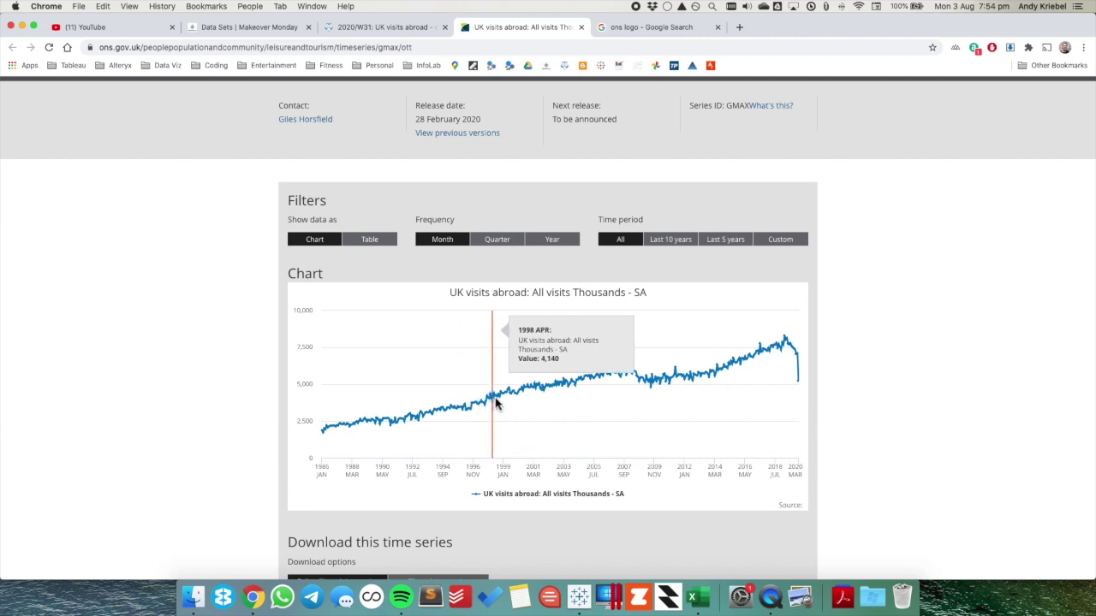
Examine the UK visits abroad chart by month, quarter and year, and over the last 5 years, last 10 years and all time.
{"action": "left_click", "coordinate": [499, 242]}
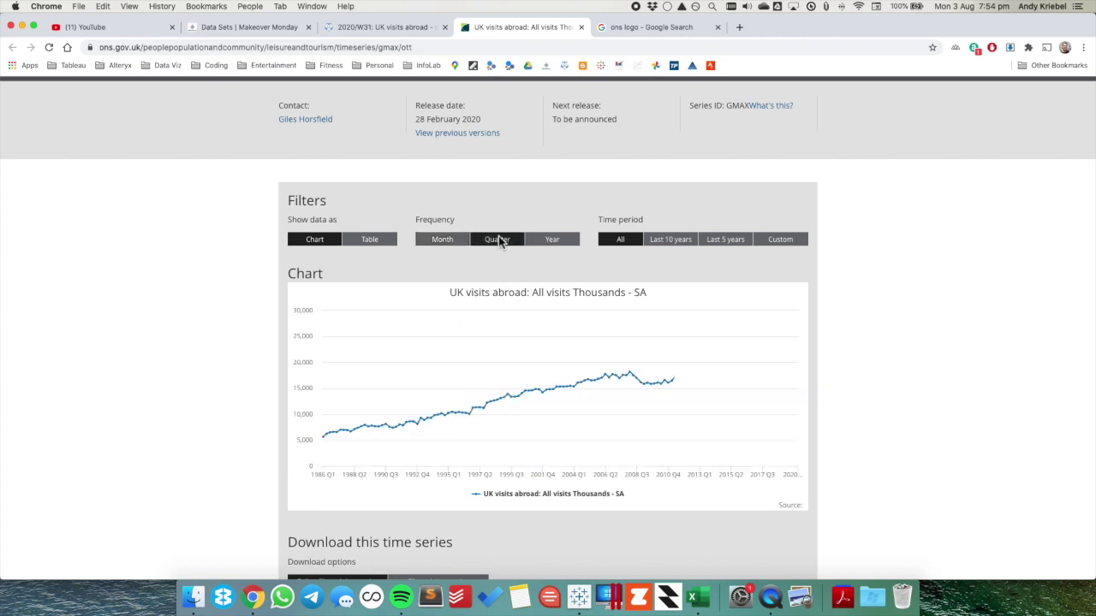
{"action": "left_click", "coordinate": [551, 241]}
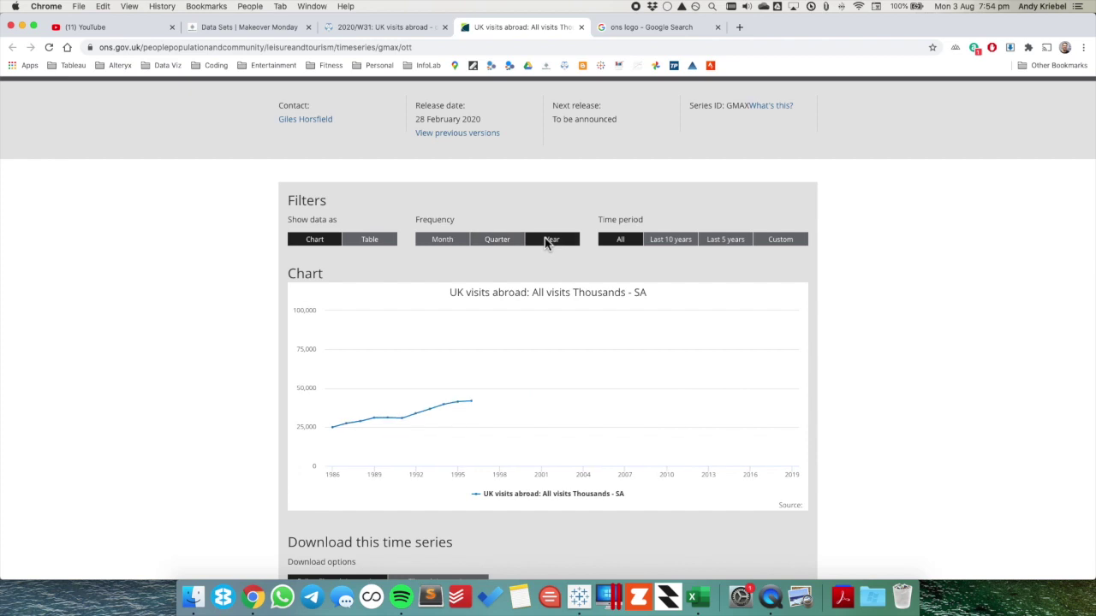
{"action": "left_click", "coordinate": [683, 241]}
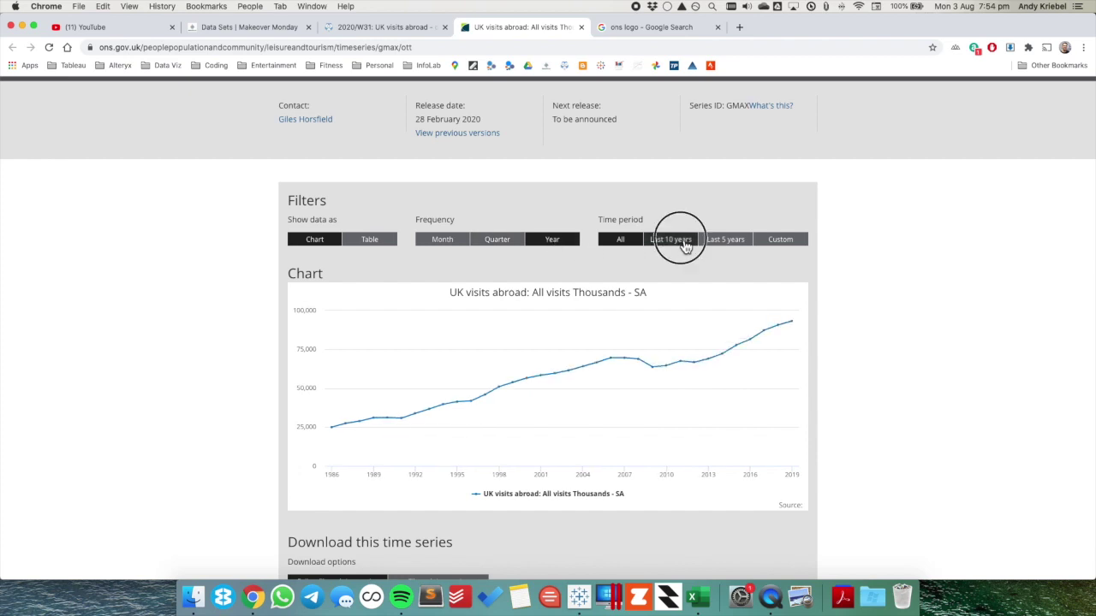
{"action": "left_click", "coordinate": [710, 239]}
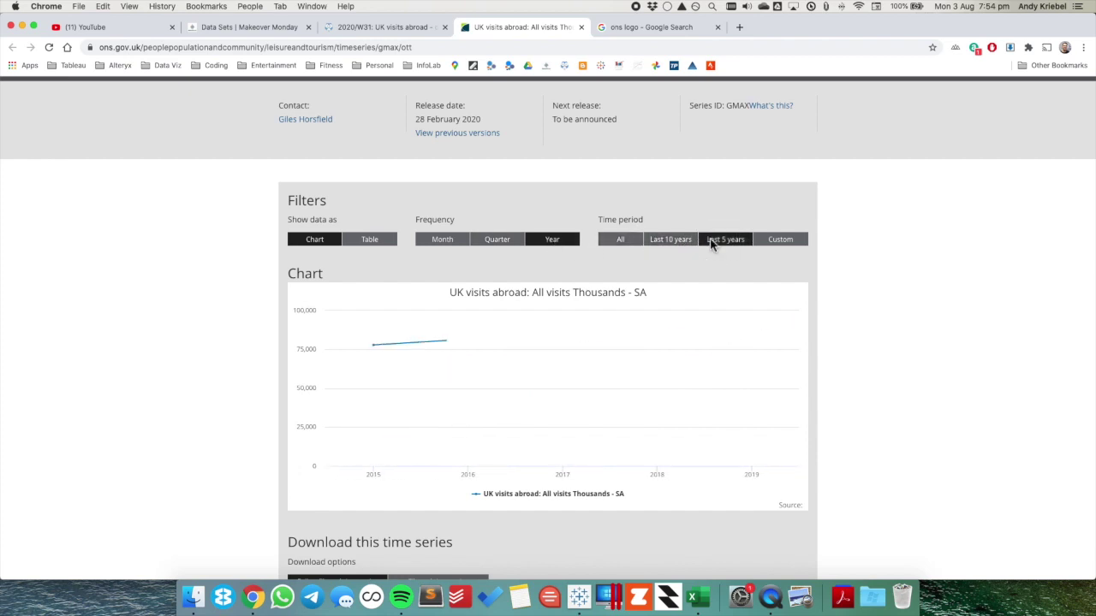
{"action": "left_click", "coordinate": [666, 241]}
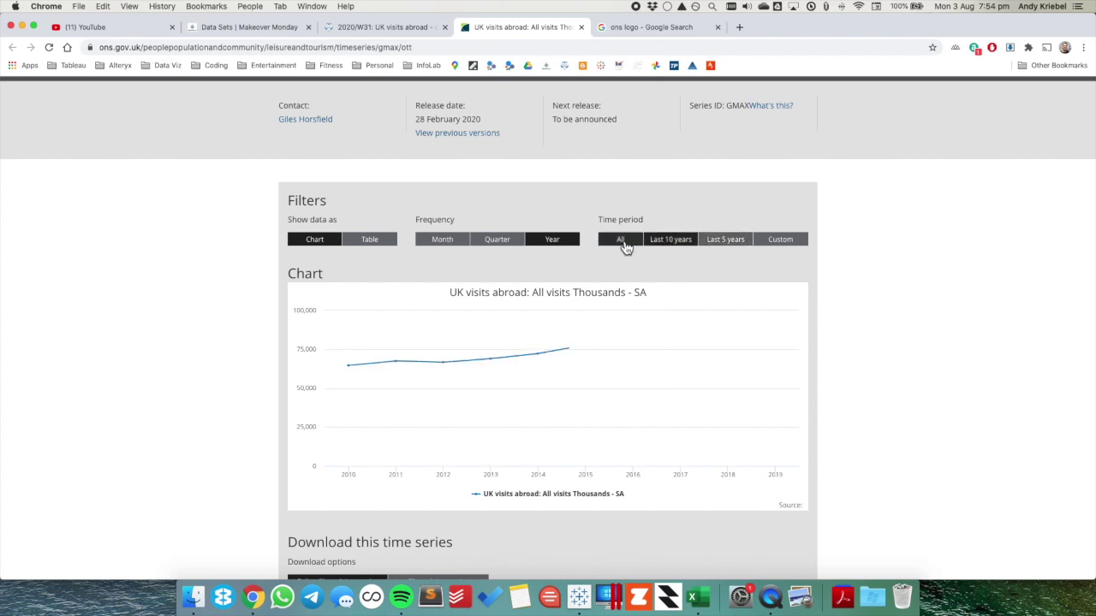
{"action": "left_click", "coordinate": [624, 246]}
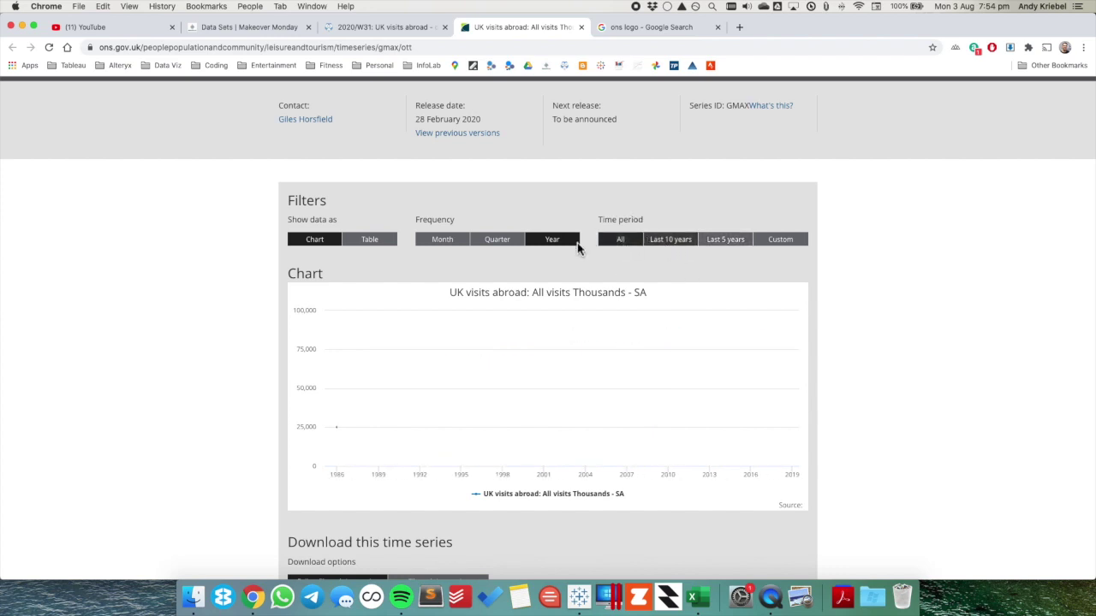
{"action": "left_click", "coordinate": [444, 246]}
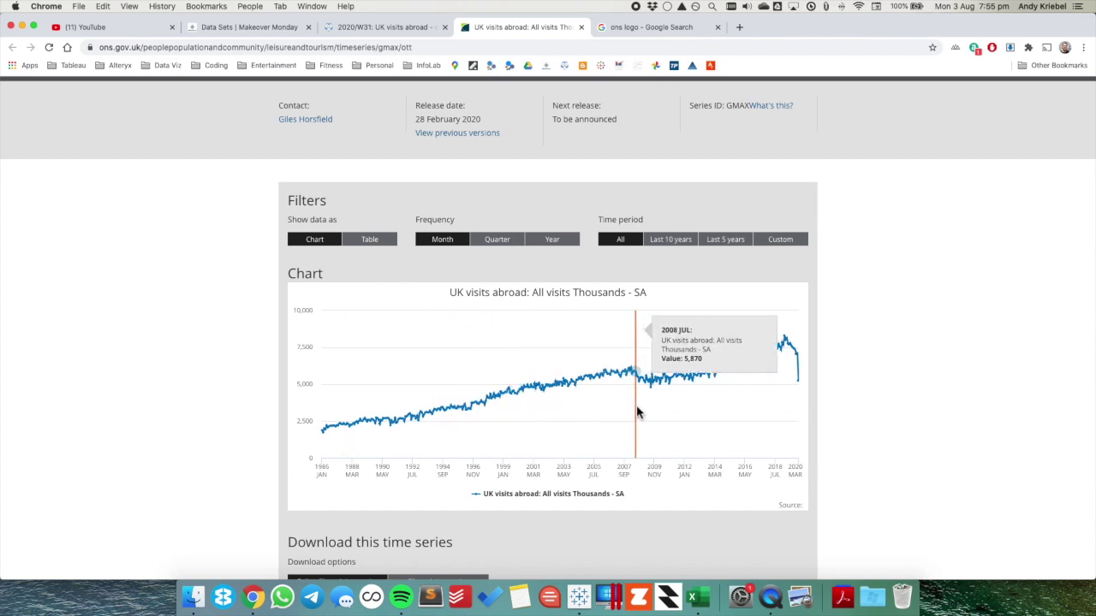
{"action": "left_click", "coordinate": [511, 238]}
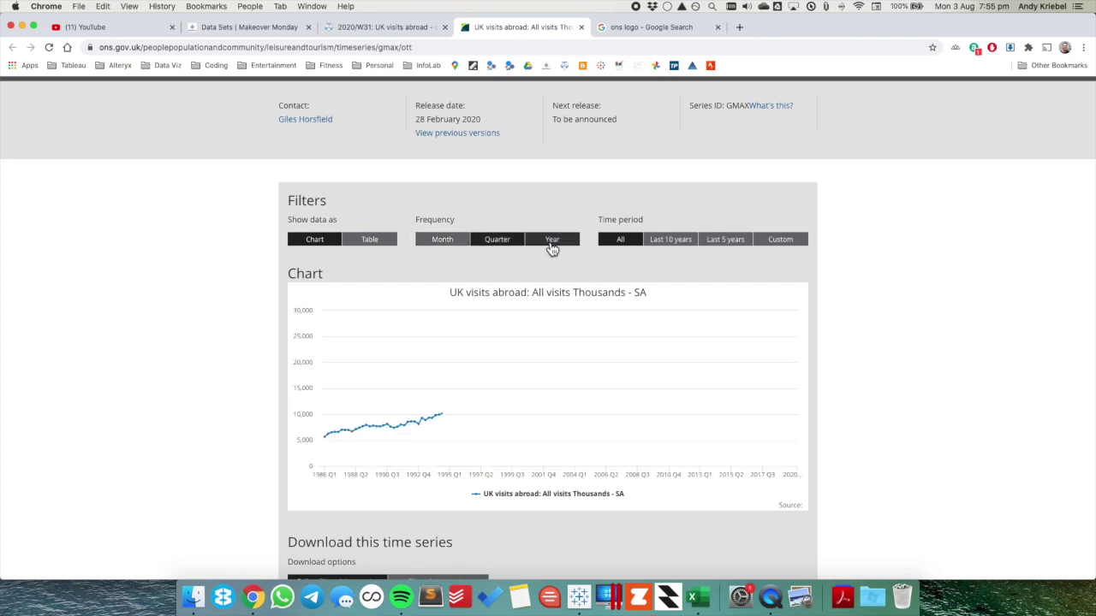
{"action": "left_click", "coordinate": [552, 244]}
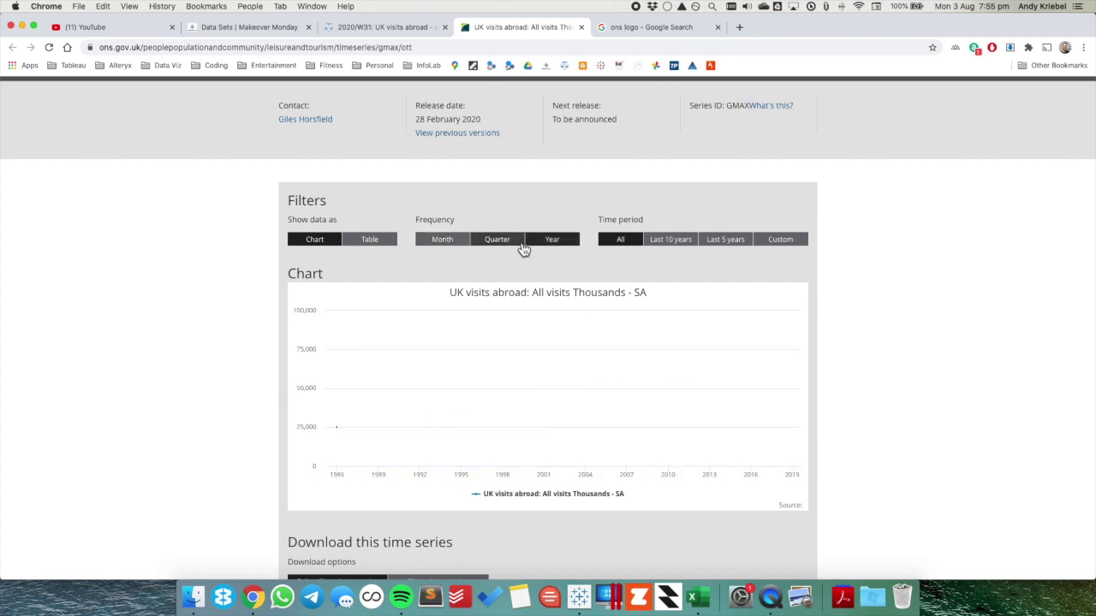
{"action": "left_click", "coordinate": [454, 243]}
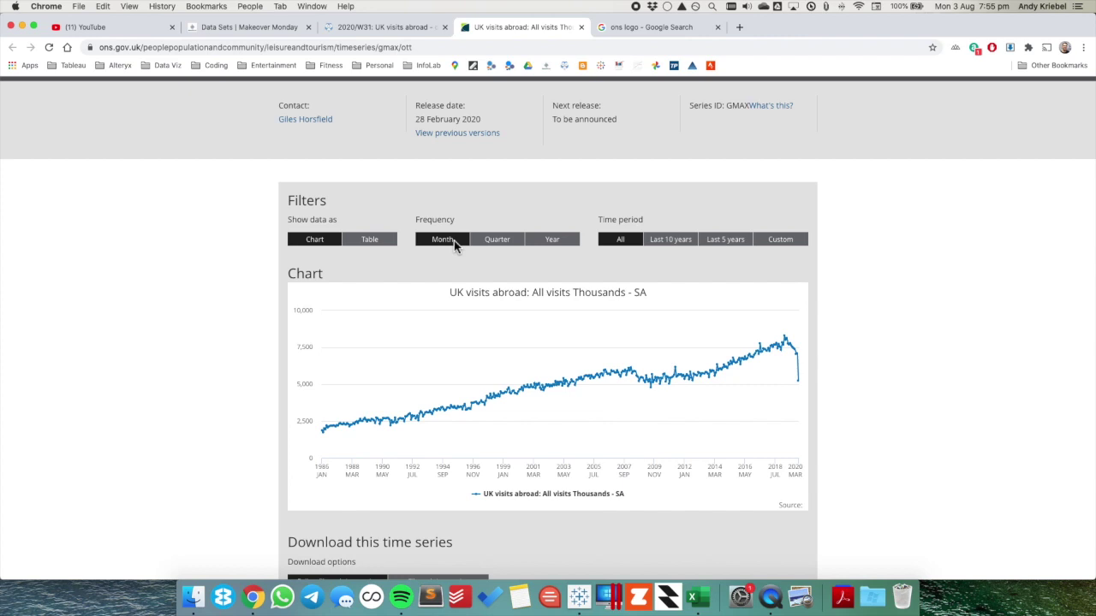
Download series-010820.xls from the 2020/W31: UK visits abroad dataset page and open it enlarged in Excel.
{"action": "left_click", "coordinate": [377, 32]}
{"action": "scroll", "coordinate": [606, 396], "scroll_direction": "down", "scroll_amount": 5}
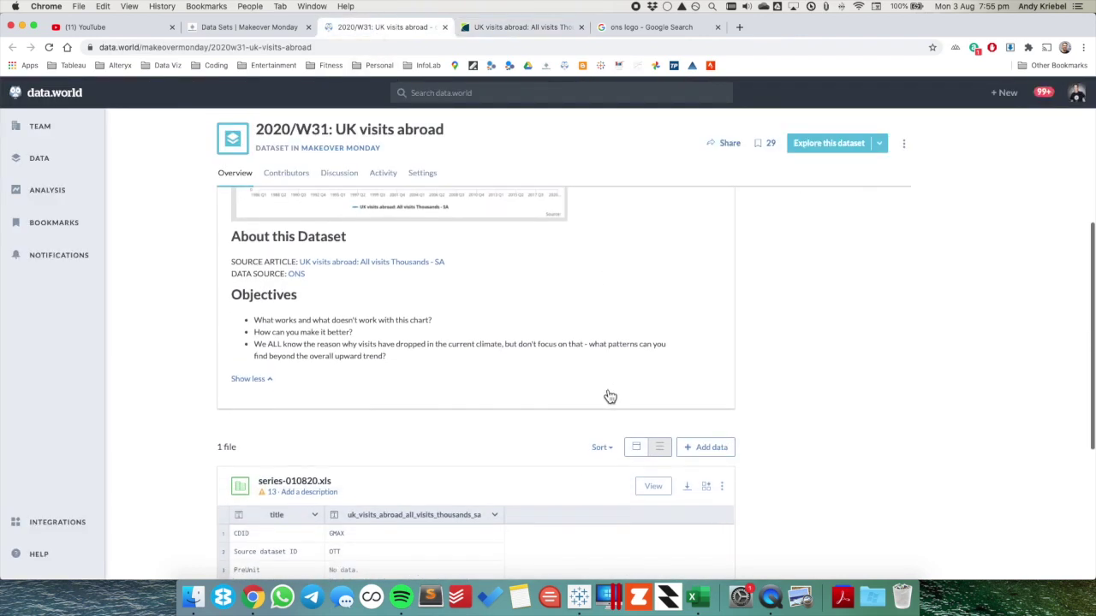
{"action": "left_click", "coordinate": [688, 399]}
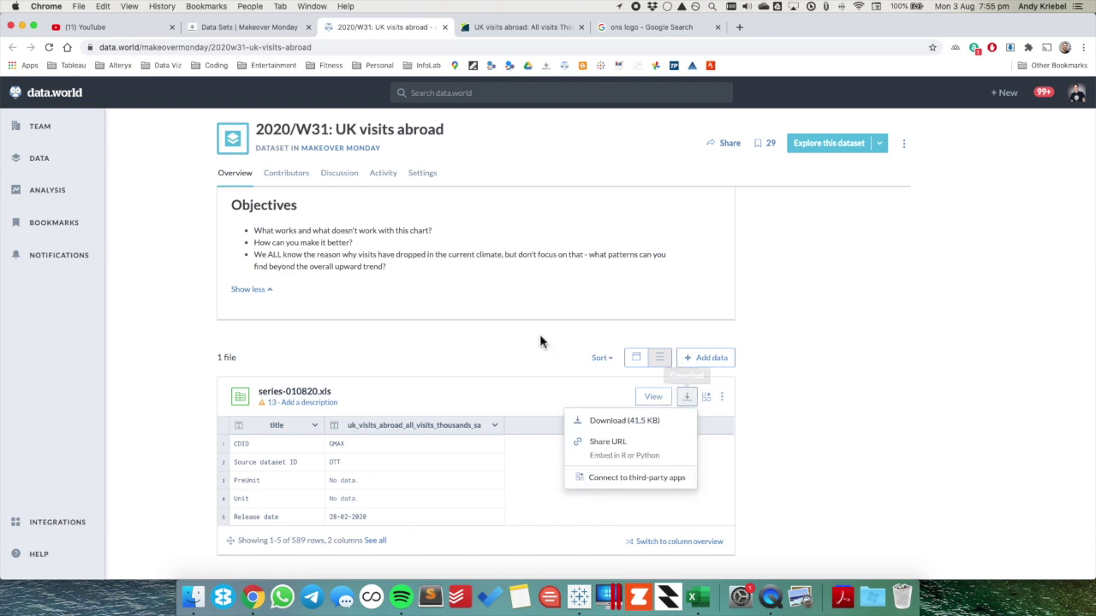
{"action": "left_click", "coordinate": [607, 419]}
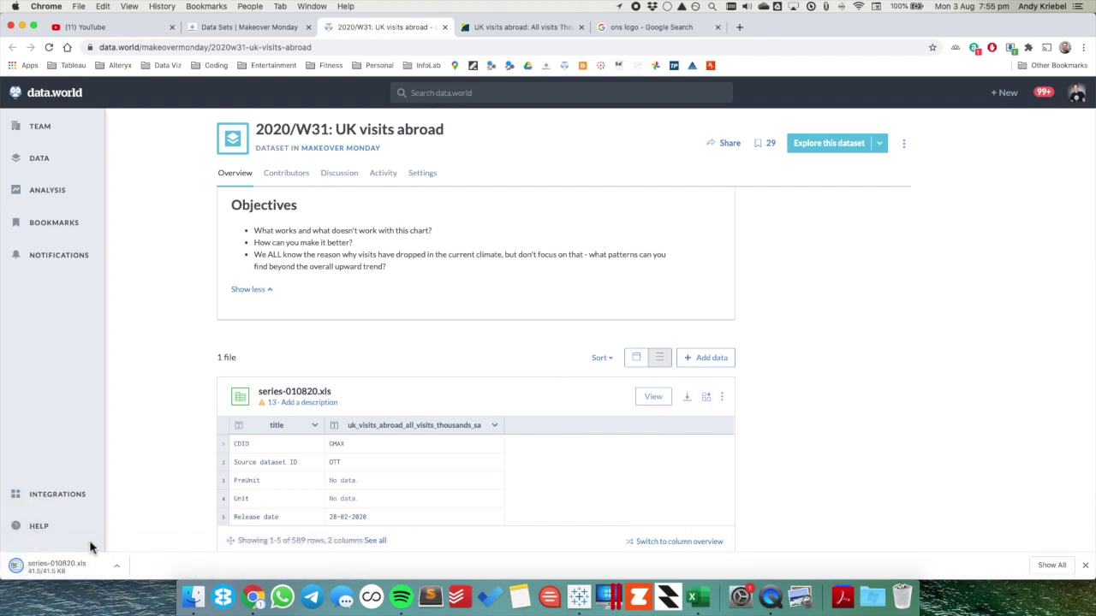
{"action": "left_click", "coordinate": [57, 567]}
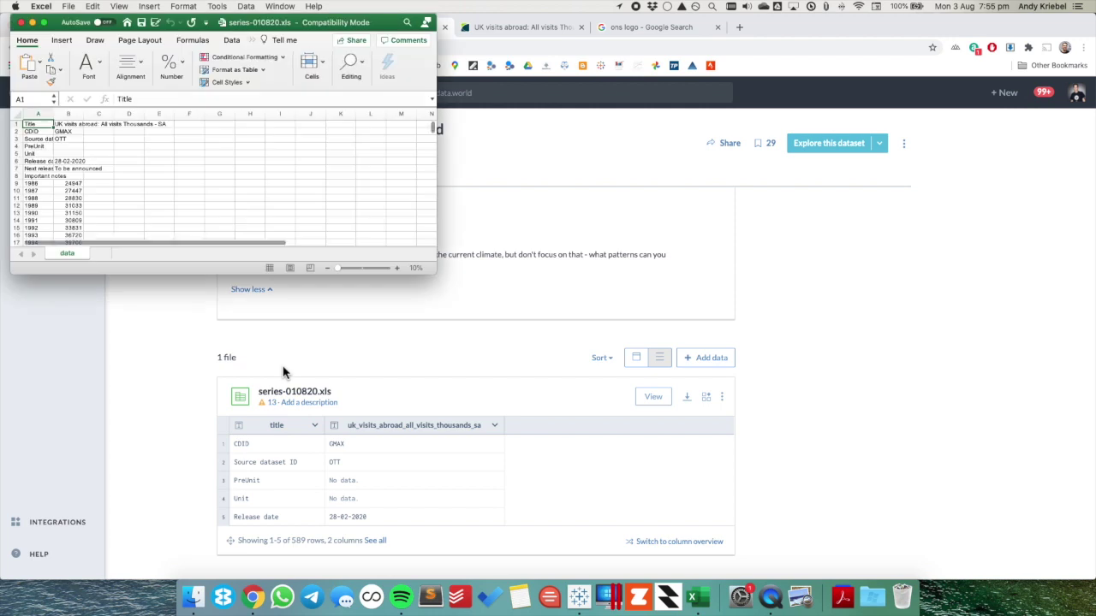
{"action": "double_click", "coordinate": [382, 25]}
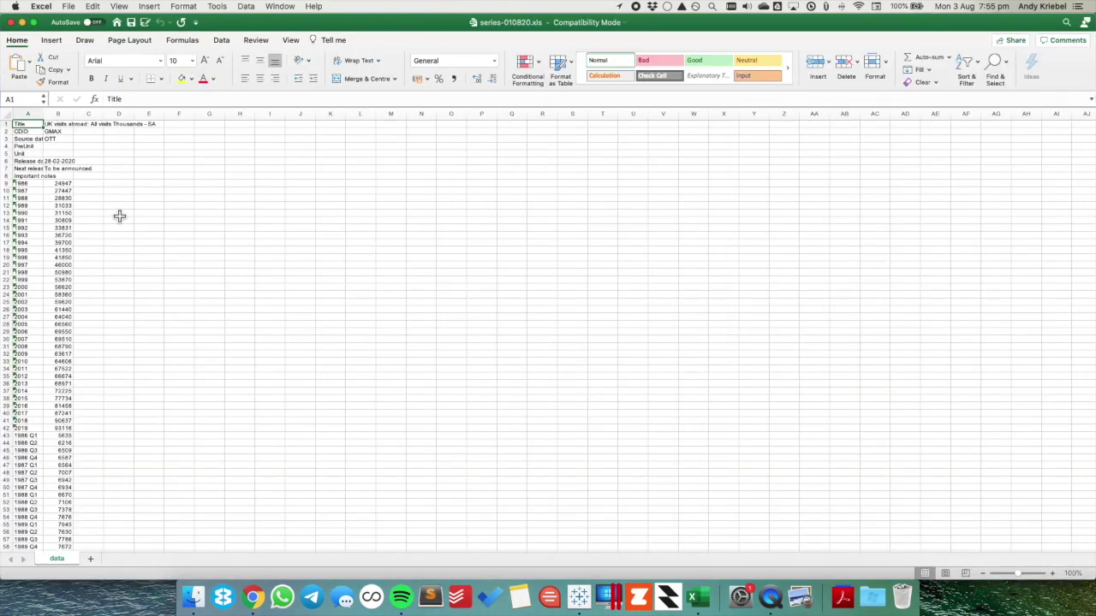
Autofit the widths of columns A and B to their contents and select the series title in B1.
{"action": "double_click", "coordinate": [42, 113]}
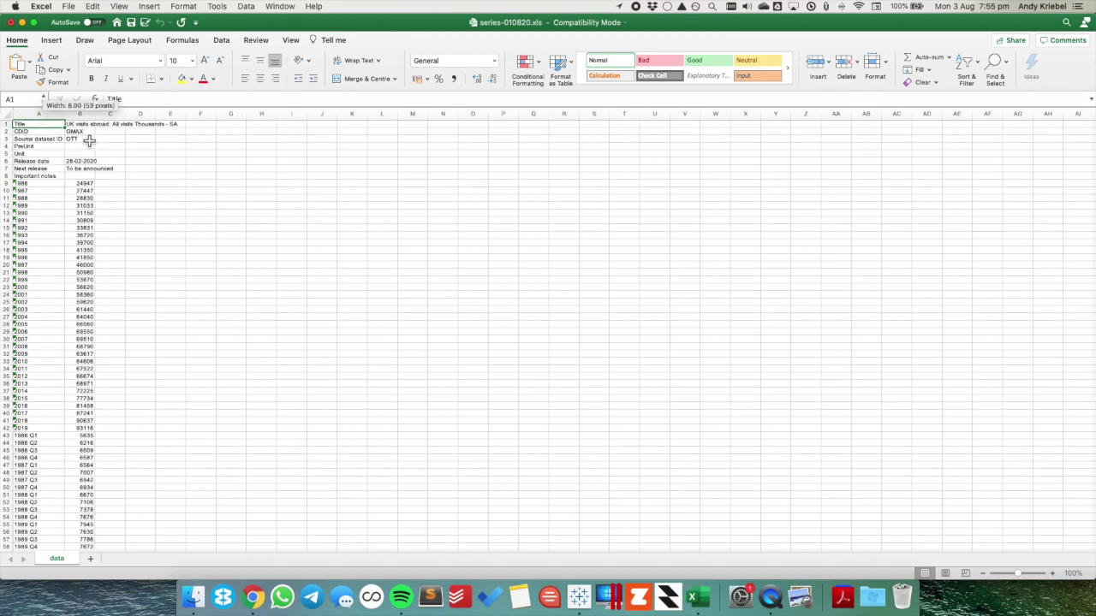
{"action": "double_click", "coordinate": [95, 113]}
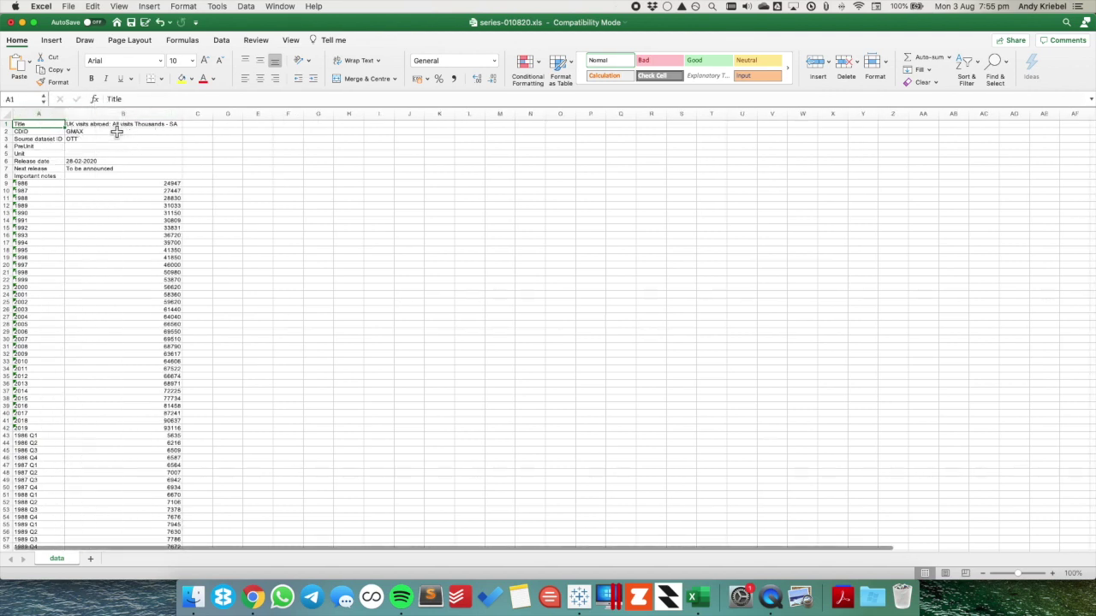
{"action": "left_click", "coordinate": [120, 127]}
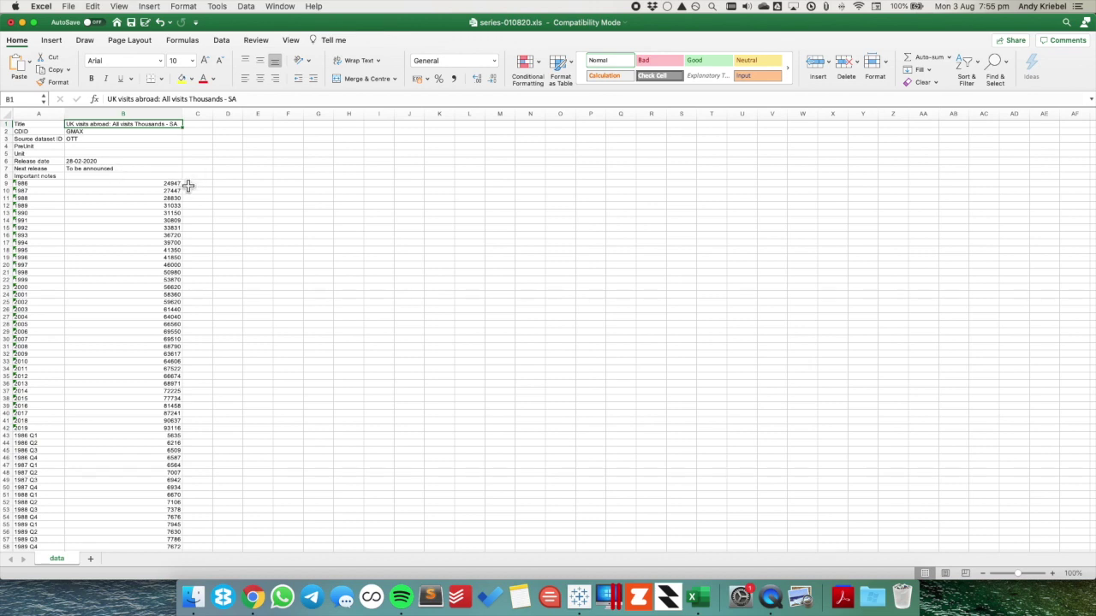
Examine how column A is divided into yearly, quarterly and monthly periods.
{"action": "left_click_drag", "start_coordinate": [45, 185], "coordinate": [42, 428]}
{"action": "scroll", "coordinate": [62, 381], "scroll_direction": "down", "scroll_amount": 5}
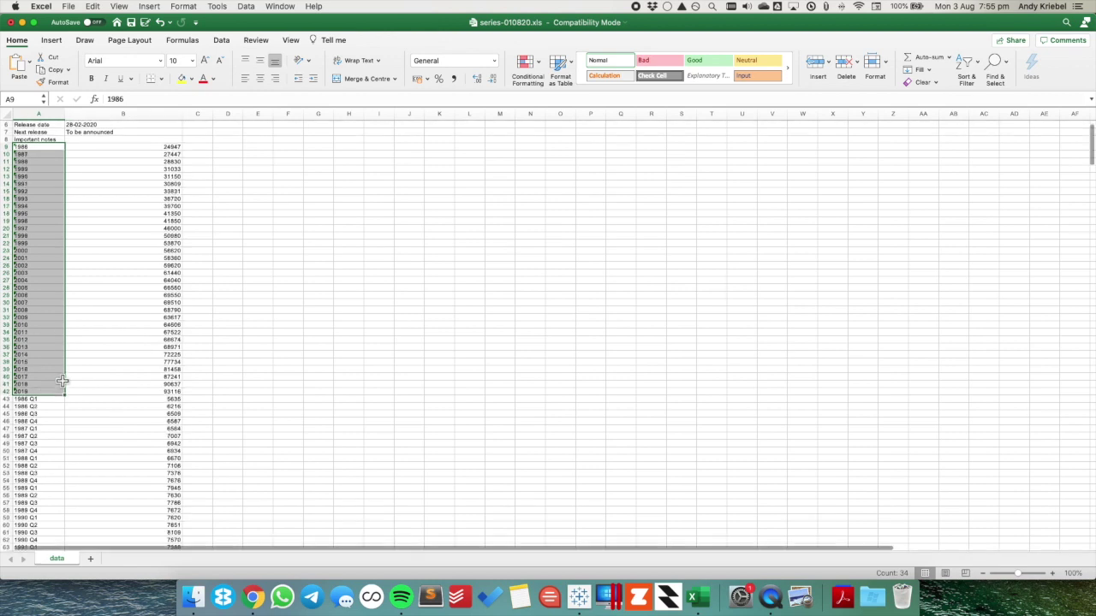
{"action": "left_click", "coordinate": [50, 341]}
{"action": "scroll", "coordinate": [52, 346], "scroll_direction": "down", "scroll_amount": 20}
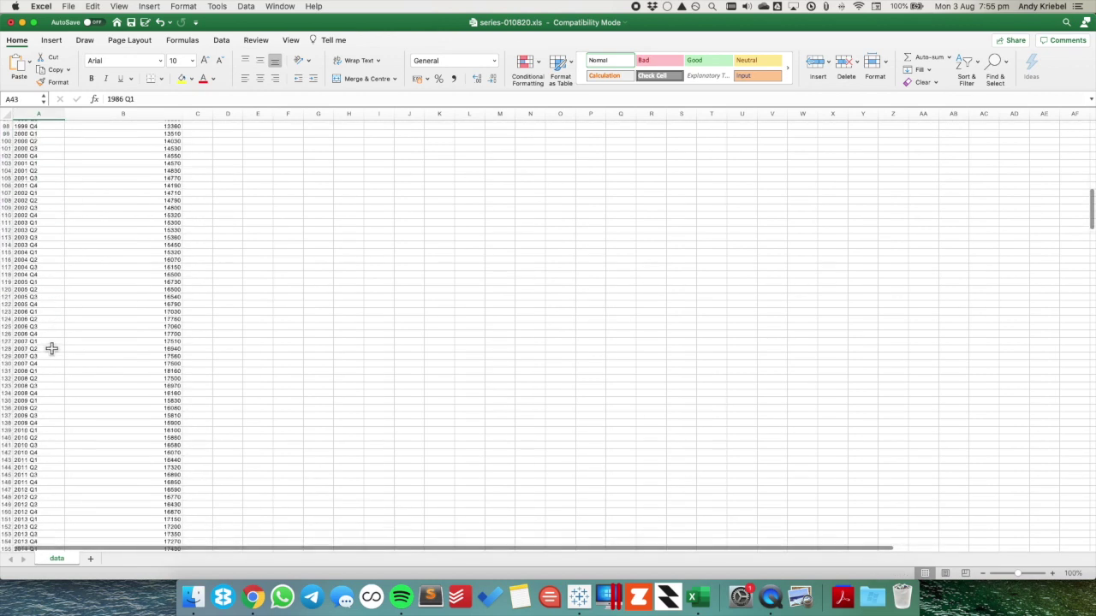
{"action": "left_click", "coordinate": [47, 274]}
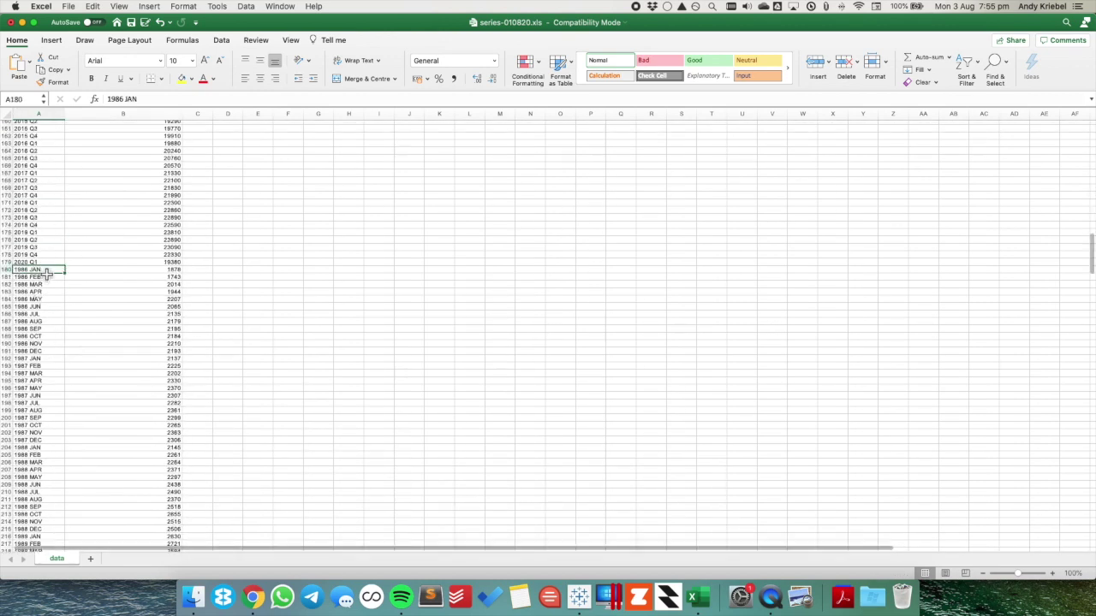
{"action": "scroll", "coordinate": [63, 299], "scroll_direction": "down", "scroll_amount": 15}
Check the sum of the twelve monthly 1986 values against the 1986 annual figure.
{"action": "scroll", "coordinate": [63, 300], "scroll_direction": "up", "scroll_amount": 18}
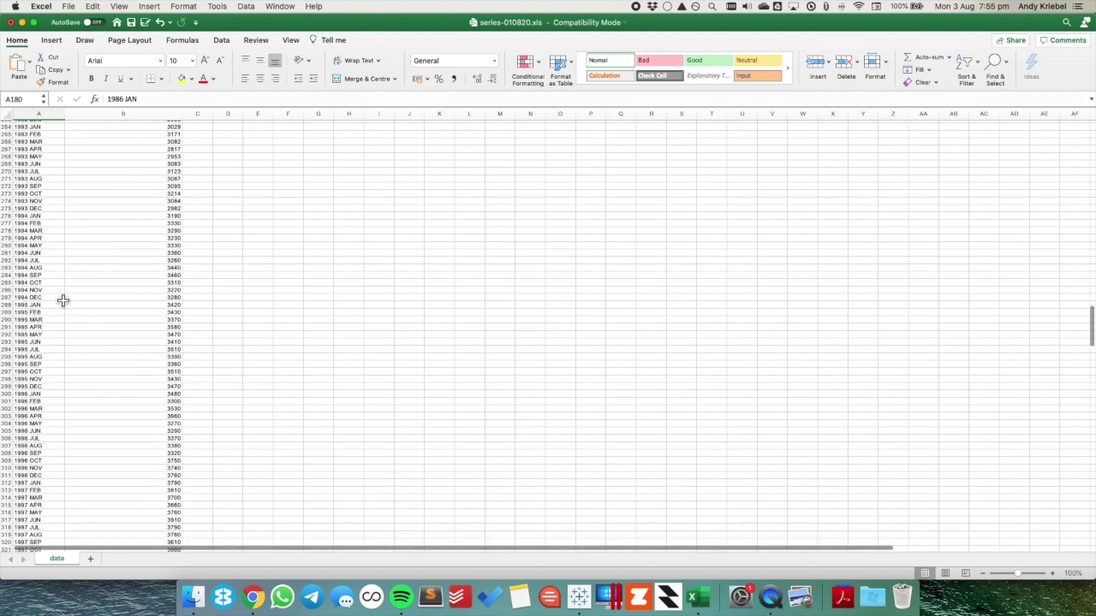
{"action": "scroll", "coordinate": [62, 300], "scroll_direction": "down", "scroll_amount": 5}
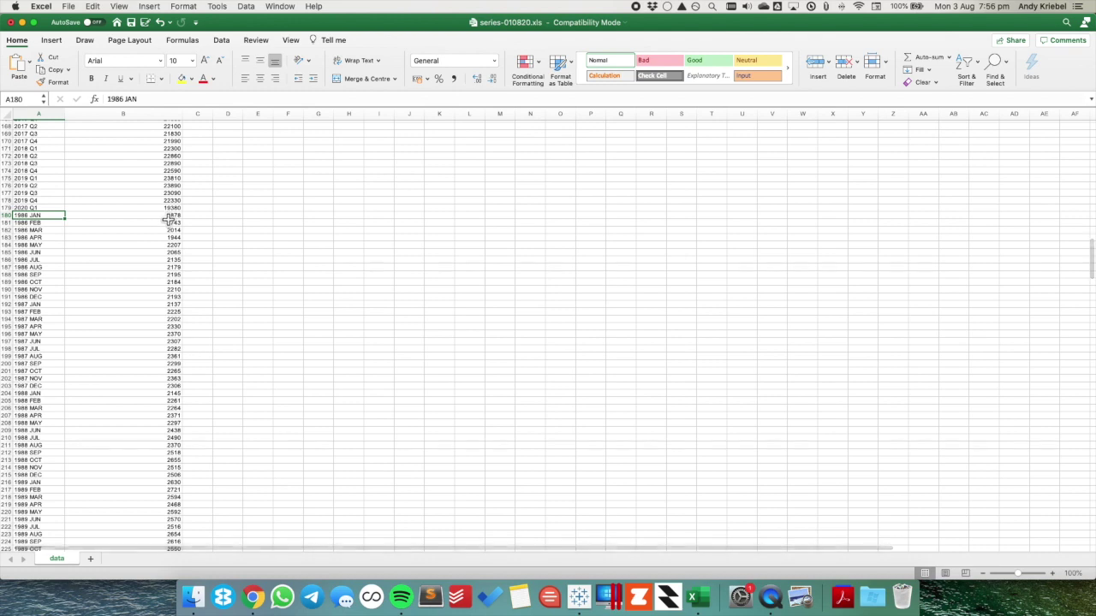
{"action": "left_click_drag", "start_coordinate": [168, 216], "coordinate": [166, 299]}
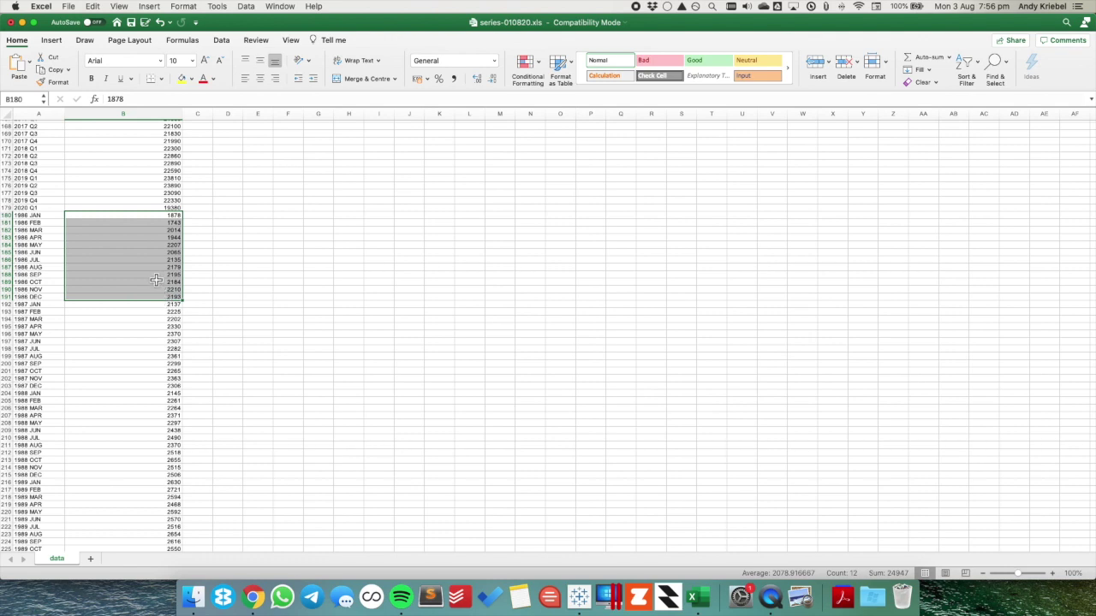
{"action": "scroll", "coordinate": [157, 280], "scroll_direction": "up", "scroll_amount": 20}
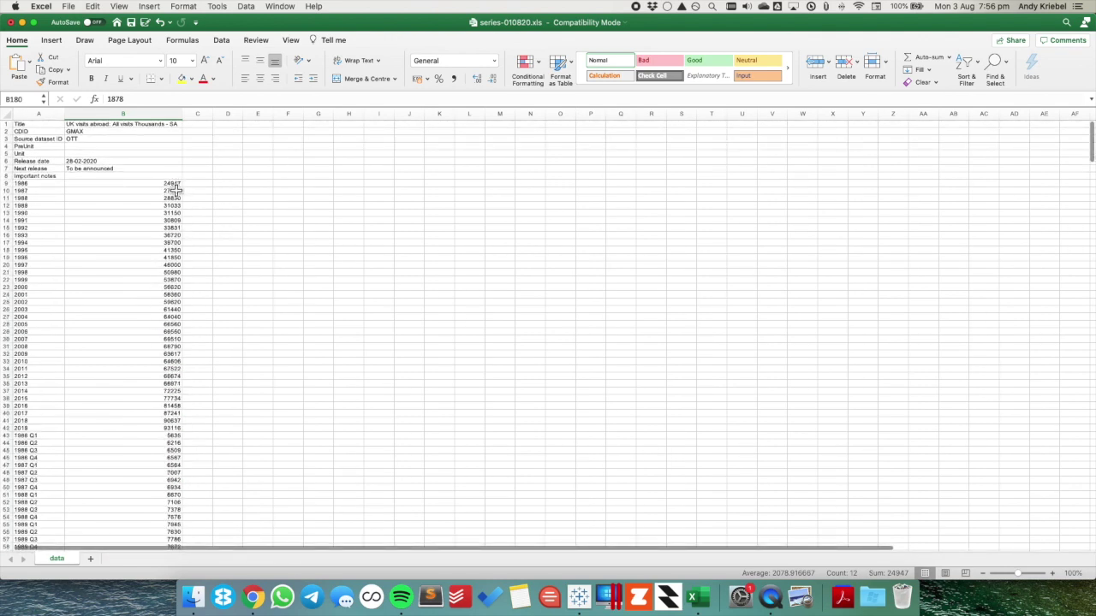
{"action": "left_click", "coordinate": [174, 185]}
Delete the yearly and quarterly rows, from 1986 in row 9 through 2020 Q1 in row 179.
{"action": "left_click", "coordinate": [7, 184]}
{"action": "scroll", "coordinate": [49, 267], "scroll_direction": "down", "scroll_amount": 1}
{"action": "scroll", "coordinate": [49, 267], "scroll_direction": "down", "scroll_amount": 20}
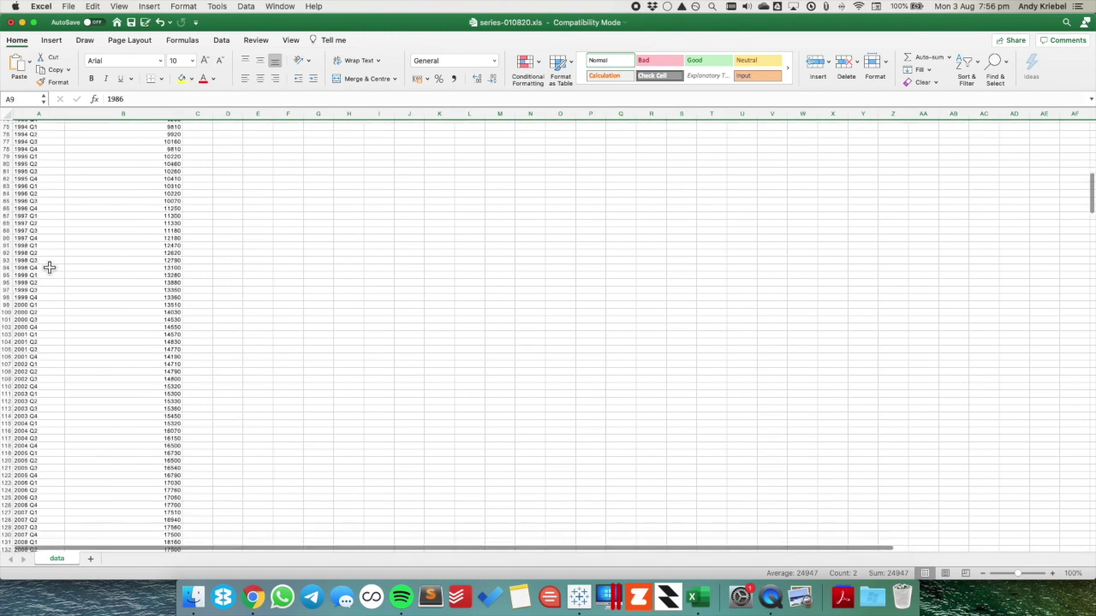
{"action": "scroll", "coordinate": [49, 268], "scroll_direction": "down", "scroll_amount": 12}
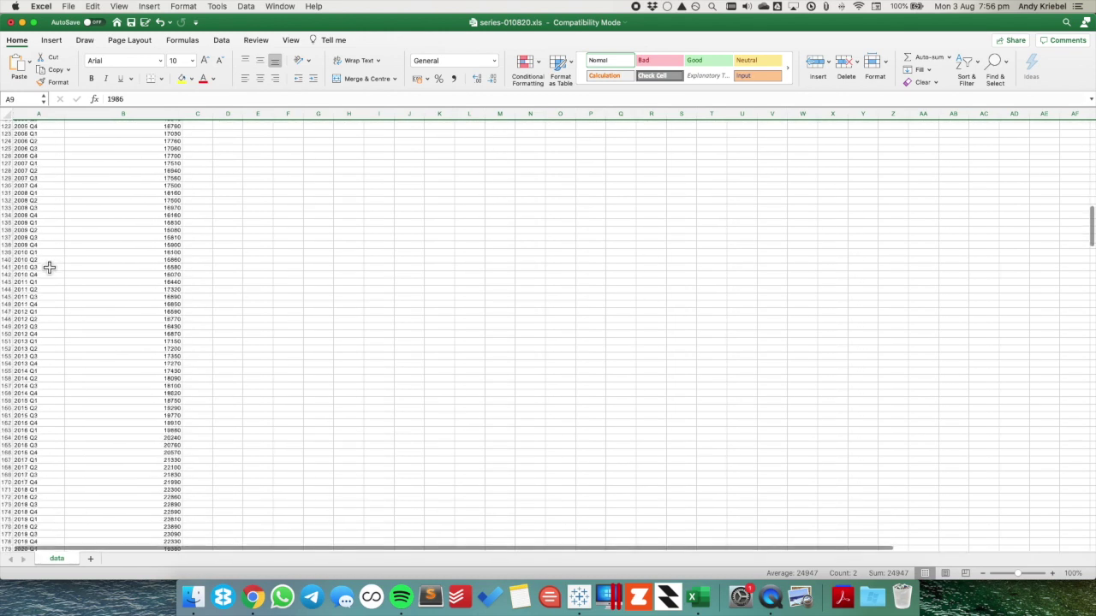
{"action": "scroll", "coordinate": [49, 268], "scroll_direction": "down", "scroll_amount": 5}
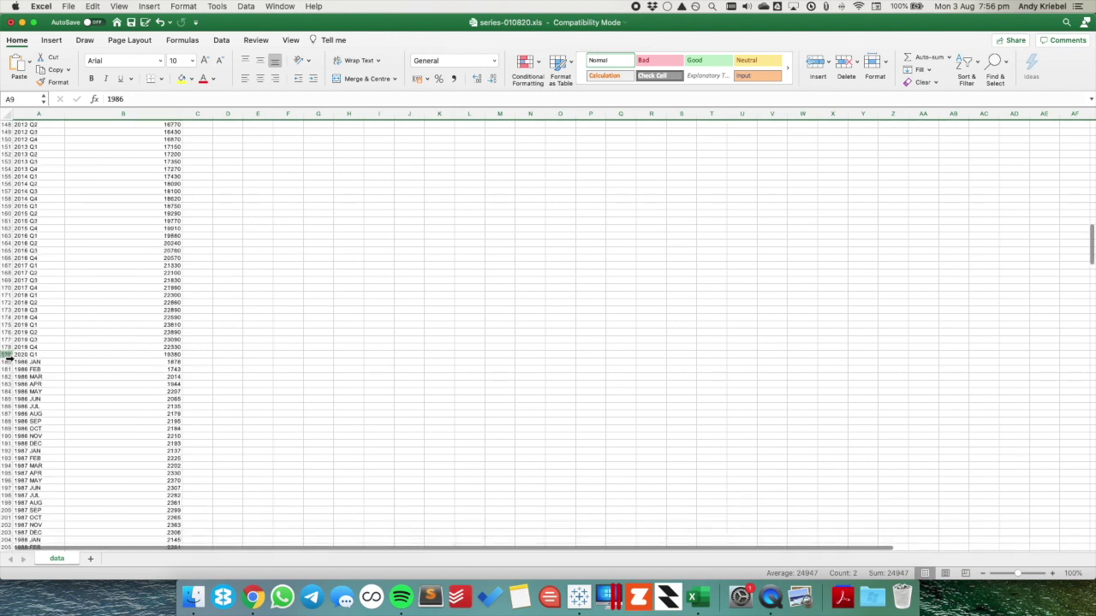
{"action": "left_click", "coordinate": [7, 354], "text": "shift"}
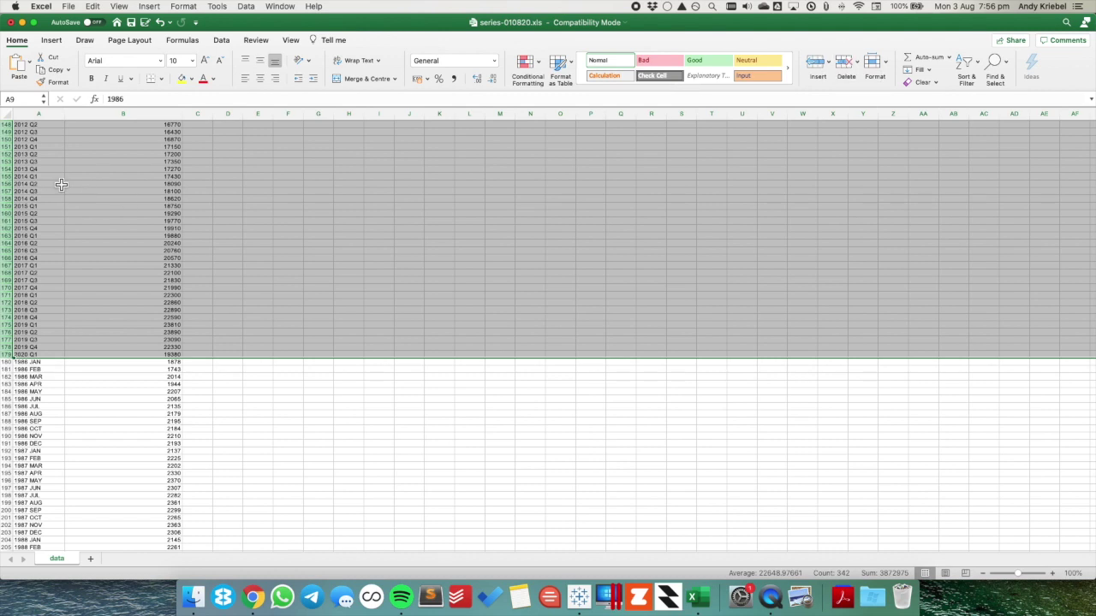
{"action": "left_click", "coordinate": [845, 68]}
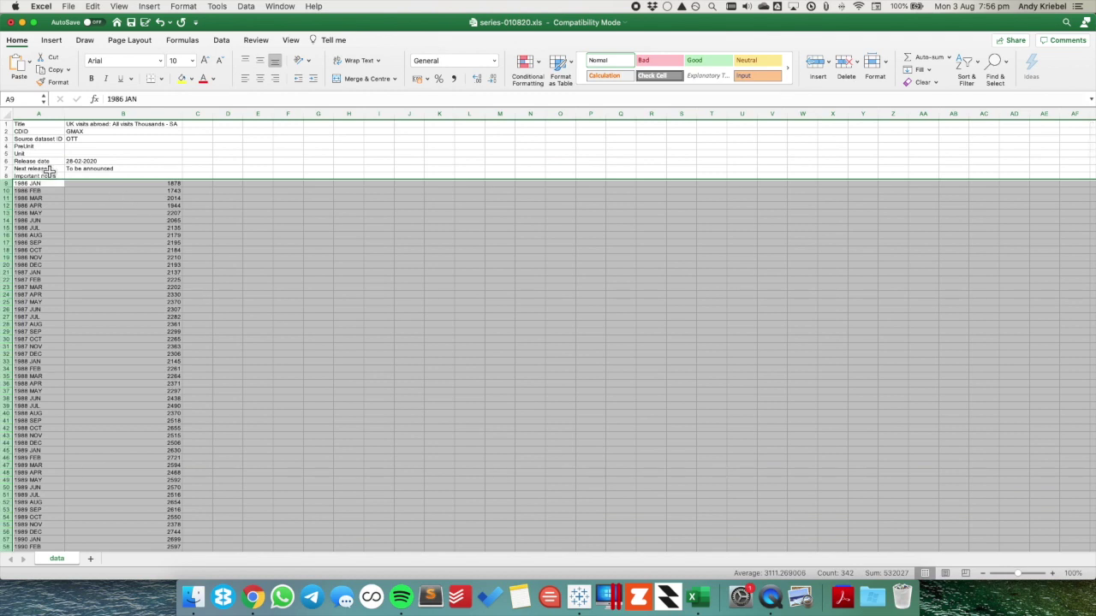
Delete the metadata rows from Title through Next release, keeping the Important notes row above the monthly data.
{"action": "left_click", "coordinate": [24, 124]}
{"action": "left_click_drag", "start_coordinate": [7, 125], "coordinate": [12, 160]}
{"action": "left_click", "coordinate": [845, 67]}
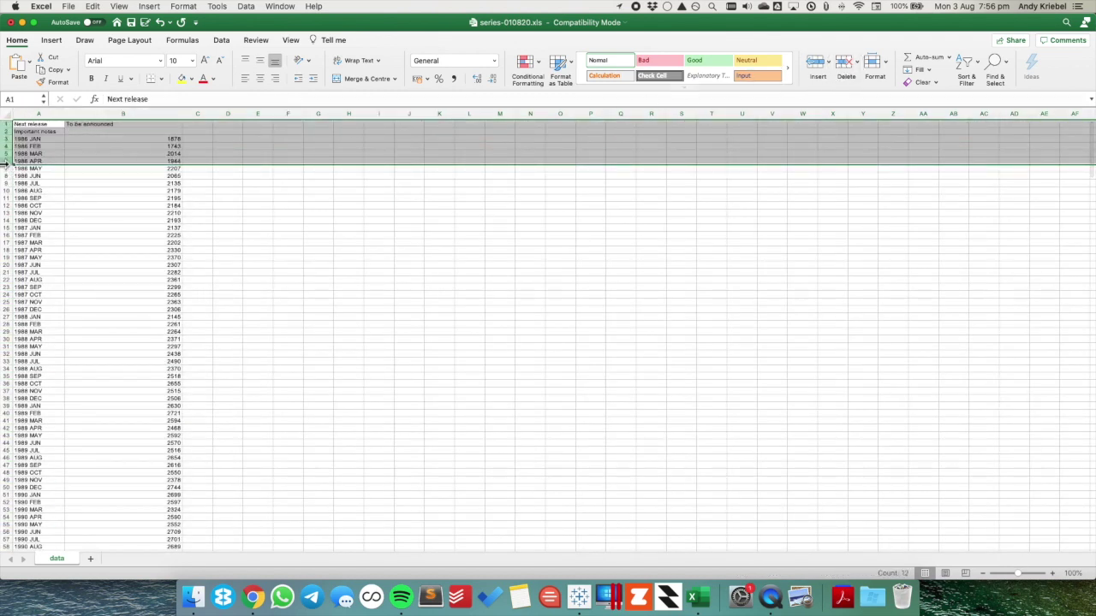
{"action": "left_click", "coordinate": [36, 125]}
{"action": "left_click", "coordinate": [6, 125]}
{"action": "left_click", "coordinate": [843, 67]}
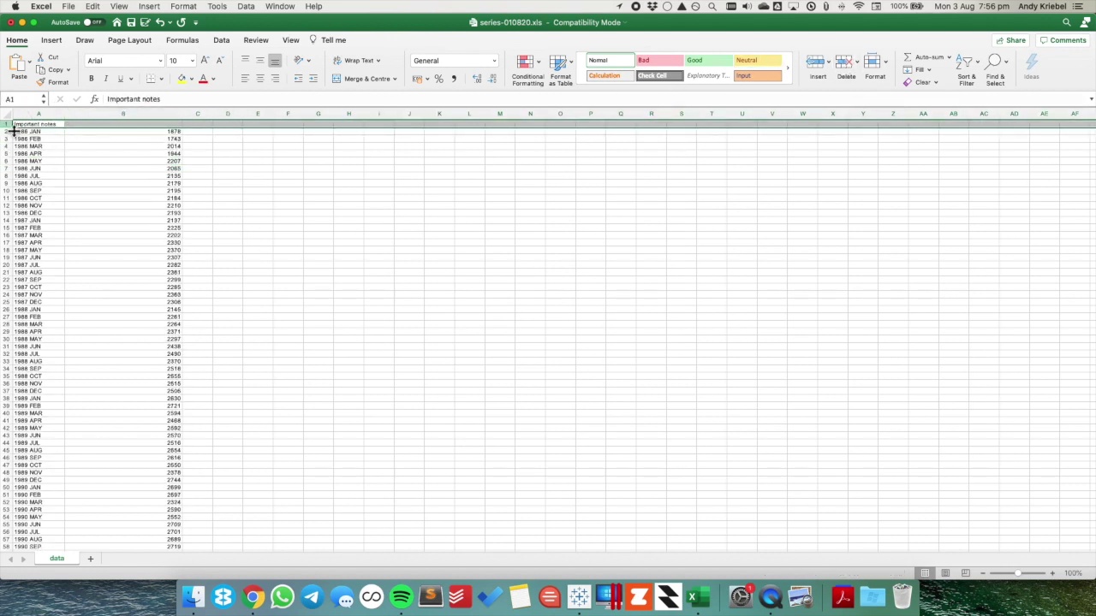
Replace the Important notes text in A1 with the header Month and select cell C2.
{"action": "left_click", "coordinate": [39, 126]}
{"action": "type", "text": "Mo"}
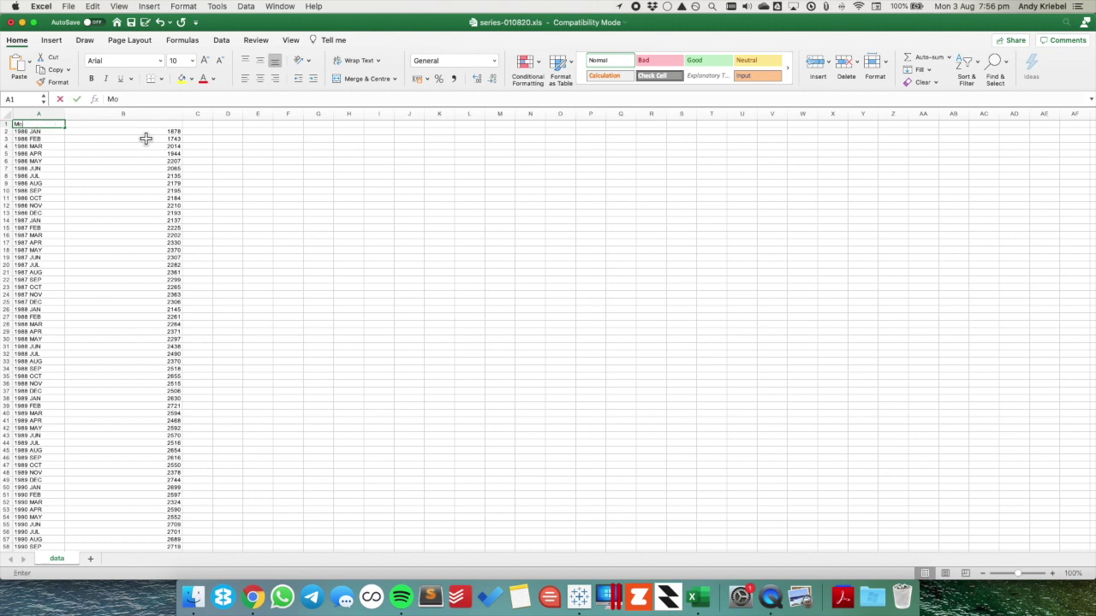
{"action": "type", "text": "nth"}
{"action": "key", "text": "Tab"}
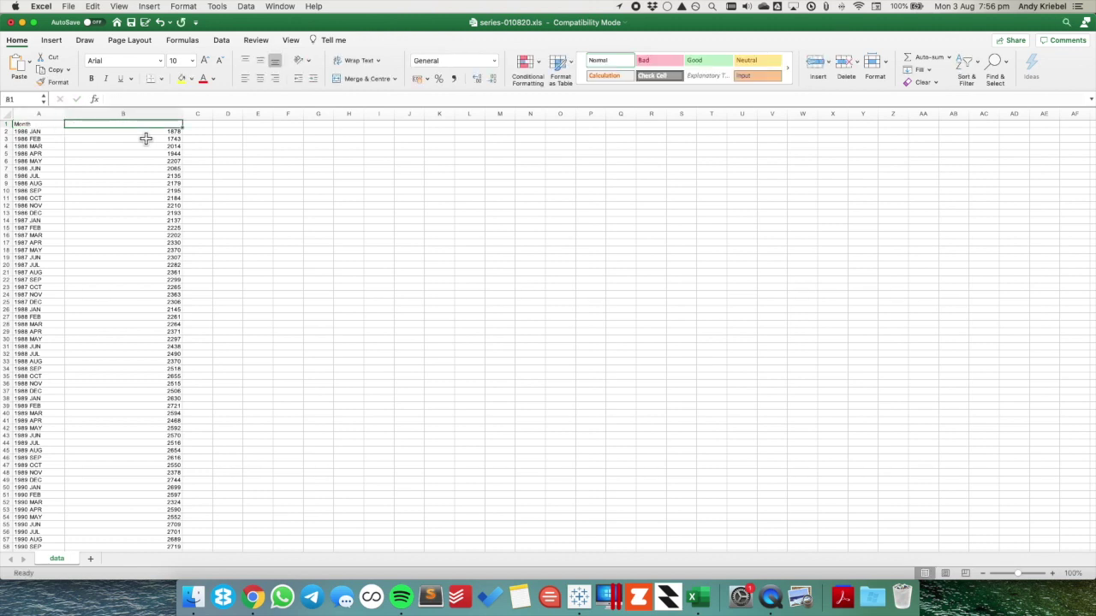
{"action": "left_click", "coordinate": [209, 133]}
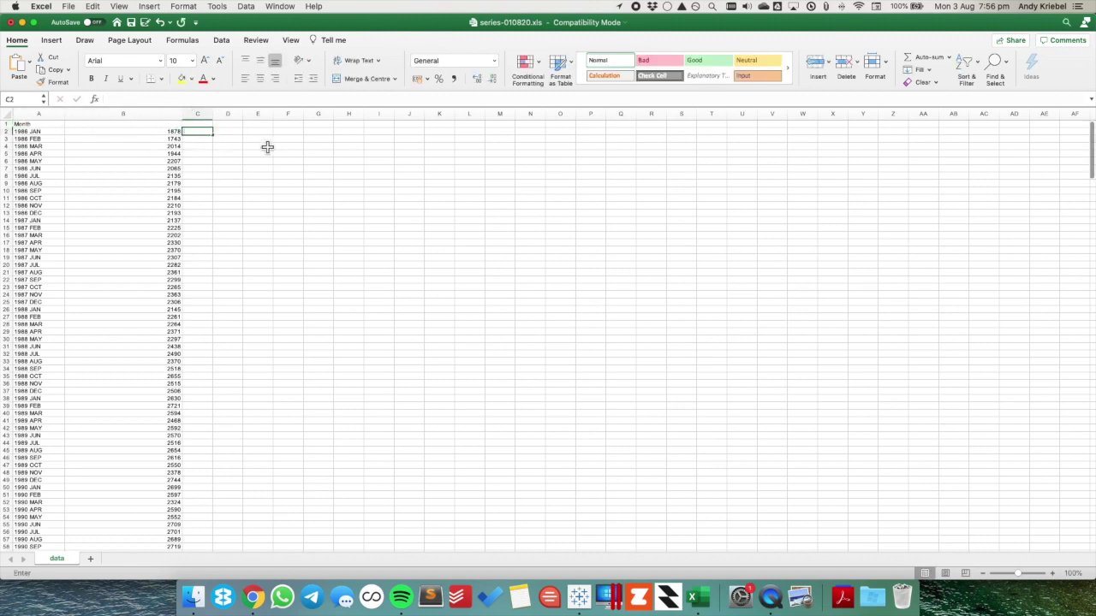
Multiply the monthly values in column B by 1000 in column C, filling the formula from C2 down to the last data row.
{"action": "type", "text": "="}
{"action": "key", "text": "Left"}
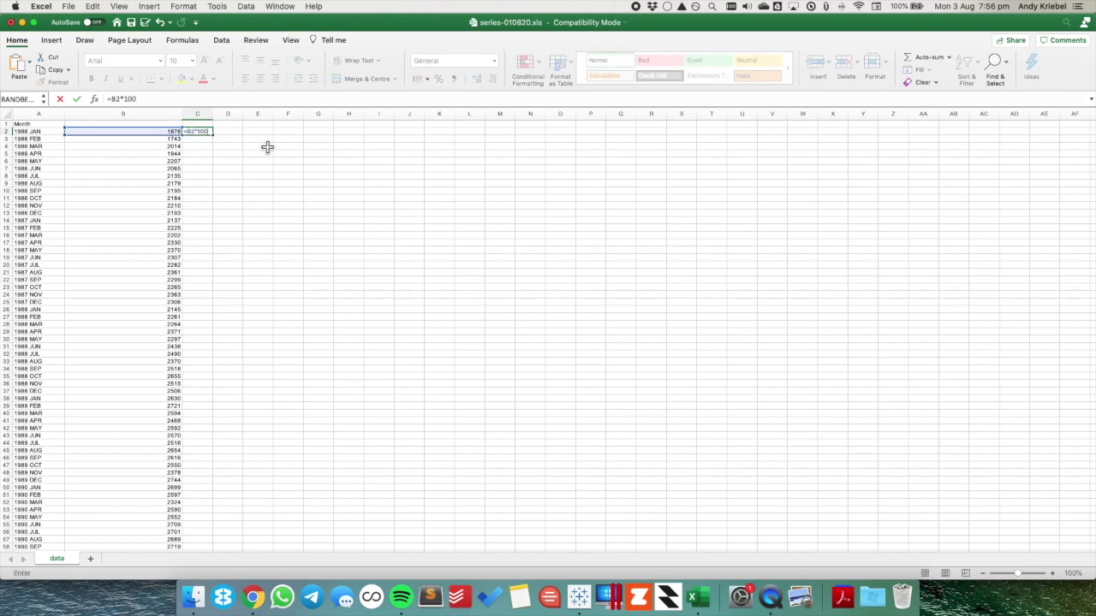
{"action": "key", "text": "ctrl+Return"}
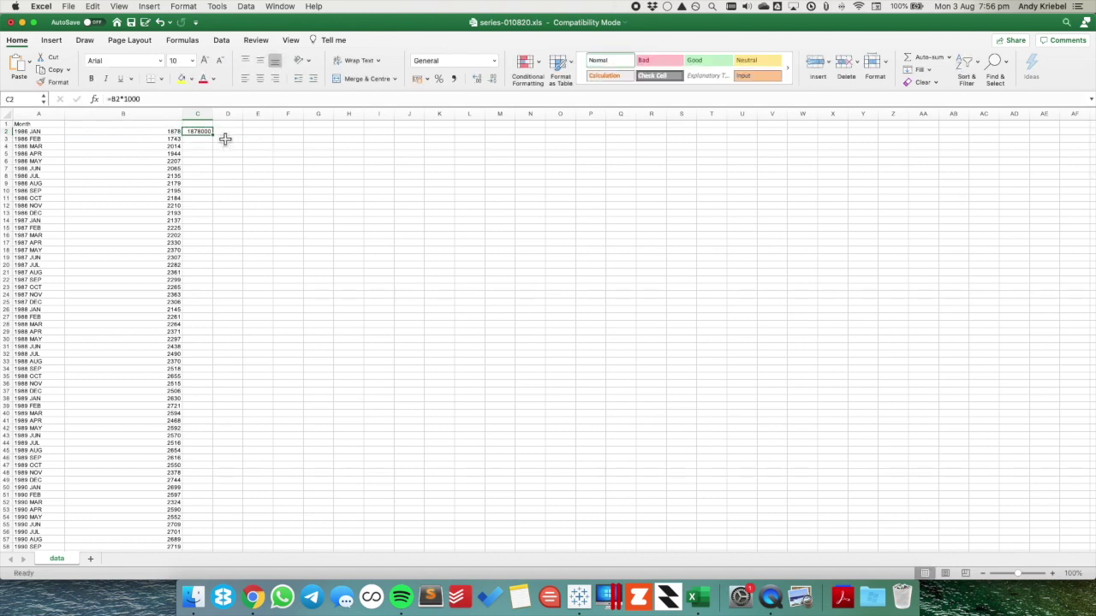
{"action": "double_click", "coordinate": [213, 136]}
Convert the column C formulas to plain values and delete the original column B.
{"action": "key", "text": "super+c"}
{"action": "right_click", "coordinate": [214, 135]}
{"action": "mouse_move", "coordinate": [308, 167]}
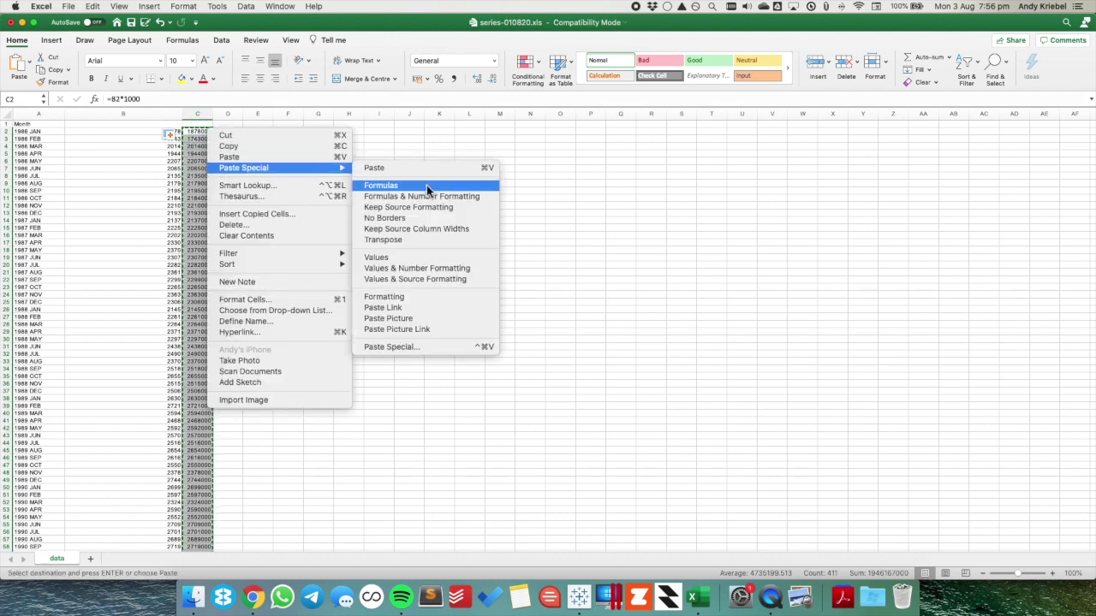
{"action": "left_click", "coordinate": [412, 258]}
{"action": "left_click", "coordinate": [122, 113]}
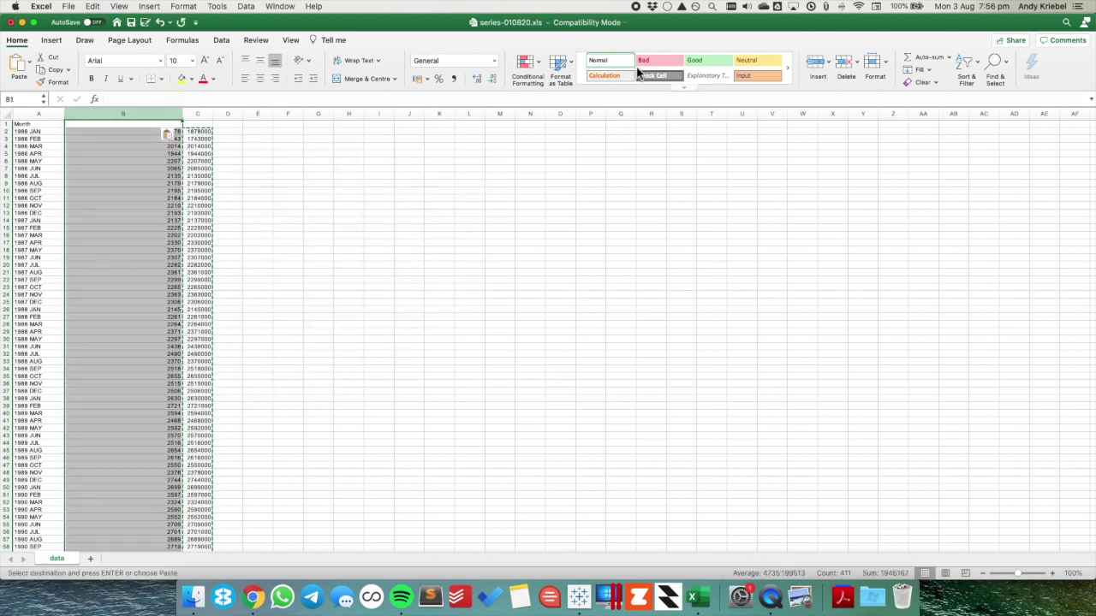
{"action": "left_click", "coordinate": [845, 65]}
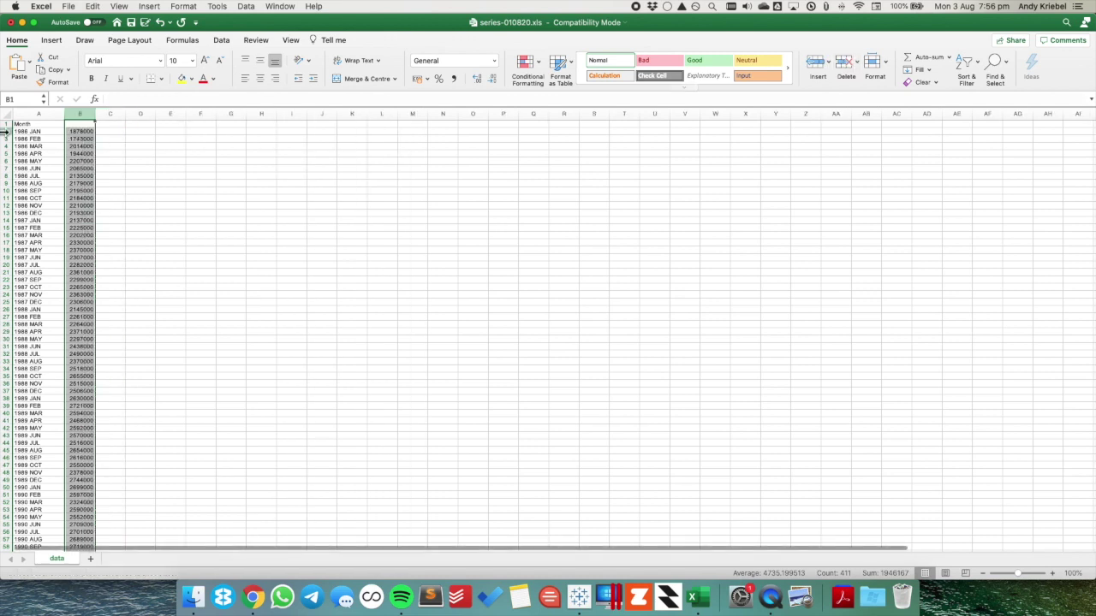
Enter the header Visits Abroad in B1, checking the ONS chart page for the wording, and save the workbook.
{"action": "left_click", "coordinate": [90, 127]}
{"action": "key", "text": "super+Tab"}
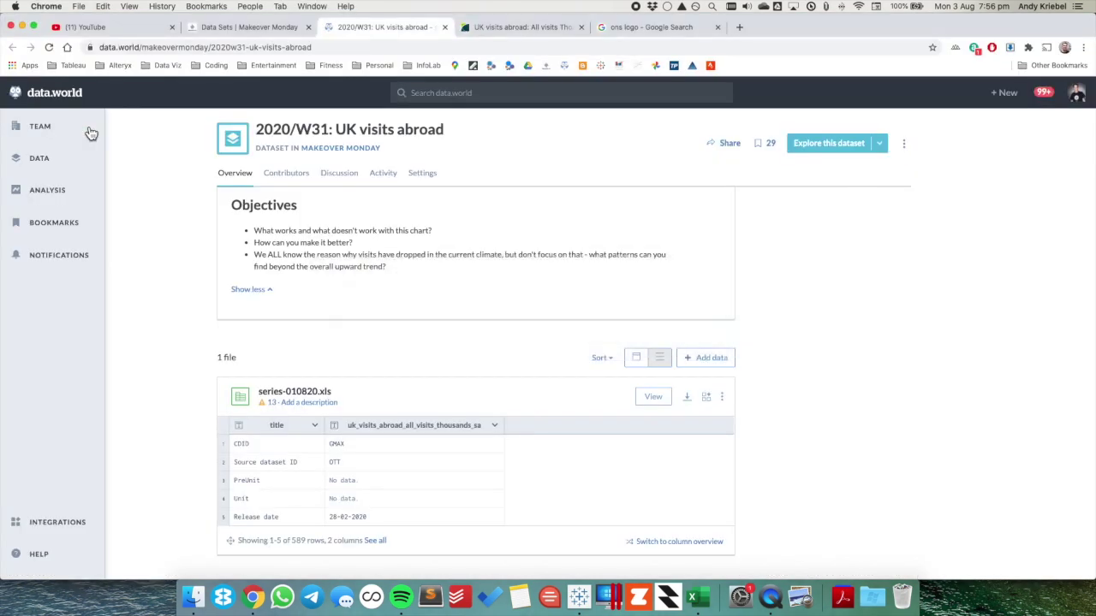
{"action": "left_click", "coordinate": [521, 27]}
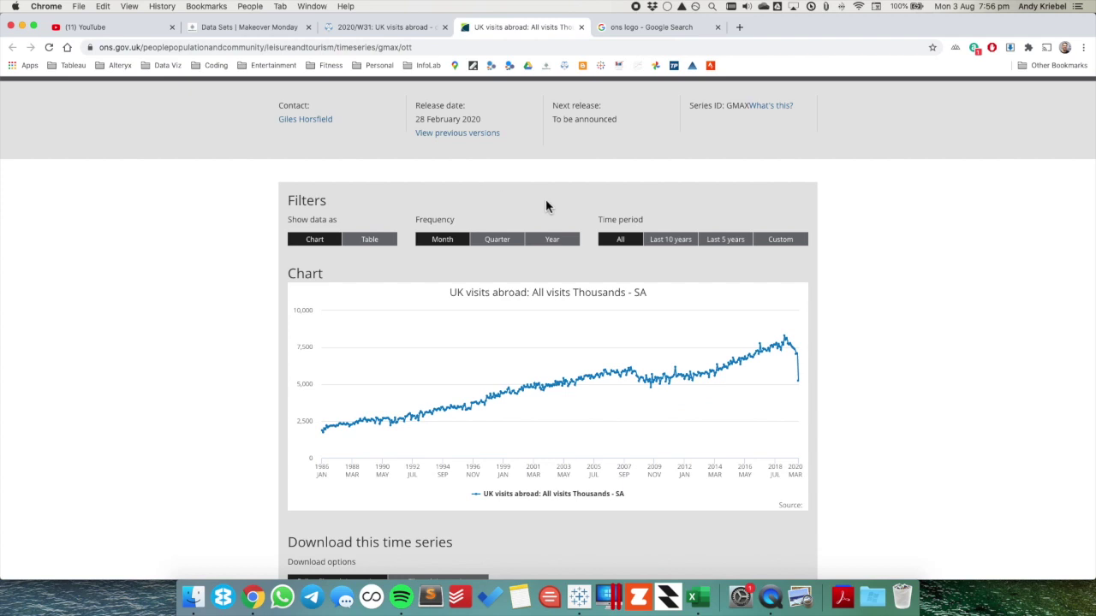
{"action": "key", "text": "super+Tab"}
{"action": "type", "text": "V"}
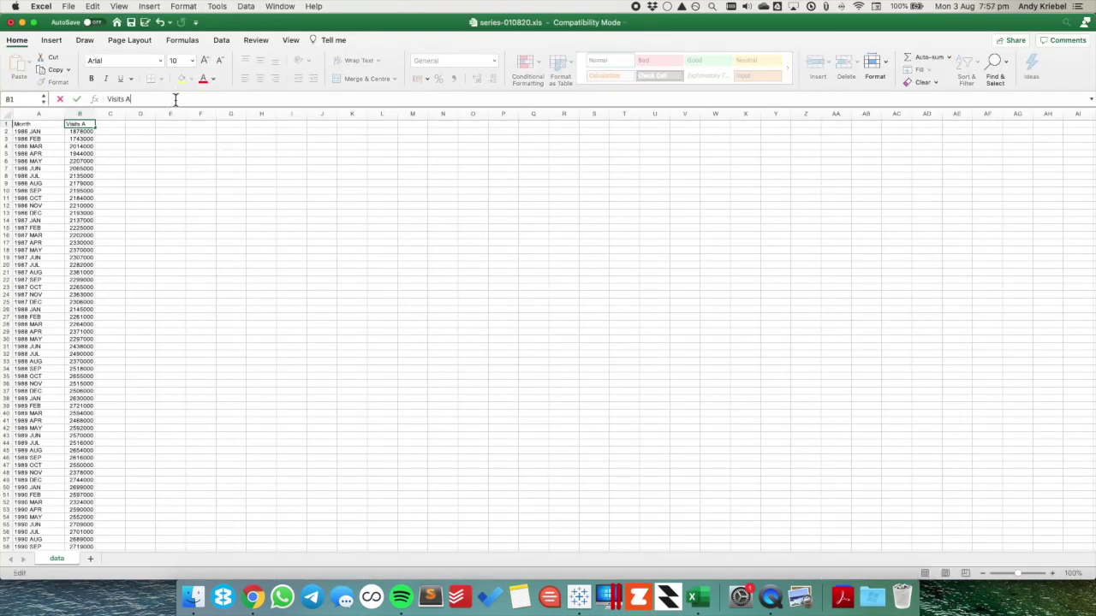
{"action": "key", "text": "Return"}
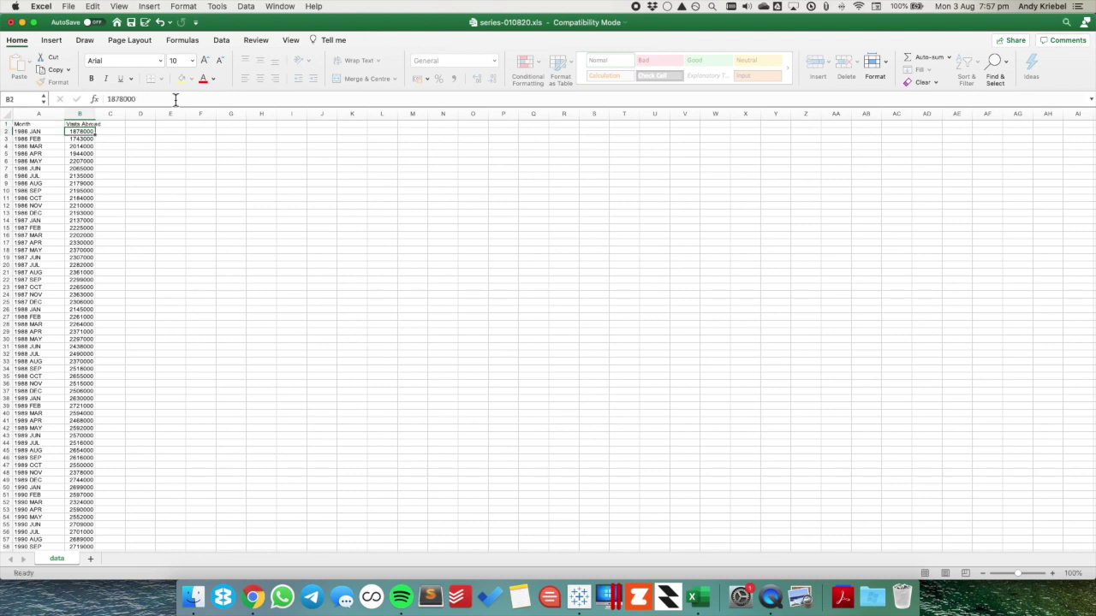
{"action": "key", "text": "super+s"}
{"action": "left_click", "coordinate": [21, 23]}
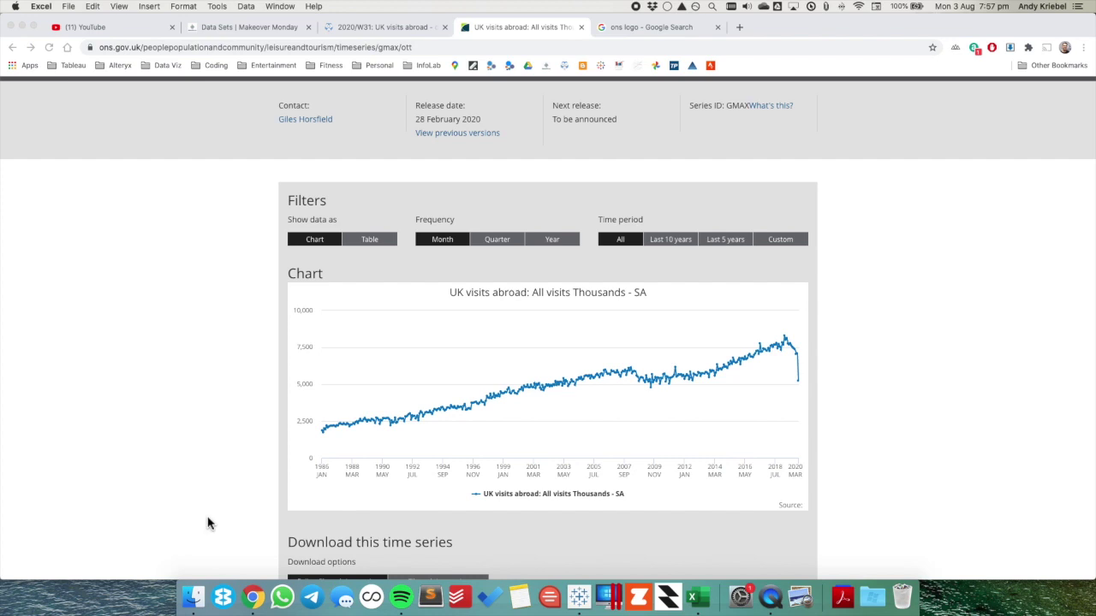
Switch to Finder and copy series-010820.xls from Downloads into the 2020 data folder of Makeover Monday.
{"action": "left_click", "coordinate": [196, 599]}
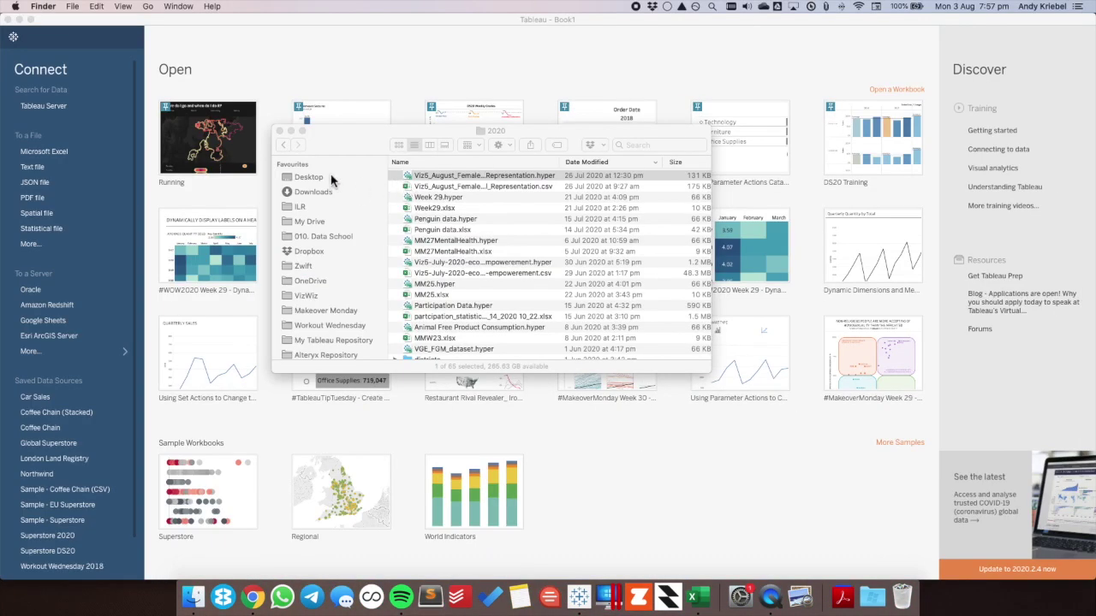
{"action": "left_click", "coordinate": [418, 177]}
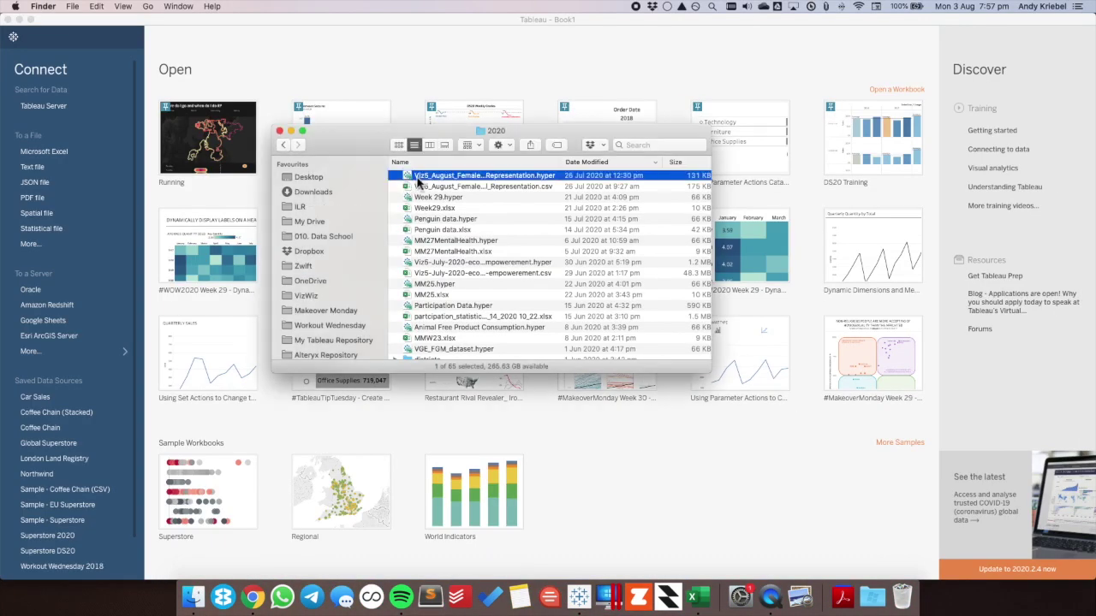
{"action": "left_click", "coordinate": [349, 197]}
{"action": "left_click", "coordinate": [422, 178]}
{"action": "key", "text": "super+c"}
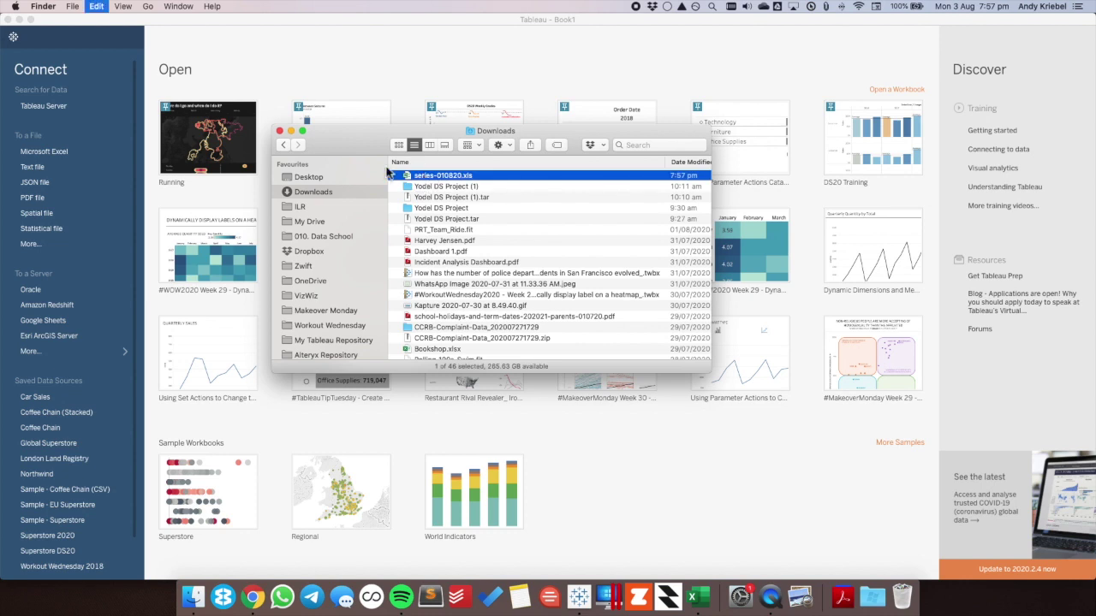
{"action": "left_click", "coordinate": [330, 311]}
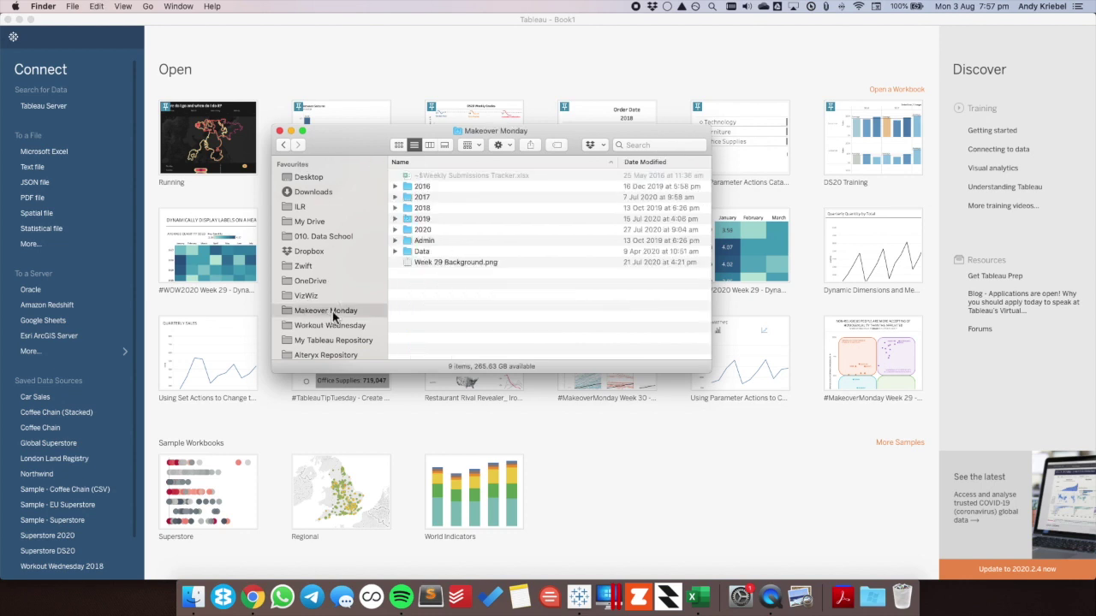
{"action": "double_click", "coordinate": [413, 251]}
{"action": "double_click", "coordinate": [419, 251]}
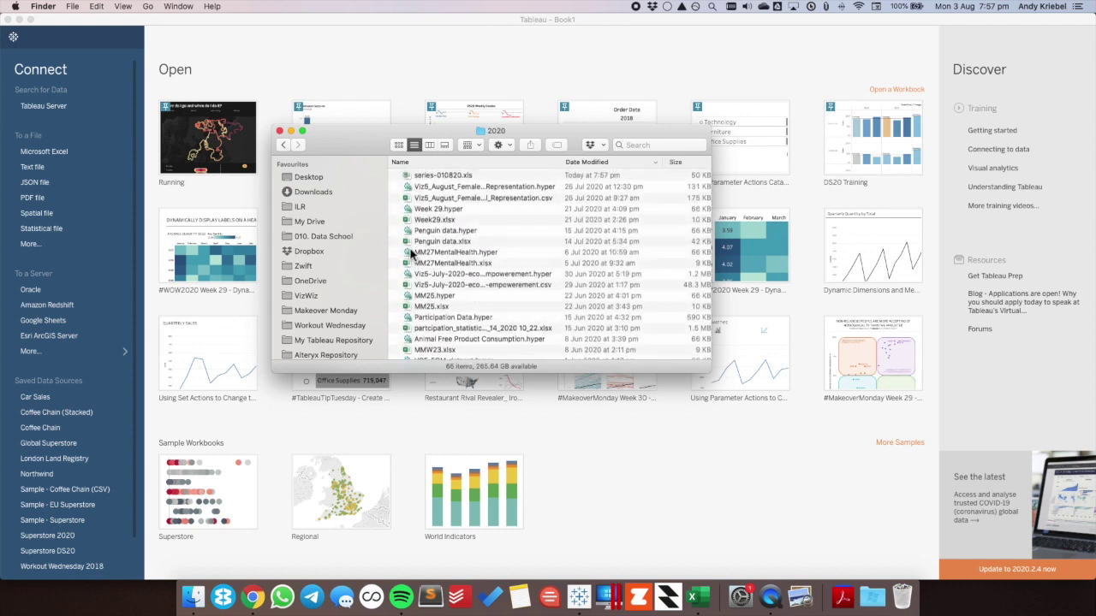
Load series-010820.xls into Tableau as a data source and name it MM2020 WK31.
{"action": "left_click_drag", "start_coordinate": [433, 180], "coordinate": [345, 56]}
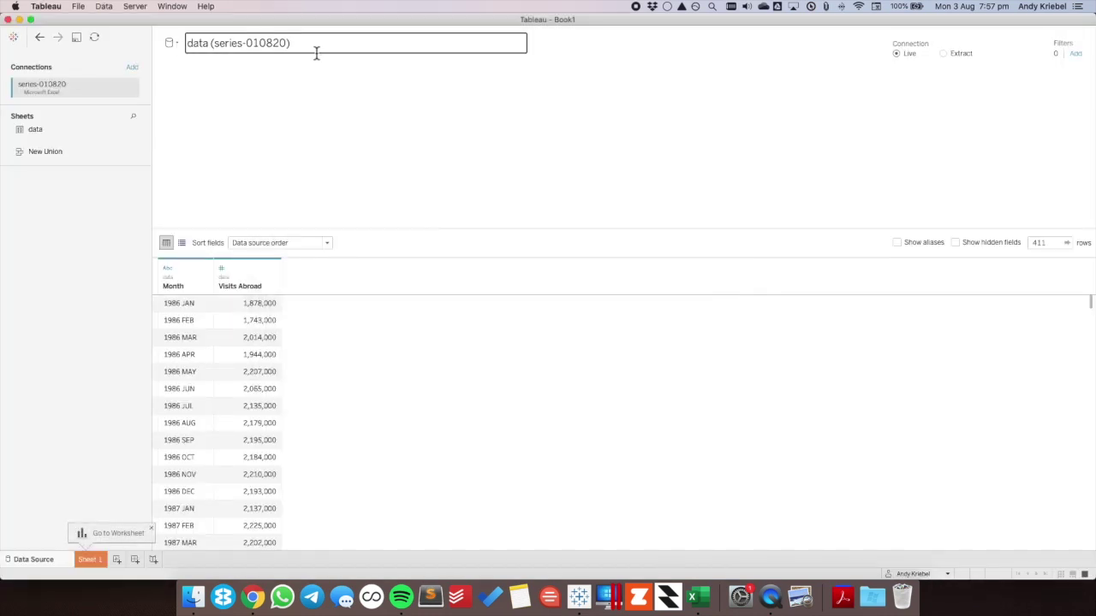
{"action": "type", "text": "MM2020 WK31"}
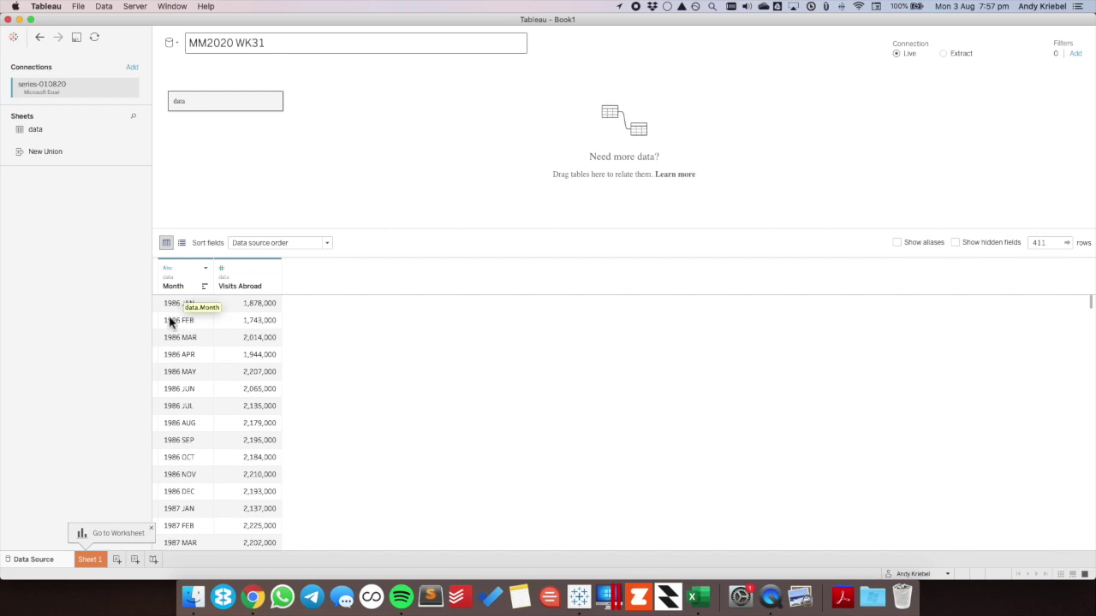
{"action": "left_click", "coordinate": [172, 313]}
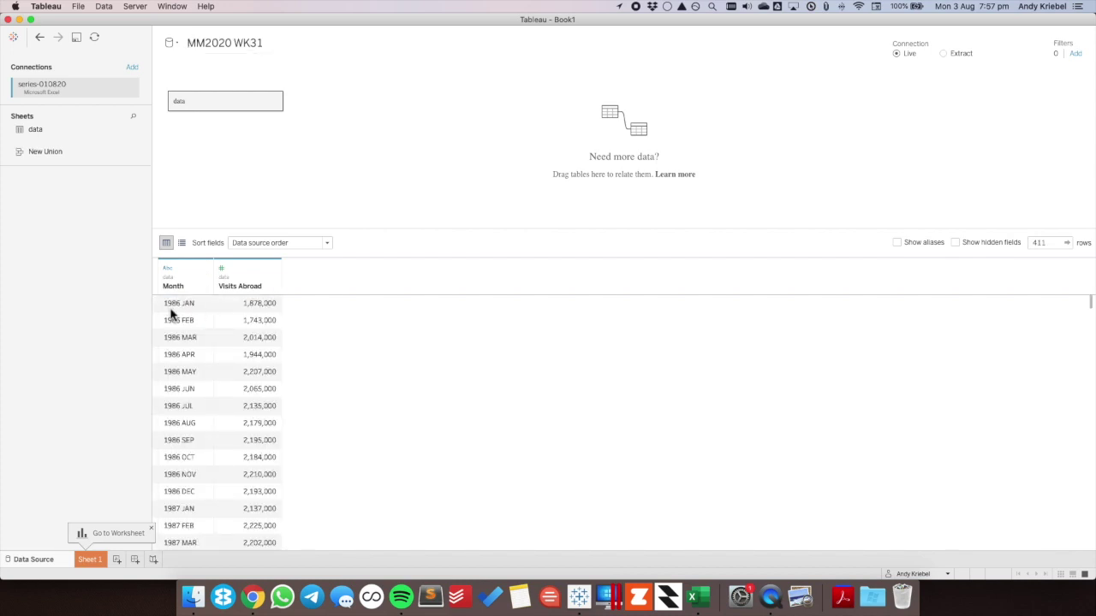
Change the Month field's data type to Date and go to Sheet 1.
{"action": "left_click", "coordinate": [167, 270]}
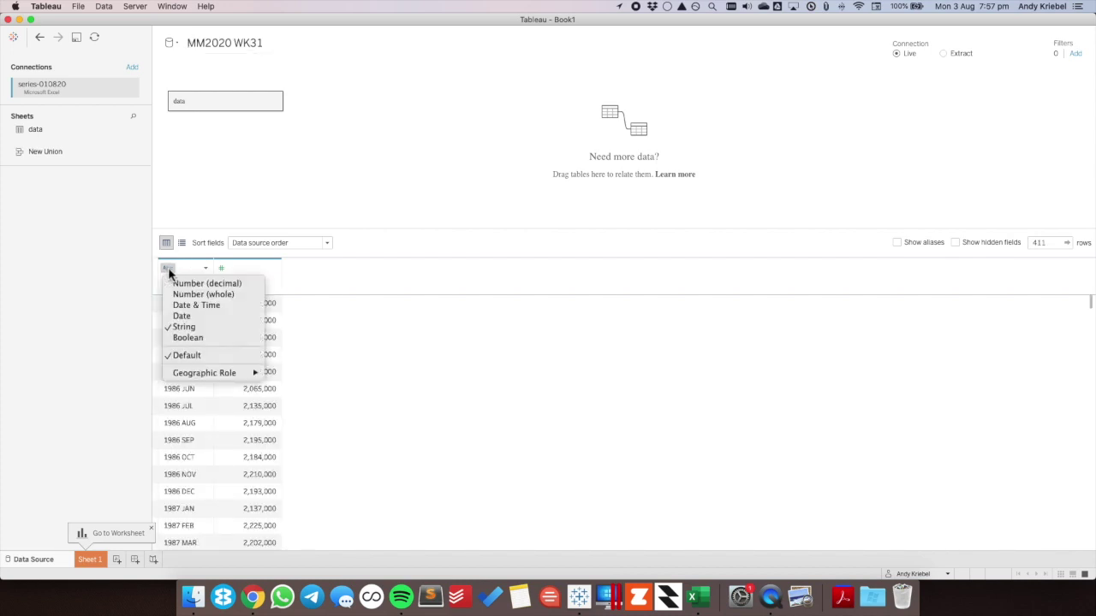
{"action": "left_click", "coordinate": [195, 316]}
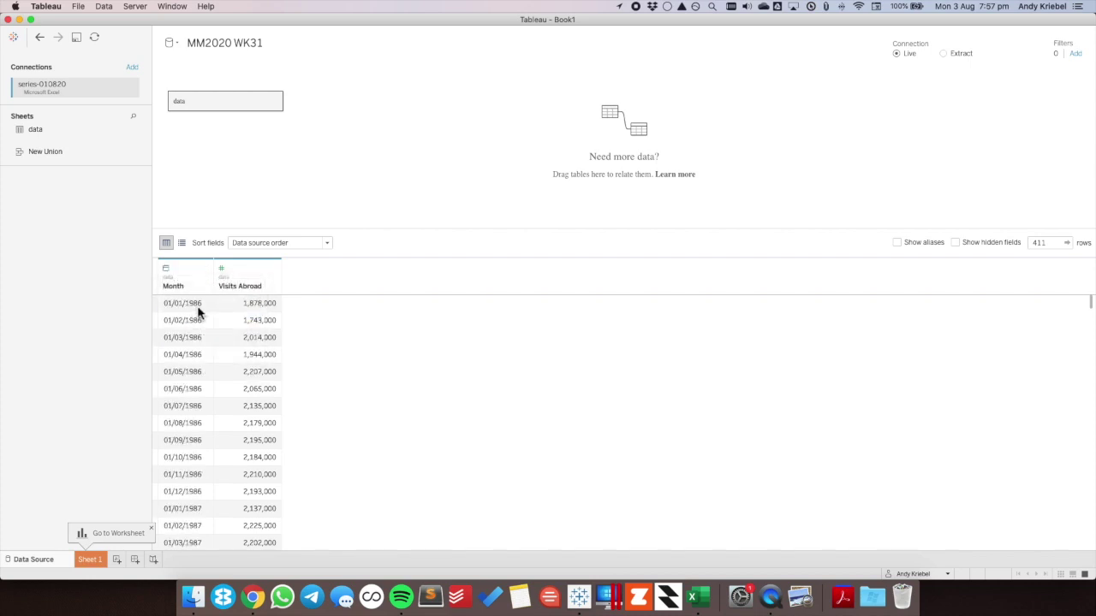
{"action": "left_click", "coordinate": [91, 560]}
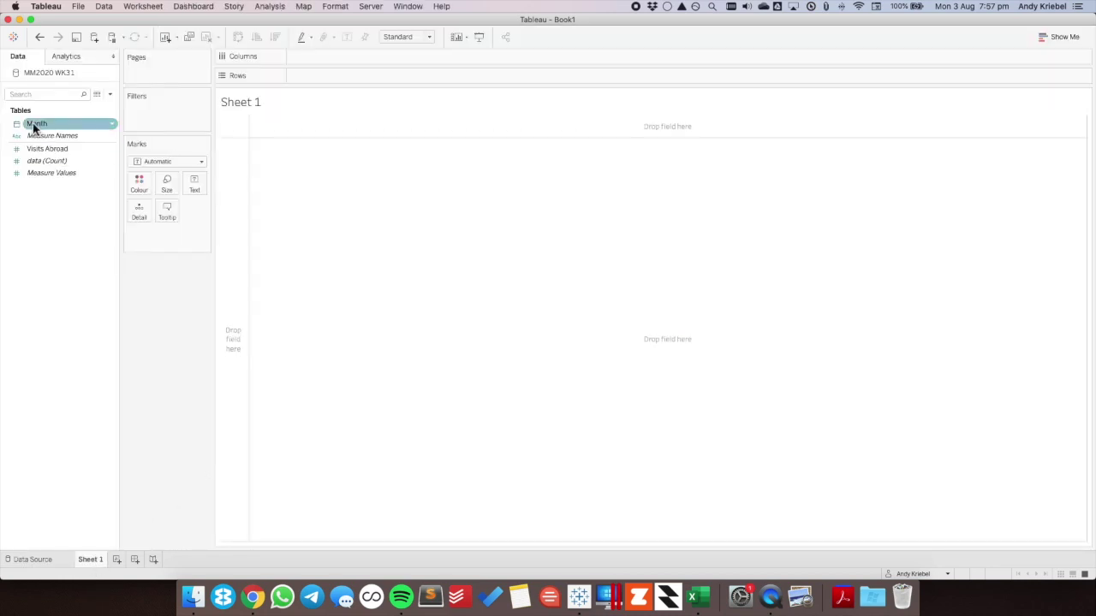
Recreate the ONS line chart, with Month as continuous months on Columns and the sum of Visits Abroad on Rows.
{"action": "key", "text": "super+Tab"}
{"action": "key", "text": "super+Tab"}
{"action": "key", "text": "super+Tab"}
{"action": "key", "text": "super+Tab"}
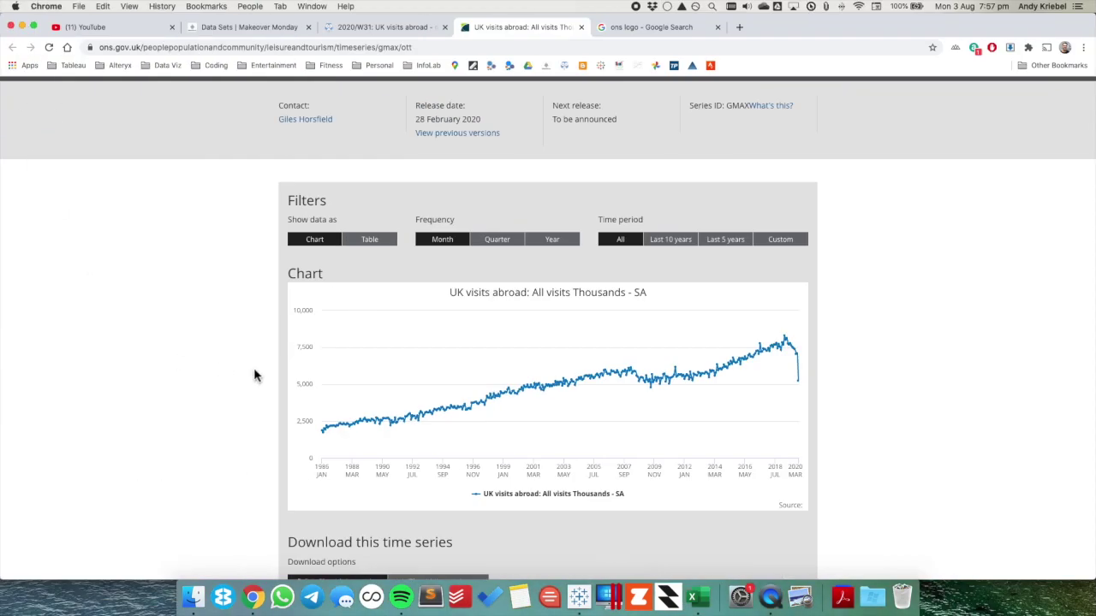
{"action": "key", "text": "super+Tab"}
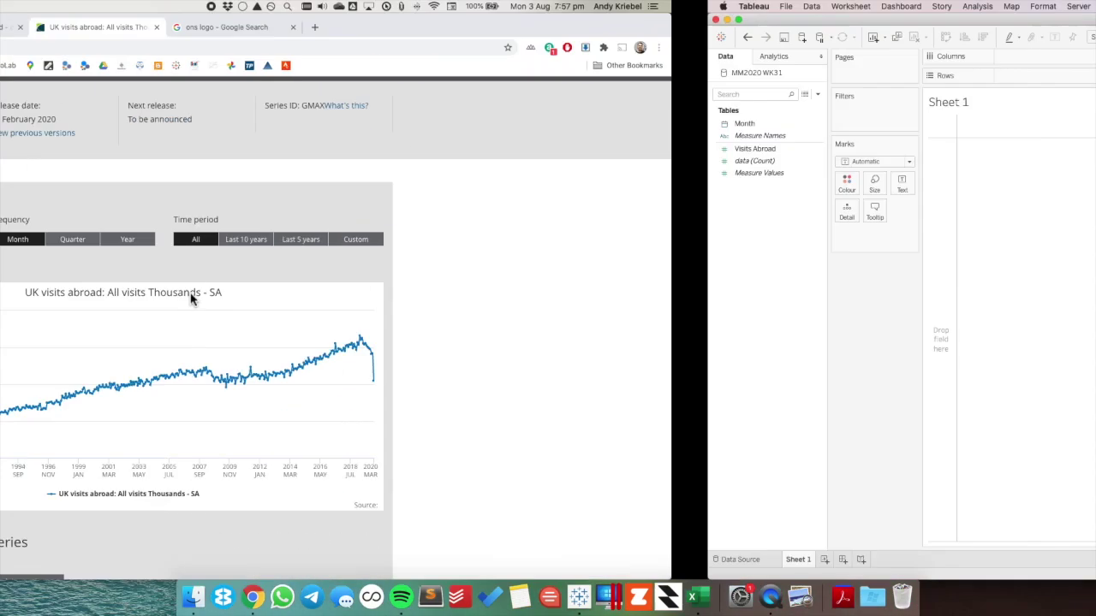
{"action": "left_click", "coordinate": [43, 125]}
{"action": "right_click", "coordinate": [46, 125]}
{"action": "left_click", "coordinate": [48, 149]}
{"action": "left_click_drag", "start_coordinate": [47, 149], "coordinate": [411, 59]}
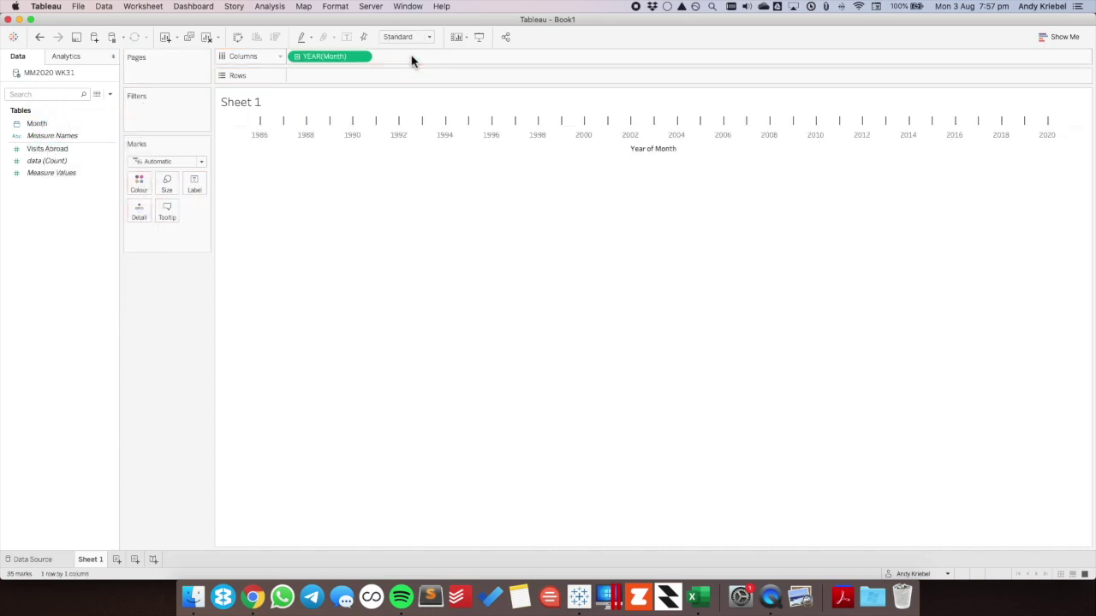
{"action": "left_click", "coordinate": [364, 56]}
{"action": "mouse_move", "coordinate": [51, 149]}
{"action": "left_mouse_down"}
{"action": "mouse_move", "coordinate": [78, 161]}
{"action": "mouse_move", "coordinate": [376, 79]}
{"action": "left_mouse_up"}
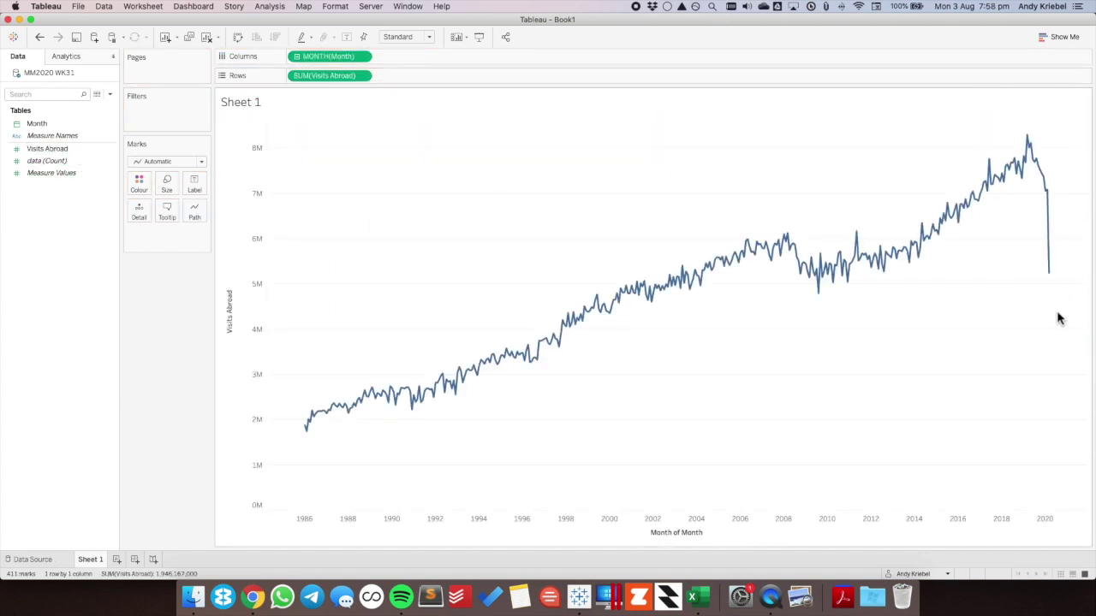
Examine the March 2020 end point and the stretch of the visits line between about 2008 and 2012.
{"action": "mouse_move", "coordinate": [1053, 280]}
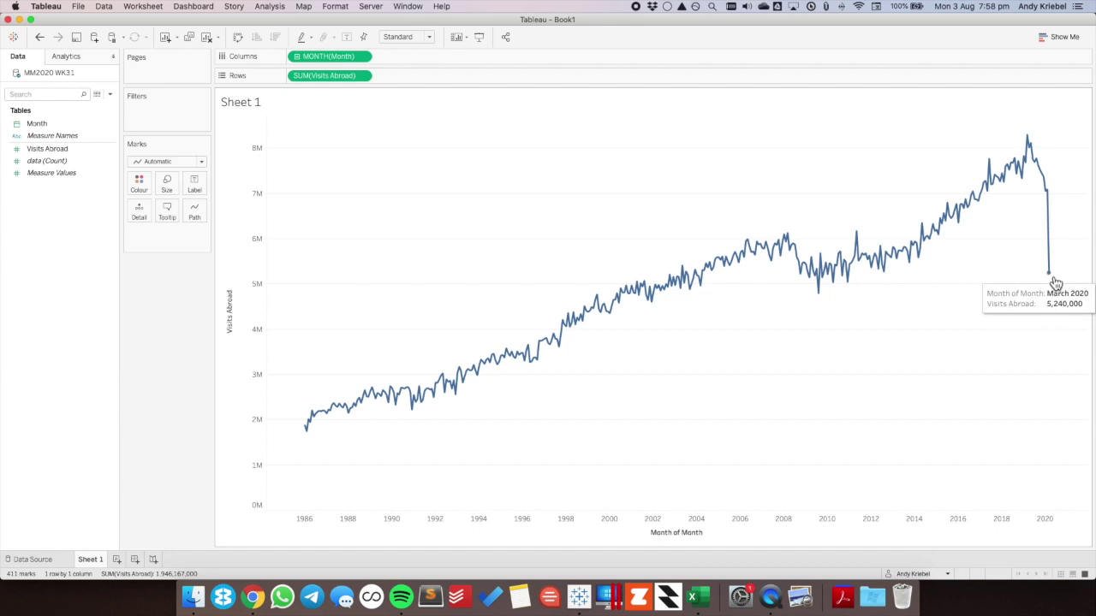
{"action": "mouse_move", "coordinate": [1048, 192]}
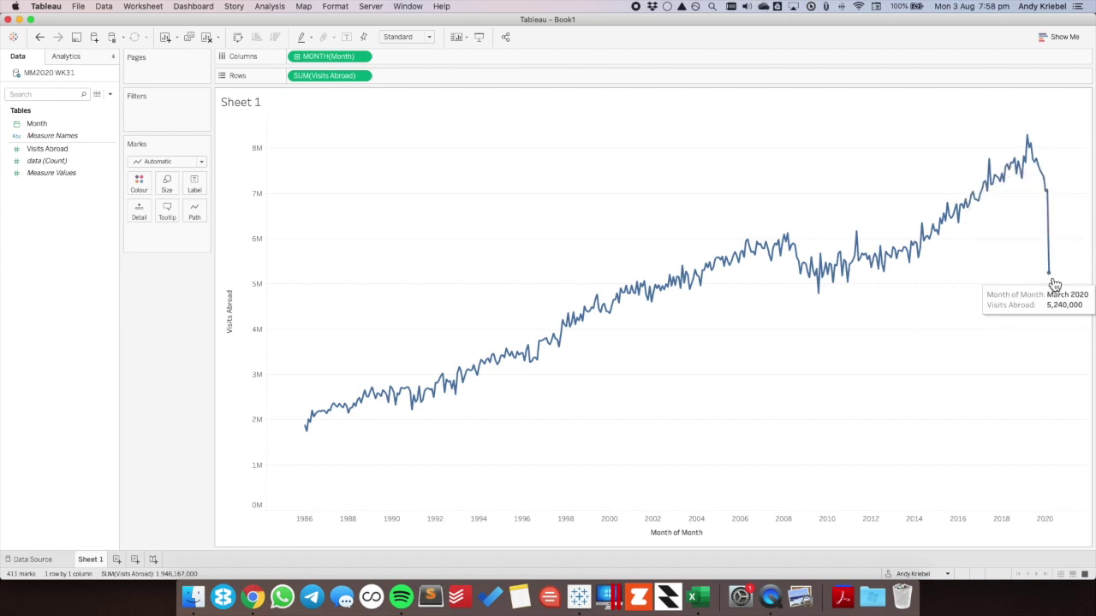
{"action": "left_click_drag", "start_coordinate": [775, 213], "coordinate": [868, 312]}
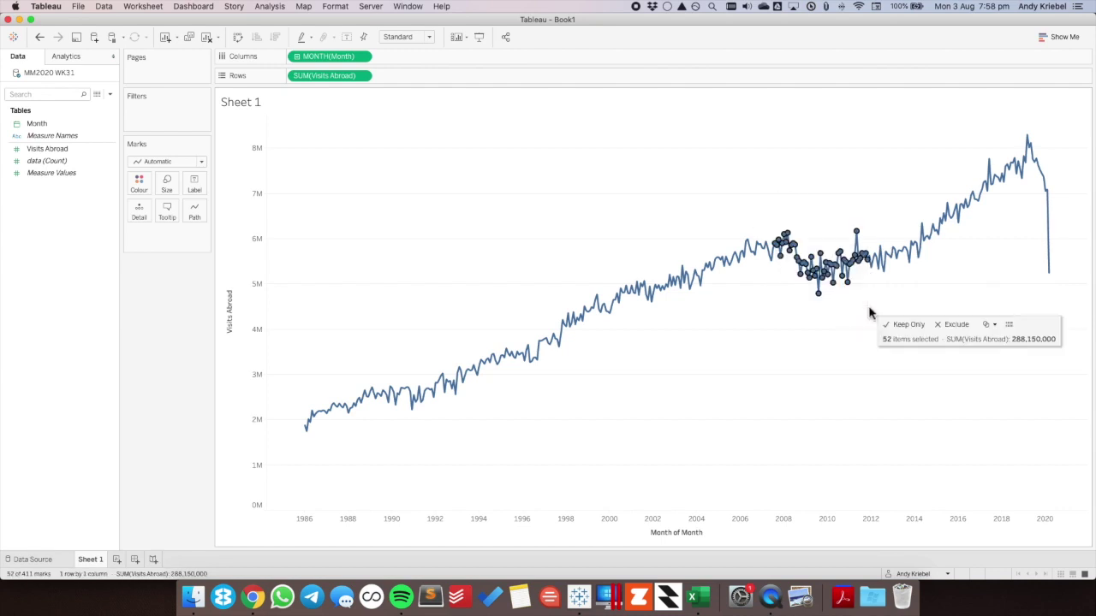
{"action": "left_click", "coordinate": [812, 191]}
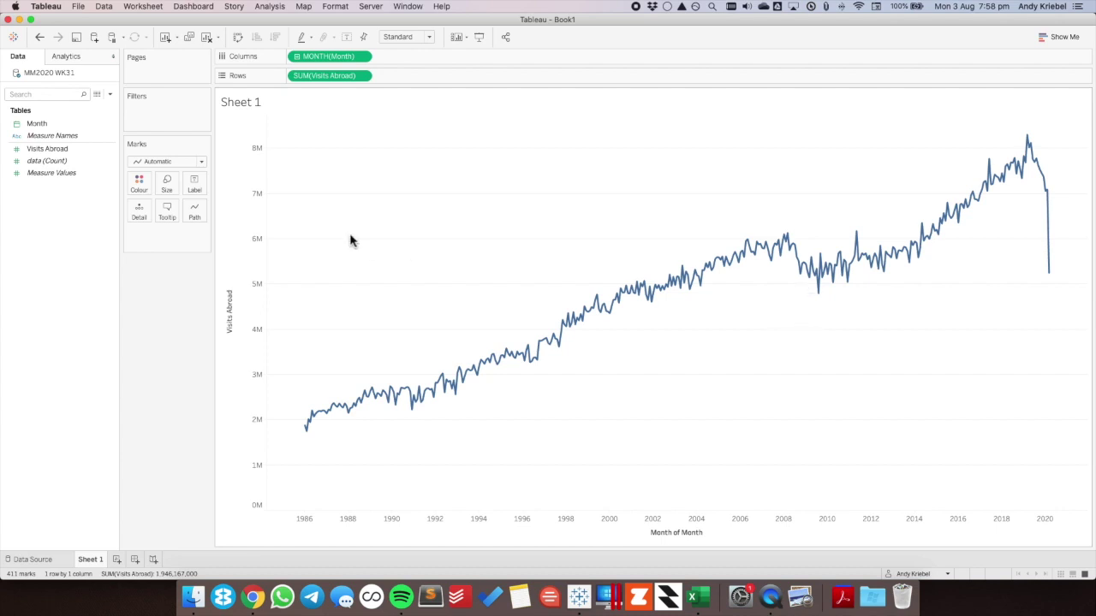
Check the frequency filter on the ONS page, and start a new Tableau parameter named FREQUENCY.
{"action": "key", "text": "super+Tab"}
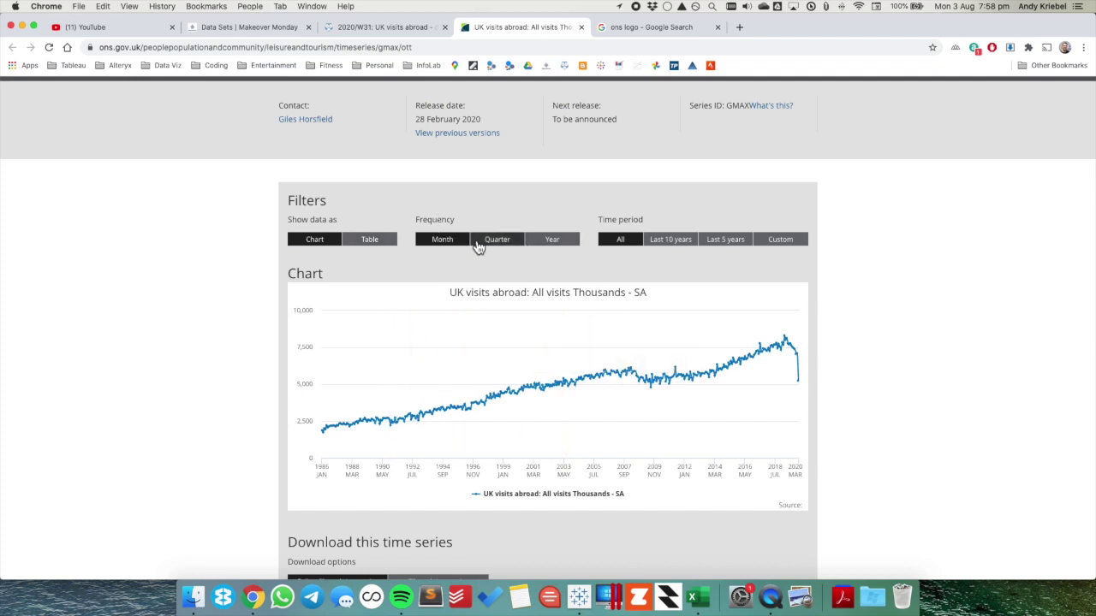
{"action": "key", "text": "super+Tab"}
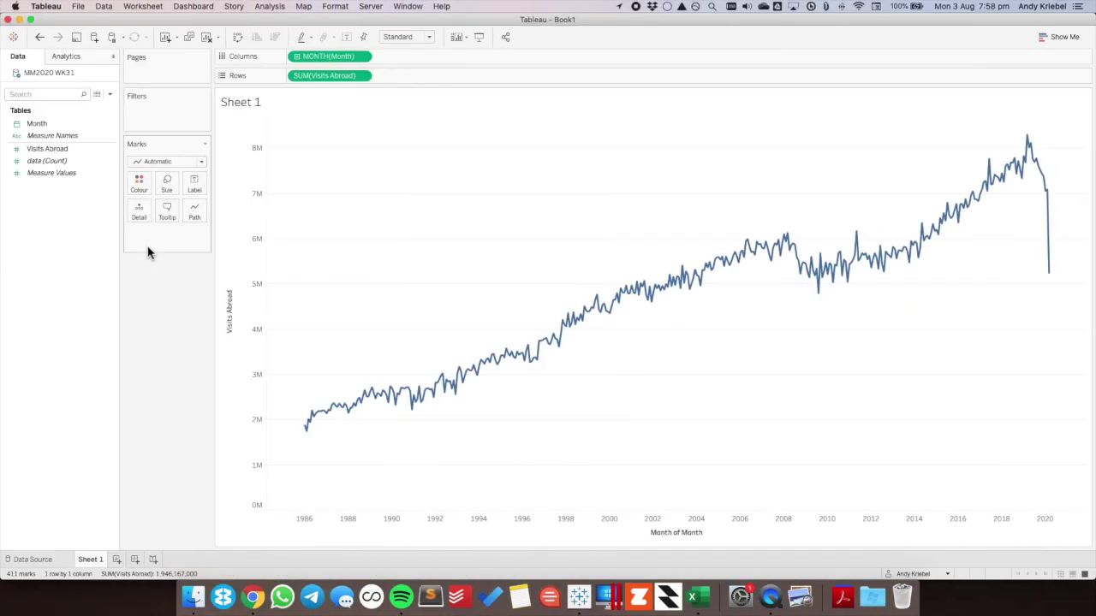
{"action": "left_click", "coordinate": [109, 94]}
{"action": "left_click", "coordinate": [96, 114]}
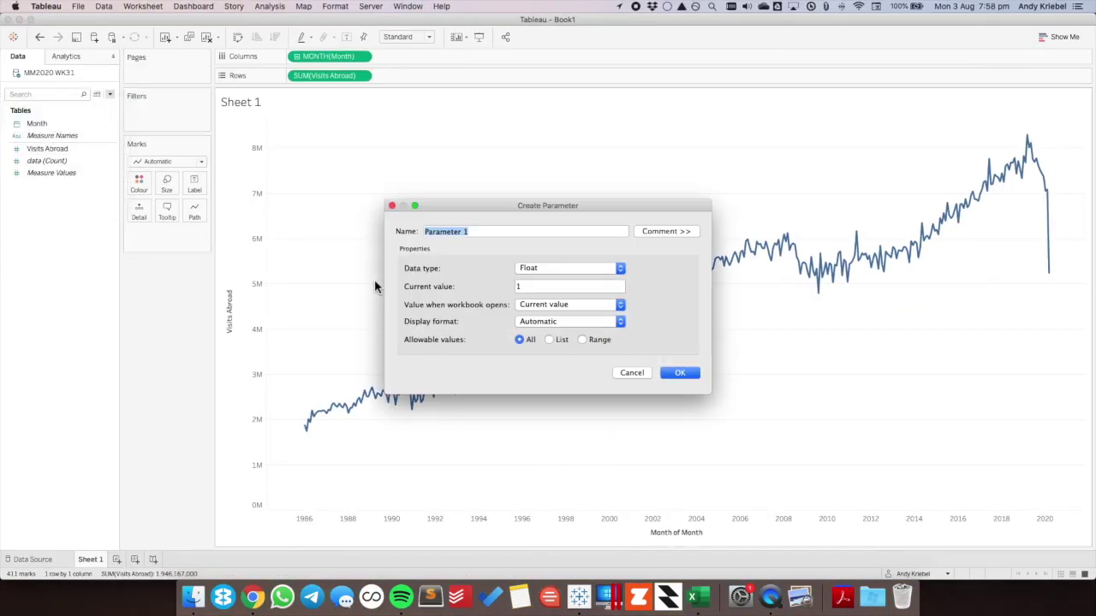
{"action": "key", "text": "ctrl+Left"}
{"action": "key", "text": "ctrl+Right"}
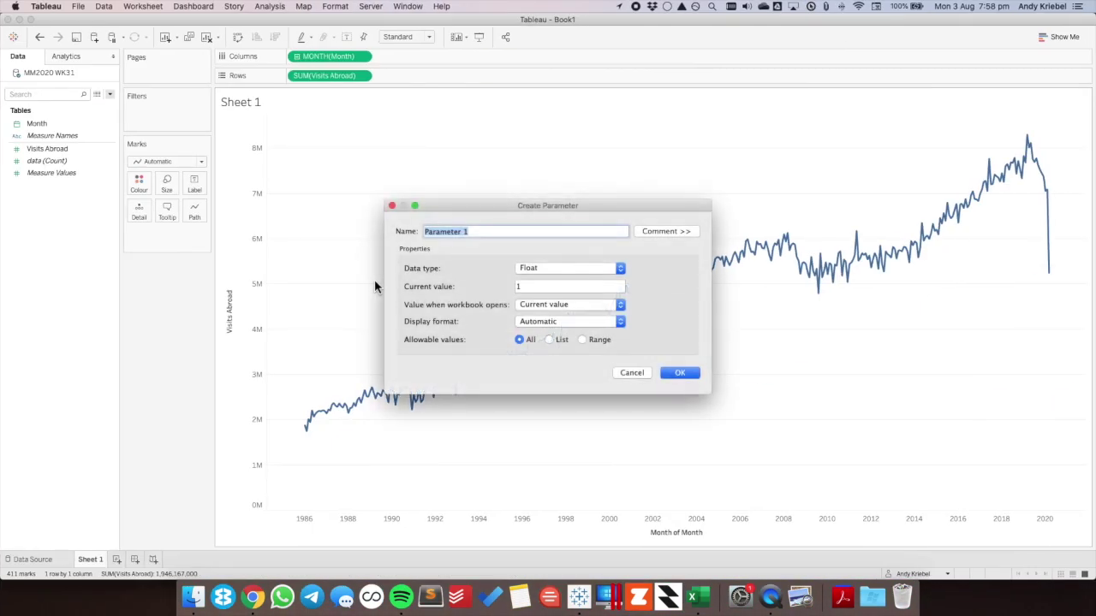
{"action": "type", "text": "FREWU"}
{"action": "key", "text": "BackSpace"}
{"action": "key", "text": "BackSpace"}
{"action": "type", "text": "QUENY"}
{"action": "key", "text": "BackSpace"}
{"action": "type", "text": "CY"}
Set the FREQUENCY parameter's data type to String and its allowable values to a list.
{"action": "left_click", "coordinate": [531, 270]}
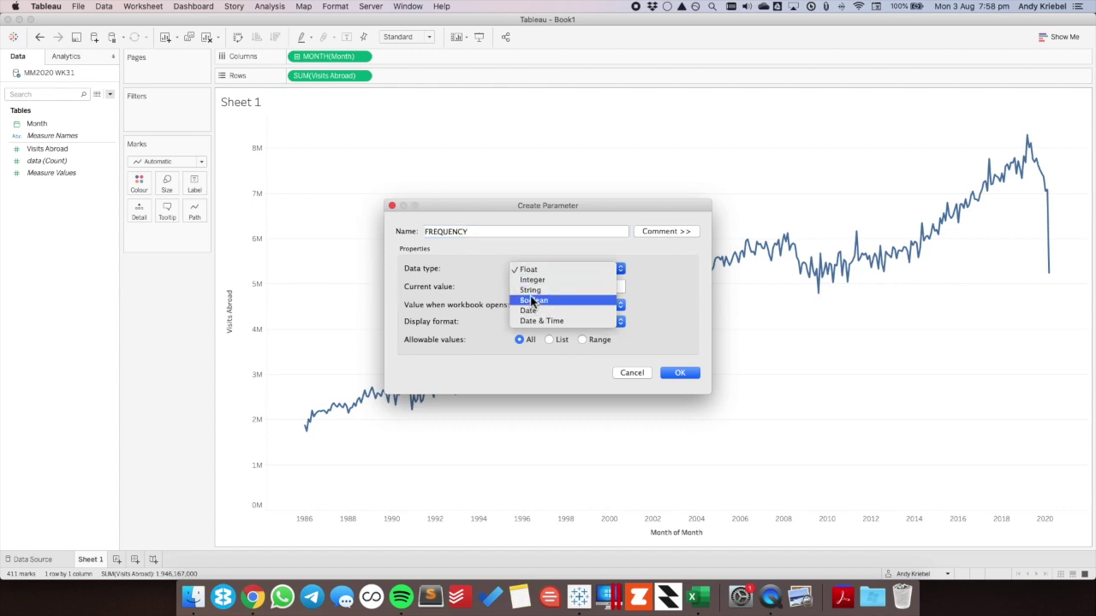
{"action": "left_click", "coordinate": [530, 291]}
{"action": "left_click", "coordinate": [552, 340]}
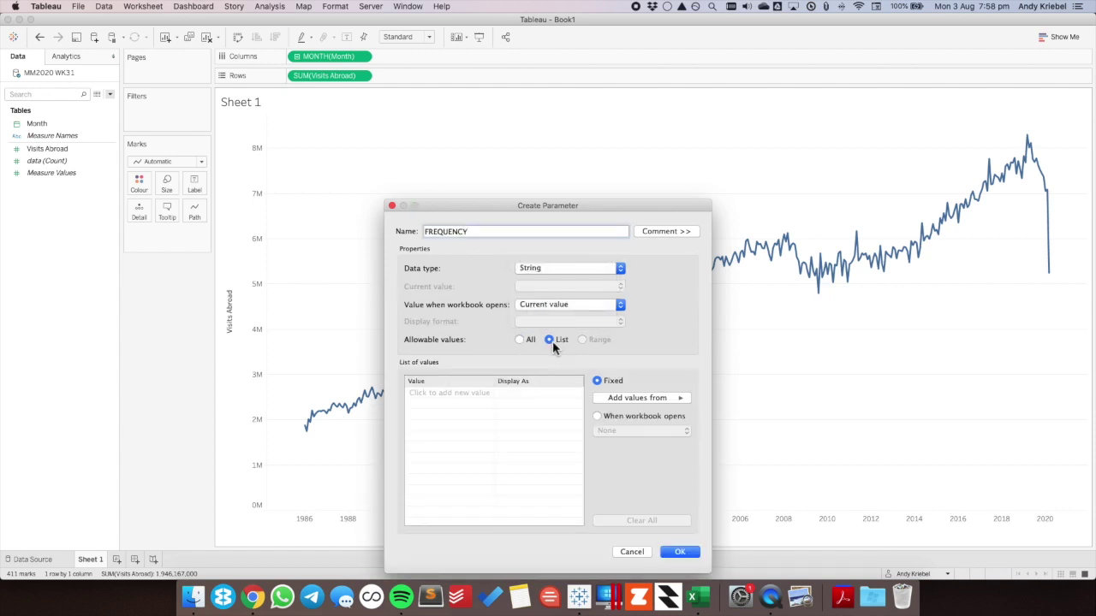
{"action": "left_click", "coordinate": [470, 393]}
{"action": "key", "text": "ctrl+Left"}
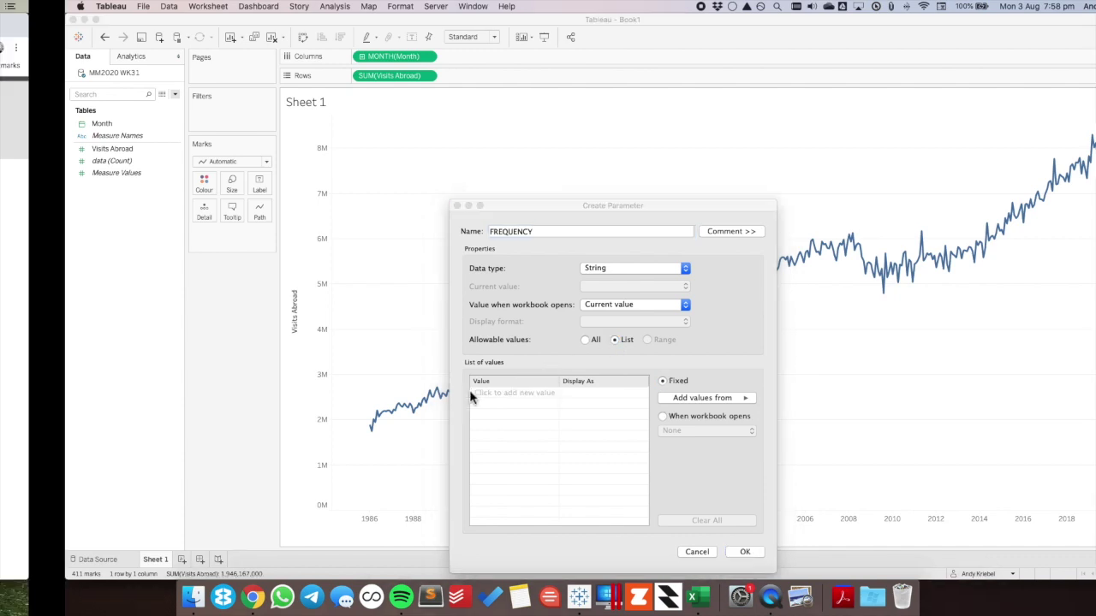
{"action": "key", "text": "ctrl+Right"}
{"action": "type", "text": "mont"}
{"action": "key", "text": "BackSpace"}
{"action": "key", "text": "BackSpace"}
{"action": "key", "text": "BackSpace"}
{"action": "key", "text": "BackSpace"}
Add month, quarter and year as the FREQUENCY parameter's list values.
{"action": "left_click", "coordinate": [469, 393]}
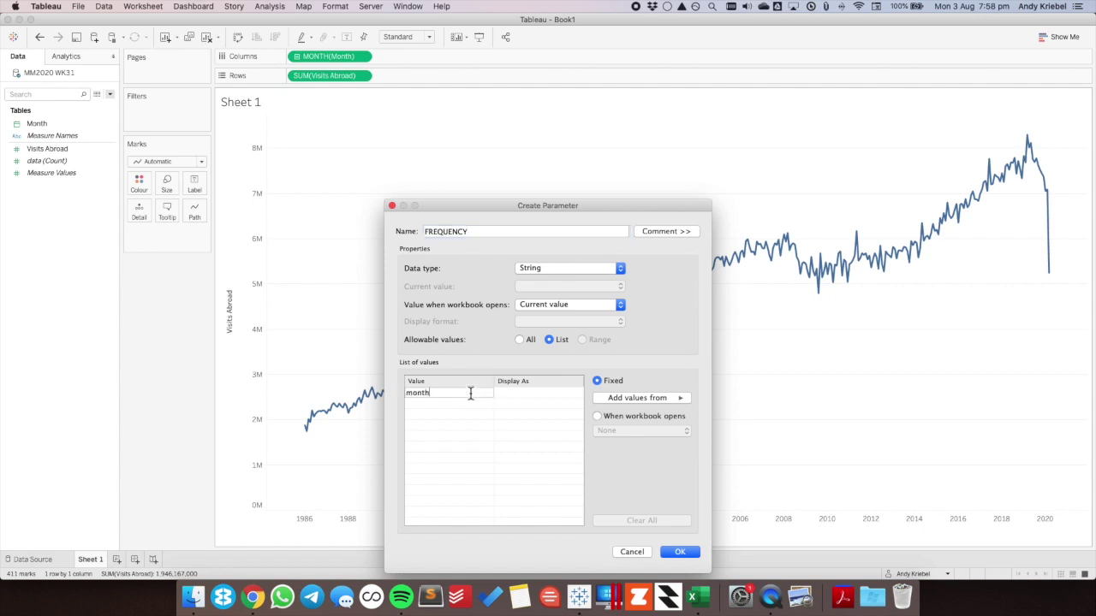
{"action": "type", "text": "month"}
{"action": "key", "text": "Return"}
{"action": "type", "text": "quarter"}
{"action": "key", "text": "Return"}
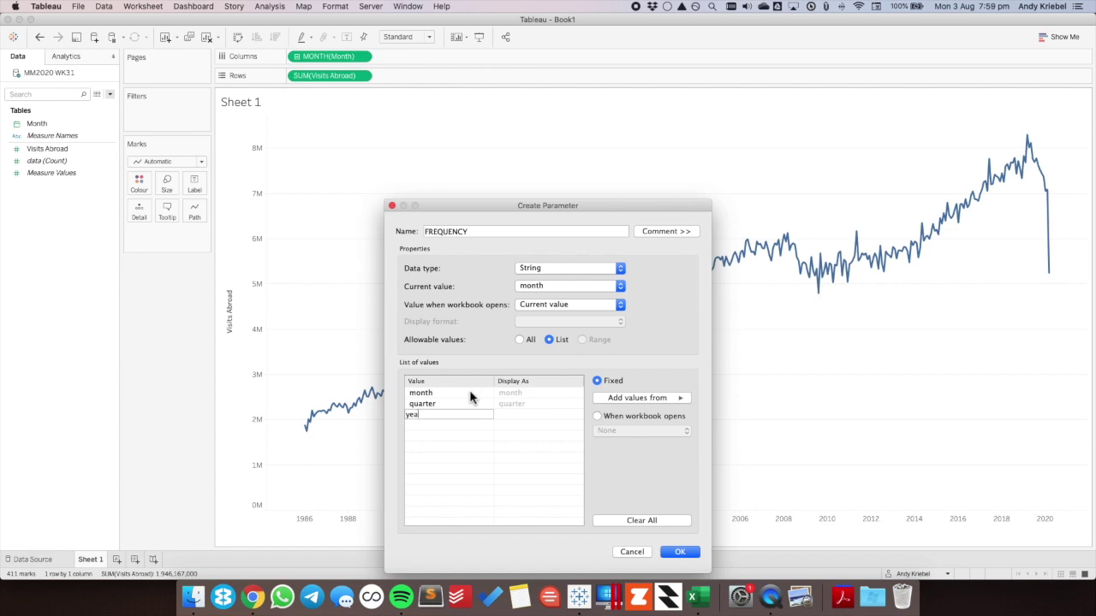
Display the three list values as MONTHLY, QUARTERLY and YEARLY, and save the parameter.
{"action": "left_click", "coordinate": [486, 393]}
{"action": "left_click", "coordinate": [521, 393]}
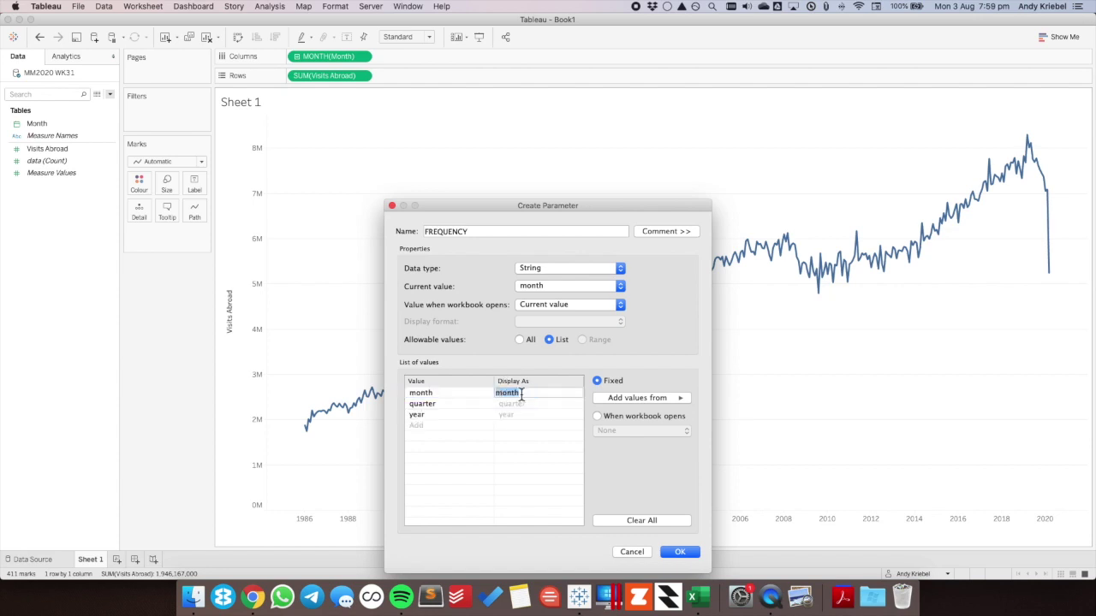
{"action": "type", "text": "MONTHLY"}
{"action": "key", "text": "Return"}
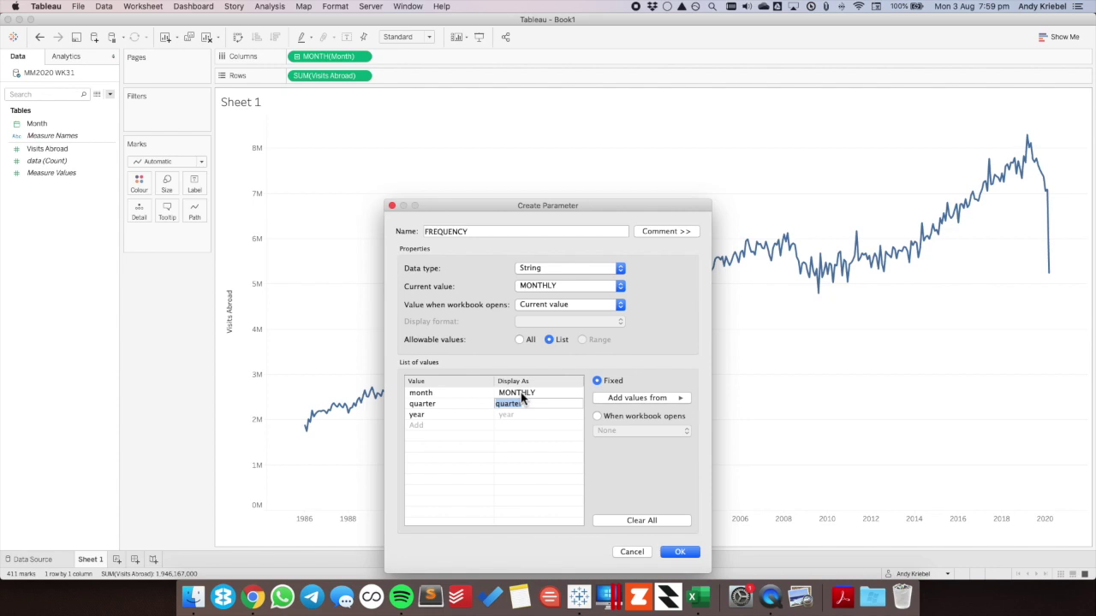
{"action": "type", "text": "QUARTERLY"}
{"action": "key", "text": "Return"}
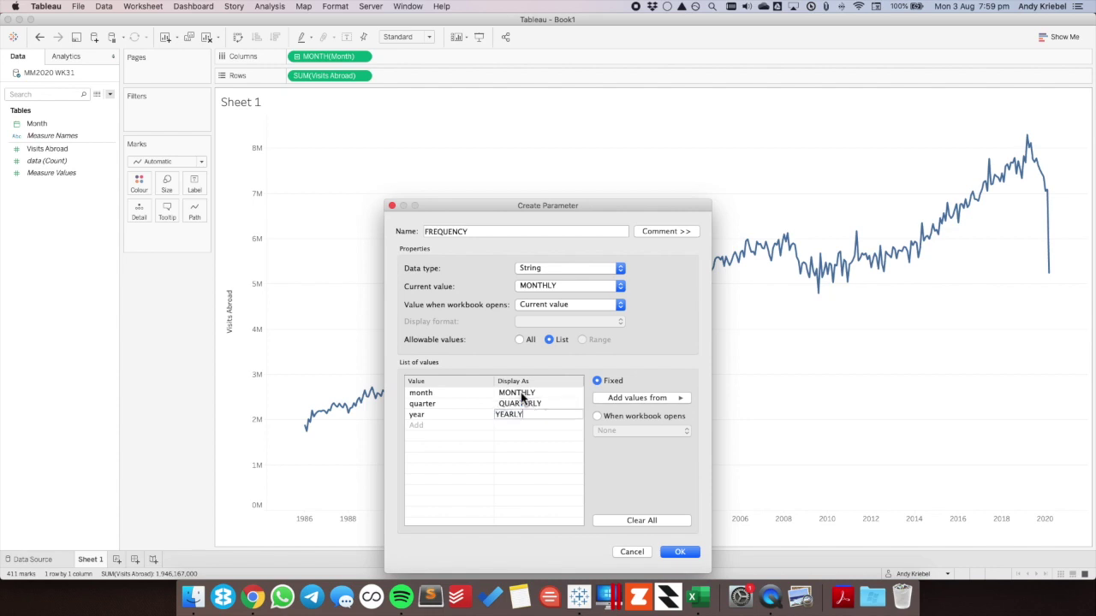
{"action": "key", "text": "Return"}
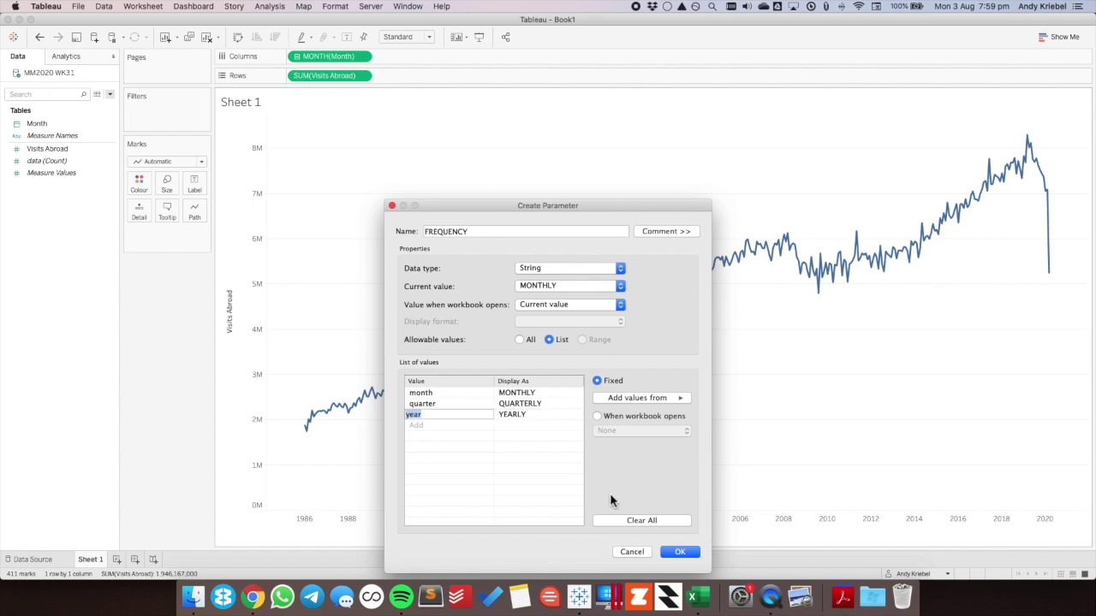
{"action": "left_click", "coordinate": [682, 549]}
Show the FREQUENCY parameter control on the sheet as a single-choice list with radio options.
{"action": "right_click", "coordinate": [56, 544]}
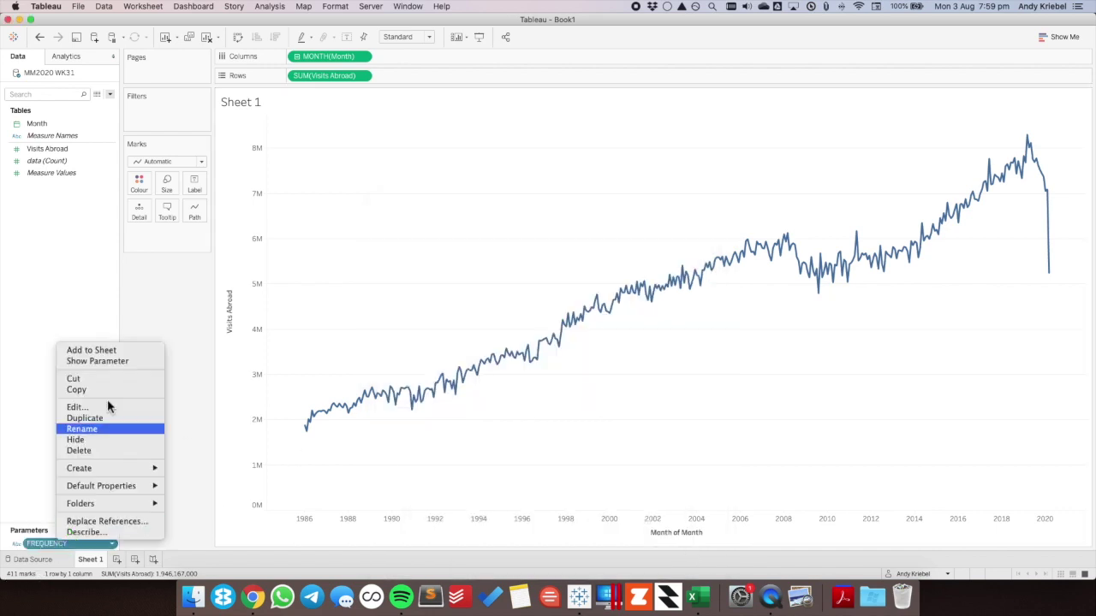
{"action": "left_click", "coordinate": [94, 361]}
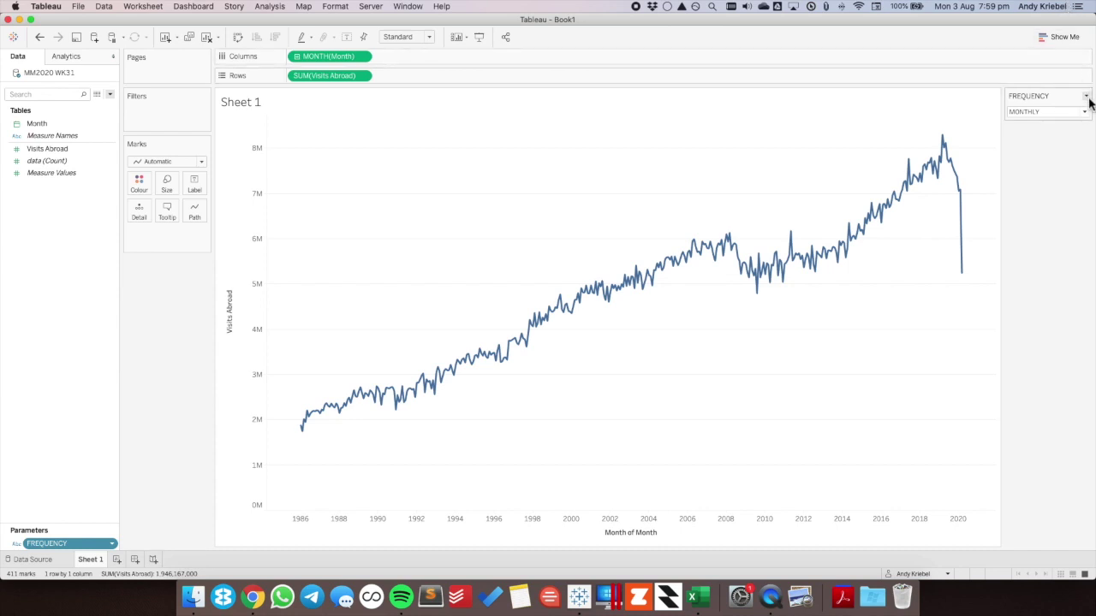
{"action": "left_click", "coordinate": [1085, 96]}
{"action": "left_click", "coordinate": [1032, 159]}
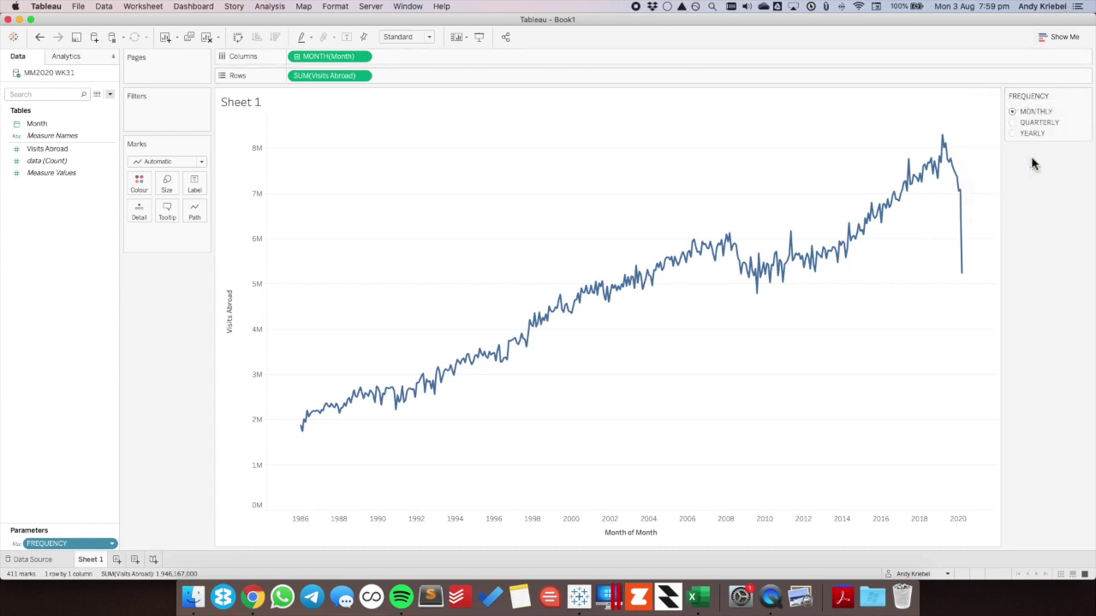
Create a calculated field named DATE and start its formula with the DATETRUNC function.
{"action": "right_click", "coordinate": [72, 246]}
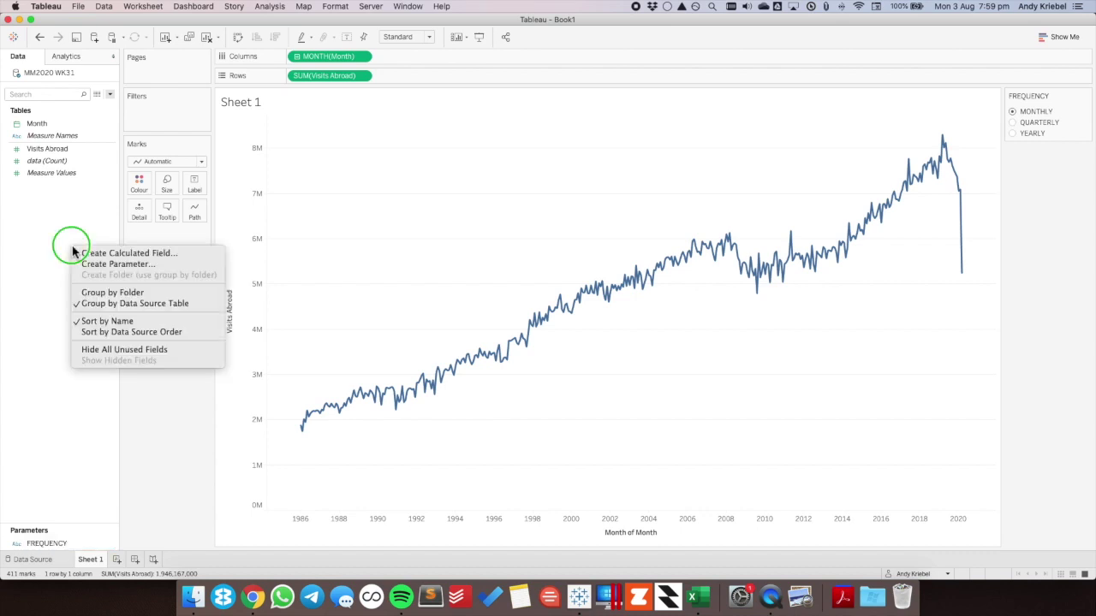
{"action": "left_click", "coordinate": [101, 249]}
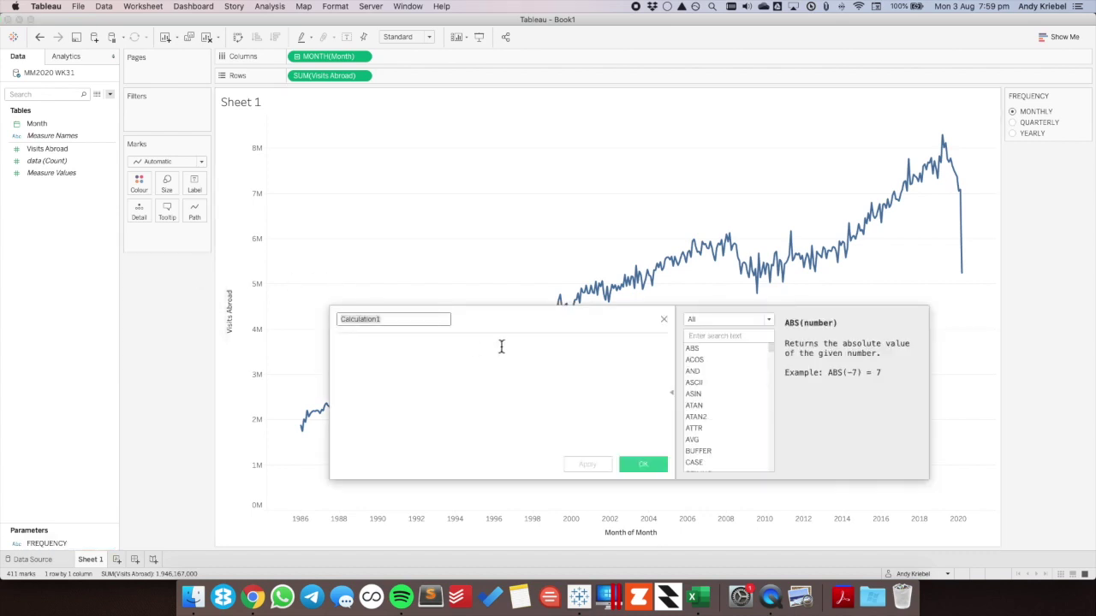
{"action": "type", "text": "DATE"}
{"action": "left_click", "coordinate": [487, 374]}
{"action": "type", "text": "DATE"}
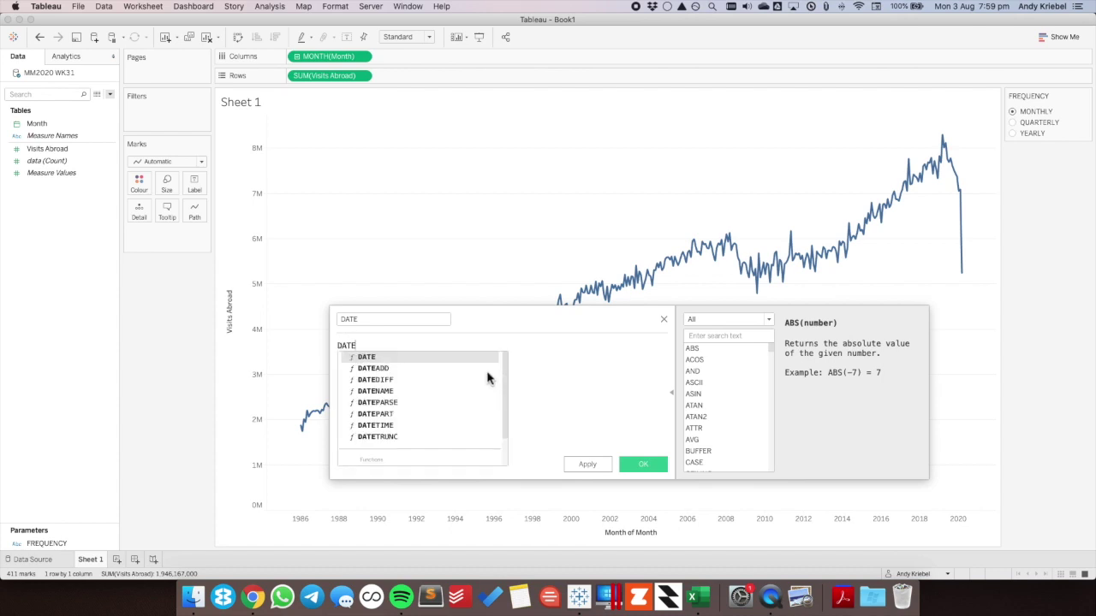
{"action": "left_click", "coordinate": [408, 437]}
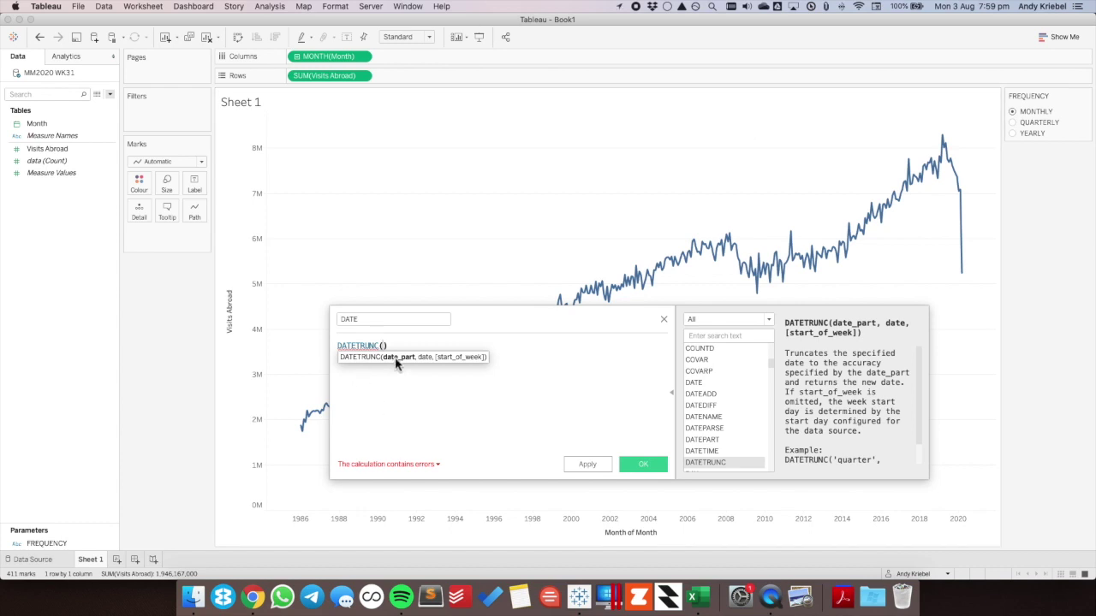
Complete the formula as DATETRUNC([FREQUENCY], [Month]) and save the calculated field.
{"action": "type", "text": "freq"}
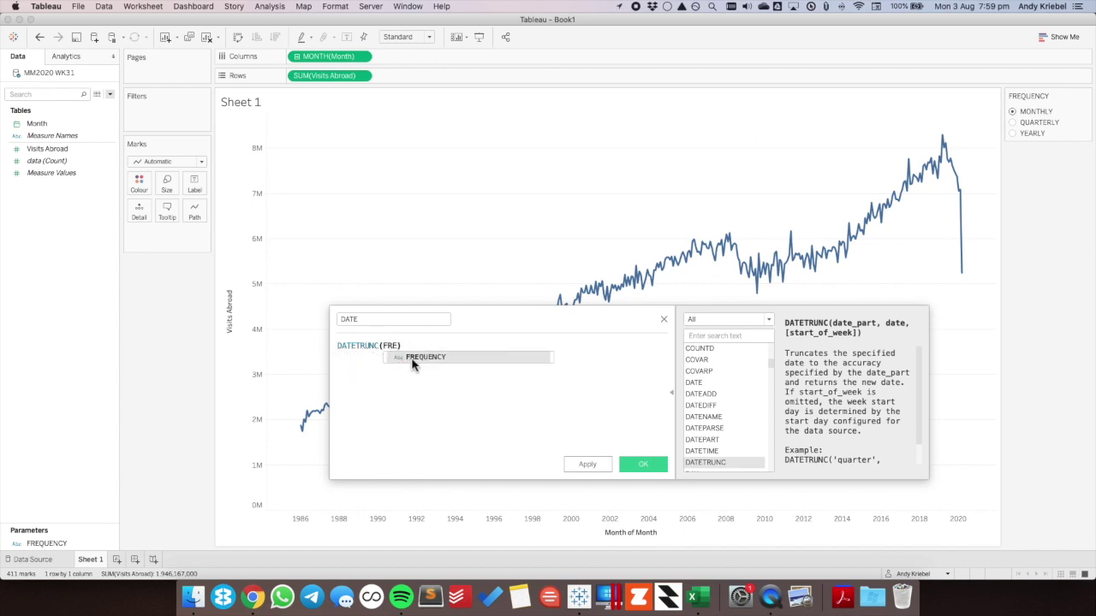
{"action": "left_click", "coordinate": [428, 360]}
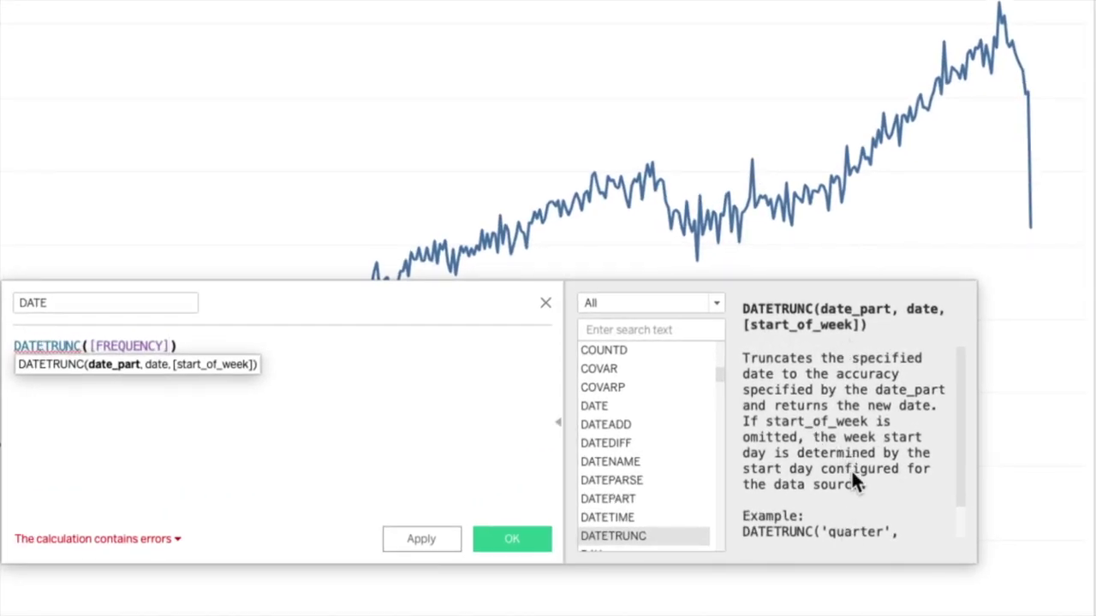
{"action": "scroll", "coordinate": [856, 482], "scroll_direction": "down", "scroll_amount": 2}
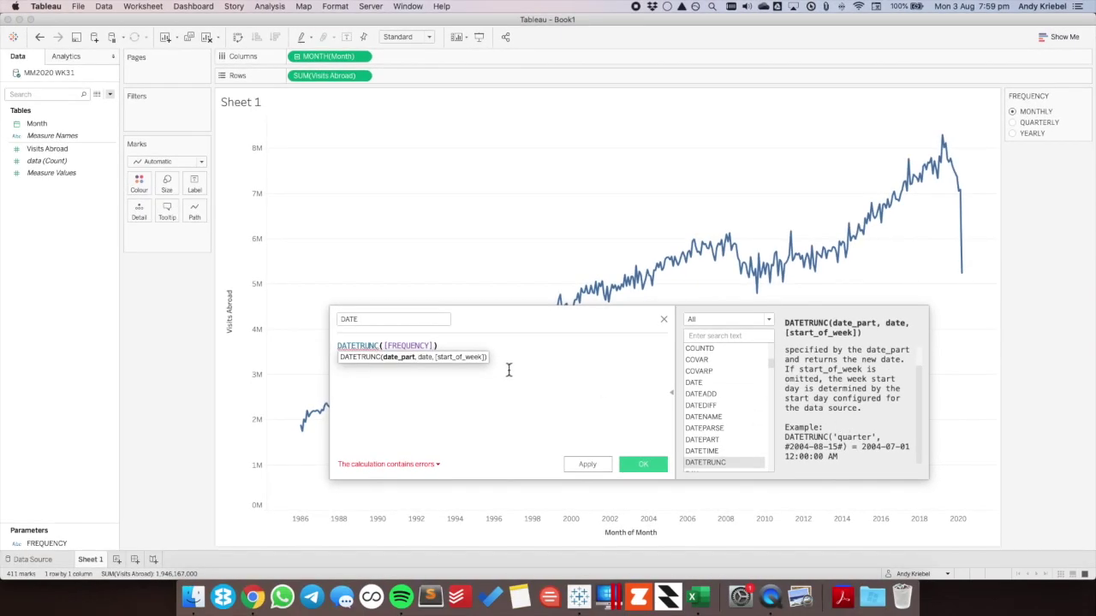
{"action": "type", "text": ", "}
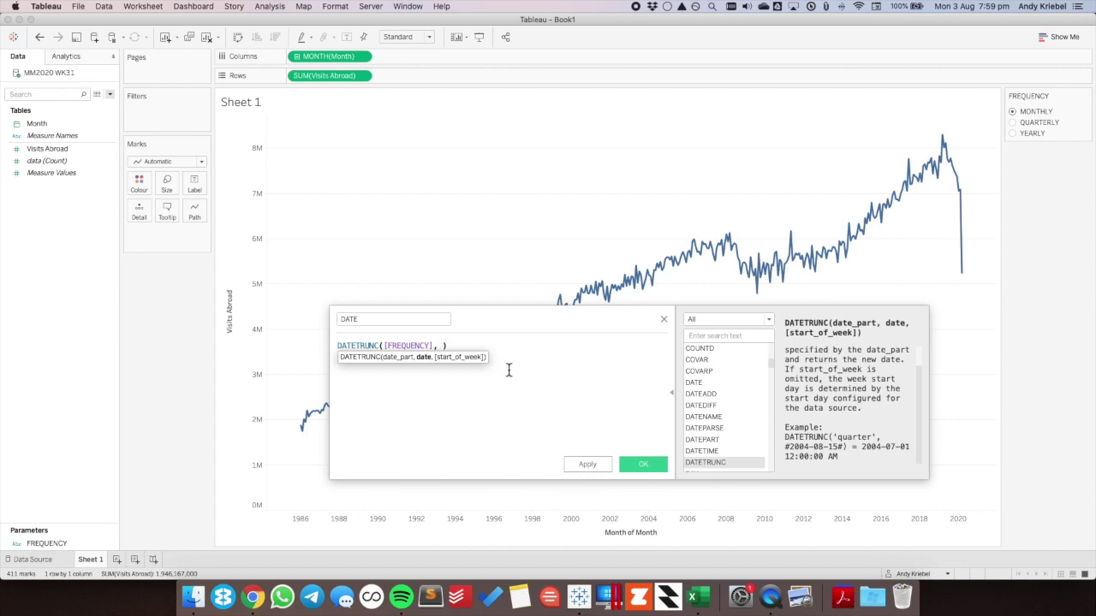
{"action": "type", "text": "mon"}
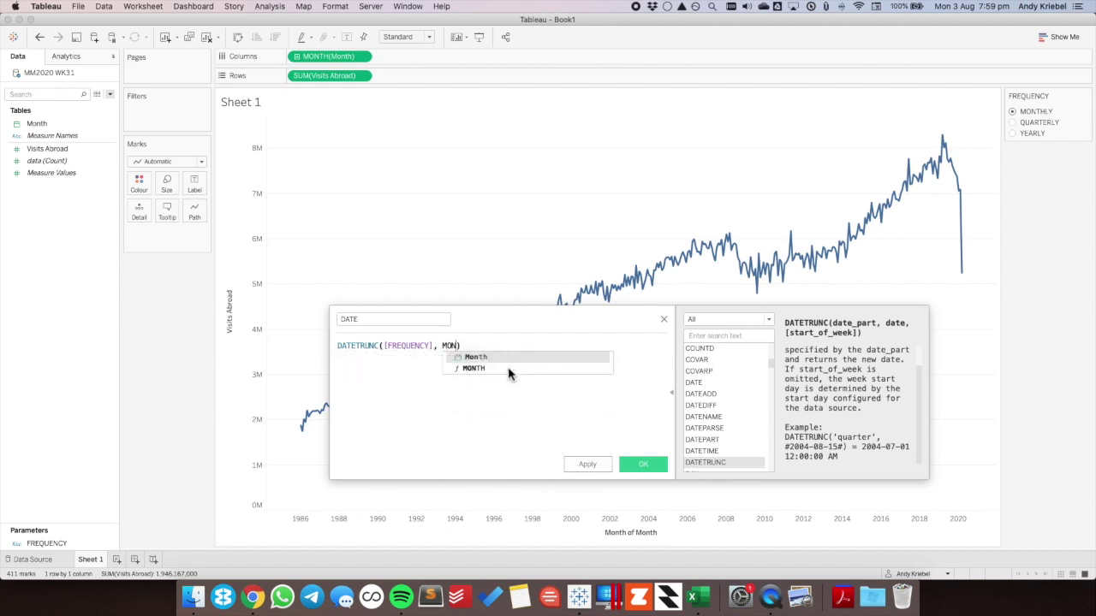
{"action": "key", "text": "Return"}
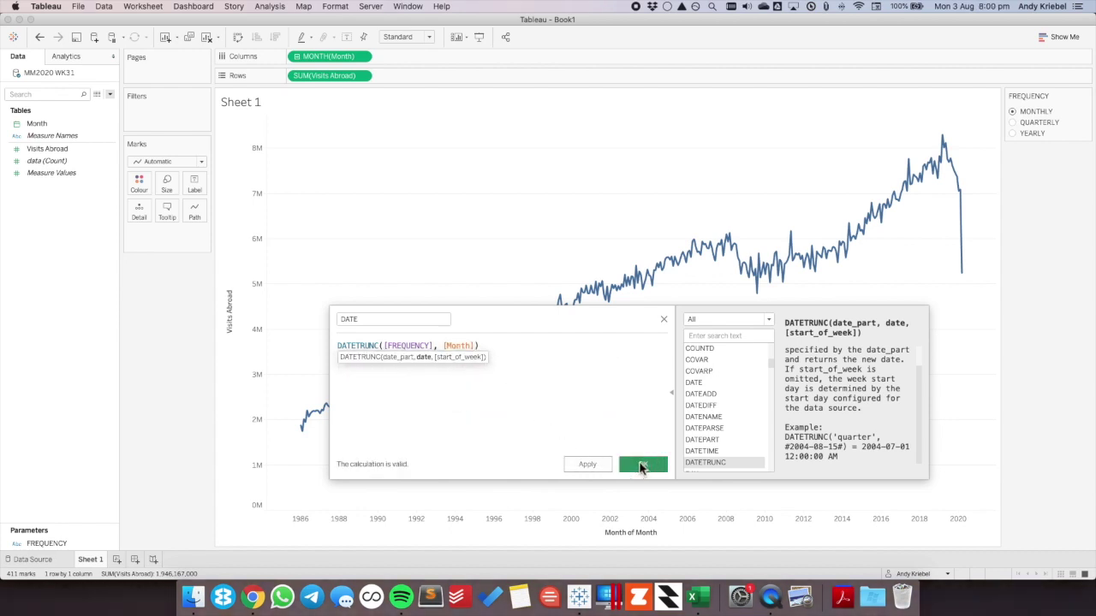
{"action": "left_click", "coordinate": [643, 464]}
Change the DATE field's data type to Date.
{"action": "right_click", "coordinate": [68, 127]}
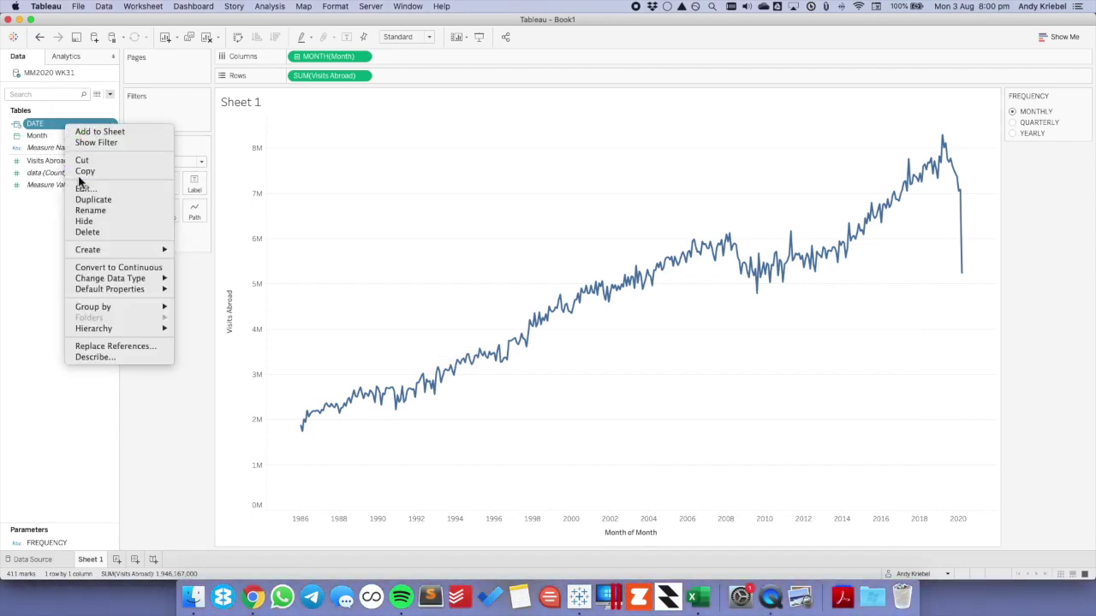
{"action": "left_click", "coordinate": [17, 125]}
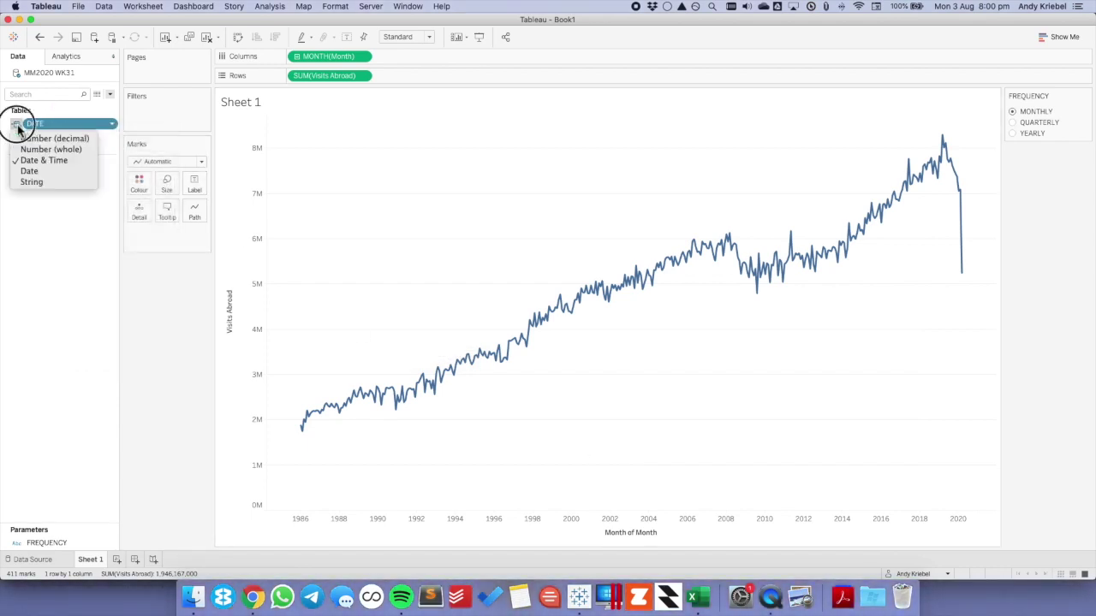
{"action": "left_click", "coordinate": [39, 172]}
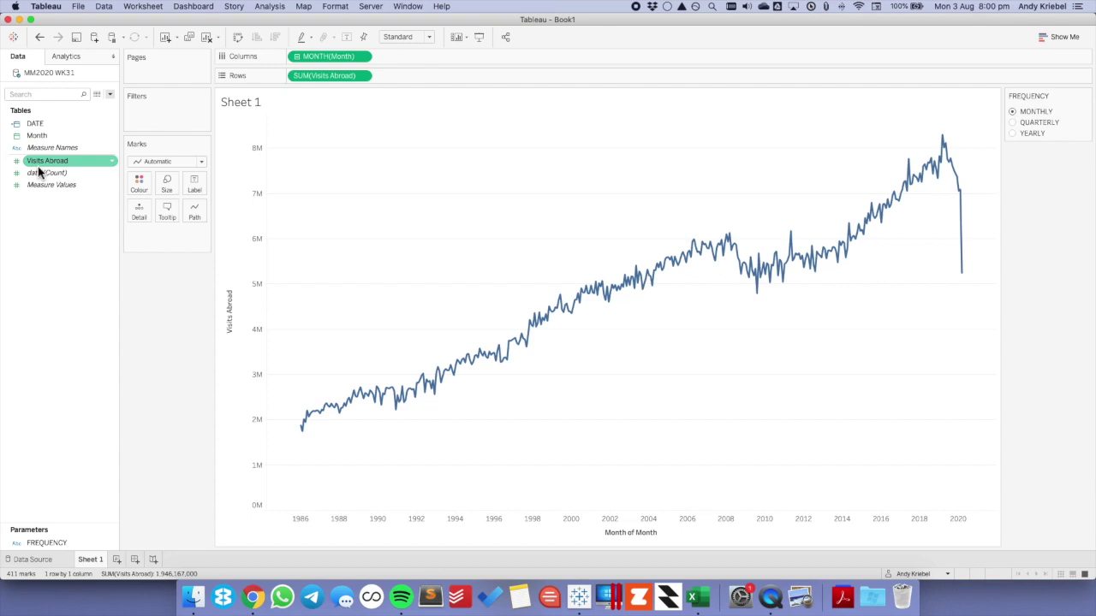
{"action": "right_click", "coordinate": [43, 123]}
{"action": "key", "text": "Escape"}
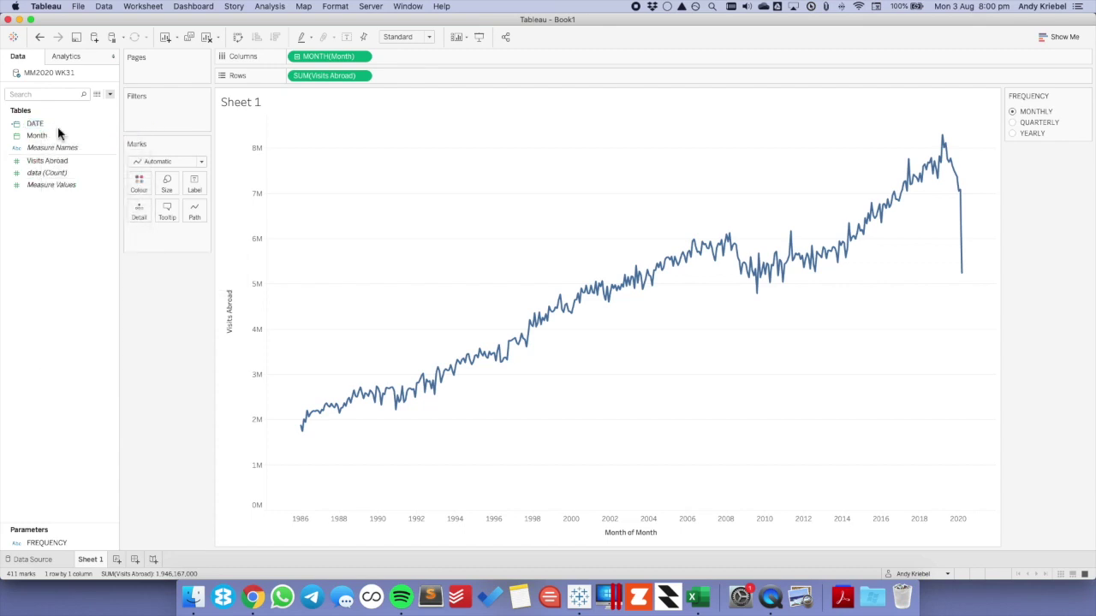
Replace the Month field on Columns with DATE as continuous months.
{"action": "left_click_drag", "start_coordinate": [46, 123], "coordinate": [318, 58]}
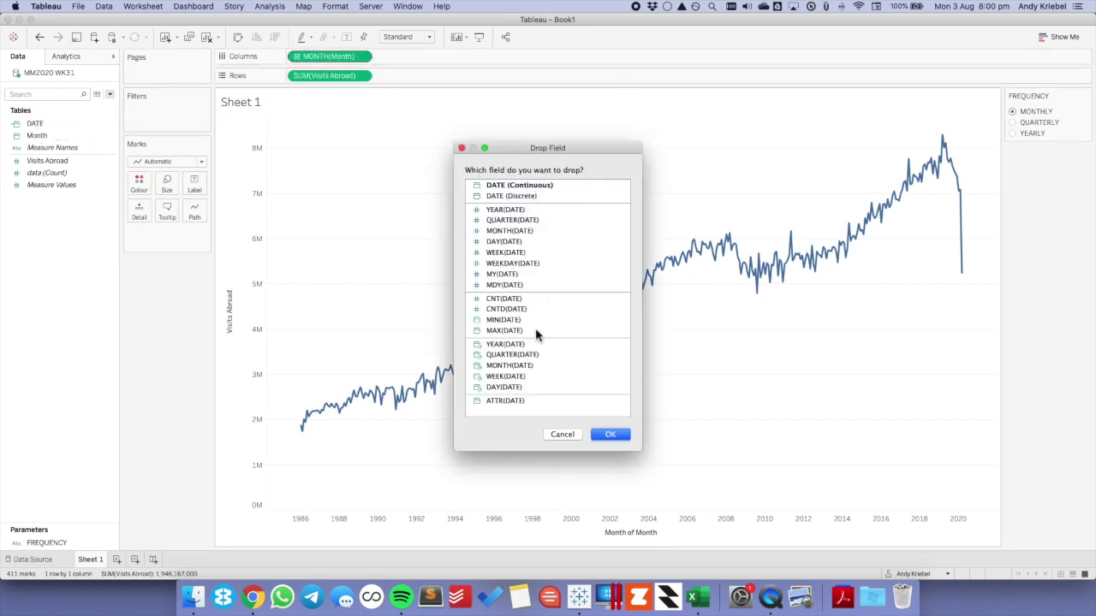
{"action": "left_click", "coordinate": [511, 366]}
{"action": "left_click", "coordinate": [609, 433]}
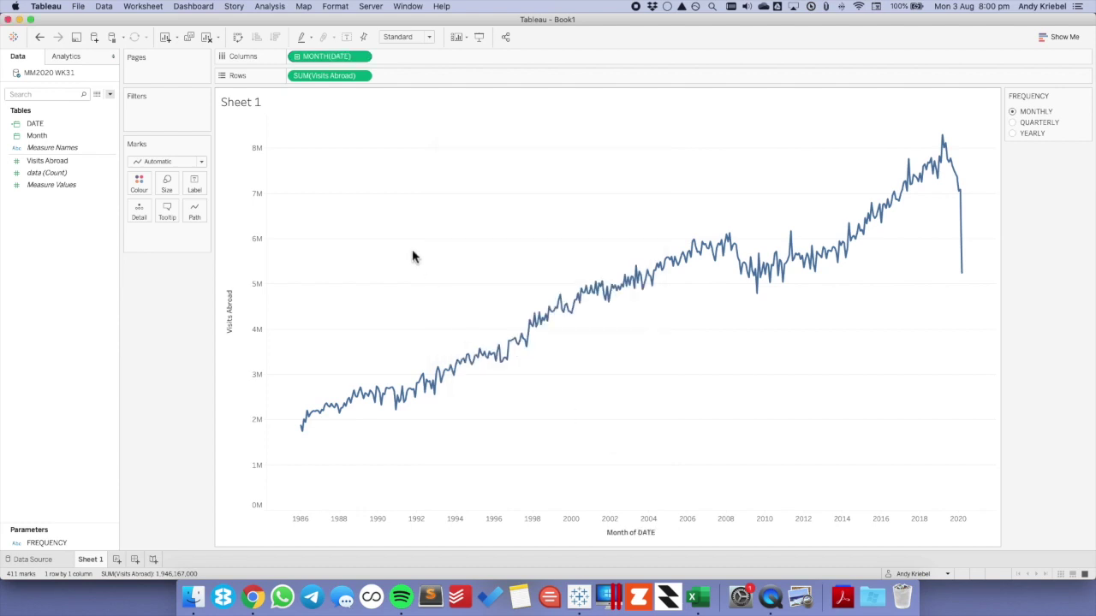
Test the FREQUENCY parameter by switching the chart to quarterly, yearly, quarterly again and back to monthly.
{"action": "left_click", "coordinate": [1011, 123]}
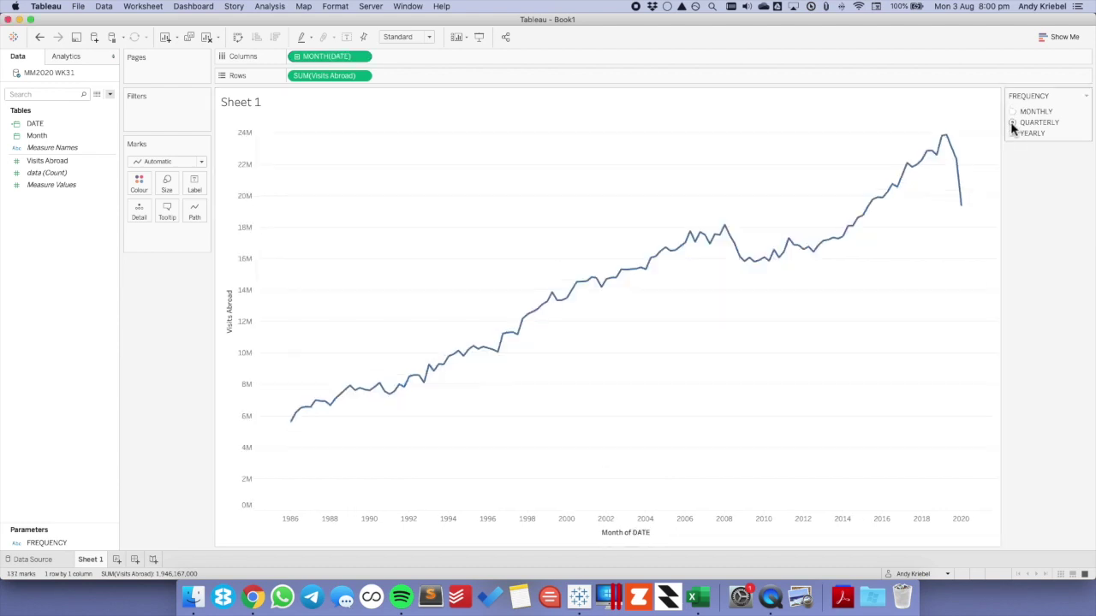
{"action": "left_click", "coordinate": [1011, 135]}
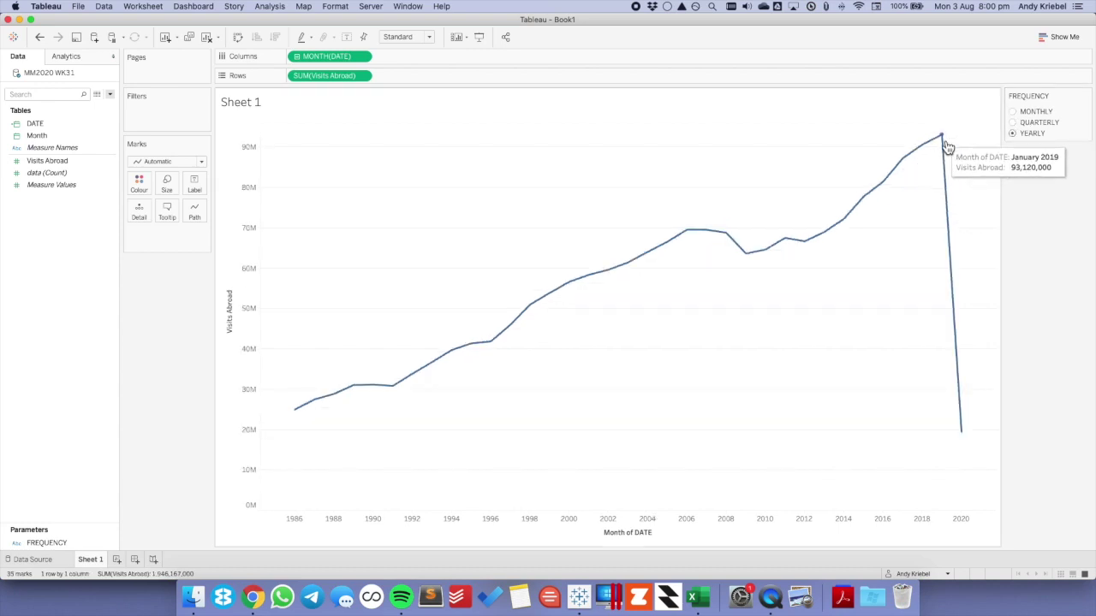
{"action": "left_click", "coordinate": [1012, 122]}
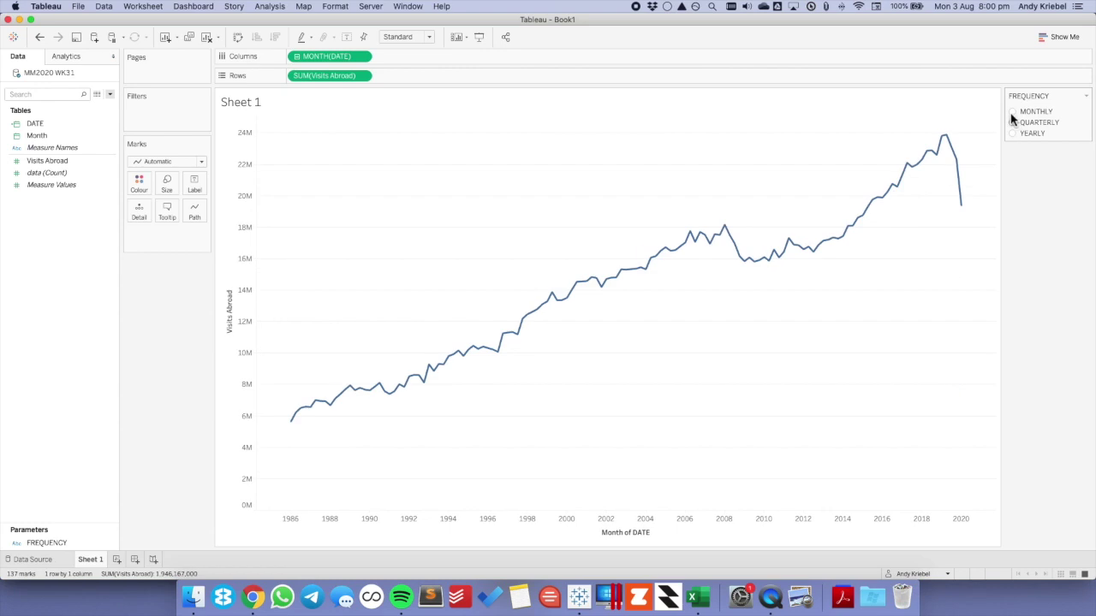
{"action": "left_click", "coordinate": [1013, 111]}
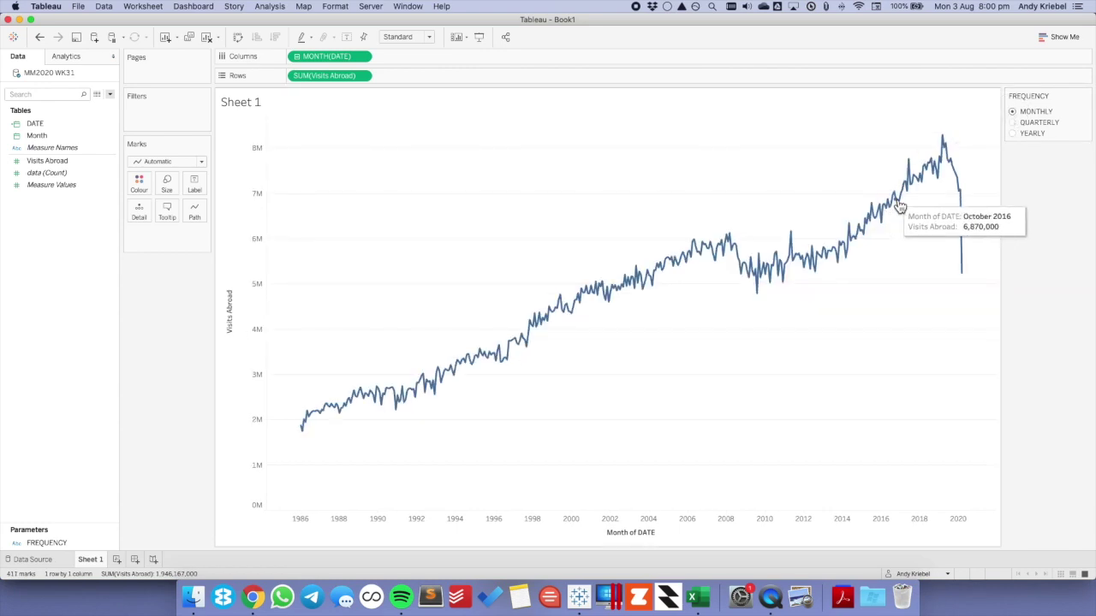
Set FREQUENCY to QUARTERLY and change the DATE field on Columns to Exact Date.
{"action": "left_click", "coordinate": [1012, 122]}
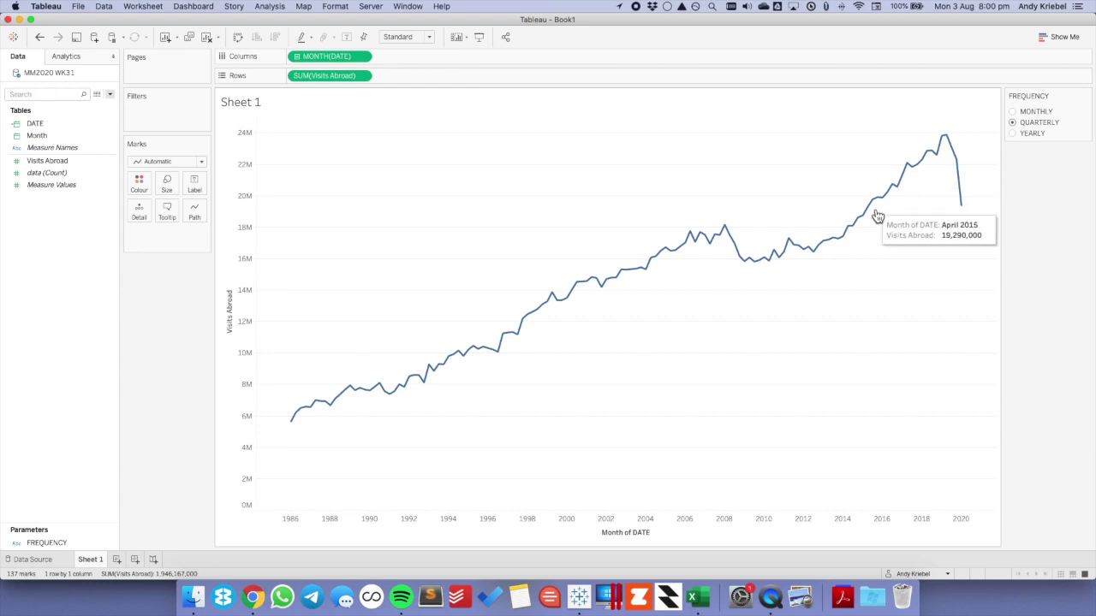
{"action": "left_click", "coordinate": [362, 58]}
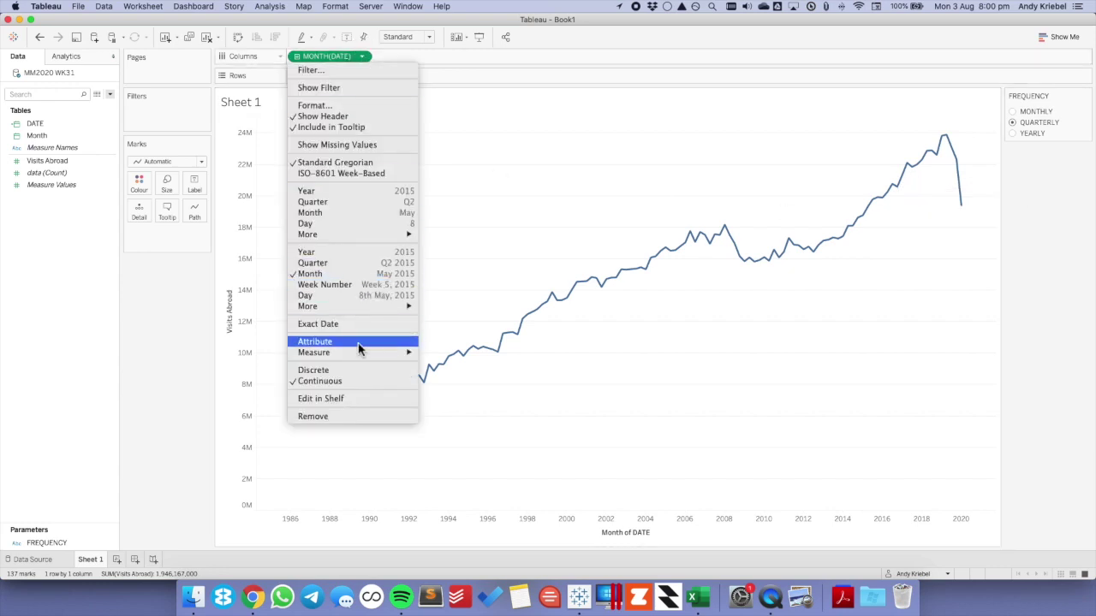
{"action": "left_click", "coordinate": [355, 321]}
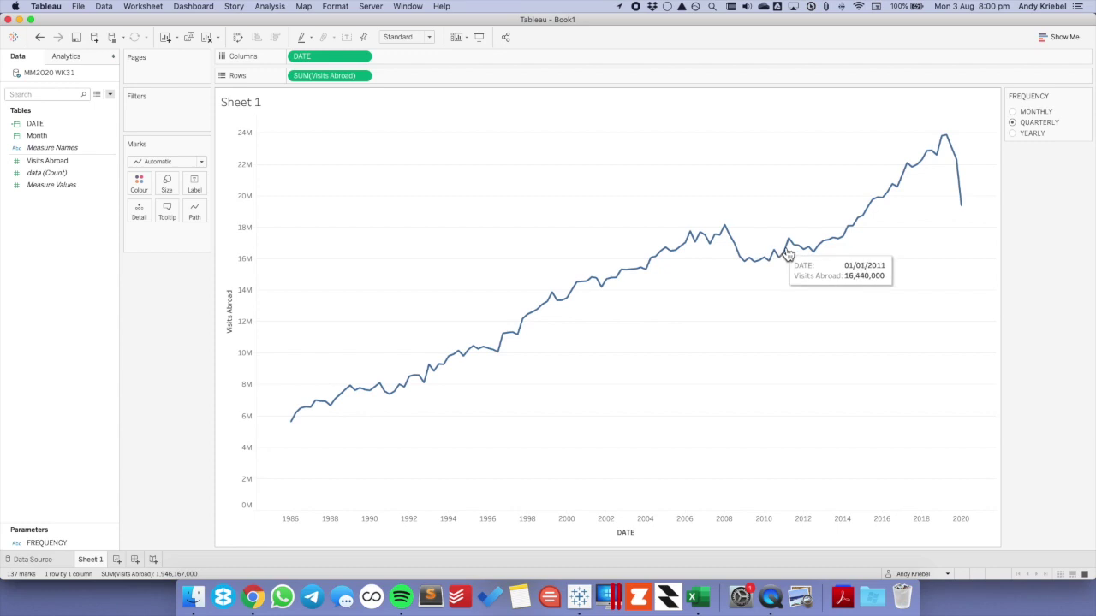
Show mark labels on the line for only the minimum and maximum, based on the DATE field.
{"action": "left_click", "coordinate": [194, 184]}
{"action": "left_click", "coordinate": [222, 210]}
{"action": "left_click", "coordinate": [221, 320]}
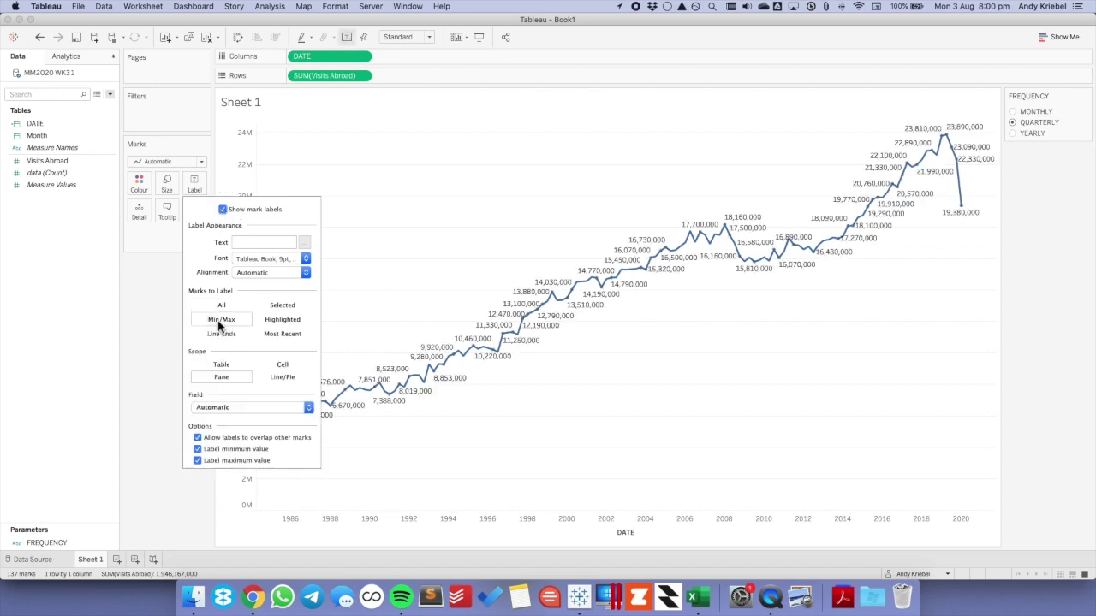
{"action": "left_click", "coordinate": [222, 410]}
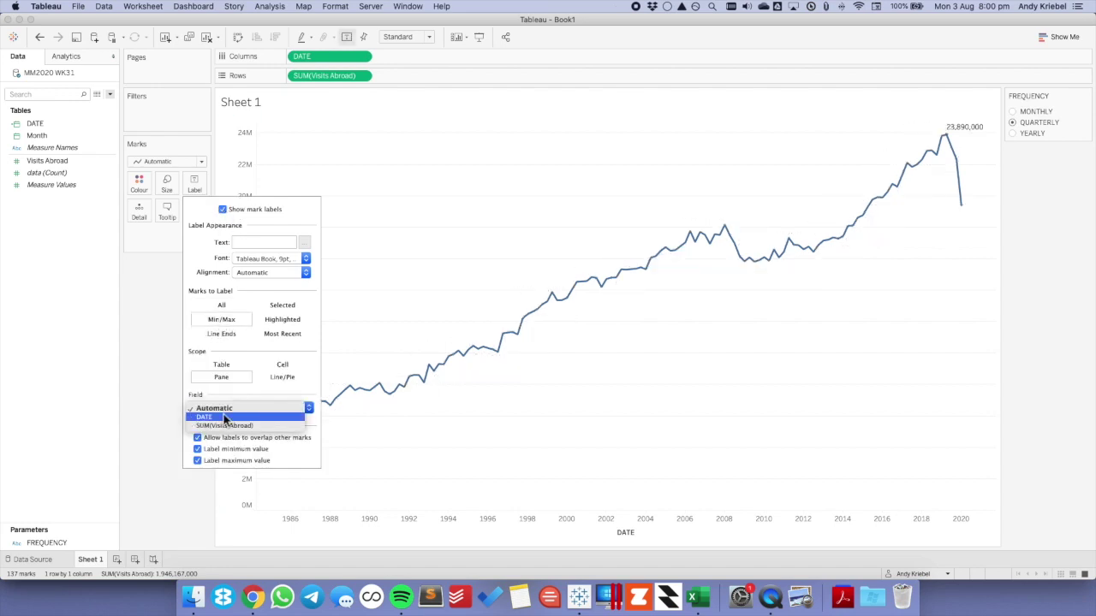
{"action": "left_click", "coordinate": [205, 417]}
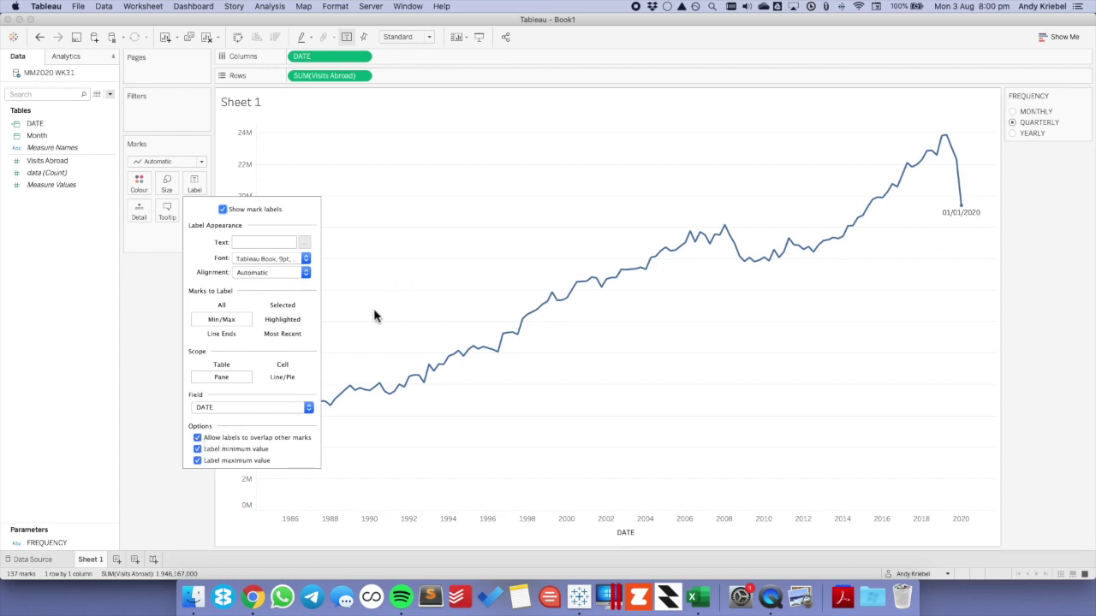
Format the mark labels in Tableau Medium at 11 pt, matching the mark colour.
{"action": "left_click", "coordinate": [272, 258]}
{"action": "left_click", "coordinate": [261, 296]}
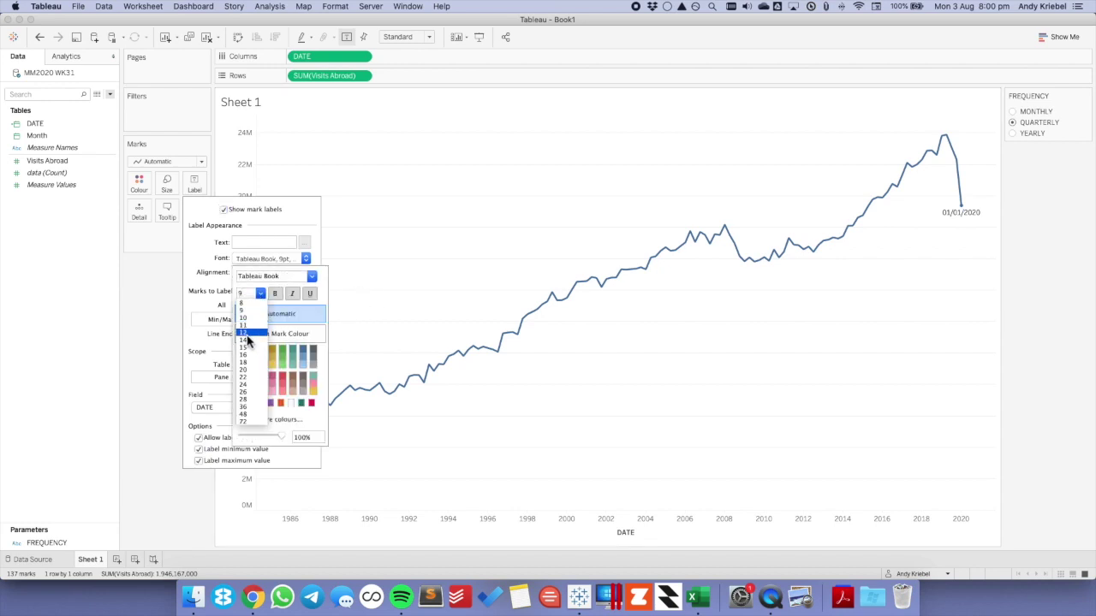
{"action": "left_click", "coordinate": [247, 333]}
{"action": "left_click", "coordinate": [311, 275]}
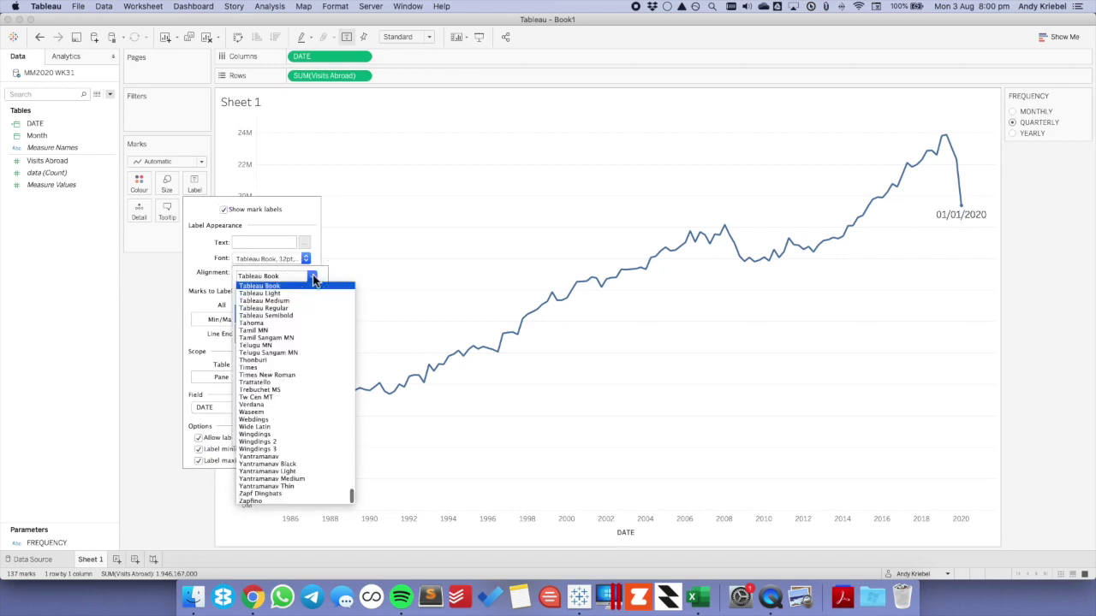
{"action": "left_click", "coordinate": [275, 298]}
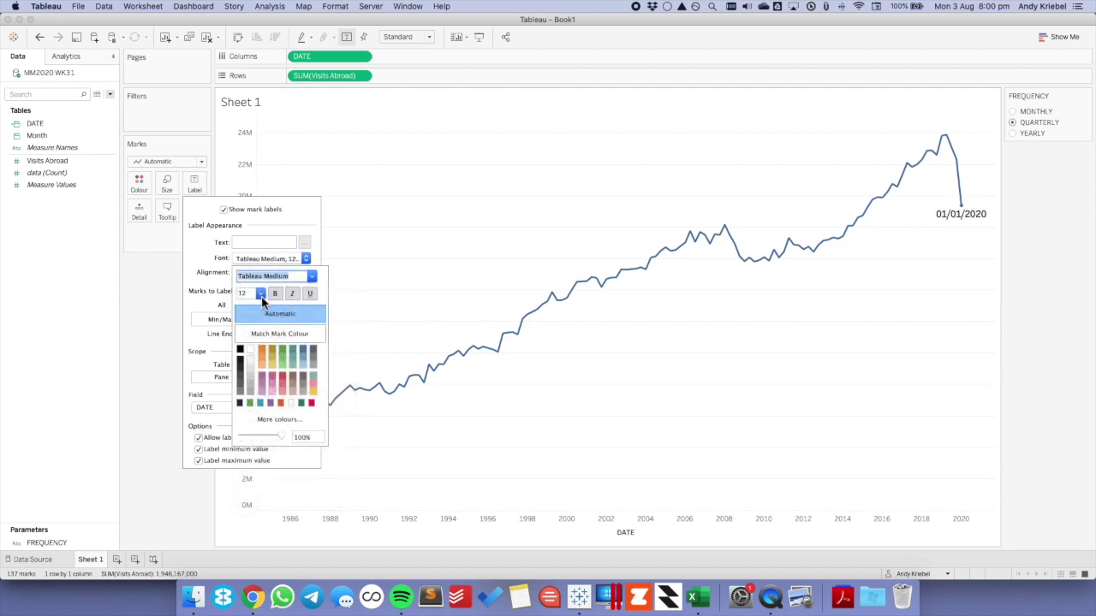
{"action": "left_click", "coordinate": [260, 294]}
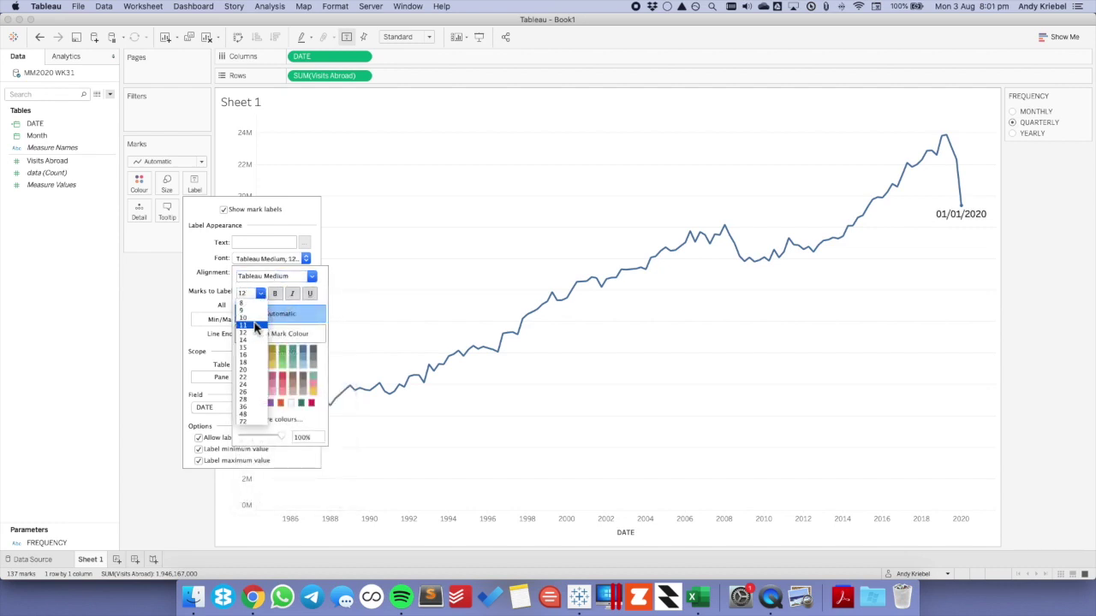
{"action": "left_click", "coordinate": [254, 326]}
{"action": "left_click", "coordinate": [264, 333]}
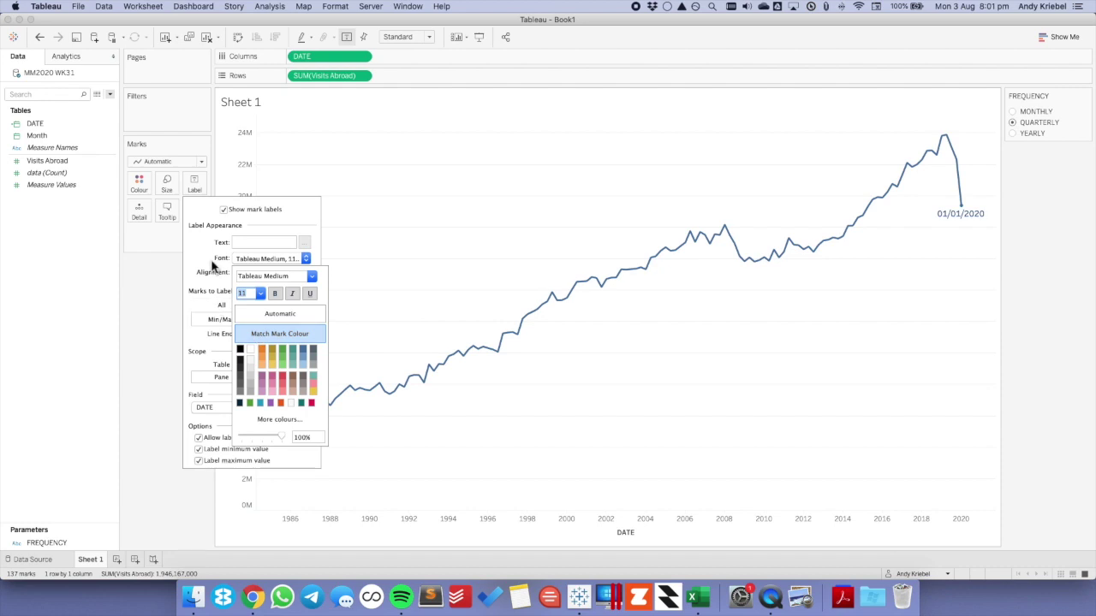
{"action": "left_click", "coordinate": [161, 256]}
Add Visits Abroad to the line's labels so they show the visit values instead of dates.
{"action": "left_click", "coordinate": [48, 162]}
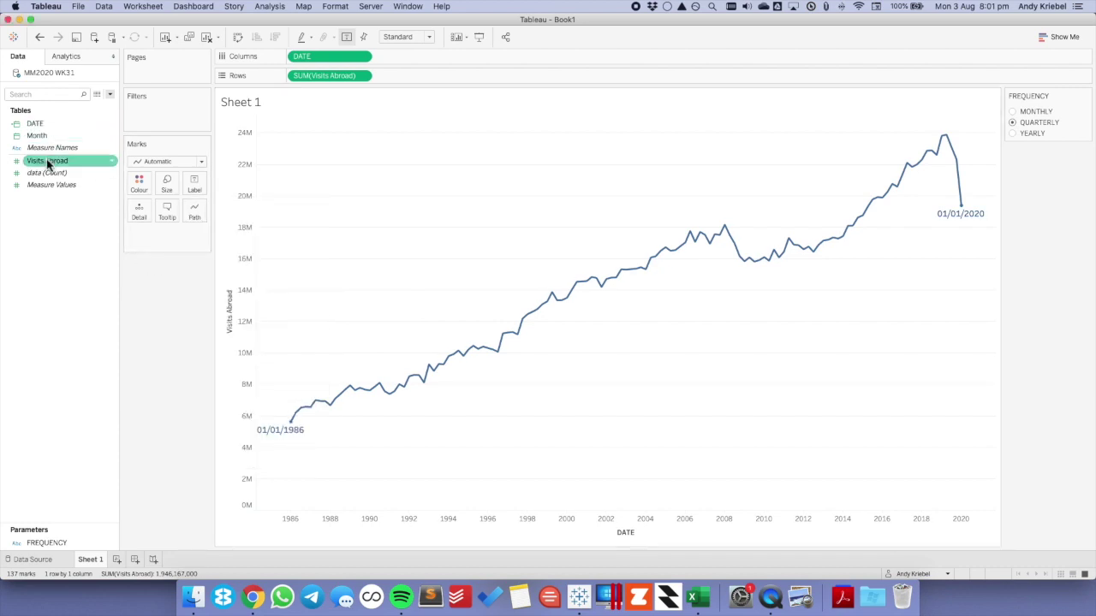
{"action": "left_click_drag", "start_coordinate": [49, 163], "coordinate": [195, 184]}
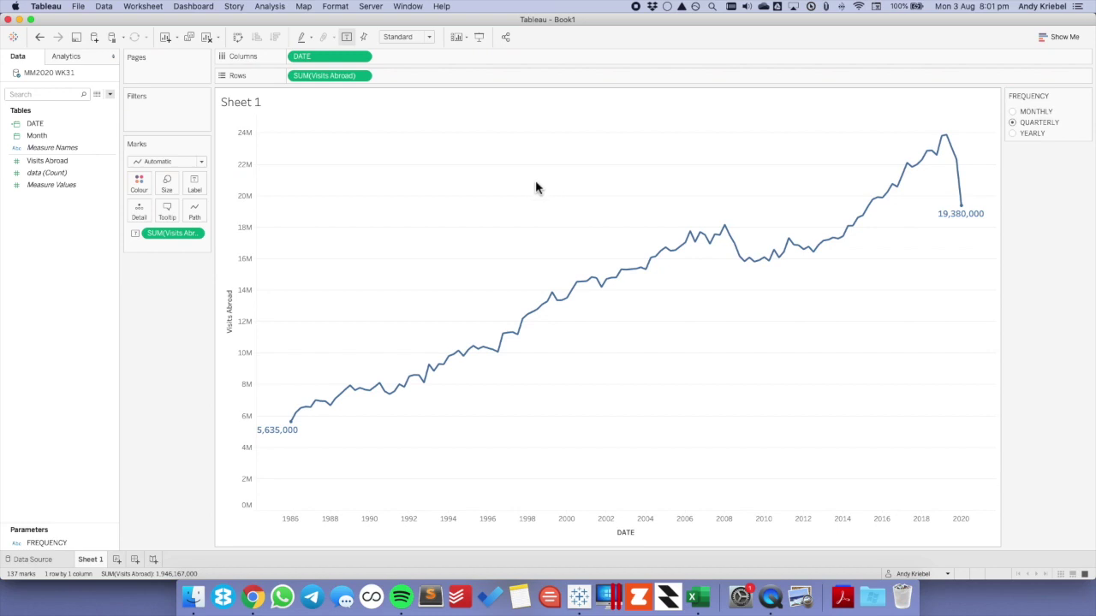
{"action": "left_click", "coordinate": [71, 163]}
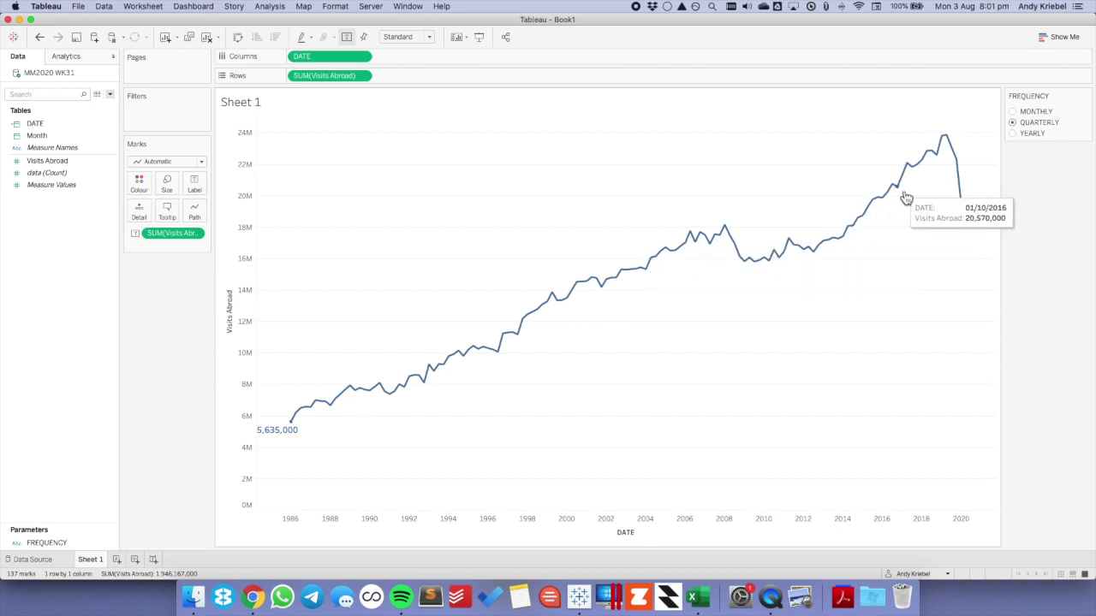
Set the default number format of Visits Abroad to Number (Custom) with one decimal place and Millions as display units.
{"action": "right_click", "coordinate": [58, 163]}
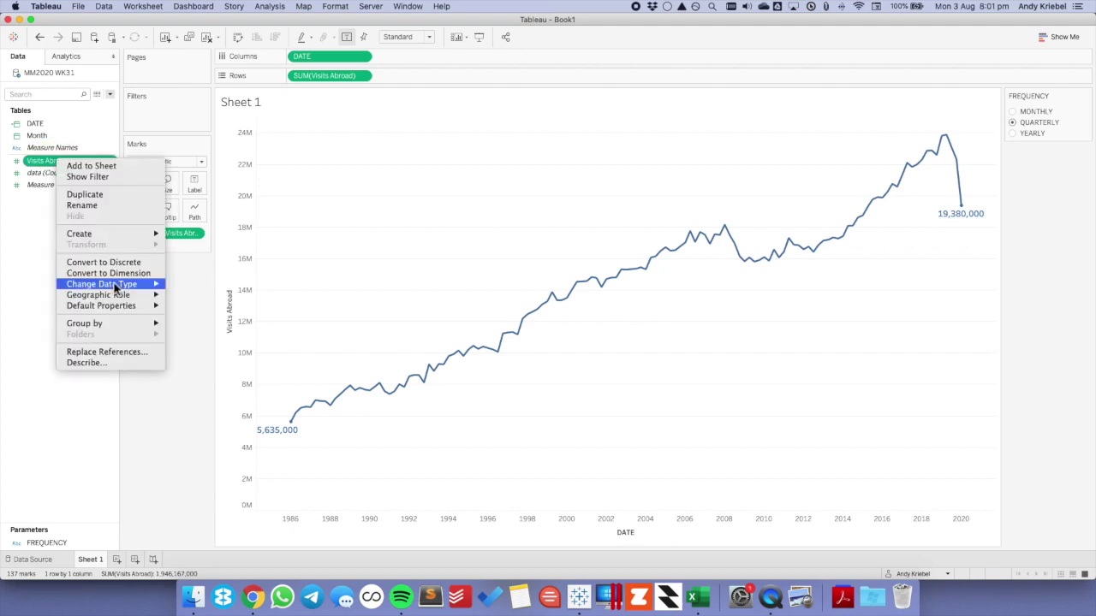
{"action": "mouse_move", "coordinate": [124, 306]}
{"action": "left_click", "coordinate": [208, 328]}
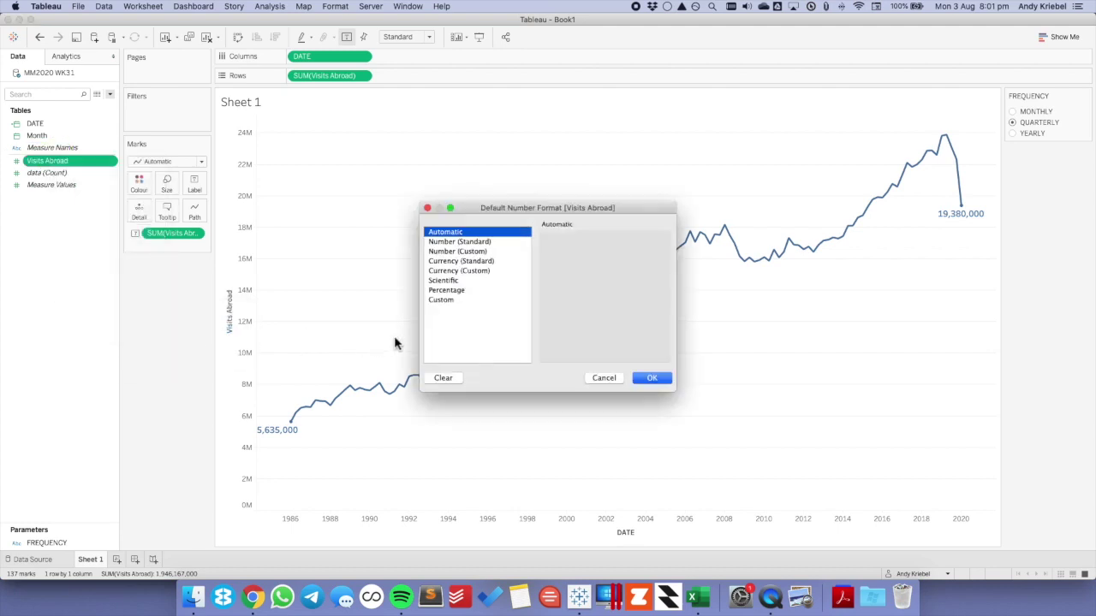
{"action": "left_click", "coordinate": [465, 252]}
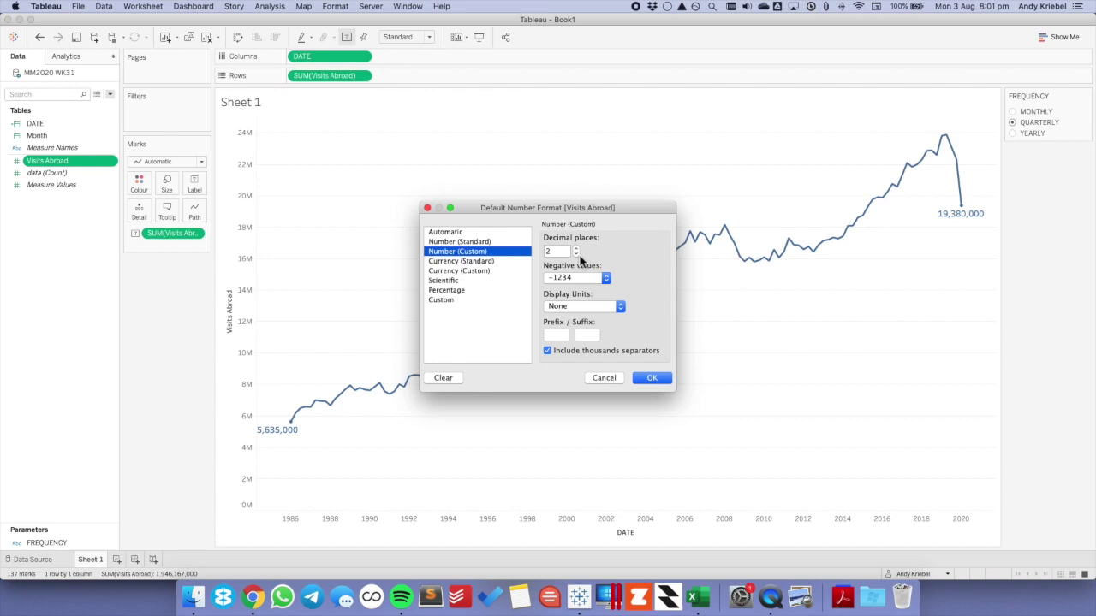
{"action": "left_click", "coordinate": [576, 254]}
{"action": "left_click", "coordinate": [571, 306]}
{"action": "left_click", "coordinate": [571, 327]}
{"action": "left_click", "coordinate": [651, 377]}
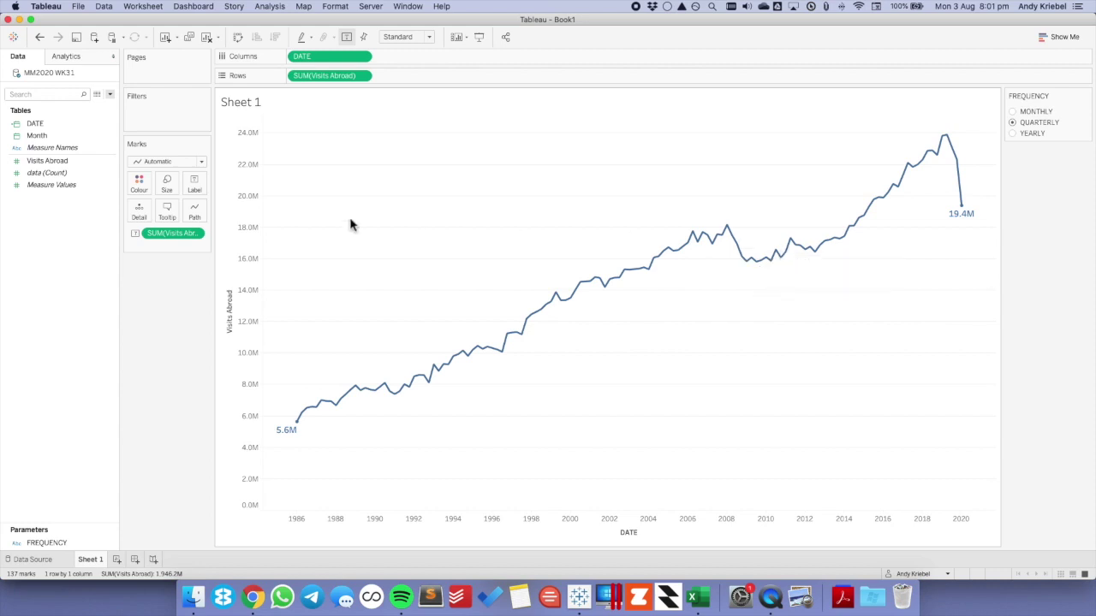
Try the Number (Custom) format with no decimal places on the Visits Abroad axis.
{"action": "right_click", "coordinate": [253, 207]}
{"action": "left_click", "coordinate": [276, 255]}
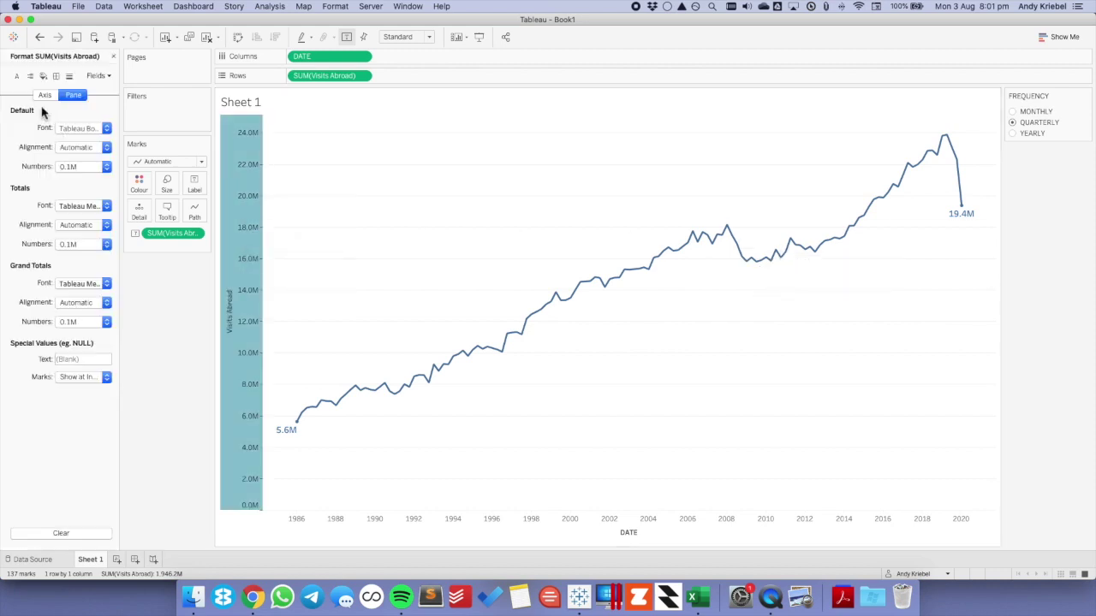
{"action": "left_click", "coordinate": [44, 95]}
{"action": "left_click", "coordinate": [80, 205]}
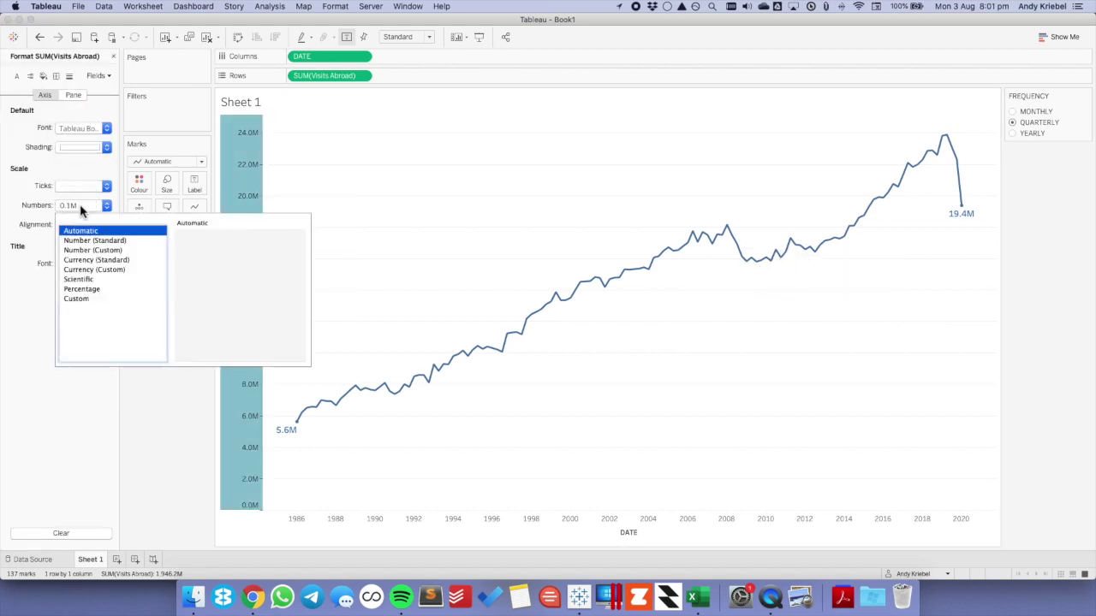
{"action": "left_click", "coordinate": [92, 249]}
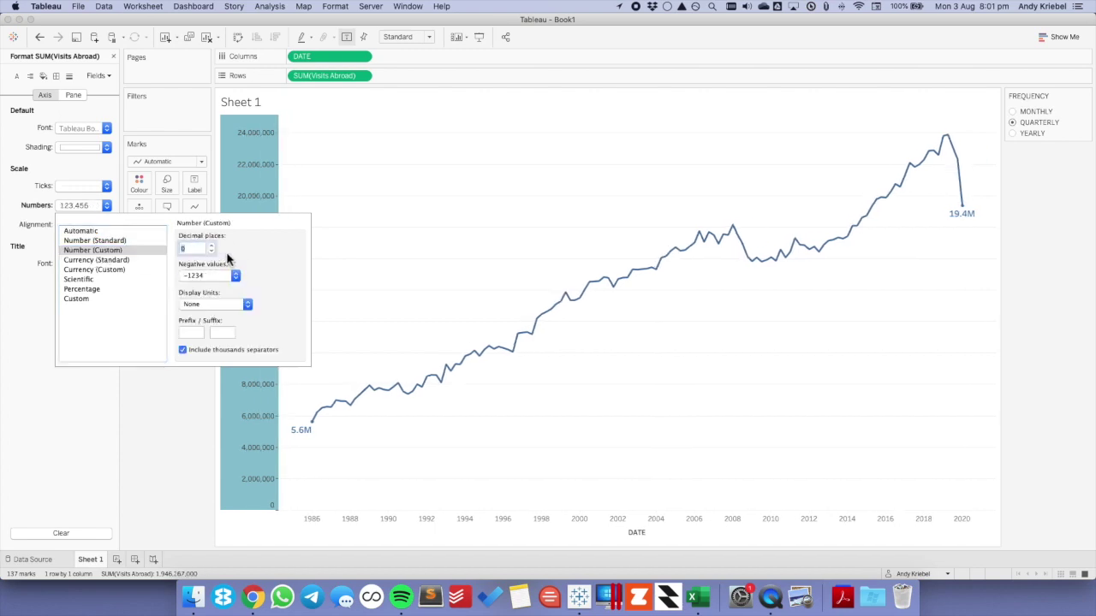
{"action": "left_click", "coordinate": [587, 337]}
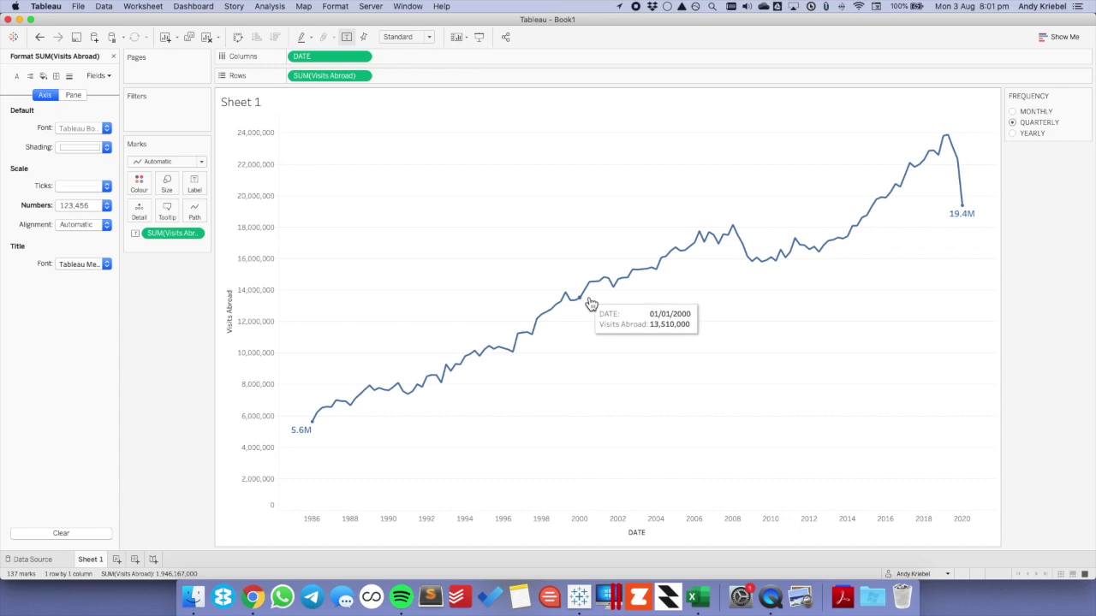
Try the Number (Custom) format on the Visits Abroad pane values and clear it again.
{"action": "left_click", "coordinate": [75, 96]}
{"action": "left_click", "coordinate": [76, 166]}
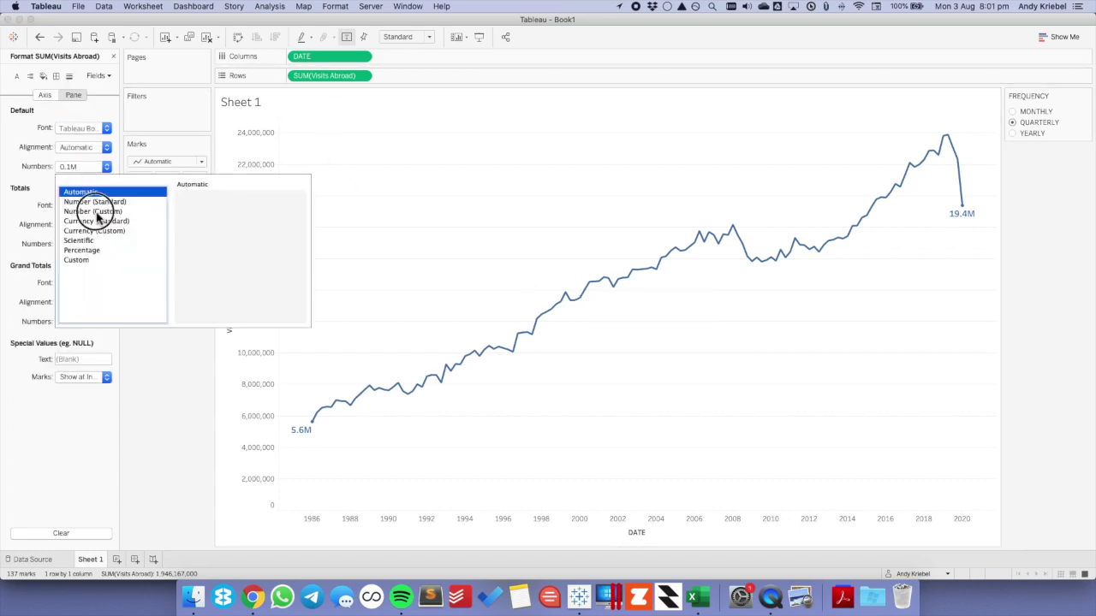
{"action": "left_click", "coordinate": [97, 217]}
{"action": "left_click", "coordinate": [494, 315]}
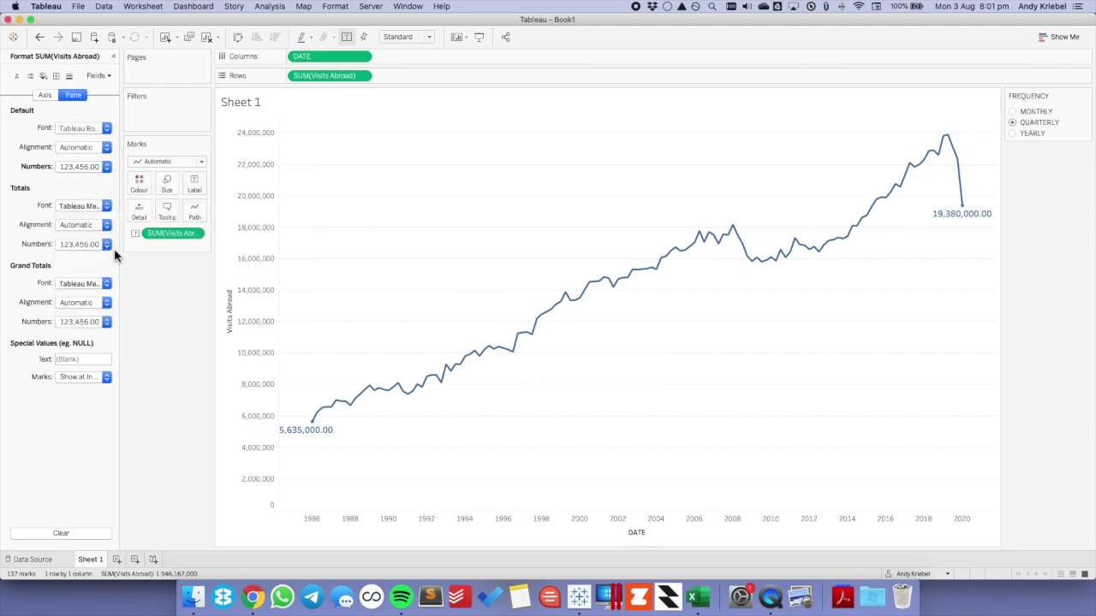
{"action": "left_click", "coordinate": [75, 167]}
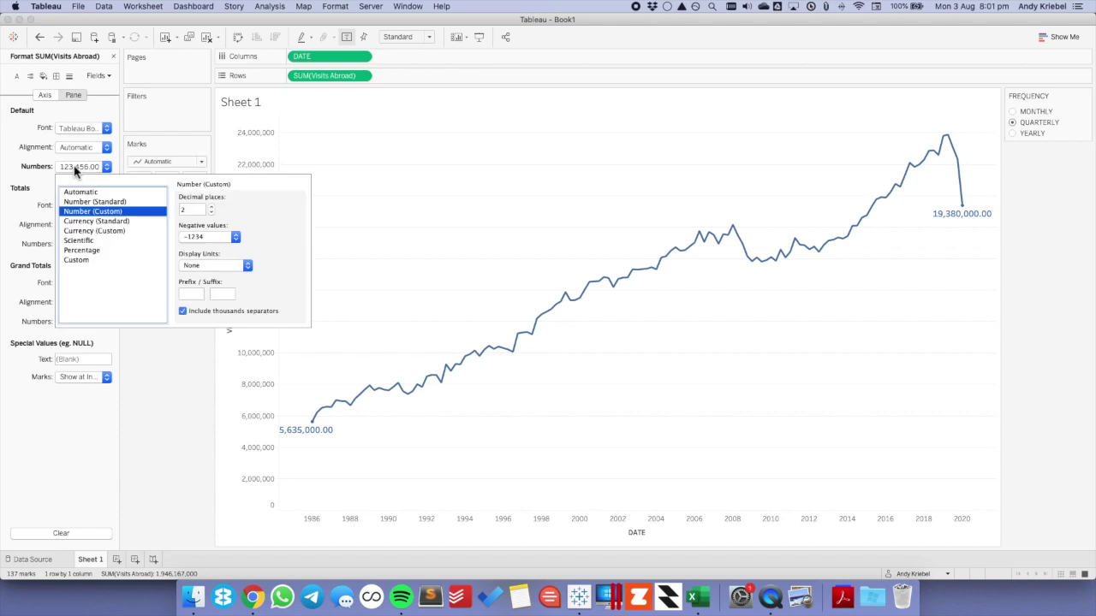
{"action": "right_click", "coordinate": [39, 168]}
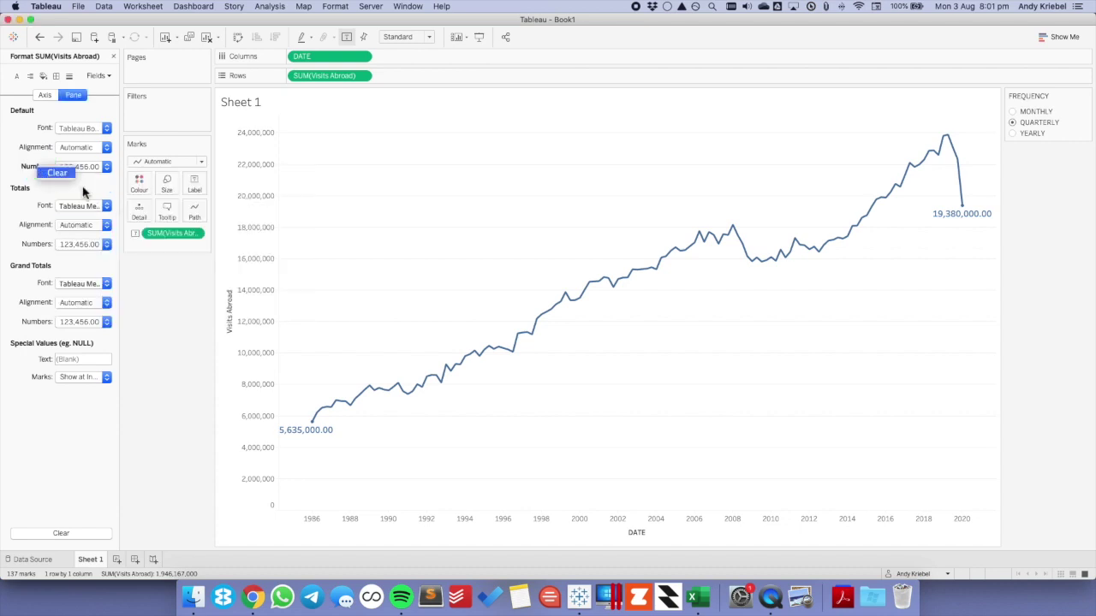
{"action": "left_click", "coordinate": [56, 173]}
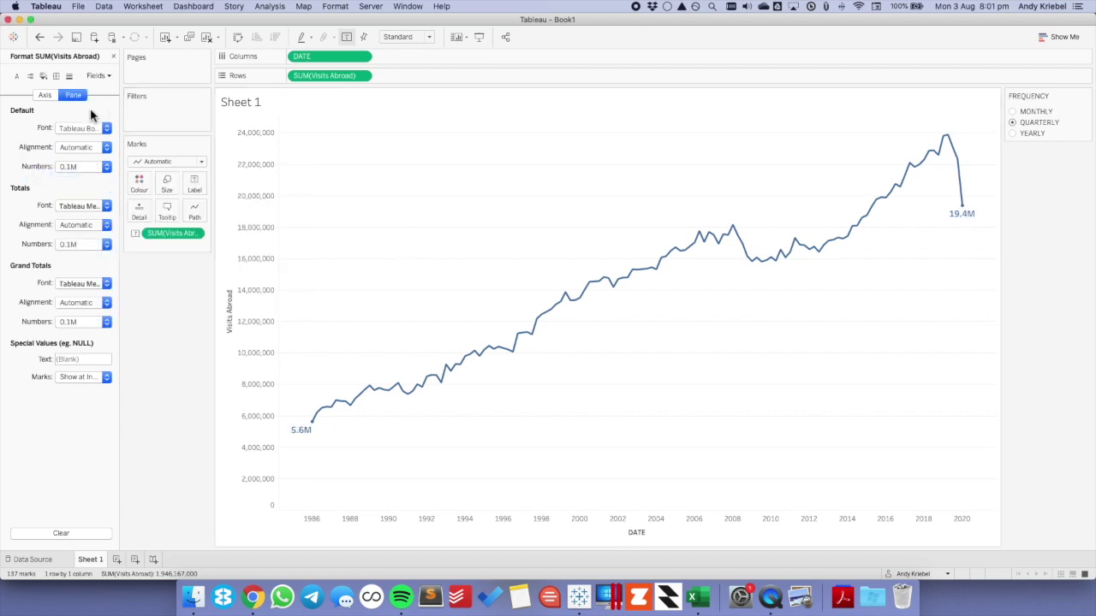
Clear the custom number format from the Visits Abroad axis and close the formatting options.
{"action": "left_click", "coordinate": [44, 95]}
{"action": "right_click", "coordinate": [55, 212]}
{"action": "left_click", "coordinate": [66, 213]}
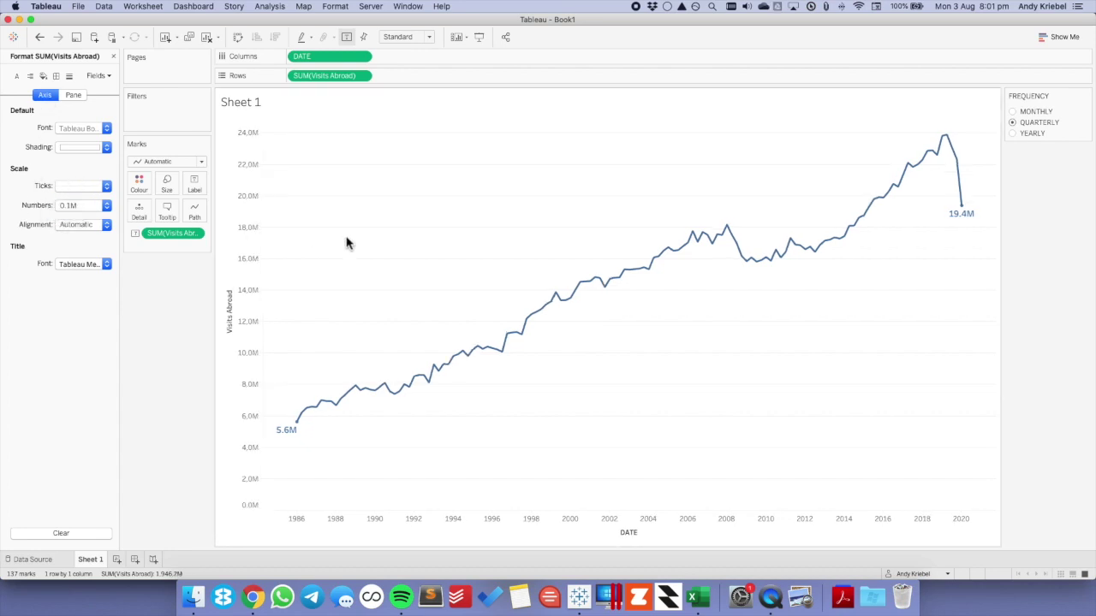
{"action": "left_click", "coordinate": [245, 274]}
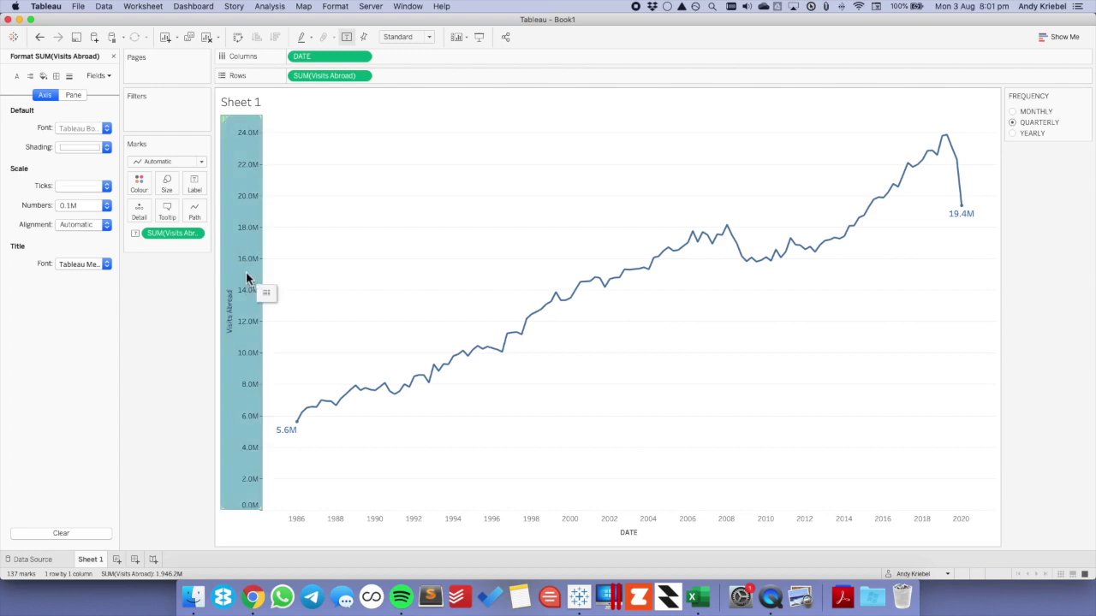
{"action": "left_click", "coordinate": [113, 56]}
Duplicate the Visits Abroad field in the data source.
{"action": "right_click", "coordinate": [47, 161]}
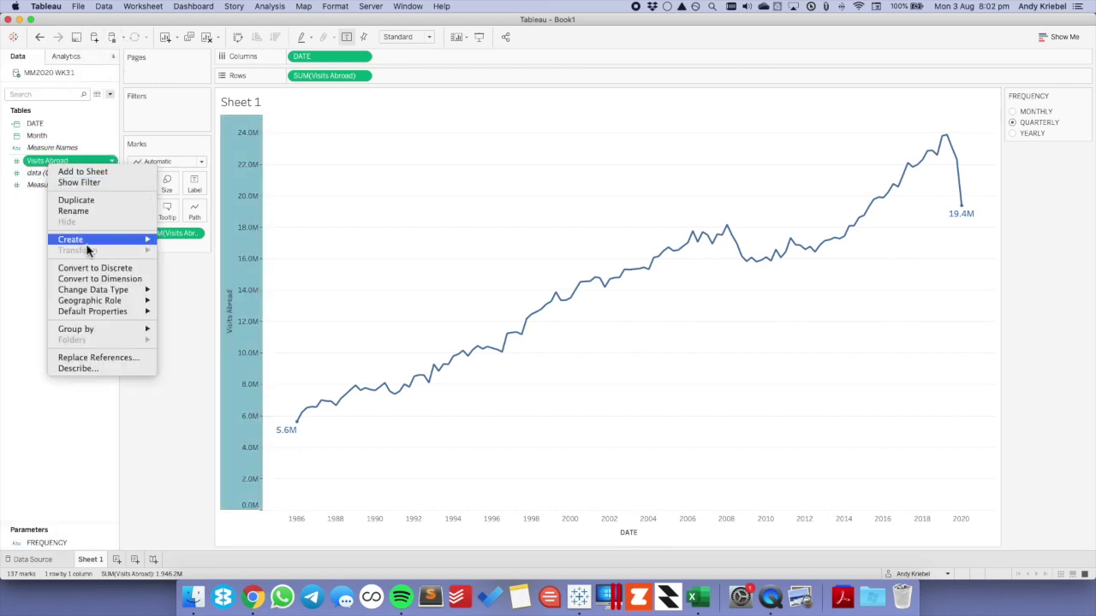
{"action": "left_click", "coordinate": [76, 200]}
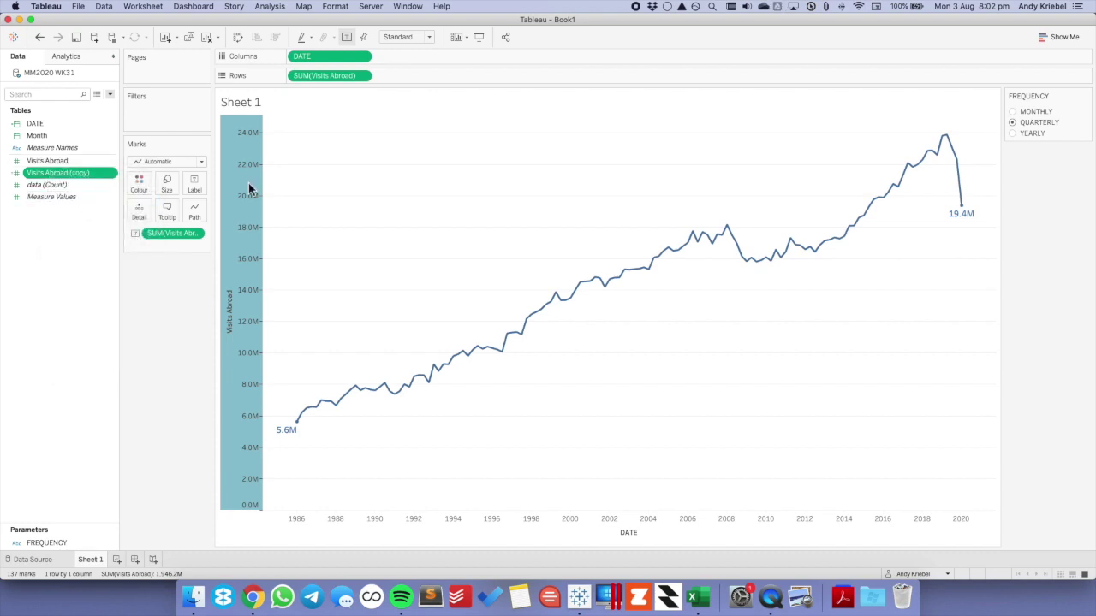
Format the Visits Abroad axis numbers as Number (Custom) with no decimal places, displayed in millions.
{"action": "right_click", "coordinate": [331, 75]}
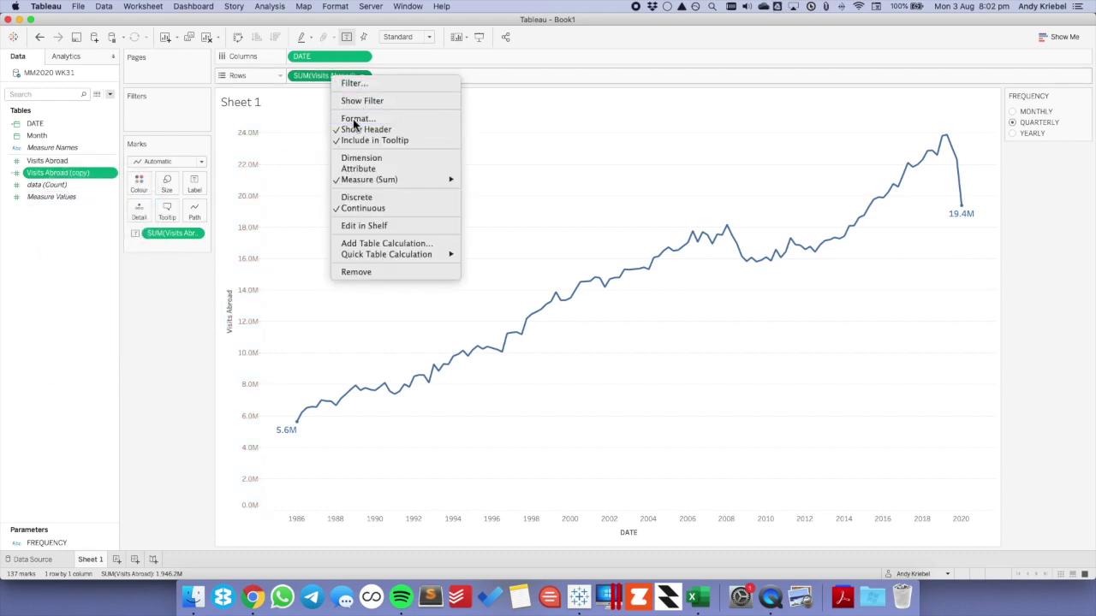
{"action": "left_click", "coordinate": [355, 117]}
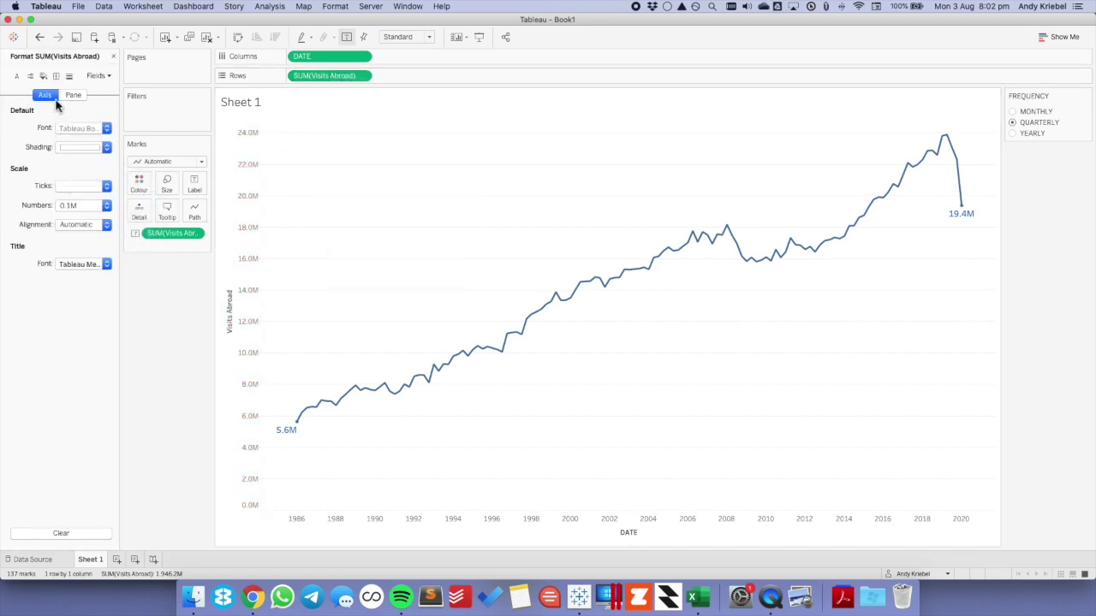
{"action": "left_click", "coordinate": [76, 206]}
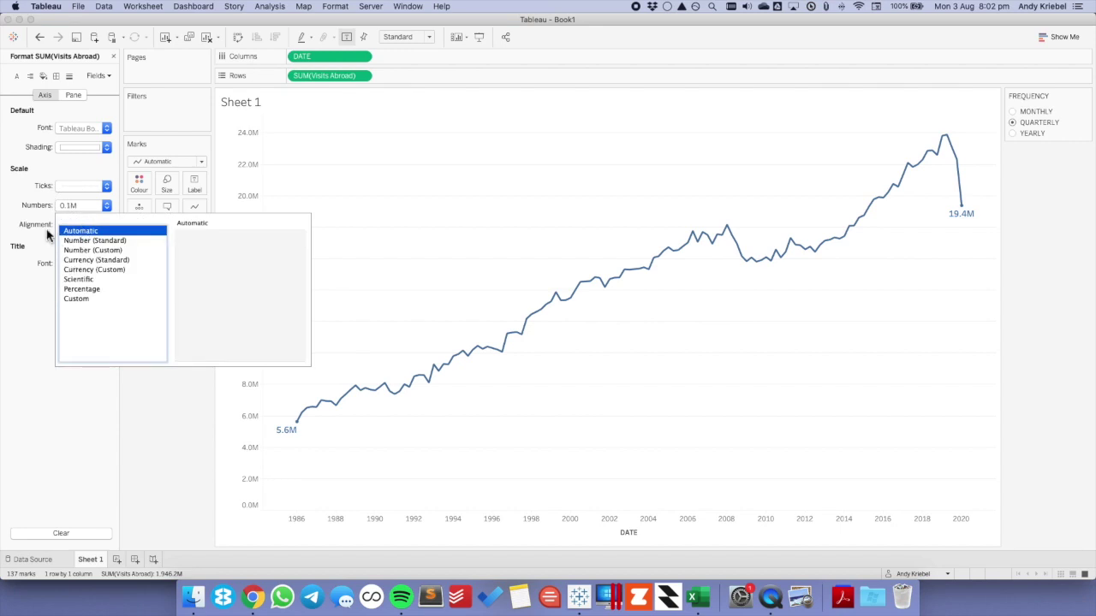
{"action": "left_click", "coordinate": [85, 250]}
{"action": "left_click", "coordinate": [211, 252]}
{"action": "left_click", "coordinate": [211, 252]}
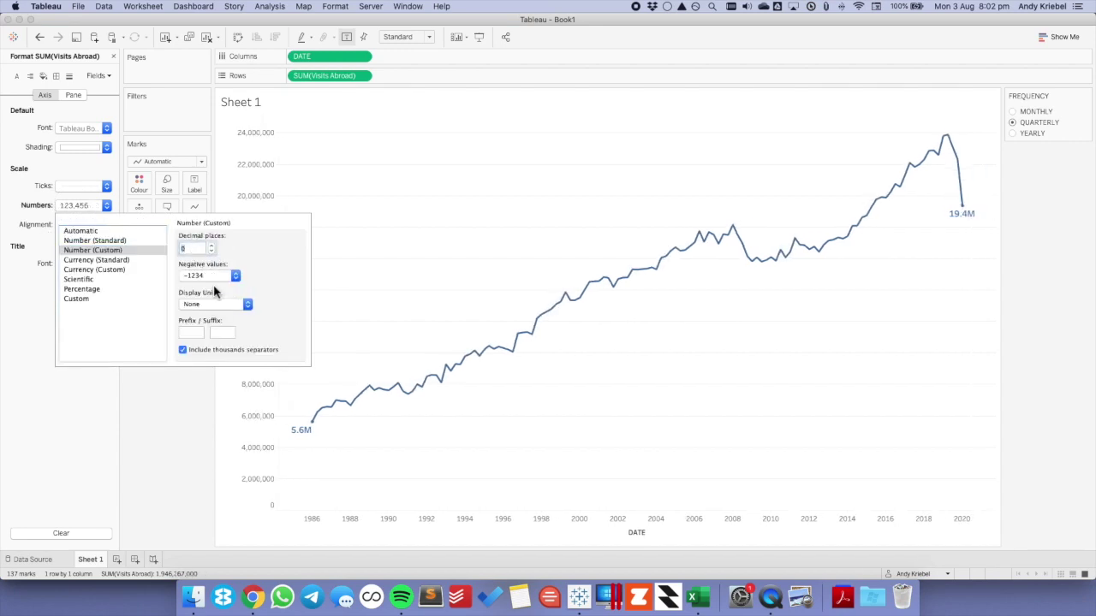
{"action": "left_click", "coordinate": [245, 304]}
{"action": "left_click", "coordinate": [221, 322]}
{"action": "left_click", "coordinate": [372, 293]}
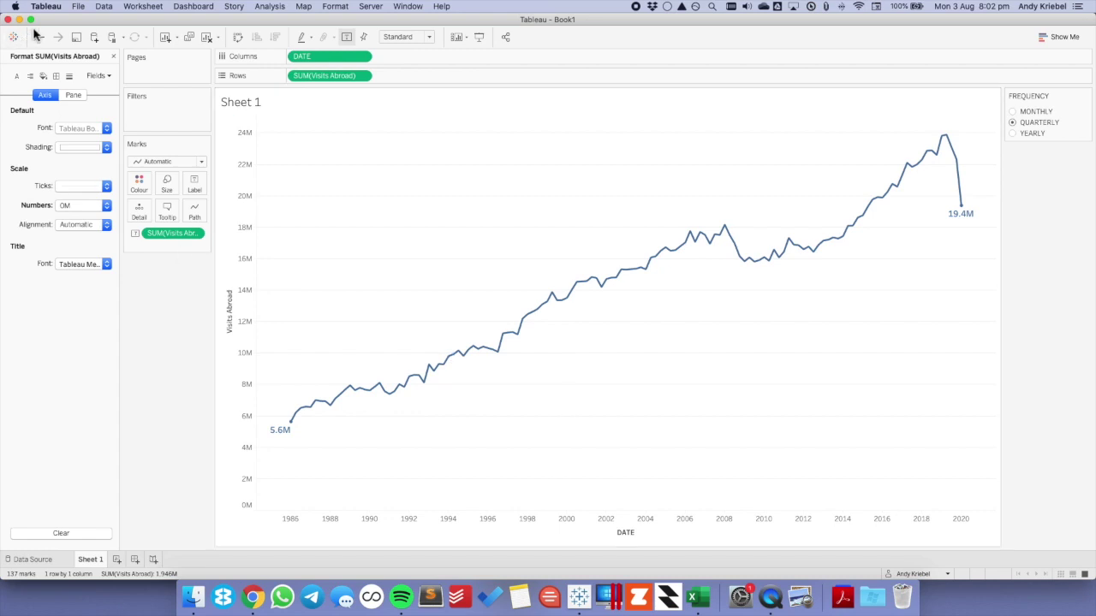
{"action": "left_click", "coordinate": [112, 56]}
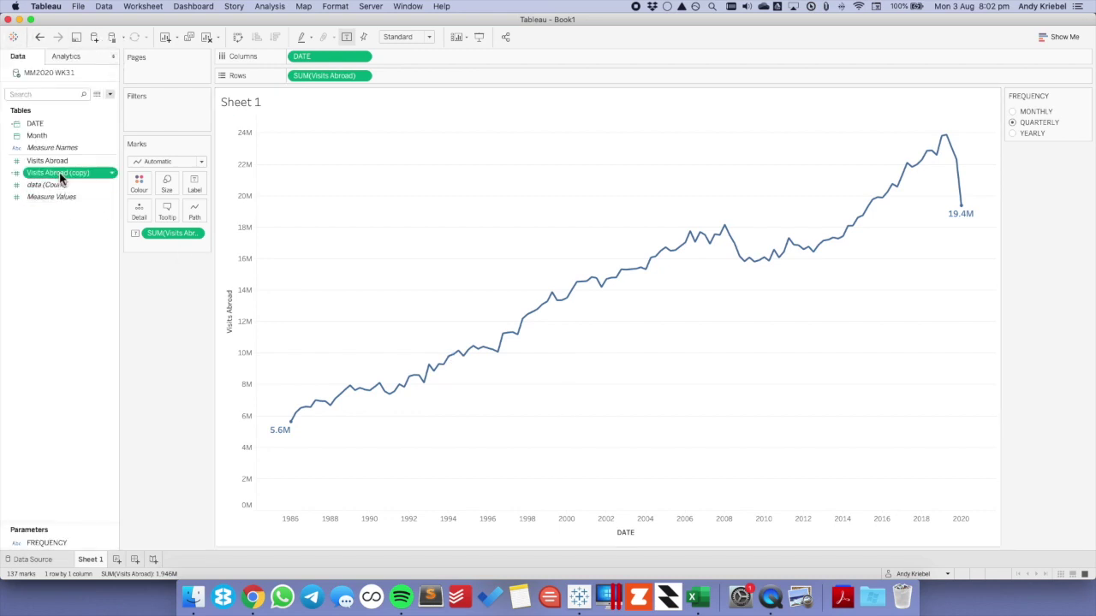
Set the default number format of Visits Abroad (copy) to Number (Custom) with 1 decimal place in millions.
{"action": "right_click", "coordinate": [58, 174]}
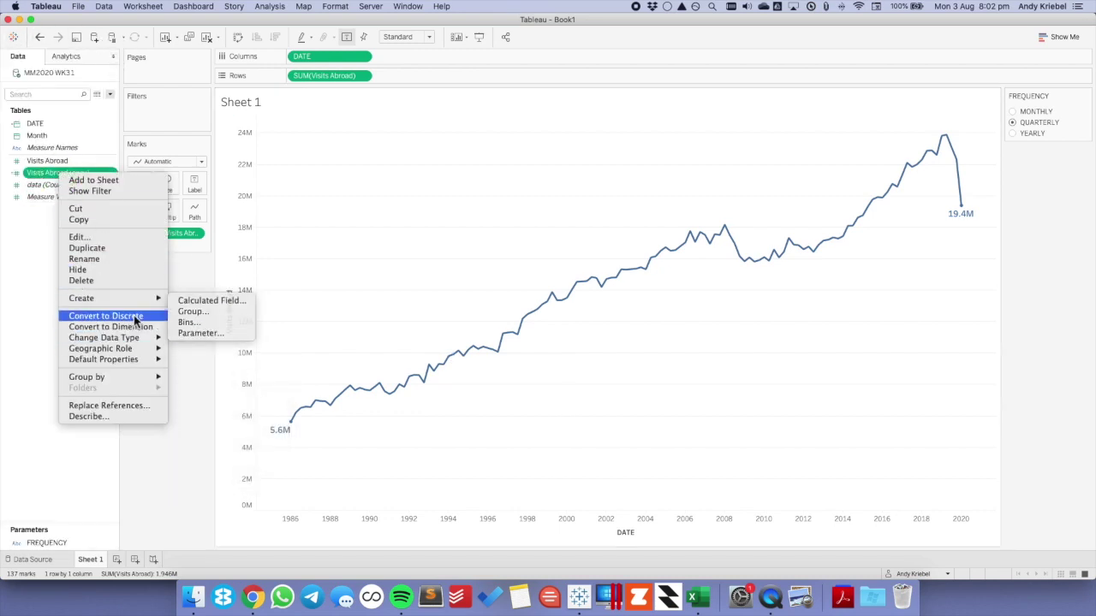
{"action": "mouse_move", "coordinate": [146, 358]}
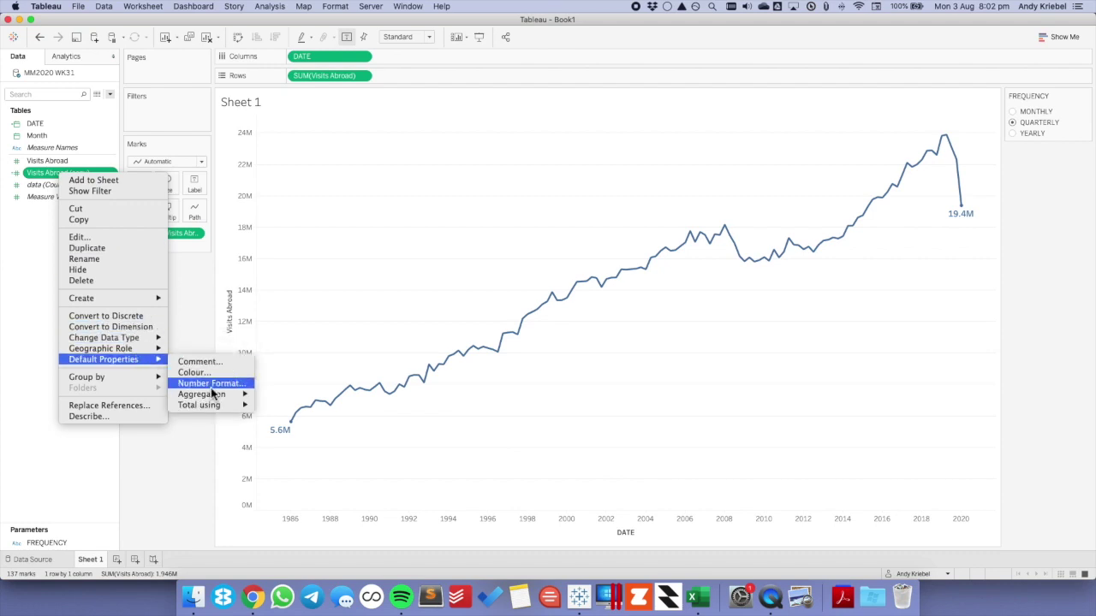
{"action": "left_click", "coordinate": [237, 383]}
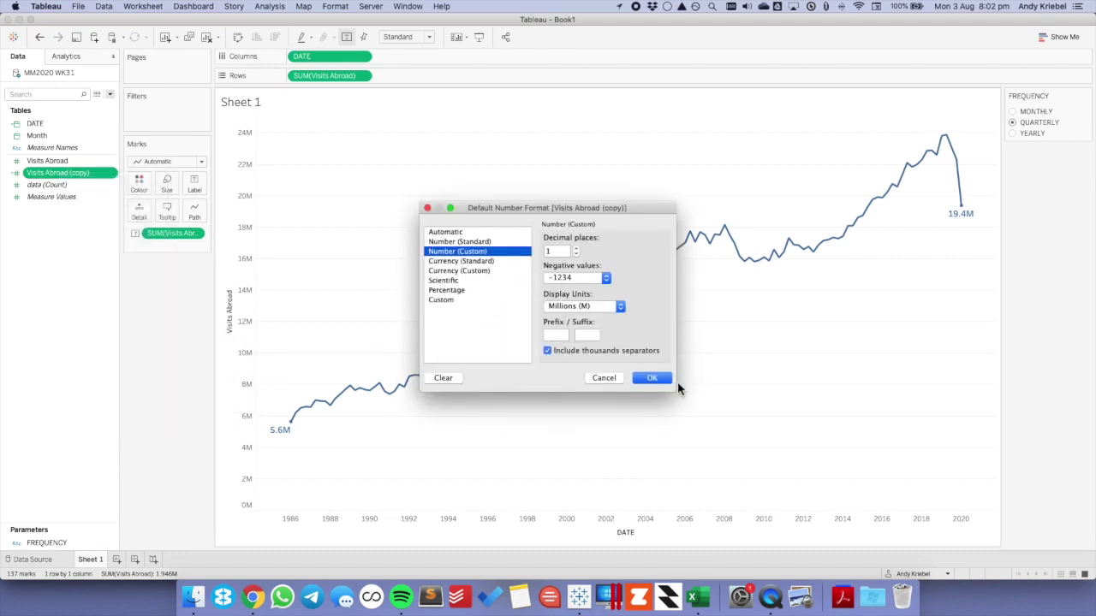
{"action": "left_click", "coordinate": [655, 377]}
Exclude the SUM(Visits Abroad) measure on Rows from the tooltip.
{"action": "mouse_move", "coordinate": [171, 233]}
{"action": "left_mouse_down"}
{"action": "mouse_move", "coordinate": [147, 228]}
{"action": "mouse_move", "coordinate": [169, 242]}
{"action": "mouse_move", "coordinate": [166, 233]}
{"action": "left_mouse_up"}
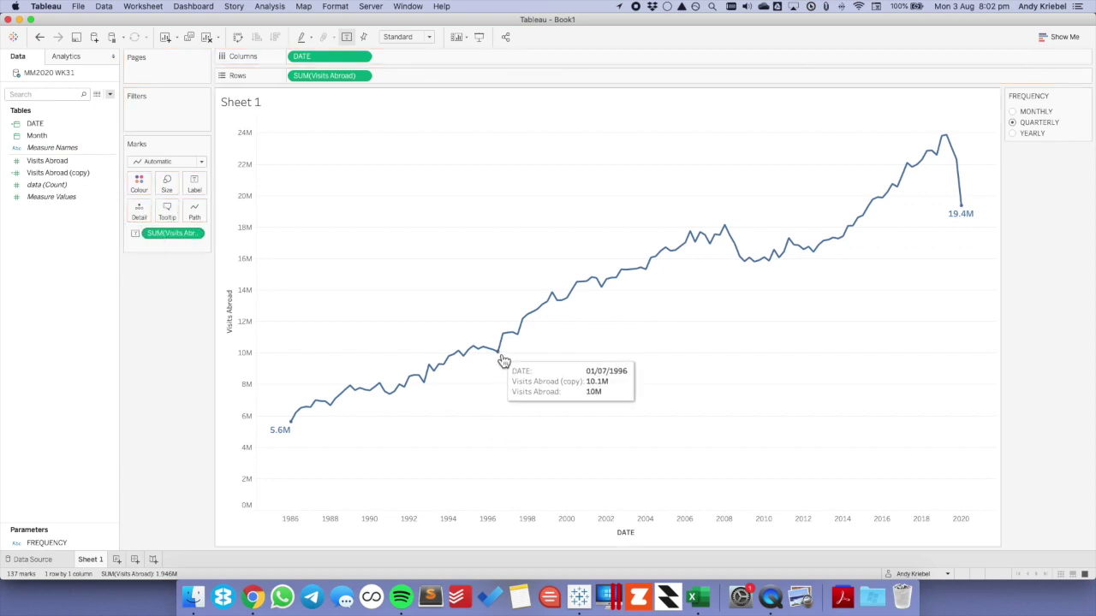
{"action": "left_click", "coordinate": [359, 76]}
{"action": "left_click", "coordinate": [345, 147]}
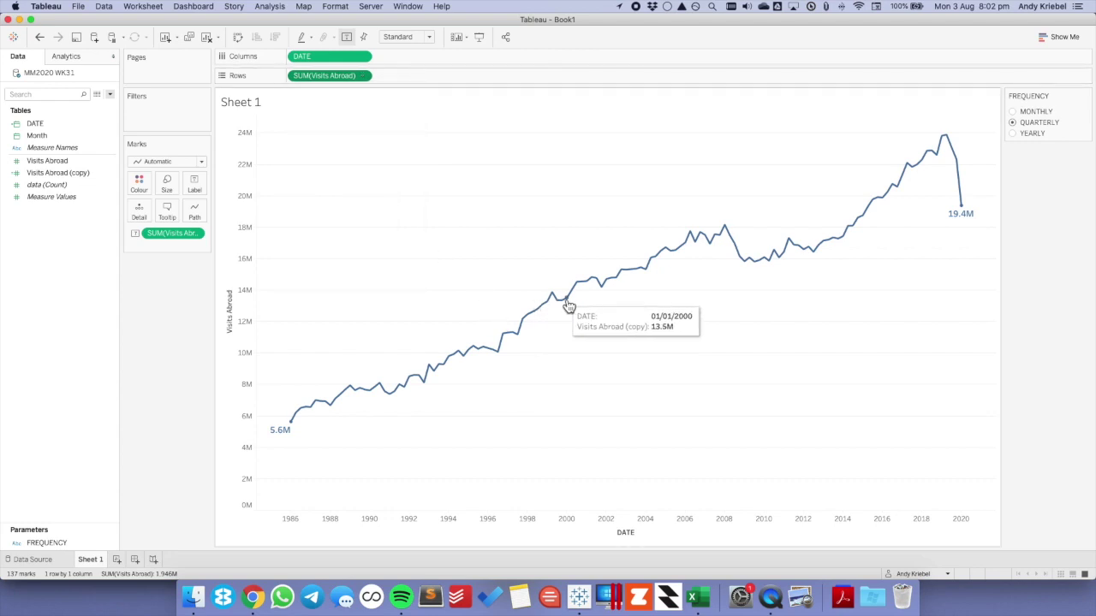
Edit the tooltip text, removing the "DATE:" label and shortening the visits label to "Visits Abroad:".
{"action": "left_click", "coordinate": [167, 212]}
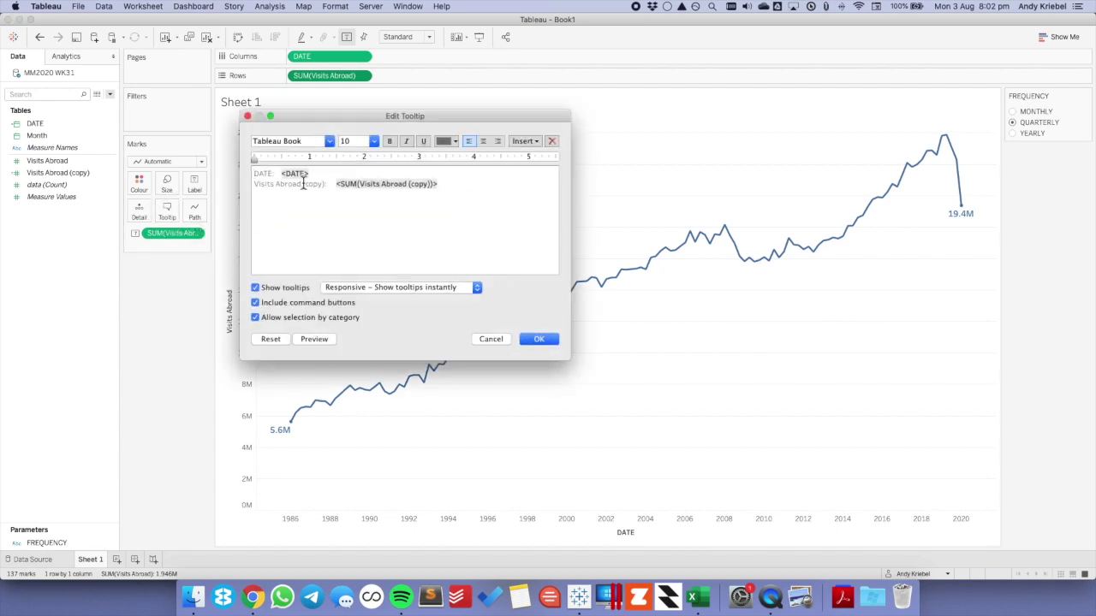
{"action": "left_click_drag", "start_coordinate": [282, 175], "coordinate": [184, 176]}
{"action": "key", "text": "BackSpace"}
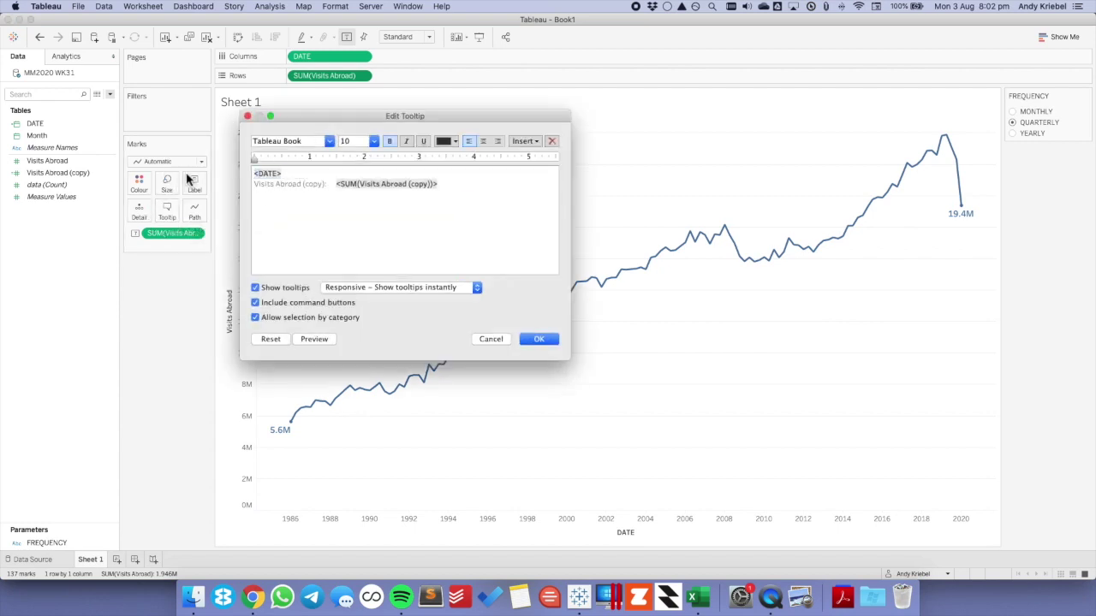
{"action": "left_click", "coordinate": [324, 187]}
{"action": "key", "text": "BackSpace"}
{"action": "key", "text": "BackSpace"}
{"action": "key", "text": "BackSpace"}
{"action": "key", "text": "BackSpace"}
{"action": "key", "text": "BackSpace"}
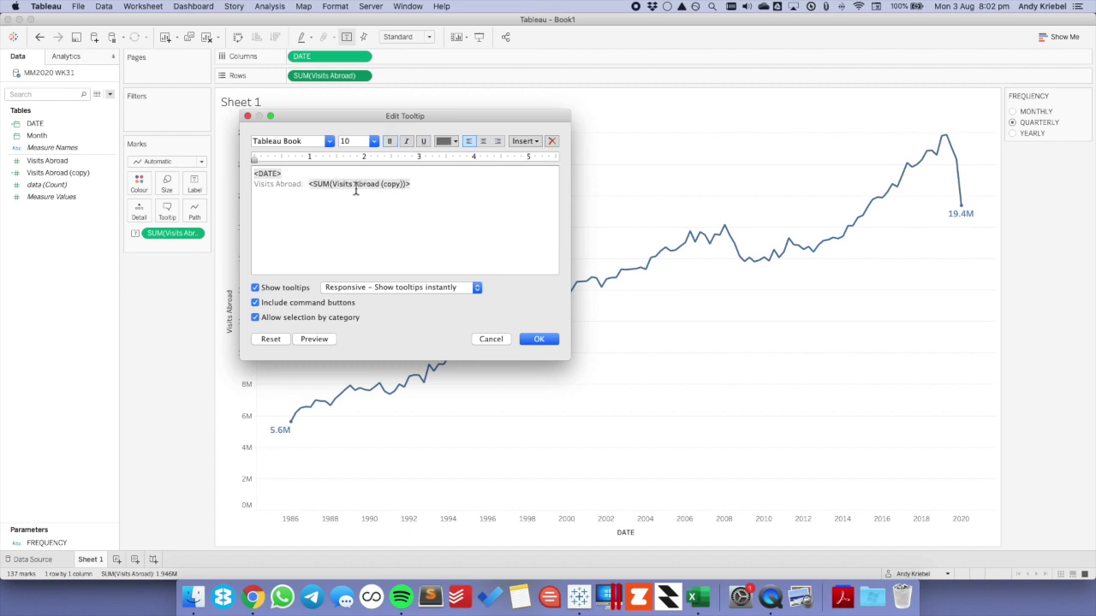
Turn off the tooltip's command buttons and selection by category, and apply the tooltip changes.
{"action": "left_click", "coordinate": [305, 303]}
{"action": "left_click", "coordinate": [304, 317]}
{"action": "left_click", "coordinate": [536, 338]}
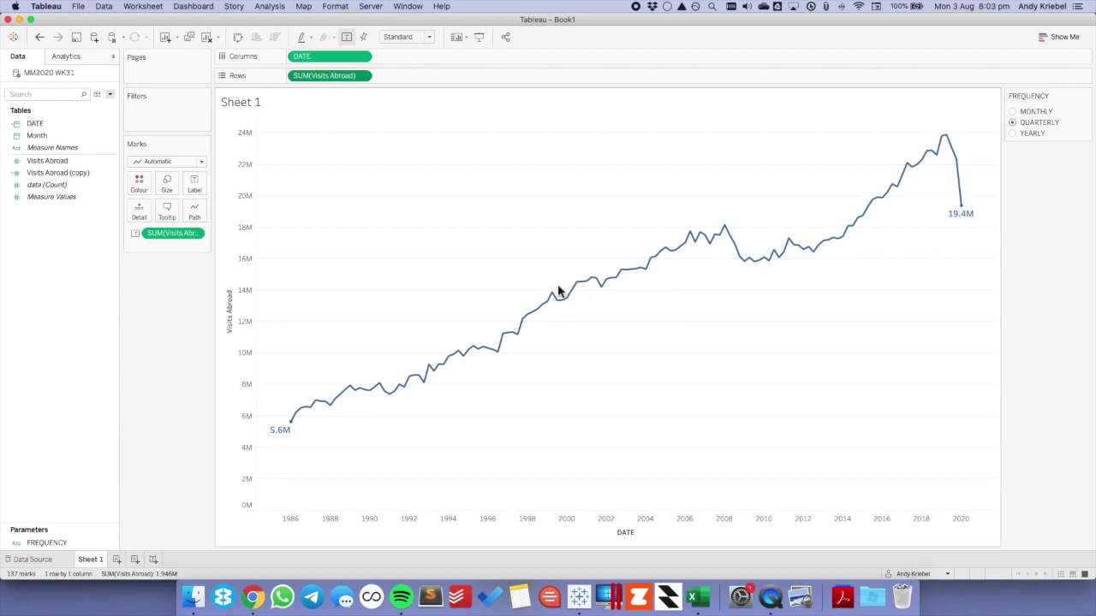
Test the FREQUENCY parameter by switching the chart between yearly and monthly, and return it to QUARTERLY.
{"action": "left_click", "coordinate": [1012, 133]}
{"action": "left_click", "coordinate": [1010, 113]}
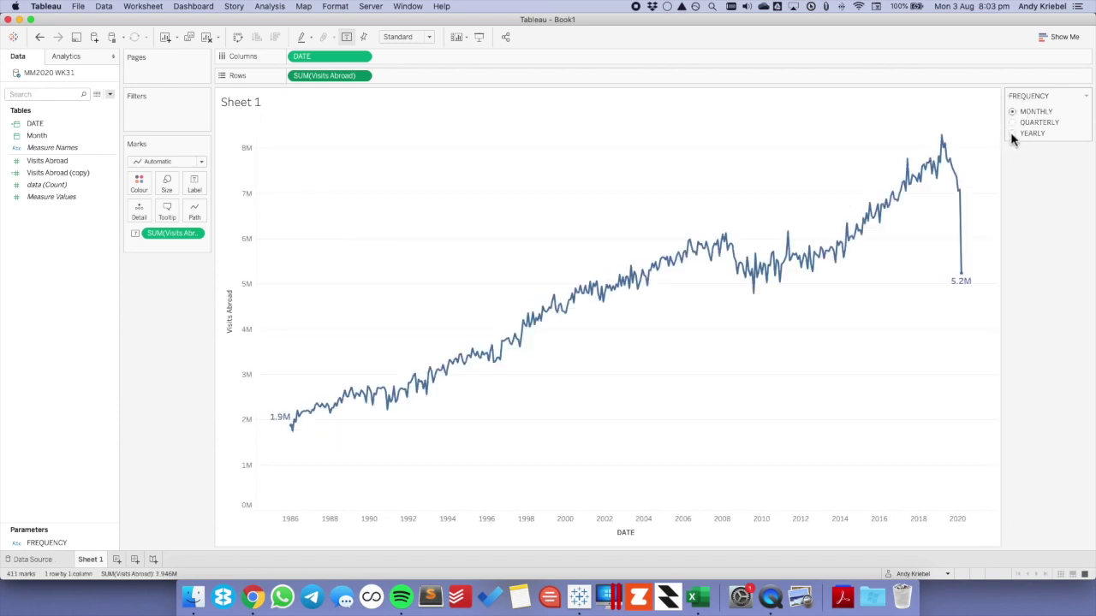
{"action": "left_click", "coordinate": [1011, 132]}
{"action": "left_click", "coordinate": [1011, 122]}
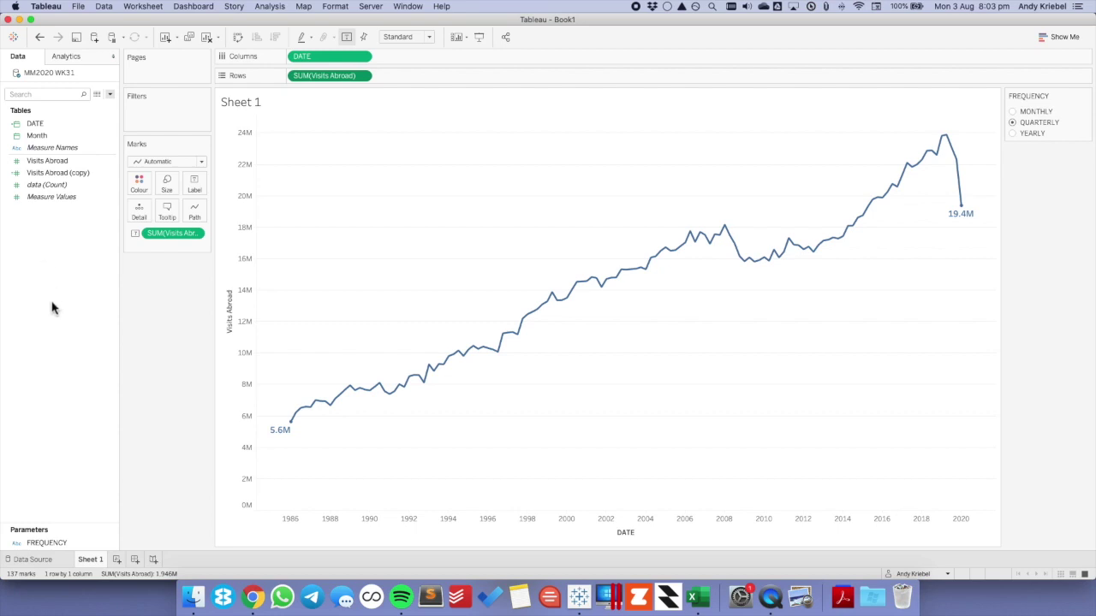
Check the time period options on the ONS page in Chrome, return to Tableau and start an integer list parameter named TIME PERIOD.
{"action": "key", "text": "super+Tab"}
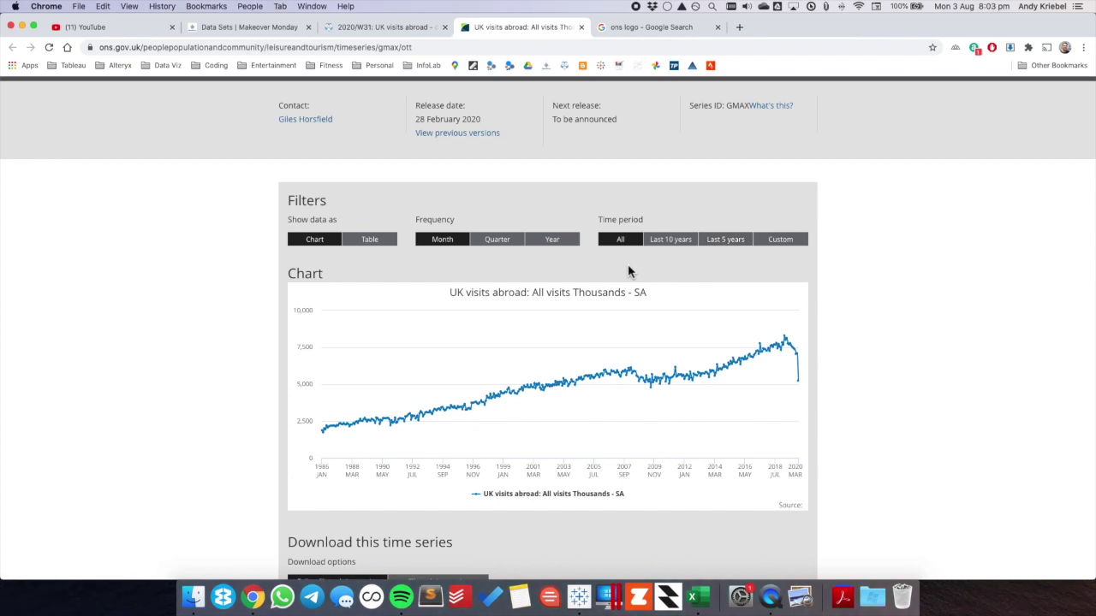
{"action": "key", "text": "super+Tab"}
{"action": "right_click", "coordinate": [56, 266]}
{"action": "left_click", "coordinate": [95, 283]}
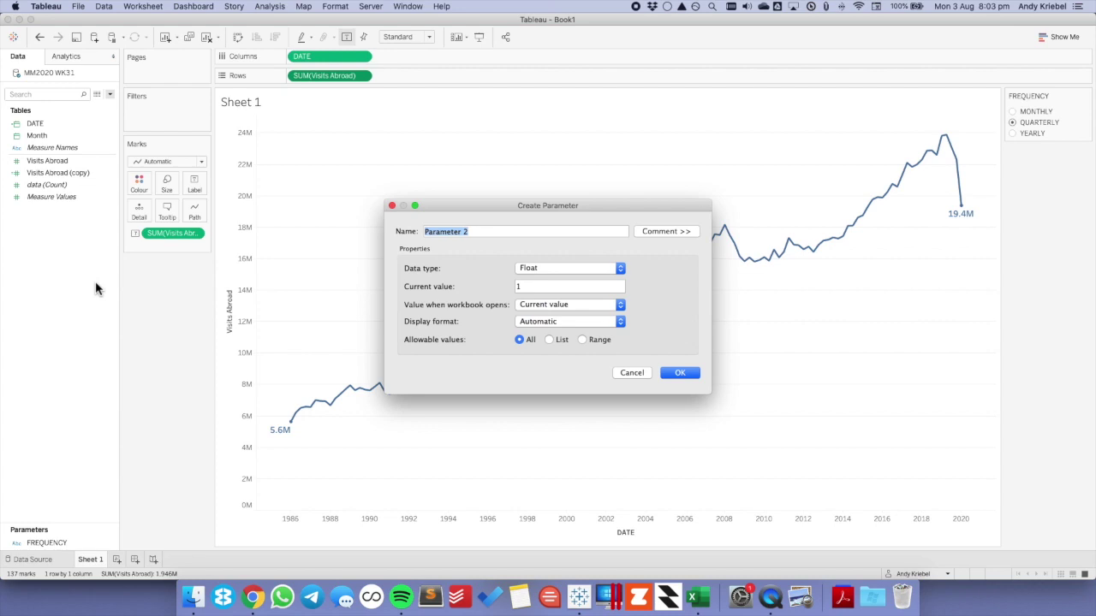
{"action": "key", "text": "super+Tab"}
{"action": "key", "text": "super+Tab"}
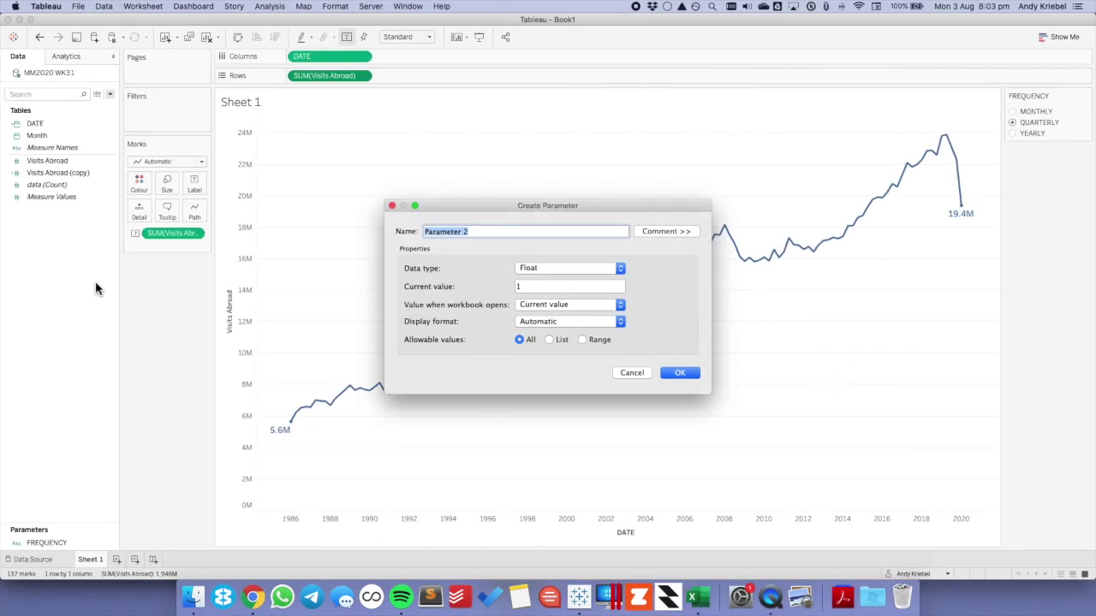
{"action": "type", "text": "TIME PERIOD"}
{"action": "left_click", "coordinate": [539, 270]}
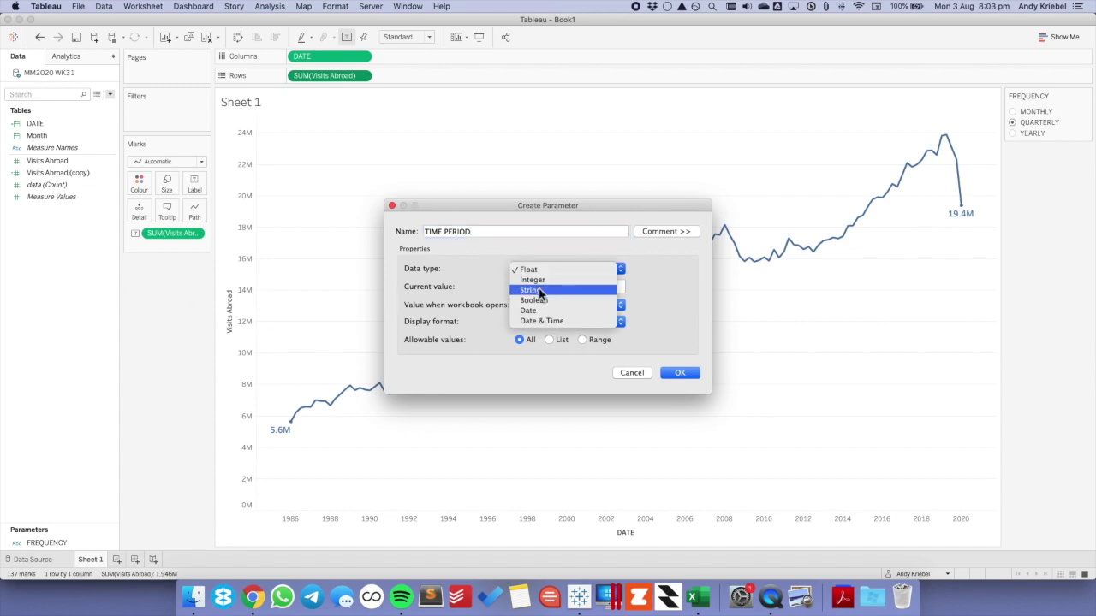
{"action": "left_click", "coordinate": [532, 280]}
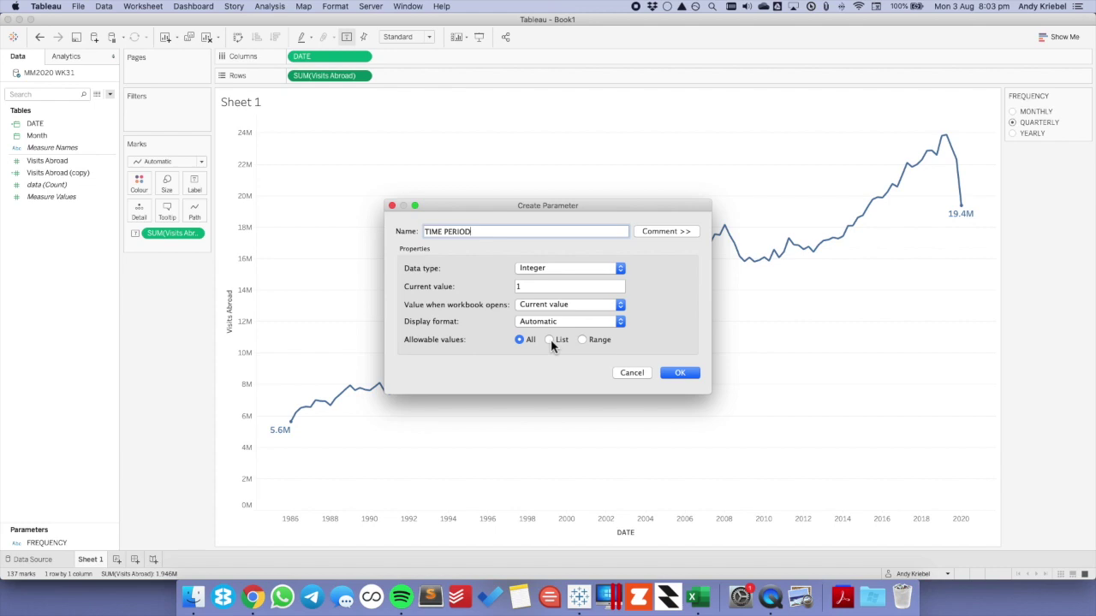
{"action": "left_click", "coordinate": [549, 340]}
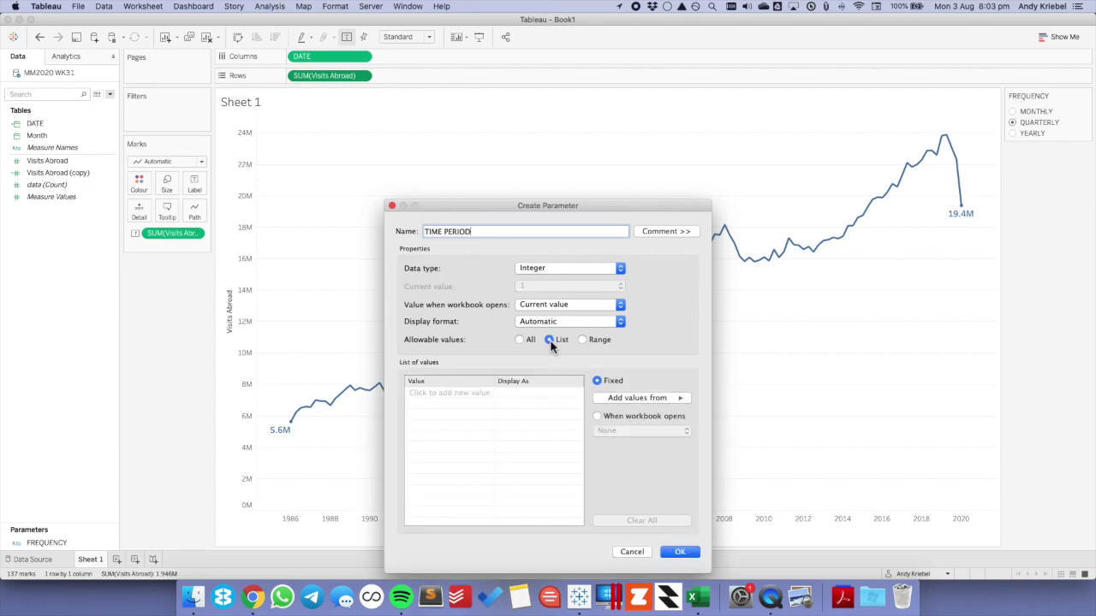
Add the parameter values 10, displayed as LAST 10 YEARS, and 5, displayed as LAST 5 YEARS.
{"action": "left_click", "coordinate": [467, 394]}
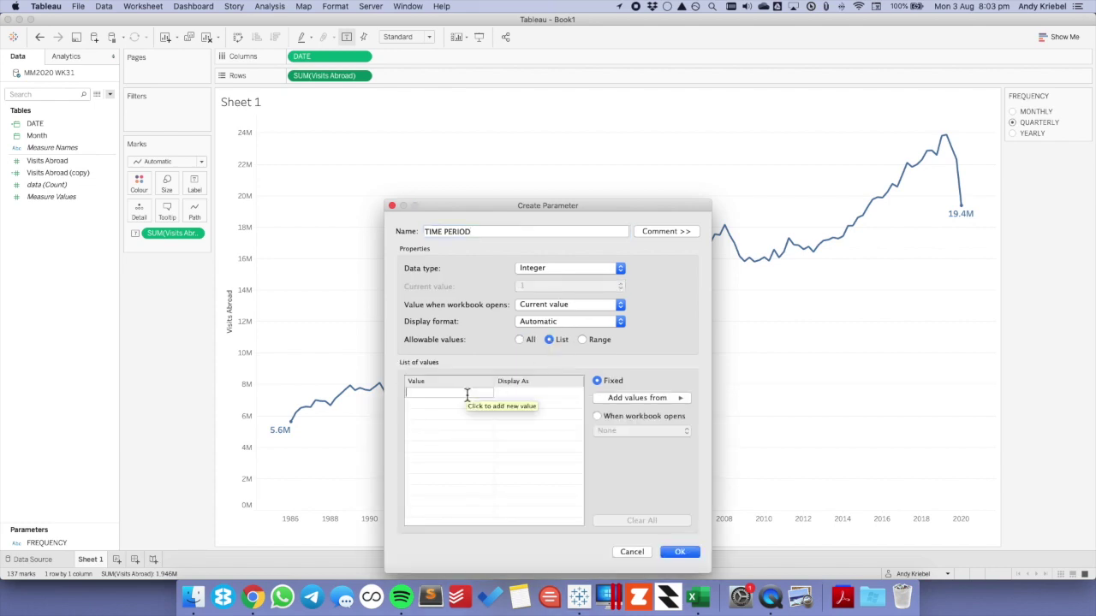
{"action": "type", "text": "10"}
{"action": "key", "text": "Tab"}
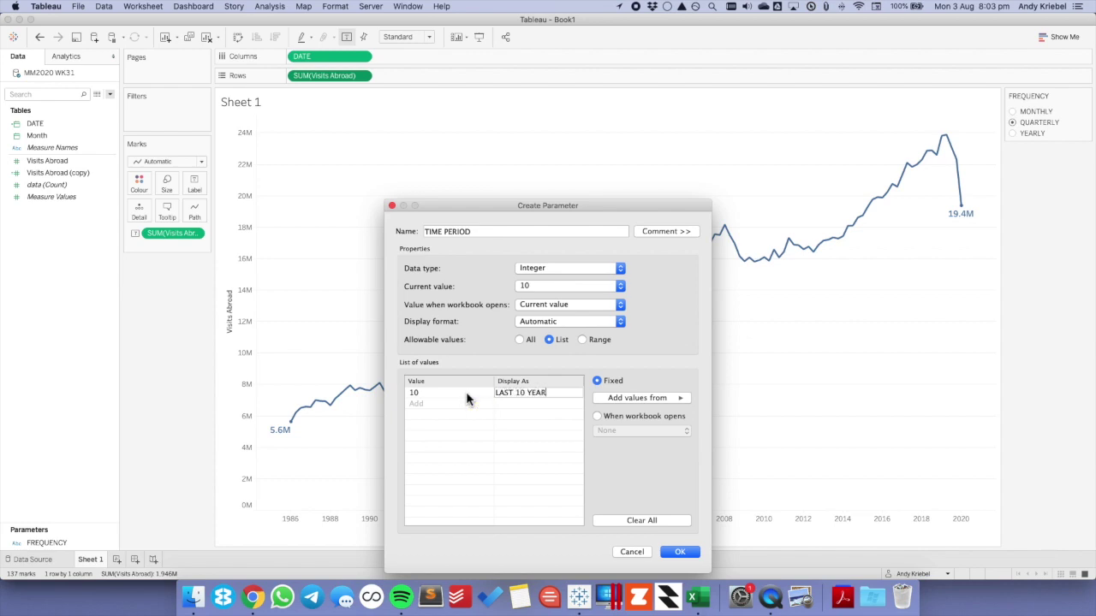
{"action": "type", "text": "LAST 10 YEARS"}
{"action": "key", "text": "Tab"}
{"action": "type", "text": "5"}
{"action": "key", "text": "Tab"}
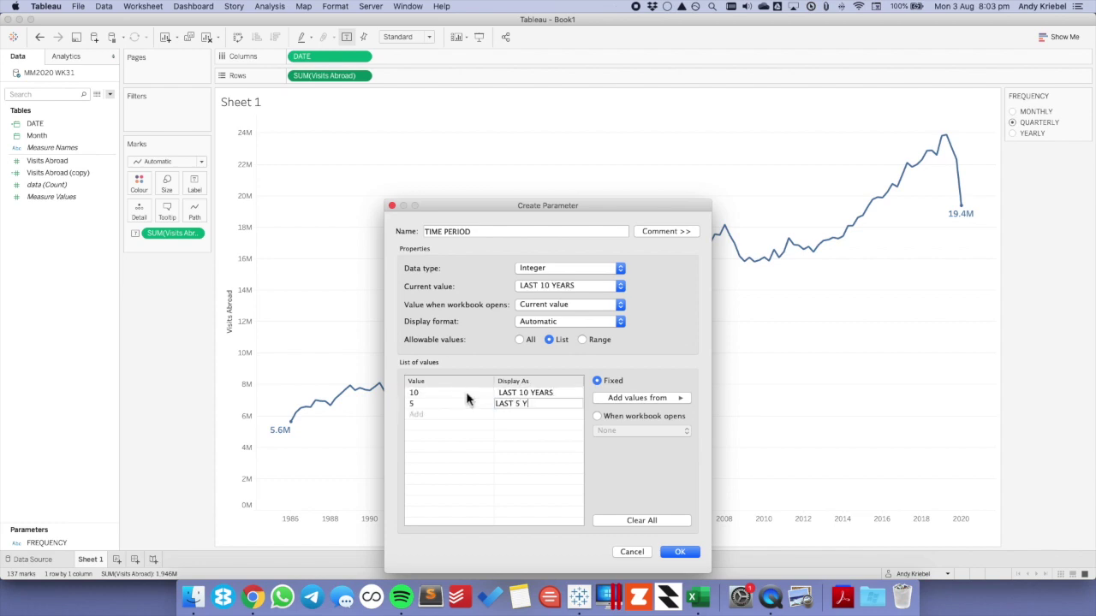
{"action": "type", "text": "LAST 5 YEARS"}
{"action": "key", "text": "shift+Tab"}
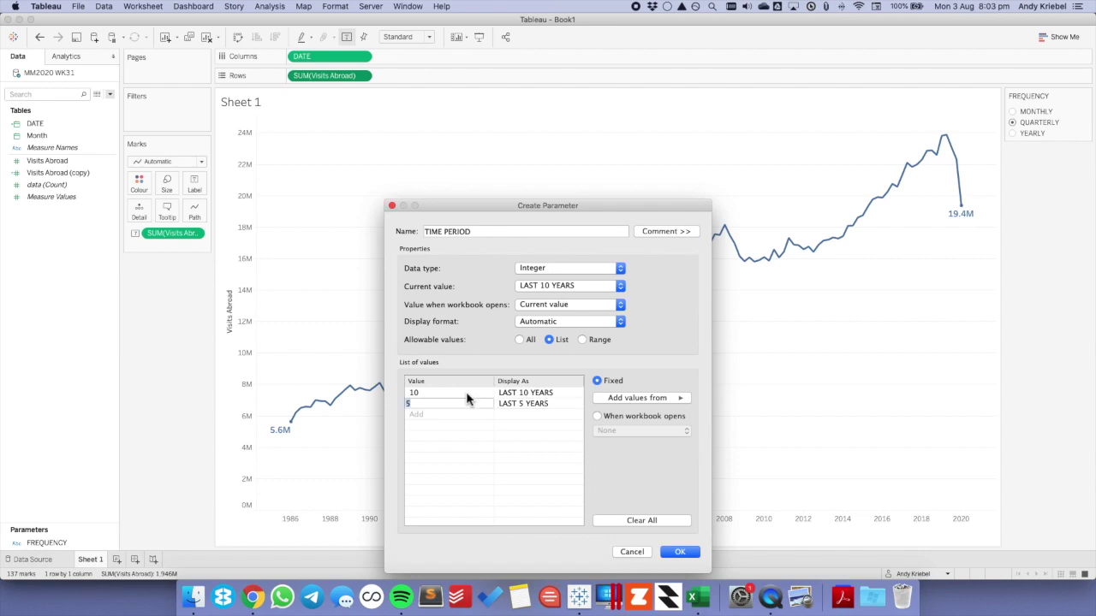
Add the value 100 displayed as ALL, place it first in the list, and create the TIME PERIOD parameter.
{"action": "key", "text": "Return"}
{"action": "type", "text": "ALL"}
{"action": "key", "text": "Tab"}
{"action": "key", "text": "shift+Tab"}
{"action": "key", "text": "Tab"}
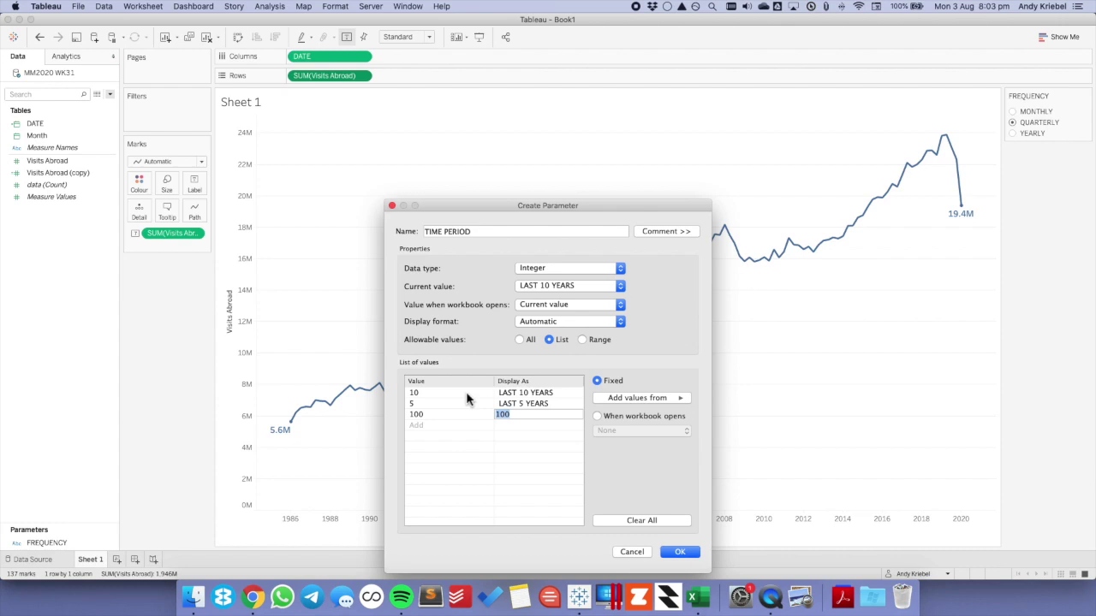
{"action": "key", "text": "Return"}
{"action": "left_click_drag", "start_coordinate": [466, 414], "coordinate": [466, 392]}
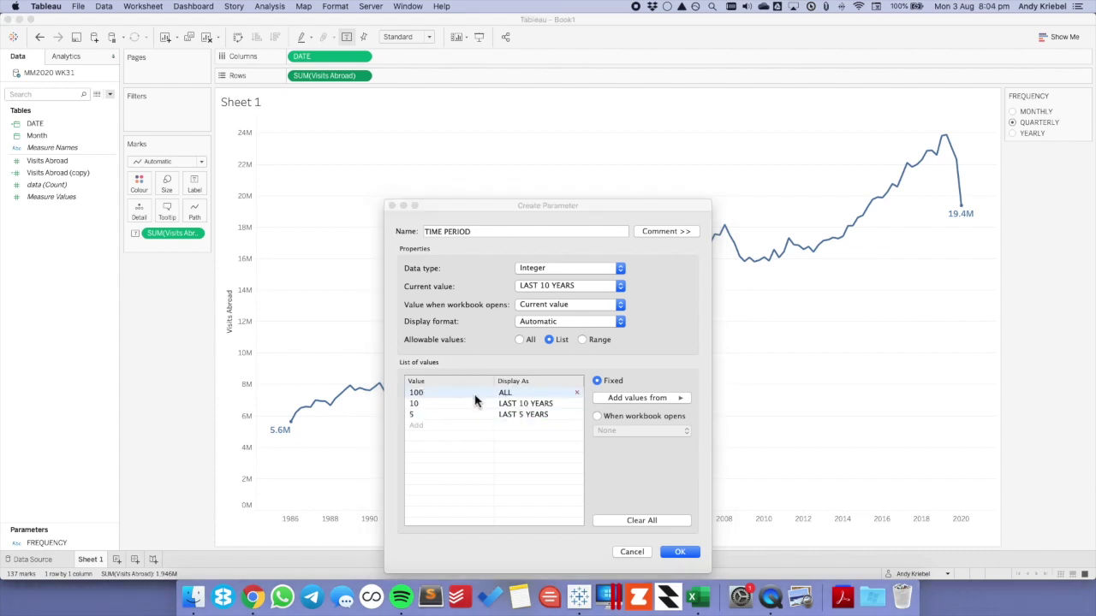
{"action": "key", "text": "super+Tab"}
{"action": "key", "text": "super+Tab"}
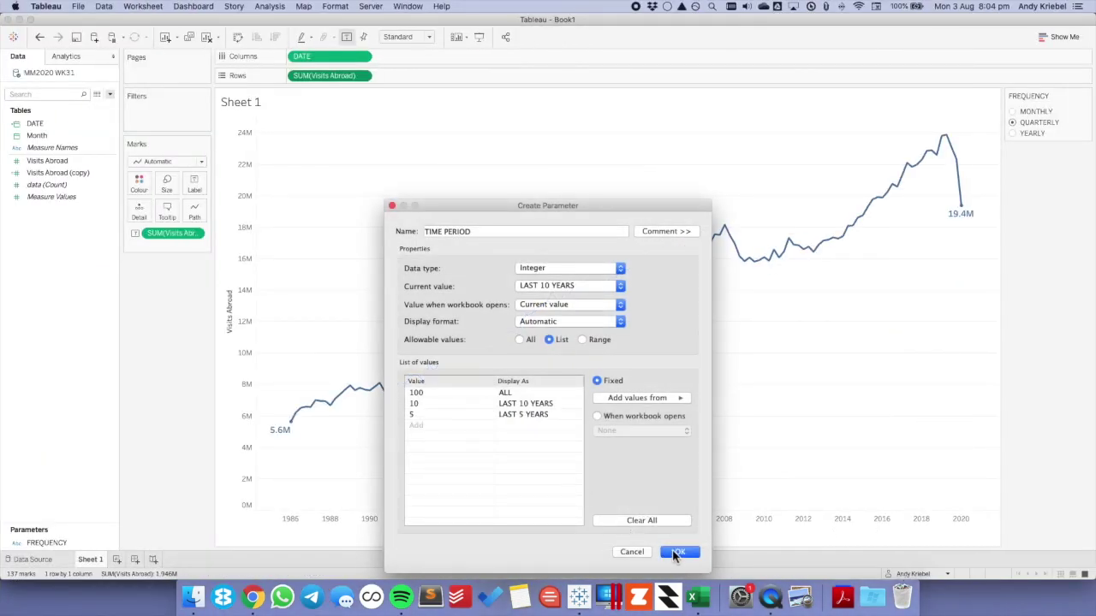
{"action": "left_click", "coordinate": [675, 553]}
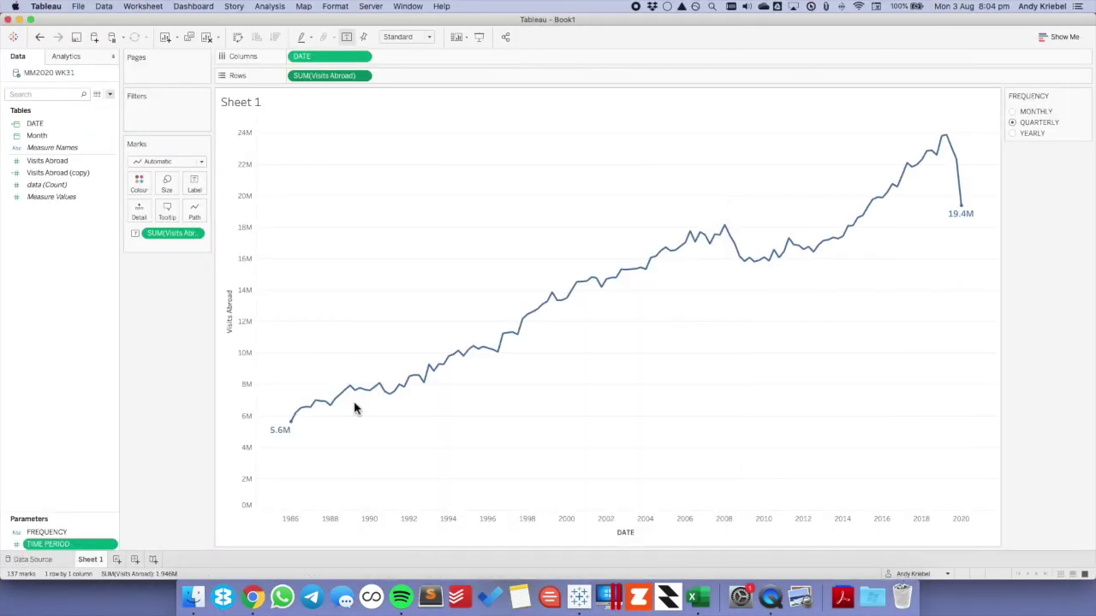
Create a calculated field named DATE FILTER and begin its formula with YEAR([DATE]).
{"action": "right_click", "coordinate": [74, 283]}
{"action": "left_click", "coordinate": [112, 289]}
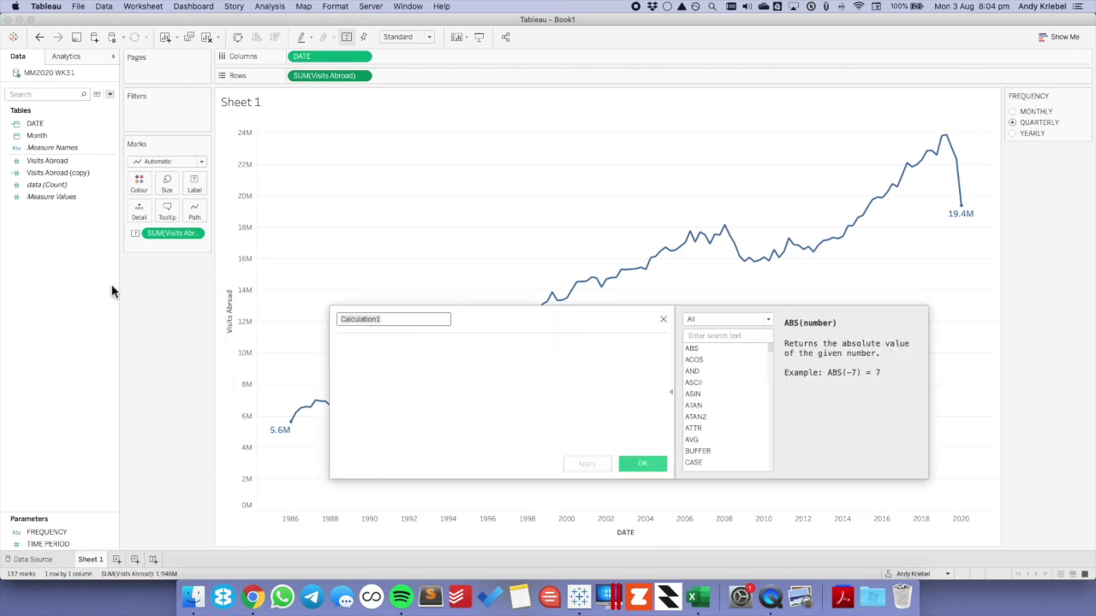
{"action": "type", "text": "DATRE"}
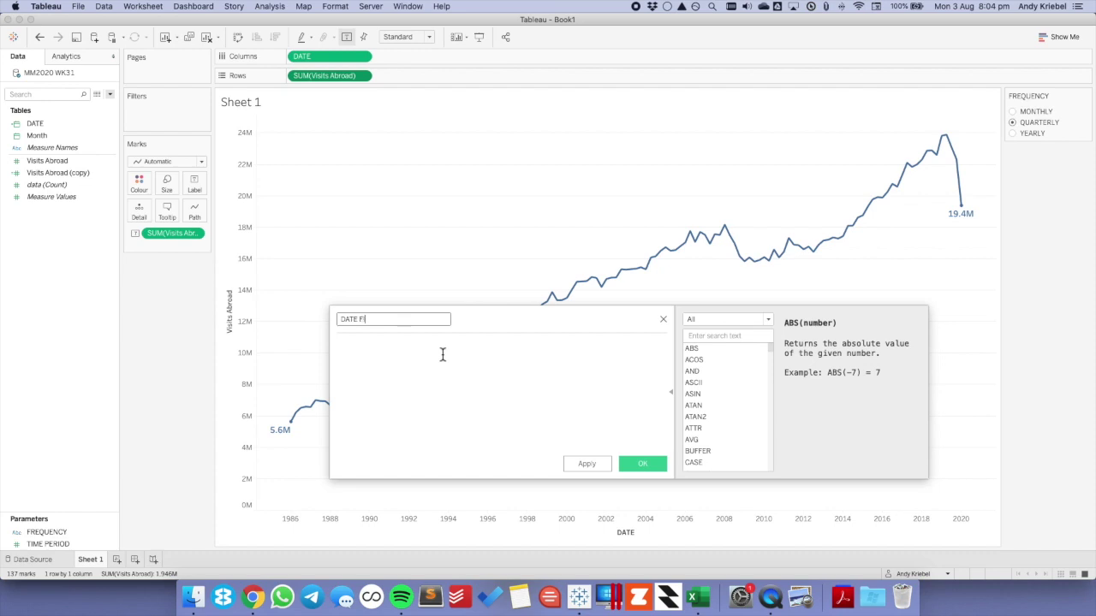
{"action": "left_click", "coordinate": [442, 354]}
{"action": "type", "text": "YEAR"}
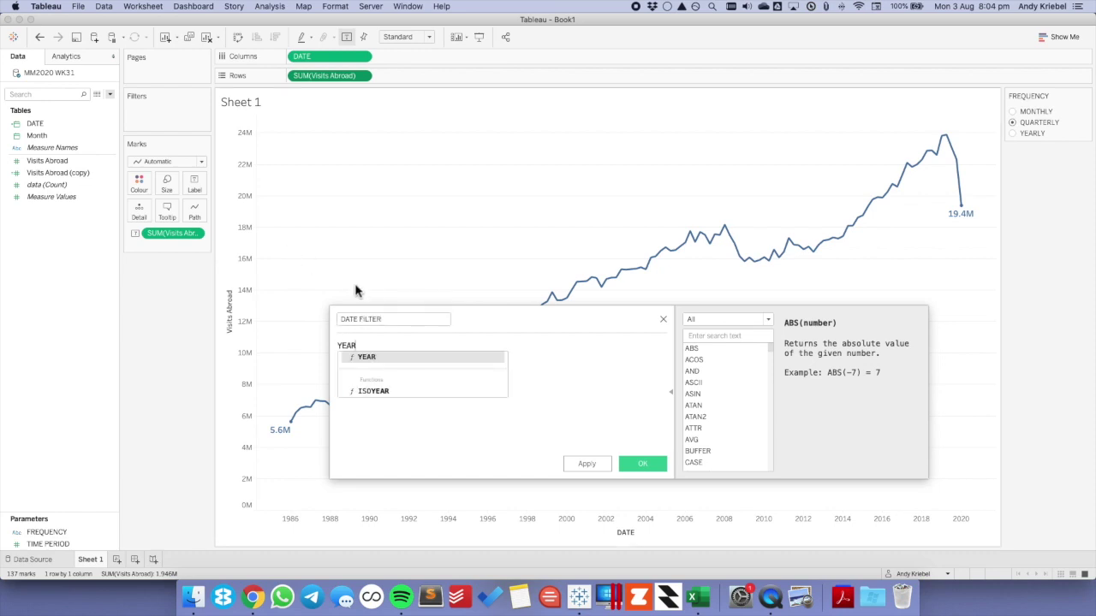
{"action": "key", "text": "Return"}
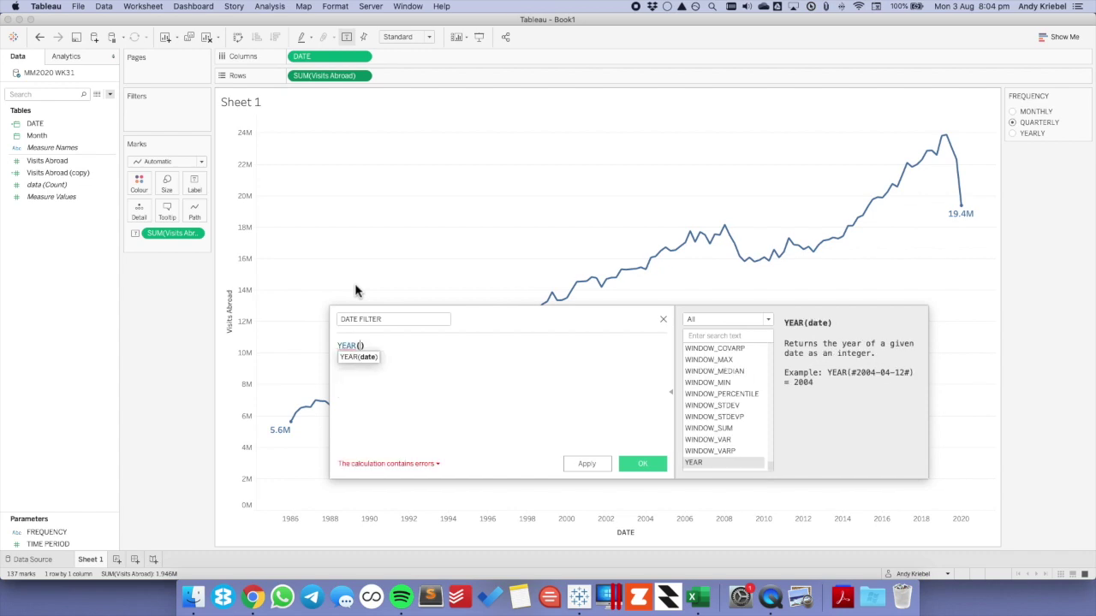
{"action": "type", "text": "DATE"}
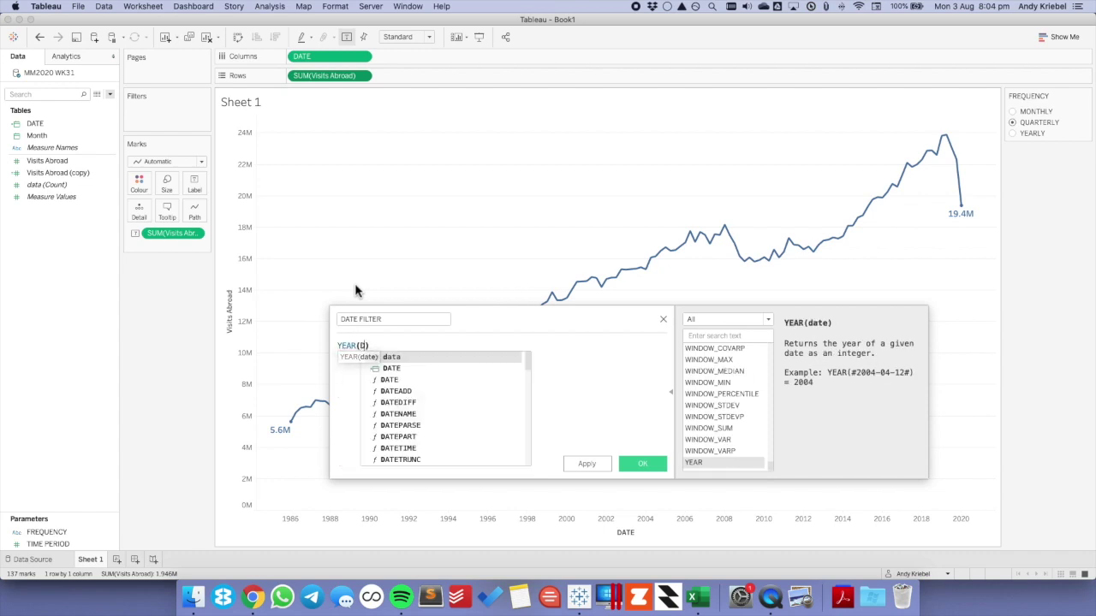
{"action": "key", "text": "Return"}
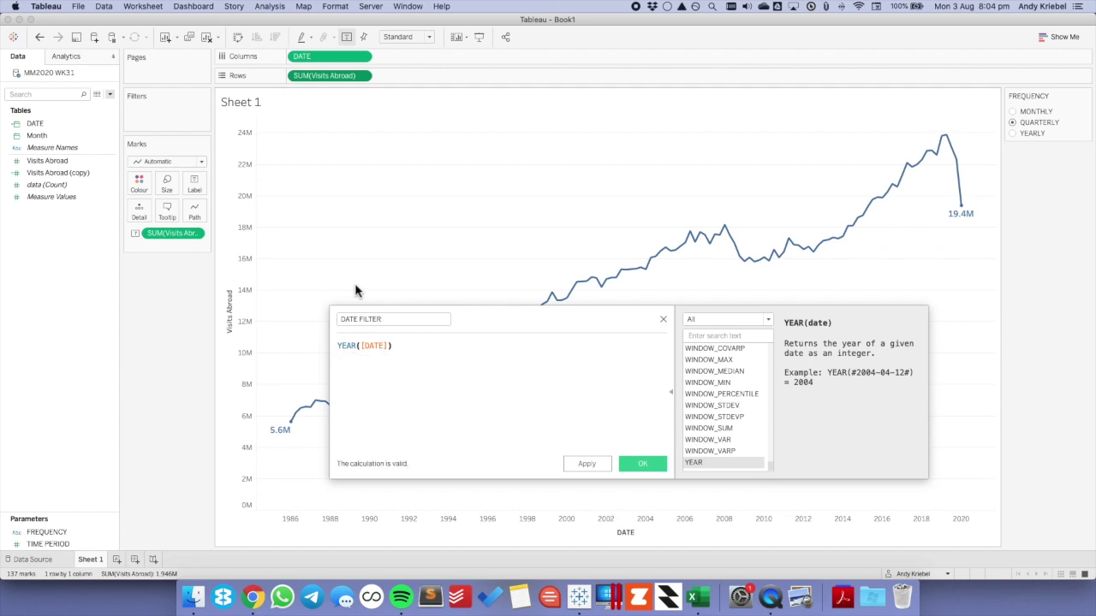
Extend the DATE FILTER formula to YEAR([DATE]) > {MAX(YEAR([DATE])), comparing each year with the latest one.
{"action": "type", "text": ">"}
{"action": "type", "text": "MAX"}
{"action": "key", "text": "Return"}
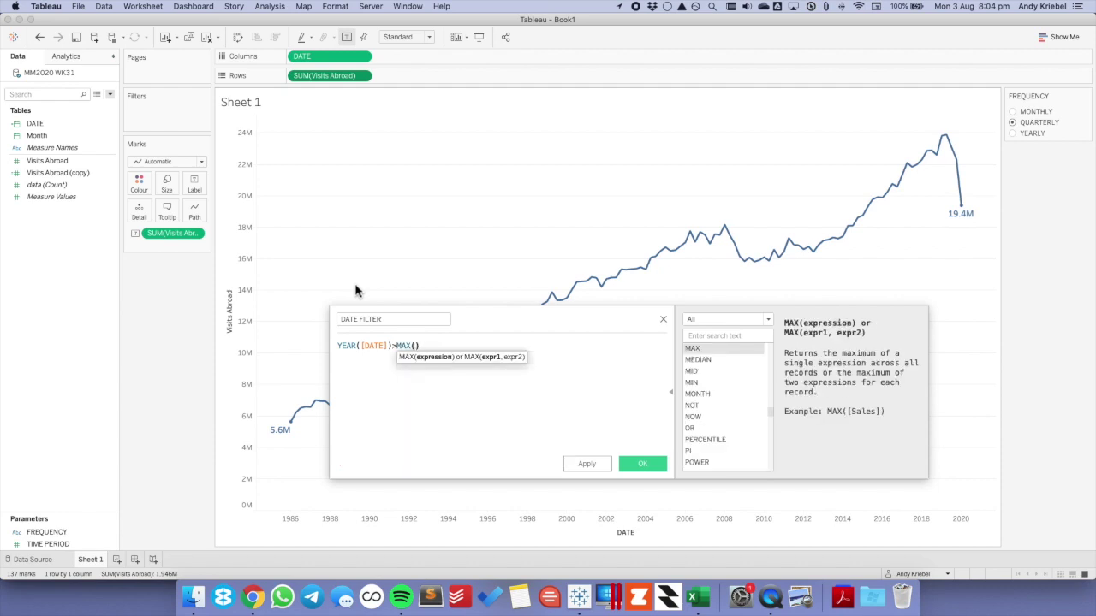
{"action": "key", "text": "Left"}
{"action": "key", "text": "Left"}
{"action": "key", "text": "Left"}
{"action": "key", "text": "Left"}
{"action": "type", "text": "("}
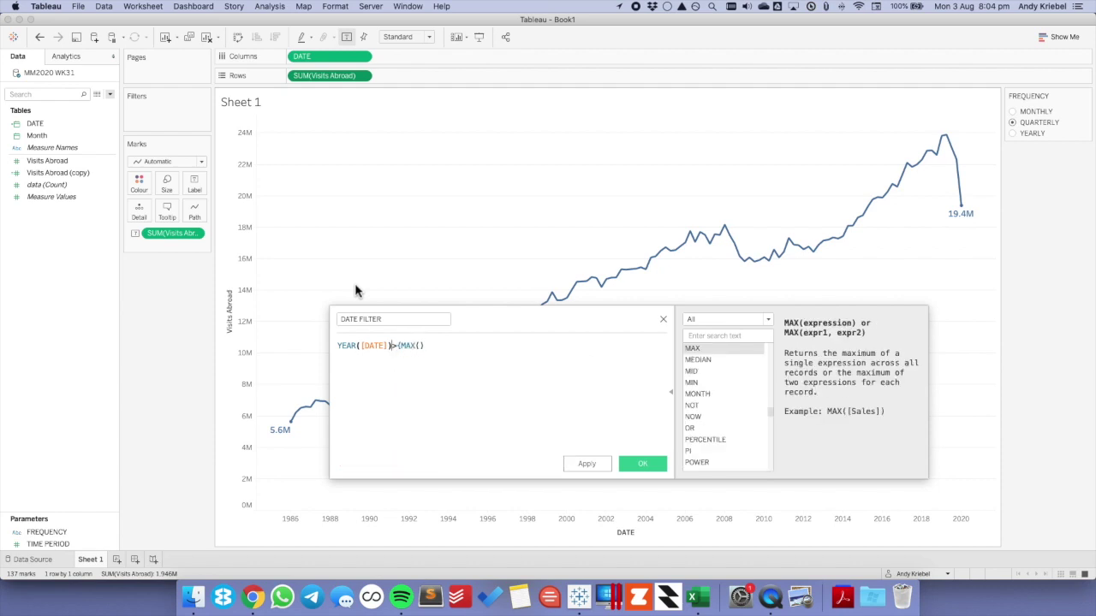
{"action": "type", "text": "YEAR("}
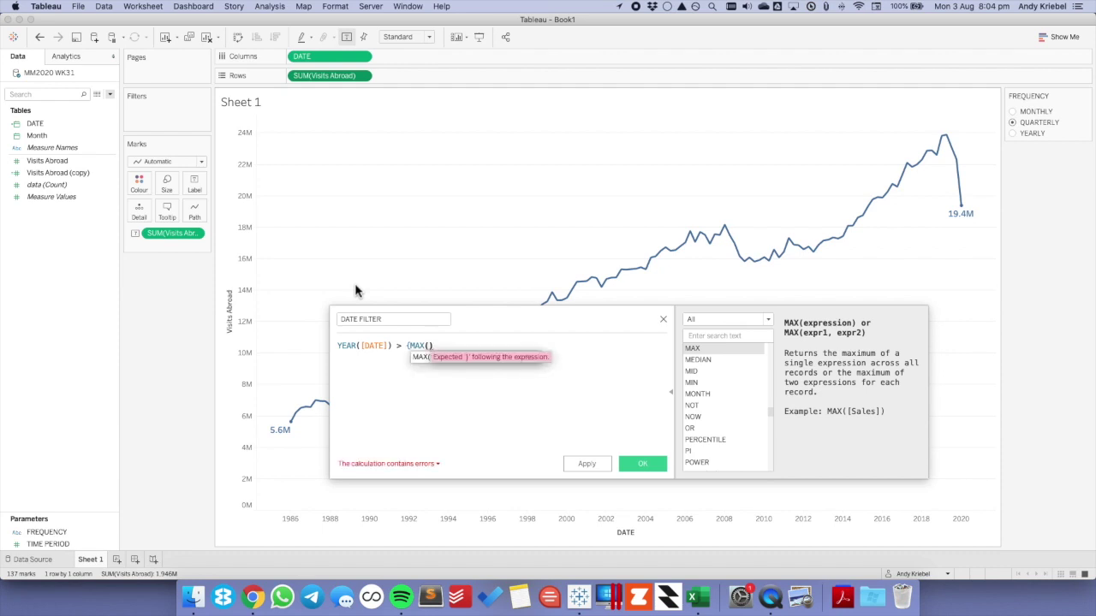
{"action": "type", "text": "[DATE"}
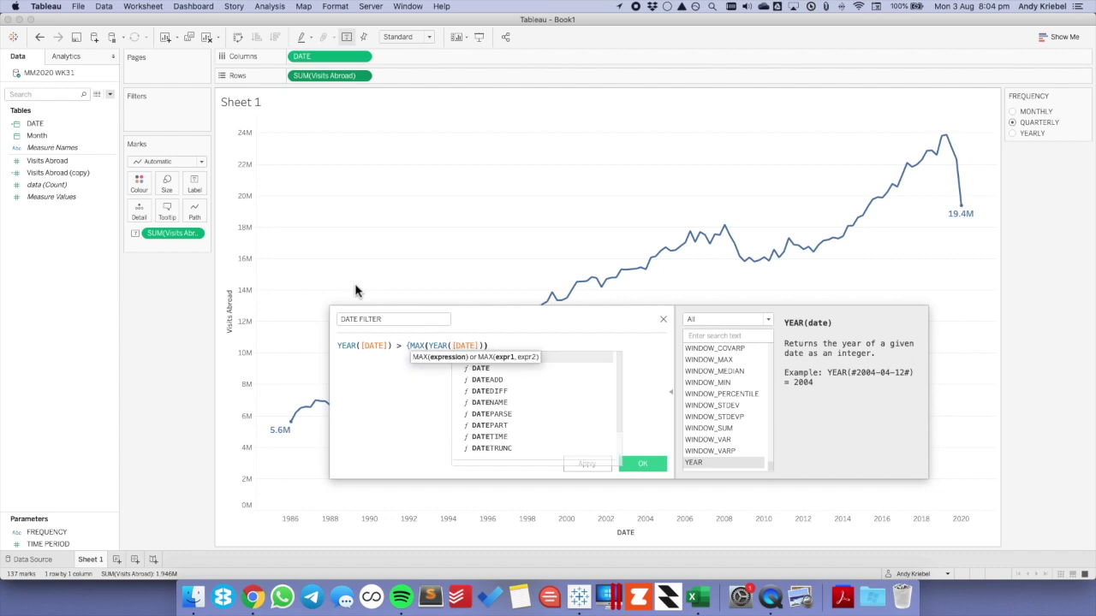
{"action": "type", "text": "]))"}
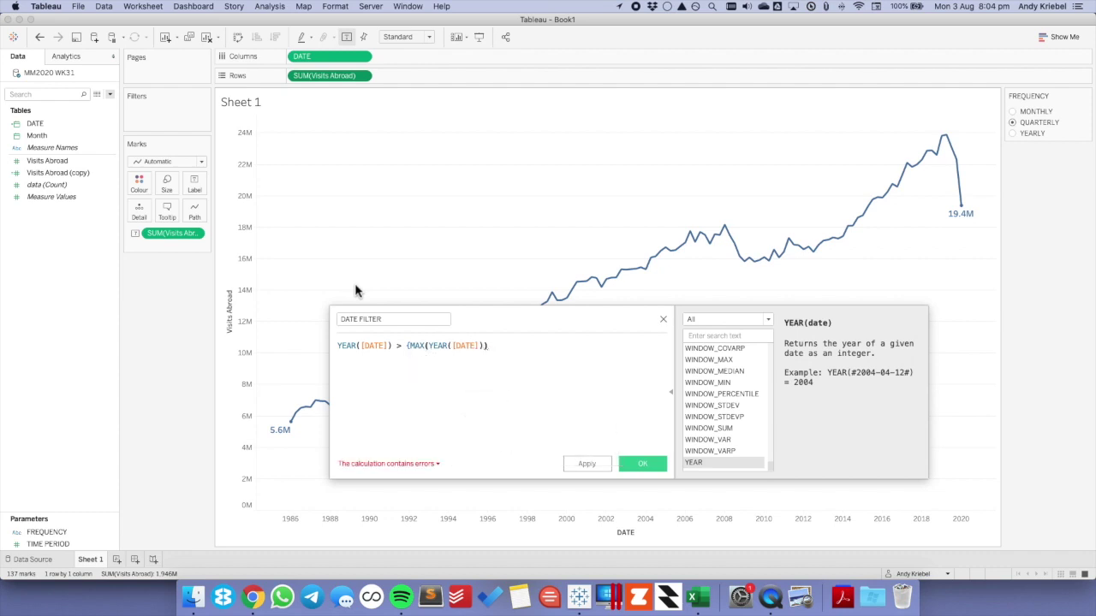
Close the MAX expression with a brace, subtract [TIME PERIOD] from it, and save the DATE FILTER calculation.
{"action": "type", "text": ")-TIME"}
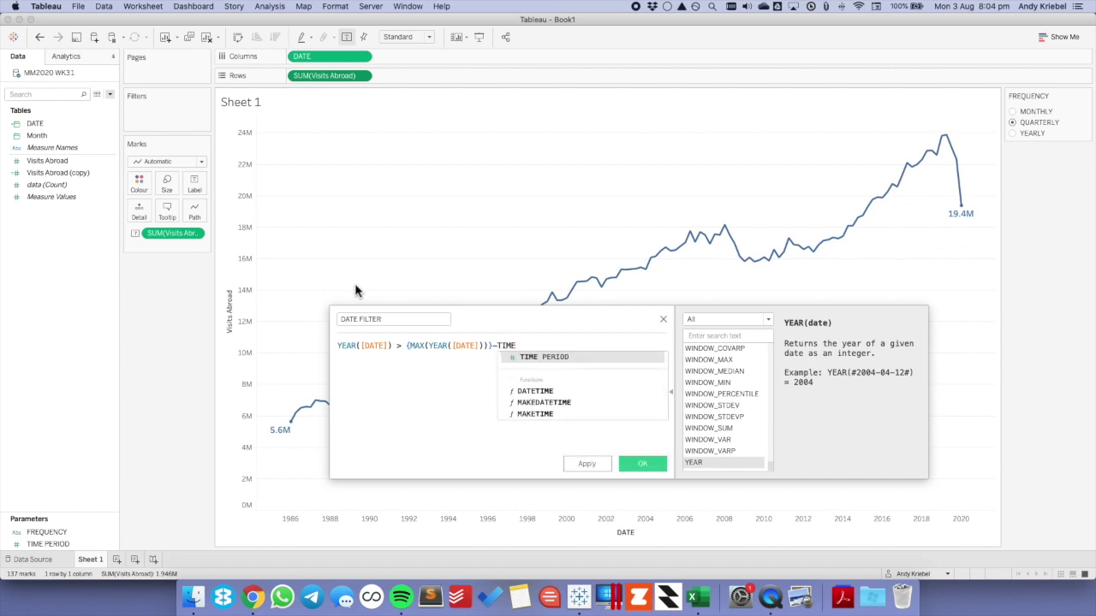
{"action": "key", "text": "Return"}
{"action": "left_click", "coordinate": [523, 347]}
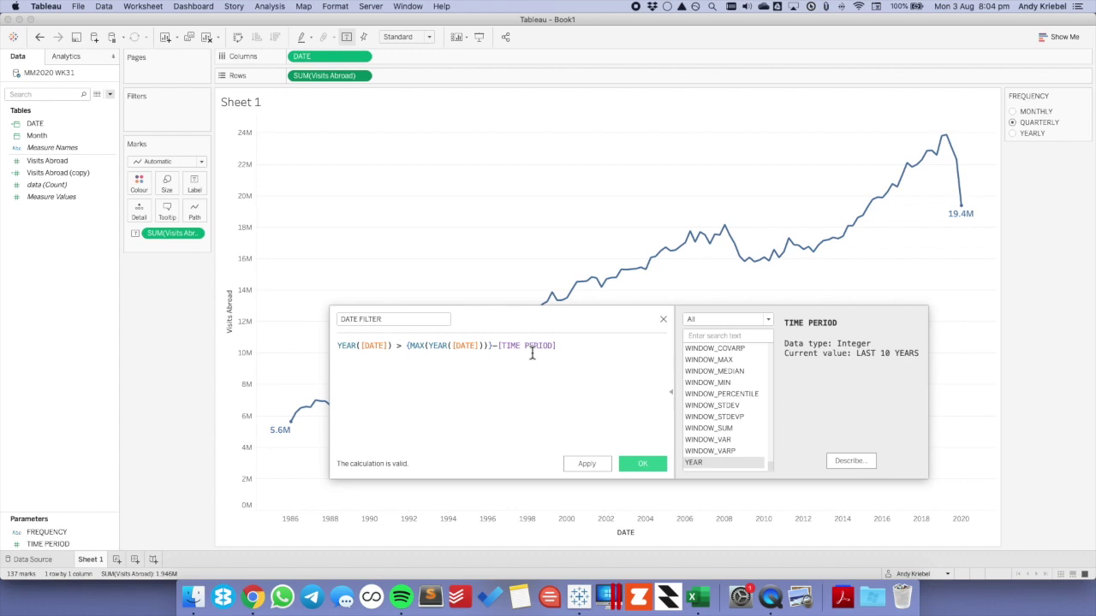
{"action": "left_click", "coordinate": [641, 463]}
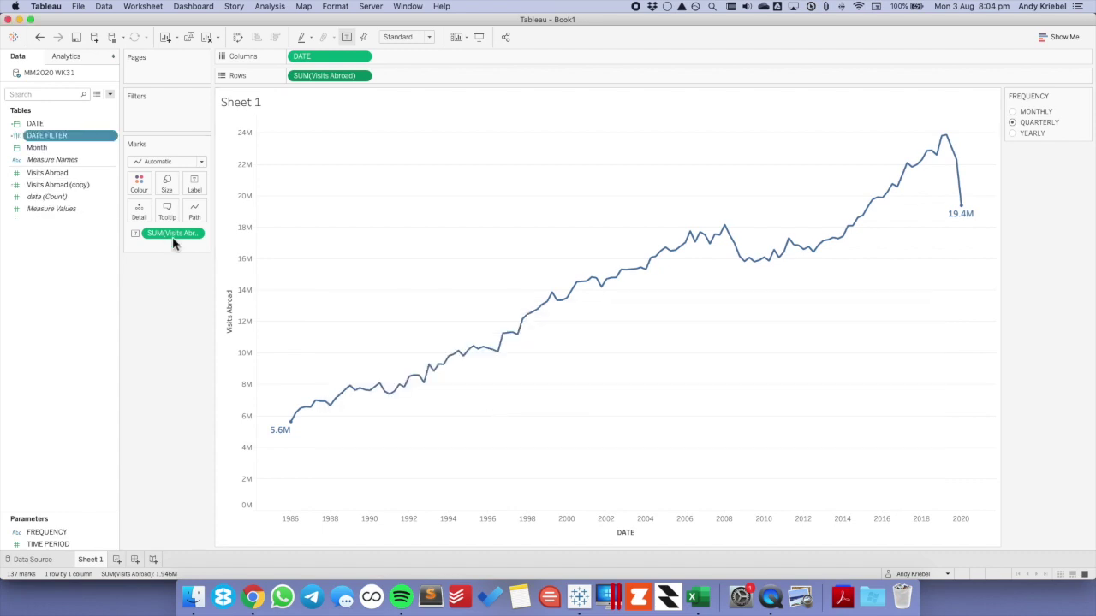
Colour the line by DATE FILTER and show the TIME PERIOD parameter control as a single value list.
{"action": "left_click_drag", "start_coordinate": [59, 137], "coordinate": [140, 188]}
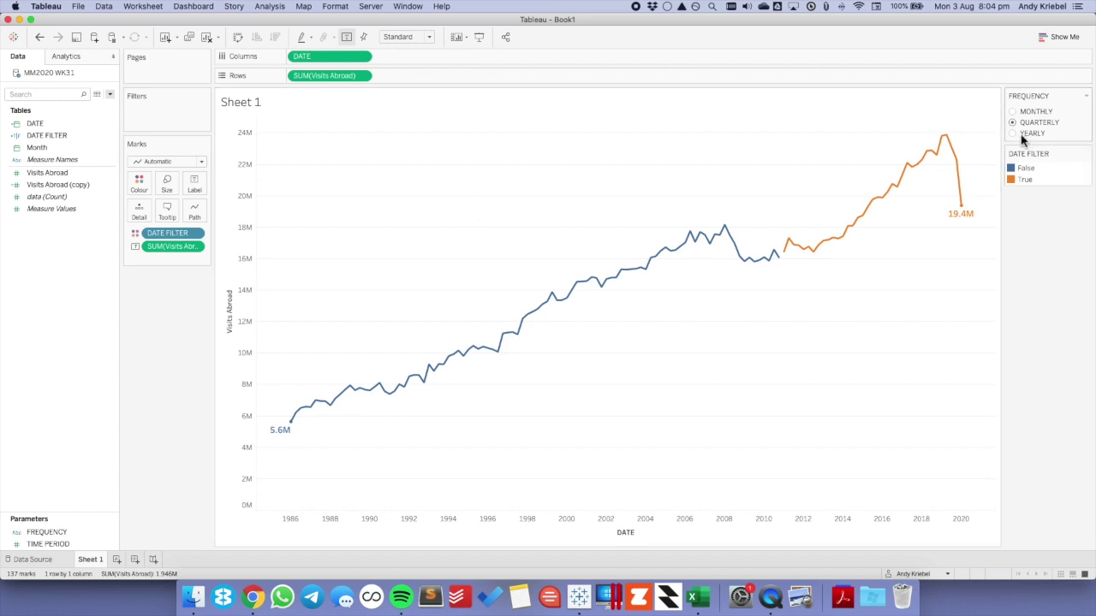
{"action": "left_click", "coordinate": [53, 540]}
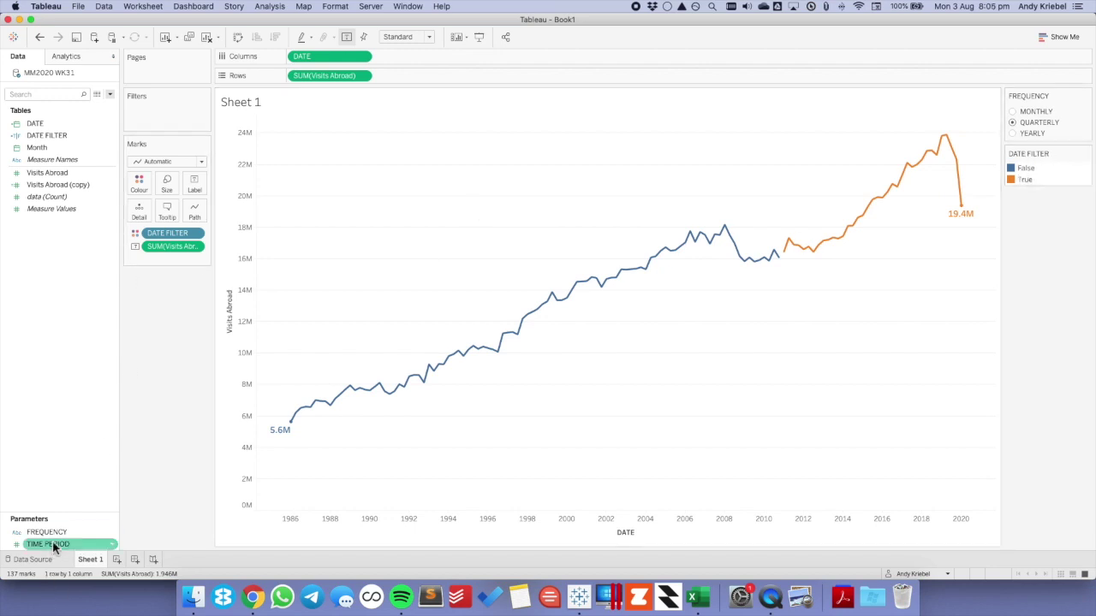
{"action": "right_click", "coordinate": [53, 540]}
{"action": "left_click", "coordinate": [92, 359]}
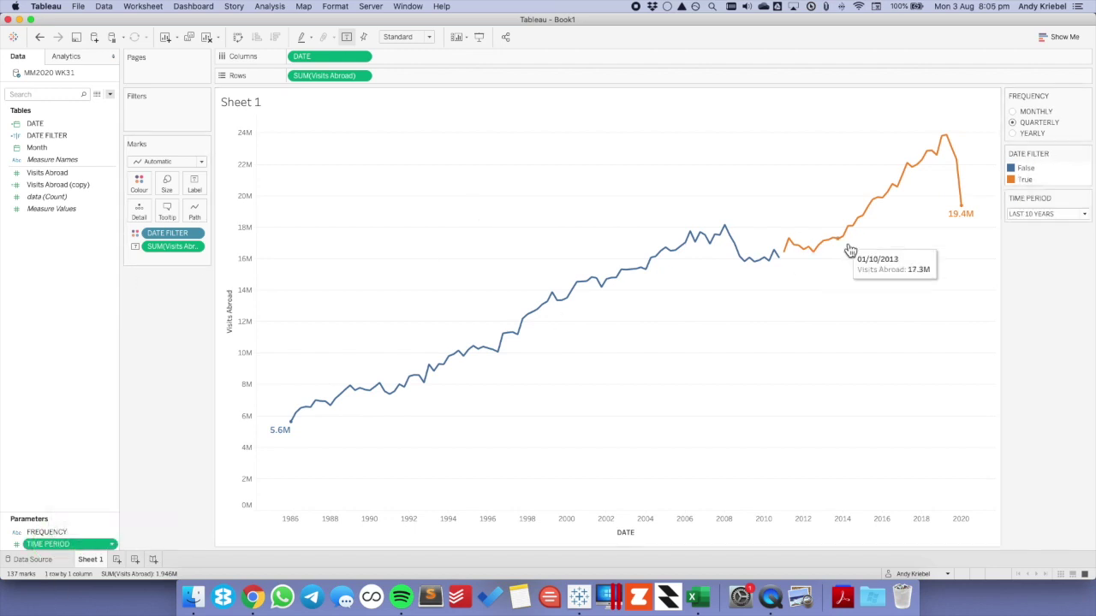
{"action": "left_click", "coordinate": [1085, 198]}
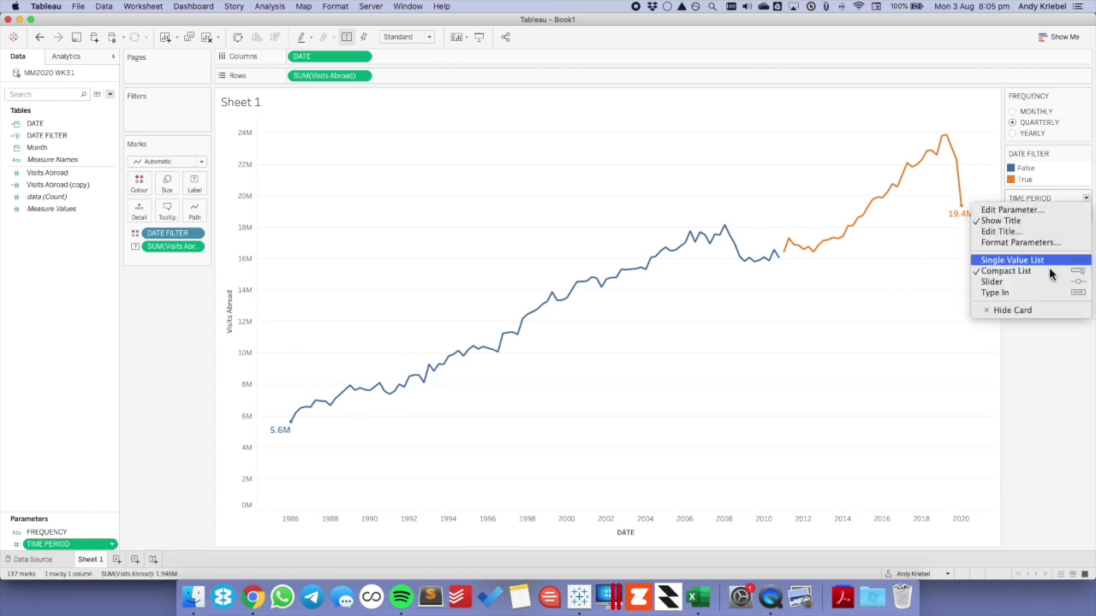
{"action": "left_click", "coordinate": [1046, 261]}
Try out the TIME PERIOD options to check how the coloured part of the line responds.
{"action": "left_click", "coordinate": [1012, 214]}
{"action": "left_click", "coordinate": [1013, 224]}
{"action": "key", "text": "ctrl+z"}
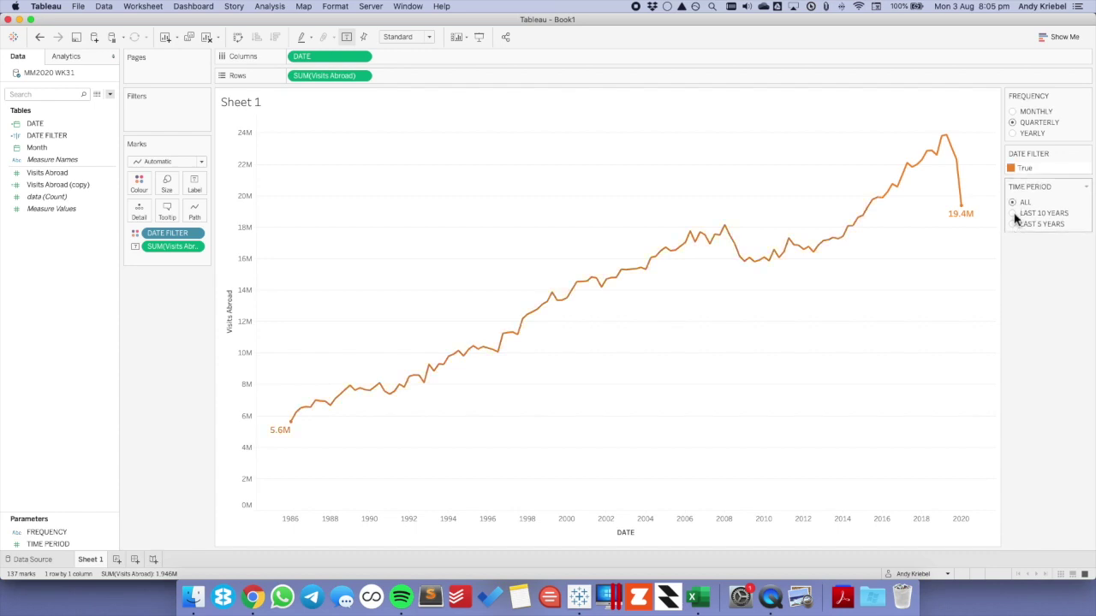
Set TIME PERIOD to LAST 10 YEARS and keep only the True value of DATE FILTER in the chart.
{"action": "left_click", "coordinate": [1012, 213]}
{"action": "right_click", "coordinate": [1026, 181]}
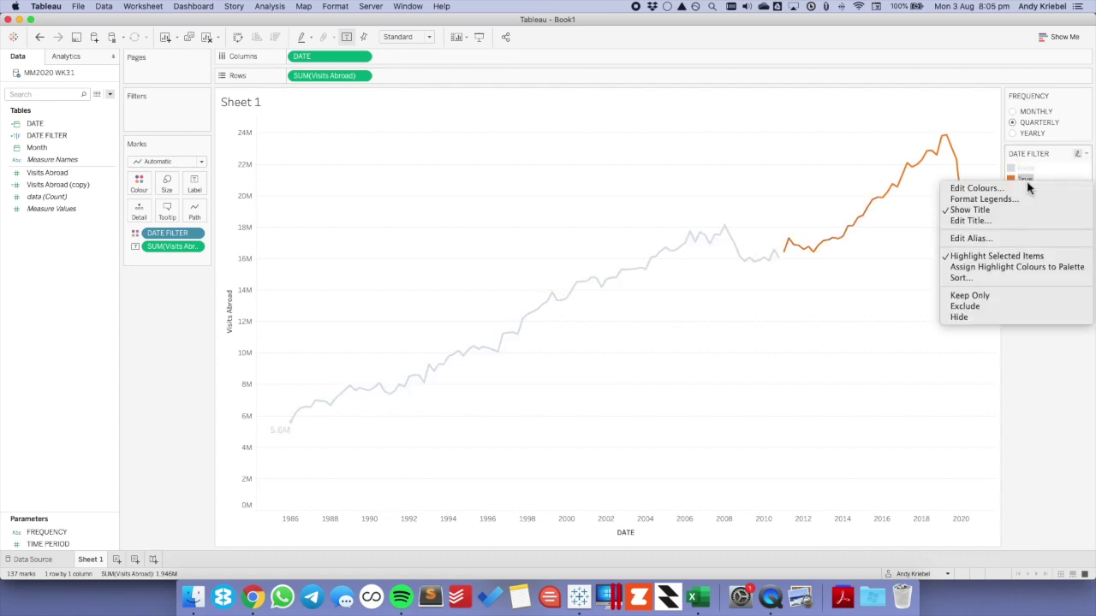
{"action": "left_click", "coordinate": [986, 295]}
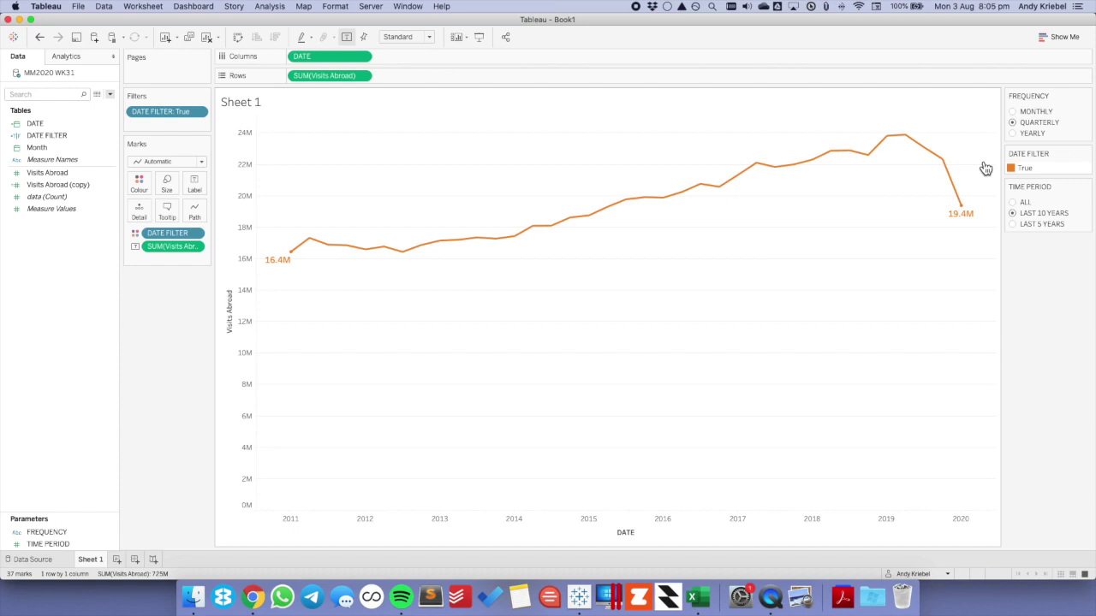
Hide the DATE FILTER legend and remove the DATE FILTER colouring from the line.
{"action": "left_click", "coordinate": [1084, 154]}
{"action": "left_click", "coordinate": [1006, 244]}
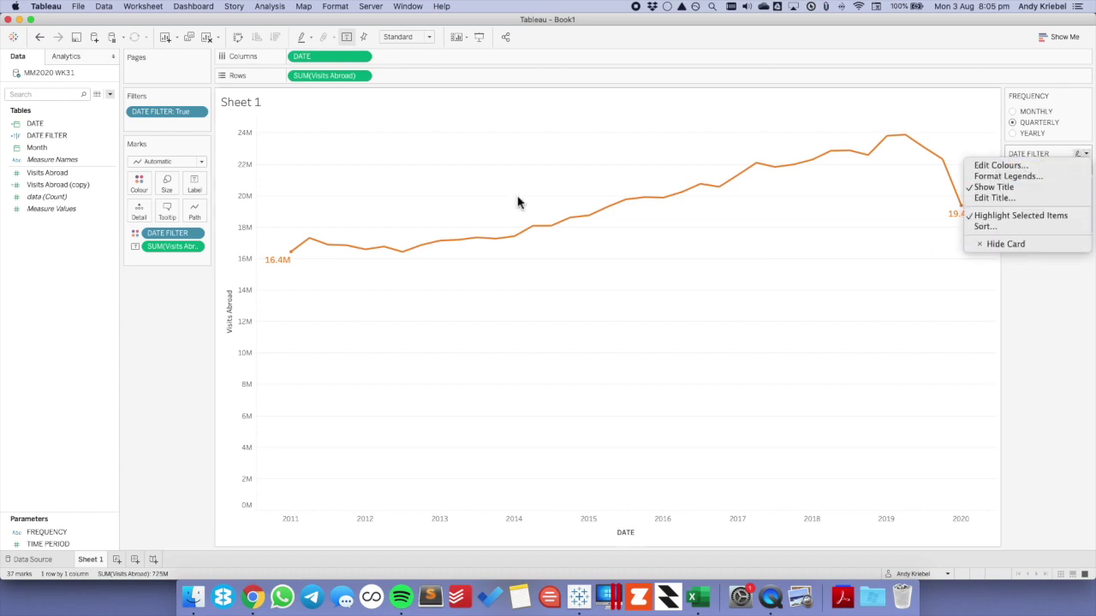
{"action": "left_click_drag", "start_coordinate": [158, 233], "coordinate": [43, 279]}
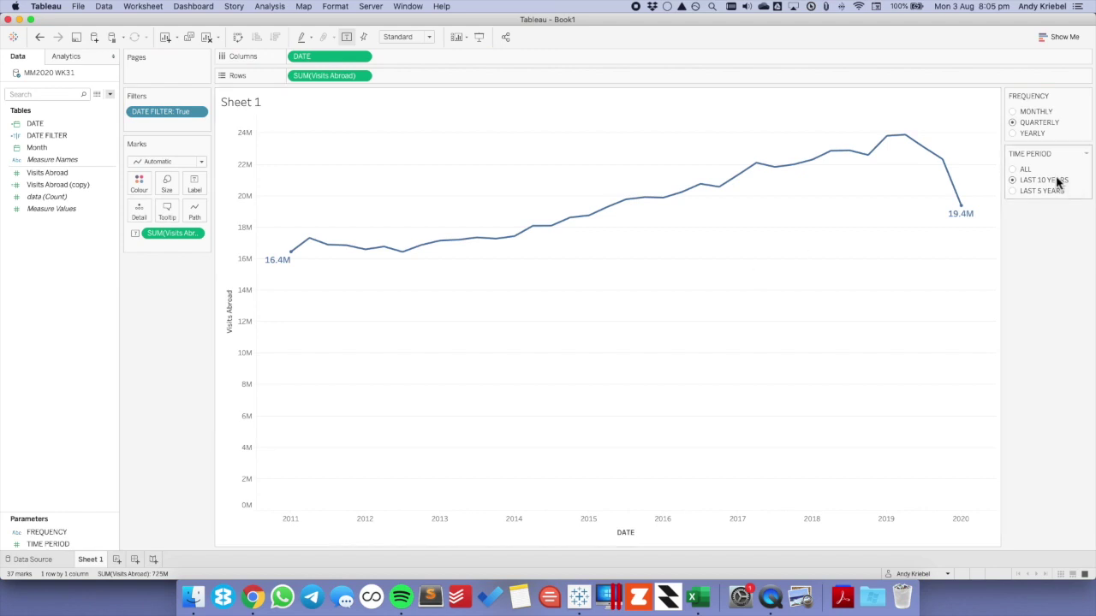
Test the filter by switching TIME PERIOD between ALL, LAST 5 YEARS and LAST 10 YEARS, ending on ALL.
{"action": "left_click", "coordinate": [1014, 170]}
{"action": "left_click", "coordinate": [1015, 191]}
{"action": "left_click", "coordinate": [1015, 180]}
{"action": "left_click", "coordinate": [1014, 168]}
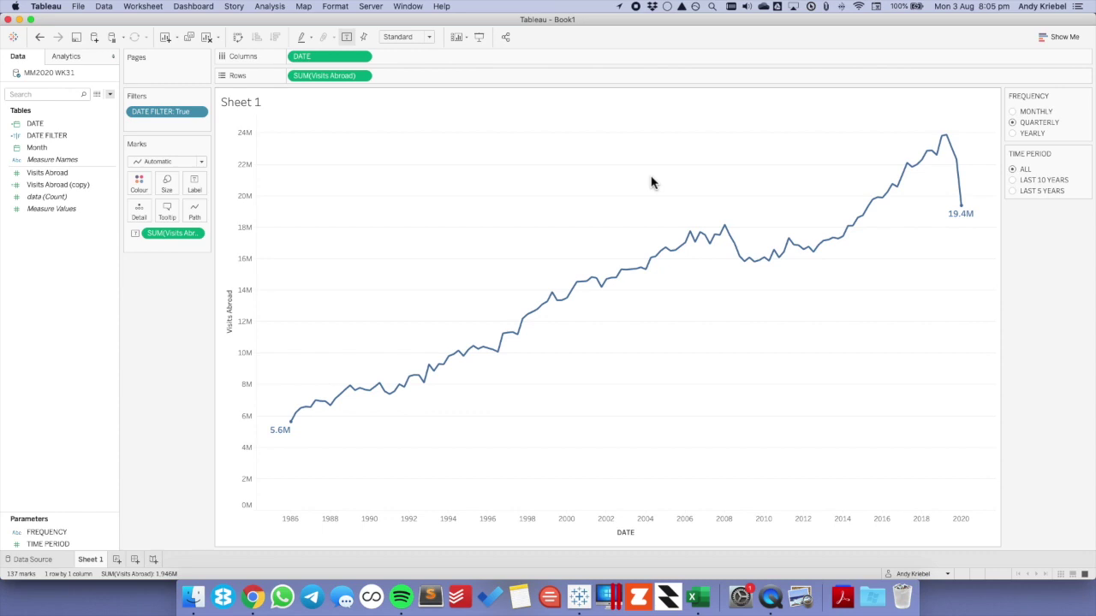
Check the vertical hover line on the ONS chart in Chrome, return to Tableau and select a point on the line.
{"action": "key", "text": "ctrl+Left"}
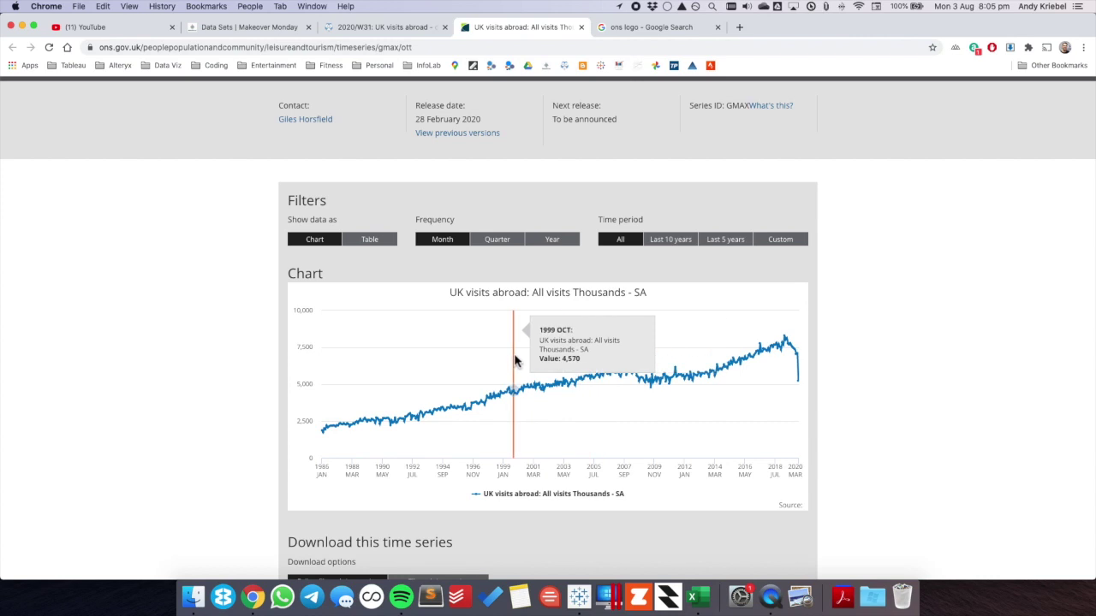
{"action": "key", "text": "super+Tab"}
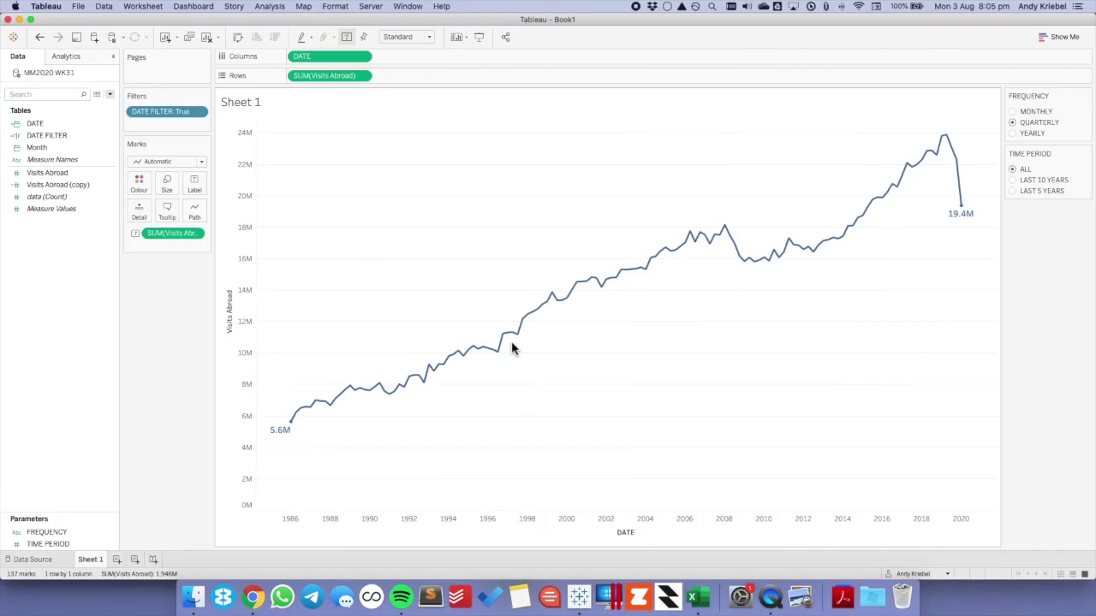
{"action": "left_click", "coordinate": [604, 295]}
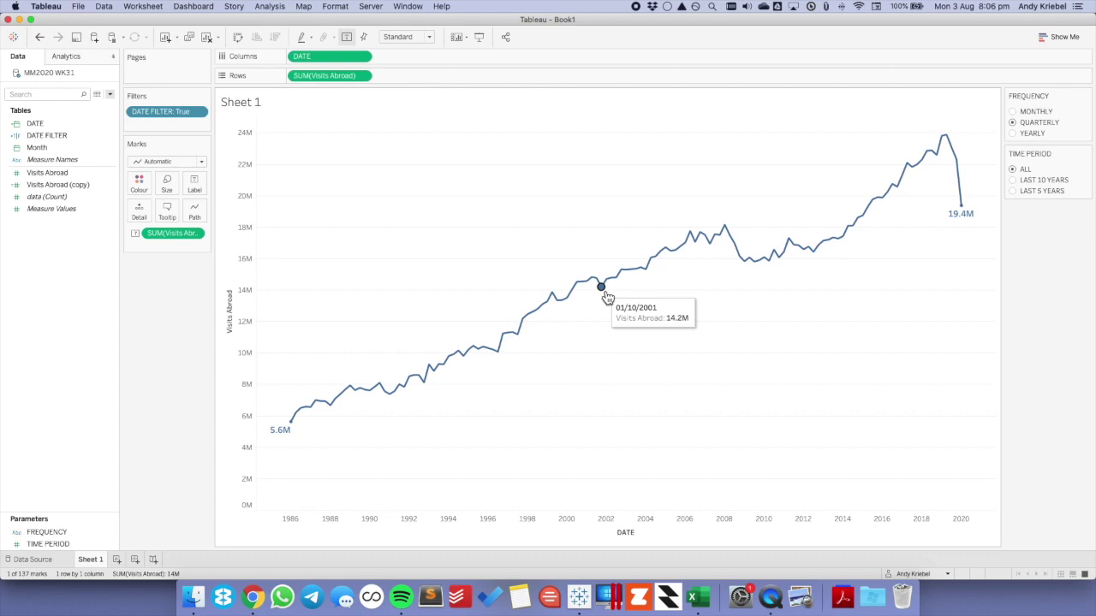
Create a parameter named DATE PARAMETER with the Date data type and show its control on the sheet.
{"action": "right_click", "coordinate": [70, 277]}
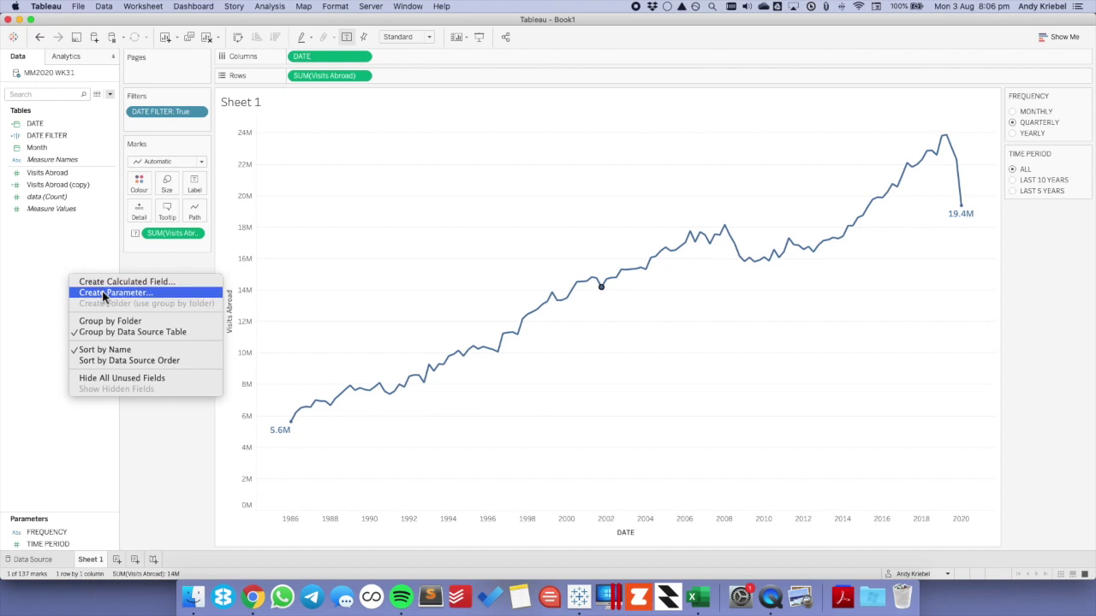
{"action": "left_click", "coordinate": [103, 293]}
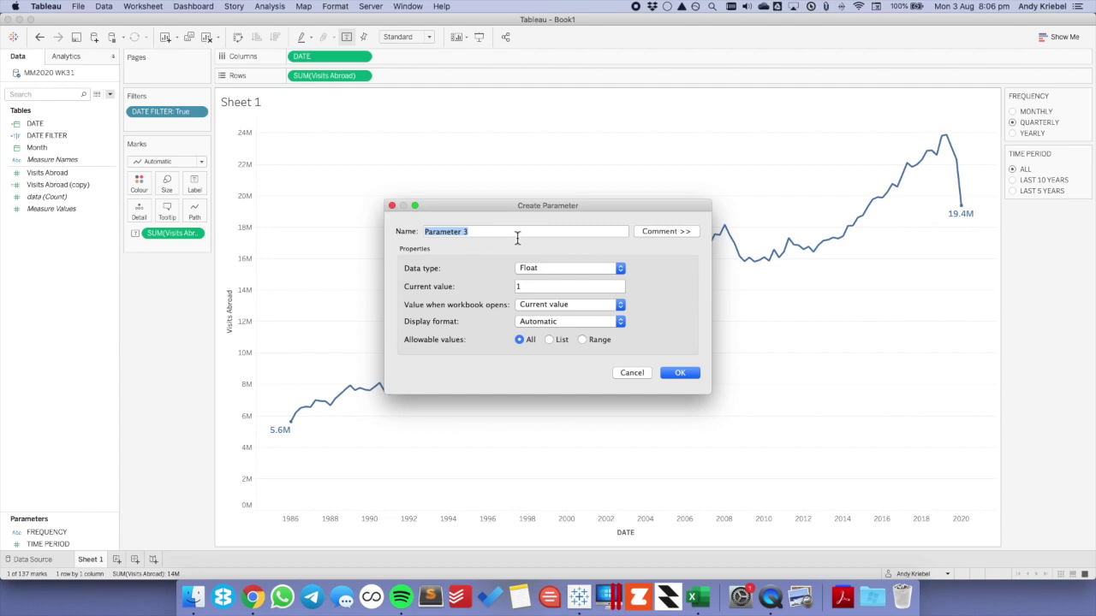
{"action": "type", "text": "DATE PARAMETER"}
{"action": "left_click", "coordinate": [570, 269]}
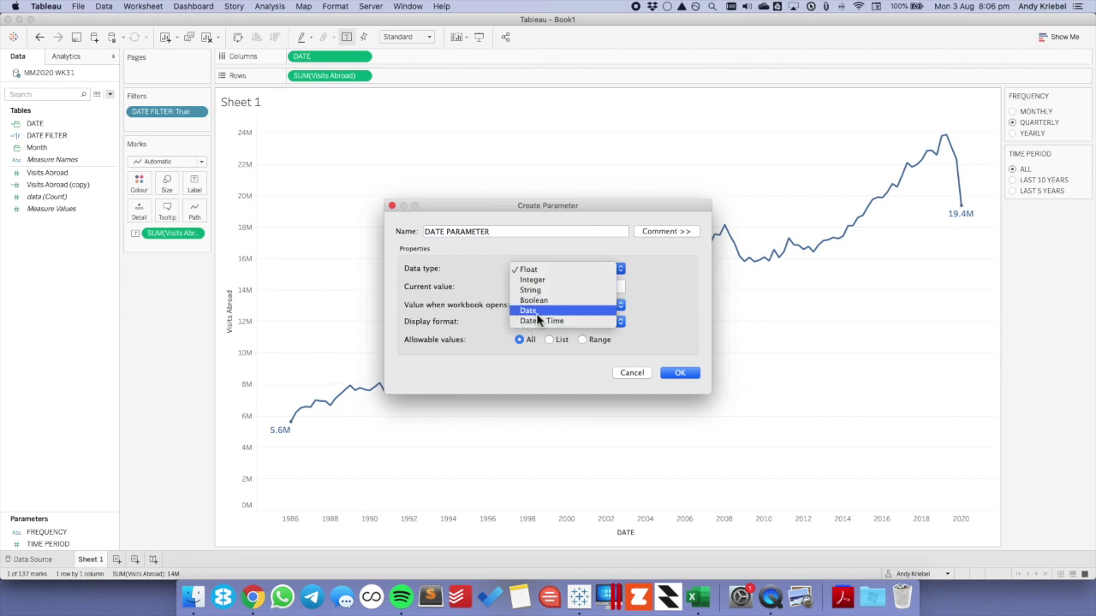
{"action": "left_click", "coordinate": [537, 311]}
{"action": "left_click", "coordinate": [680, 372]}
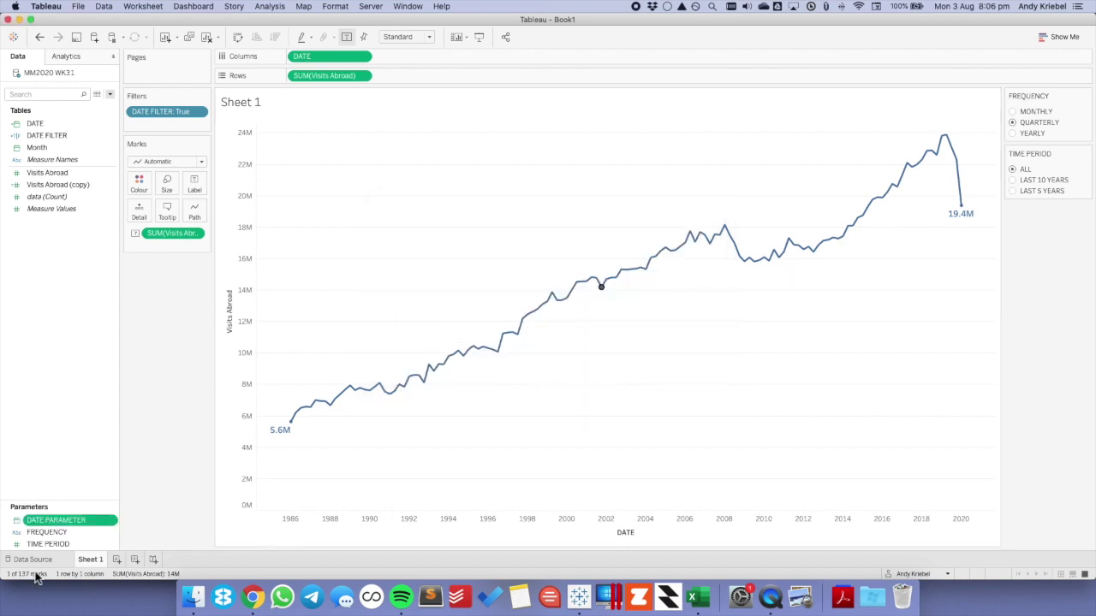
{"action": "right_click", "coordinate": [71, 521]}
{"action": "left_click", "coordinate": [114, 340]}
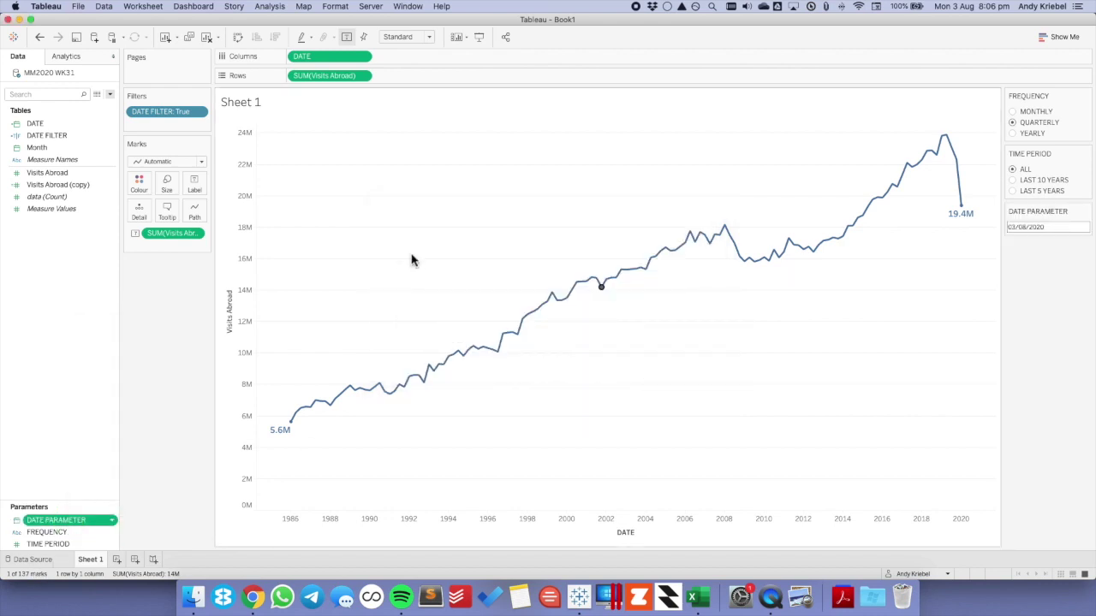
Add a change parameter action to the worksheet and name it UPDATE DATE PARAMETER.
{"action": "left_click", "coordinate": [158, 6]}
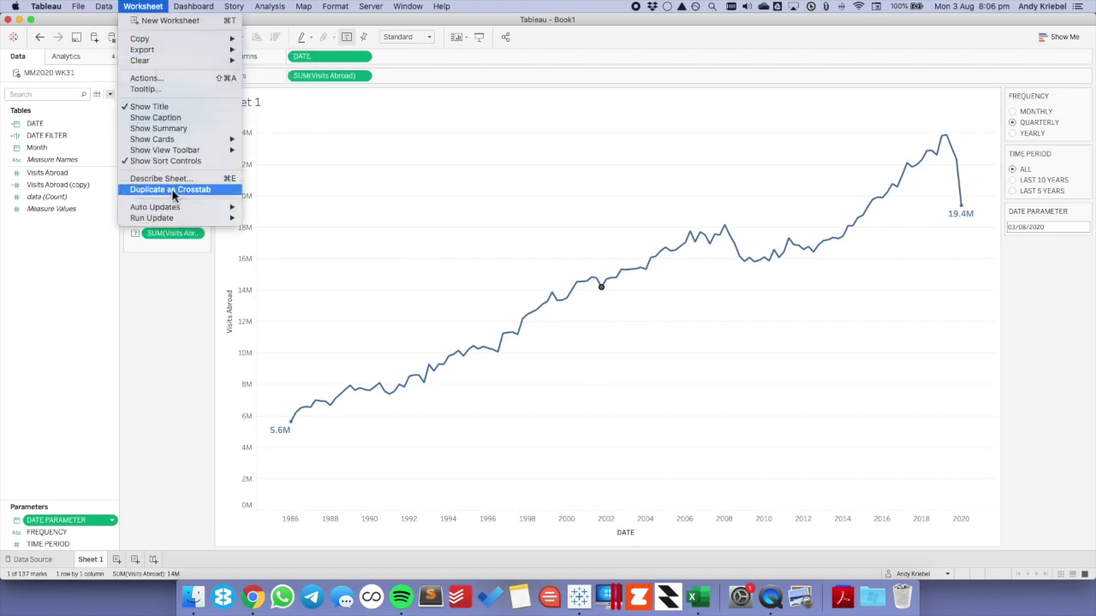
{"action": "left_click", "coordinate": [152, 79]}
{"action": "left_click", "coordinate": [428, 356]}
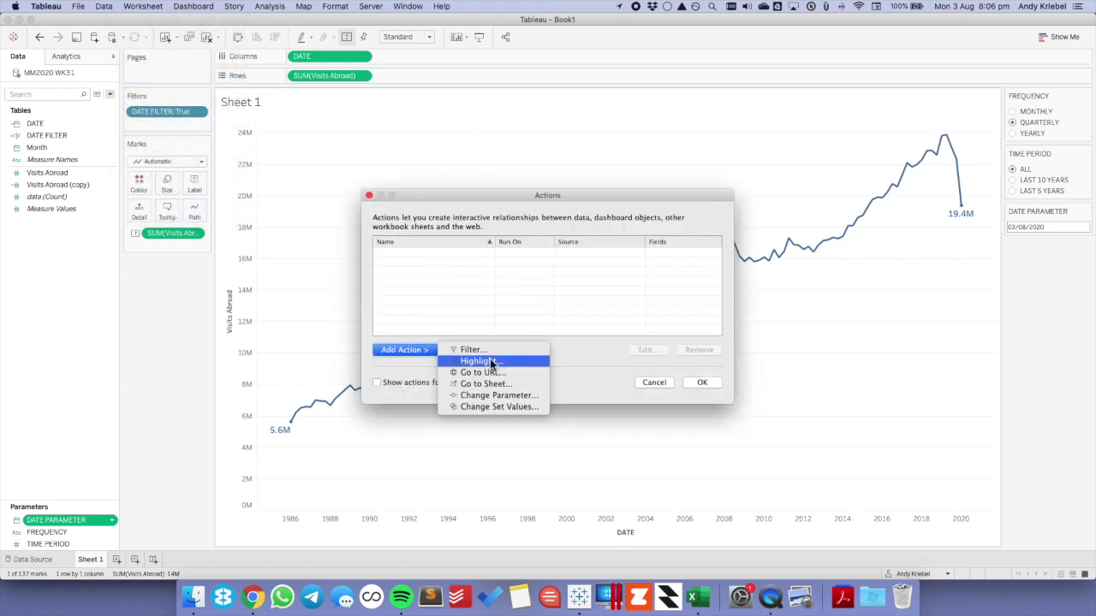
{"action": "left_click", "coordinate": [493, 402]}
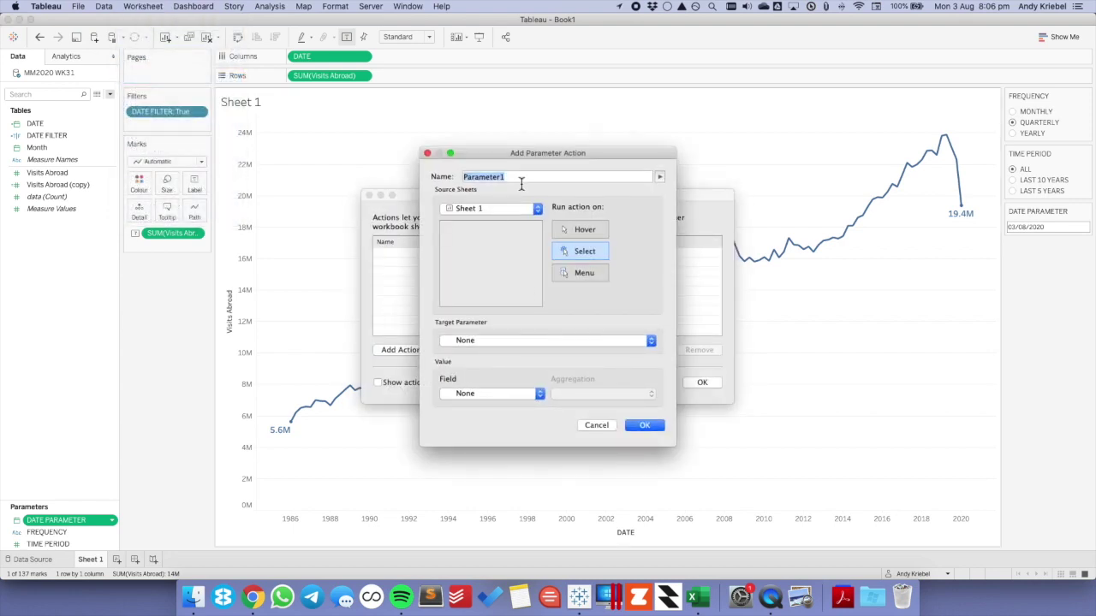
{"action": "type", "text": "UPDATE DATE PARAMETER"}
Target the action at DATE PARAMETER with the DATE field as its value, and save the worksheet actions.
{"action": "left_click", "coordinate": [499, 340]}
{"action": "left_click", "coordinate": [480, 354]}
{"action": "left_click", "coordinate": [473, 396]}
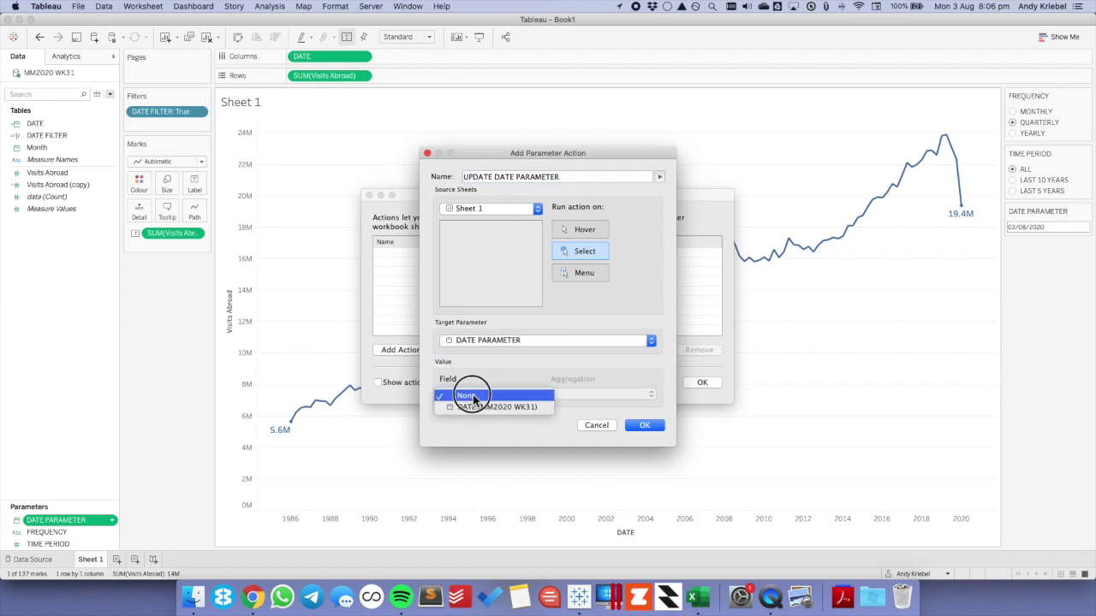
{"action": "left_click", "coordinate": [492, 407]}
{"action": "left_click", "coordinate": [647, 428]}
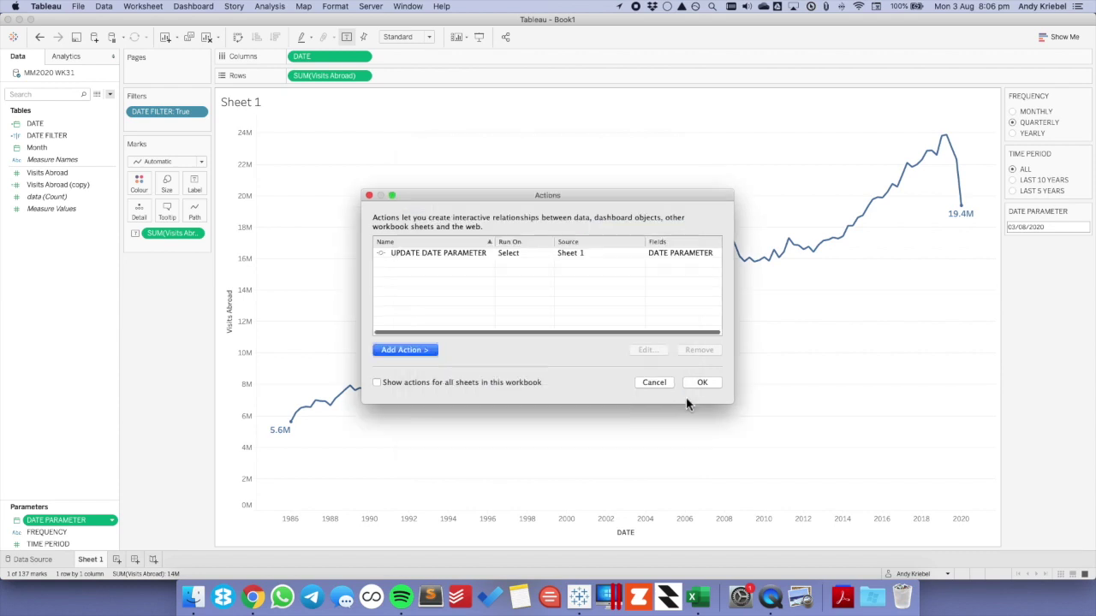
{"action": "left_click", "coordinate": [700, 381]}
Test the parameter action by selecting points on the line at the 2008 peak, the 2019 peak and early 2004.
{"action": "left_click", "coordinate": [724, 228]}
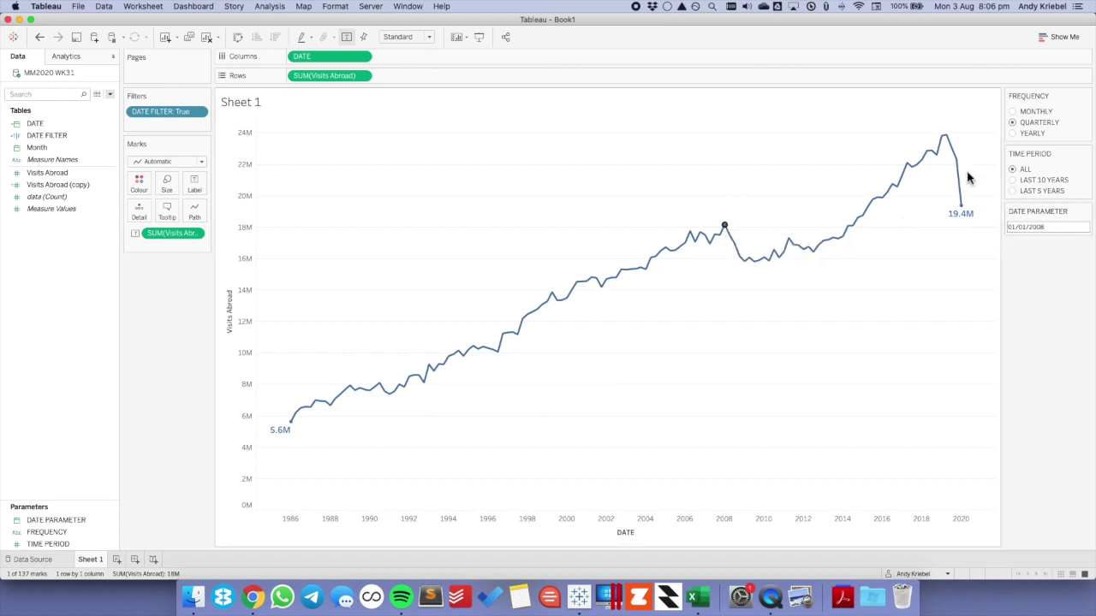
{"action": "left_click", "coordinate": [946, 137]}
{"action": "left_click", "coordinate": [648, 274]}
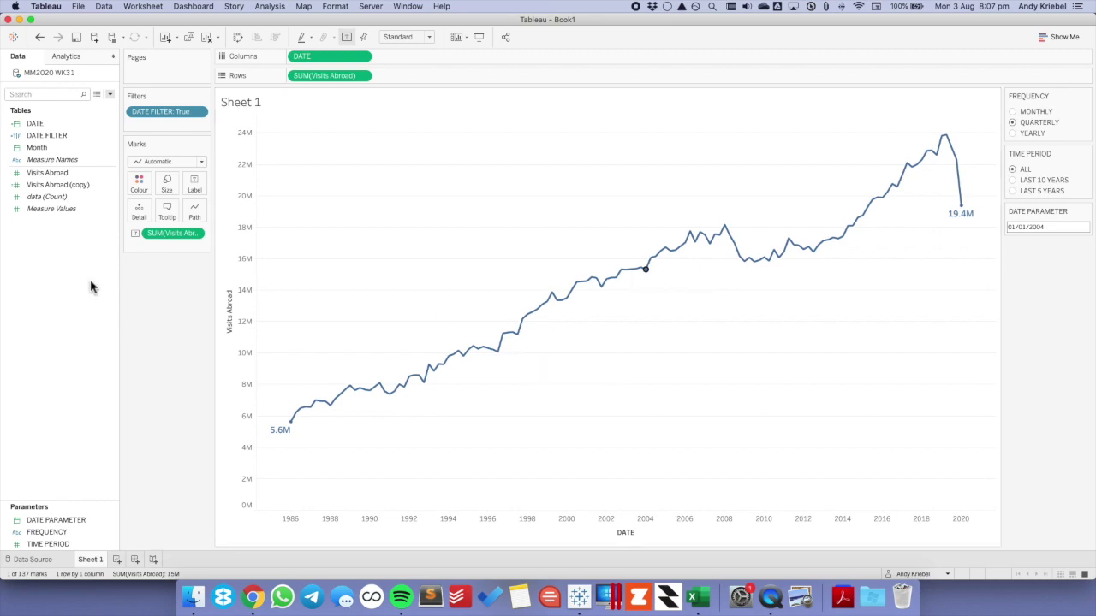
Add a reference line to the DATE axis for the entire table with DATE PARAMETER as its value.
{"action": "left_click", "coordinate": [67, 56]}
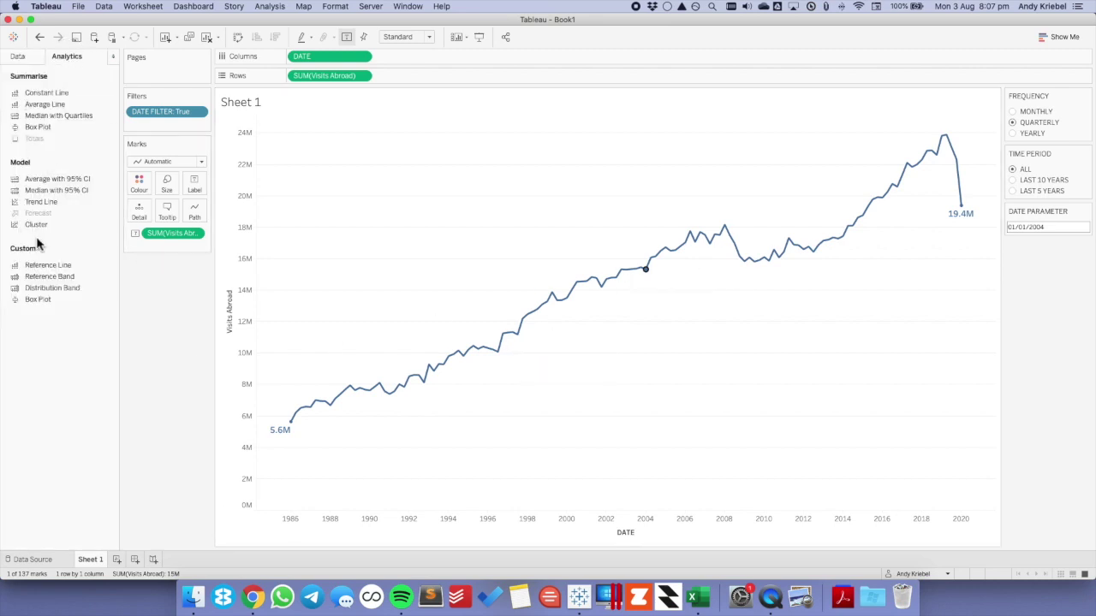
{"action": "left_click_drag", "start_coordinate": [73, 265], "coordinate": [321, 162]}
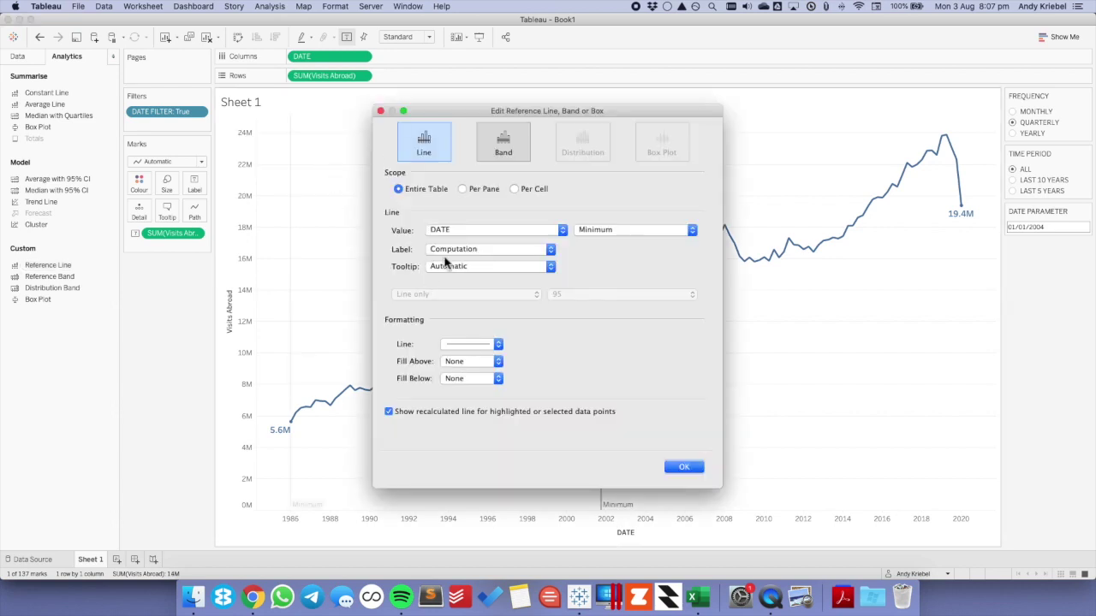
{"action": "left_click", "coordinate": [673, 231]}
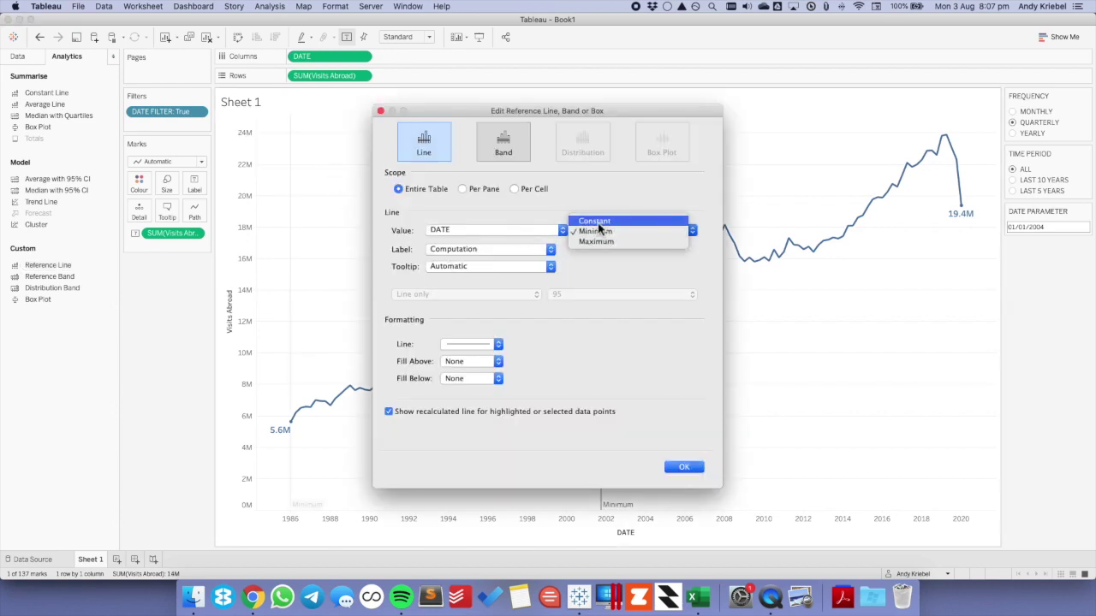
{"action": "left_click", "coordinate": [598, 235]}
{"action": "left_click", "coordinate": [472, 228]}
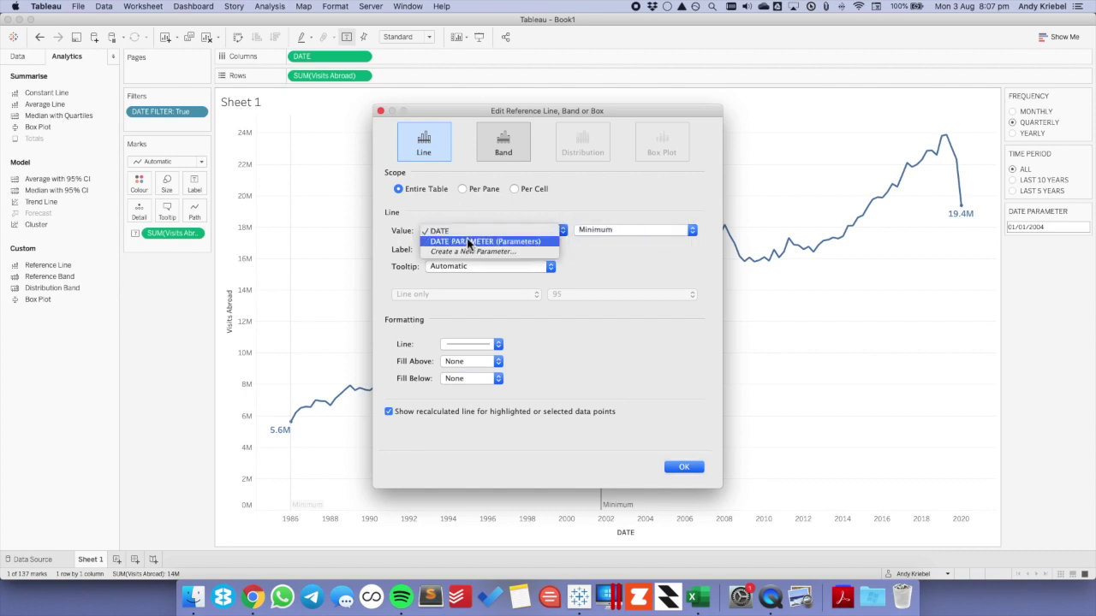
{"action": "left_click", "coordinate": [485, 241]}
Format the reference line as a dark grey dashed line and save it.
{"action": "left_click", "coordinate": [470, 344]}
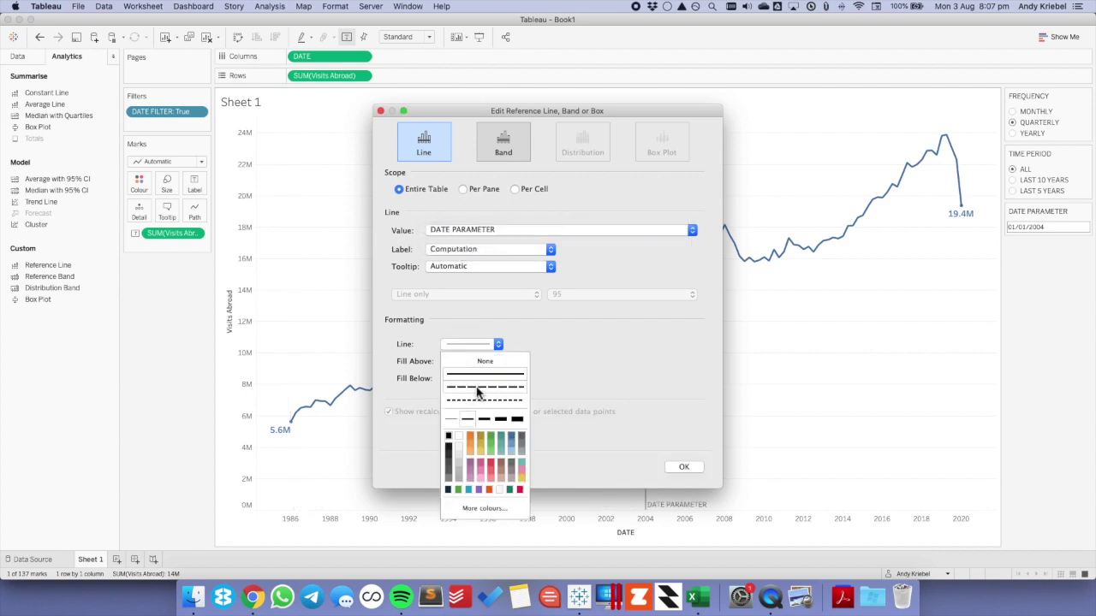
{"action": "left_click", "coordinate": [480, 398]}
{"action": "left_click", "coordinate": [448, 462]}
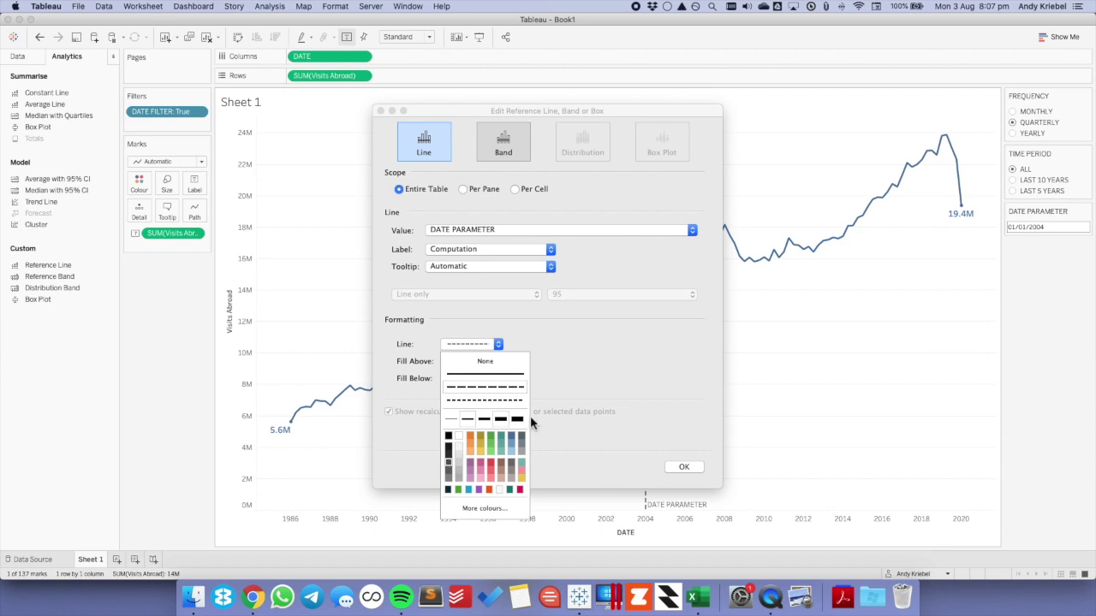
{"action": "left_click", "coordinate": [579, 387]}
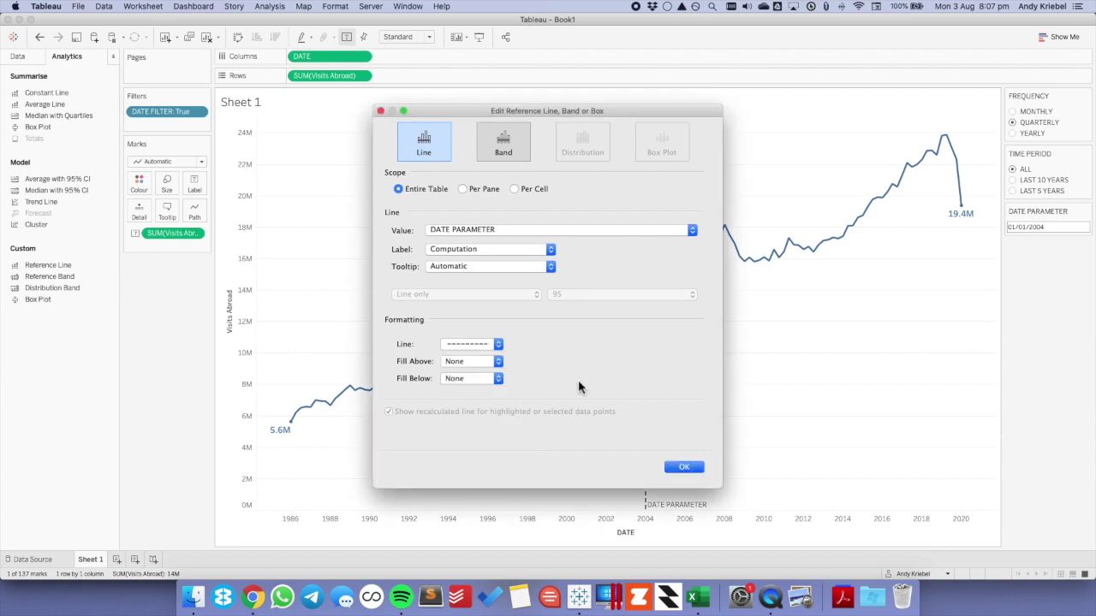
{"action": "left_click", "coordinate": [686, 467]}
Test the reference line by selecting the 2008 peak and the late 2001 point on the line, and clear the selection.
{"action": "left_click", "coordinate": [664, 365]}
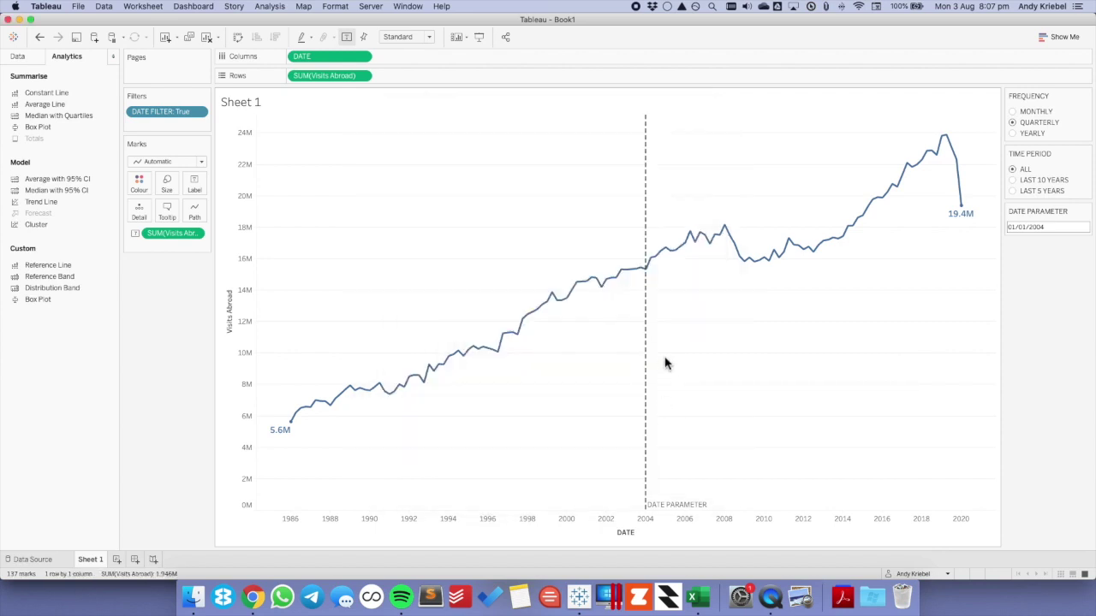
{"action": "left_click", "coordinate": [724, 227]}
{"action": "left_click", "coordinate": [631, 269]}
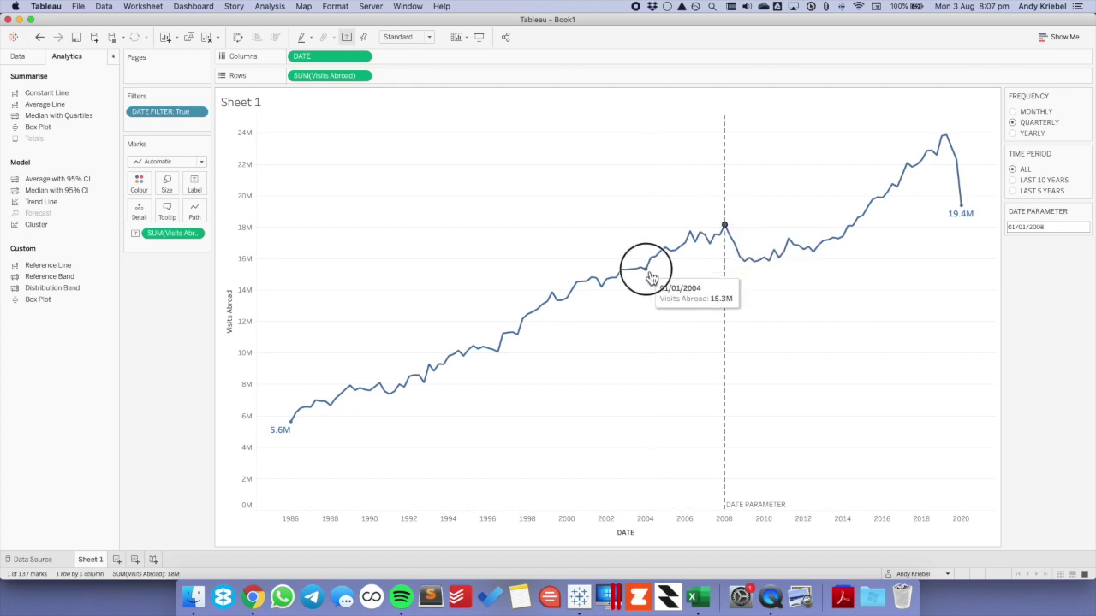
{"action": "left_click", "coordinate": [601, 287]}
{"action": "left_click", "coordinate": [540, 246]}
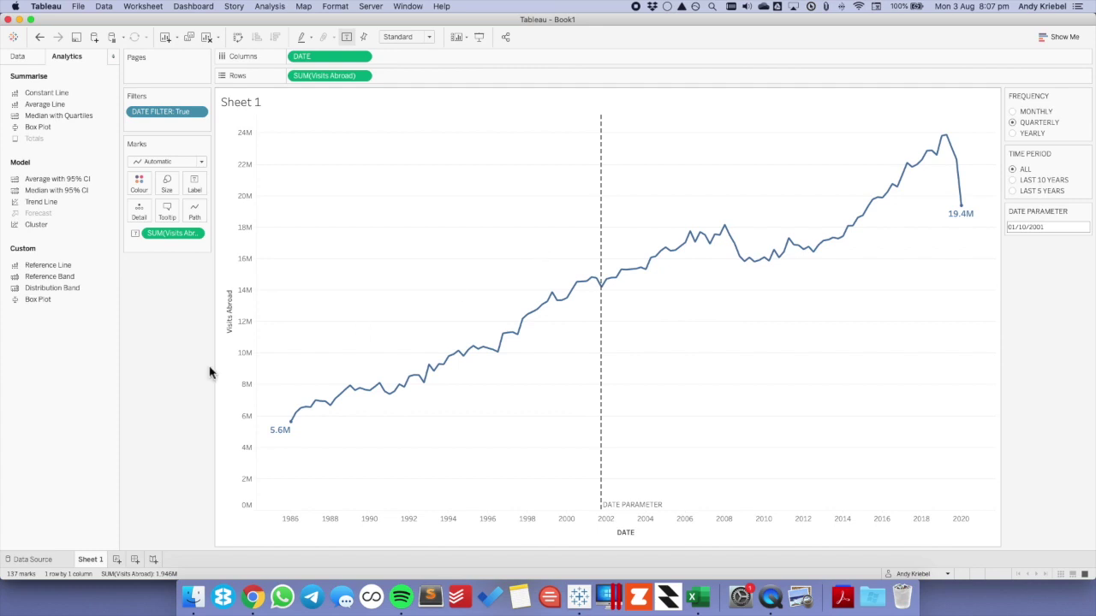
Start a new calculated field named SELECTED DATE VISITS.
{"action": "left_click", "coordinate": [19, 57]}
{"action": "right_click", "coordinate": [60, 299]}
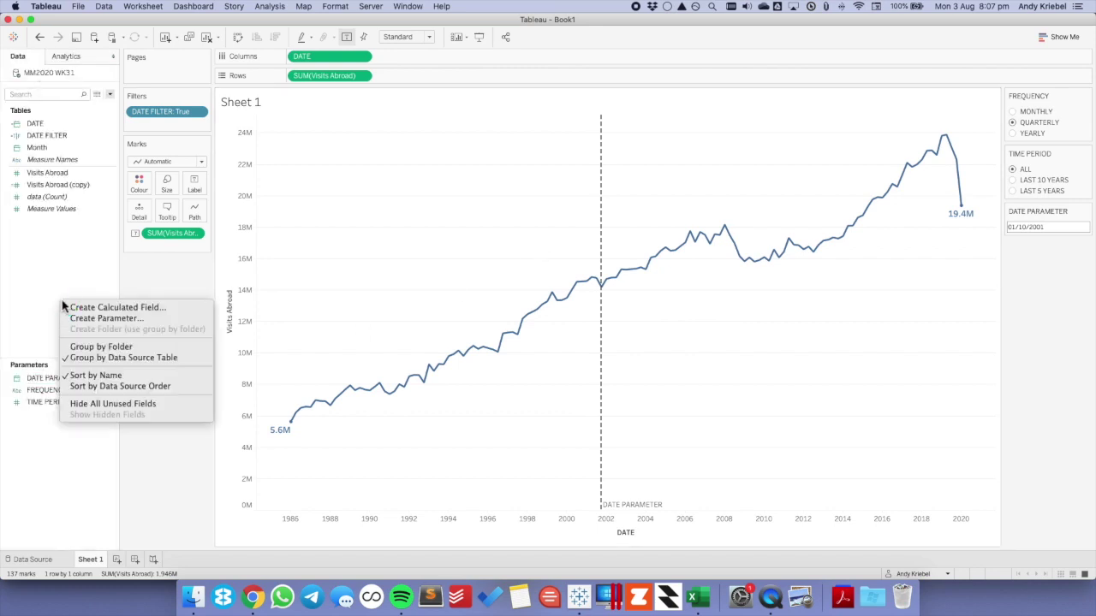
{"action": "left_click", "coordinate": [424, 287]}
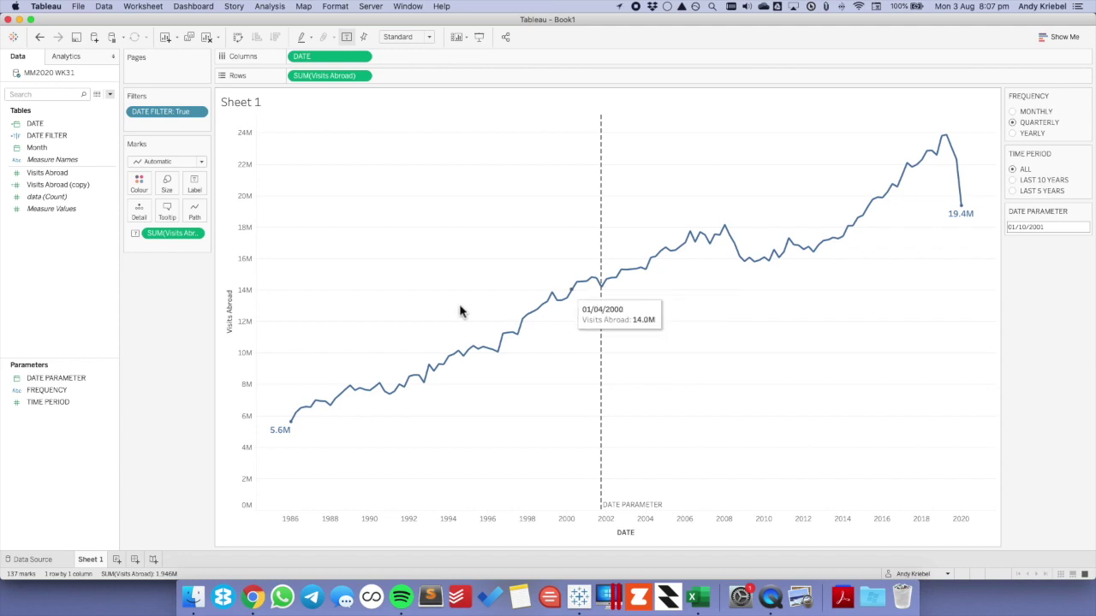
{"action": "right_click", "coordinate": [49, 295]}
{"action": "left_click", "coordinate": [82, 300]}
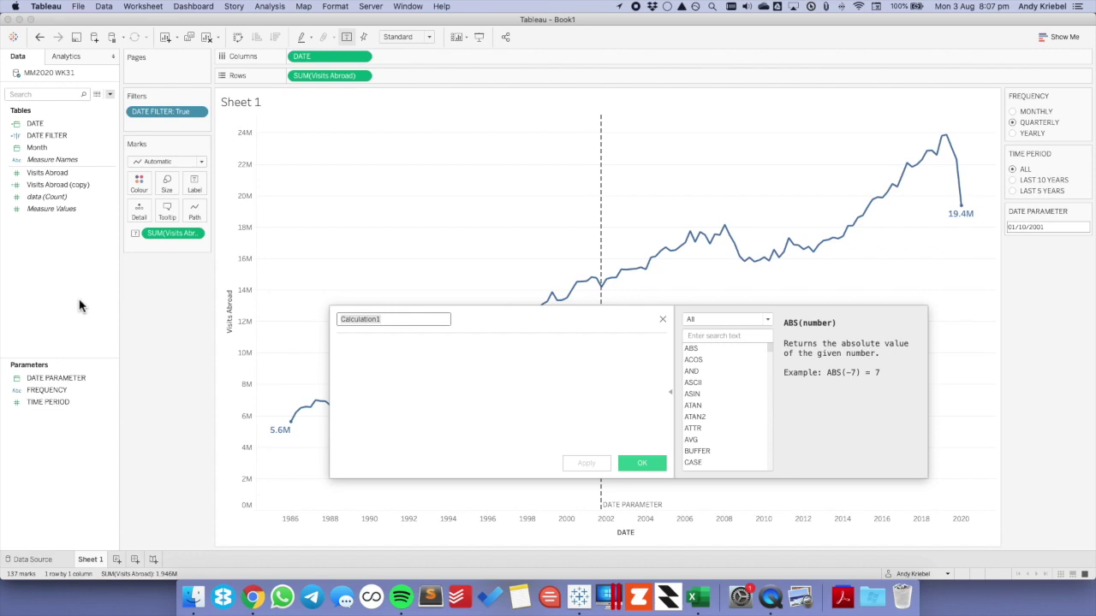
{"action": "type", "text": "DATE OF"}
{"action": "key", "text": "super+a"}
{"action": "type", "text": "S"}
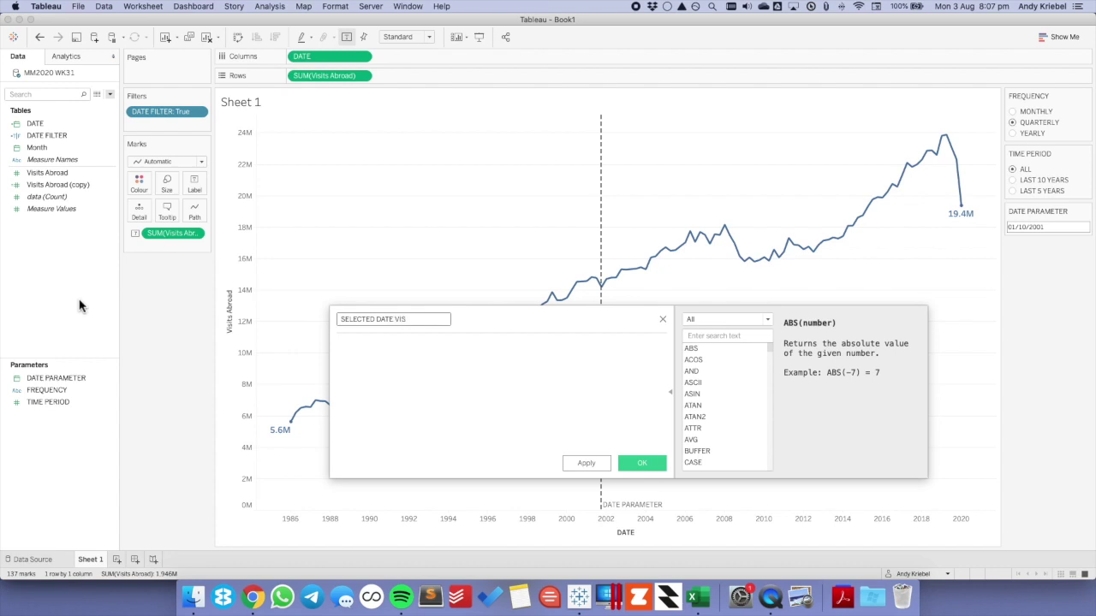
{"action": "key", "text": "Tab"}
Enter the formula IF [DATE PARAMETER]=[DATE] THEN [Visits Abroad] END and save the calculated field.
{"action": "type", "text": "IF"}
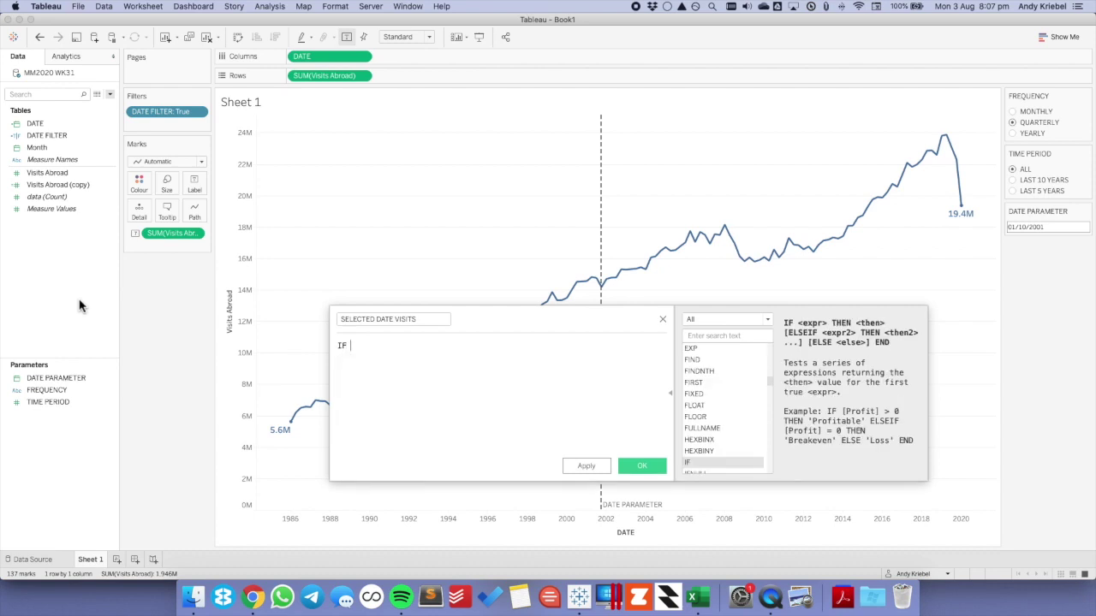
{"action": "type", "text": " PAR"}
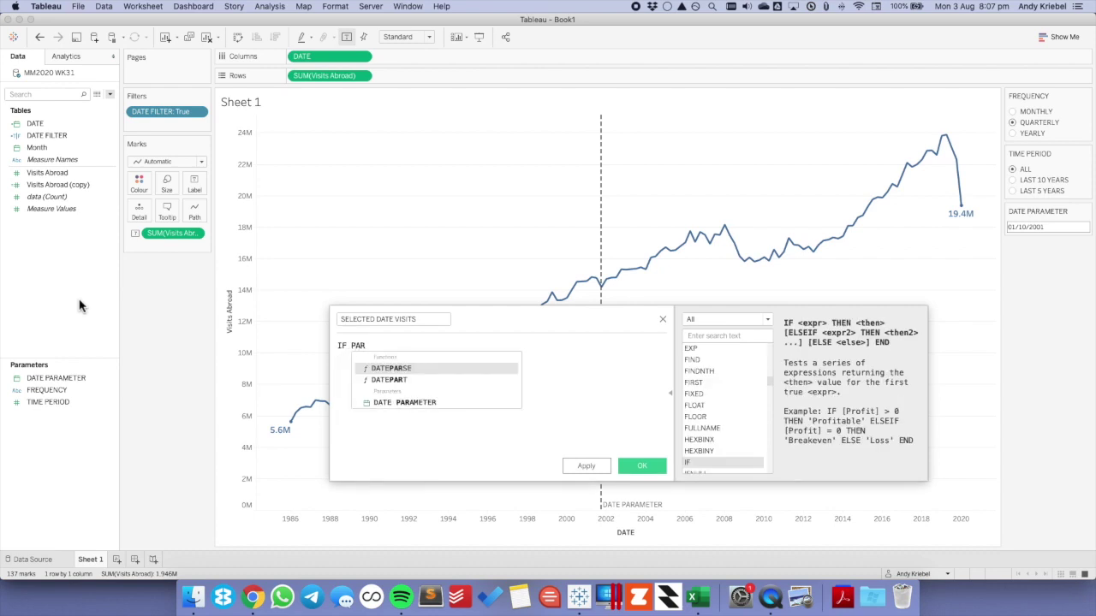
{"action": "key", "text": "Down"}
{"action": "key", "text": "Down"}
{"action": "key", "text": "Return"}
{"action": "type", "text": "=DAT"}
{"action": "key", "text": "Return"}
{"action": "type", "text": "THEN VIS"}
{"action": "key", "text": "Return"}
{"action": "key", "text": "Return"}
{"action": "type", "text": "END"}
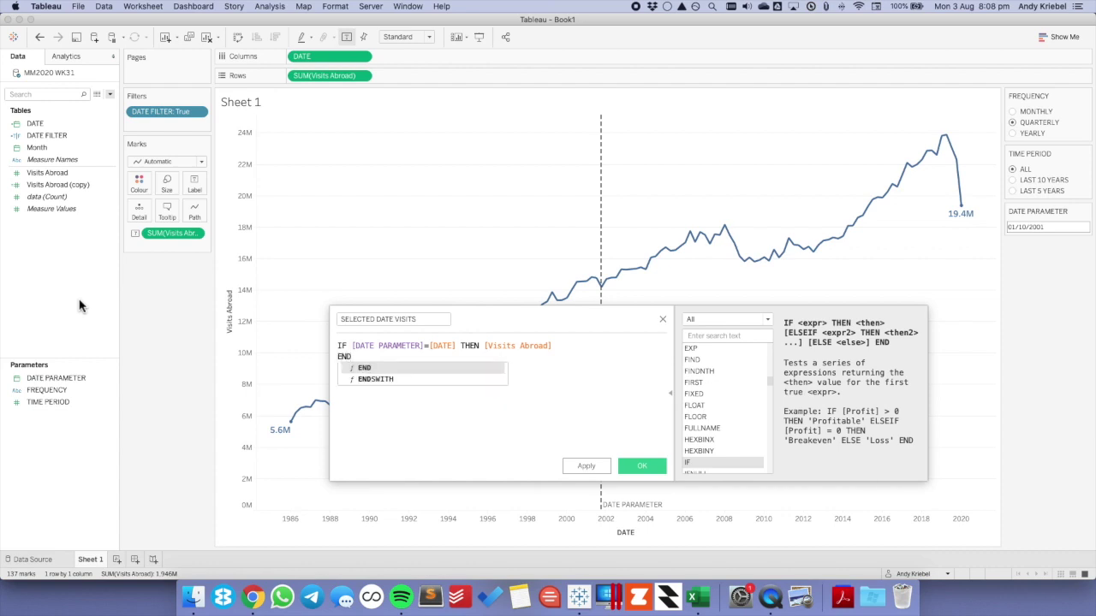
{"action": "key", "text": "Return"}
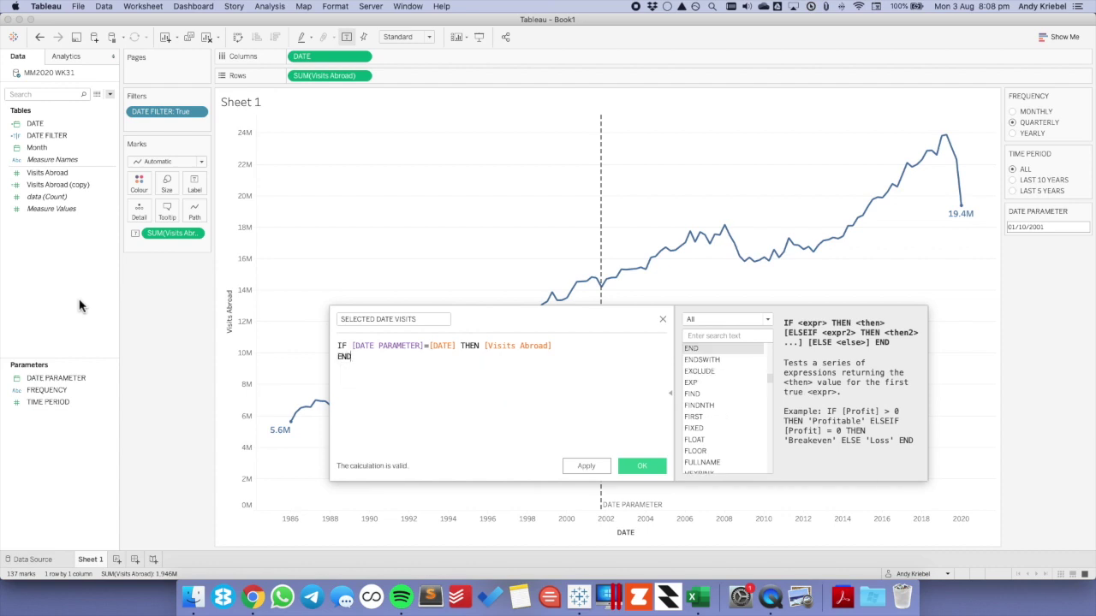
{"action": "left_click", "coordinate": [643, 467]}
Add SELECTED DATE VISITS to the tooltip and insert SUM(SELECTED DATE VISITS) below the Visits Abroad line of its text.
{"action": "left_click_drag", "start_coordinate": [43, 175], "coordinate": [174, 215]}
{"action": "left_click", "coordinate": [166, 210]}
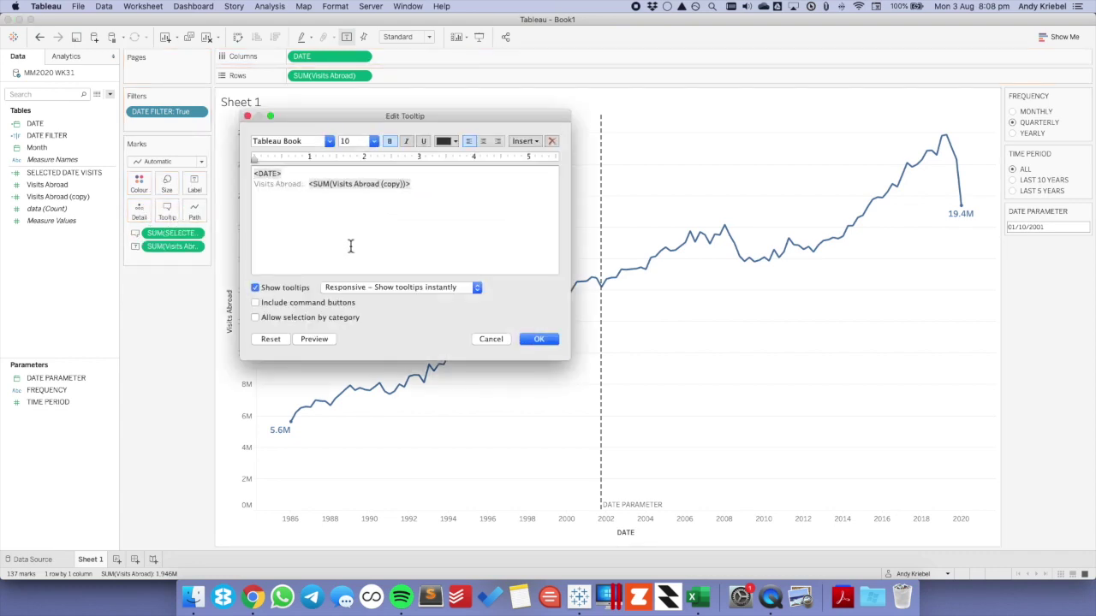
{"action": "left_click", "coordinate": [526, 143]}
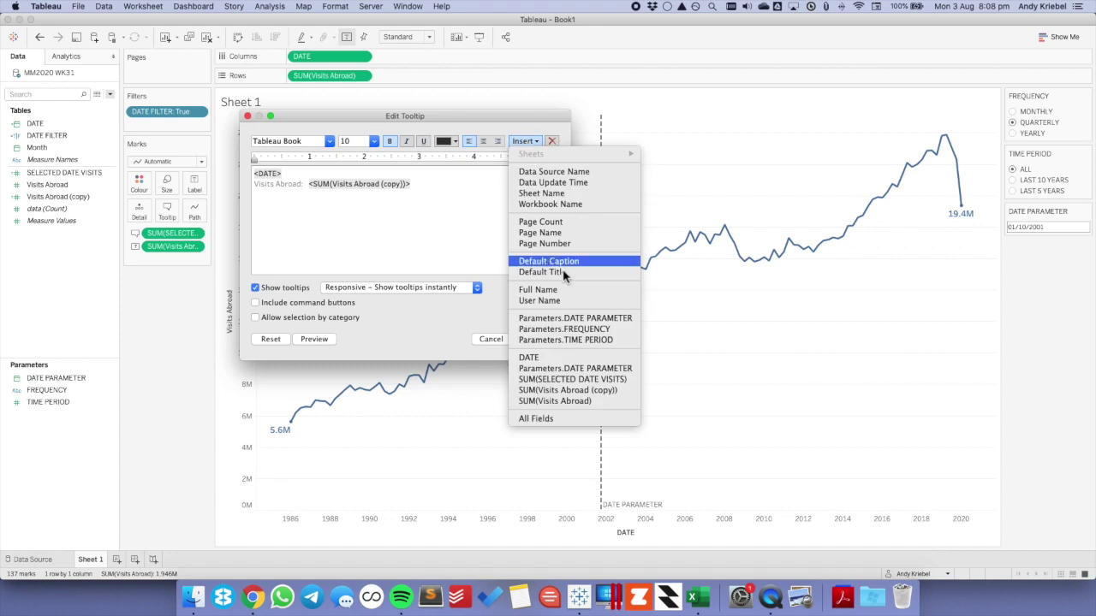
{"action": "left_click", "coordinate": [557, 380]}
{"action": "left_click", "coordinate": [539, 339]}
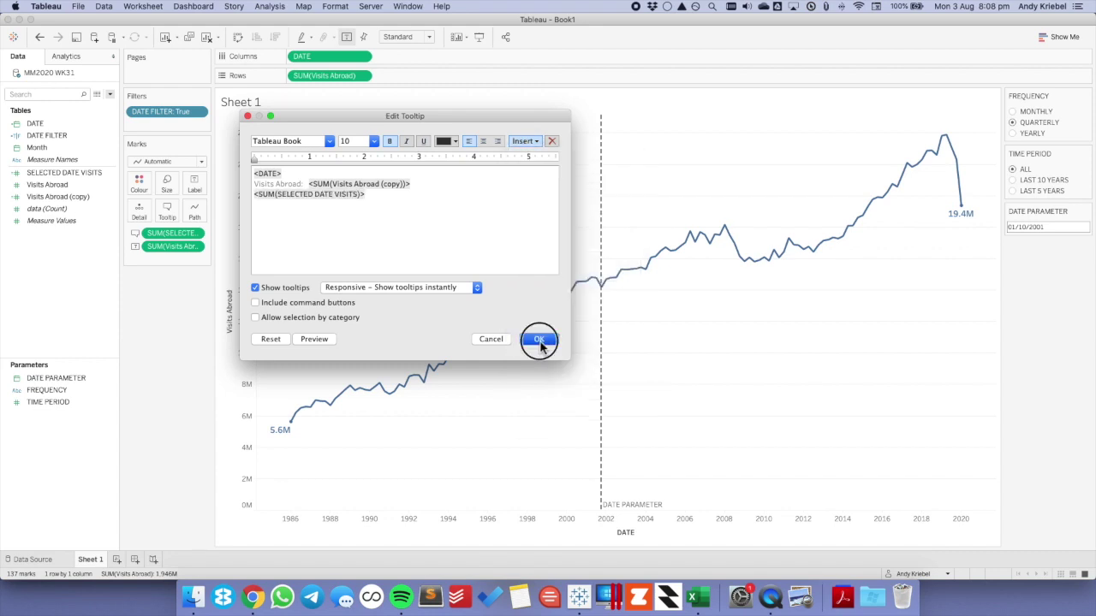
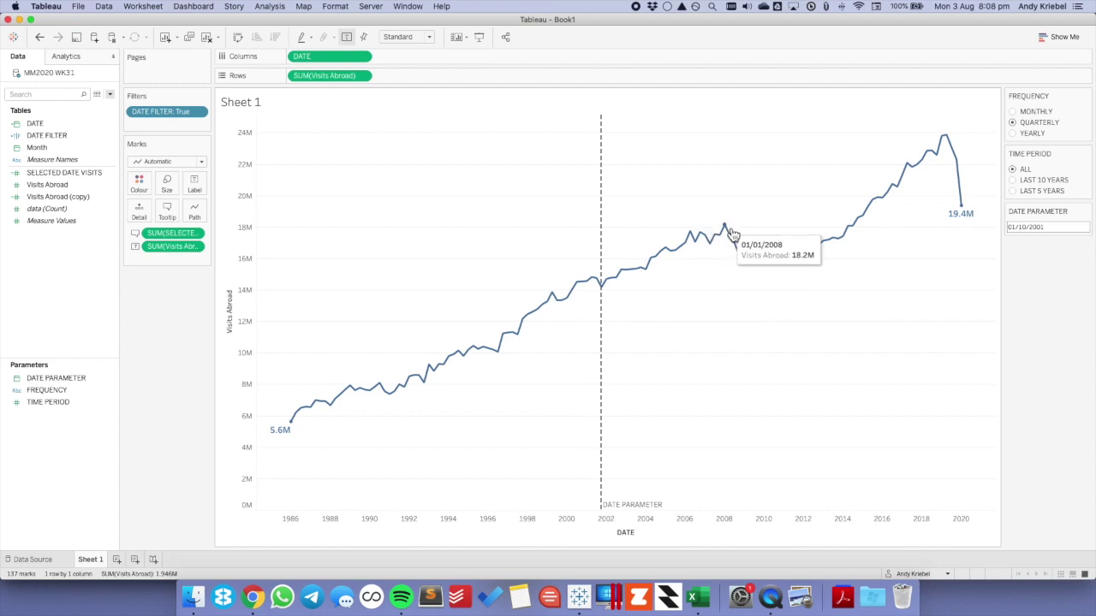
Edit SELECTED DATE VISITS so its IF expression is wrapped in SUM() inside curly braces, and save the calculation.
{"action": "right_click", "coordinate": [56, 173]}
{"action": "left_click", "coordinate": [75, 240]}
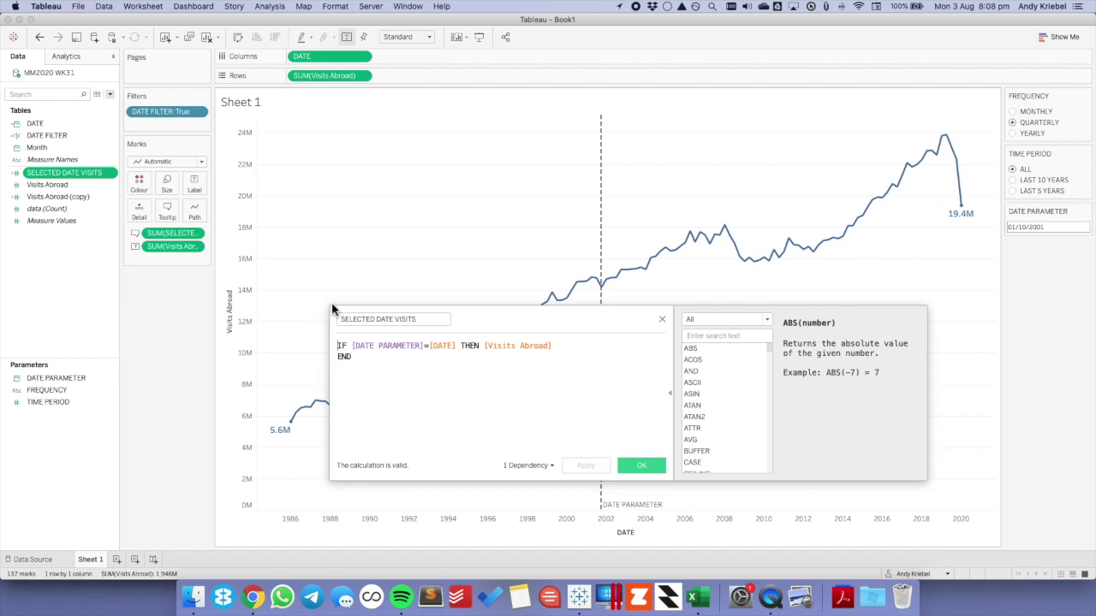
{"action": "key", "text": "Return"}
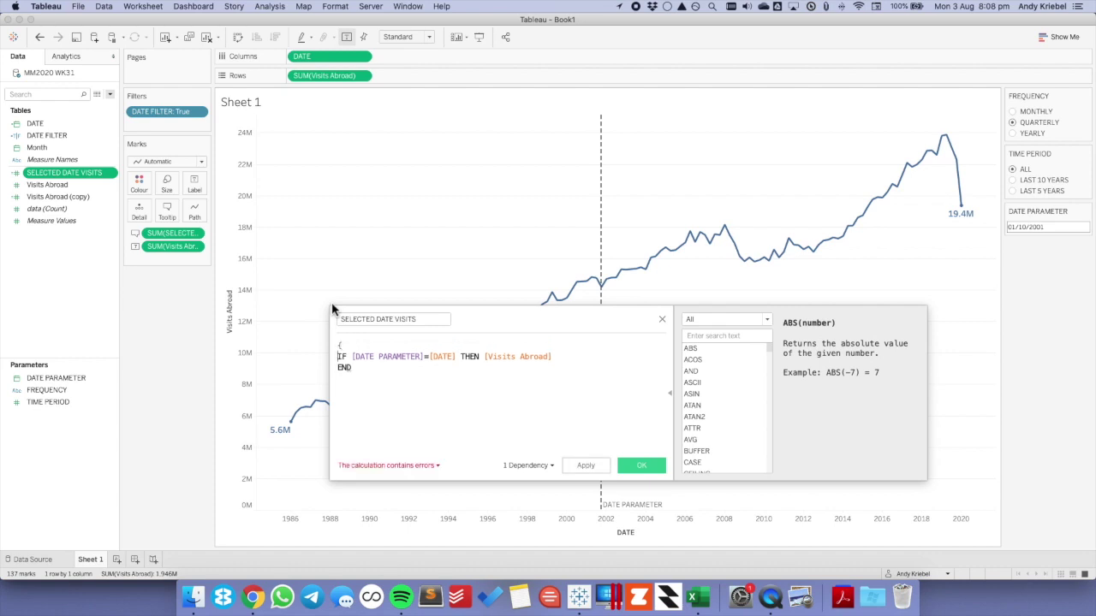
{"action": "type", "text": "SUM("}
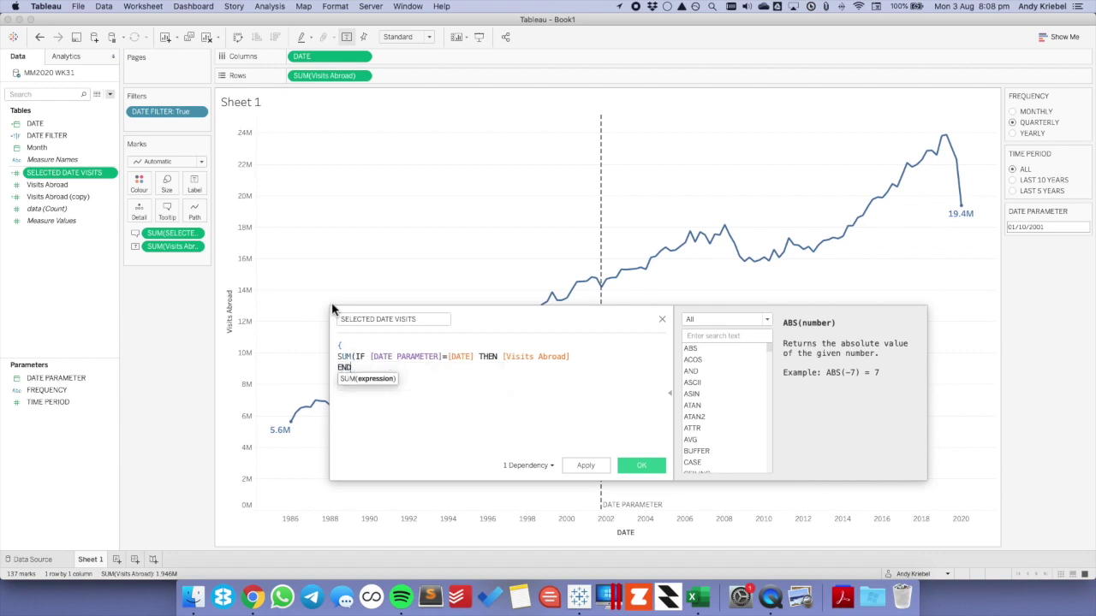
{"action": "type", "text": ")"}
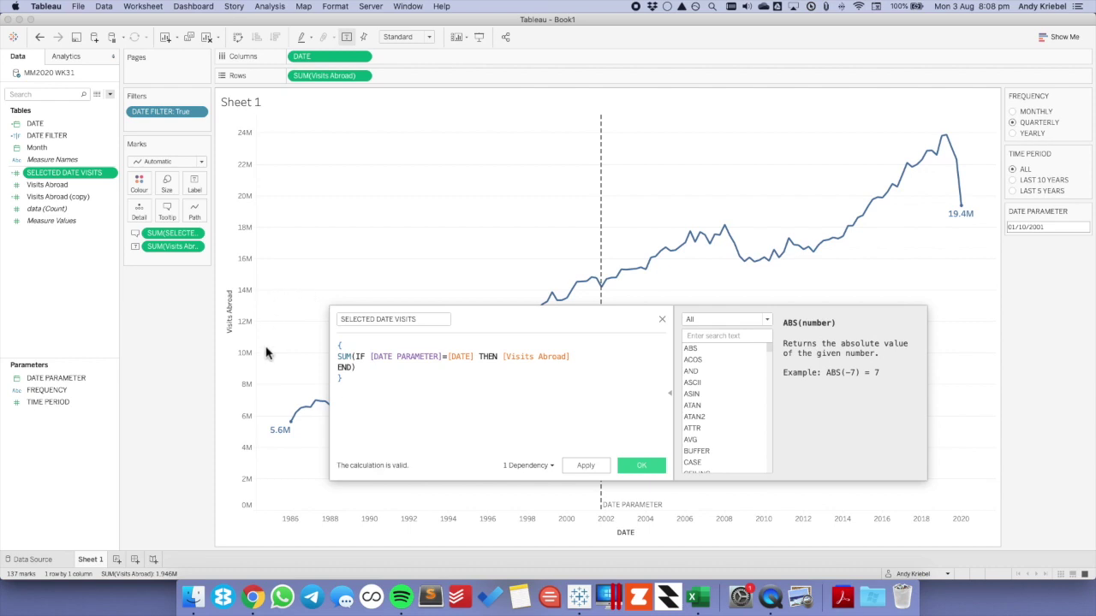
{"action": "left_click", "coordinate": [640, 465]}
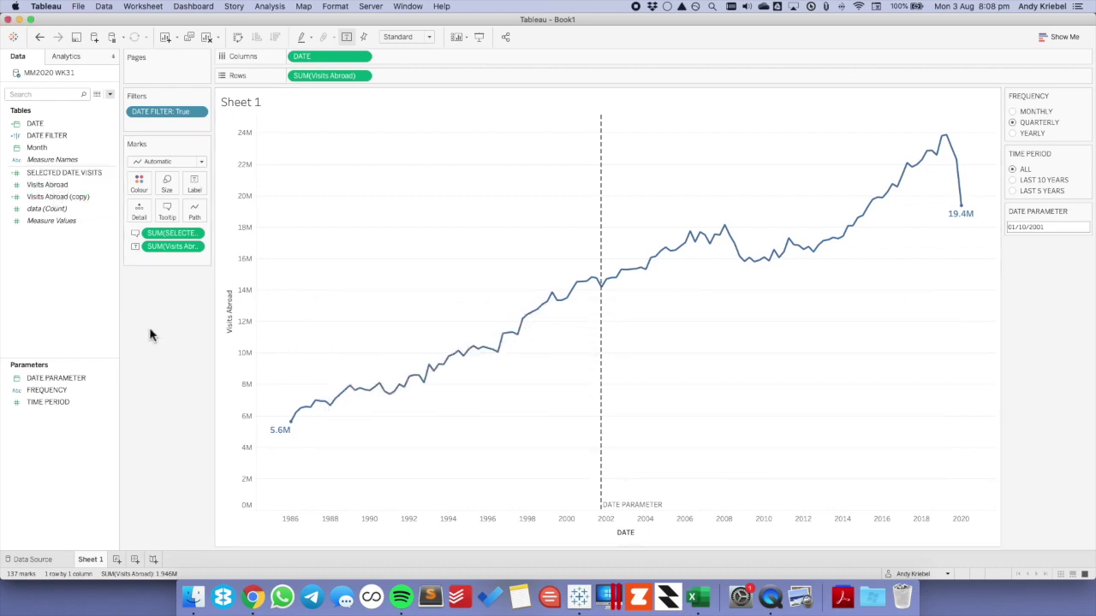
Start a new calculated field named % DIFF FROM SELECTED.
{"action": "right_click", "coordinate": [55, 291]}
{"action": "left_click", "coordinate": [66, 292]}
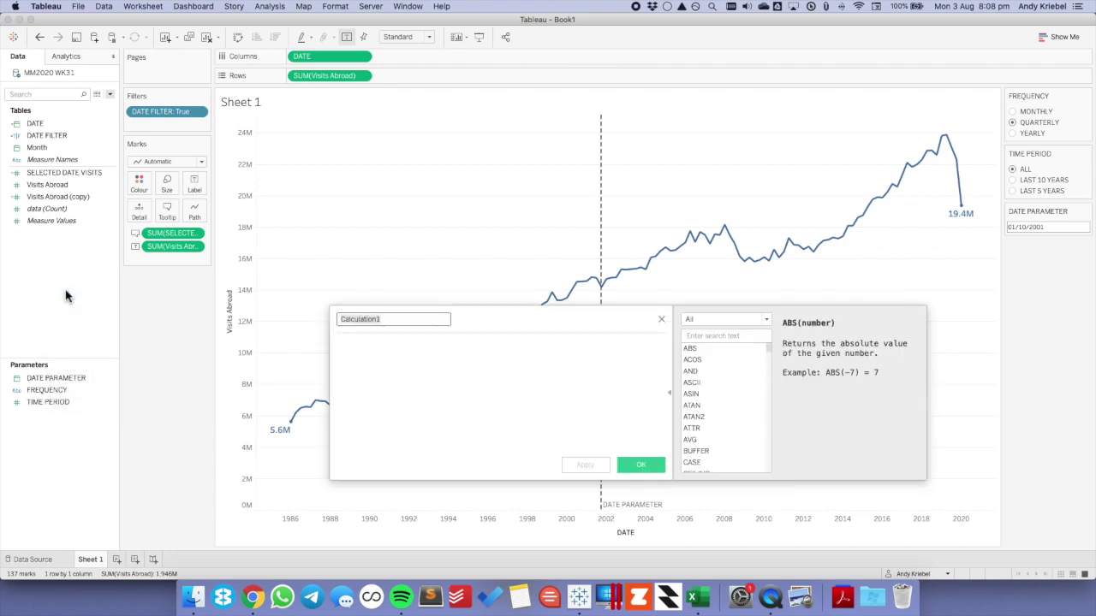
{"action": "type", "text": "SELECTED"}
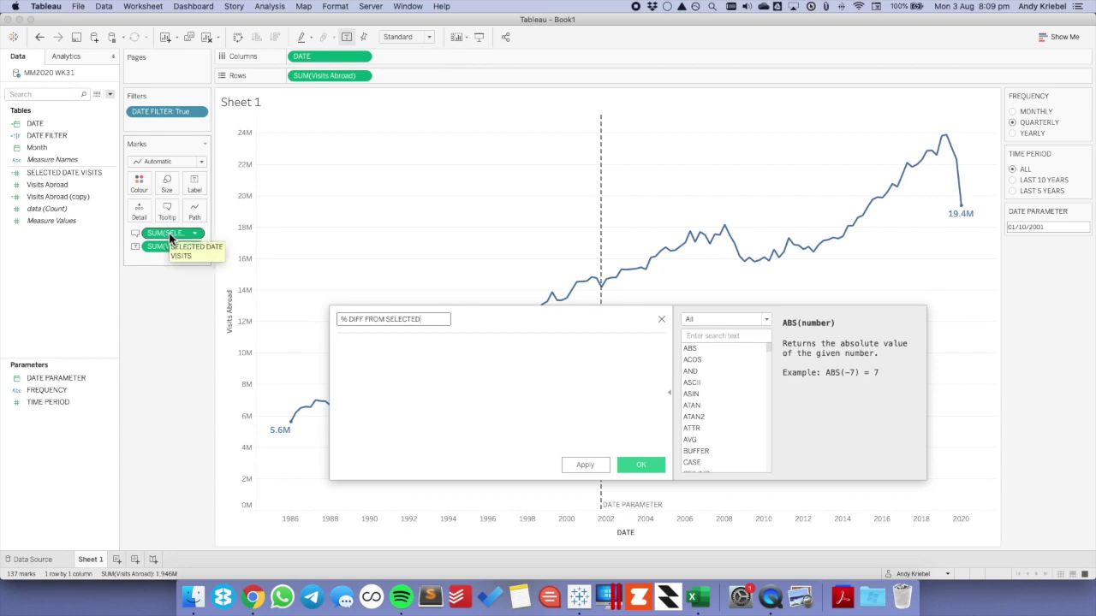
{"action": "left_click_drag", "start_coordinate": [171, 245], "coordinate": [427, 360]}
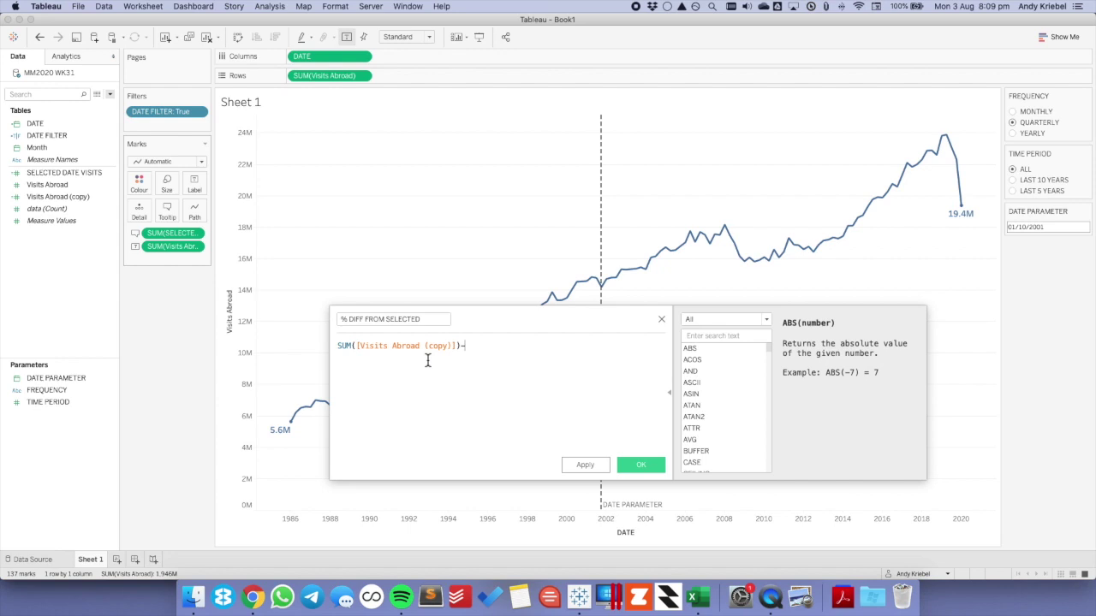
{"action": "left_click_drag", "start_coordinate": [506, 345], "coordinate": [263, 353]}
{"action": "key", "text": "BackSpace"}
Enter the formula for SUM([Visits Abroad])-SUM([SELECTED DATE VISITS]) in parentheses, relative to SUM([SELECTED DATE VISITS]), and save the field.
{"action": "left_click_drag", "start_coordinate": [321, 76], "coordinate": [409, 376]}
{"action": "type", "text": "-"}
{"action": "left_click_drag", "start_coordinate": [172, 233], "coordinate": [482, 363]}
{"action": "key", "text": "Up"}
{"action": "key", "text": "Return"}
{"action": "key", "text": "Up"}
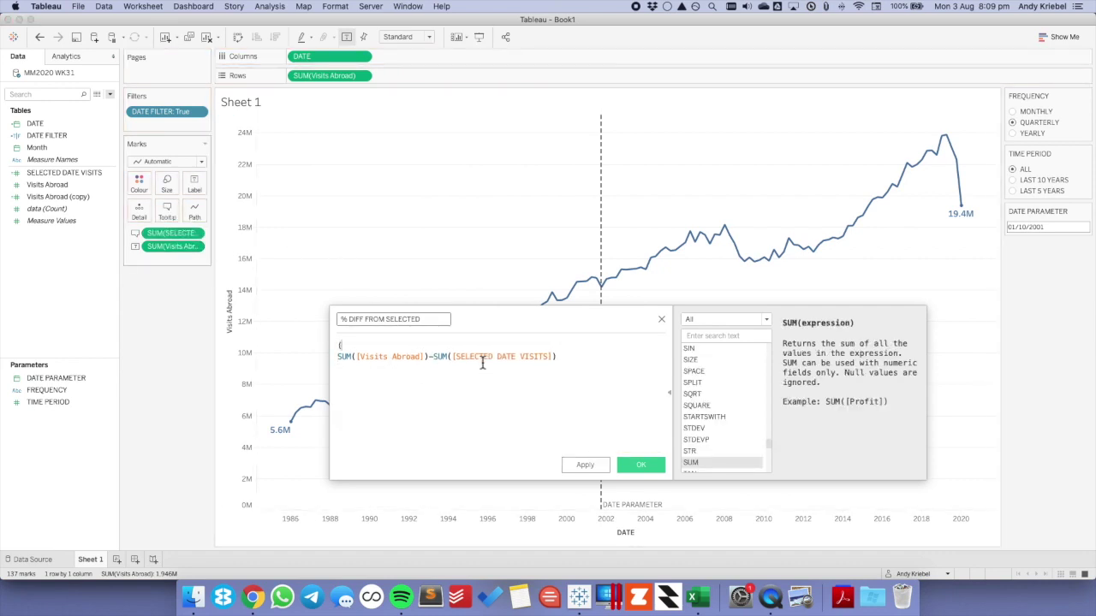
{"action": "type", "text": ")"}
{"action": "left_click_drag", "start_coordinate": [171, 233], "coordinate": [376, 395]}
{"action": "left_click", "coordinate": [644, 463]}
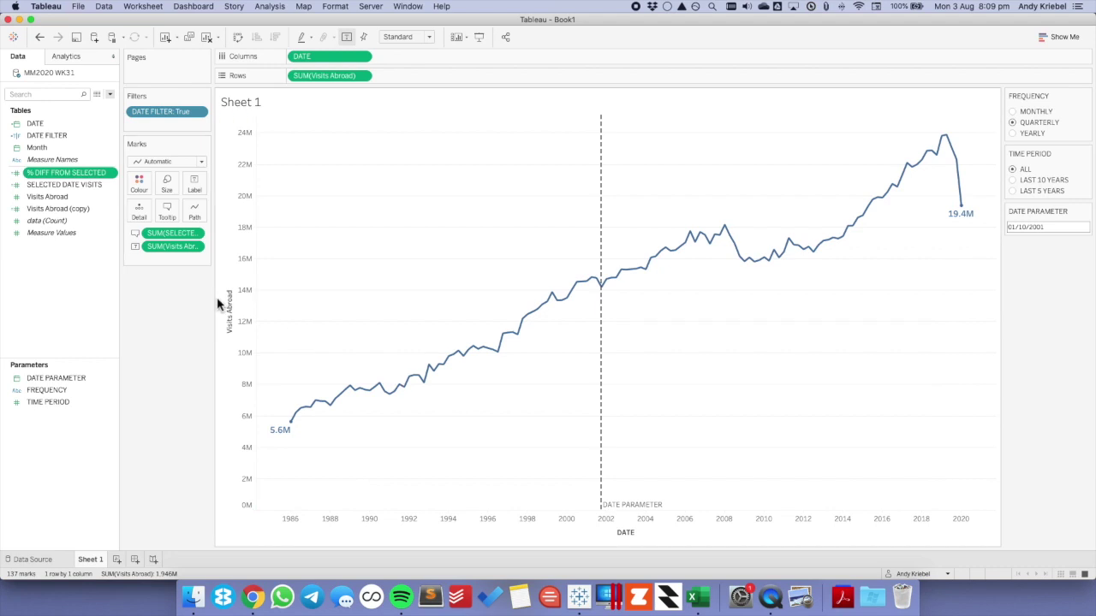
{"action": "right_click", "coordinate": [73, 175]}
{"action": "mouse_move", "coordinate": [145, 350]}
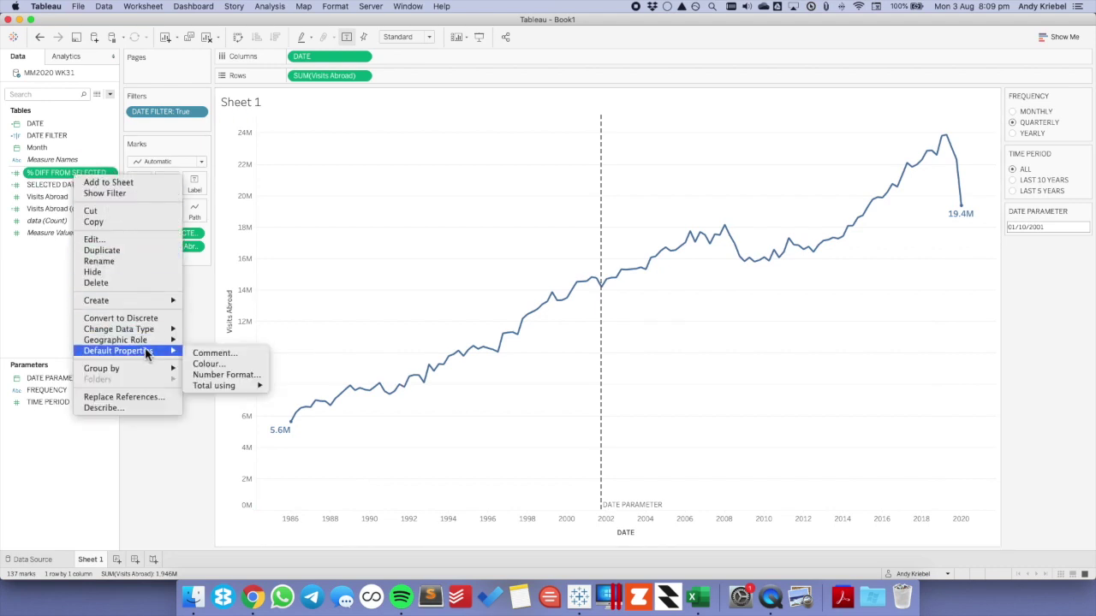
{"action": "left_click", "coordinate": [239, 374]}
{"action": "left_click", "coordinate": [446, 289]}
{"action": "left_click", "coordinate": [576, 253]}
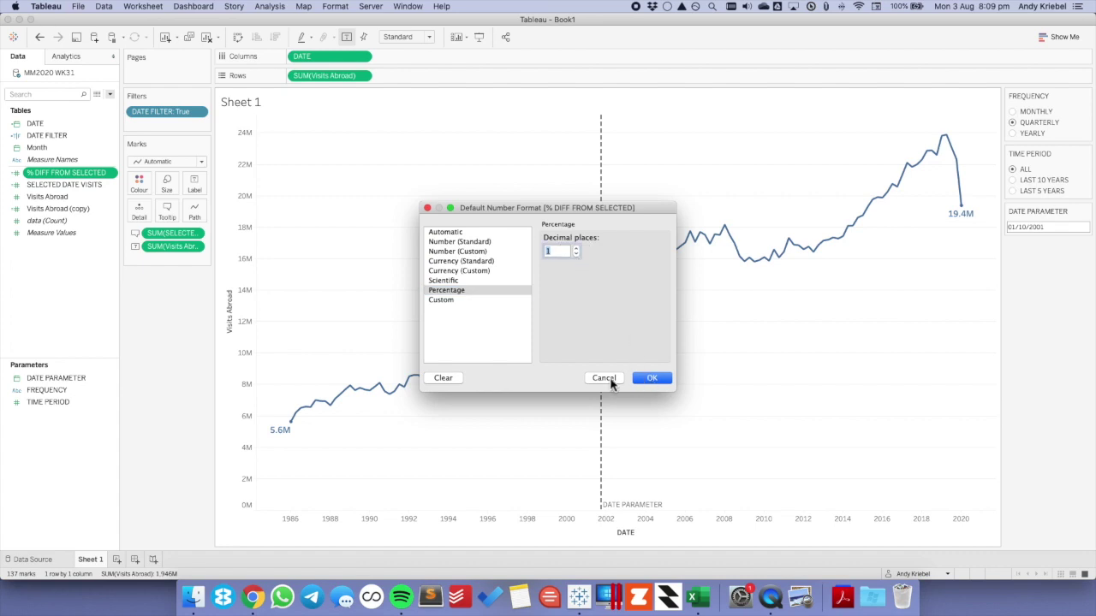
{"action": "left_click", "coordinate": [612, 382]}
Set the default number format of % DIFF FROM SELECTED to Percentage with 1 decimal place.
{"action": "right_click", "coordinate": [66, 171]}
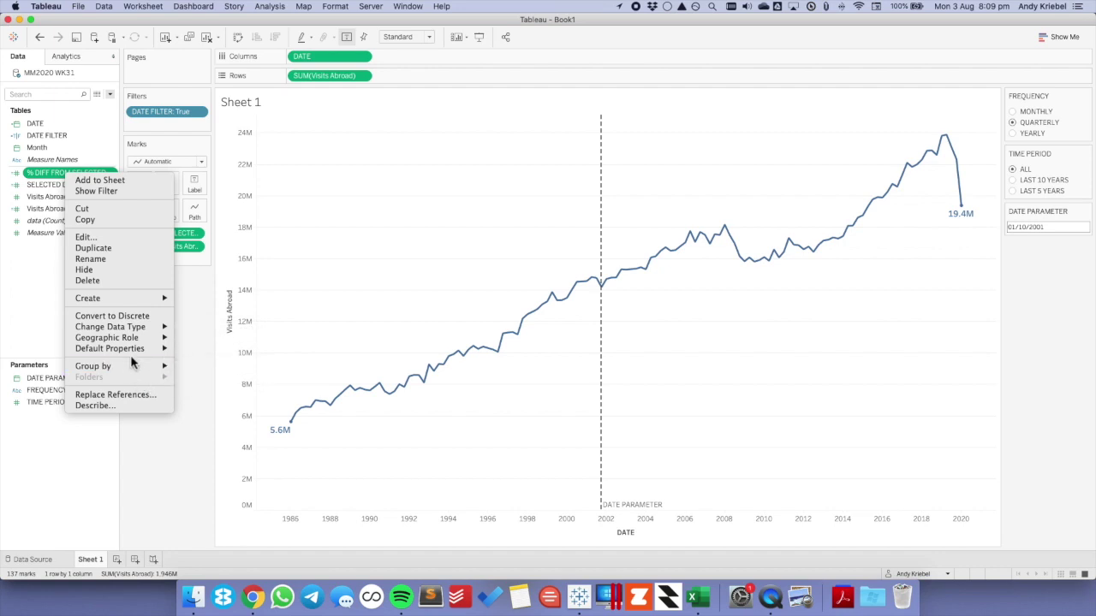
{"action": "mouse_move", "coordinate": [150, 348]}
{"action": "left_click", "coordinate": [218, 373]}
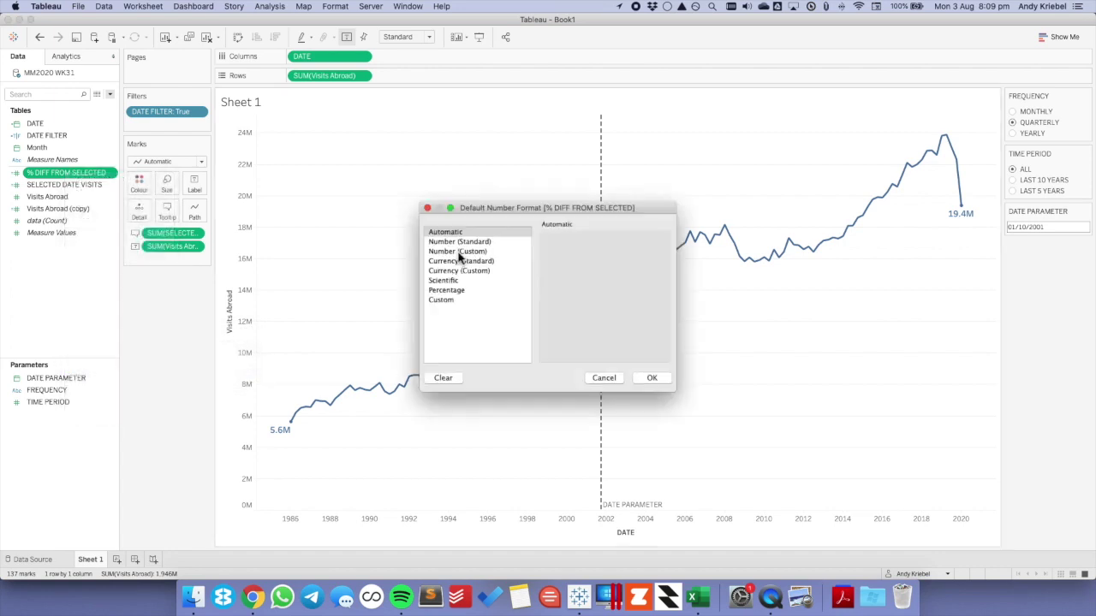
{"action": "left_click", "coordinate": [460, 291]}
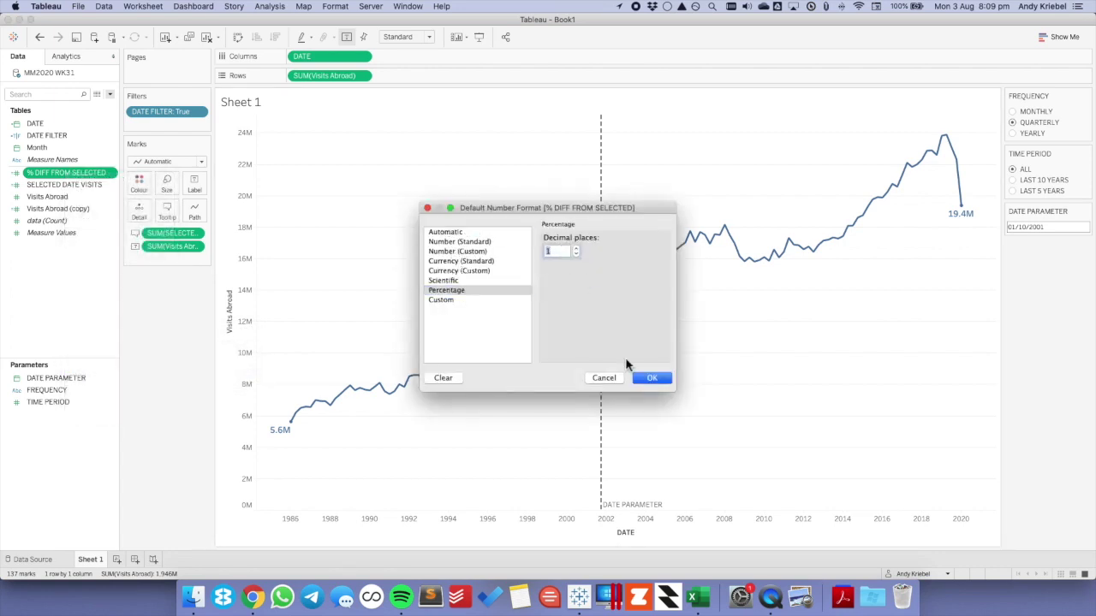
{"action": "left_click", "coordinate": [651, 377]}
Plot % DIFF FROM SELECTED on Rows, moving SUM(Visits Abroad) to Detail and removing SELECTED DATE VISITS from the tooltip.
{"action": "left_click_drag", "start_coordinate": [79, 184], "coordinate": [301, 79]}
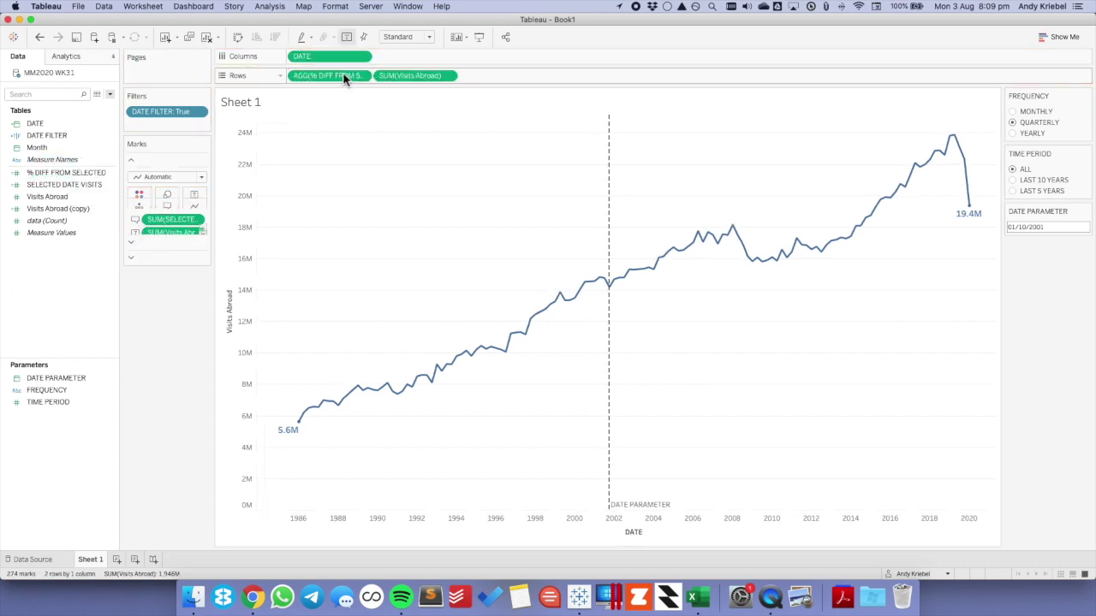
{"action": "left_click_drag", "start_coordinate": [409, 77], "coordinate": [140, 230]}
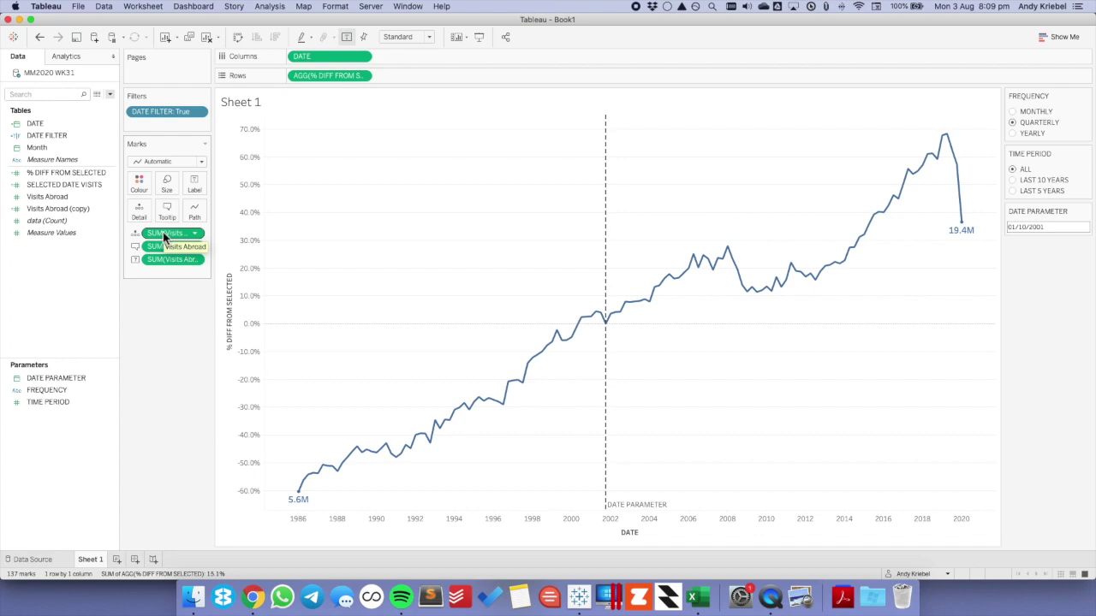
{"action": "left_click_drag", "start_coordinate": [157, 249], "coordinate": [84, 272]}
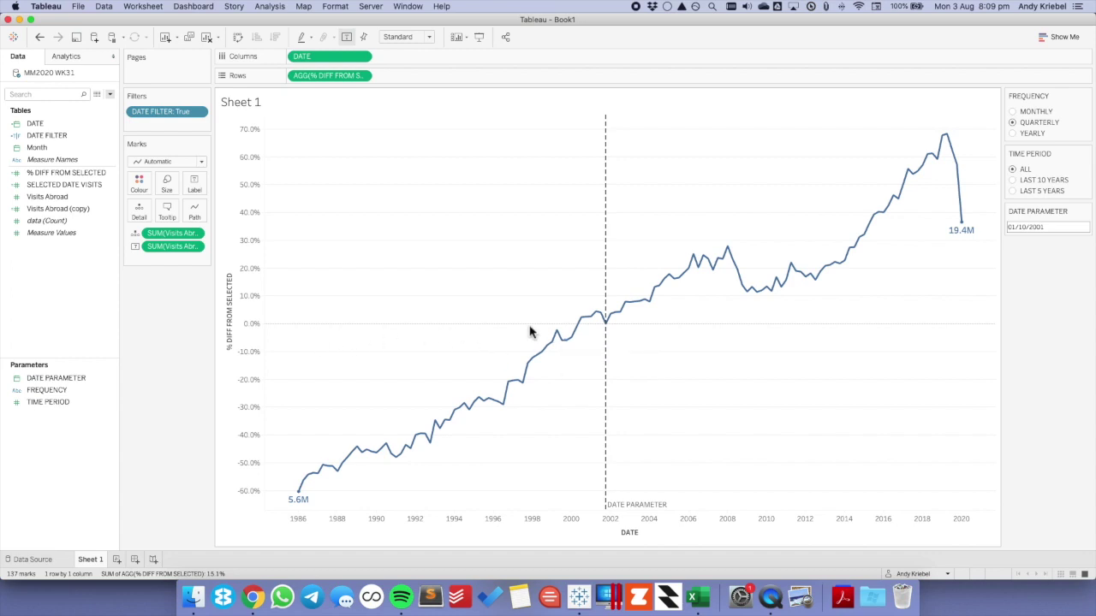
Colour the line by % DIFF FROM SELECTED and try several dates on it, including 01/07/2014 and 01/04/2019, ending on 01/10/2001.
{"action": "left_click_drag", "start_coordinate": [59, 175], "coordinate": [137, 183]}
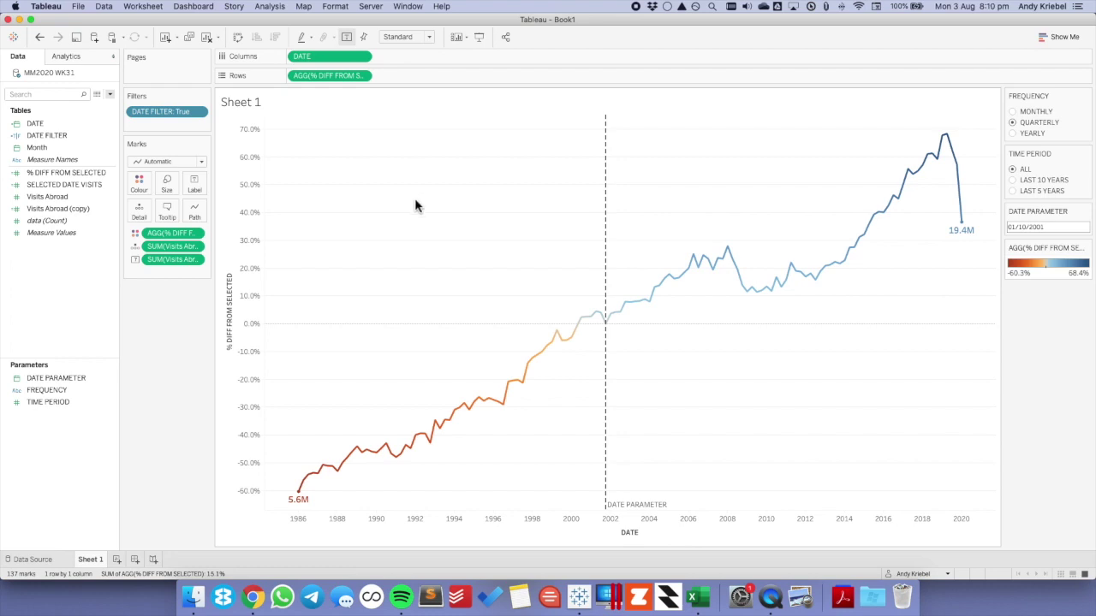
{"action": "left_click", "coordinate": [727, 247]}
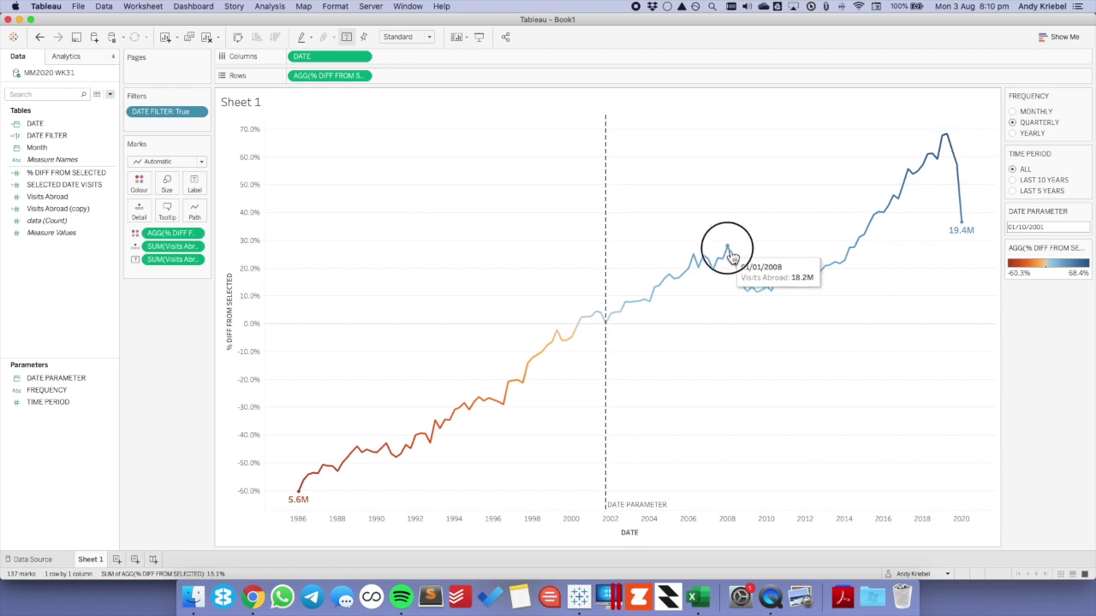
{"action": "left_click", "coordinate": [853, 248]}
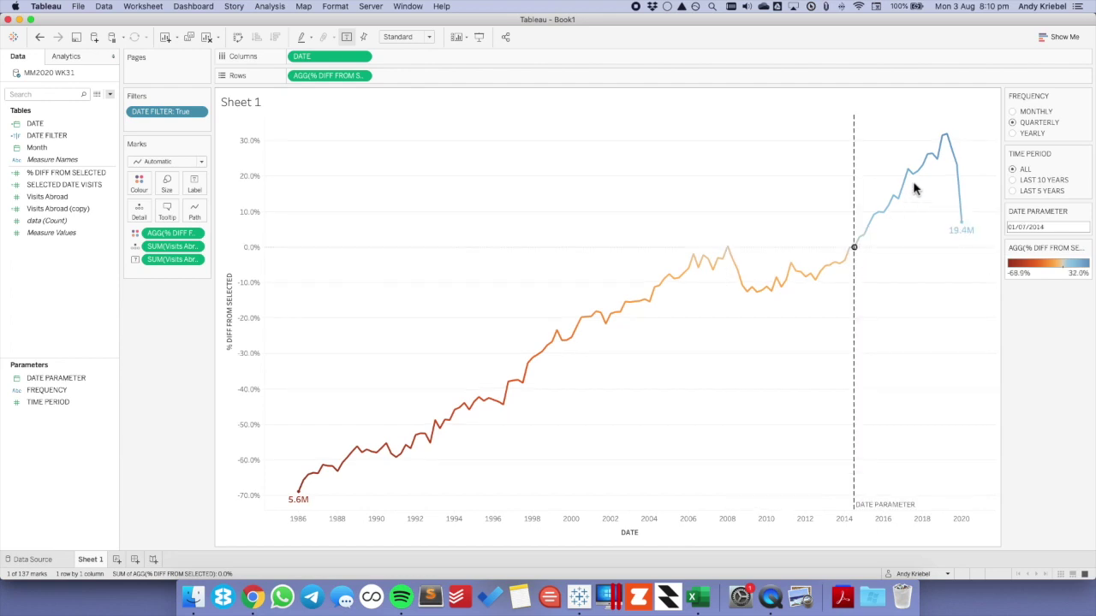
{"action": "left_click", "coordinate": [946, 139]}
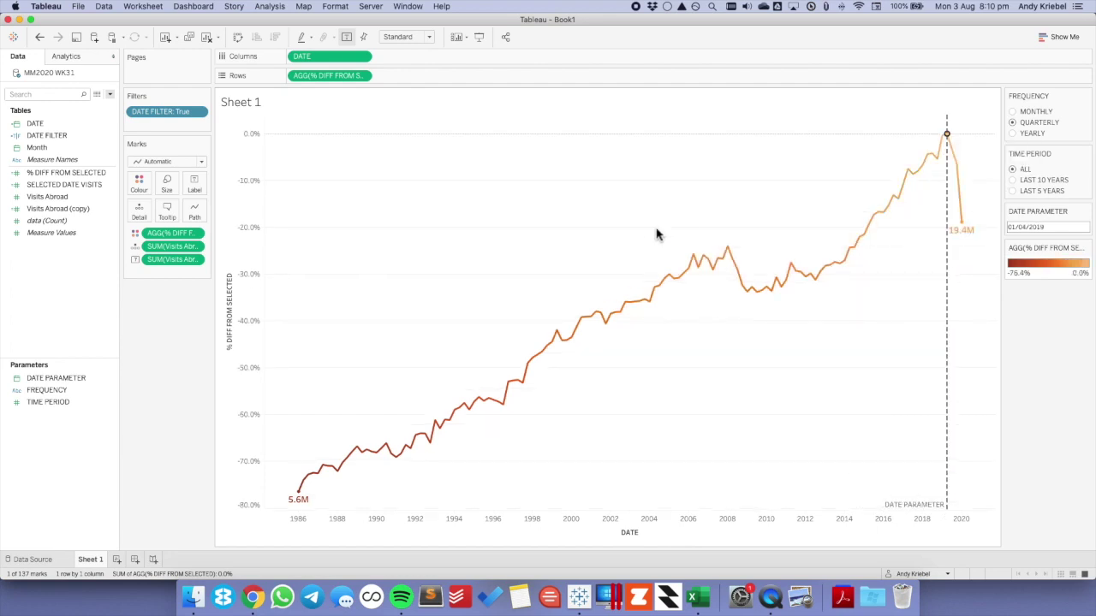
{"action": "left_click", "coordinate": [610, 327]}
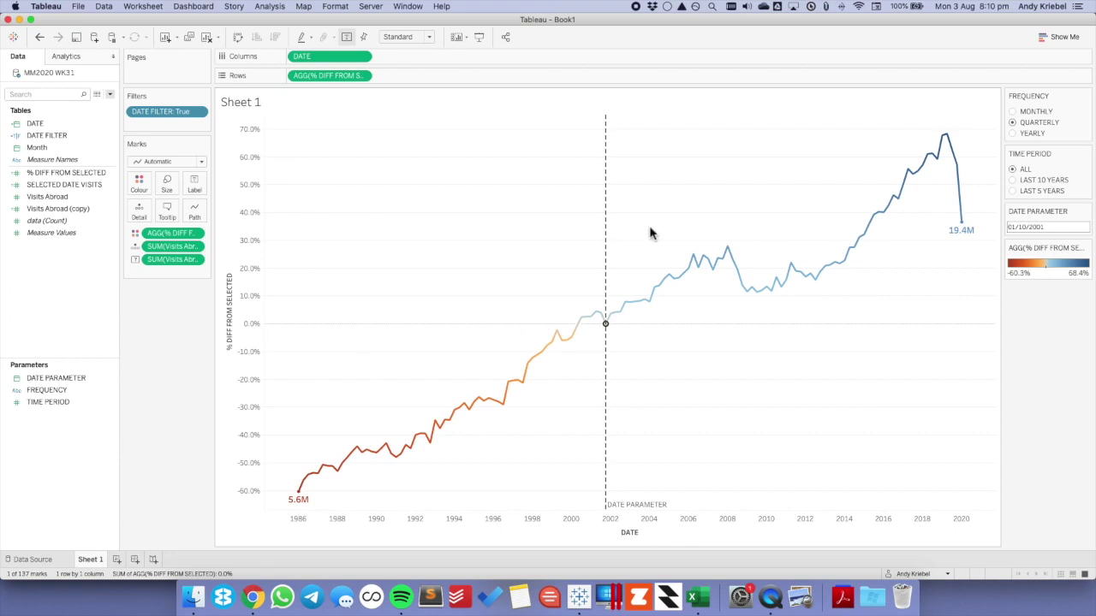
Format the sheet's lines so that Grid Lines are set to None.
{"action": "right_click", "coordinate": [432, 243]}
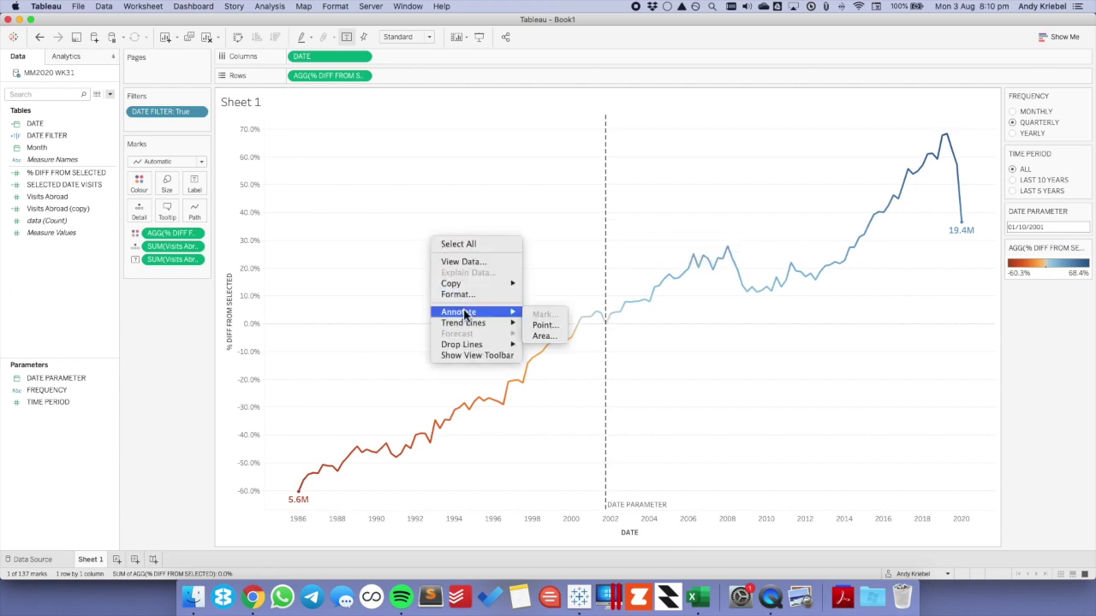
{"action": "left_click", "coordinate": [464, 292]}
{"action": "left_click", "coordinate": [70, 76]}
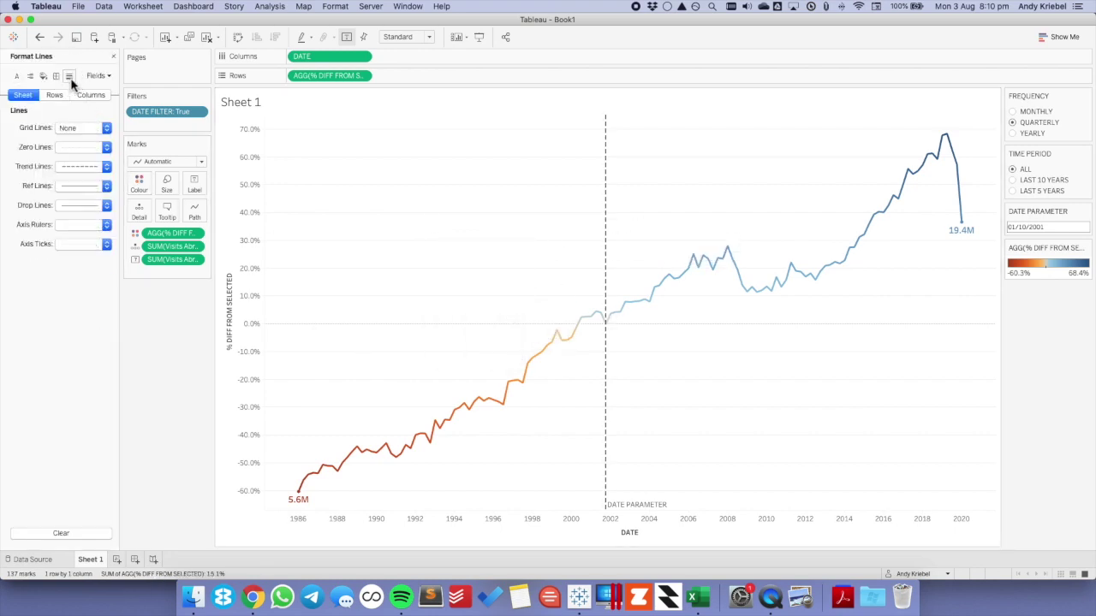
{"action": "left_click", "coordinate": [82, 128]}
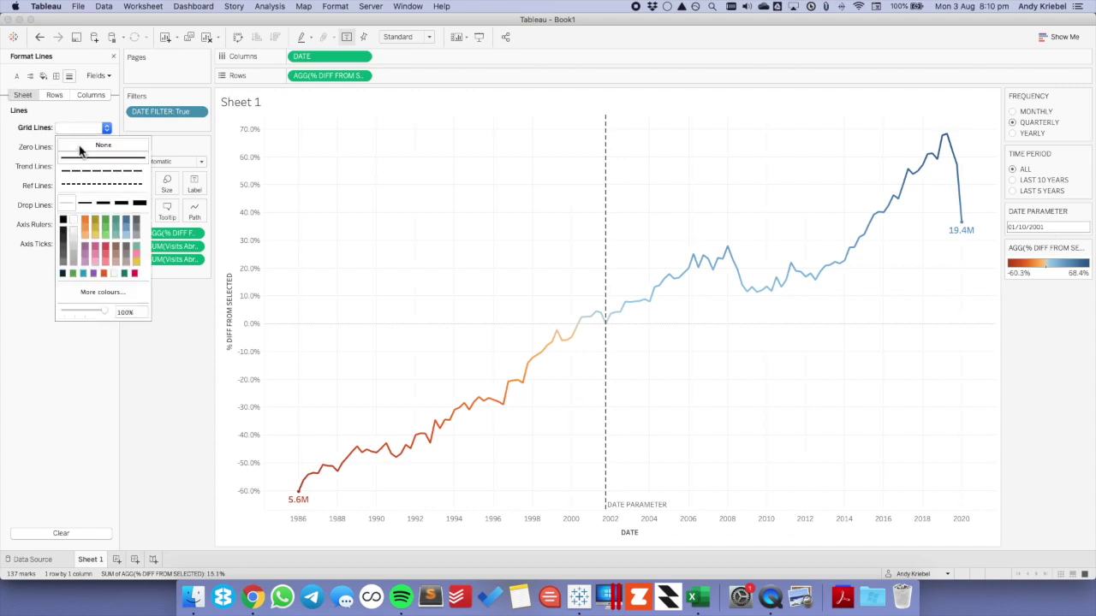
{"action": "left_click", "coordinate": [45, 165]}
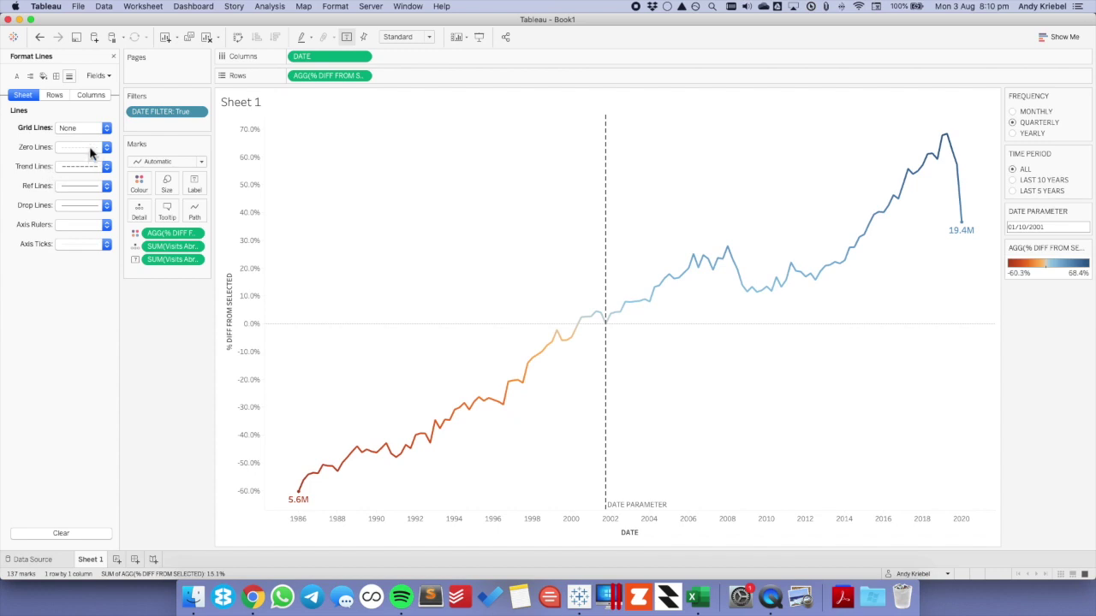
Format the zero line as a dashed dark grey line in the second thickness.
{"action": "left_click", "coordinate": [90, 148]}
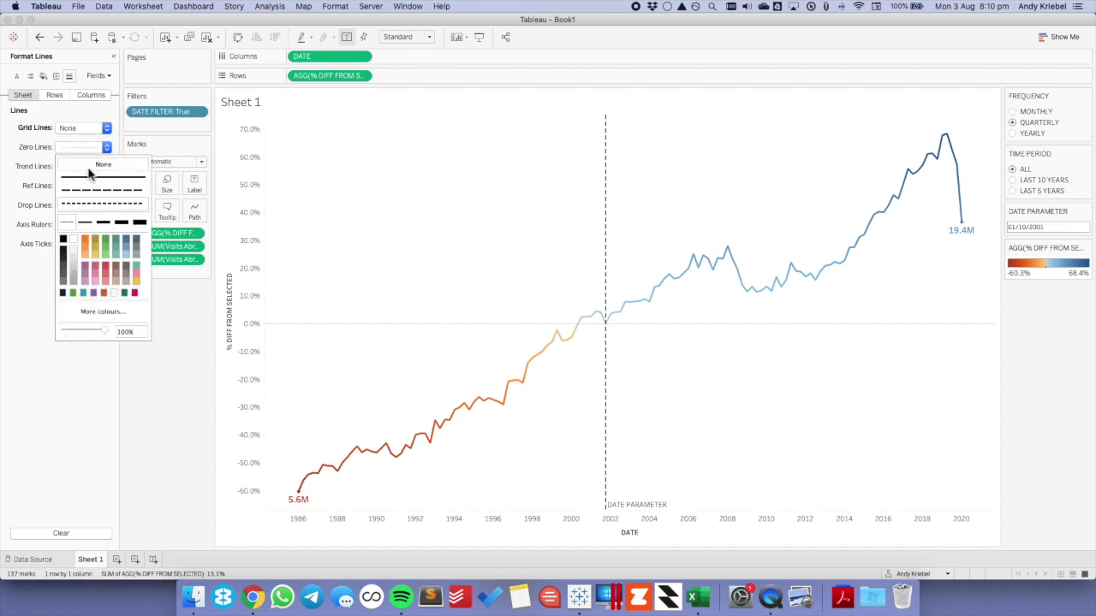
{"action": "left_click", "coordinate": [64, 271]}
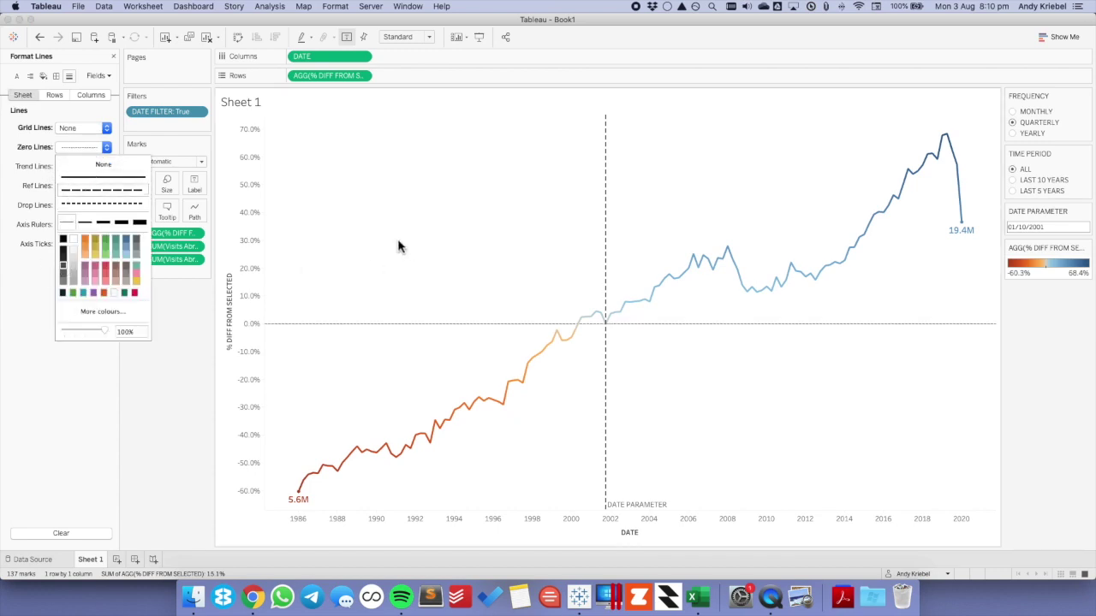
{"action": "left_click", "coordinate": [84, 221]}
{"action": "left_click", "coordinate": [365, 237]}
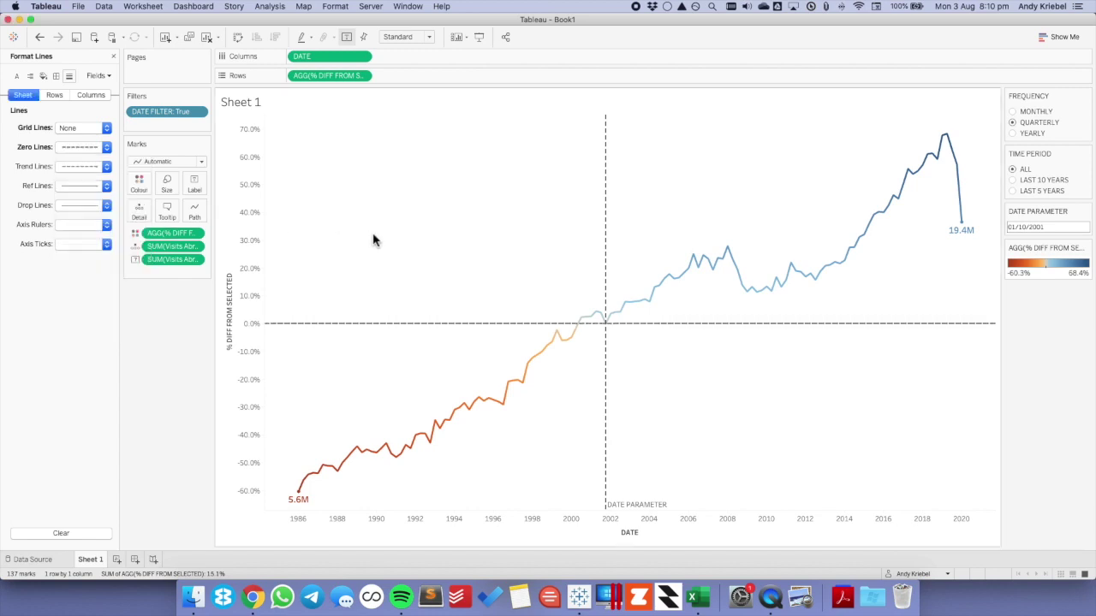
Select 01/01/2008 and then 01/01/2004 on the line as the reference date, and close the line formatting.
{"action": "left_click", "coordinate": [713, 271]}
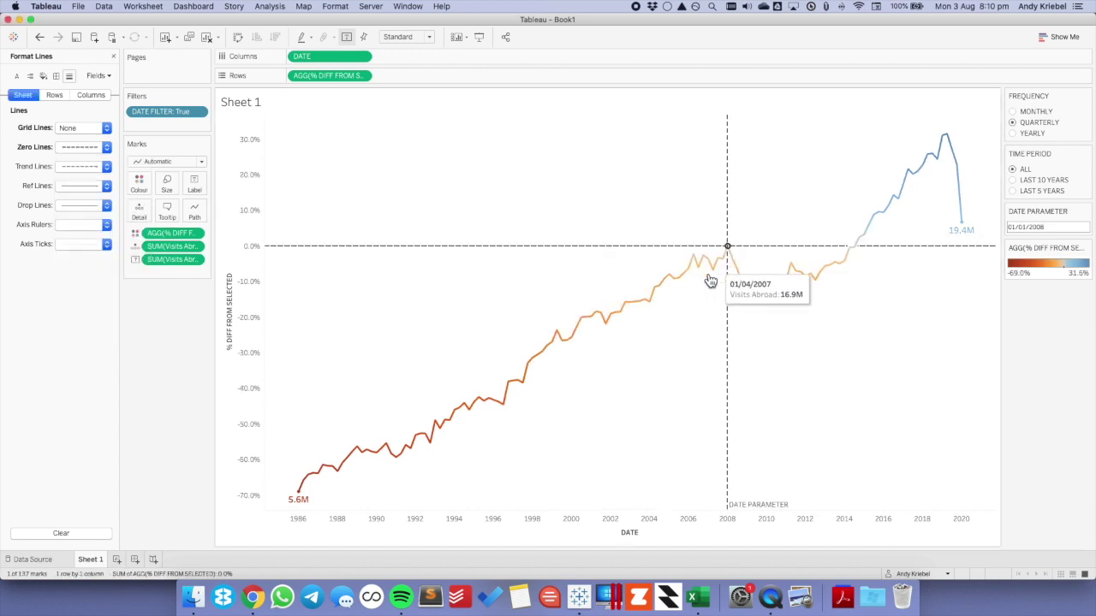
{"action": "left_click", "coordinate": [648, 302]}
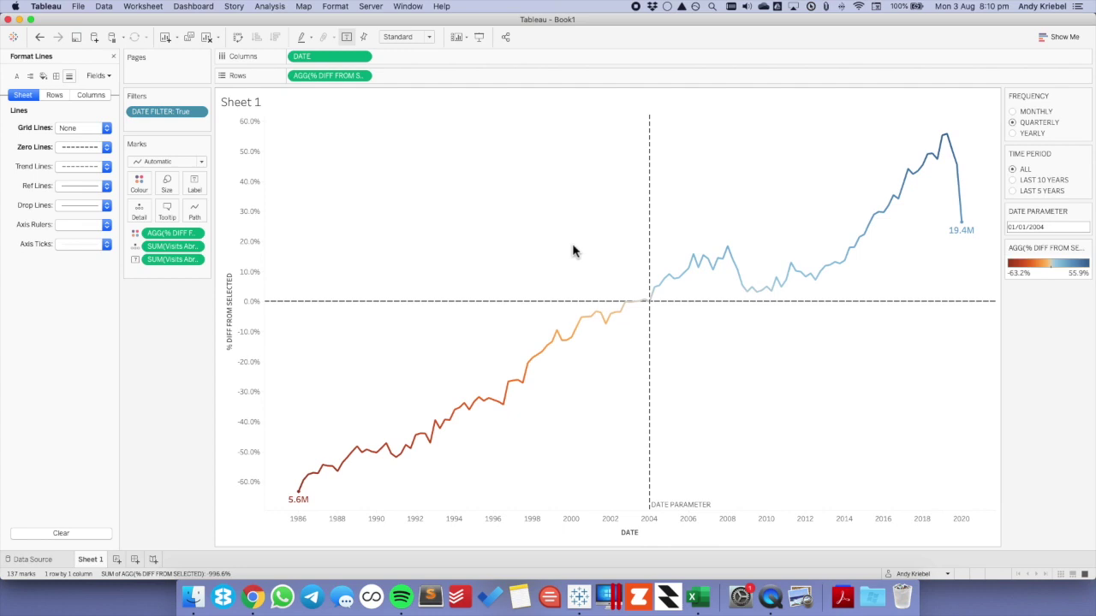
{"action": "left_click", "coordinate": [113, 56]}
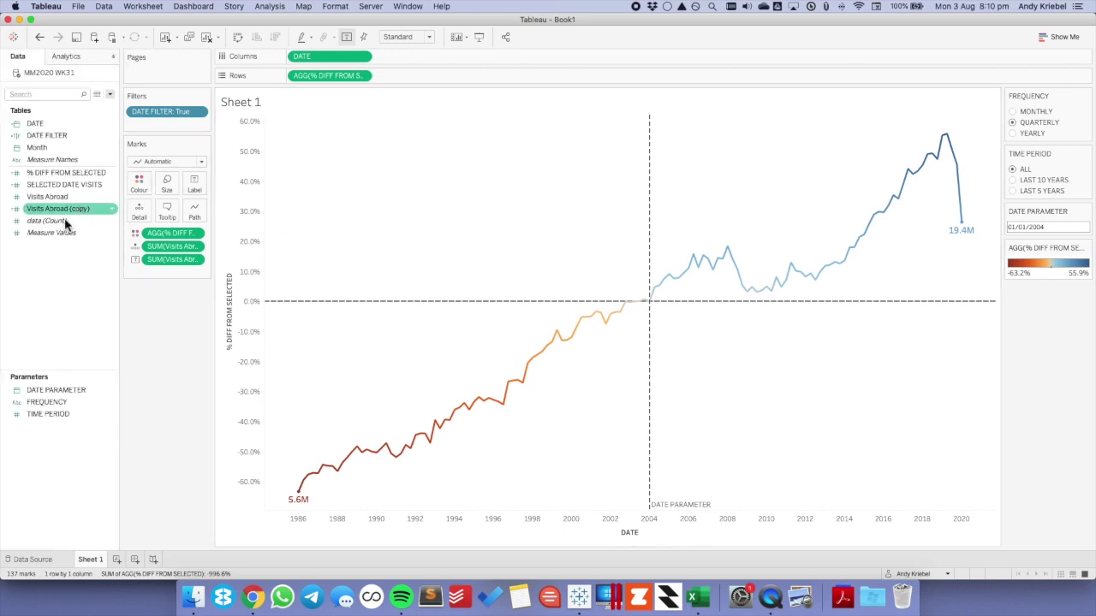
Copy the SUM(IF ... END) expression without its curly braces from the SELECTED DATE VISITS calculation and close it.
{"action": "right_click", "coordinate": [61, 190]}
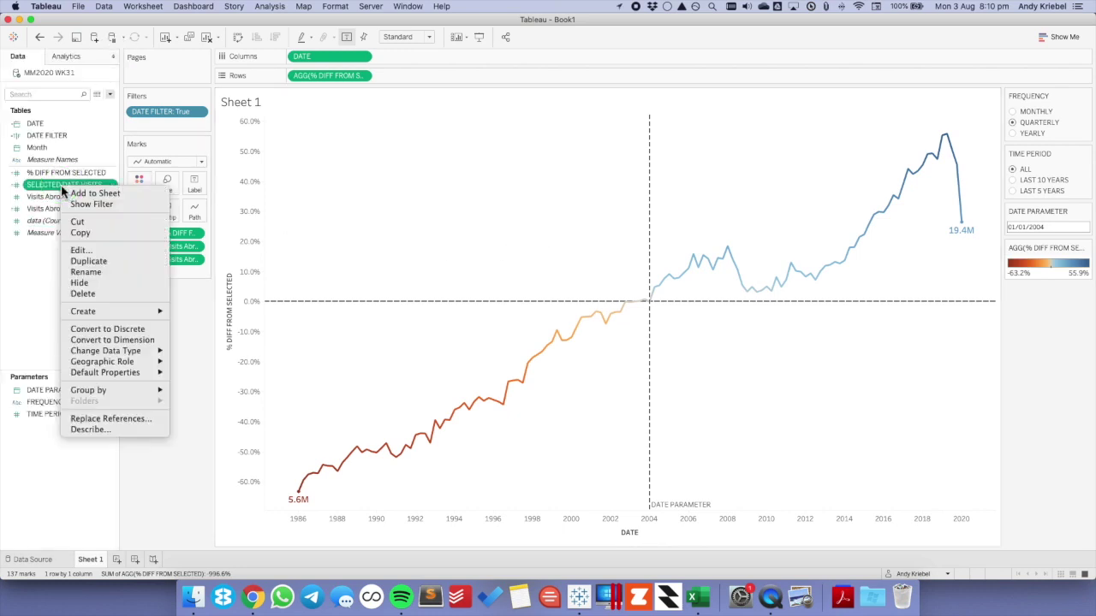
{"action": "left_click", "coordinate": [77, 253]}
{"action": "left_click_drag", "start_coordinate": [336, 356], "coordinate": [370, 366]}
{"action": "key", "text": "ctrl+c"}
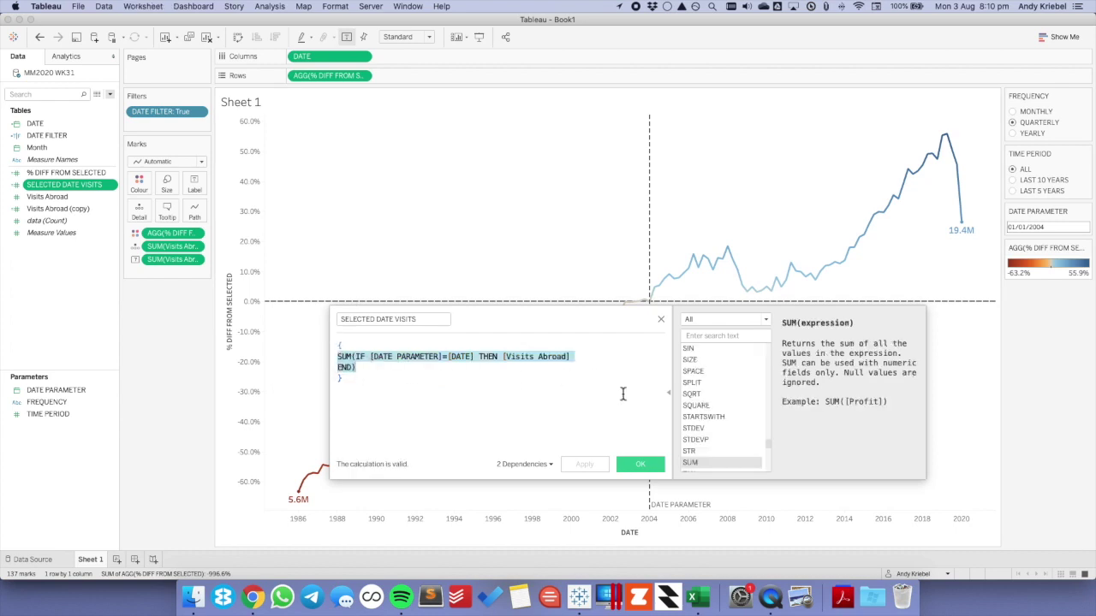
{"action": "left_click", "coordinate": [639, 465]}
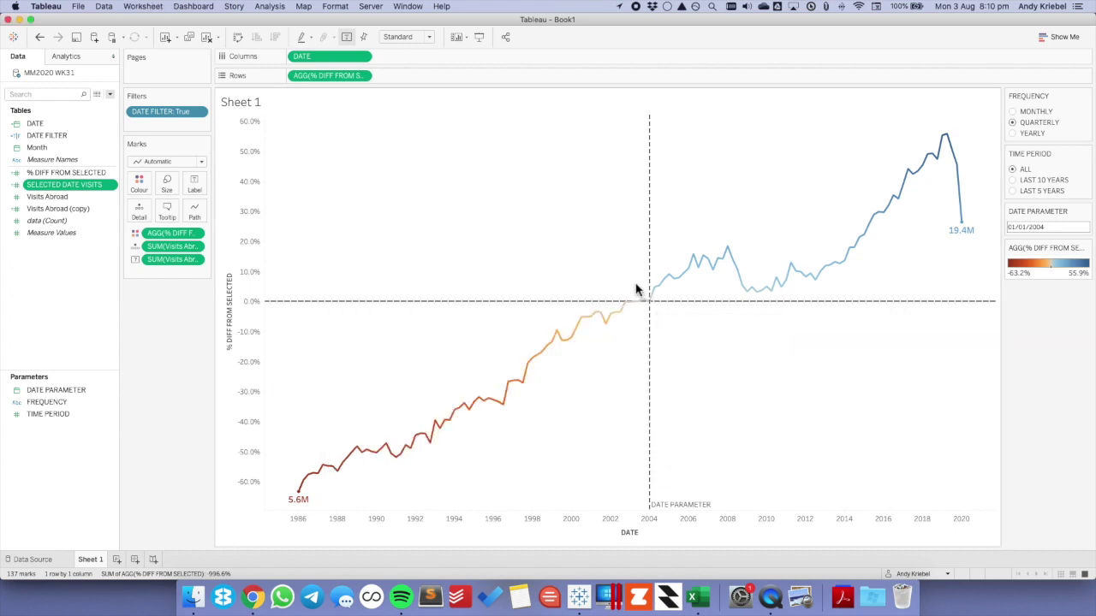
Create a calculated field VISITS DOT with the formula SUM(IF [DATE PARAMETER]=[DATE] THEN [Visits Abroad] END).
{"action": "right_click", "coordinate": [16, 283]}
{"action": "left_click", "coordinate": [54, 286]}
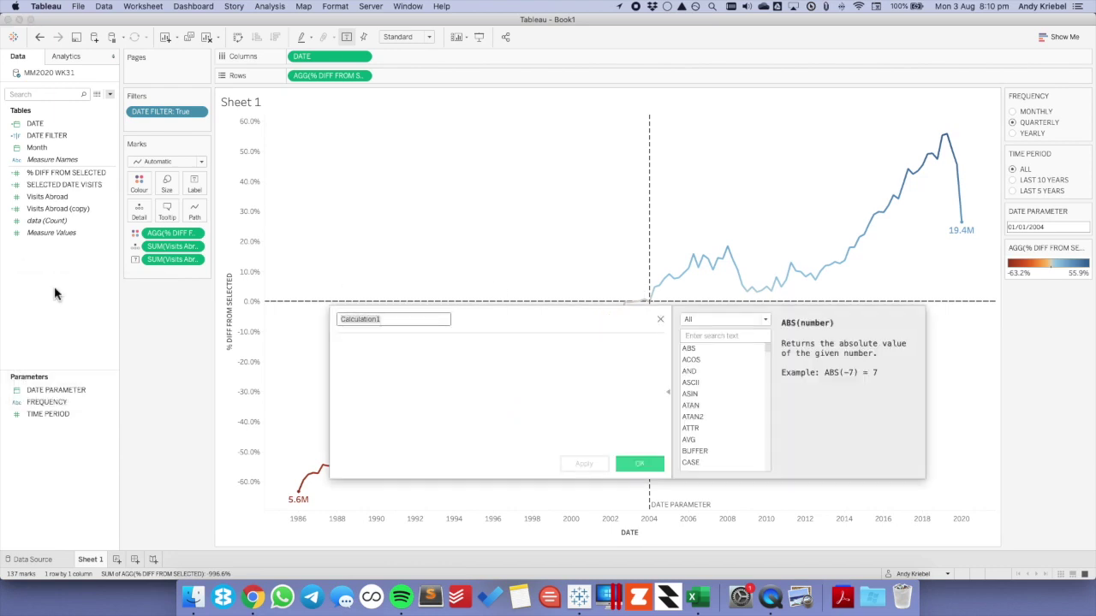
{"action": "type", "text": "VISITS DOT"}
{"action": "key", "text": "Tab"}
{"action": "key", "text": "ctrl+v"}
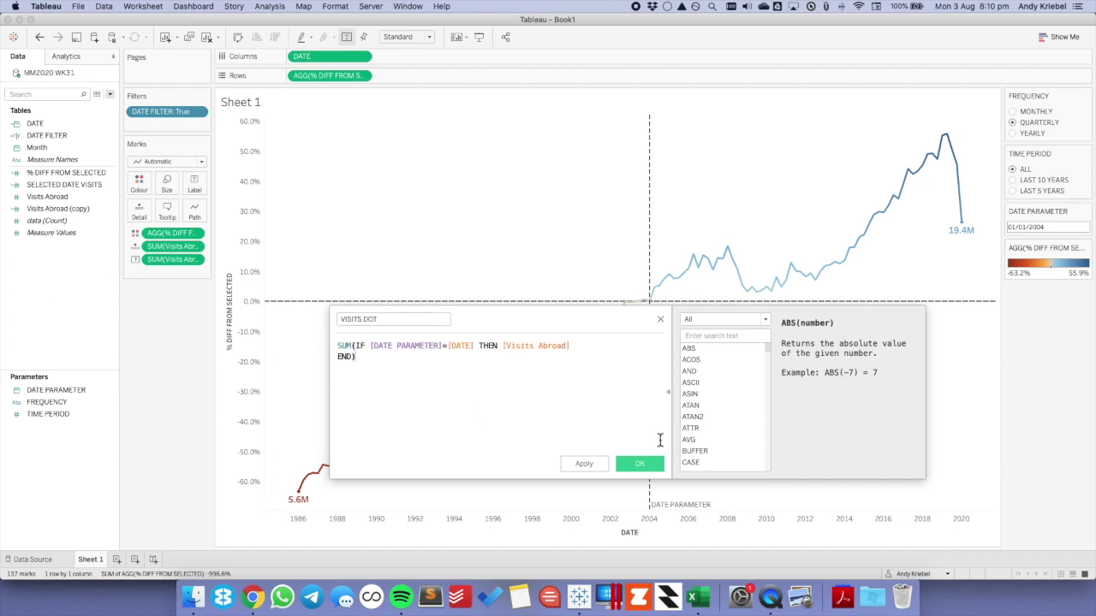
{"action": "left_click", "coordinate": [649, 469]}
Add VISITS DOT to Rows after % DIFF FROM SELECTED, hide its nulls indicator, and change its mark type to Circle.
{"action": "left_click_drag", "start_coordinate": [39, 220], "coordinate": [424, 72]}
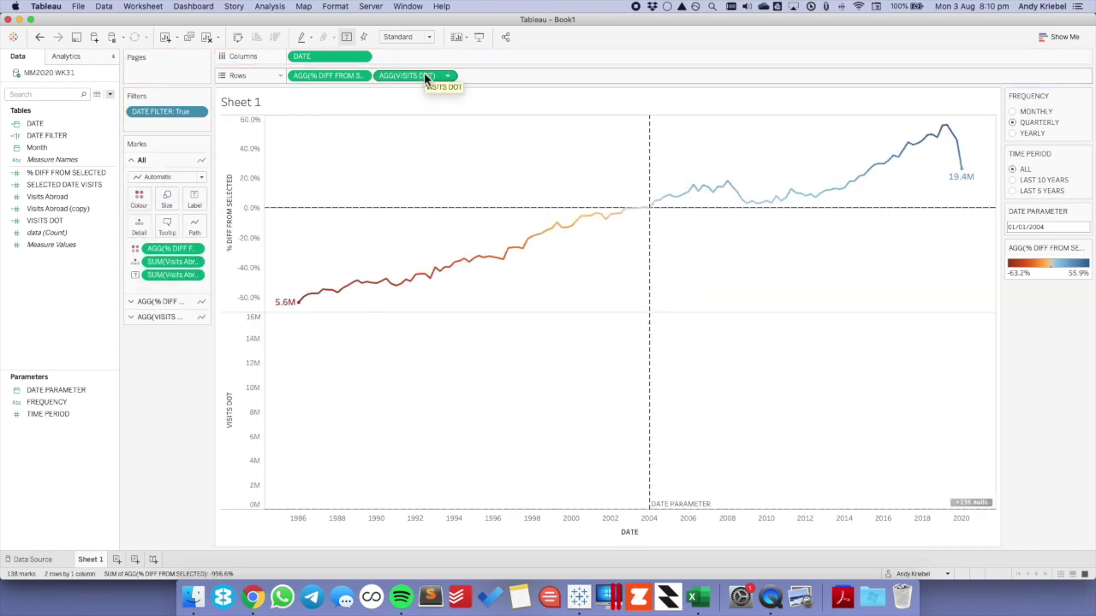
{"action": "right_click", "coordinate": [971, 503]}
{"action": "left_click", "coordinate": [1001, 513]}
{"action": "left_click", "coordinate": [160, 317]}
{"action": "left_click", "coordinate": [155, 212]}
{"action": "left_click", "coordinate": [160, 283]}
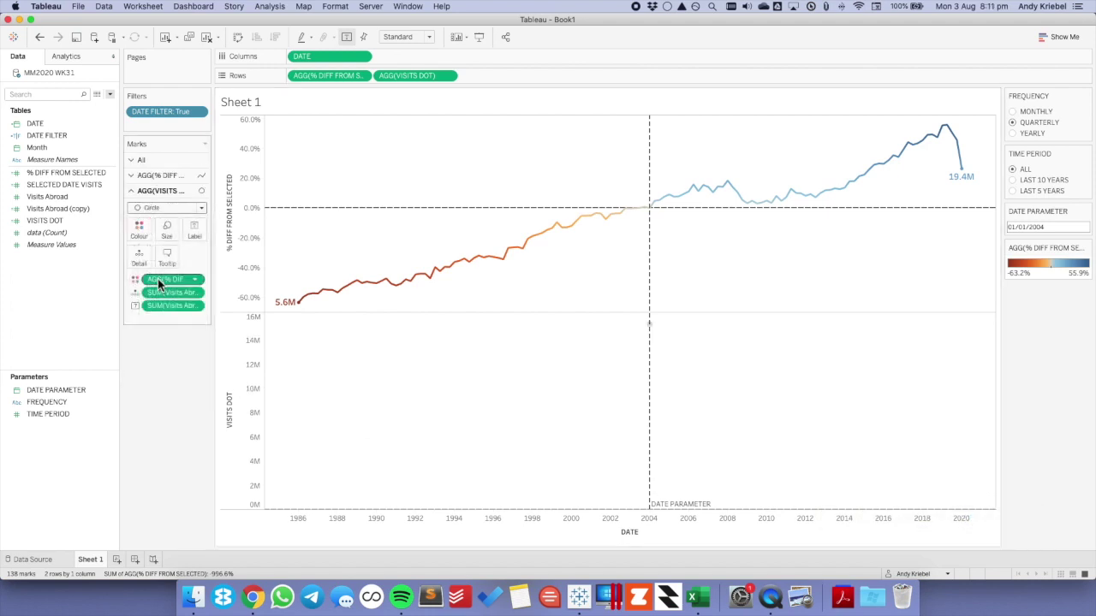
Give the VISITS DOT circle a black border.
{"action": "left_click", "coordinate": [139, 233]}
{"action": "left_click", "coordinate": [184, 325]}
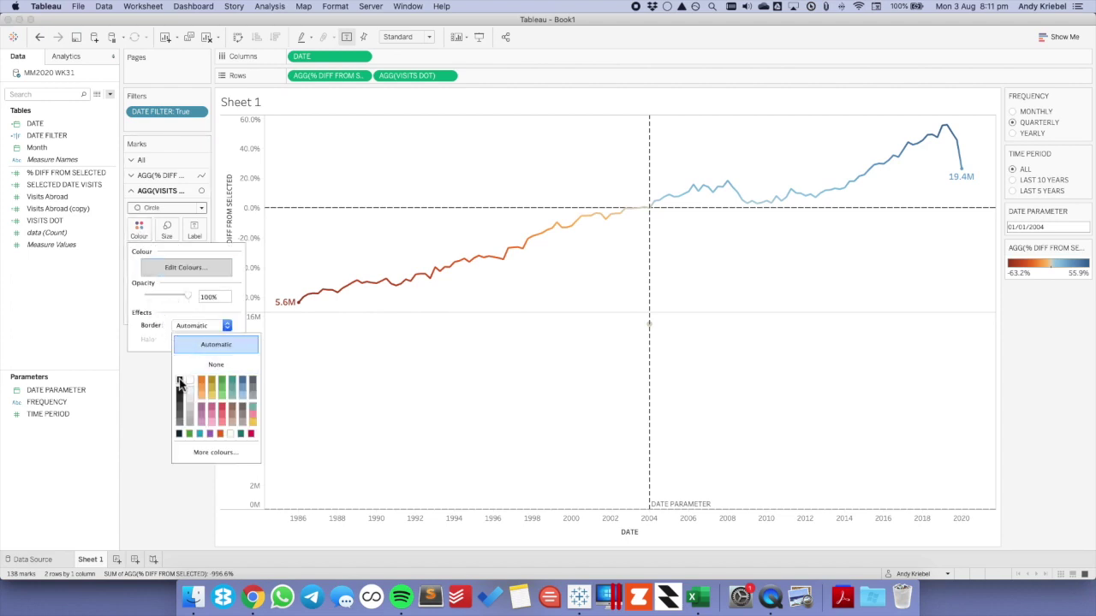
{"action": "left_click", "coordinate": [180, 383]}
{"action": "left_click", "coordinate": [149, 253]}
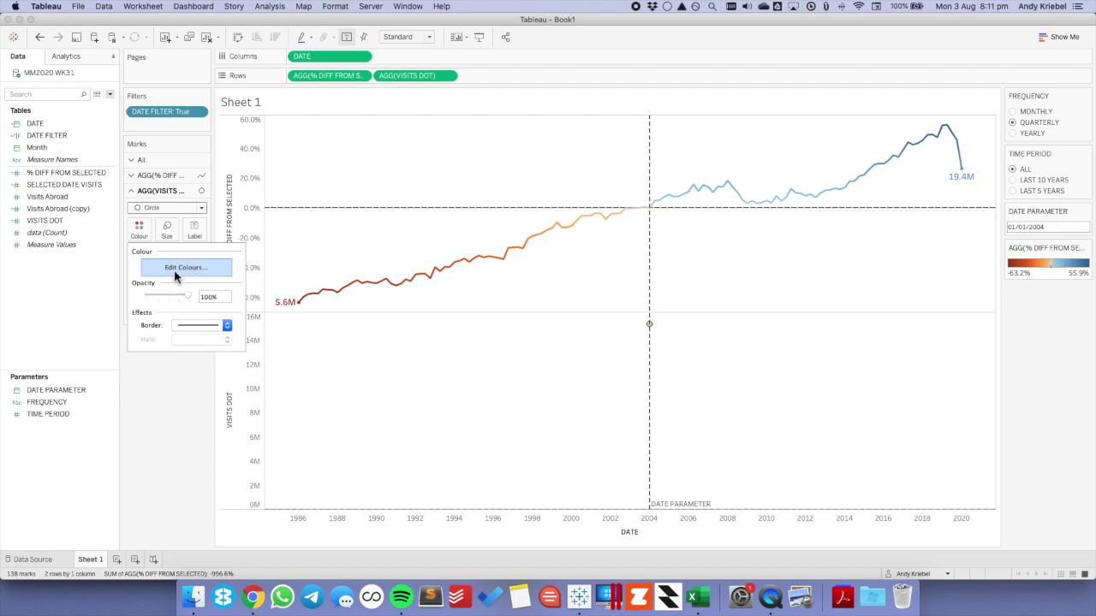
{"action": "left_click", "coordinate": [420, 359]}
Combine VISITS DOT with % DIFF FROM SELECTED as a dual axis and synchronise the axes.
{"action": "left_click_drag", "start_coordinate": [398, 79], "coordinate": [990, 246]}
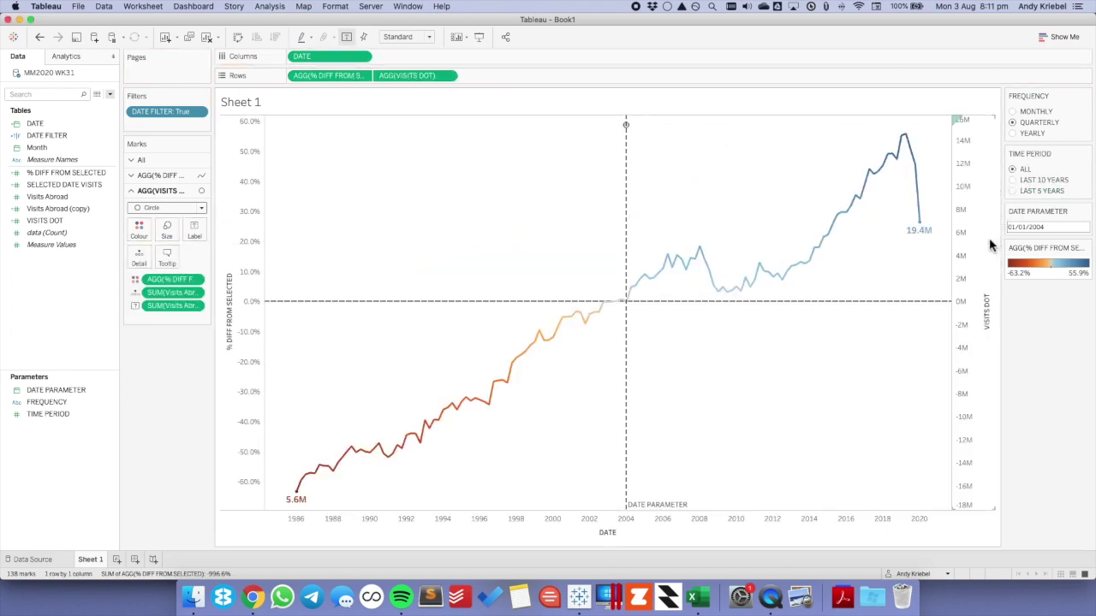
{"action": "right_click", "coordinate": [984, 243]}
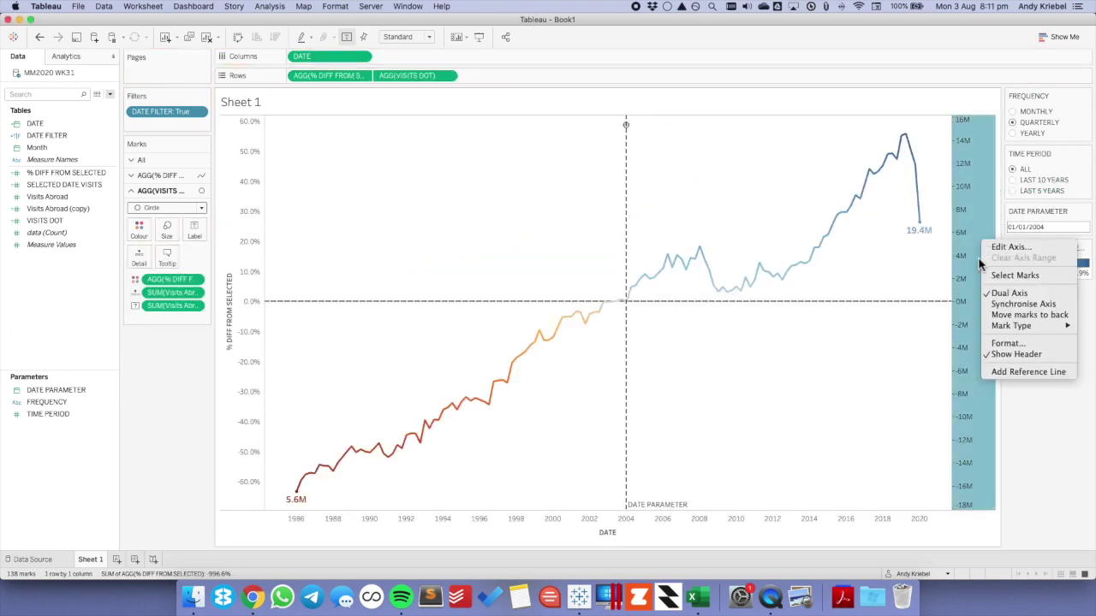
{"action": "left_click", "coordinate": [1023, 304]}
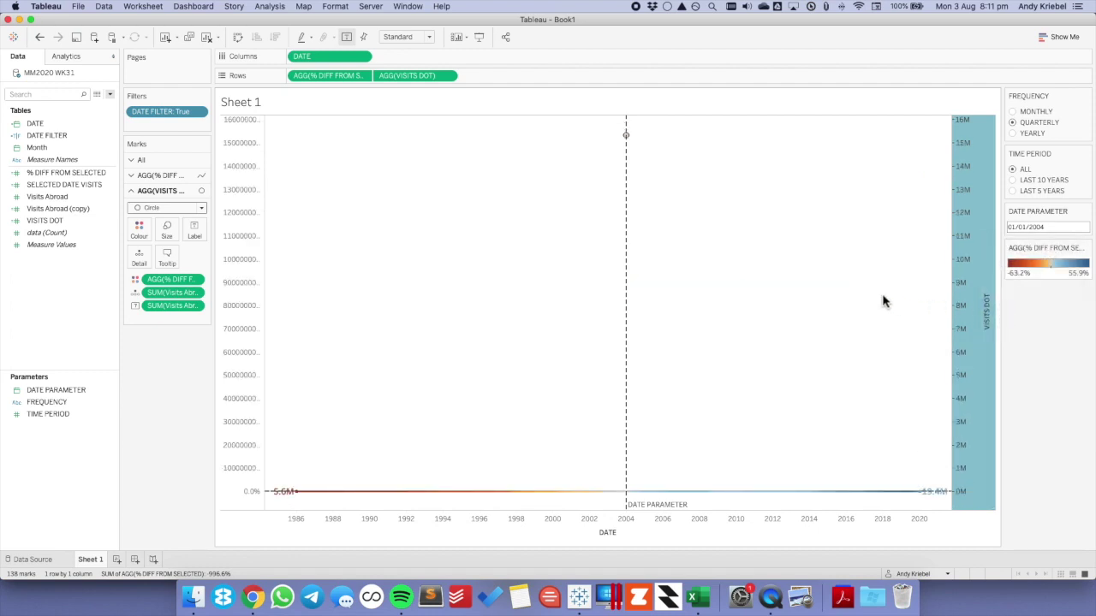
Copy the entire formula of the % DIFF FROM SELECTED calculated field and close its editor without changes.
{"action": "left_click", "coordinate": [58, 199]}
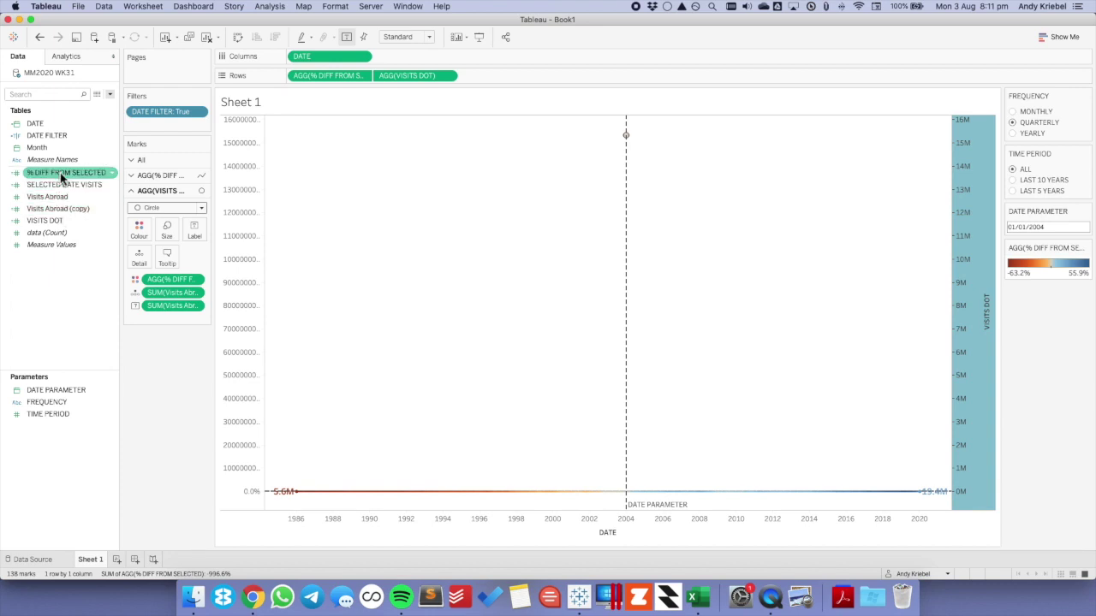
{"action": "right_click", "coordinate": [62, 175]}
{"action": "left_click", "coordinate": [85, 239]}
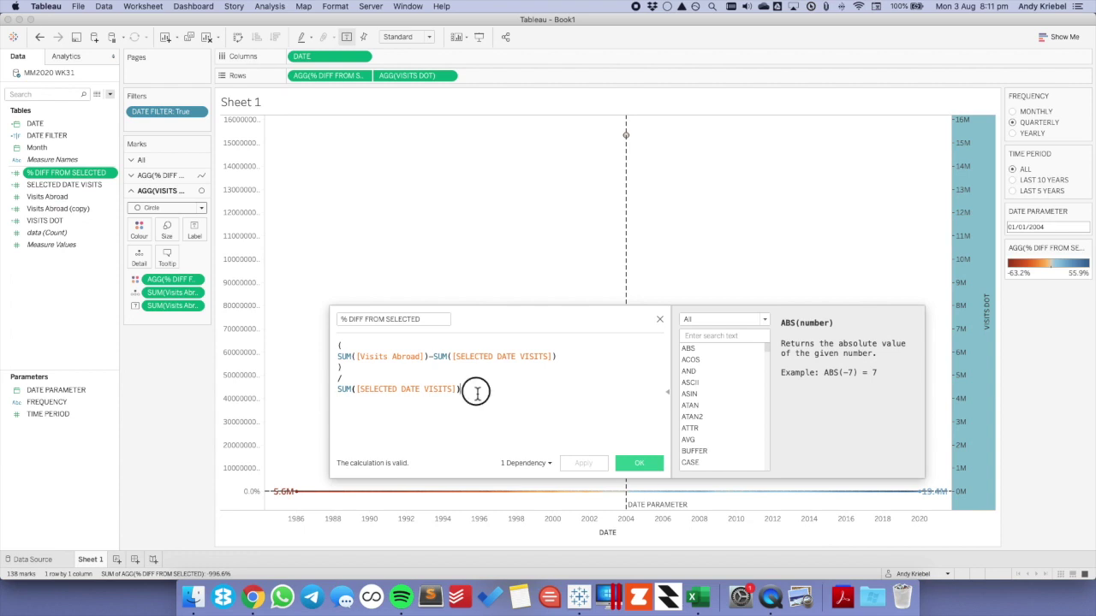
{"action": "left_click_drag", "start_coordinate": [477, 392], "coordinate": [328, 345]}
{"action": "key", "text": "super+c"}
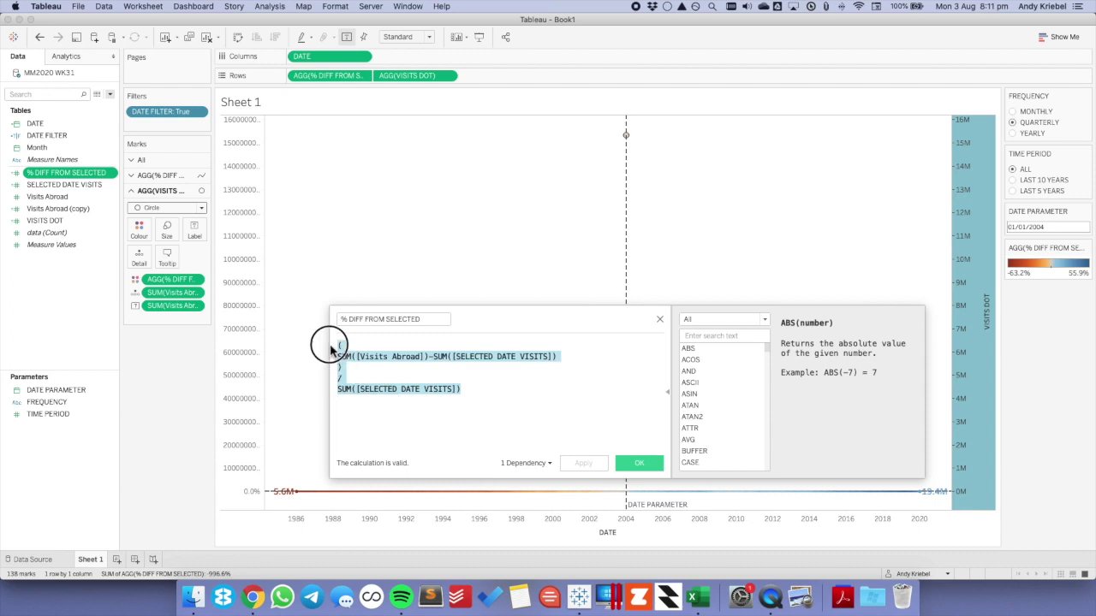
{"action": "left_click", "coordinate": [659, 318]}
Open the VISITS DOT calculation for editing and insert two blank lines between THEN and [Visits Abroad].
{"action": "right_click", "coordinate": [62, 229]}
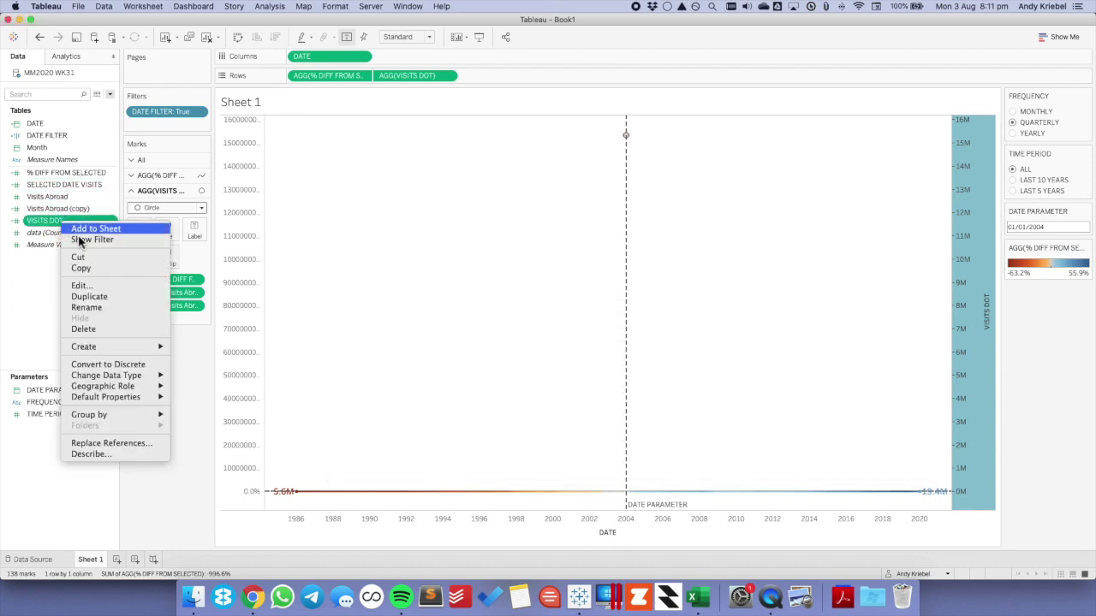
{"action": "left_click", "coordinate": [96, 283]}
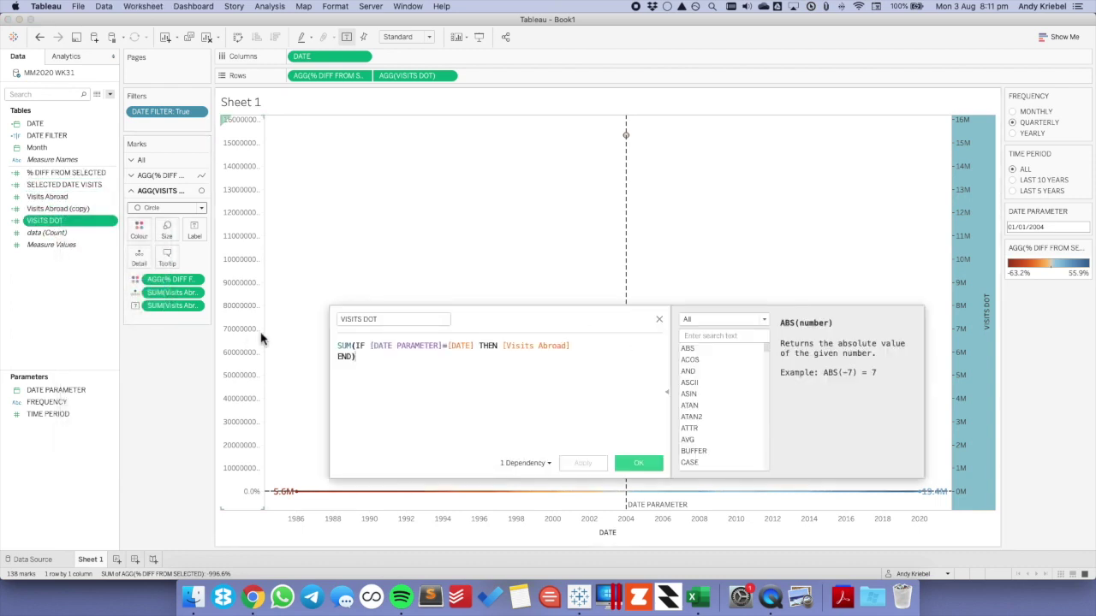
{"action": "left_click", "coordinate": [340, 341]}
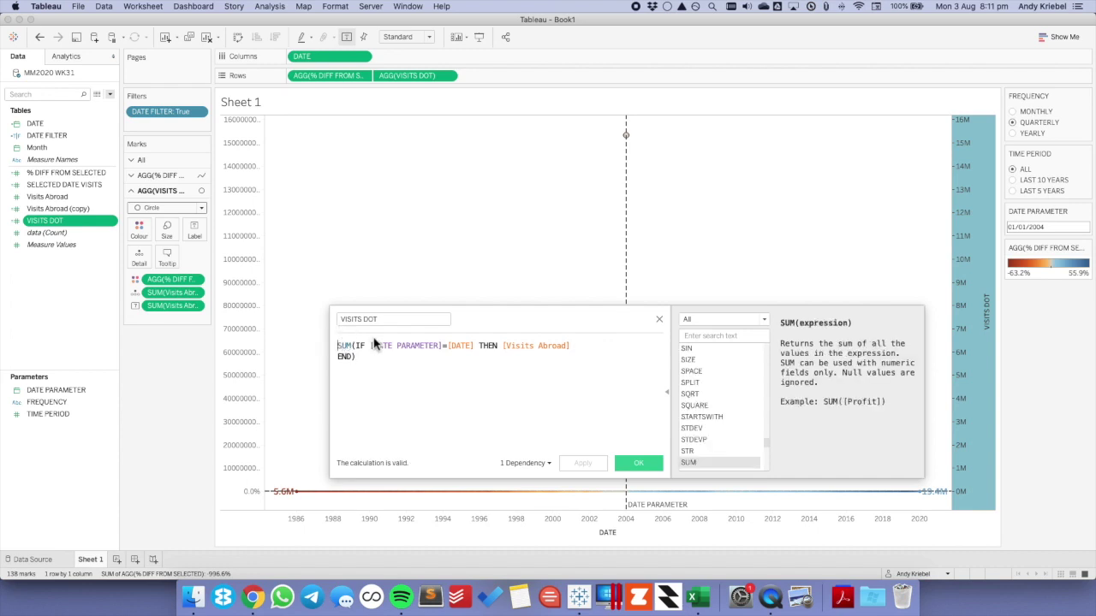
{"action": "left_click", "coordinate": [498, 347]}
{"action": "key", "text": "Return"}
{"action": "key", "text": "Return"}
{"action": "key", "text": "Return"}
{"action": "key", "text": "Up"}
{"action": "key", "text": "Up"}
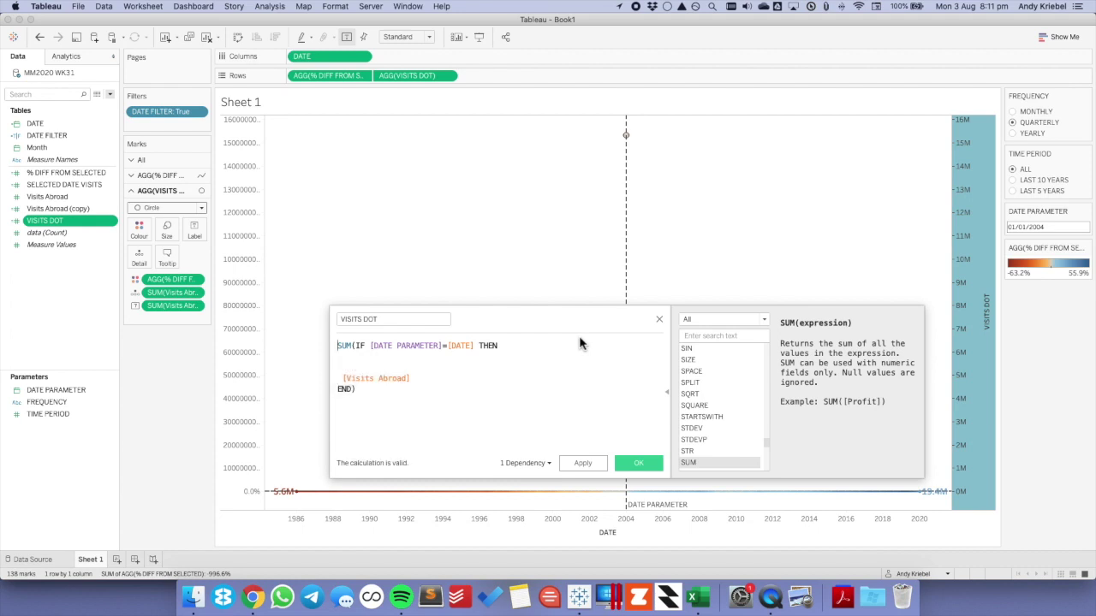
Remove the opening SUM( before IF in VISITS DOT and paste the copied percent-difference formula below THEN.
{"action": "key", "text": "shift+Right"}
{"action": "key", "text": "shift+Right"}
{"action": "key", "text": "shift+Right"}
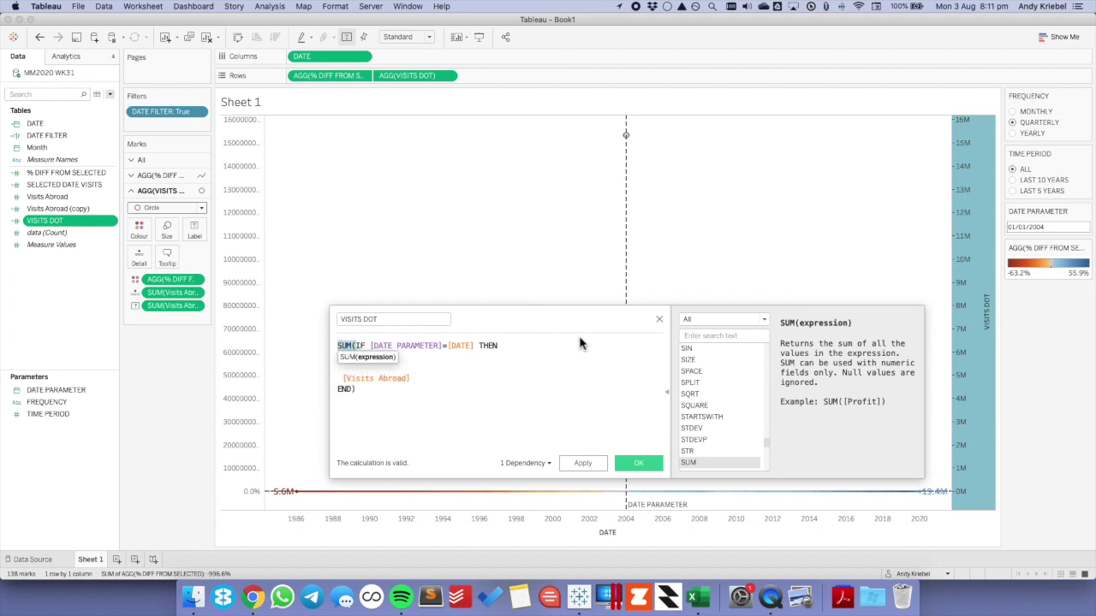
{"action": "key", "text": "BackSpace"}
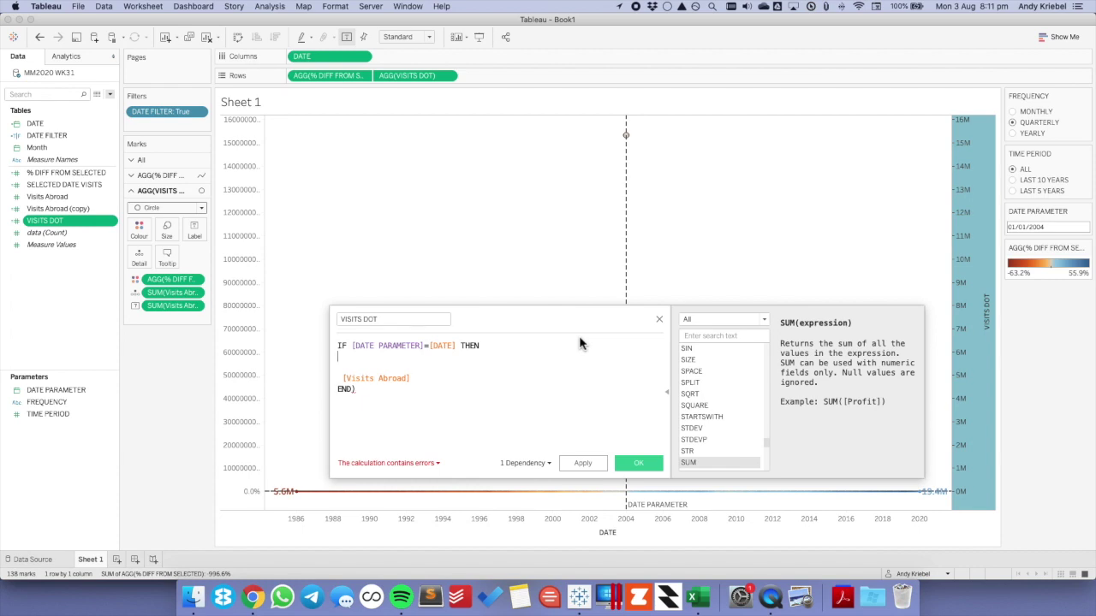
{"action": "key", "text": "super+v"}
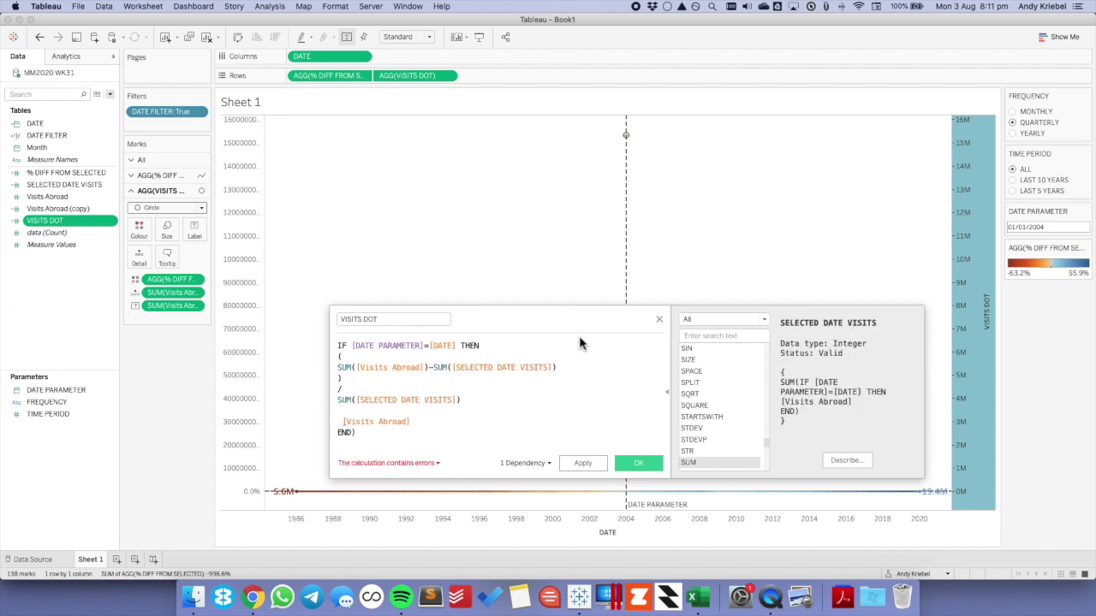
Replace the VISITS DOT formula with 0 and swap the updated field in for the old VISITS DOT on Rows.
{"action": "left_click_drag", "start_coordinate": [488, 402], "coordinate": [328, 372]}
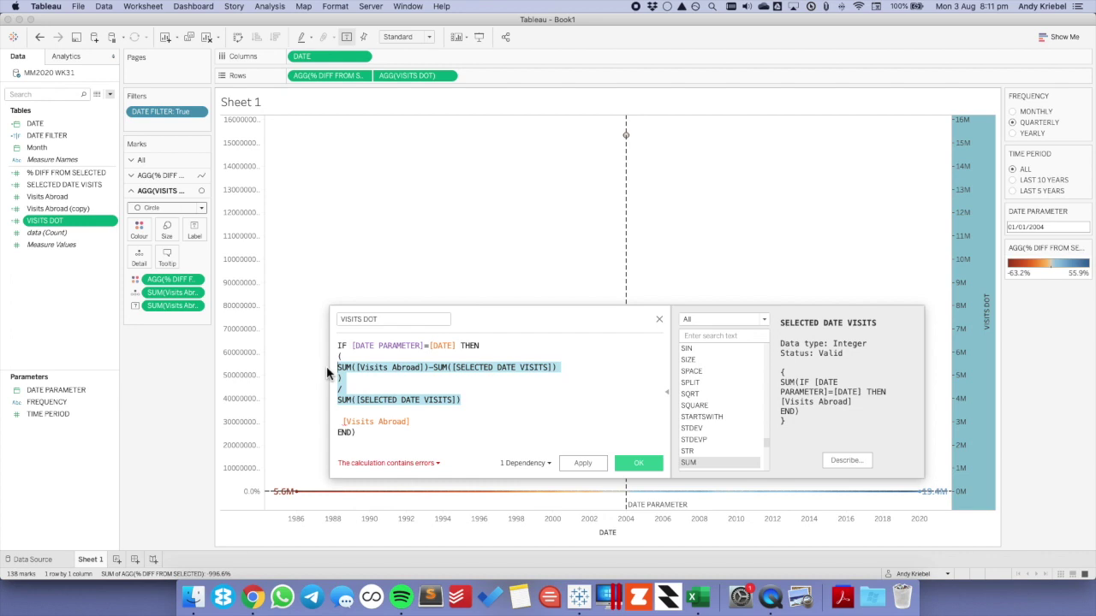
{"action": "left_click", "coordinate": [482, 392]}
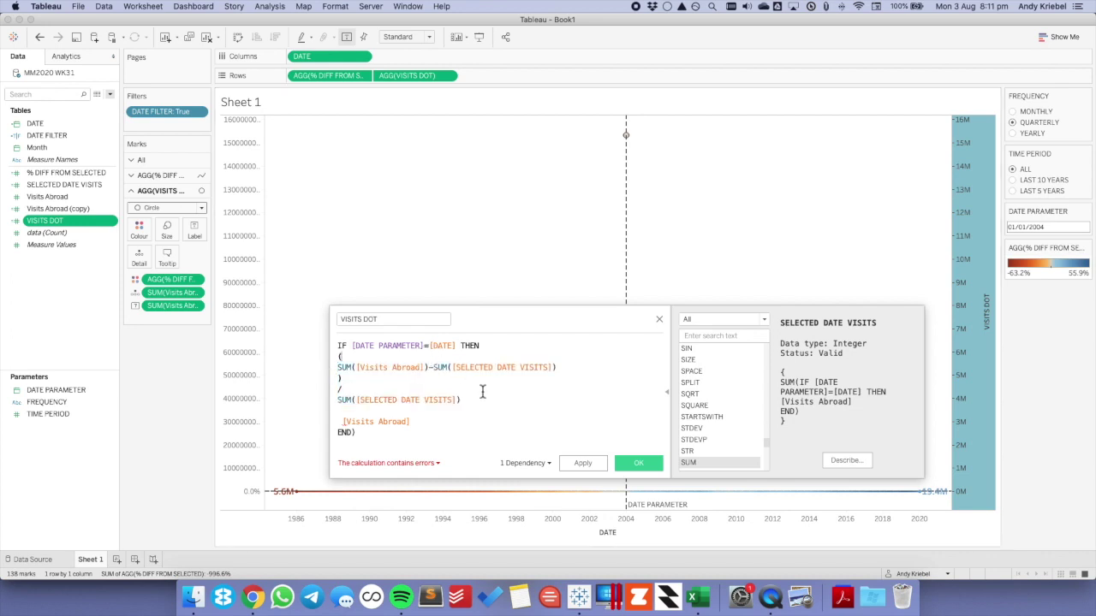
{"action": "left_click_drag", "start_coordinate": [377, 435], "coordinate": [317, 336]}
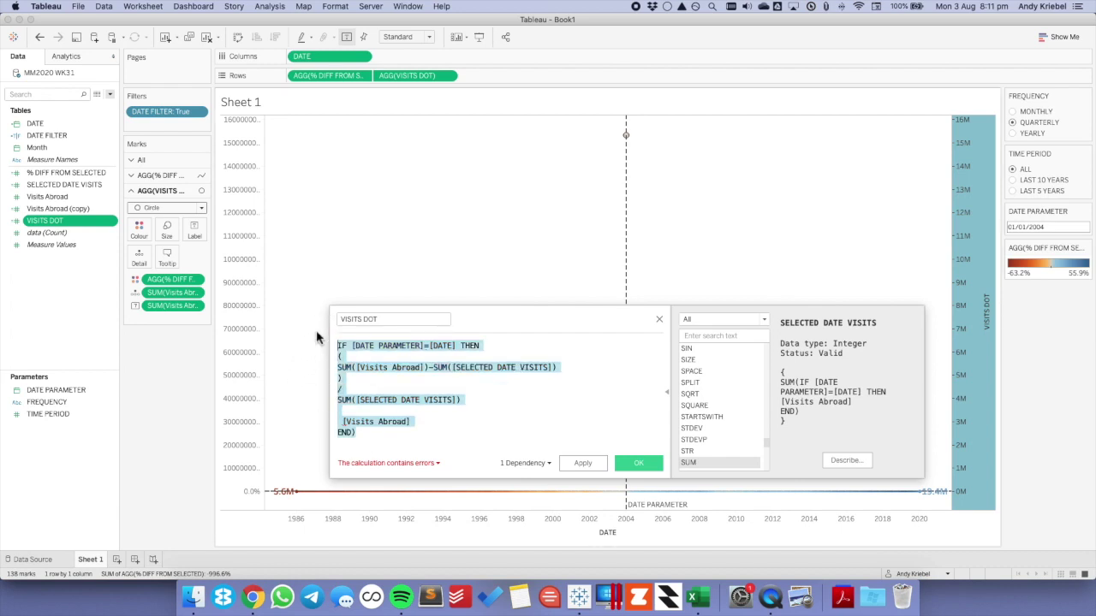
{"action": "type", "text": "0"}
{"action": "left_click", "coordinate": [639, 462]}
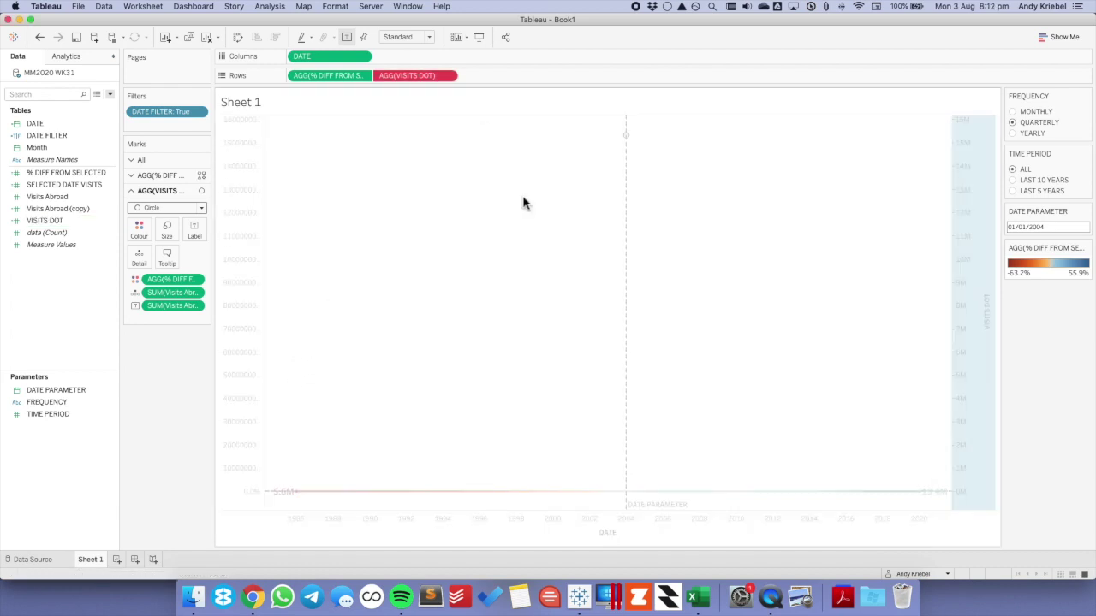
{"action": "mouse_move", "coordinate": [55, 210]}
{"action": "left_mouse_down"}
{"action": "mouse_move", "coordinate": [362, 112]}
{"action": "mouse_move", "coordinate": [412, 78]}
{"action": "left_mouse_up"}
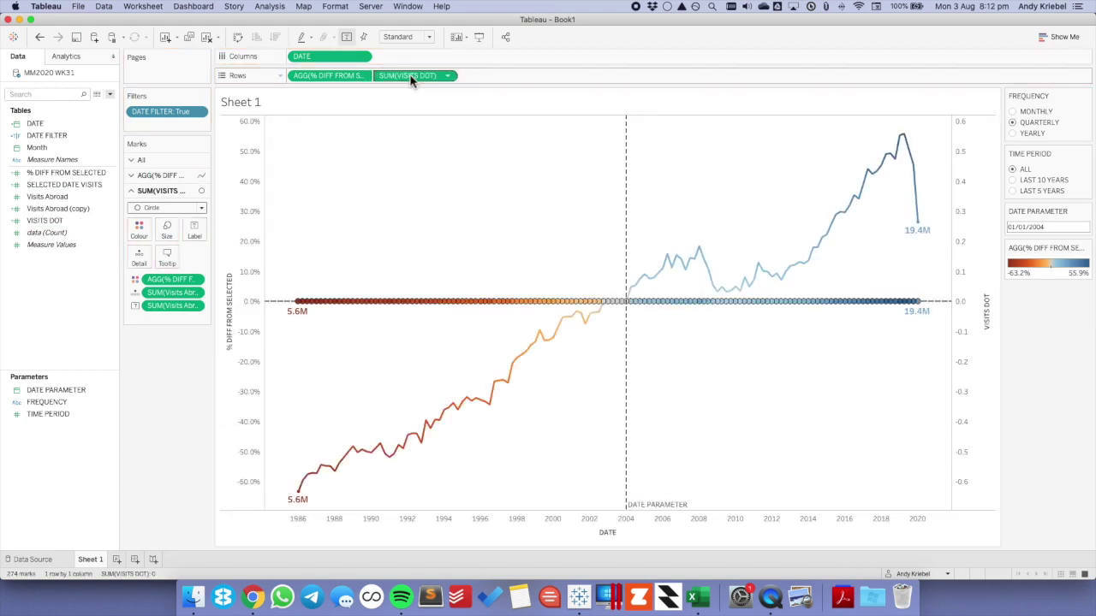
Remove the % difference and Visits Abroad fields from the colour, detail and label of the VISITS DOT circle marks.
{"action": "right_click", "coordinate": [43, 221]}
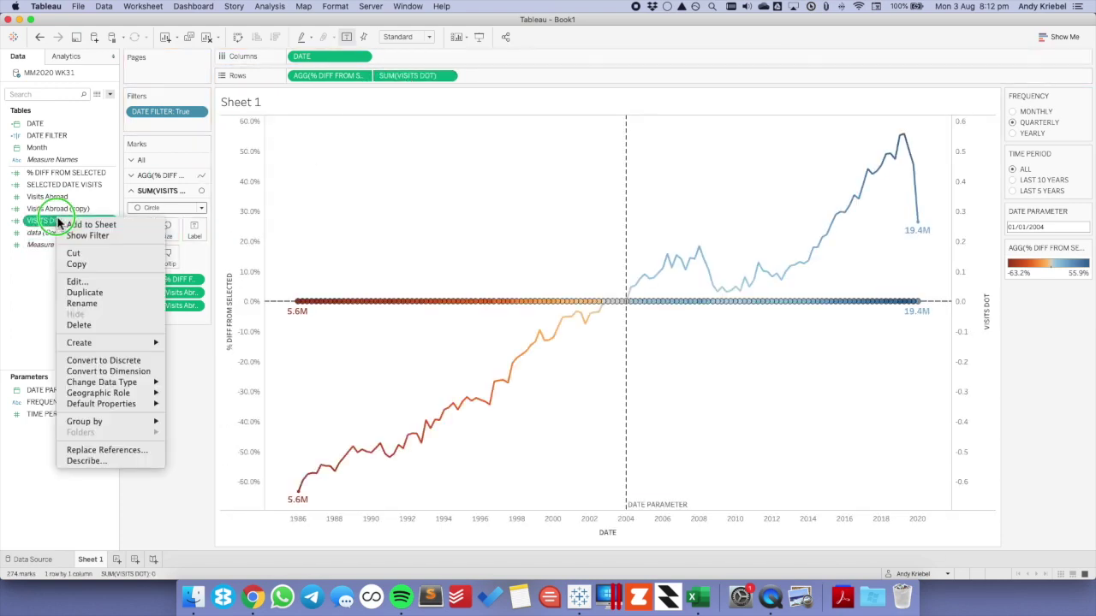
{"action": "left_click", "coordinate": [412, 242]}
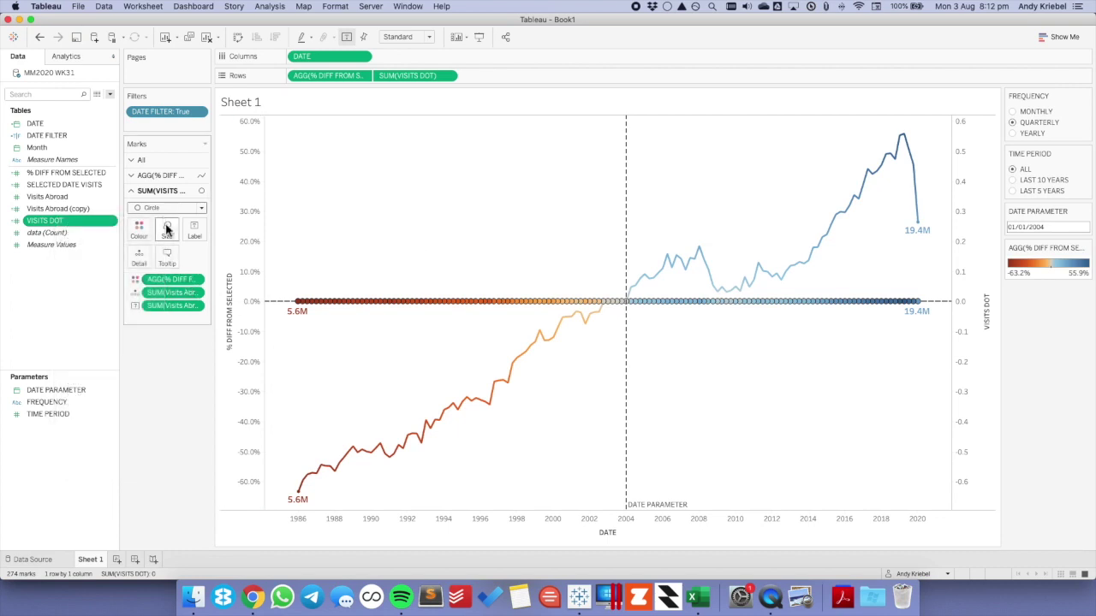
{"action": "left_click_drag", "start_coordinate": [171, 303], "coordinate": [166, 366]}
{"action": "left_click_drag", "start_coordinate": [171, 281], "coordinate": [183, 393]}
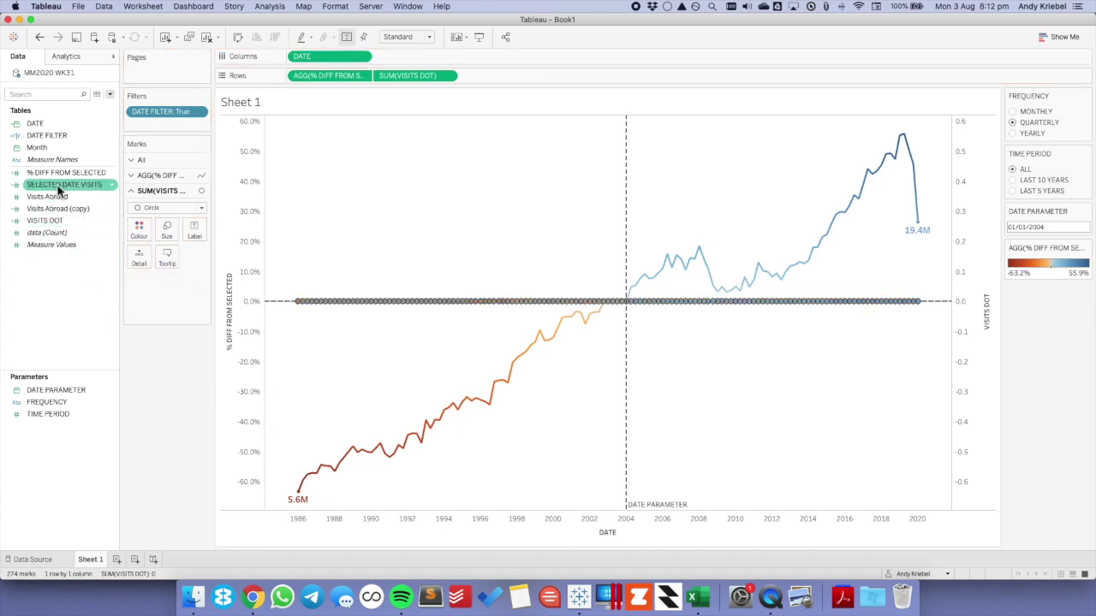
Edit the VISITS DOT calculation to read if [DATE]=[DATE PARAMETER] THEN 0 END.
{"action": "right_click", "coordinate": [53, 220]}
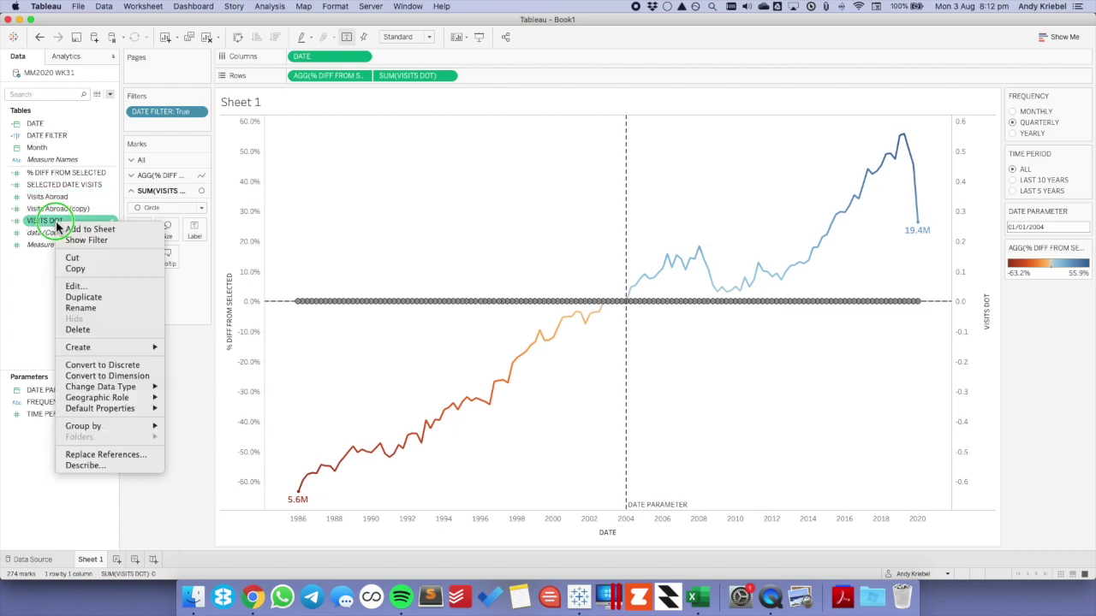
{"action": "left_click", "coordinate": [77, 287]}
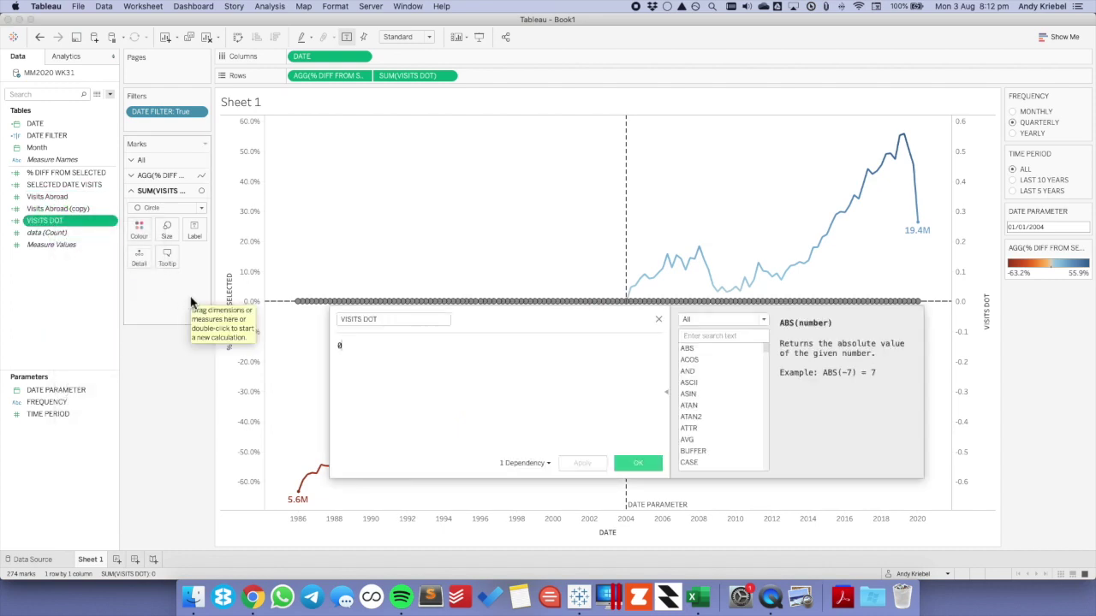
{"action": "type", "text": "if date"}
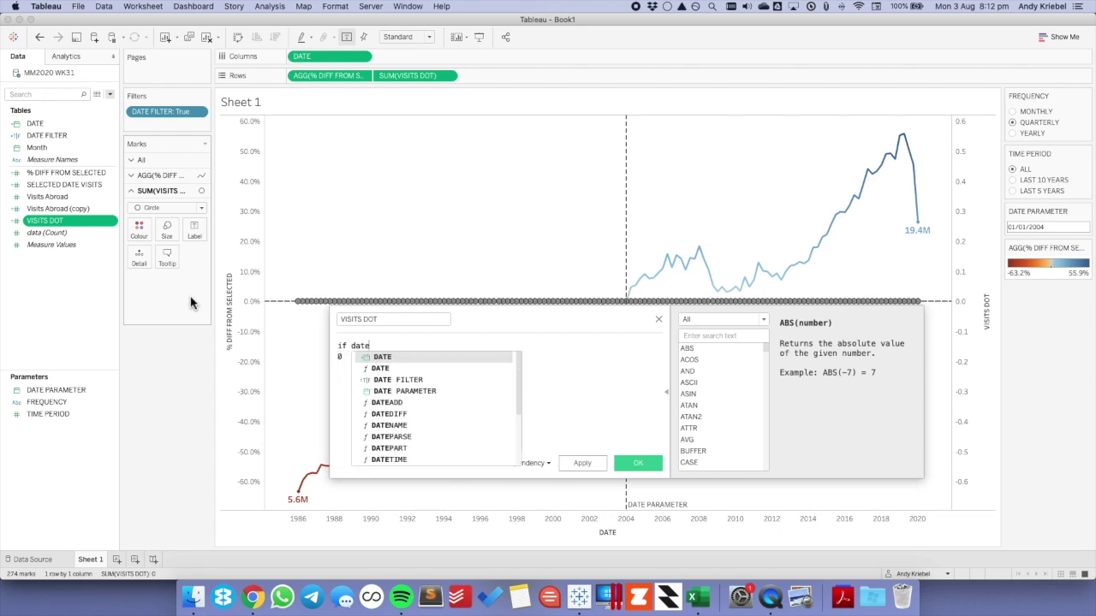
{"action": "key", "text": "Return"}
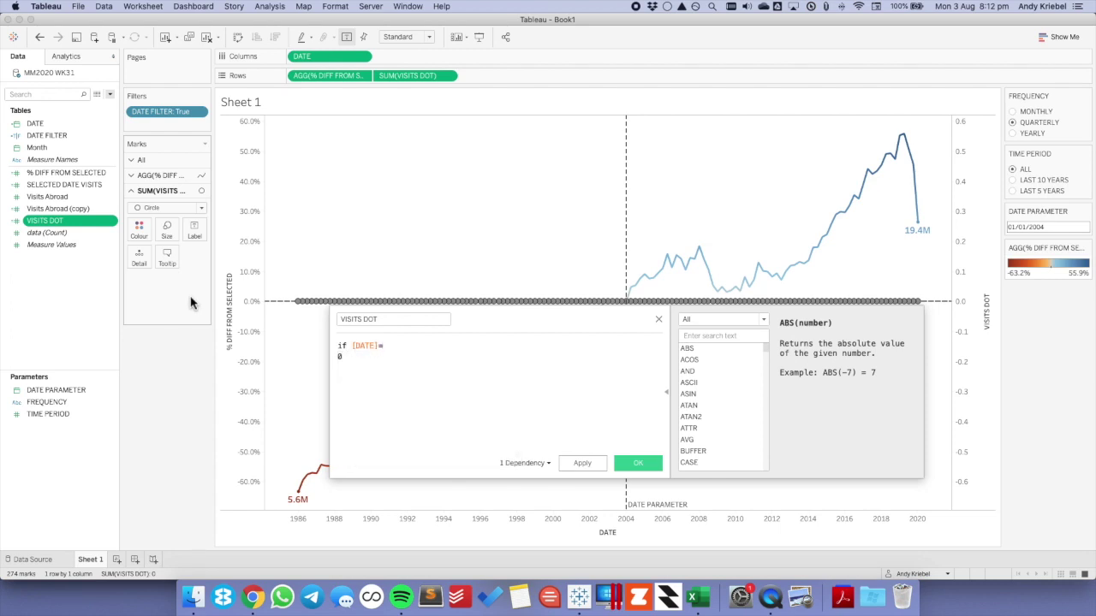
{"action": "type", "text": "=date"}
{"action": "key", "text": "Down"}
{"action": "key", "text": "Down"}
{"action": "key", "text": "Return"}
{"action": "key", "text": "Return"}
{"action": "type", "text": "THEN"}
{"action": "key", "text": "Return"}
{"action": "type", "text": "END"}
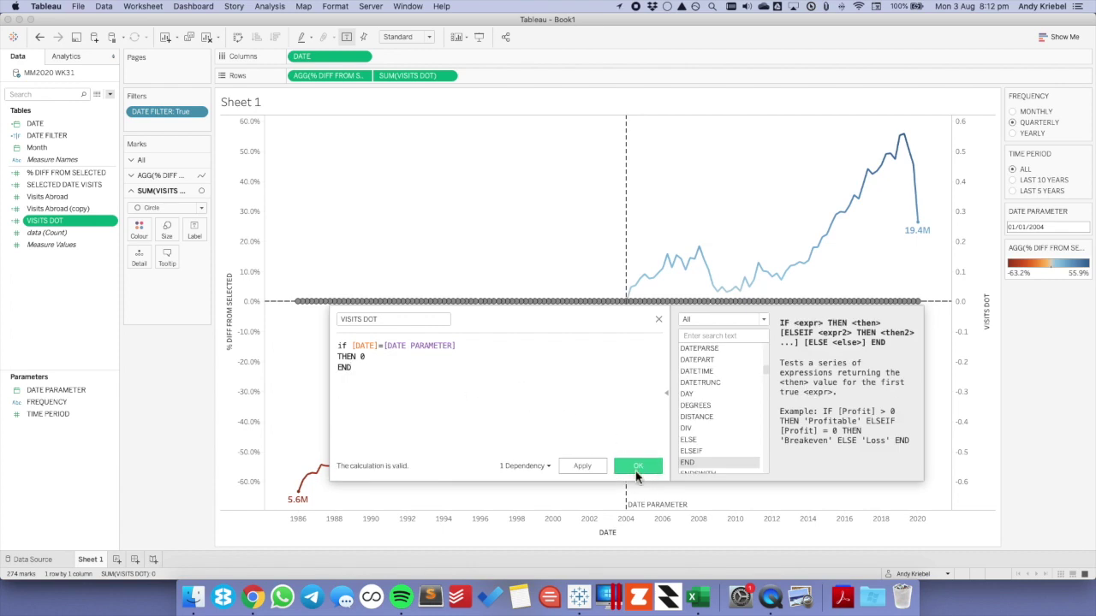
{"action": "left_click", "coordinate": [637, 466]}
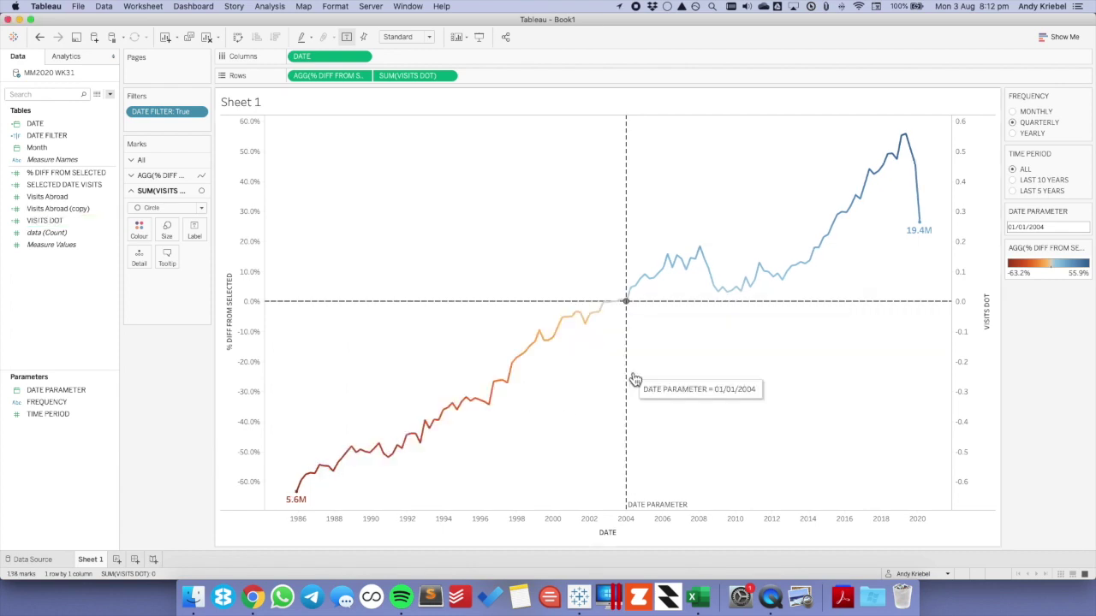
Colour the VISITS DOT circle grey and make it slightly larger.
{"action": "left_click", "coordinate": [139, 230]}
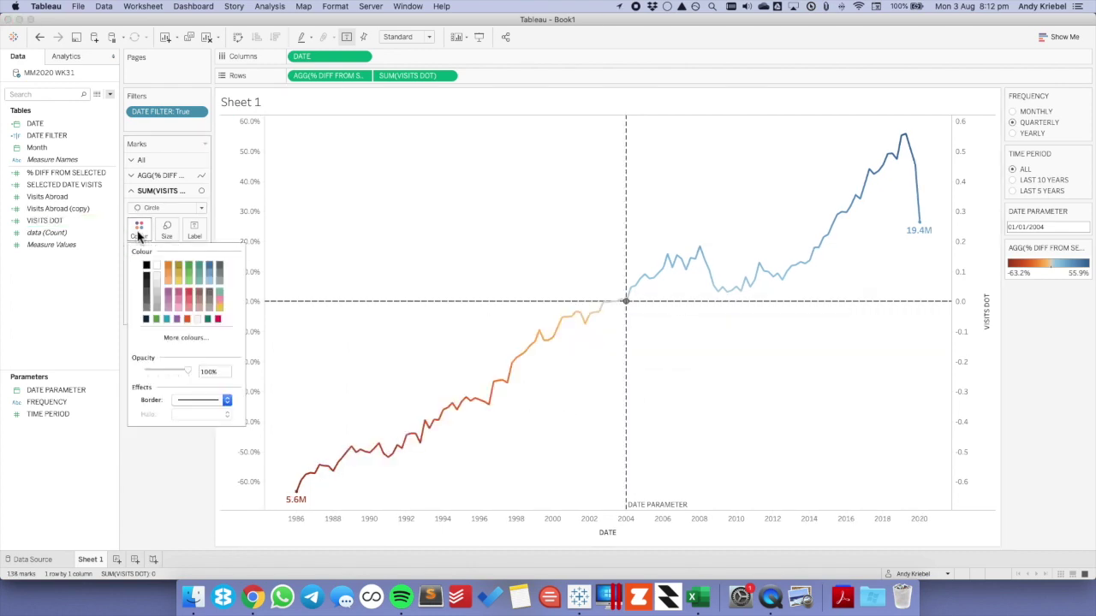
{"action": "left_click", "coordinate": [150, 313]}
{"action": "left_click", "coordinate": [167, 229]}
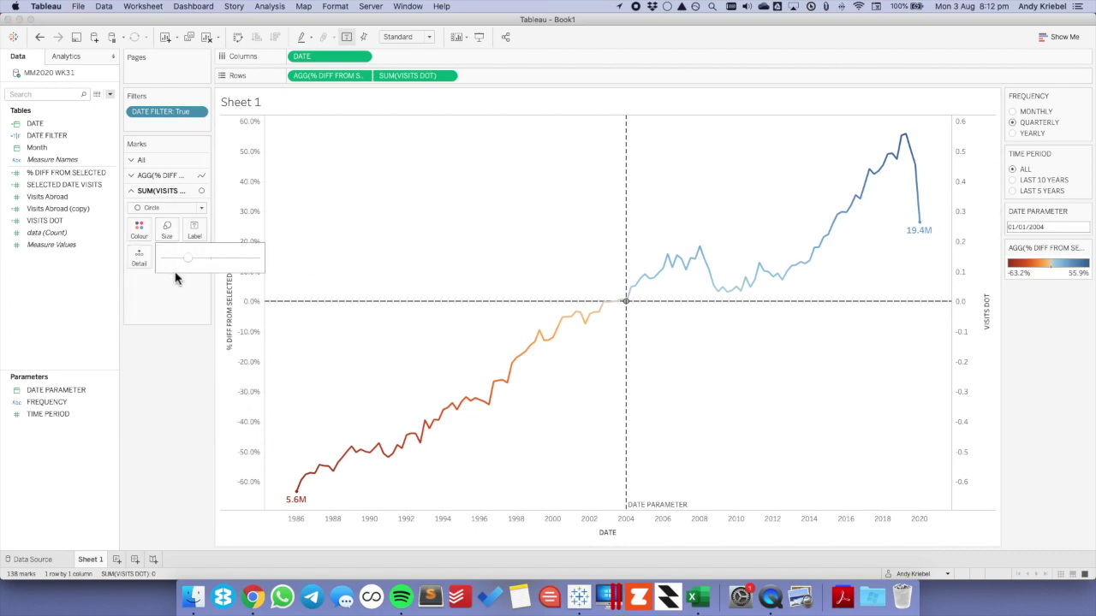
{"action": "left_click_drag", "start_coordinate": [196, 263], "coordinate": [202, 265]}
{"action": "left_click", "coordinate": [545, 254]}
Hide the header of the secondary VISITS DOT axis.
{"action": "right_click", "coordinate": [972, 332]}
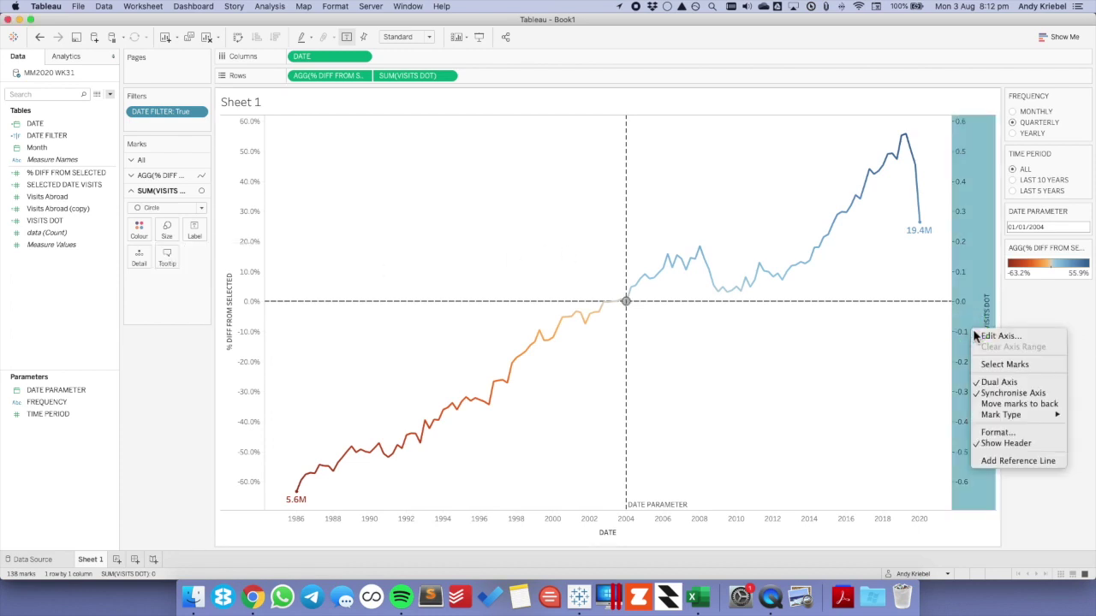
{"action": "right_click", "coordinate": [976, 283]}
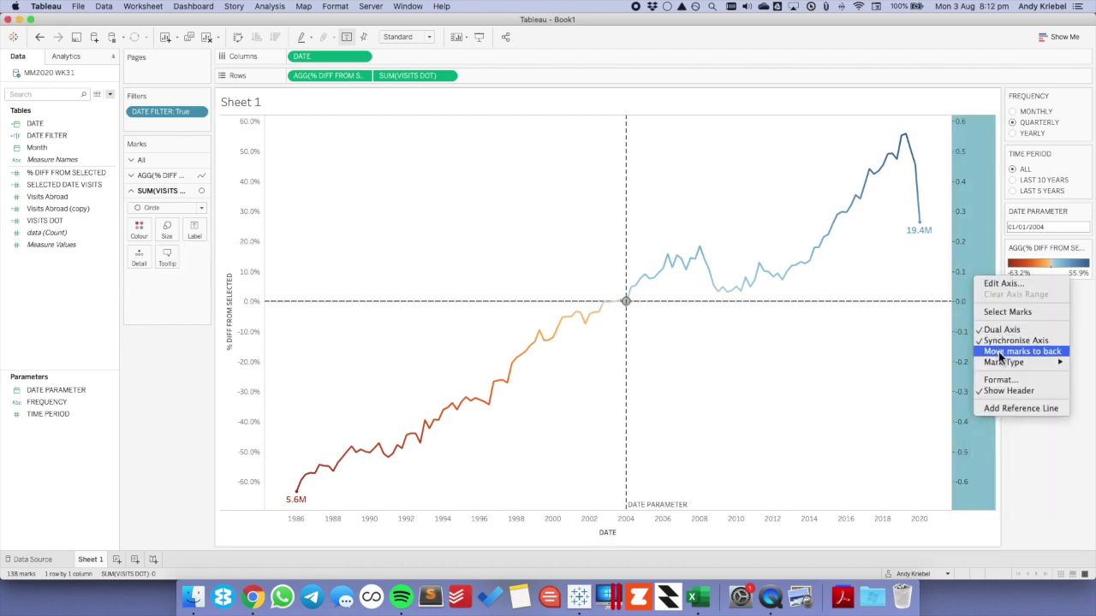
{"action": "left_click", "coordinate": [1003, 391]}
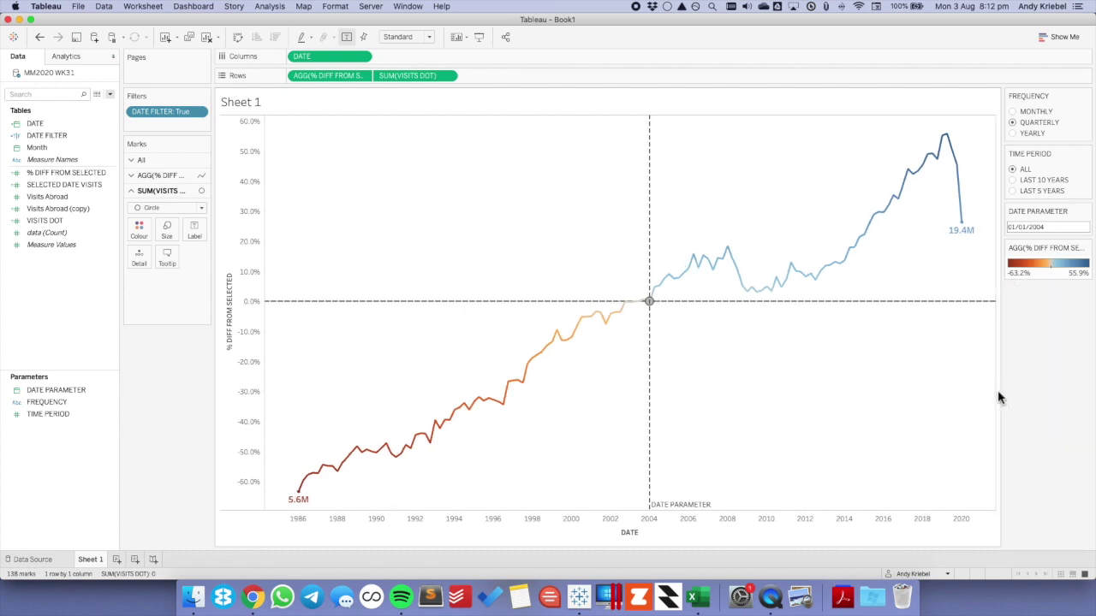
Delete all the text from the VISITS DOT circle's tooltip.
{"action": "left_click", "coordinate": [167, 260]}
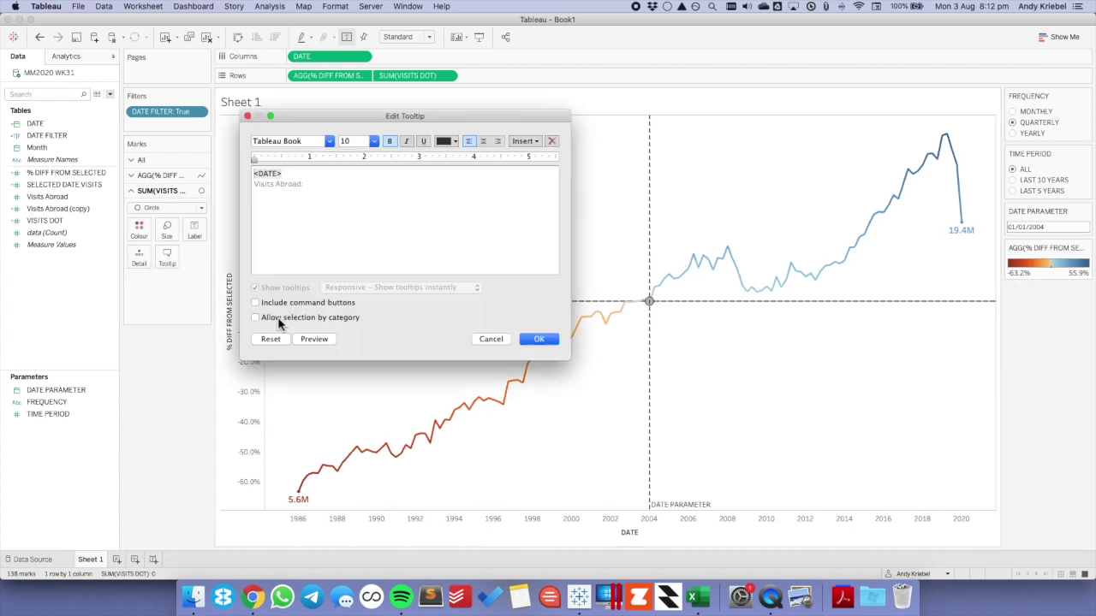
{"action": "left_click_drag", "start_coordinate": [320, 200], "coordinate": [240, 139]}
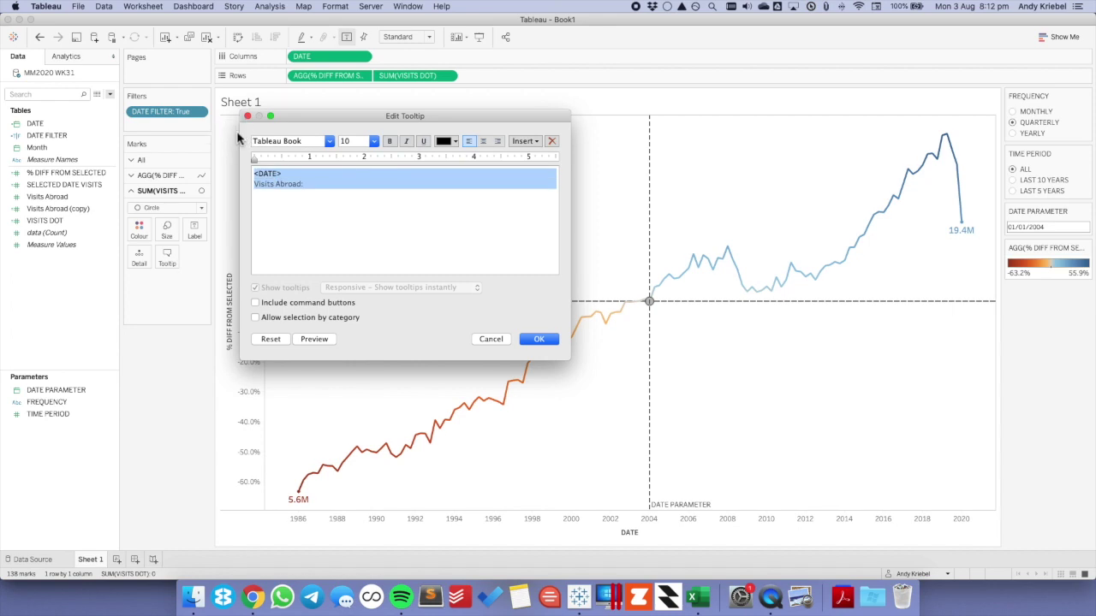
{"action": "key", "text": "BackSpace"}
{"action": "left_click", "coordinate": [552, 337]}
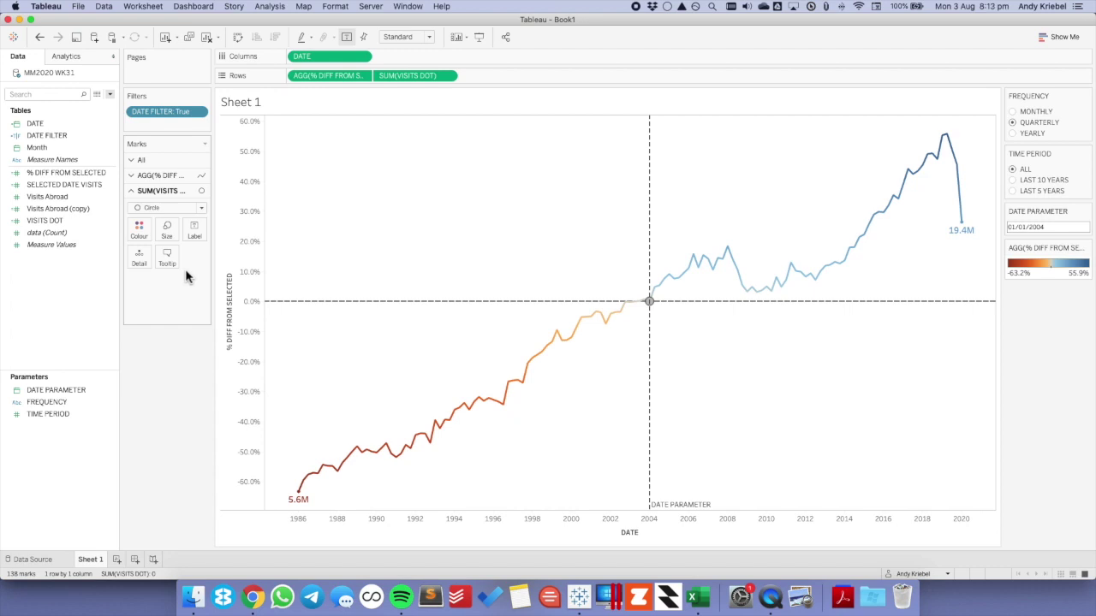
Set the sheet's row divider and column divider pane borders to None.
{"action": "right_click", "coordinate": [388, 192]}
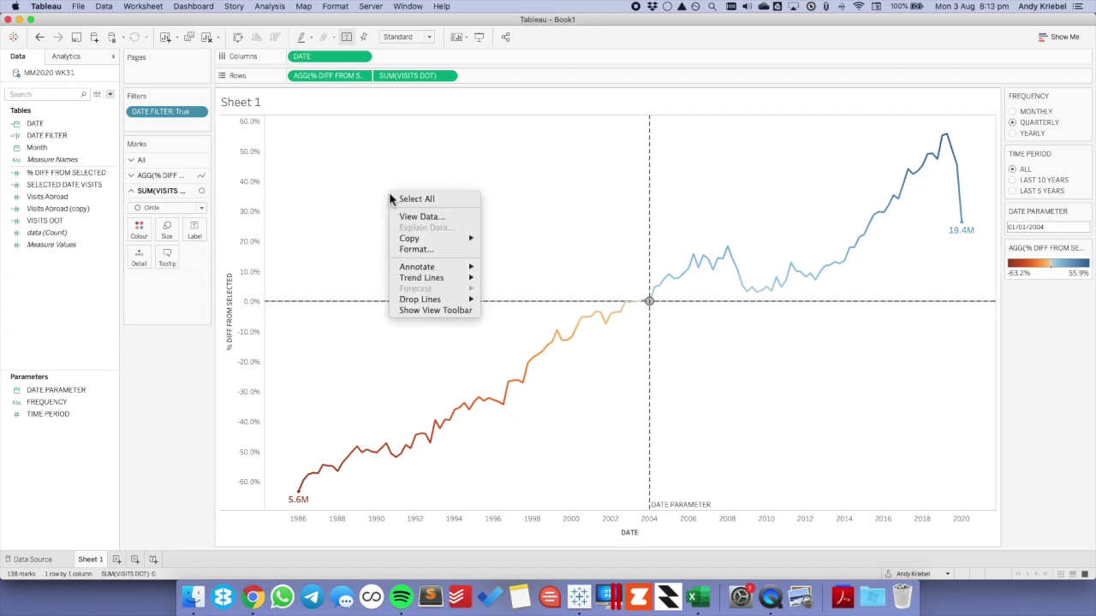
{"action": "left_click", "coordinate": [386, 250]}
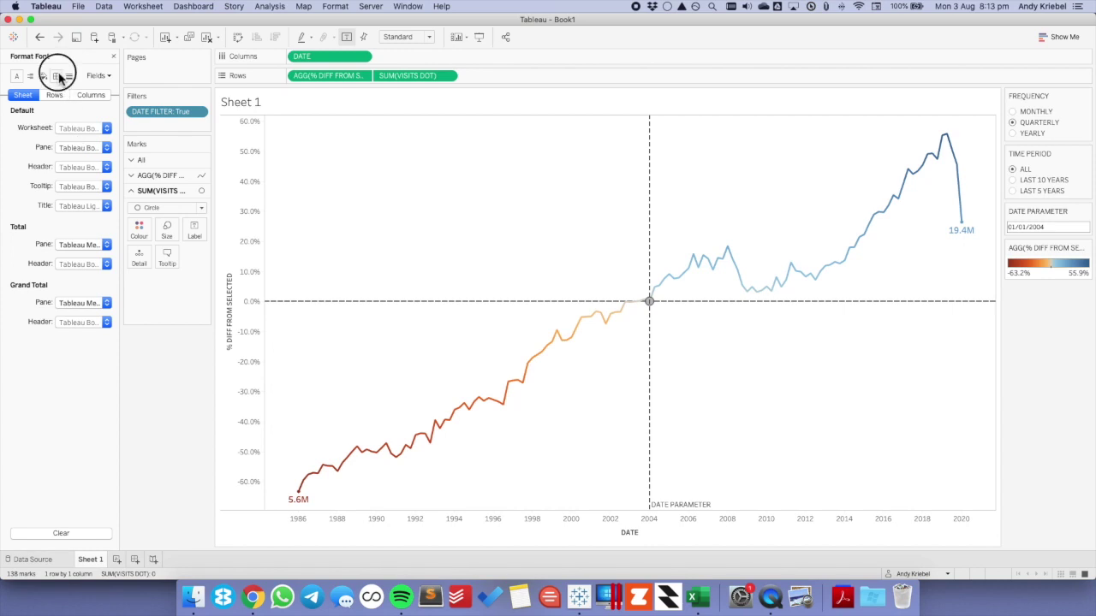
{"action": "left_click", "coordinate": [56, 76]}
{"action": "left_click", "coordinate": [76, 322]}
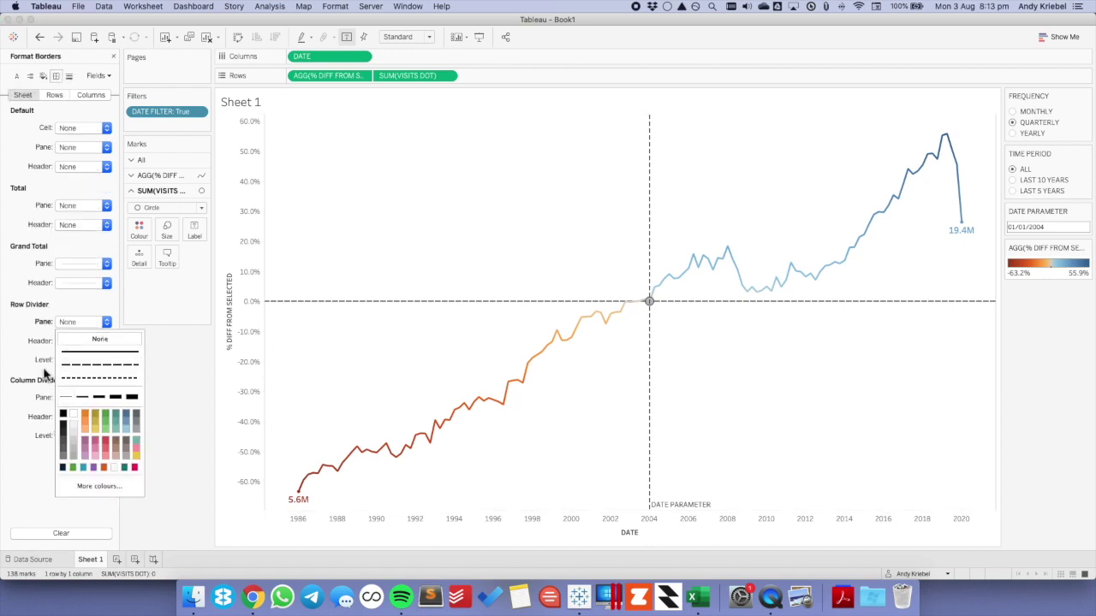
{"action": "left_click", "coordinate": [96, 339]}
{"action": "left_click", "coordinate": [84, 398]}
{"action": "left_click", "coordinate": [90, 416]}
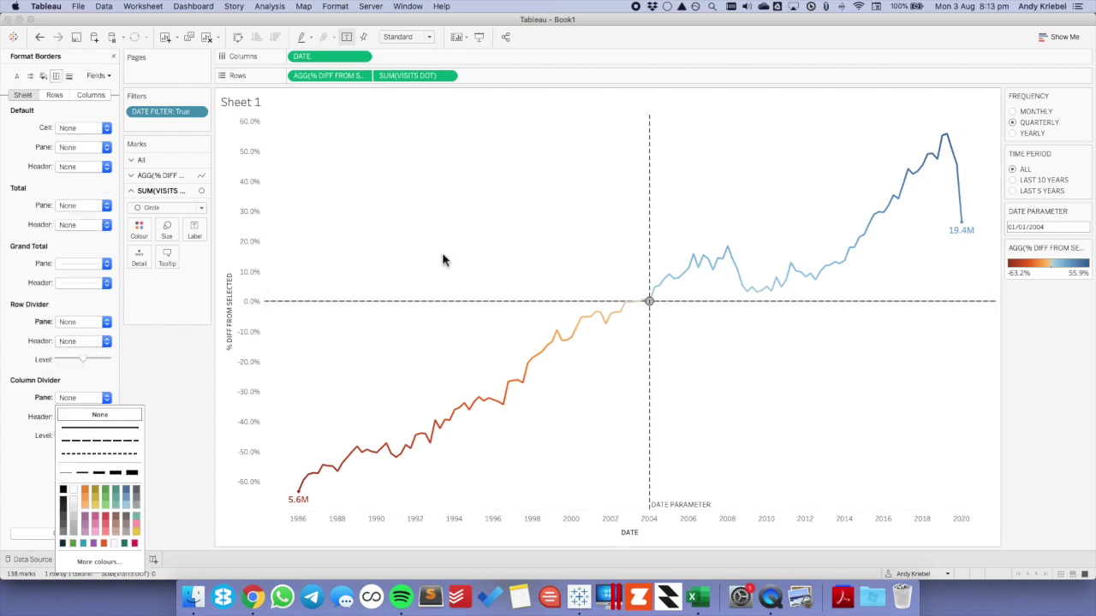
{"action": "left_click", "coordinate": [100, 415]}
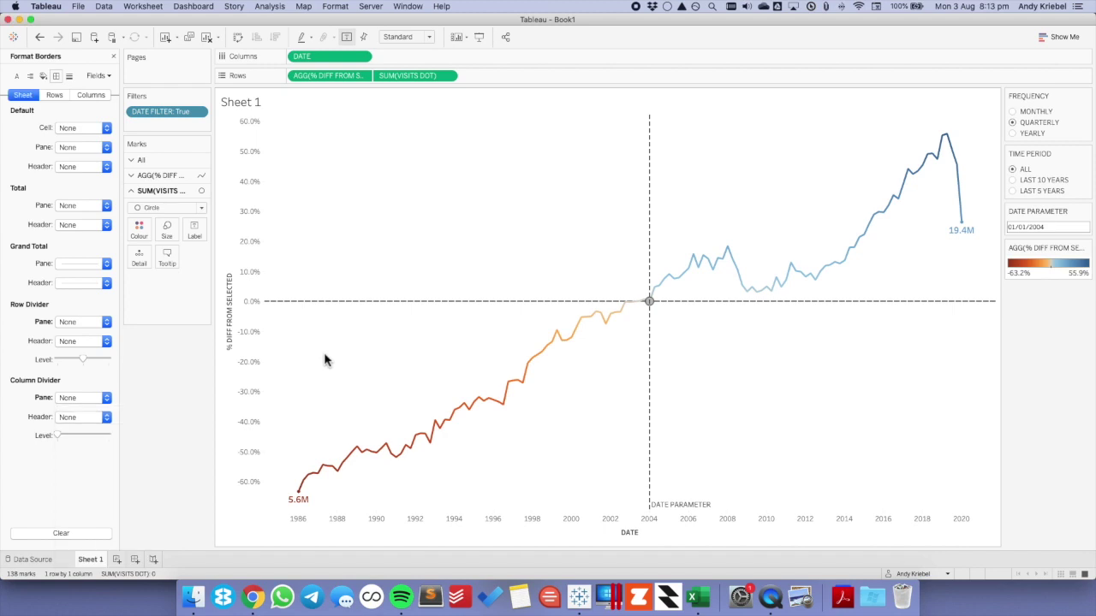
{"action": "left_click", "coordinate": [113, 56]}
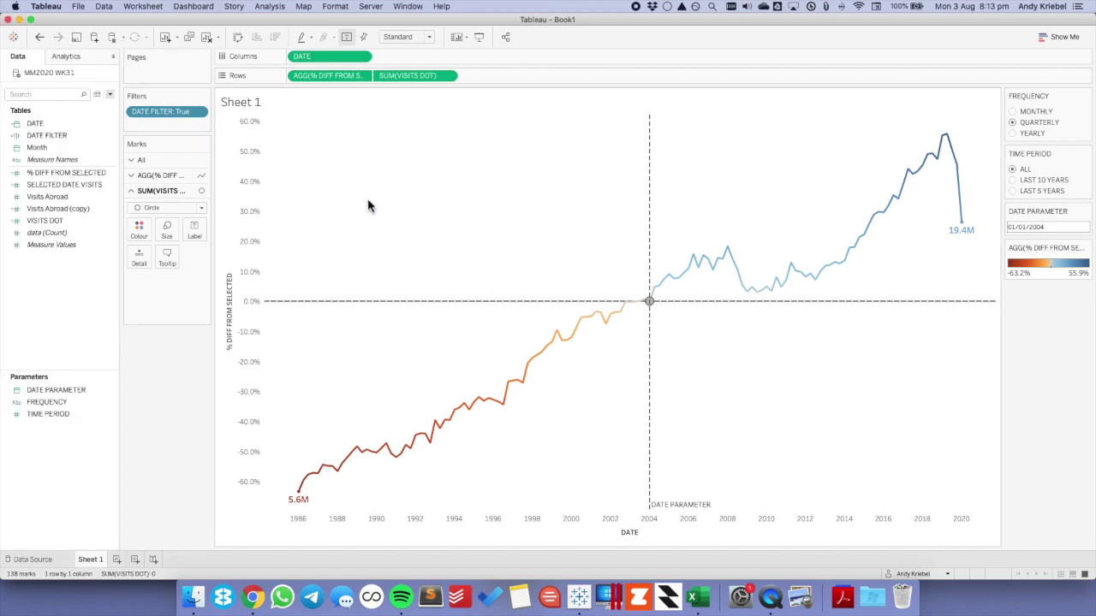
Format the % DIFF FROM SELECTED axis numbers as percentages with zero decimal places.
{"action": "mouse_move", "coordinate": [615, 318]}
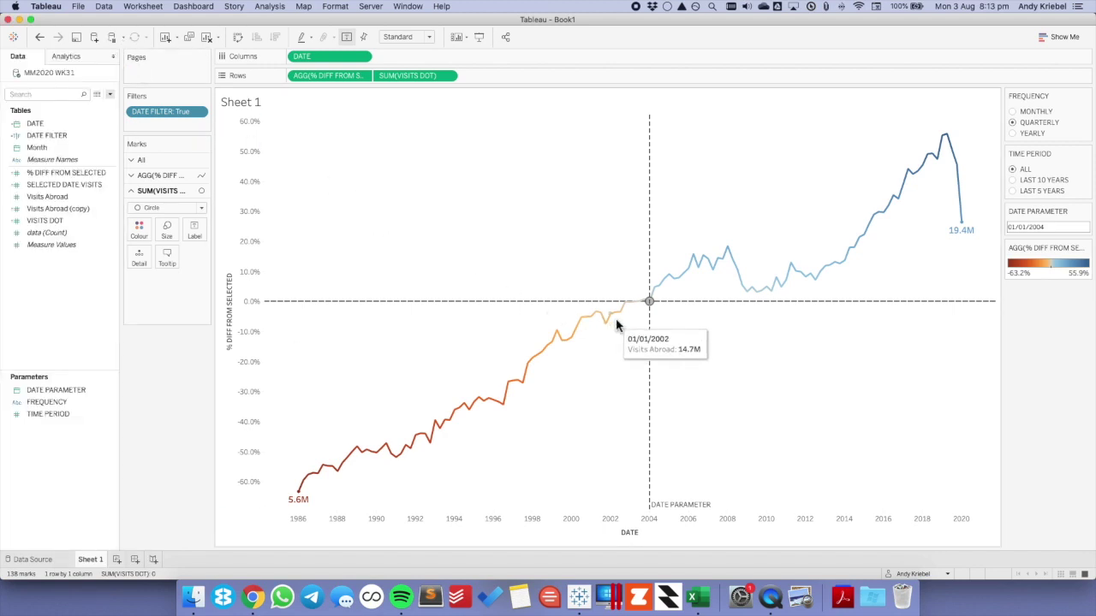
{"action": "right_click", "coordinate": [238, 228]}
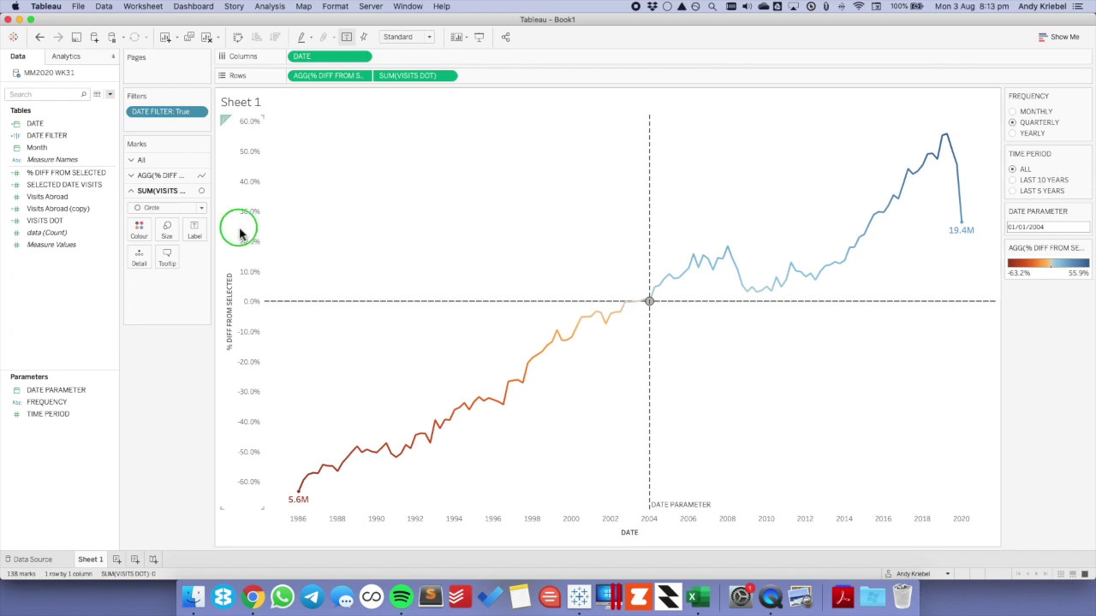
{"action": "left_click", "coordinate": [273, 321]}
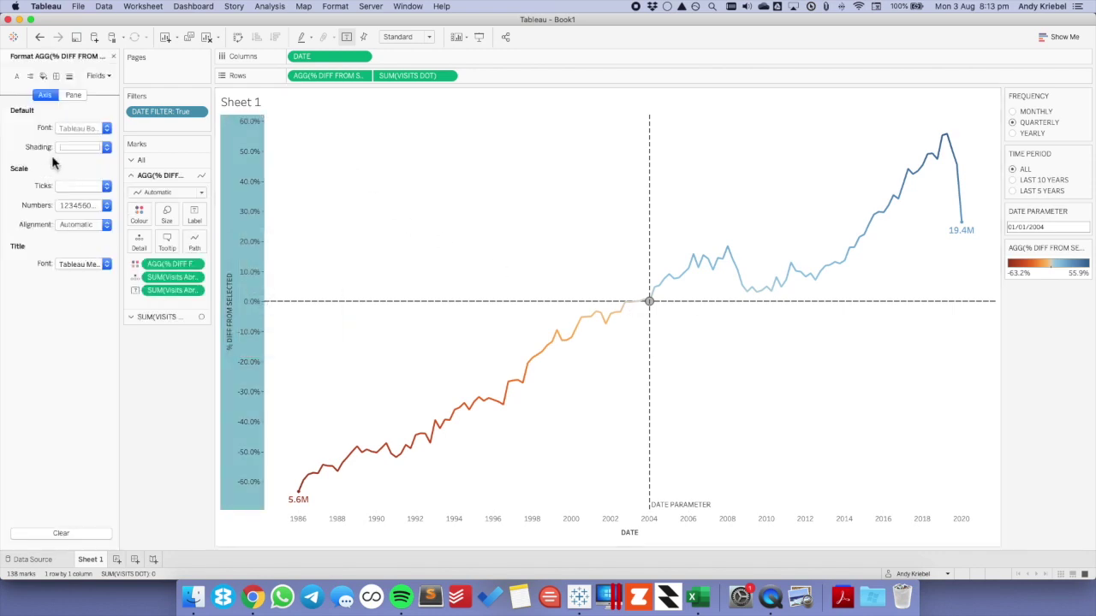
{"action": "left_click", "coordinate": [73, 131]}
{"action": "left_click", "coordinate": [31, 156]}
{"action": "left_click", "coordinate": [88, 214]}
{"action": "left_click", "coordinate": [82, 288]}
{"action": "left_click", "coordinate": [212, 253]}
{"action": "left_click", "coordinate": [212, 254]}
{"action": "left_click", "coordinate": [317, 245]}
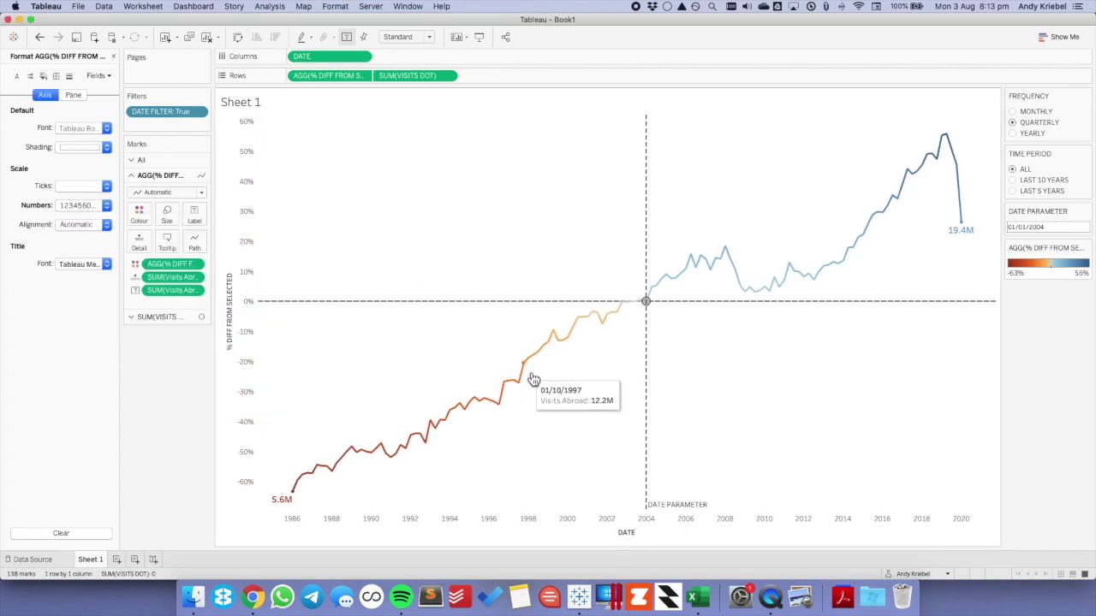
{"action": "left_click", "coordinate": [113, 56]}
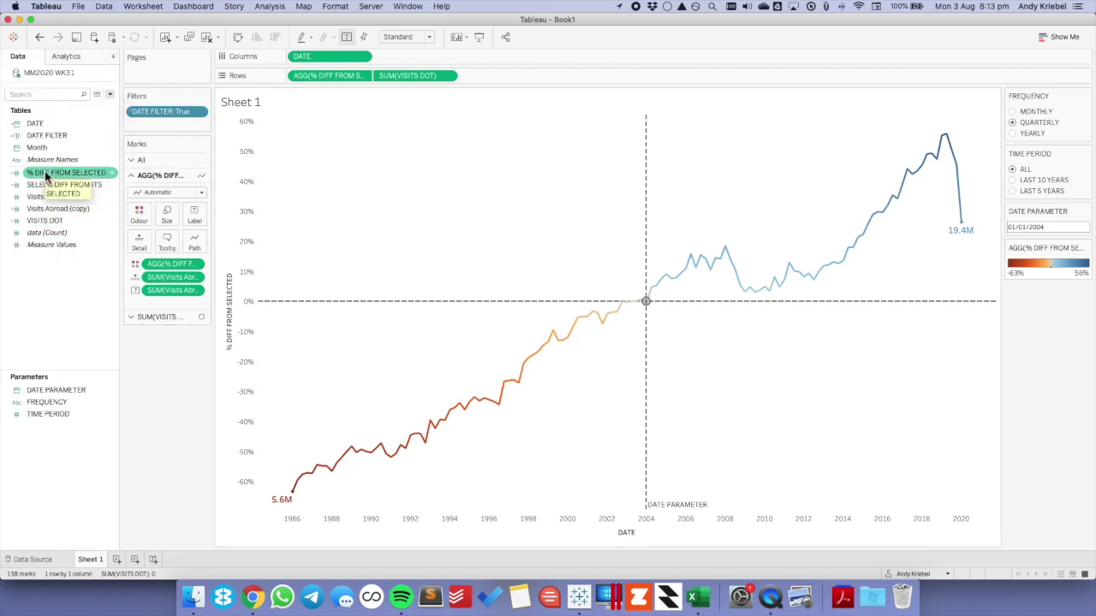
Add % DIFF FROM SELECTED to the line's tooltip and write a third line reading "Difference from" followed by the DATE PARAMETER value.
{"action": "left_click_drag", "start_coordinate": [47, 175], "coordinate": [168, 242]}
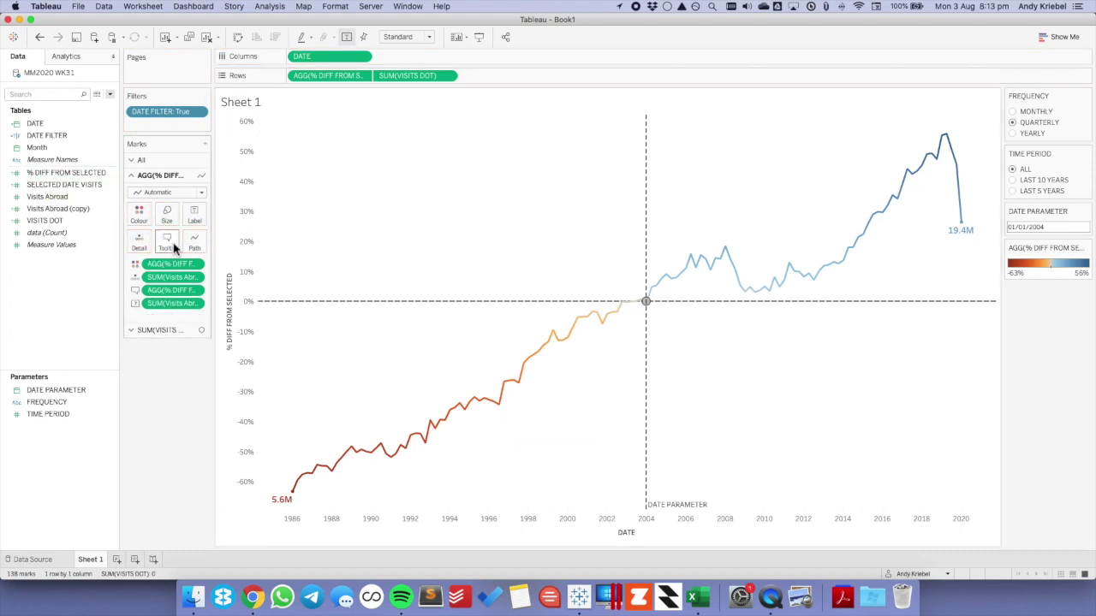
{"action": "left_click", "coordinate": [167, 241]}
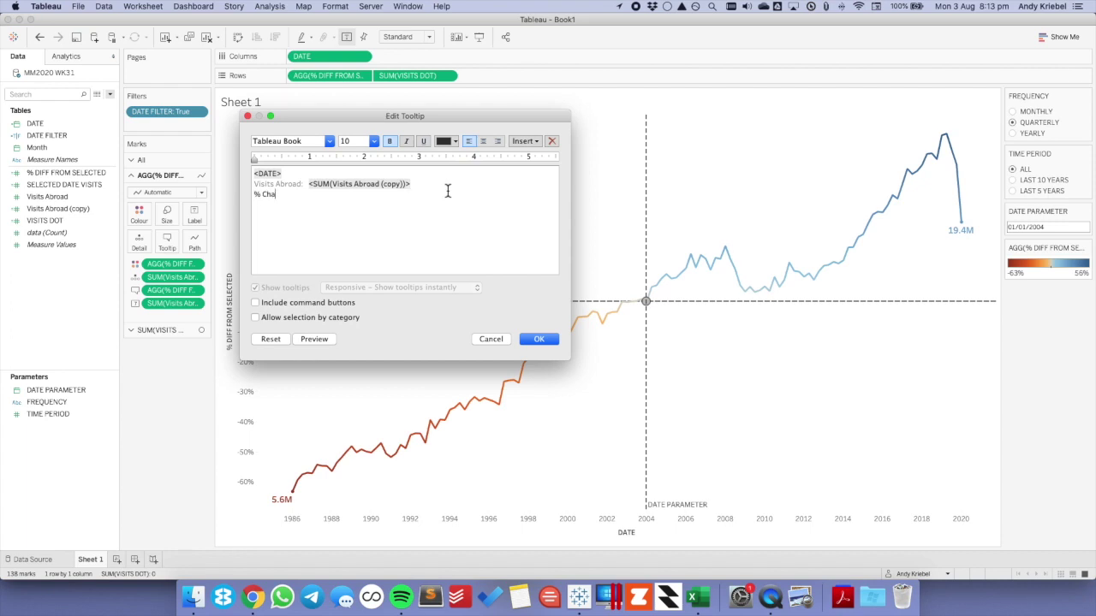
{"action": "left_click_drag", "start_coordinate": [302, 186], "coordinate": [228, 189]}
{"action": "key", "text": "super+c"}
{"action": "triple_click", "coordinate": [290, 203]}
{"action": "key", "text": "super+v"}
{"action": "key", "text": "shift+super+Left"}
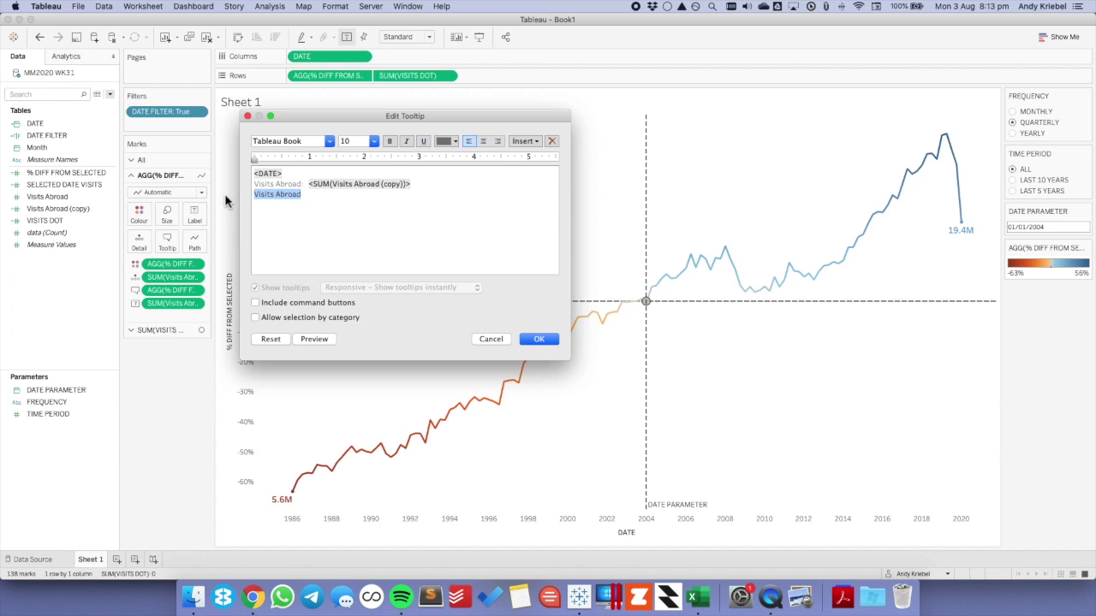
{"action": "type", "text": "Difference from"}
{"action": "left_click", "coordinate": [523, 140]}
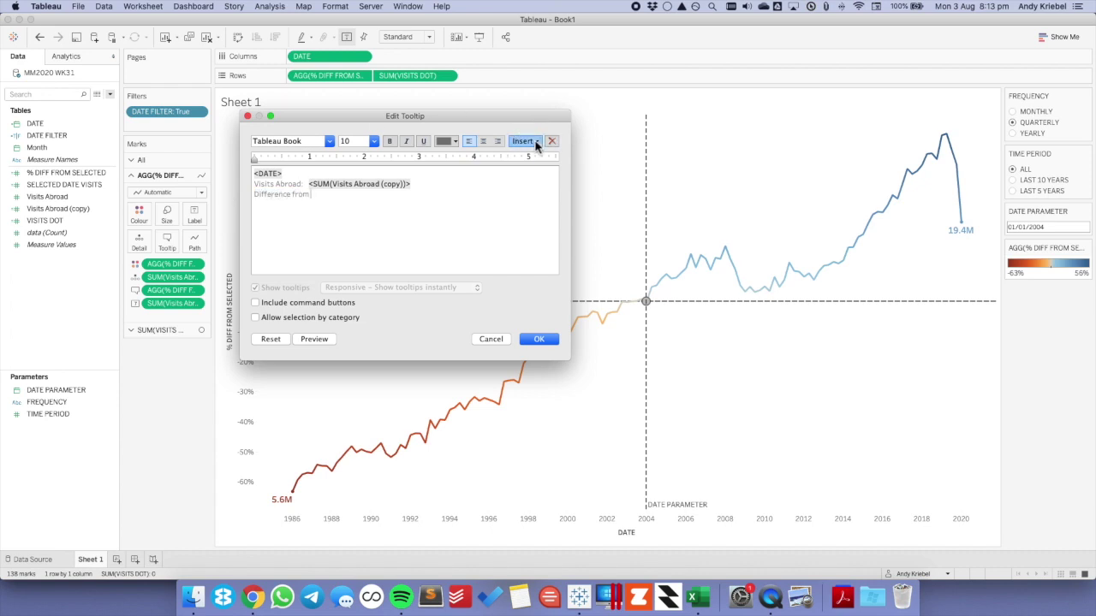
{"action": "left_click", "coordinate": [562, 379]}
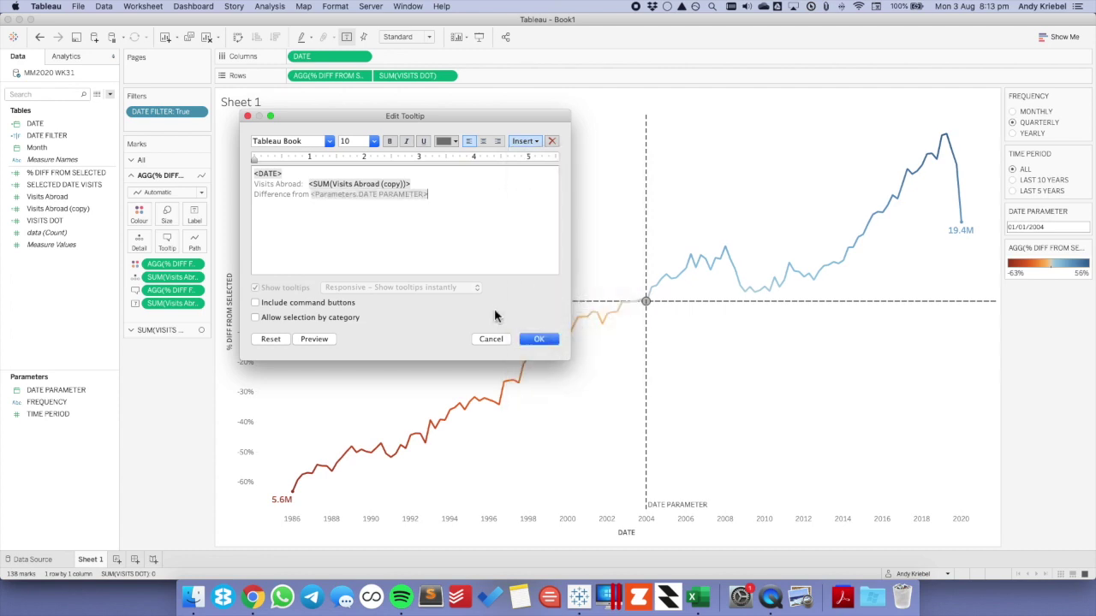
Finish the tooltip's "Difference from" line with a bold AGG(% DIFF FROM SELECTED) value and apply the tooltip.
{"action": "double_click", "coordinate": [360, 184]}
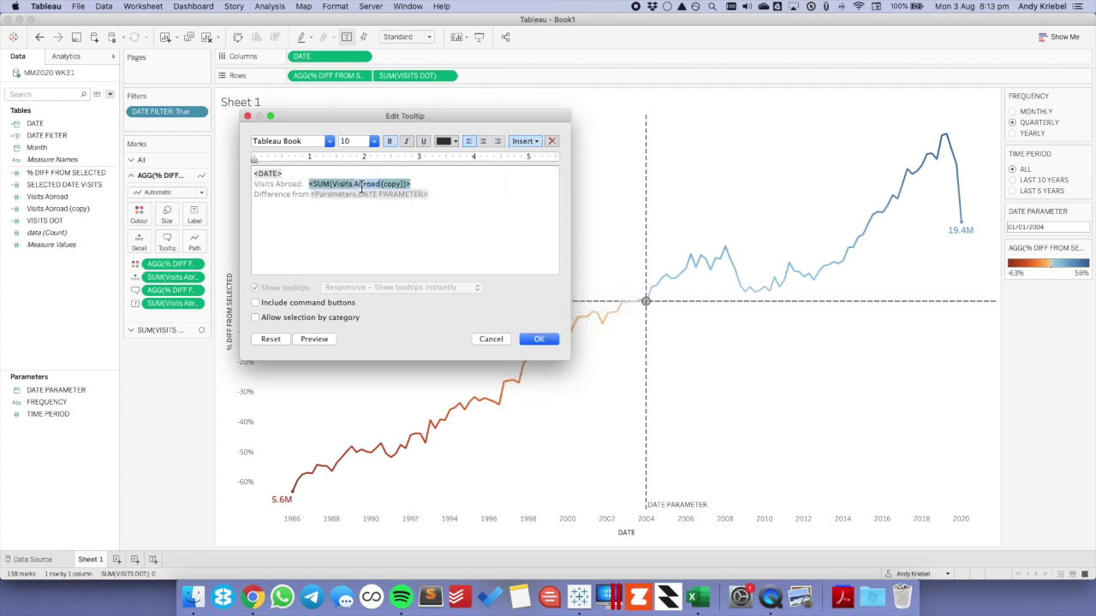
{"action": "left_click", "coordinate": [469, 196]}
{"action": "type", "text": "Abroad"}
{"action": "double_click", "coordinate": [444, 194]}
{"action": "left_click", "coordinate": [524, 141]}
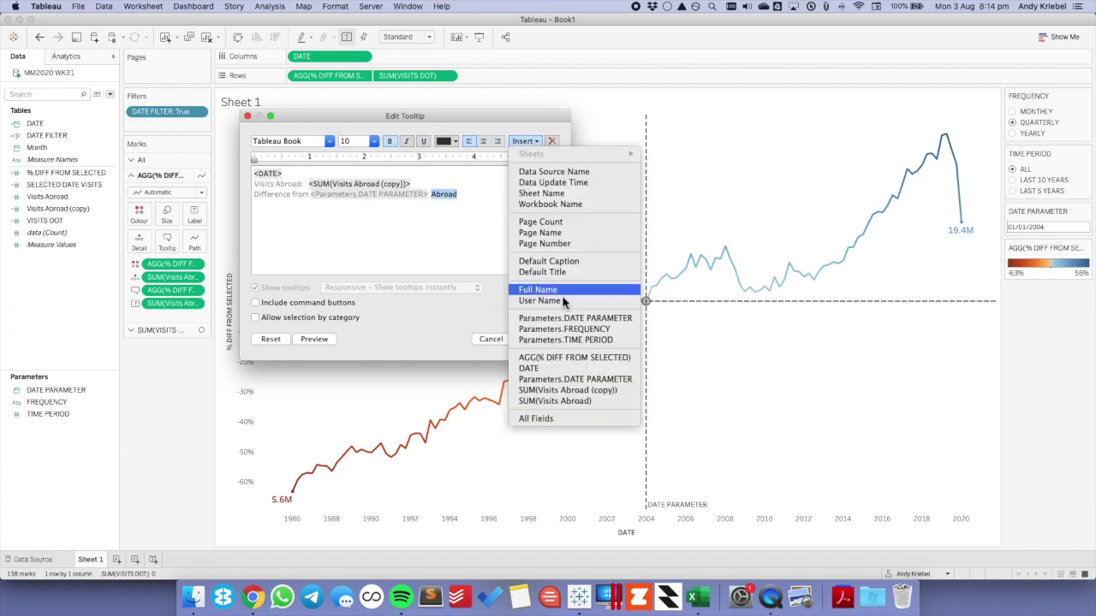
{"action": "left_click", "coordinate": [471, 195]}
{"action": "left_click", "coordinate": [524, 141]}
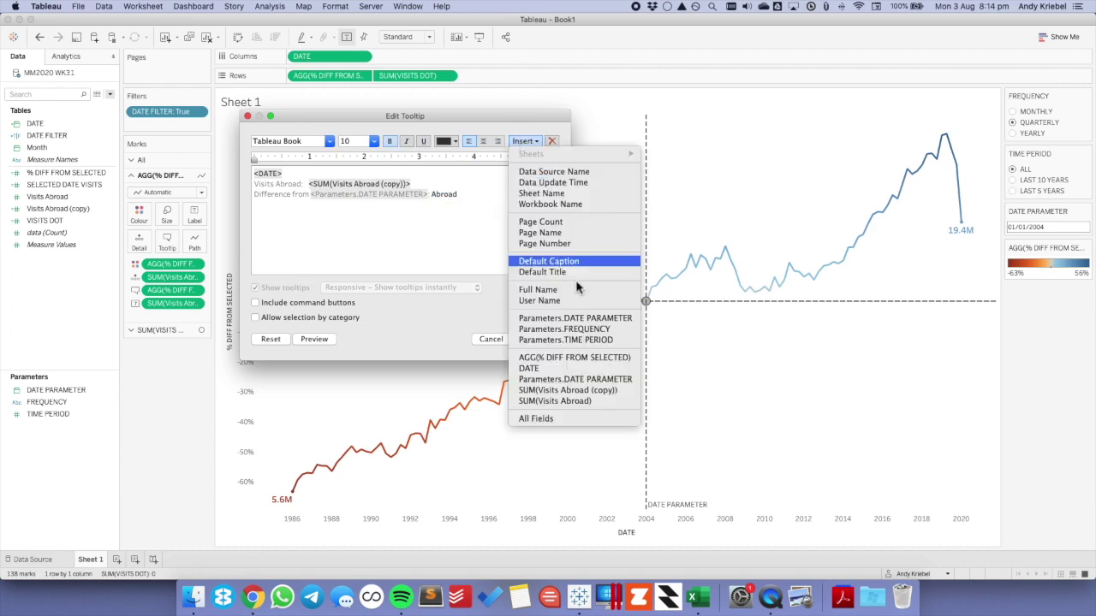
{"action": "left_click", "coordinate": [574, 357]}
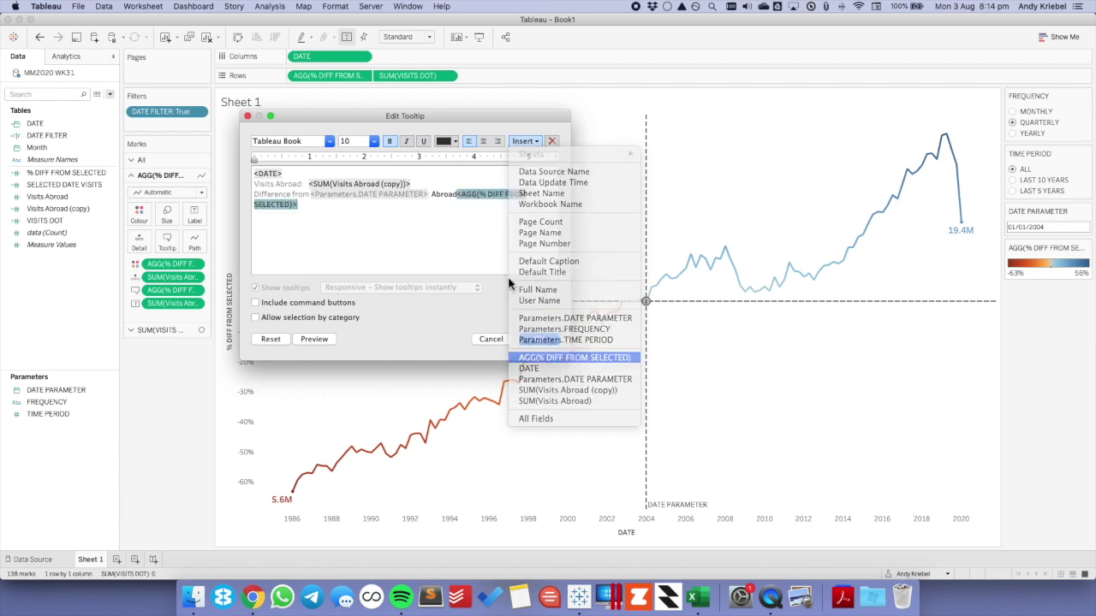
{"action": "left_click", "coordinate": [483, 202]}
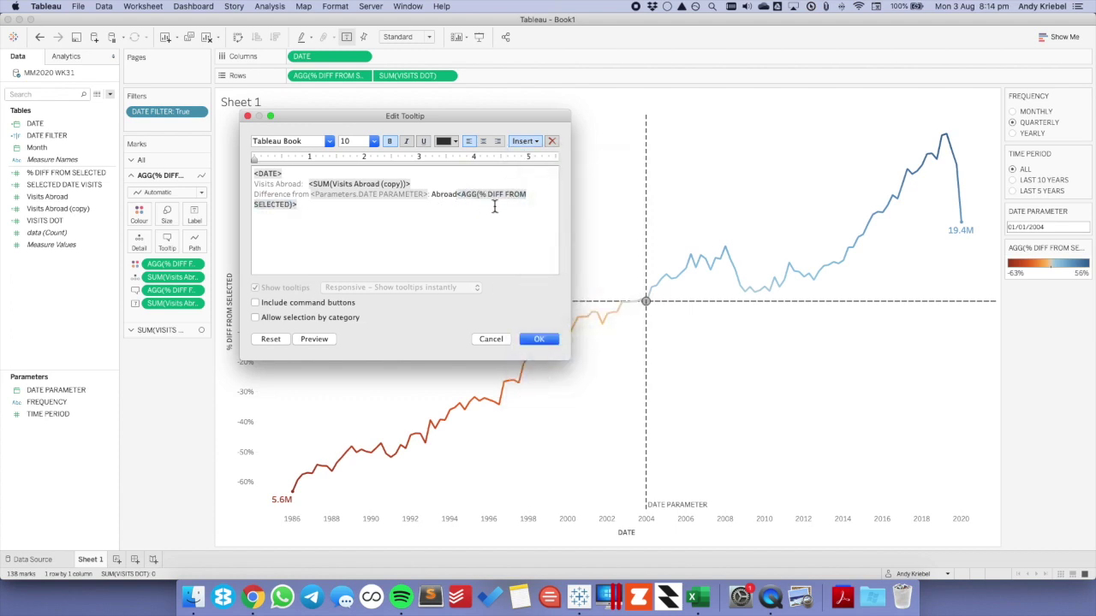
{"action": "key", "text": "BackSpace"}
{"action": "key", "text": "BackSpace"}
{"action": "key", "text": "BackSpace"}
{"action": "key", "text": "BackSpace"}
{"action": "key", "text": "BackSpace"}
{"action": "key", "text": "BackSpace"}
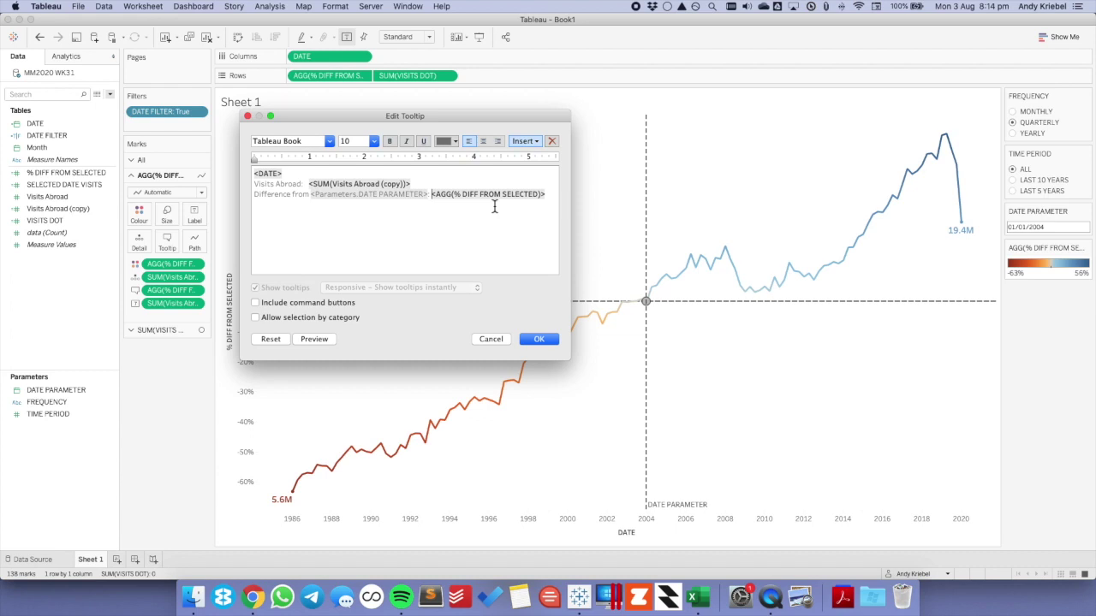
{"action": "left_click", "coordinate": [544, 339]}
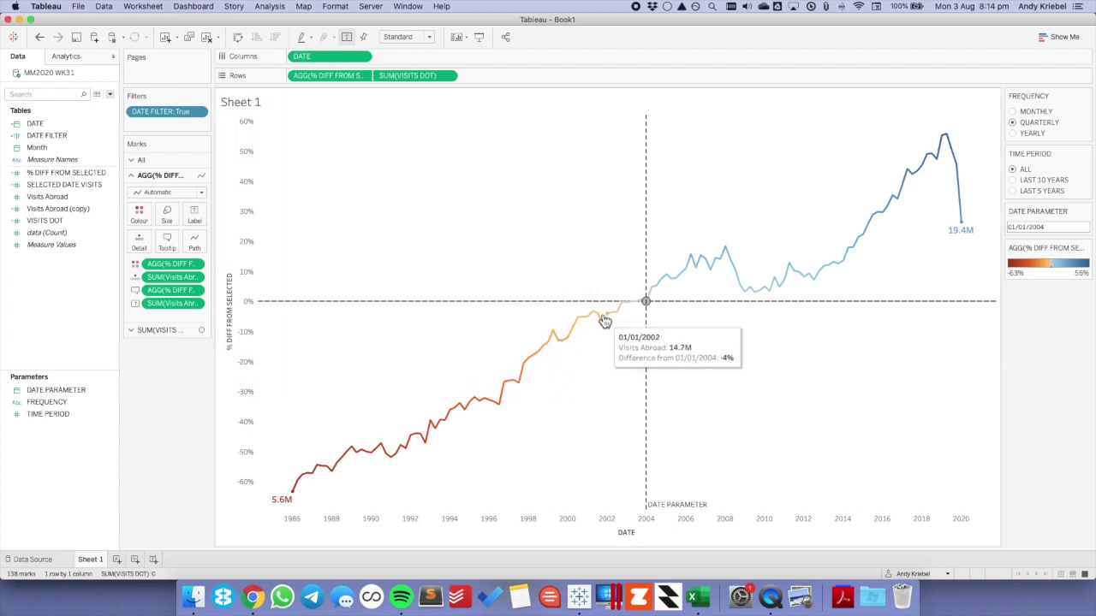
Set the label of the vertical DATE PARAMETER reference line to Value.
{"action": "left_click", "coordinate": [647, 449]}
{"action": "left_click", "coordinate": [667, 451]}
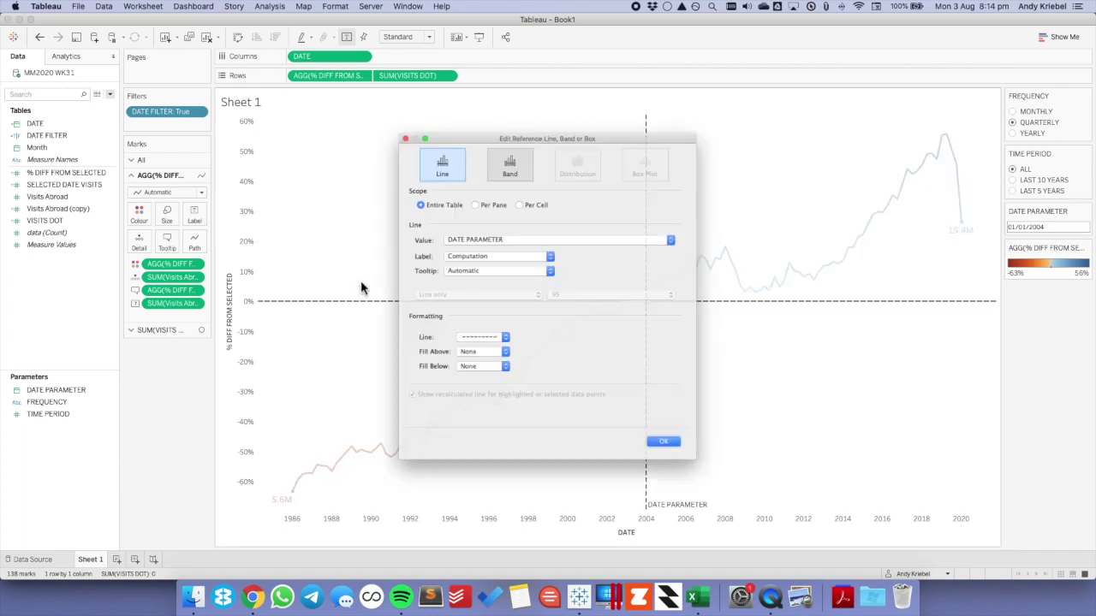
{"action": "left_click", "coordinate": [430, 247]}
{"action": "left_click", "coordinate": [440, 239]}
{"action": "left_click", "coordinate": [479, 249]}
{"action": "left_click", "coordinate": [441, 249]}
{"action": "left_click", "coordinate": [441, 266]}
{"action": "left_click", "coordinate": [441, 256]}
{"action": "left_click", "coordinate": [683, 467]}
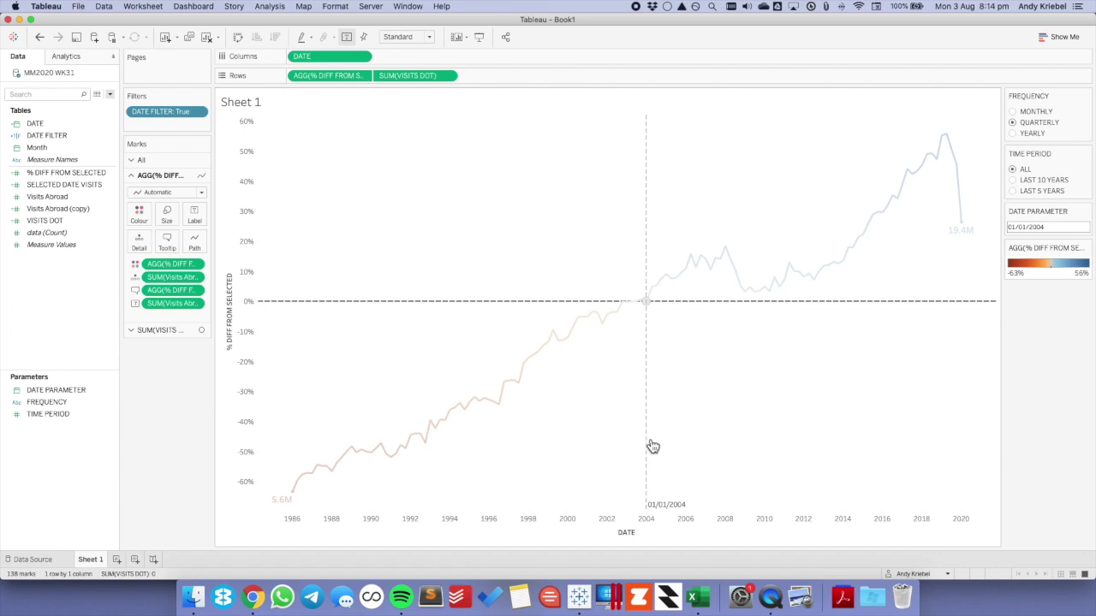
Set the label of the vertical DATE PARAMETER reference line to None.
{"action": "left_click", "coordinate": [650, 445]}
{"action": "left_click", "coordinate": [665, 454]}
{"action": "left_click", "coordinate": [449, 254]}
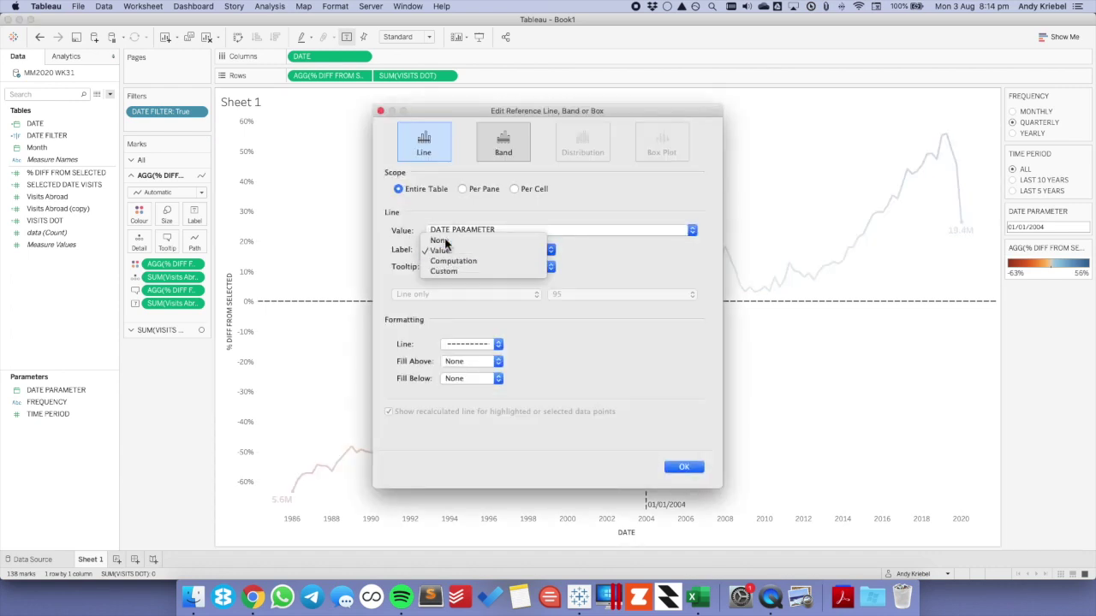
{"action": "left_click", "coordinate": [438, 241]}
{"action": "left_click", "coordinate": [684, 466]}
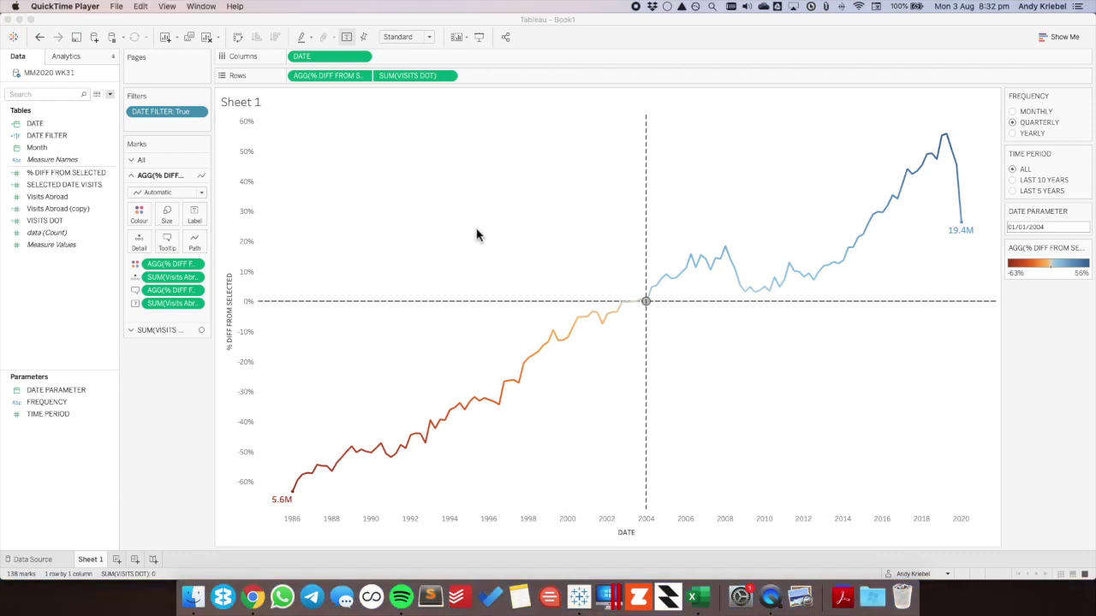
Switch to Chrome and view the ONS UK visits abroad chart by quarter, month and year.
{"action": "left_click", "coordinate": [252, 597]}
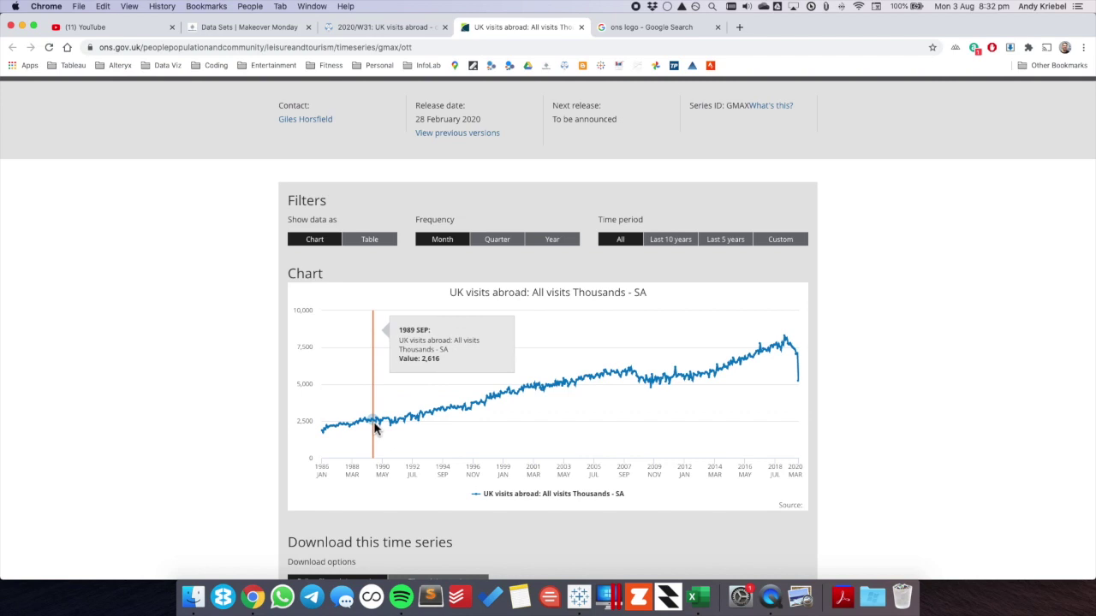
{"action": "left_click", "coordinate": [495, 239]}
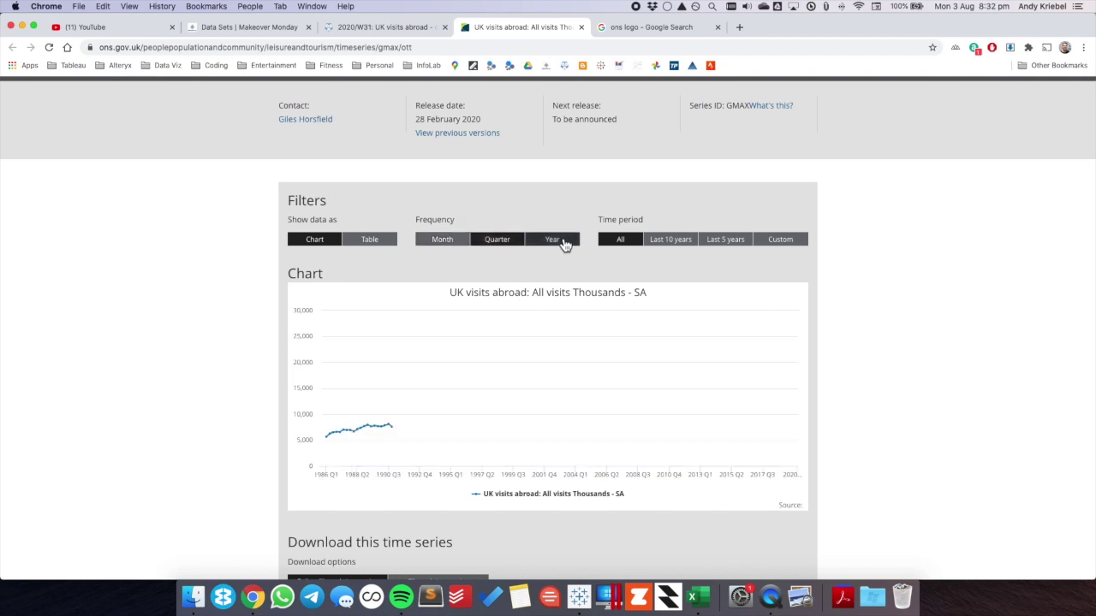
{"action": "left_click", "coordinate": [450, 243]}
{"action": "left_click", "coordinate": [503, 243]}
{"action": "left_click", "coordinate": [557, 244]}
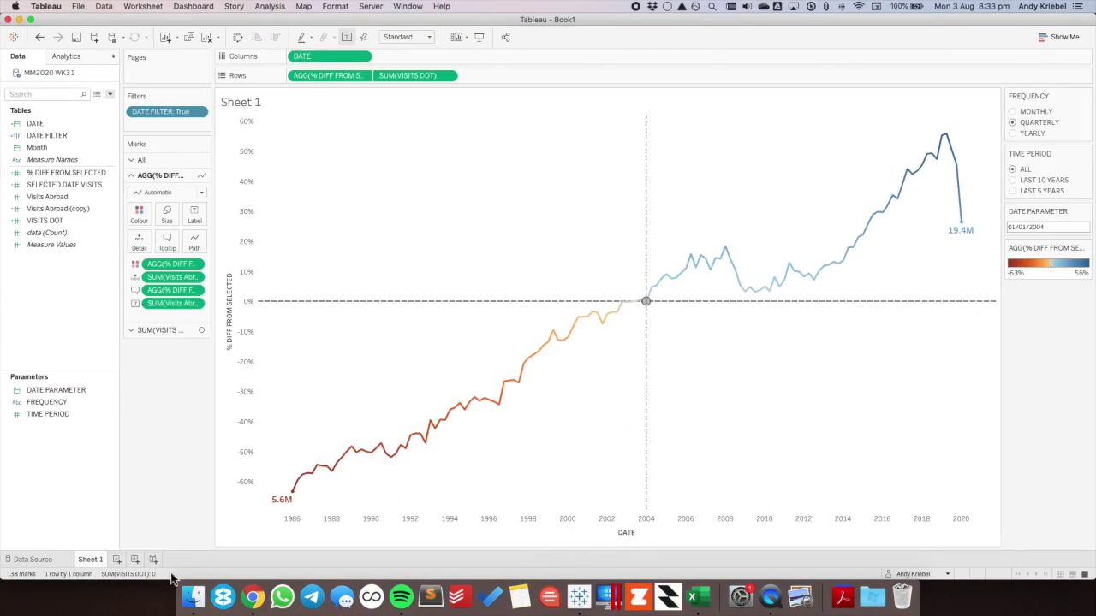
Switch back to Tableau, rename Sheet 1 as CHART and create a new worksheet.
{"action": "double_click", "coordinate": [89, 560]}
{"action": "type", "text": "CHART"}
{"action": "key", "text": "Return"}
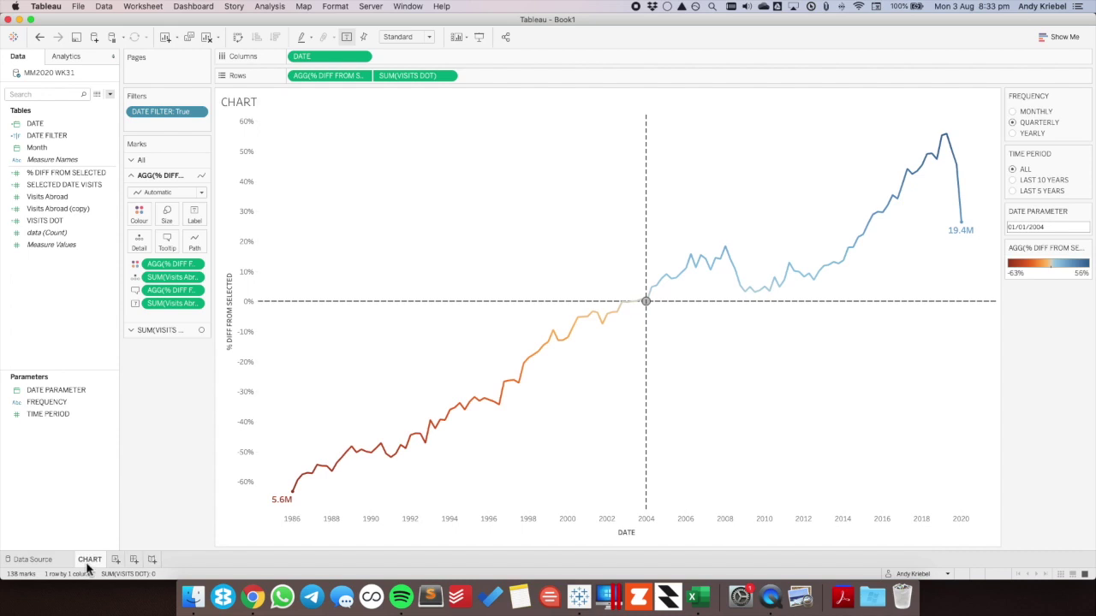
{"action": "left_click", "coordinate": [115, 559]}
{"action": "left_click", "coordinate": [77, 246]}
{"action": "left_click", "coordinate": [78, 300]}
{"action": "left_click", "coordinate": [235, 294]}
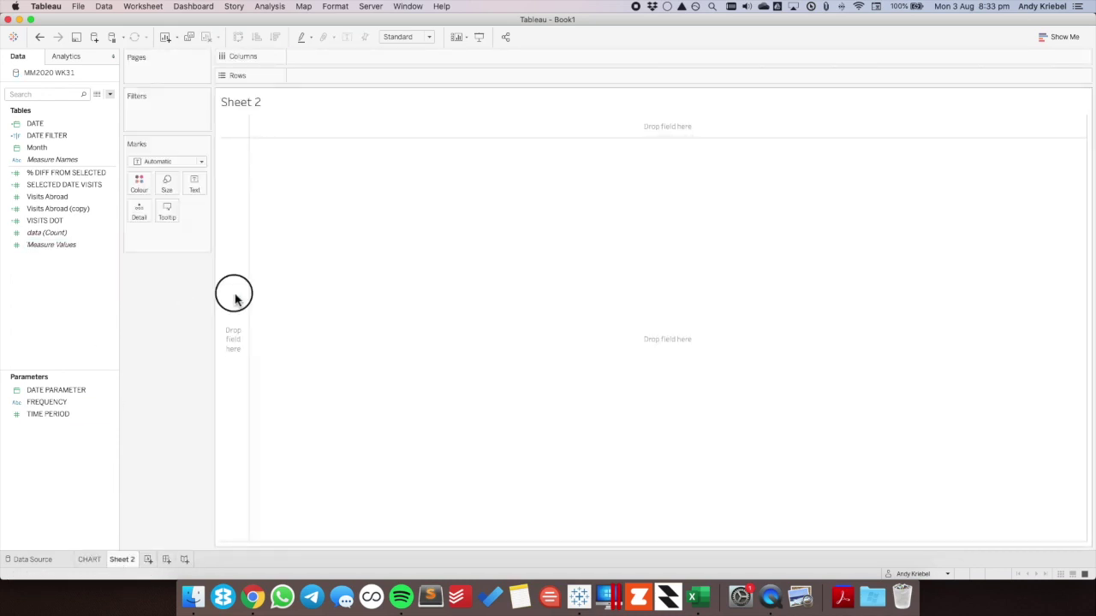
Add three ad hoc calculations to Rows on Sheet 2: AVG(0), AVG(0.0) and AVG(0.00).
{"action": "double_click", "coordinate": [301, 76]}
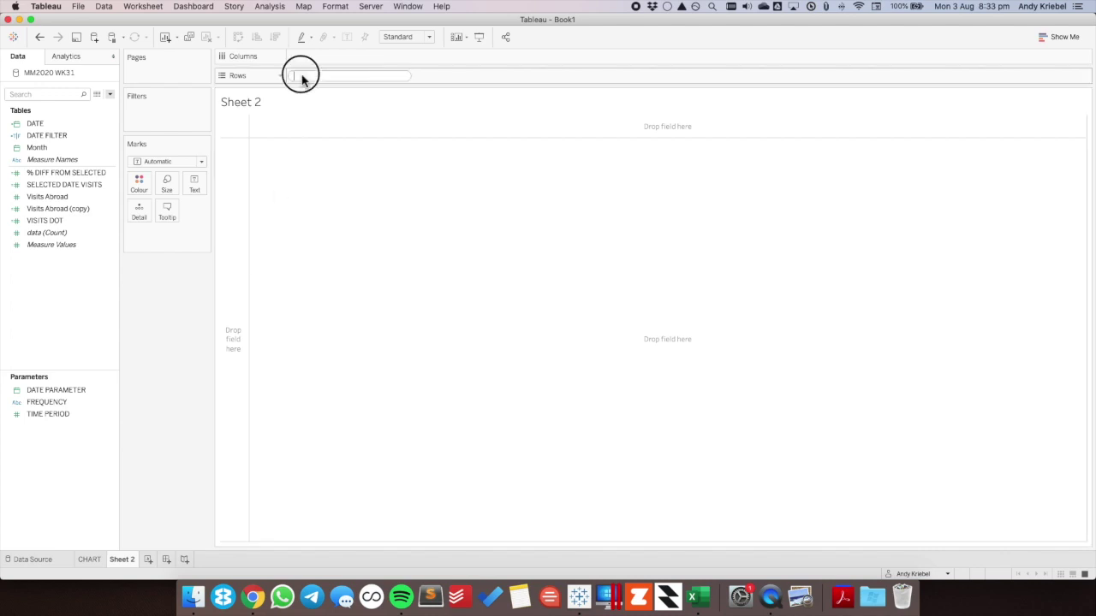
{"action": "type", "text": "A"}
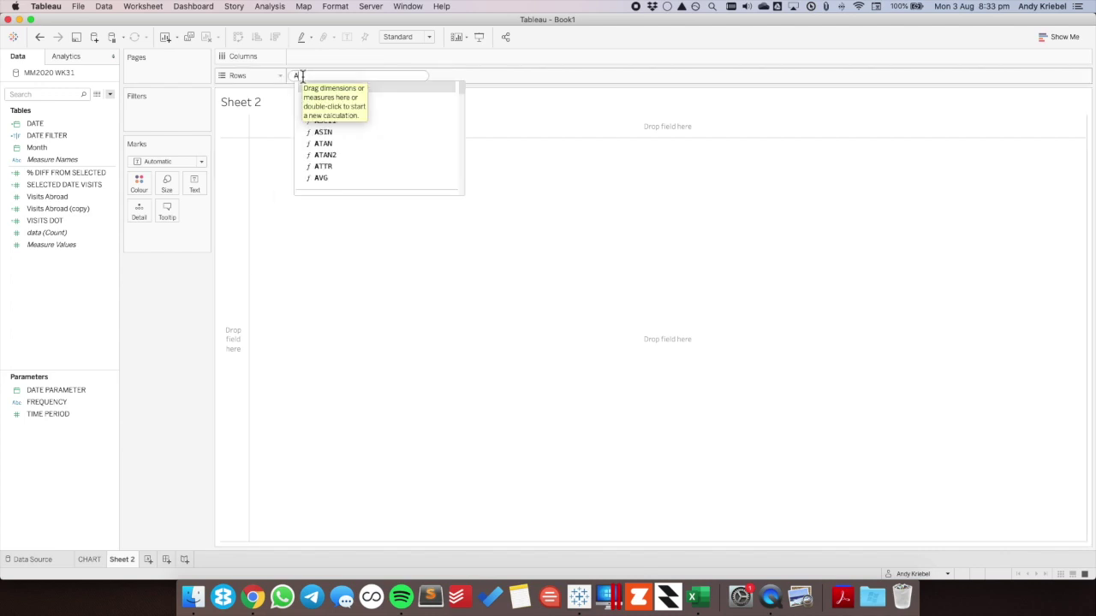
{"action": "type", "text": "VG(0)"}
{"action": "key", "text": "Return"}
{"action": "double_click", "coordinate": [396, 81]}
{"action": "type", "text": "AVG(0.0)"}
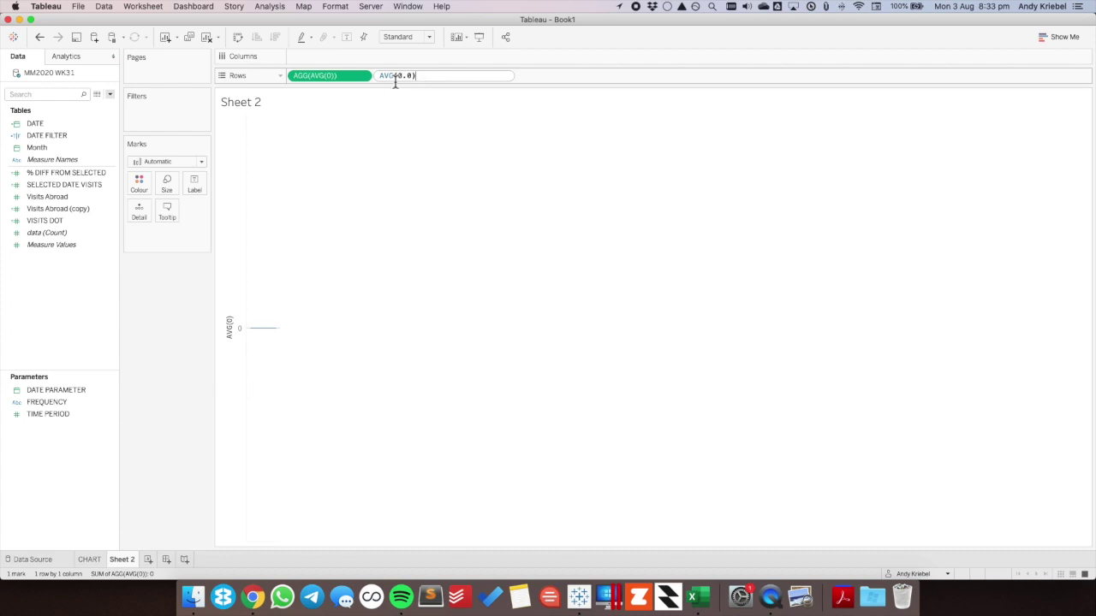
{"action": "key", "text": "Return"}
{"action": "double_click", "coordinate": [484, 77]}
{"action": "type", "text": "AVG(0.0"}
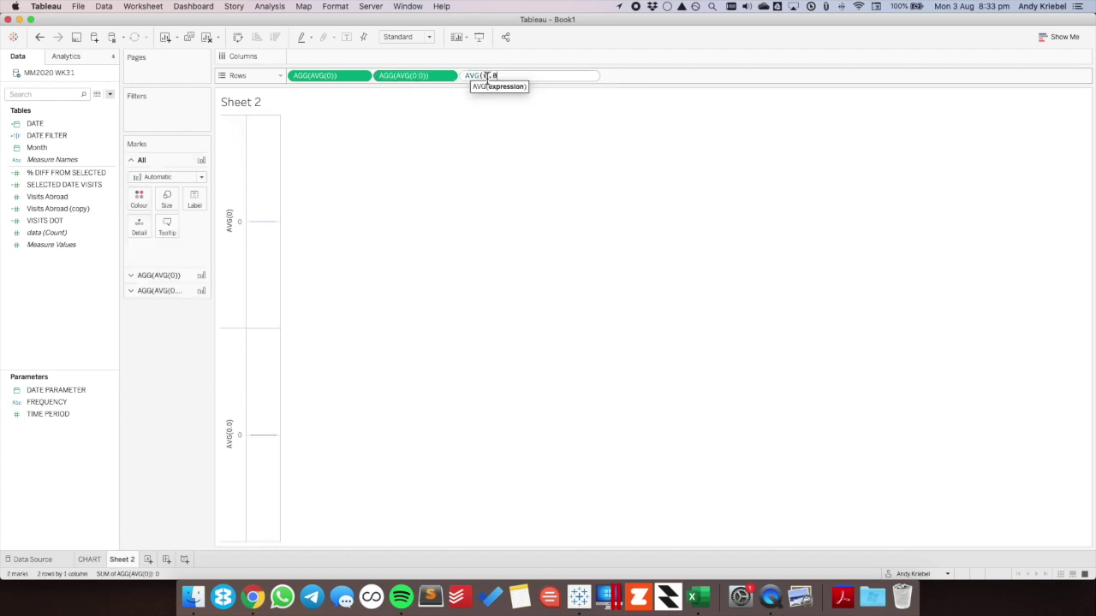
{"action": "type", "text": "0)"}
{"action": "key", "text": "Return"}
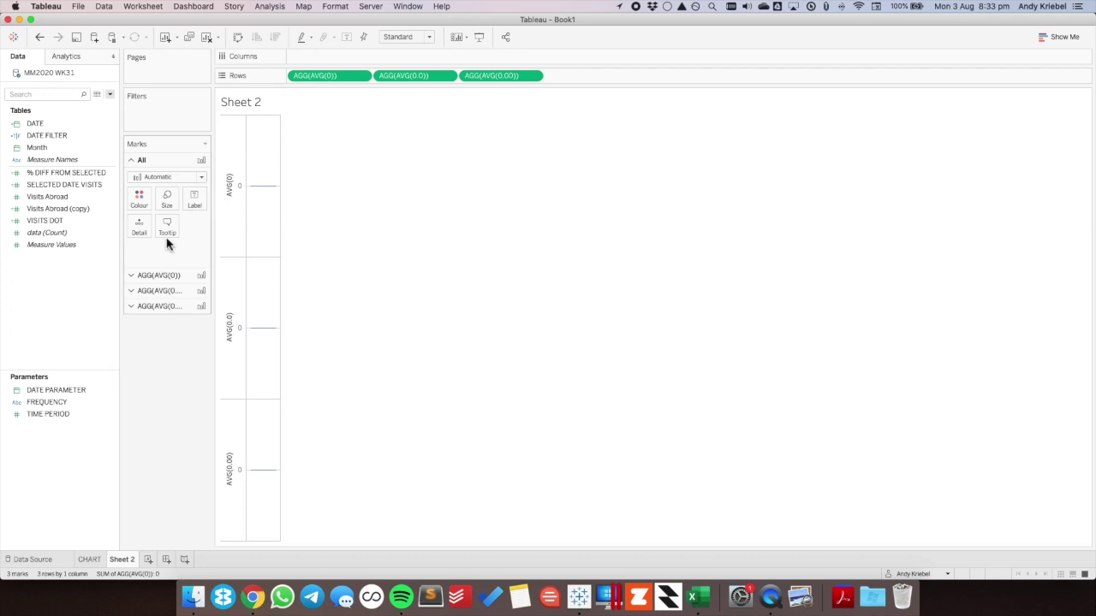
Turn off the tooltips and set the mark type to Text for all three measures on Sheet 2.
{"action": "left_click", "coordinate": [166, 230]}
{"action": "left_click", "coordinate": [285, 288]}
{"action": "left_click", "coordinate": [537, 339]}
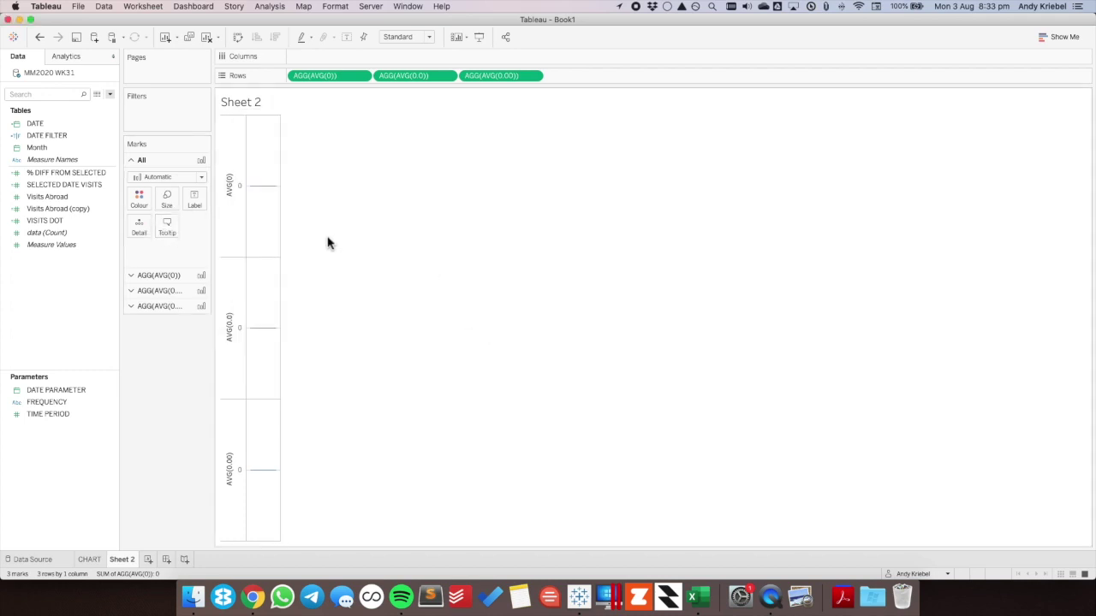
{"action": "left_click", "coordinate": [159, 177]}
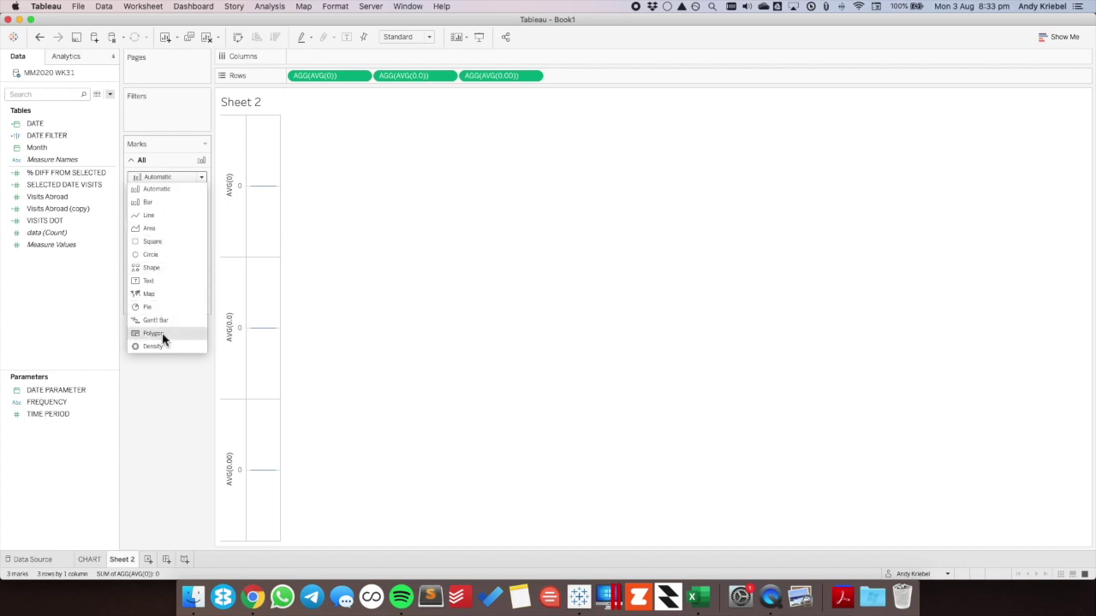
{"action": "left_click", "coordinate": [161, 281]}
{"action": "left_click", "coordinate": [57, 282]}
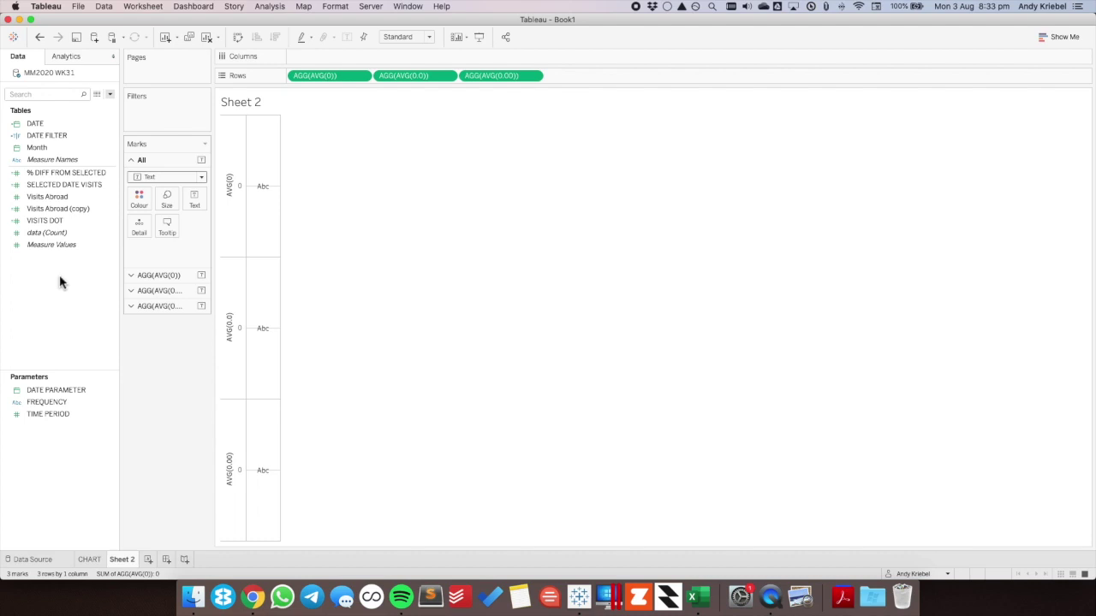
Copy the formatting of the CHART sheet and paste it onto Sheet 2.
{"action": "left_click", "coordinate": [91, 559]}
{"action": "right_click", "coordinate": [91, 560]}
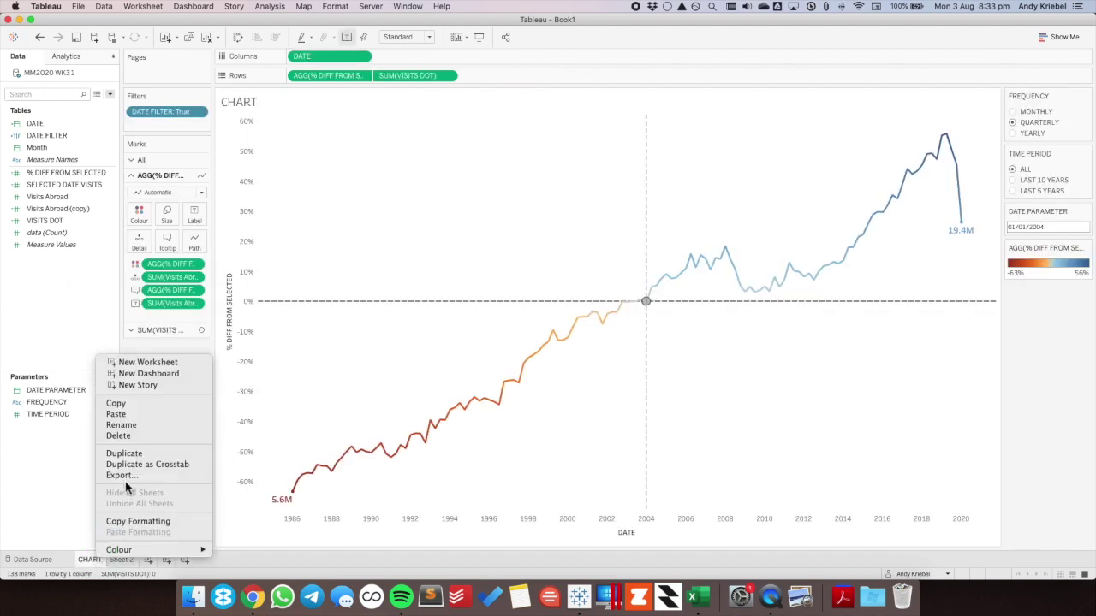
{"action": "left_click", "coordinate": [134, 526]}
{"action": "left_click", "coordinate": [123, 560]}
{"action": "right_click", "coordinate": [122, 559]}
{"action": "left_click", "coordinate": [163, 534]}
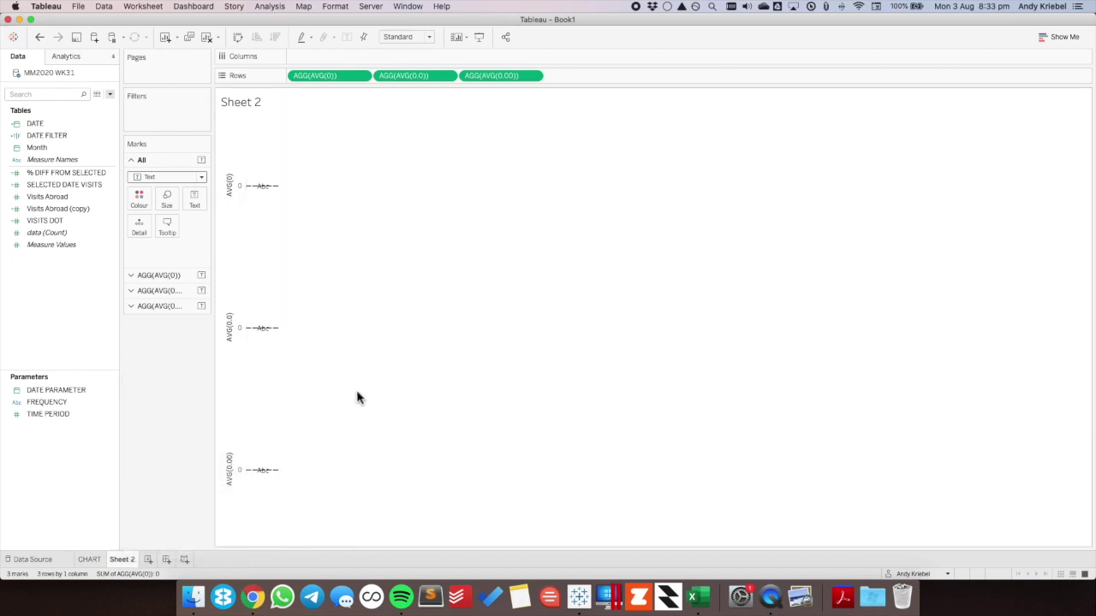
Set the zero lines on Sheet 2 to None and close the line formatting.
{"action": "right_click", "coordinate": [270, 297]}
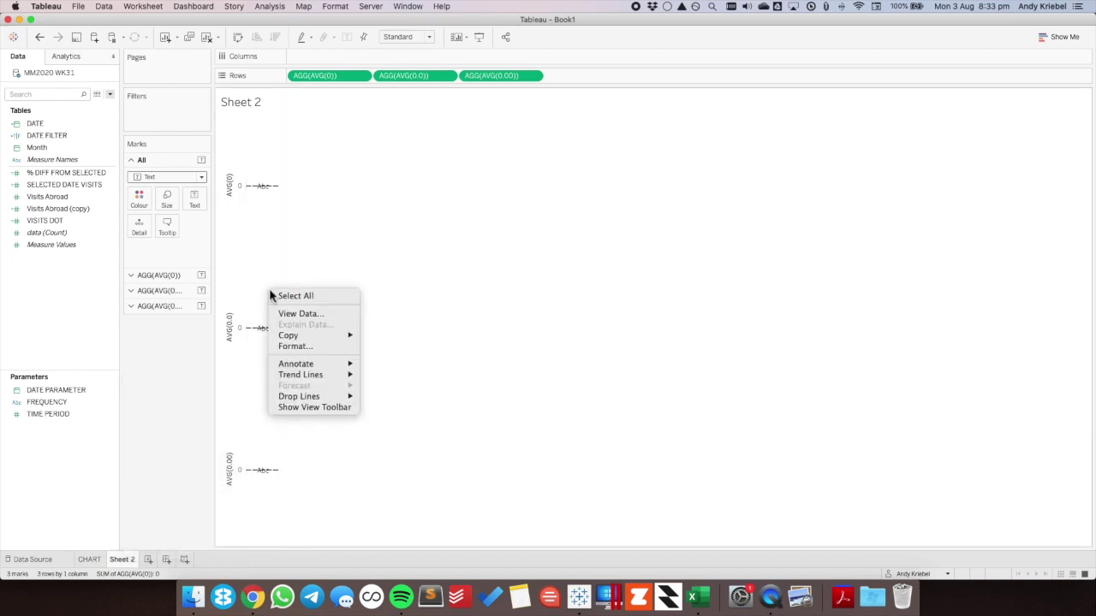
{"action": "left_click", "coordinate": [295, 346]}
{"action": "left_click", "coordinate": [69, 76]}
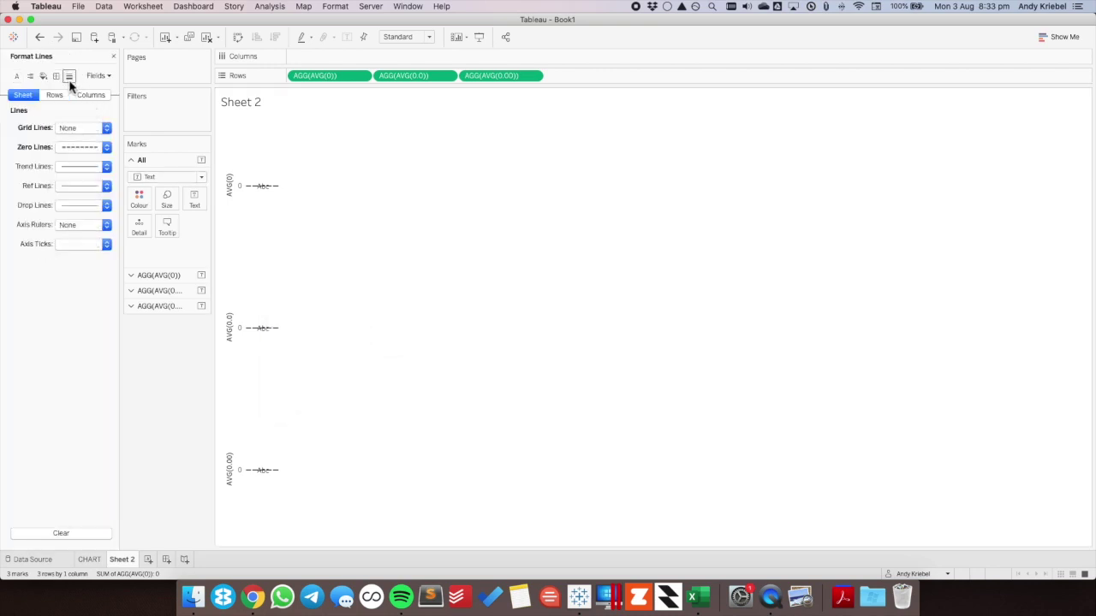
{"action": "left_click", "coordinate": [65, 146]}
{"action": "left_click", "coordinate": [74, 165]}
{"action": "left_click", "coordinate": [404, 282]}
{"action": "left_click", "coordinate": [113, 56]}
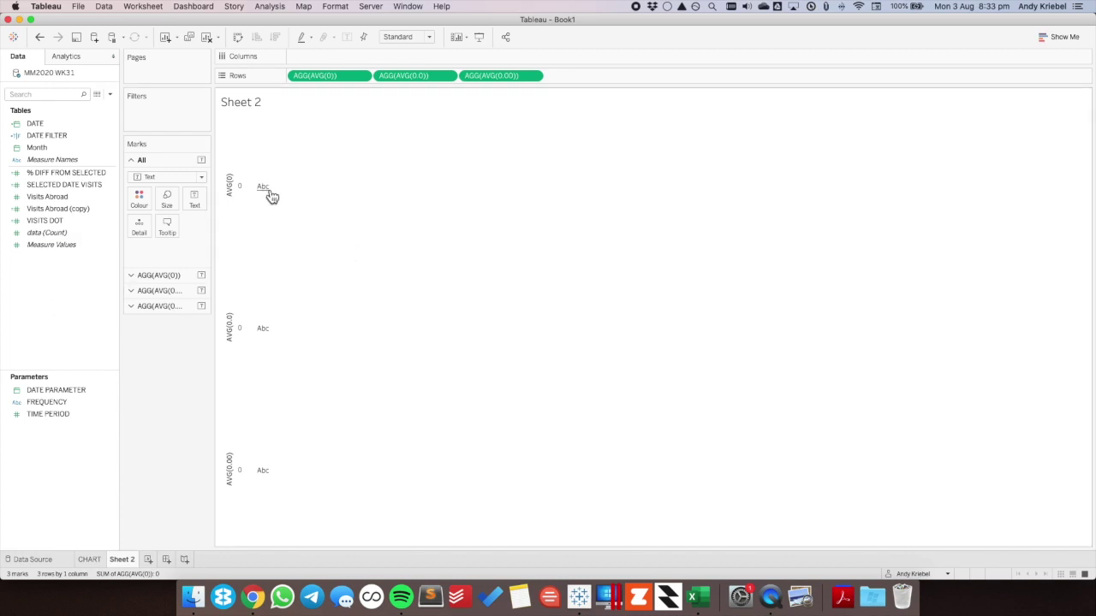
Switch to Chrome to examine the Frequency buttons on the ONS page, then return to Tableau and compare the CHART sheet with Sheet 2.
{"action": "key", "text": "super+Tab"}
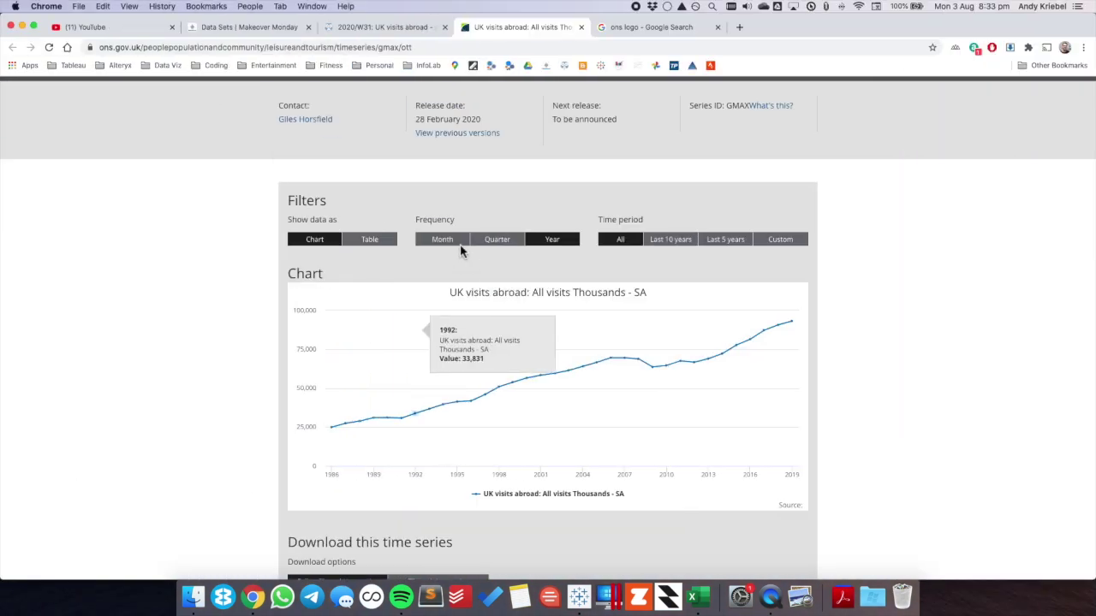
{"action": "left_click", "coordinate": [552, 240]}
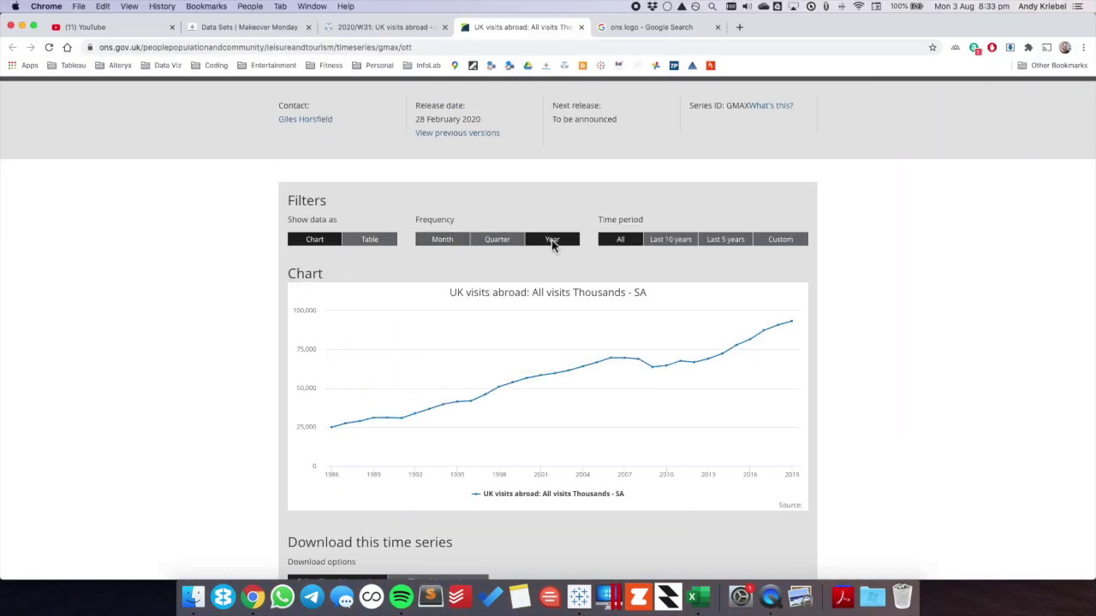
{"action": "key", "text": "super+Tab"}
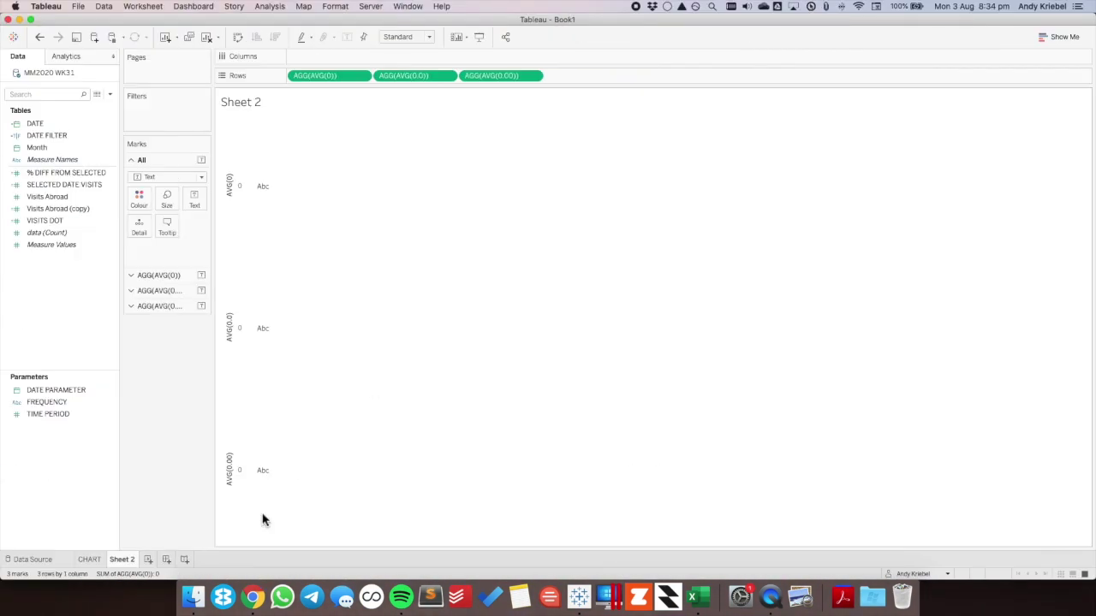
{"action": "left_click", "coordinate": [92, 559]}
{"action": "left_click", "coordinate": [121, 560]}
Create a calculated field MONTHLY LABEL with the formula 'MONTHLY' and place it as text on the AVG(0) marks.
{"action": "right_click", "coordinate": [60, 323]}
{"action": "left_click", "coordinate": [98, 326]}
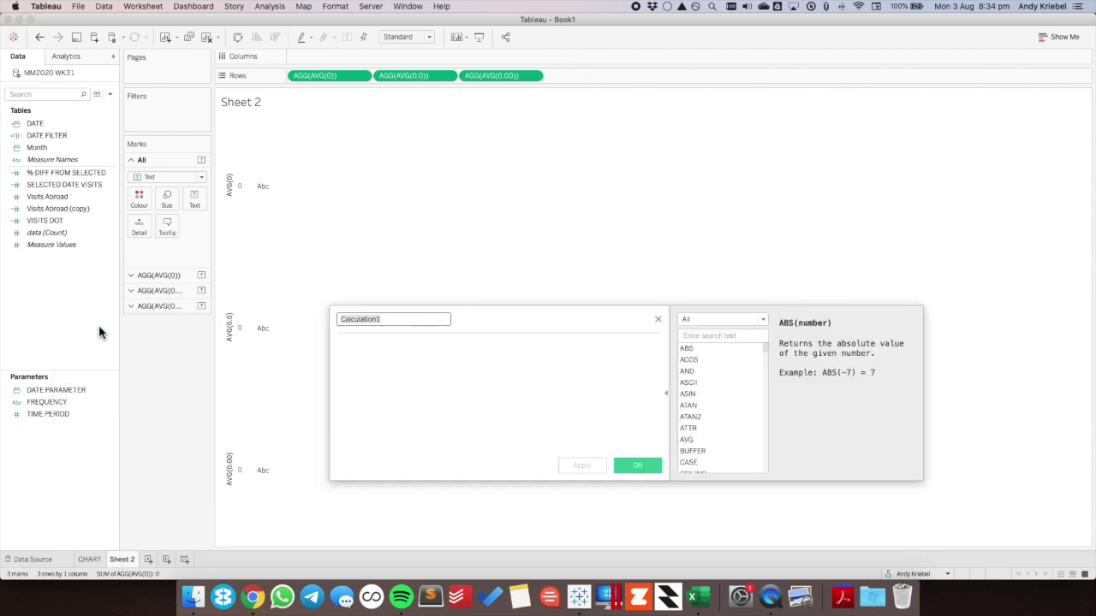
{"action": "type", "text": "MONTHLY LABEL"}
{"action": "key", "text": "Tab"}
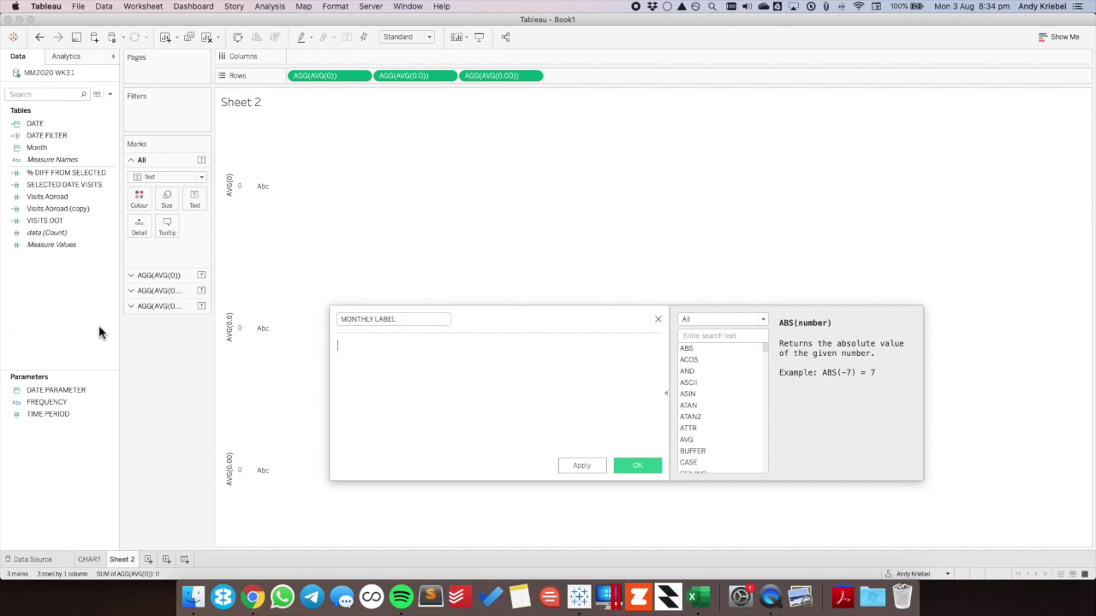
{"action": "type", "text": "'MONTHLY'"}
{"action": "left_click", "coordinate": [643, 465]}
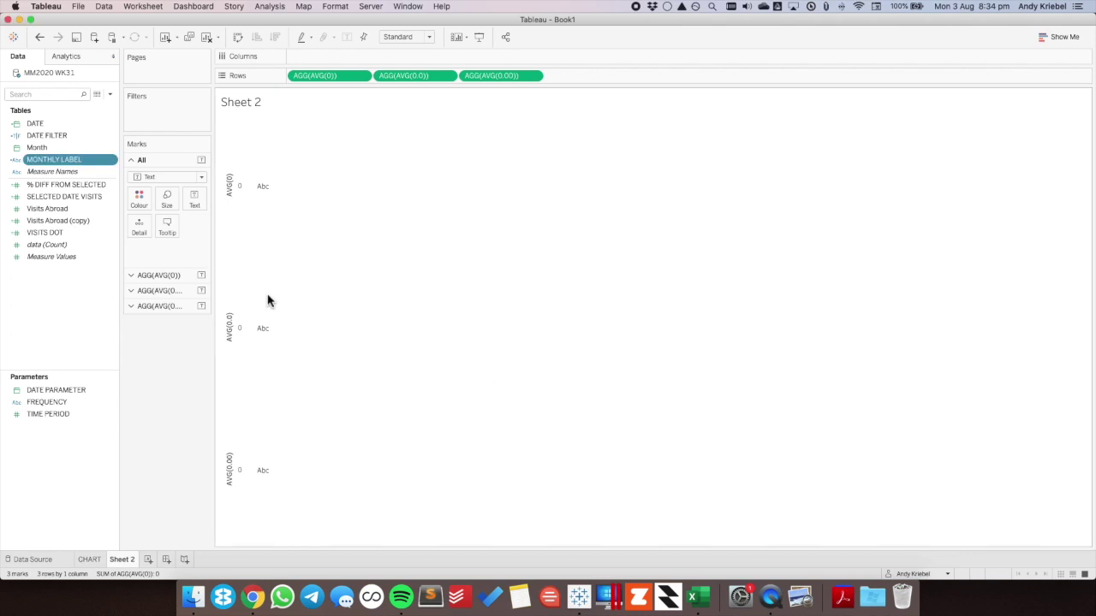
{"action": "left_click", "coordinate": [151, 275]}
{"action": "left_click_drag", "start_coordinate": [63, 161], "coordinate": [194, 215]}
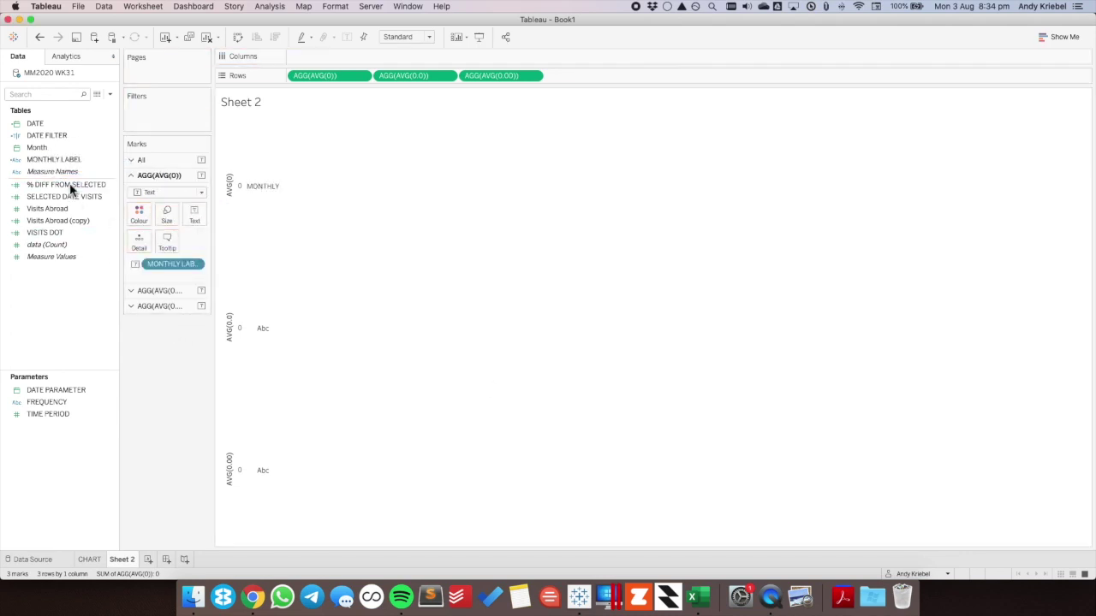
Create a calculated field QTR LABEL with the formula 'QUARTERLY' and place it as text on the AVG(0.0) marks.
{"action": "left_click", "coordinate": [110, 94]}
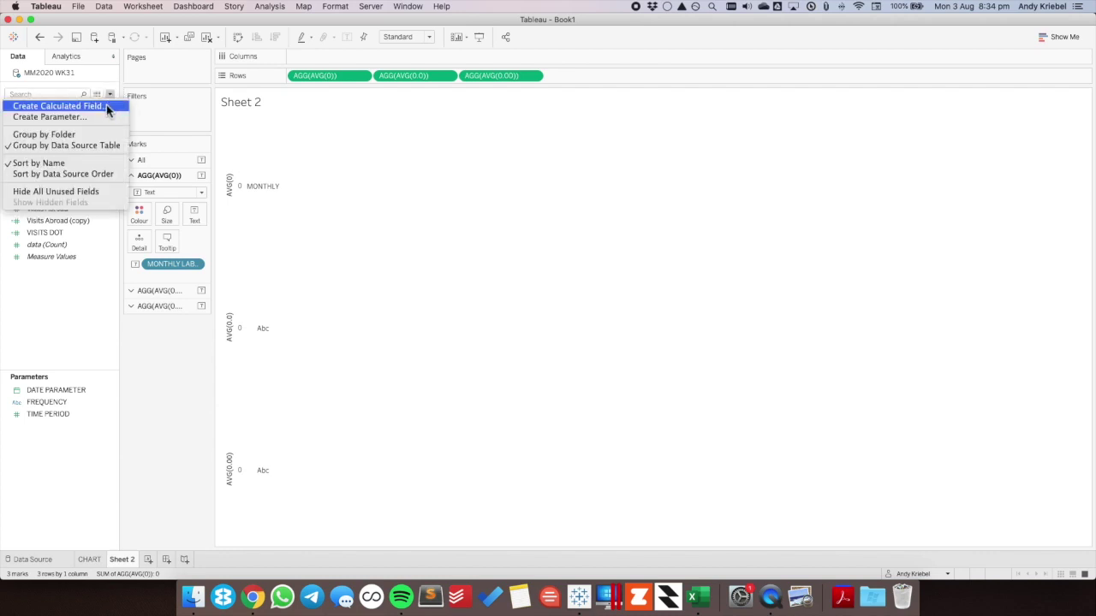
{"action": "left_click", "coordinate": [107, 107]}
{"action": "type", "text": "0"}
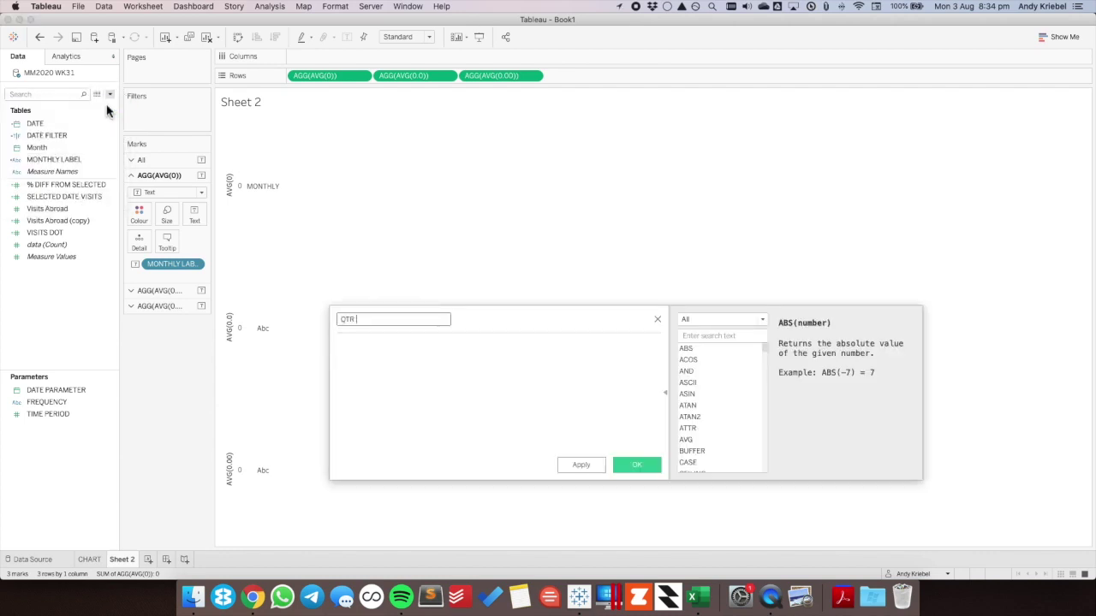
{"action": "key", "text": "Tab"}
{"action": "type", "text": "'QUARTERLY'"}
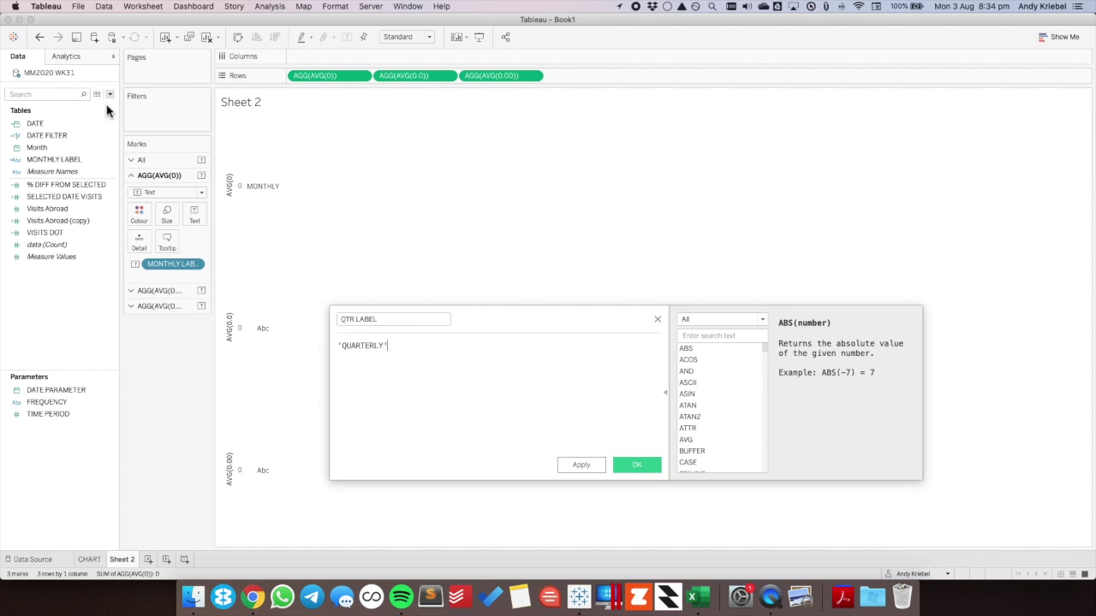
{"action": "left_click", "coordinate": [636, 464]}
{"action": "left_click", "coordinate": [137, 290]}
{"action": "left_click_drag", "start_coordinate": [43, 172], "coordinate": [192, 230]}
Create a calculated field YEARLY LABEL with the formula 'YEARLY' and place it as text on the AVG(0.00) marks.
{"action": "left_click", "coordinate": [109, 94]}
{"action": "left_click", "coordinate": [60, 106]}
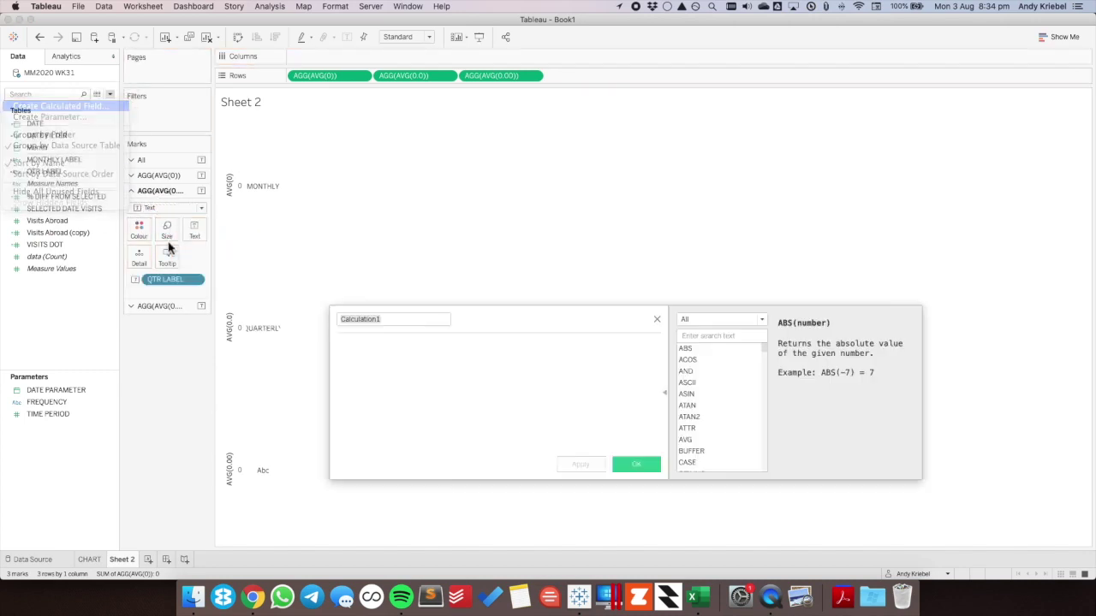
{"action": "type", "text": "YEARLY LABEL"}
{"action": "key", "text": "Tab"}
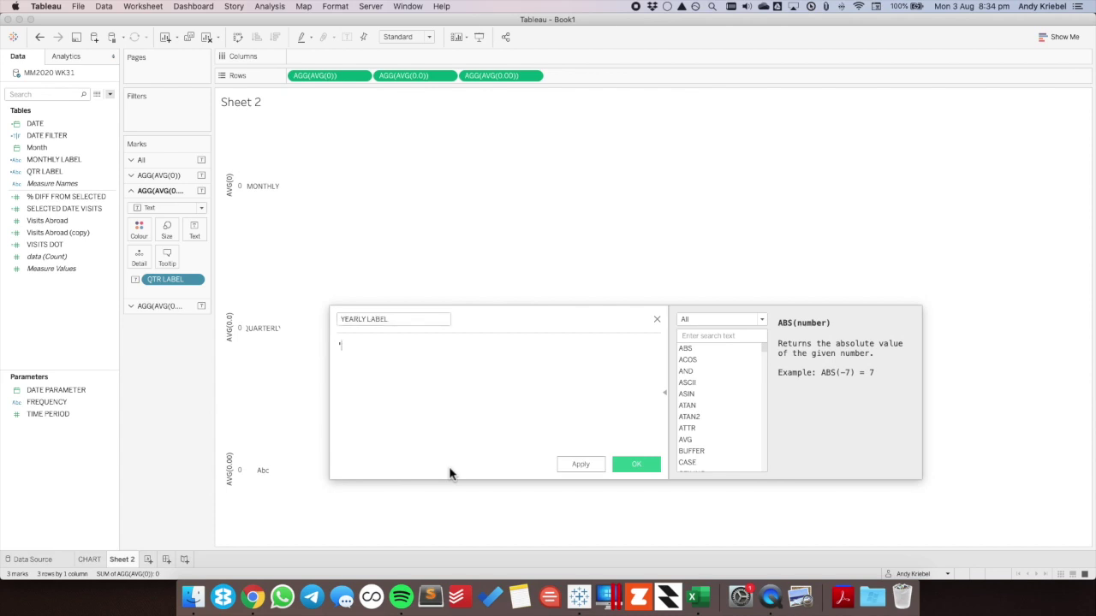
{"action": "type", "text": "'YEARLY'"}
{"action": "left_click", "coordinate": [633, 464]}
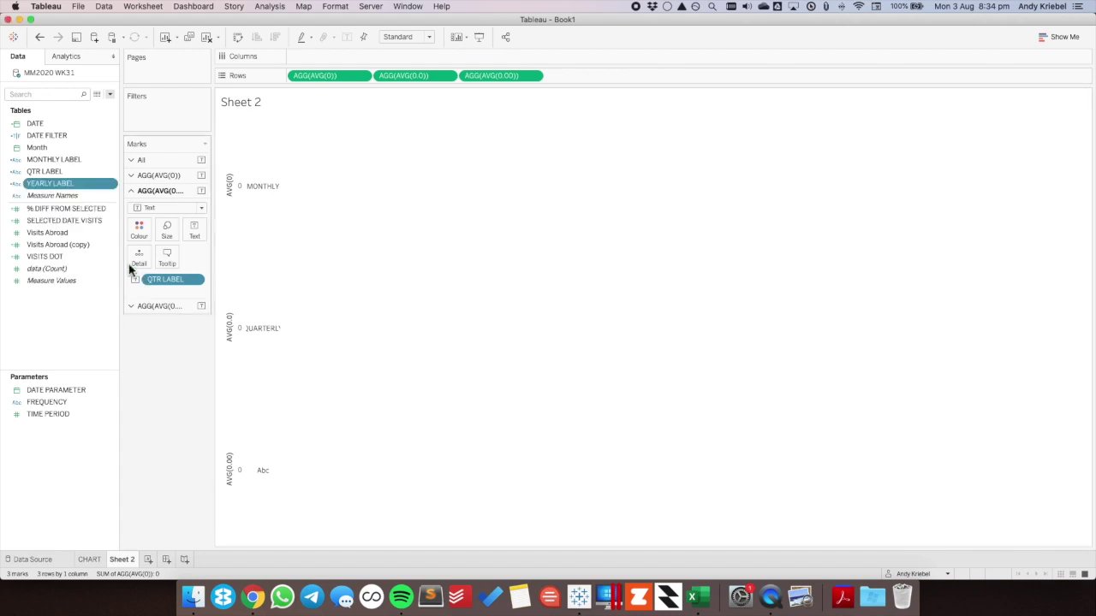
{"action": "left_click", "coordinate": [158, 306]}
{"action": "left_click_drag", "start_coordinate": [30, 185], "coordinate": [193, 245]}
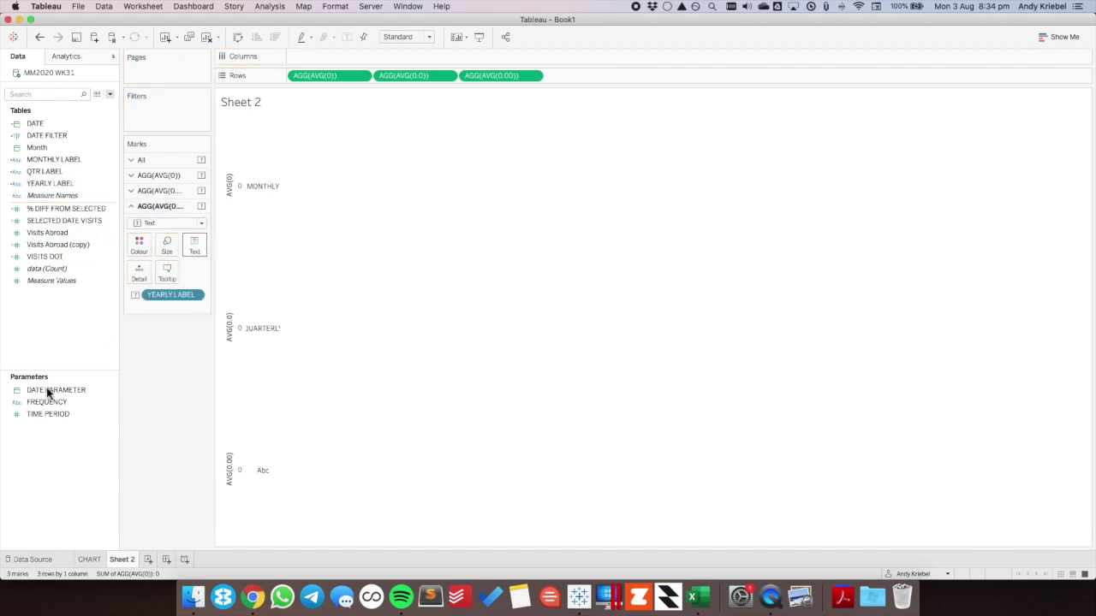
Create a calculated field year with the formula 'year' and add it to the detail of the AVG(0.00) marks.
{"action": "right_click", "coordinate": [22, 339]}
{"action": "left_click", "coordinate": [77, 344]}
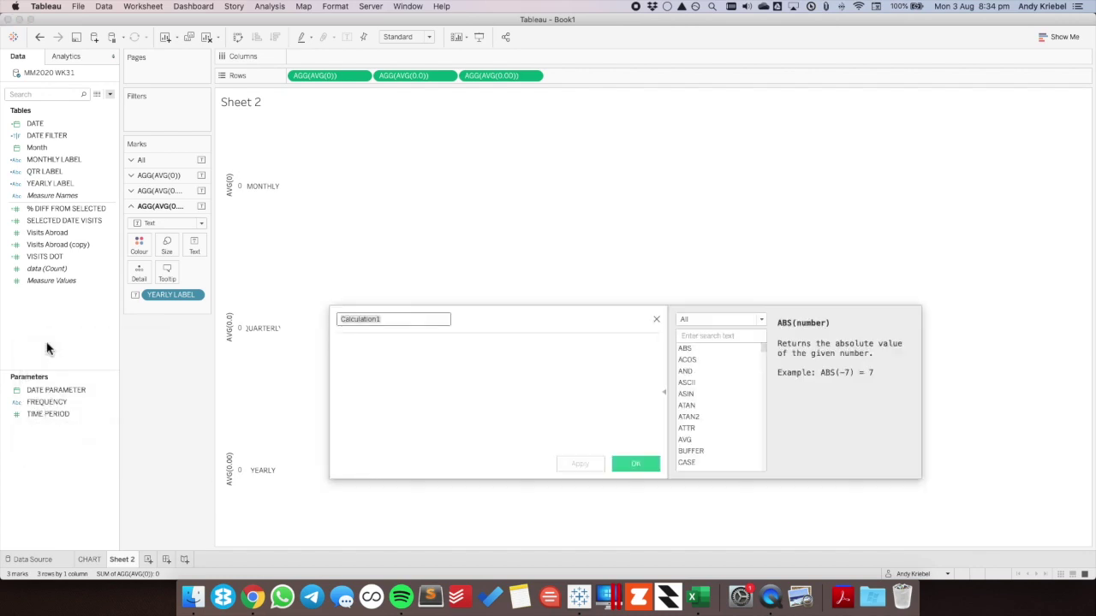
{"action": "type", "text": "year"}
{"action": "key", "text": "Tab"}
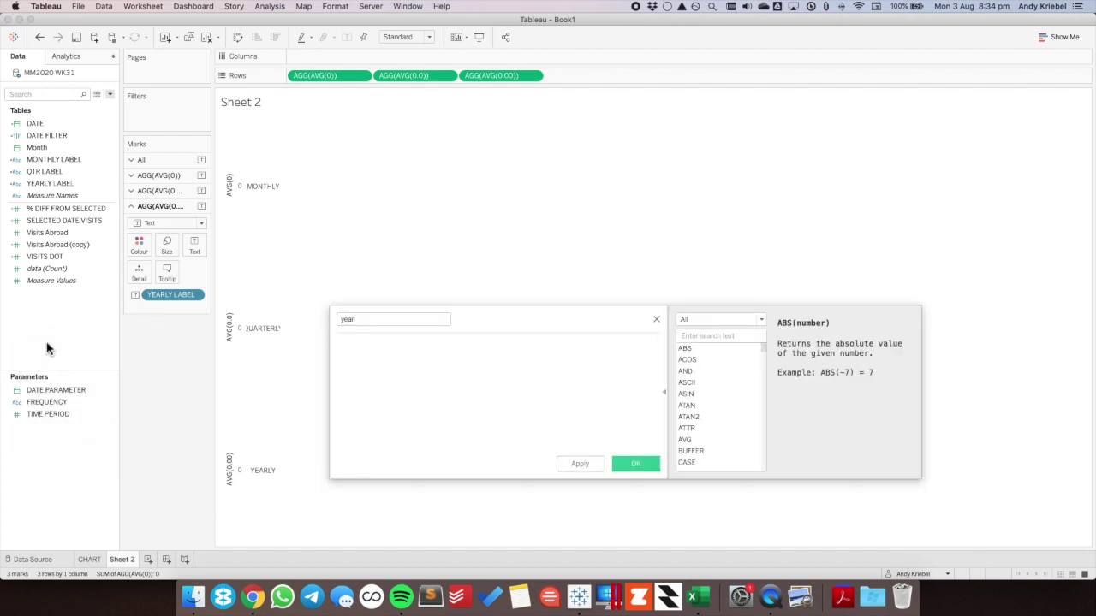
{"action": "type", "text": "'year'"}
{"action": "left_click", "coordinate": [635, 463]}
{"action": "left_click_drag", "start_coordinate": [52, 181], "coordinate": [152, 289]}
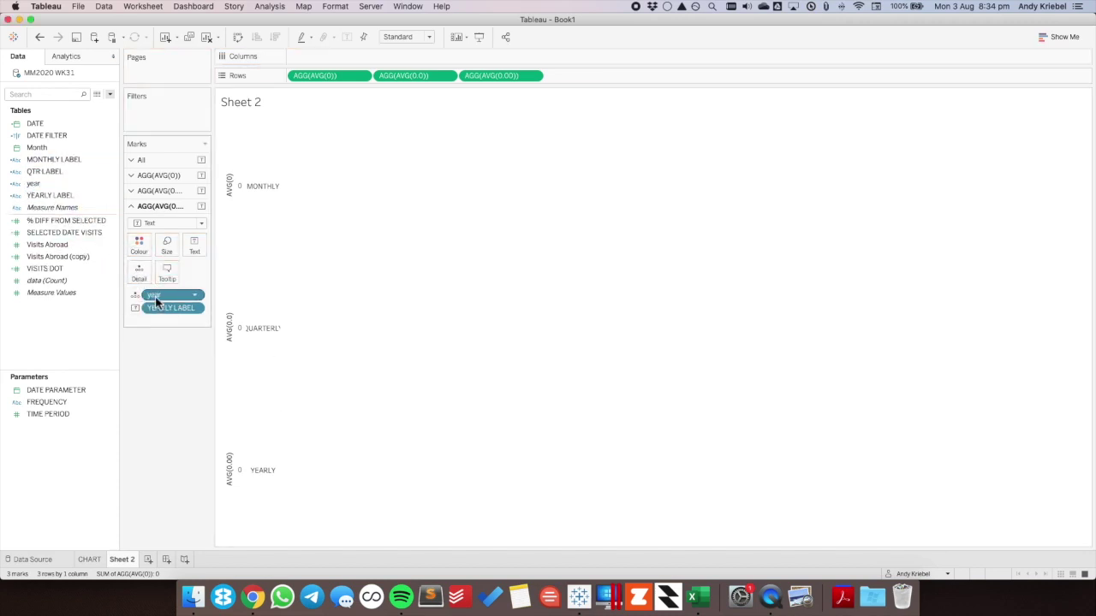
Expand the AVG(0.0) marks and create a string calculated field named quarter.
{"action": "left_click", "coordinate": [161, 190]}
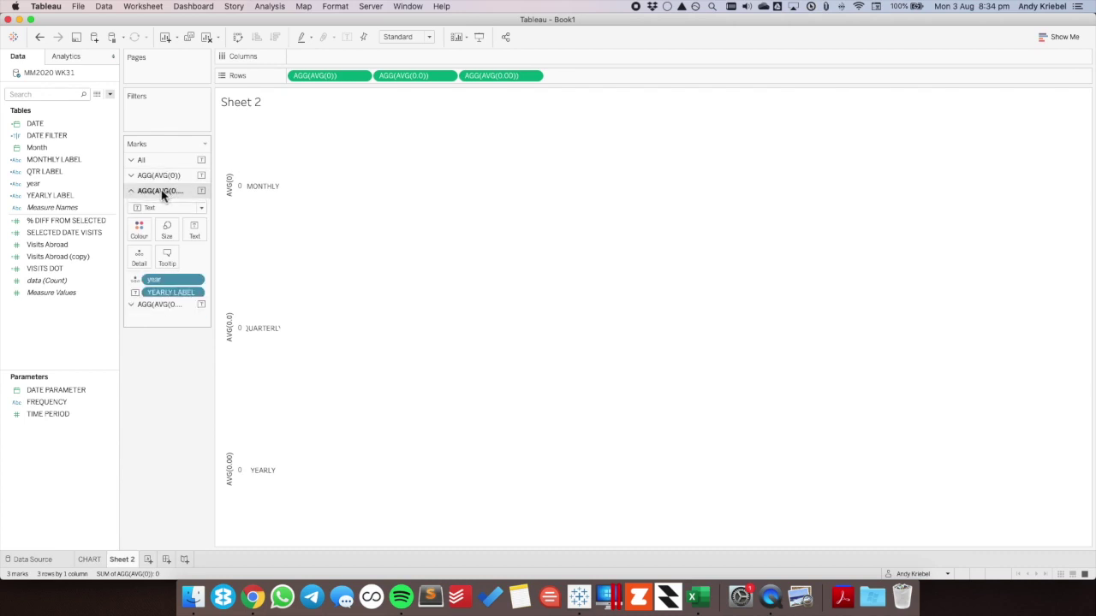
{"action": "right_click", "coordinate": [27, 318]}
{"action": "left_click", "coordinate": [67, 328]}
{"action": "type", "text": "month"}
{"action": "key", "text": "Tab"}
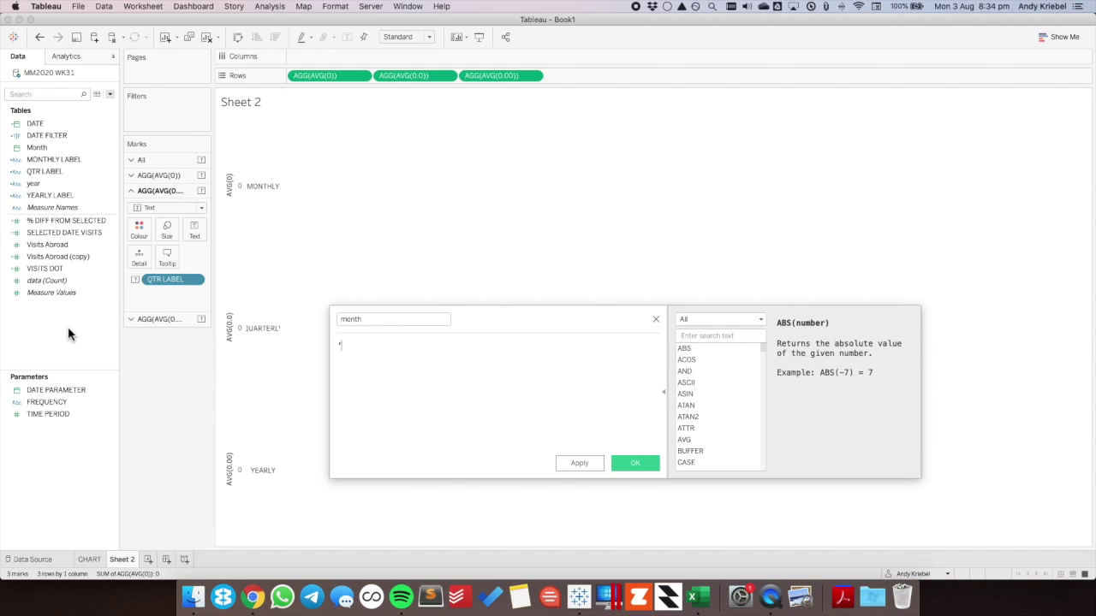
{"action": "double_click", "coordinate": [350, 322]}
{"action": "left_click", "coordinate": [642, 461]}
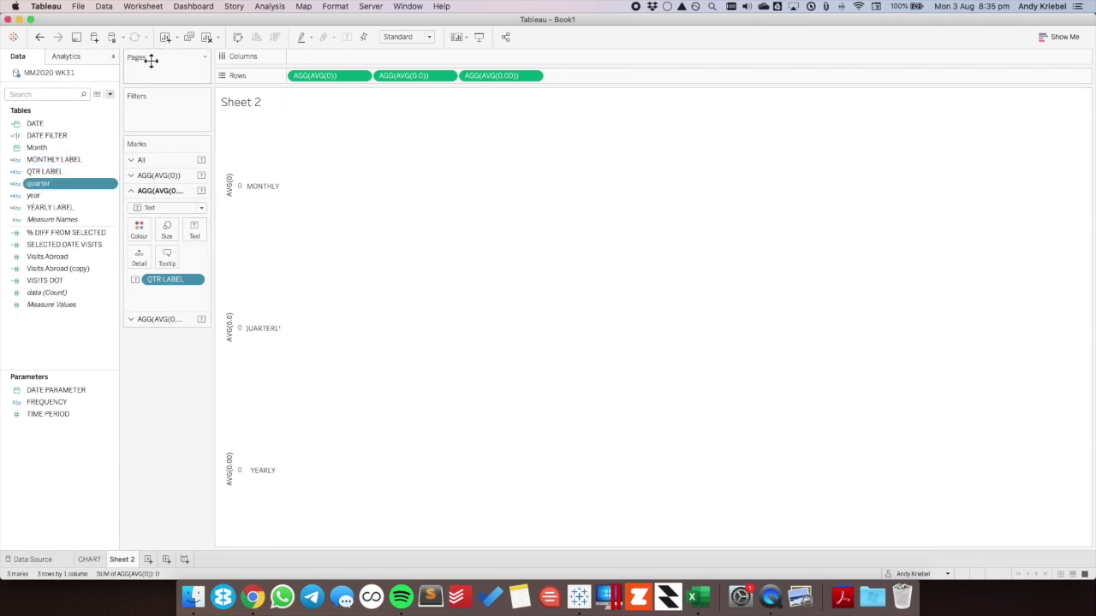
Create a calculated field month with the formula 'month' and add it to the detail of the AVG(0) marks.
{"action": "left_click", "coordinate": [109, 93]}
{"action": "left_click", "coordinate": [98, 106]}
{"action": "type", "text": "m"}
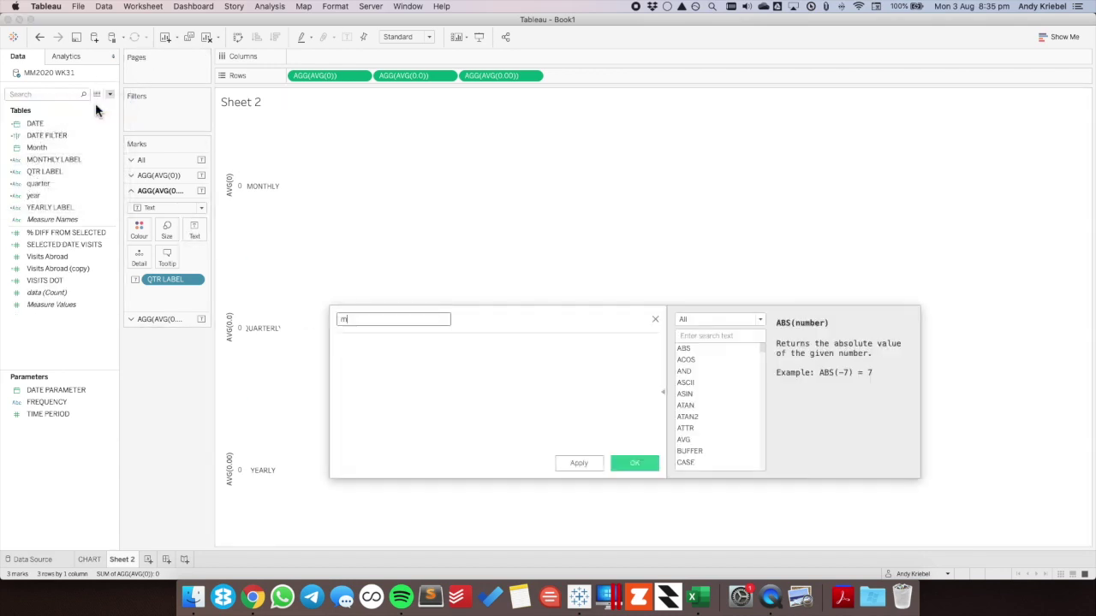
{"action": "key", "text": "Tab"}
{"action": "type", "text": "month"}
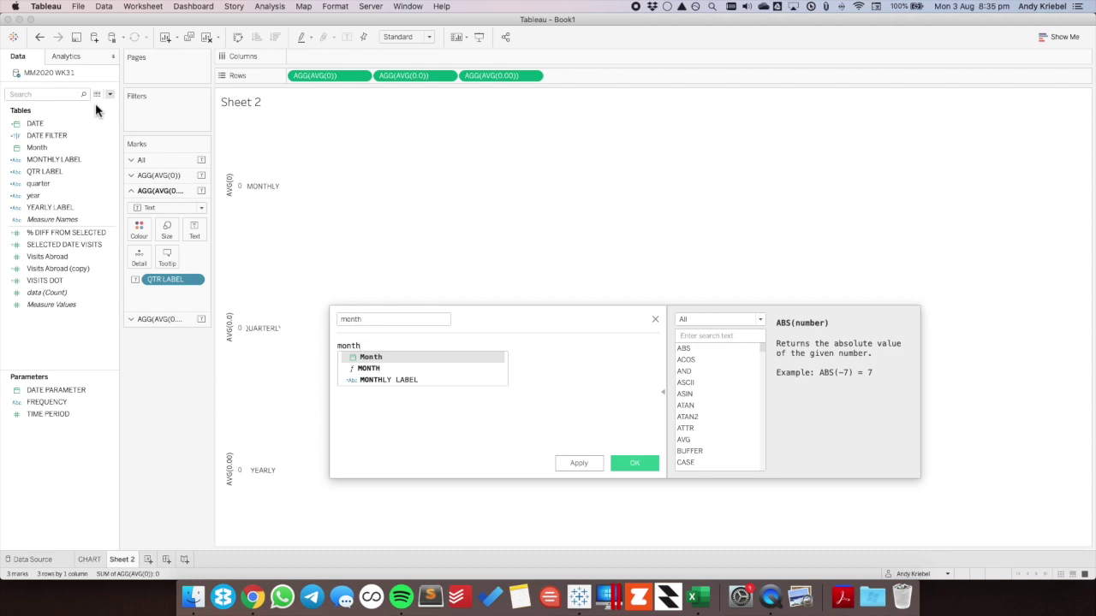
{"action": "key", "text": "Escape"}
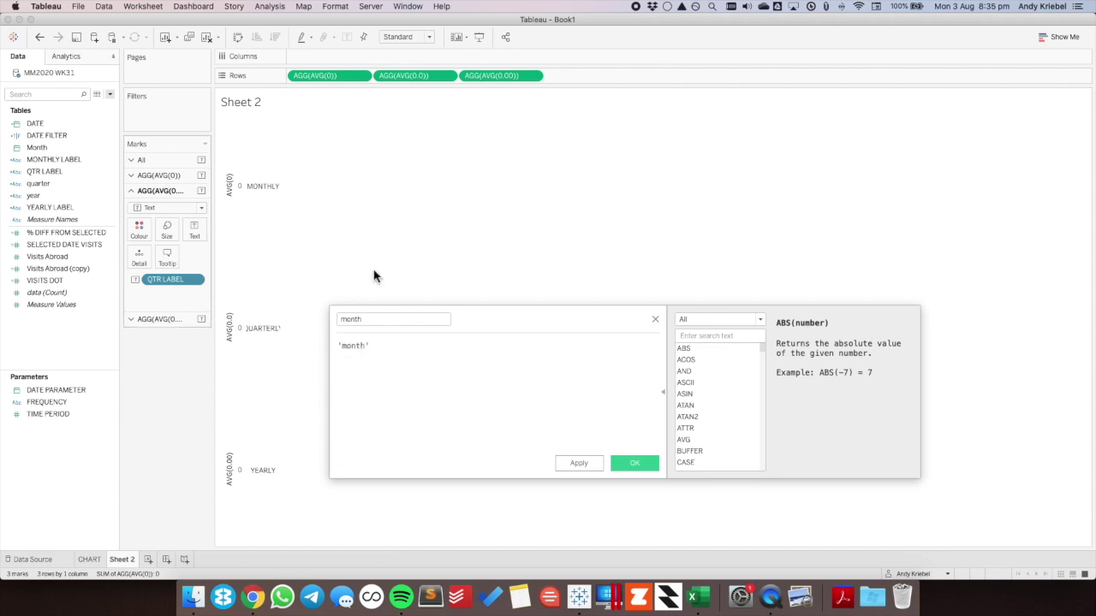
{"action": "left_click", "coordinate": [634, 462]}
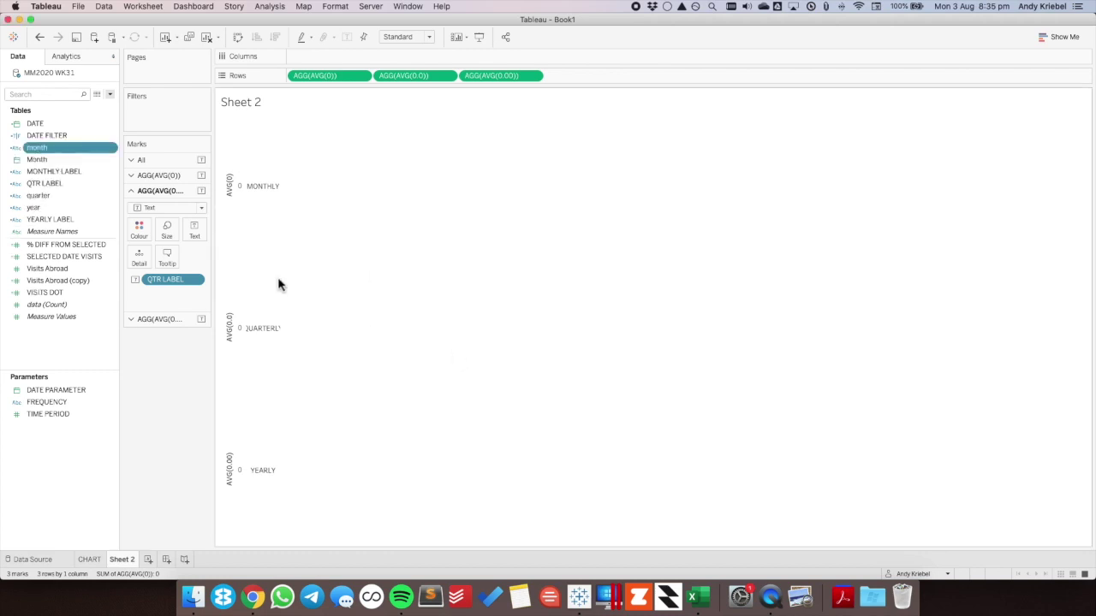
{"action": "left_click", "coordinate": [159, 175]}
{"action": "left_click_drag", "start_coordinate": [47, 149], "coordinate": [139, 246]}
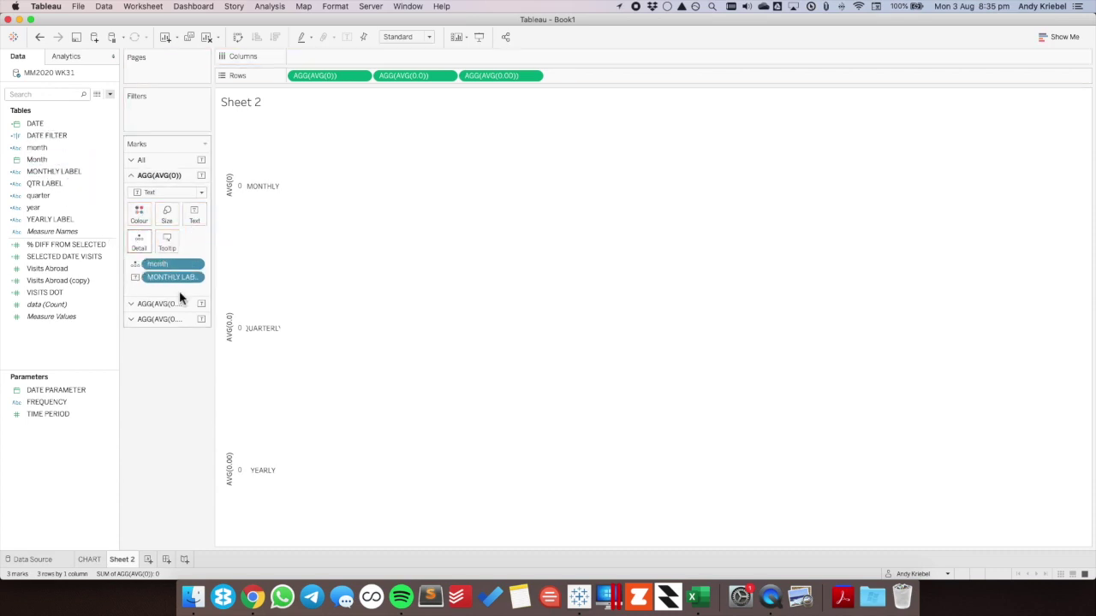
Check the parameter controls on the CHART sheet and show the FREQUENCY parameter control on Sheet 2.
{"action": "left_click", "coordinate": [64, 391]}
{"action": "left_click", "coordinate": [64, 402]}
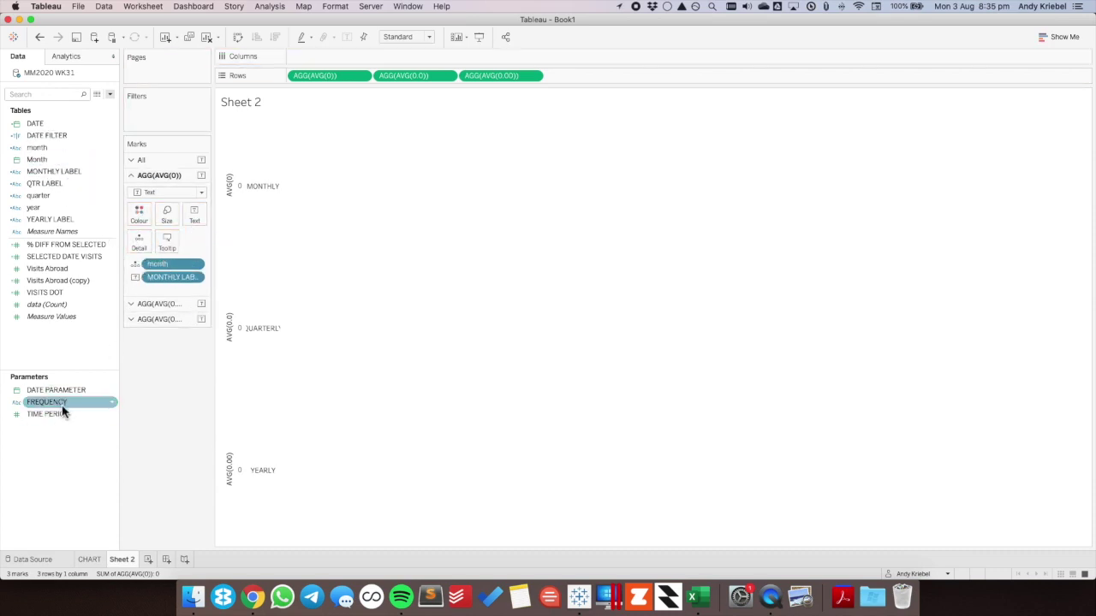
{"action": "right_click", "coordinate": [62, 401]}
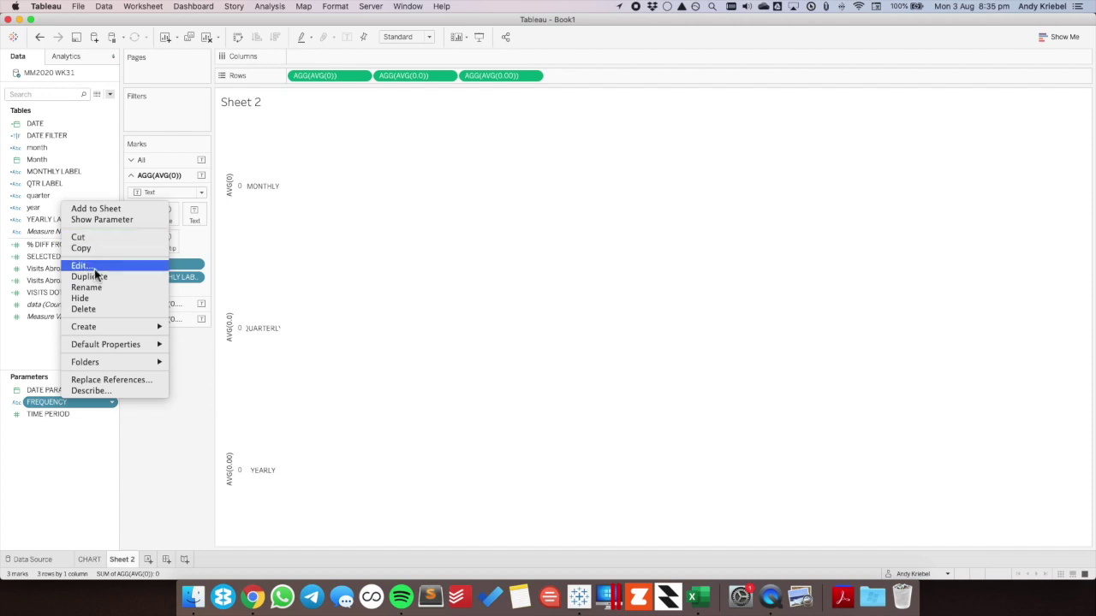
{"action": "left_click", "coordinate": [86, 513]}
{"action": "left_click", "coordinate": [91, 559]}
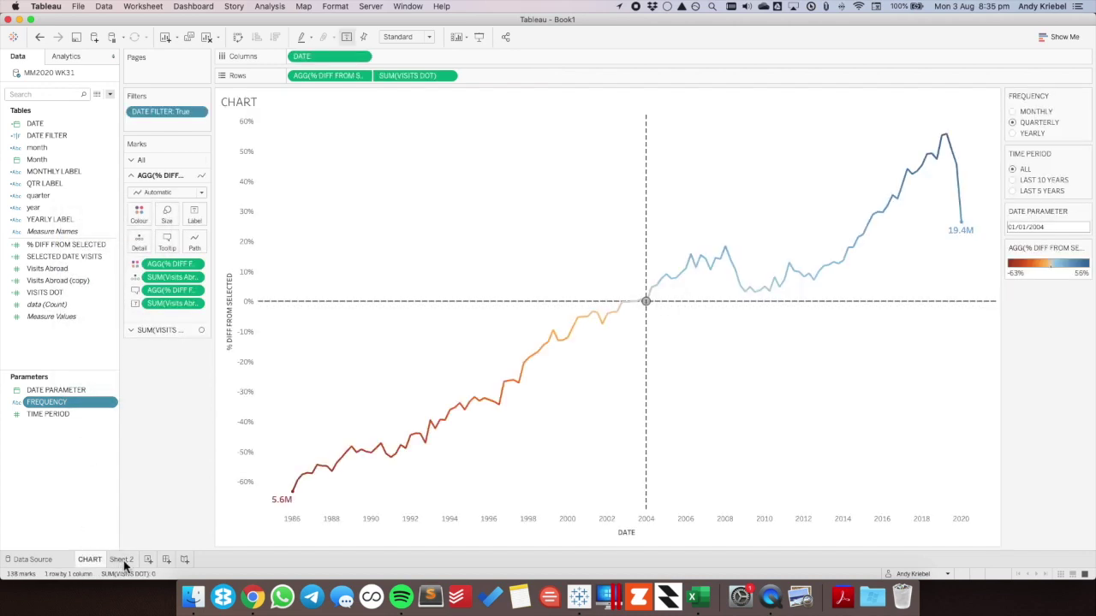
{"action": "left_click", "coordinate": [121, 559]}
{"action": "right_click", "coordinate": [48, 402]}
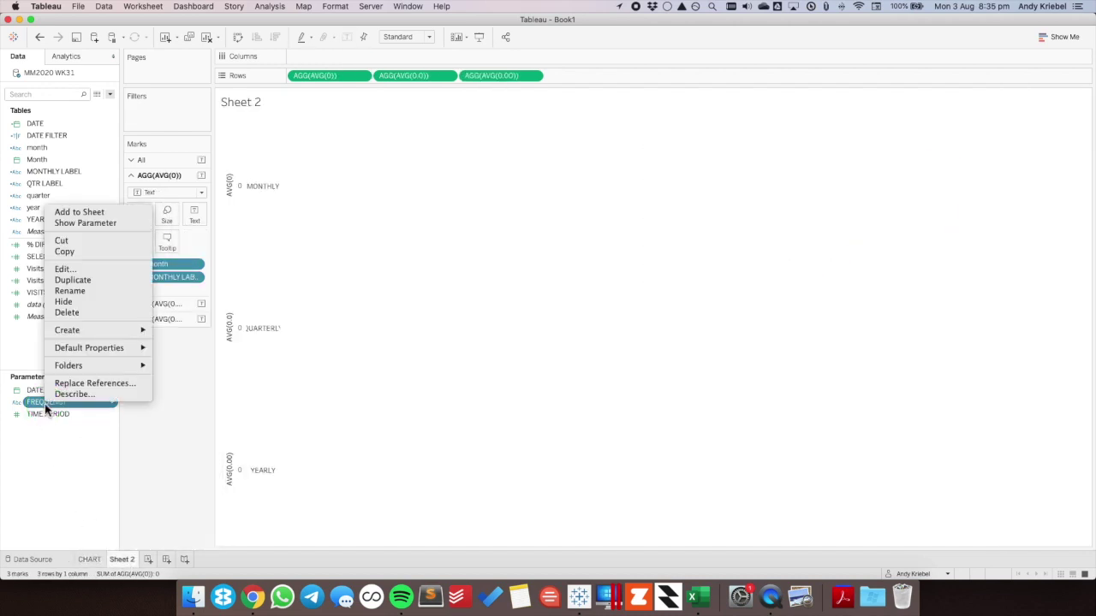
{"action": "left_click", "coordinate": [97, 229]}
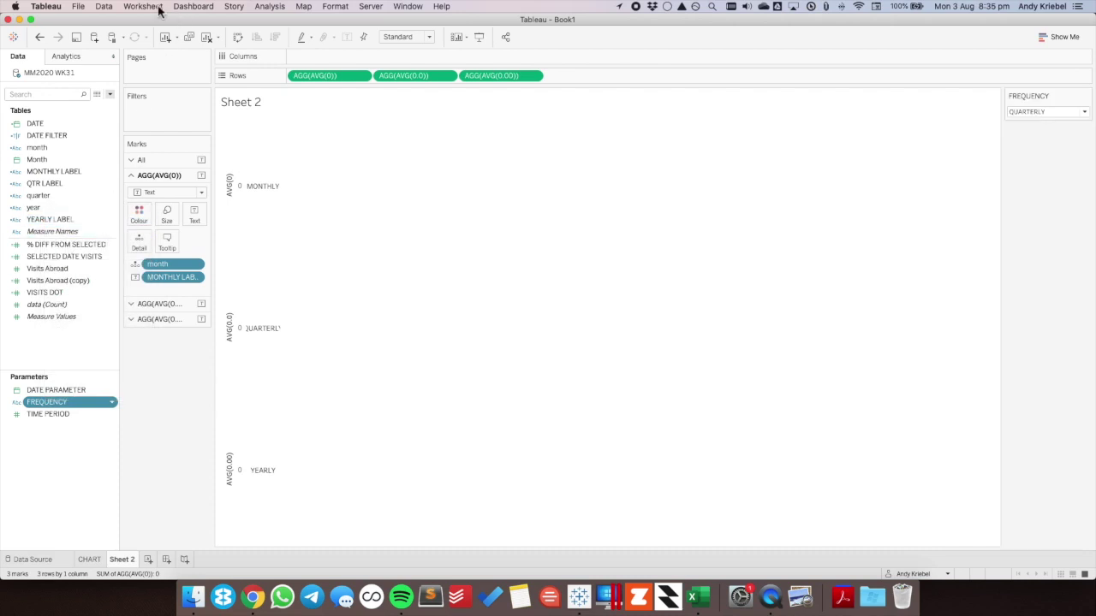
Add a parameter action Update Monthly on Sheet 2 that runs on select and sets FREQUENCY from the month field.
{"action": "left_click", "coordinate": [206, 12]}
{"action": "mouse_move", "coordinate": [143, 6]}
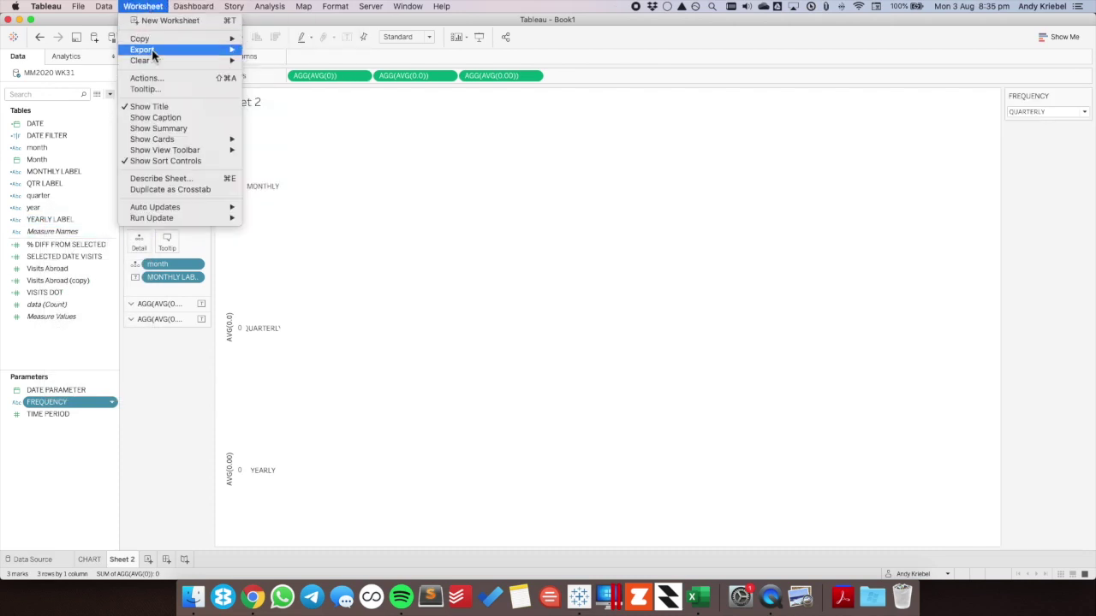
{"action": "left_click", "coordinate": [157, 78]}
{"action": "left_click", "coordinate": [421, 350]}
{"action": "left_click", "coordinate": [495, 396]}
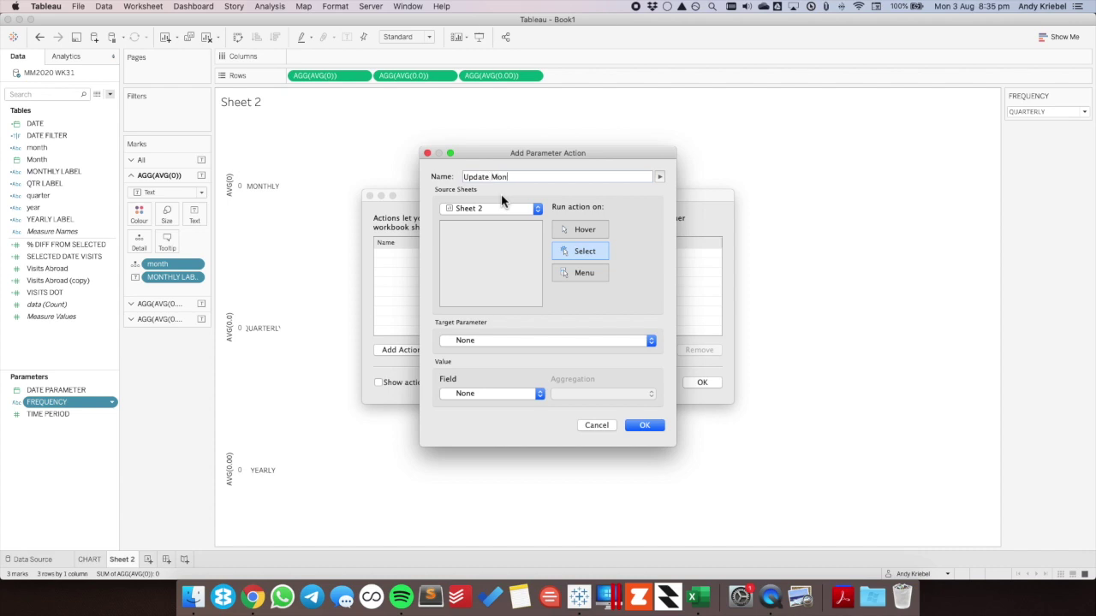
{"action": "left_click", "coordinate": [475, 340]}
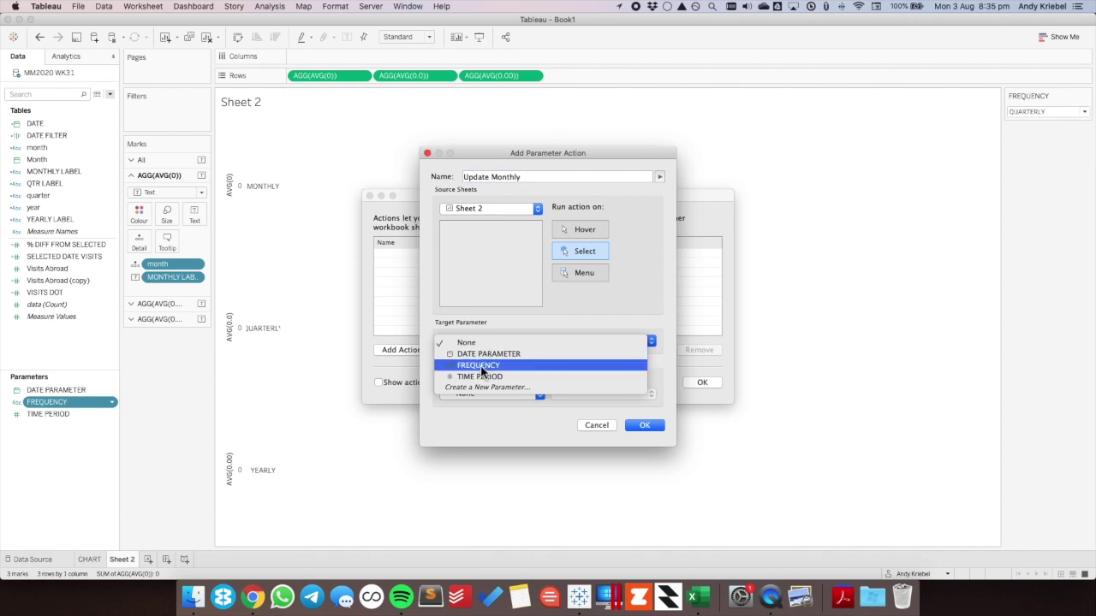
{"action": "left_click", "coordinate": [478, 365]}
{"action": "left_click", "coordinate": [480, 394]}
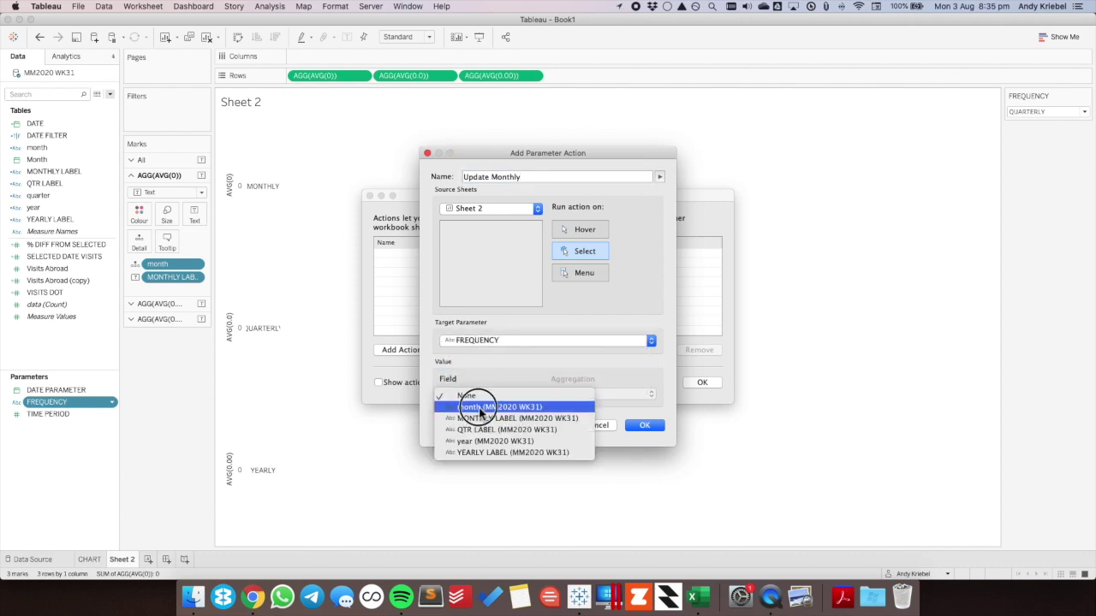
{"action": "left_click", "coordinate": [479, 407]}
{"action": "left_click", "coordinate": [643, 428]}
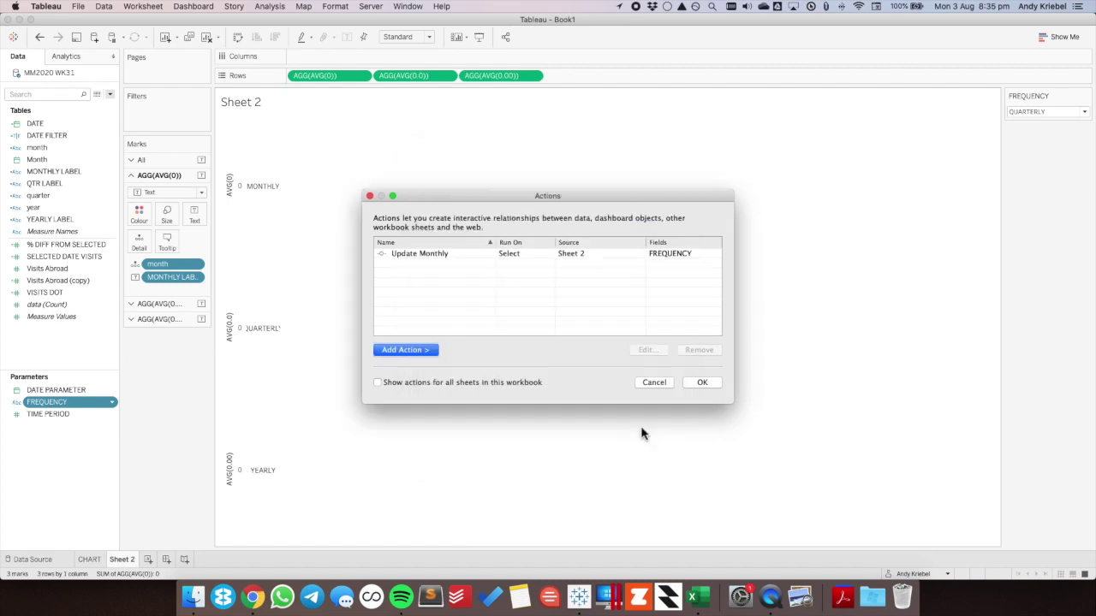
Accept the Update Monthly action and test it by selecting the MONTHLY and QUARTERLY labels alternately, clearing the selection at the end.
{"action": "left_click", "coordinate": [698, 383]}
{"action": "left_click", "coordinate": [267, 191]}
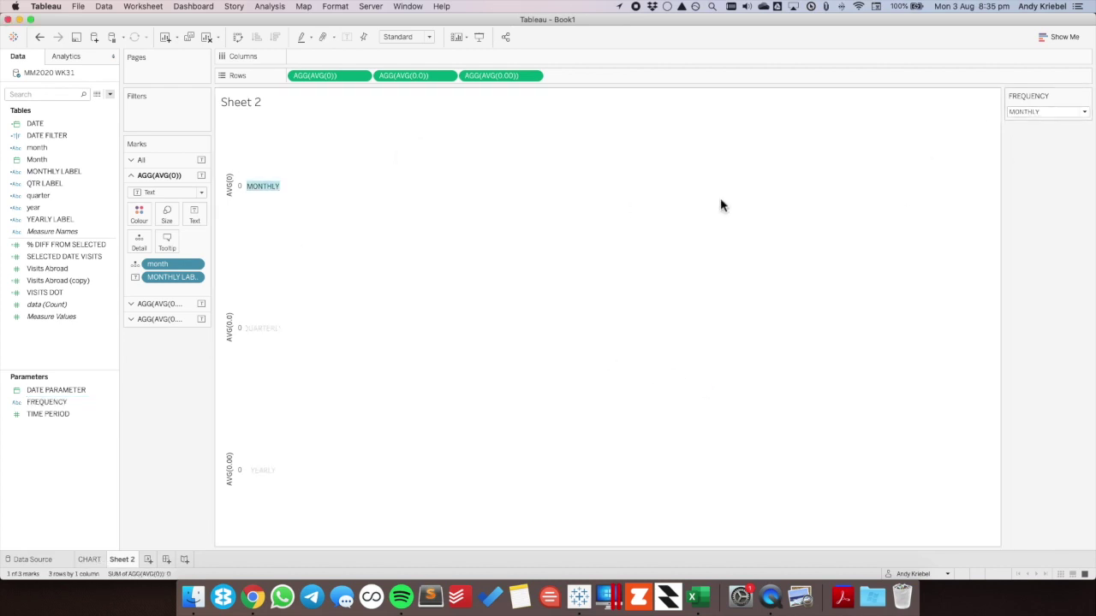
{"action": "left_click", "coordinate": [269, 332]}
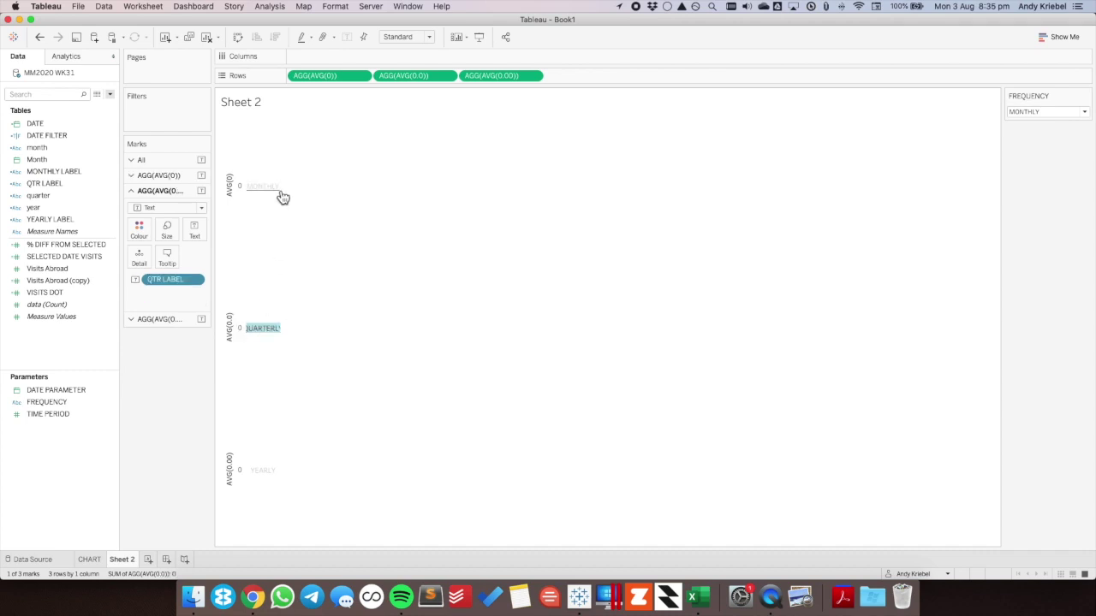
{"action": "left_click", "coordinate": [268, 188]}
{"action": "left_click", "coordinate": [264, 329]}
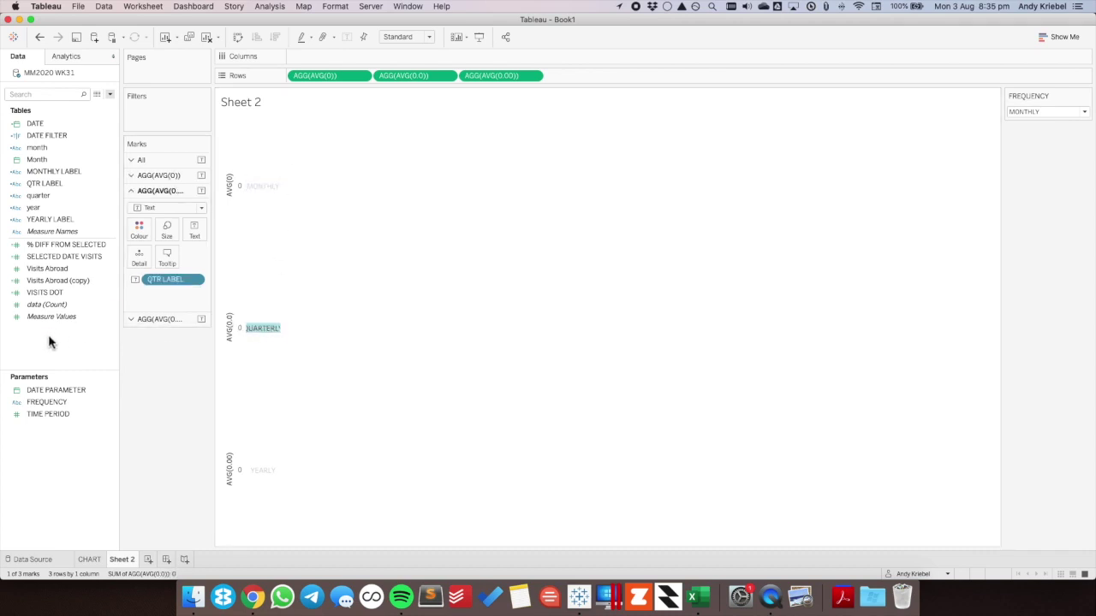
{"action": "left_click", "coordinate": [261, 359]}
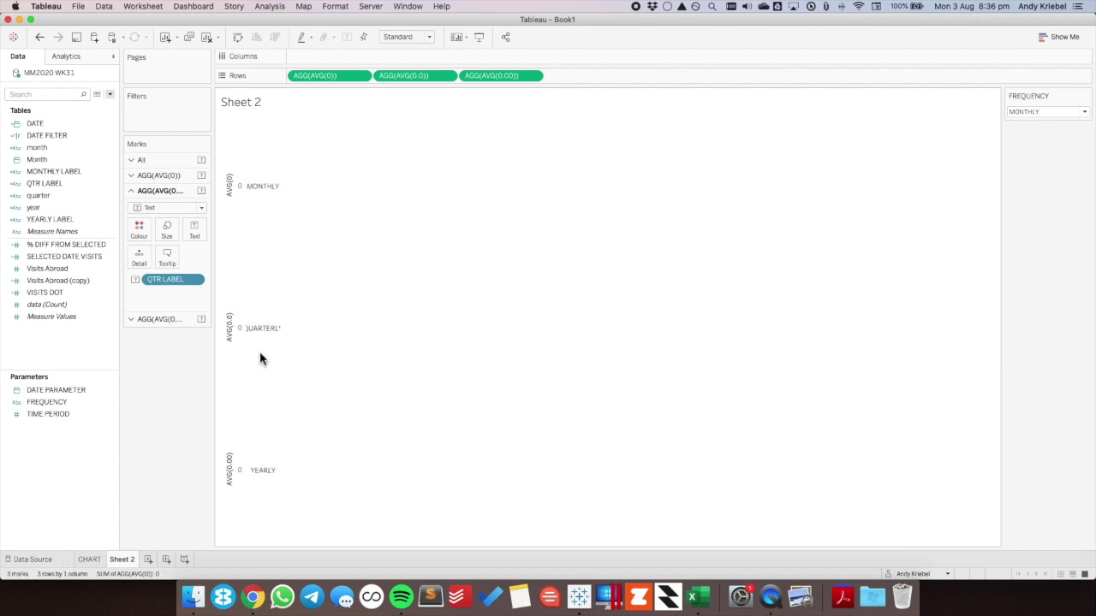
Edit the label text for all marks so the MONTHLY LABEL, QTR LABEL and YEARLY LABEL fields sit on one line.
{"action": "right_click", "coordinate": [268, 202]}
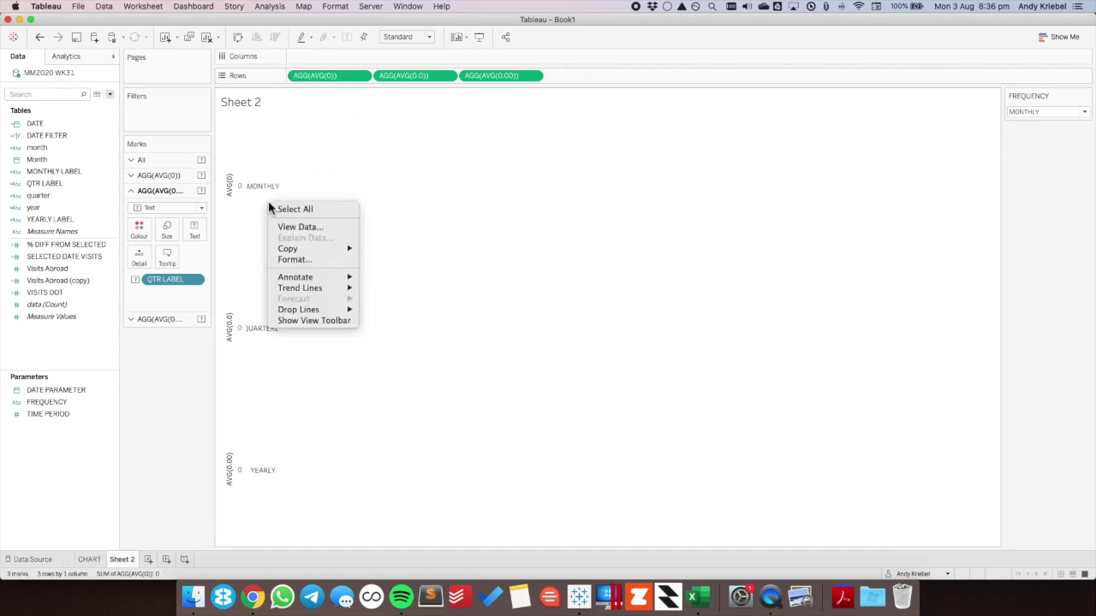
{"action": "left_click", "coordinate": [161, 168]}
{"action": "left_click", "coordinate": [175, 163]}
{"action": "left_click", "coordinate": [188, 198]}
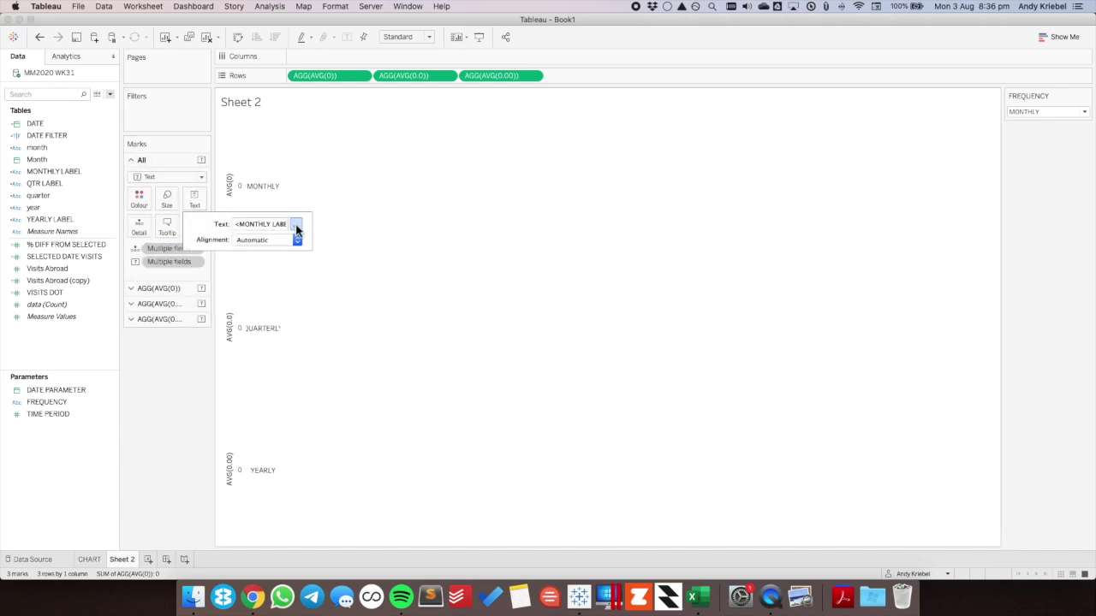
{"action": "left_click", "coordinate": [296, 226]}
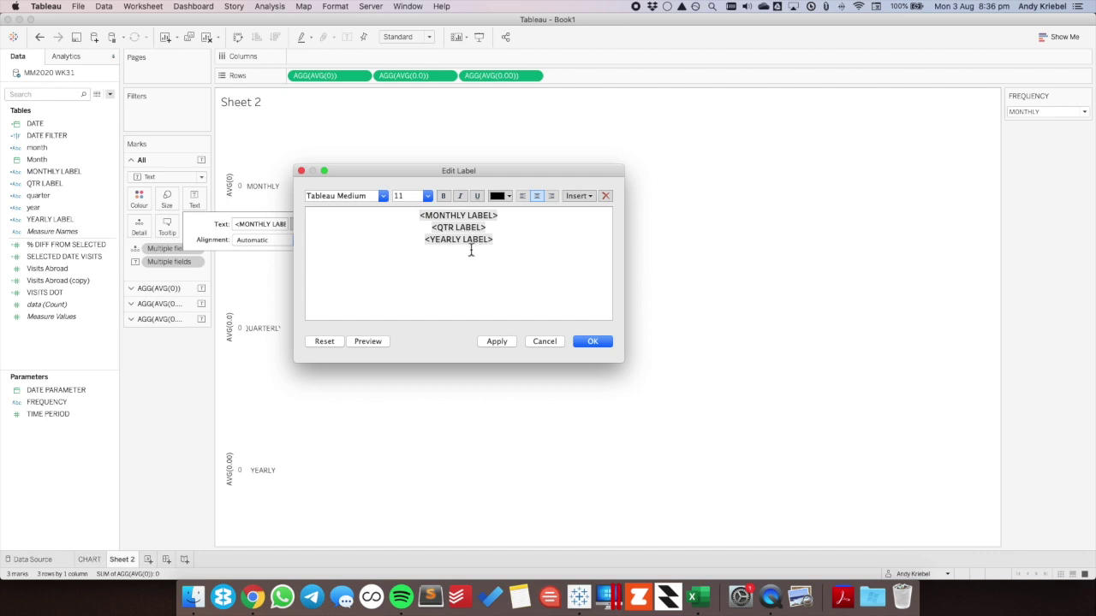
{"action": "left_click", "coordinate": [433, 227]}
{"action": "key", "text": "BackSpace"}
{"action": "left_click", "coordinate": [434, 230]}
{"action": "key", "text": "Left"}
{"action": "key", "text": "BackSpace"}
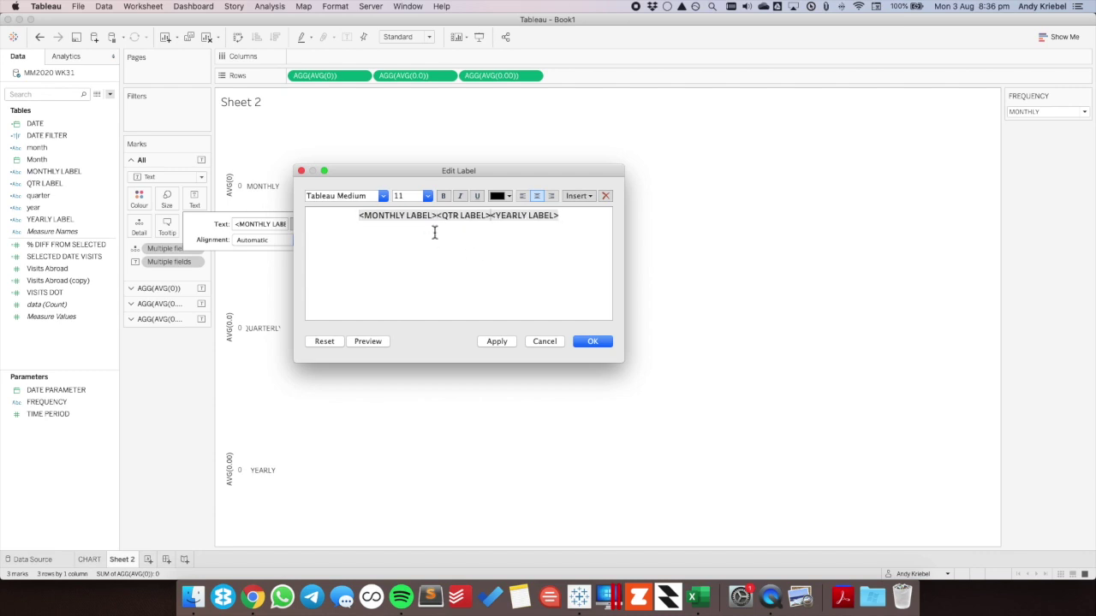
Format the whole label text for all marks in Tableau Medium at size 14.
{"action": "key", "text": "super+a"}
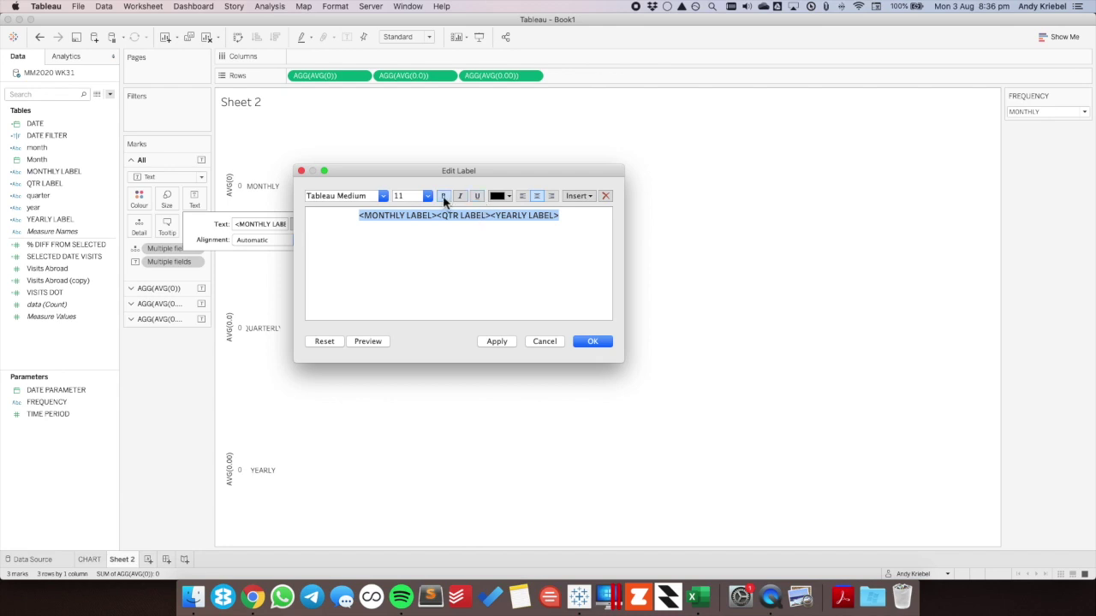
{"action": "left_click", "coordinate": [383, 196]}
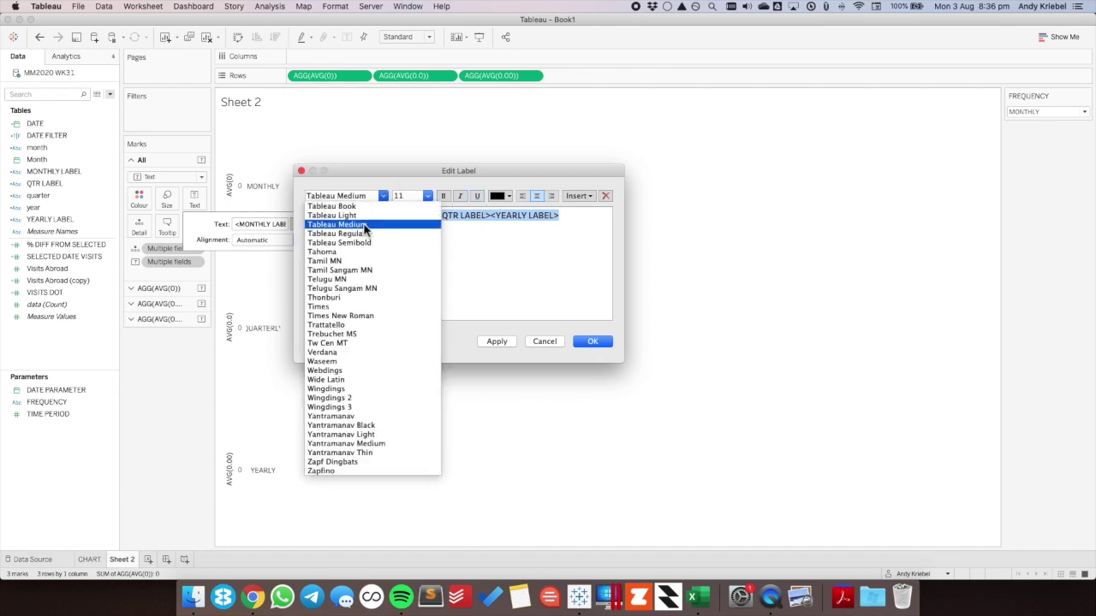
{"action": "left_click", "coordinate": [365, 225]}
{"action": "left_click", "coordinate": [427, 196]}
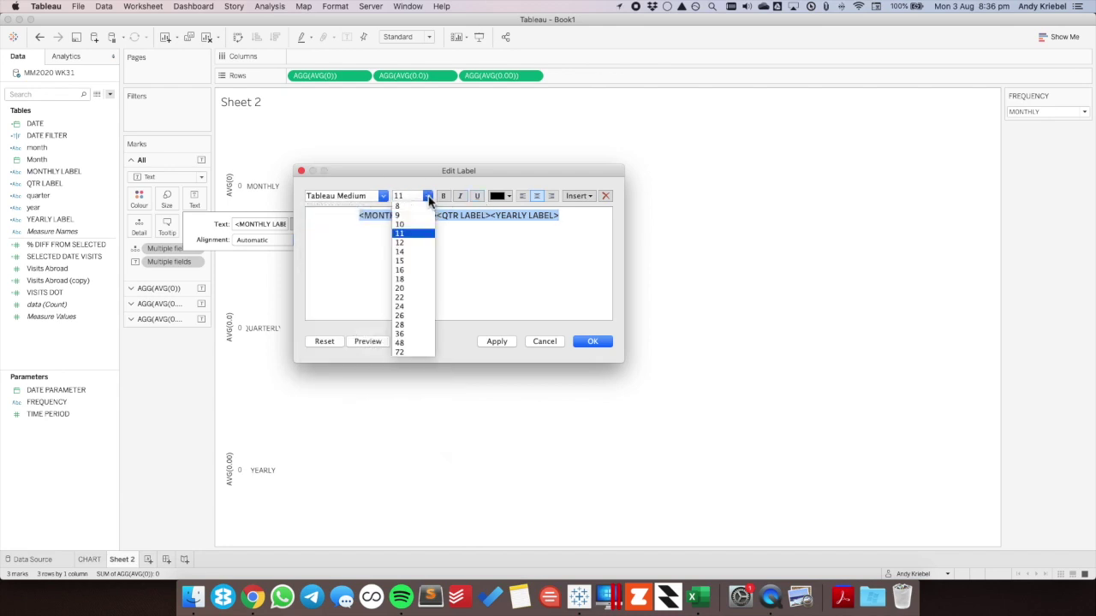
{"action": "left_click", "coordinate": [409, 253]}
{"action": "left_click", "coordinate": [592, 340]}
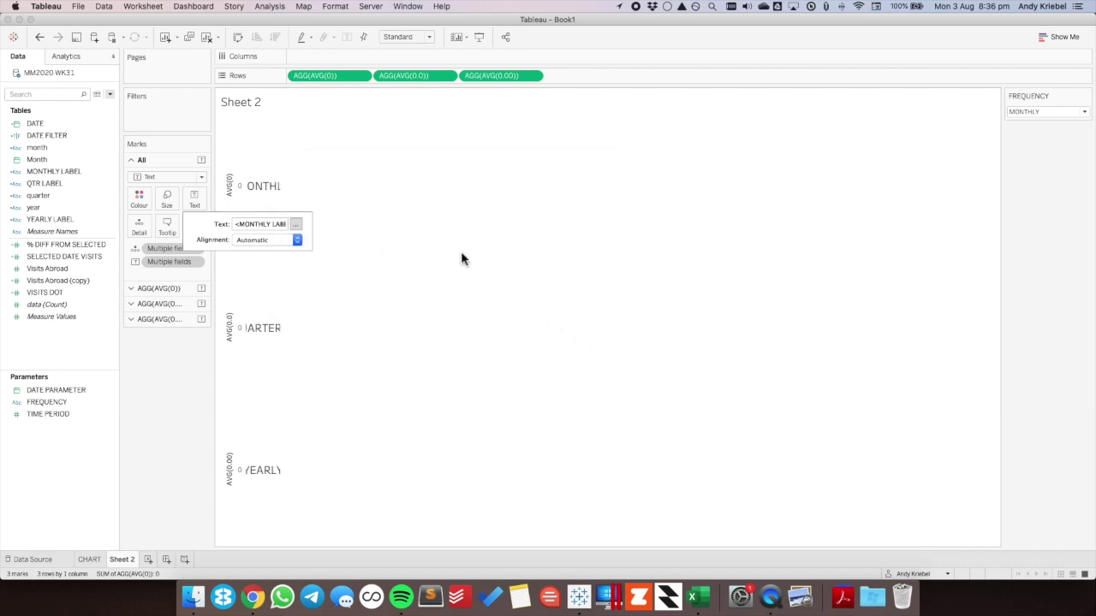
{"action": "left_click", "coordinate": [295, 228]}
{"action": "double_click", "coordinate": [426, 220]}
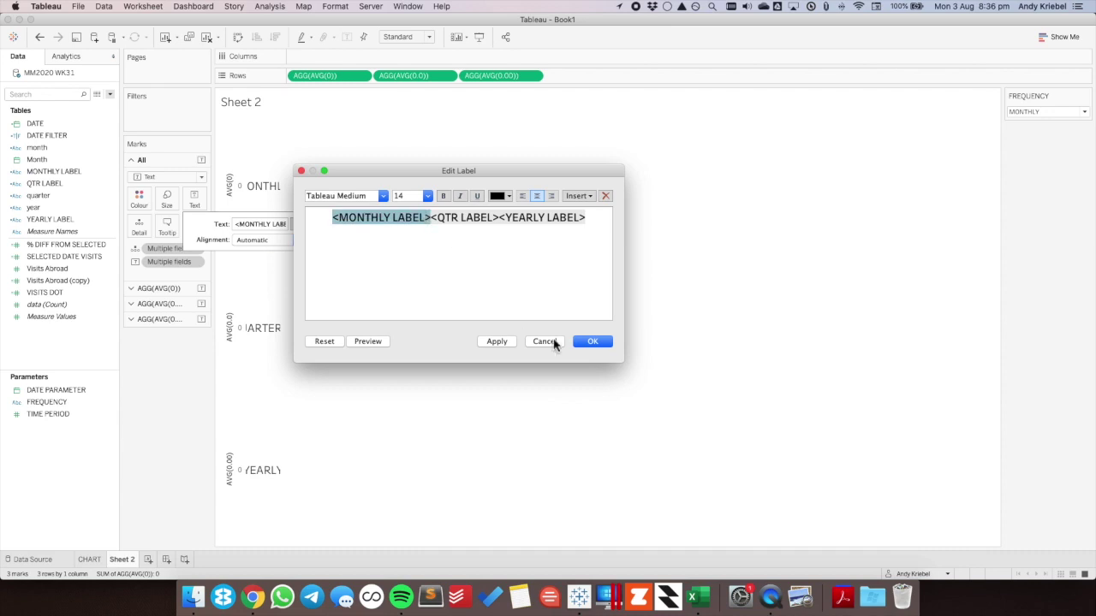
{"action": "left_click", "coordinate": [591, 342]}
Hide the axis headers beside the MONTHLY, QUARTERLY and YEARLY labels.
{"action": "left_click", "coordinate": [231, 206]}
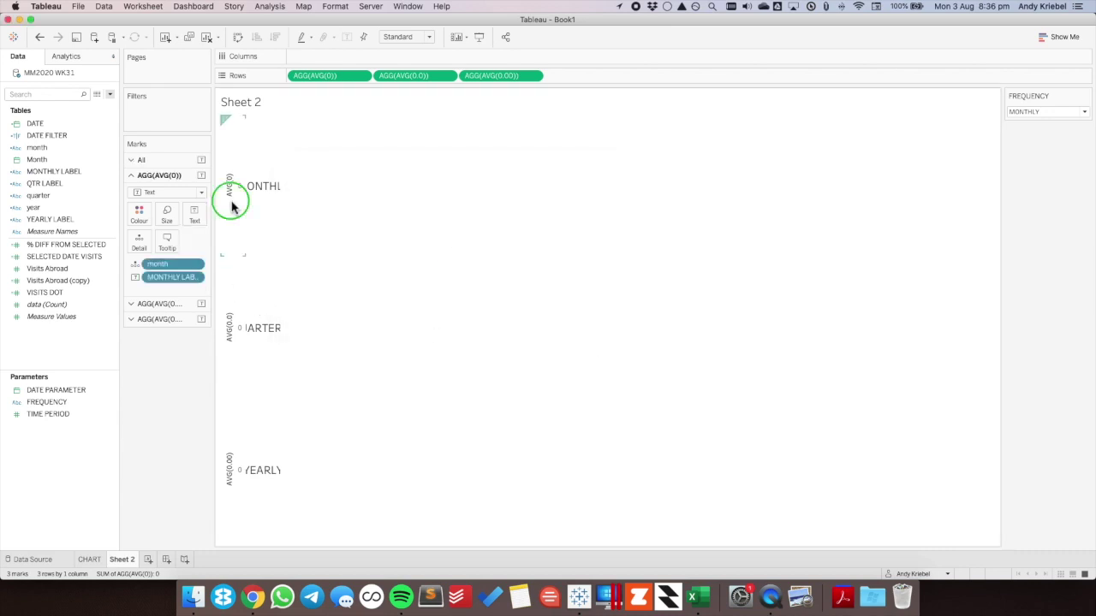
{"action": "right_click", "coordinate": [231, 205]}
{"action": "left_click", "coordinate": [276, 283]}
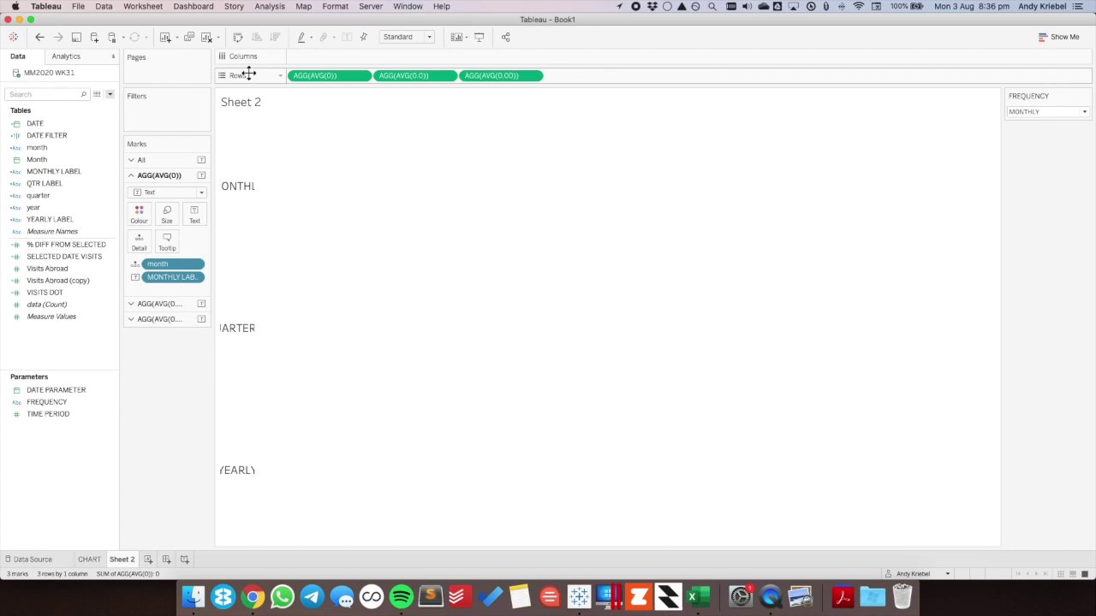
Rename Sheet 2 as FREQUENCY FILTER.
{"action": "double_click", "coordinate": [122, 560]}
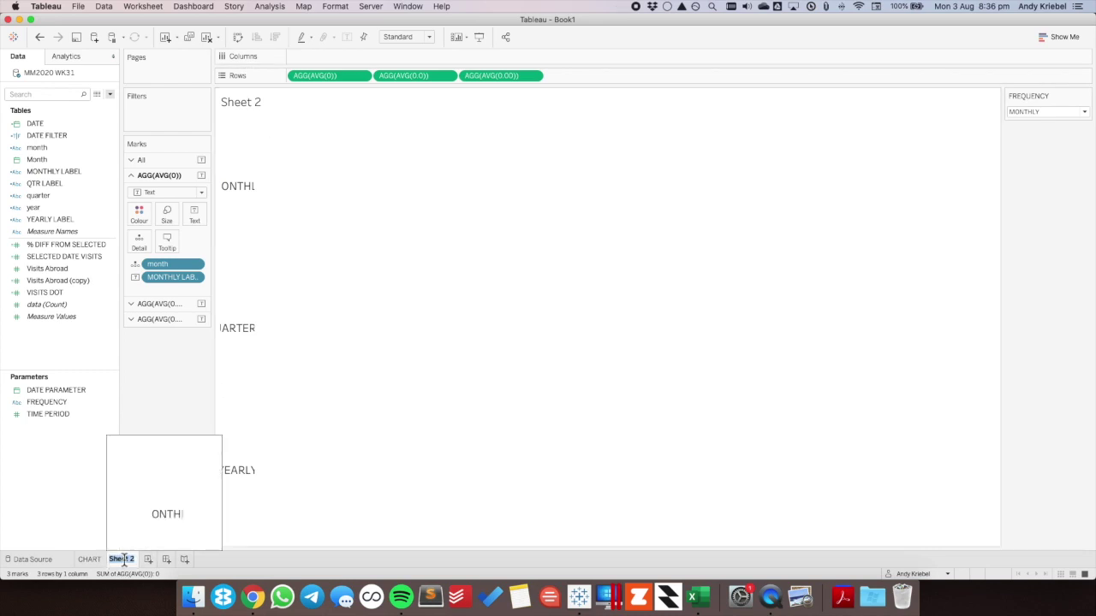
{"action": "type", "text": "FREU"}
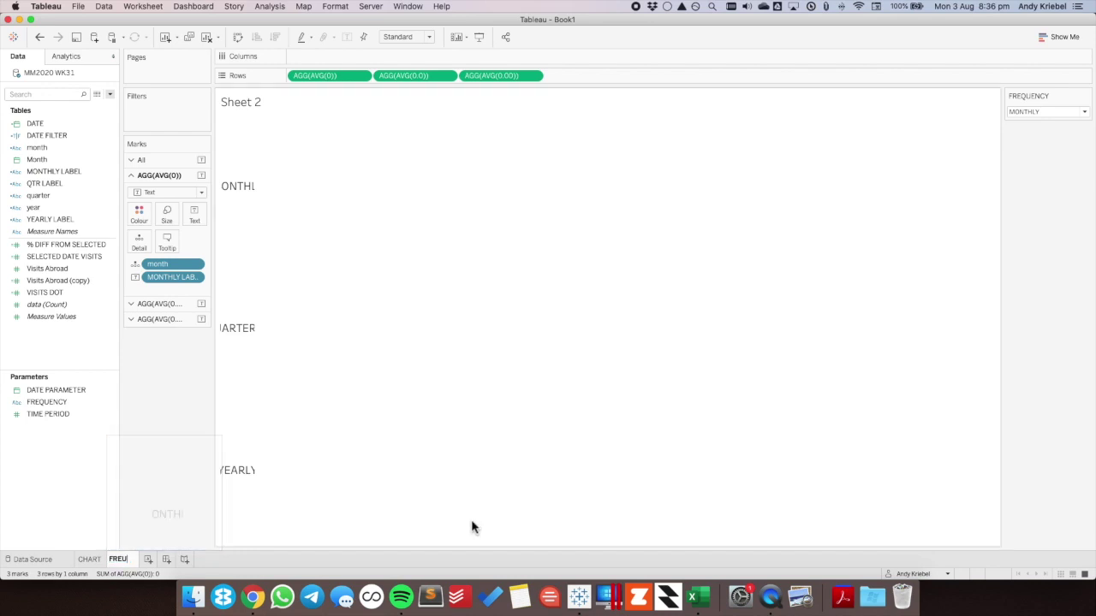
{"action": "type", "text": "QUENCY FILTER"}
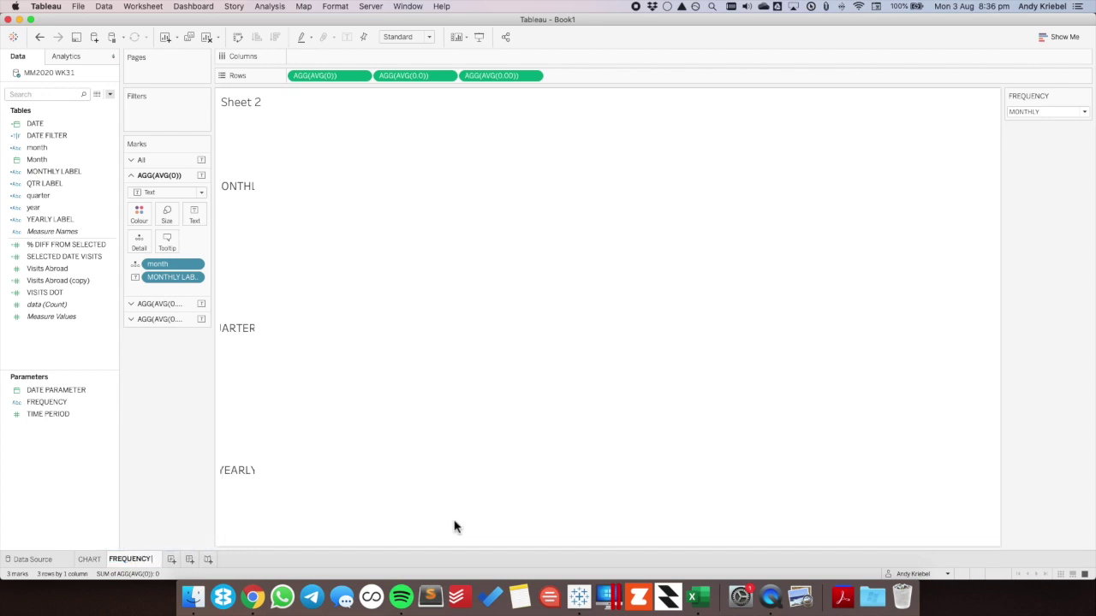
{"action": "key", "text": "Return"}
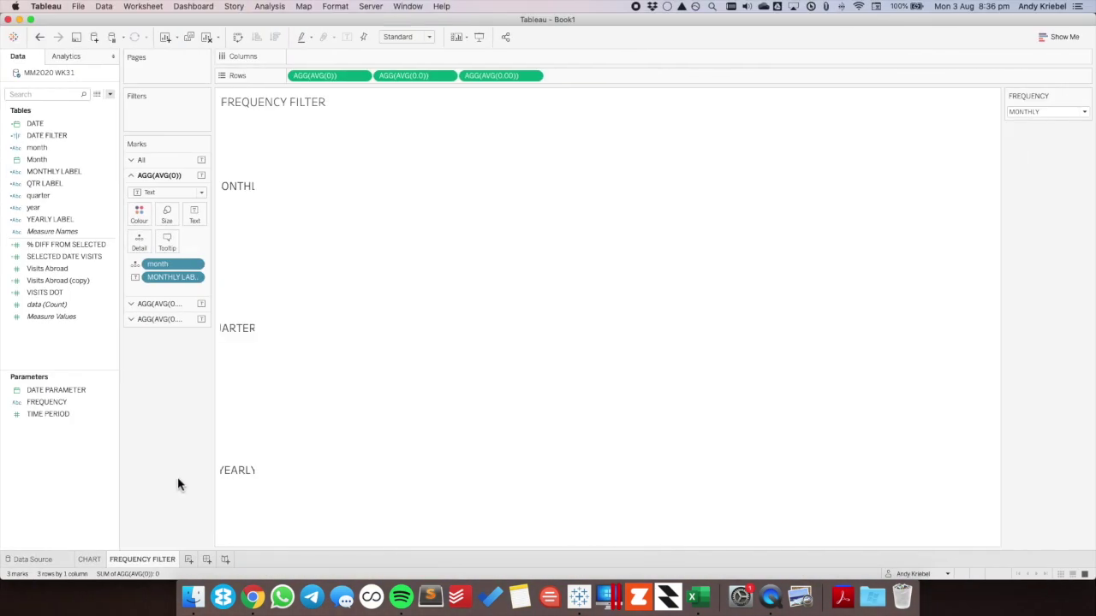
Create a new worksheet after FREQUENCY FILTER and name it TIME PERIOD FILTER.
{"action": "right_click", "coordinate": [144, 560]}
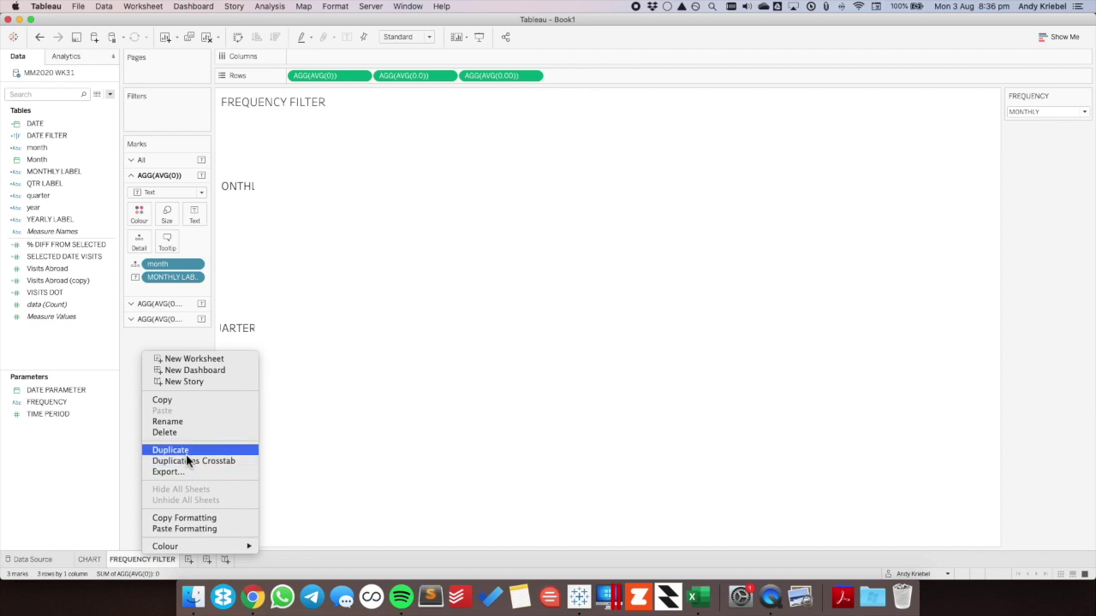
{"action": "key", "text": "Escape"}
{"action": "left_click", "coordinate": [189, 560]}
{"action": "double_click", "coordinate": [190, 561]}
{"action": "type", "text": "TIME"}
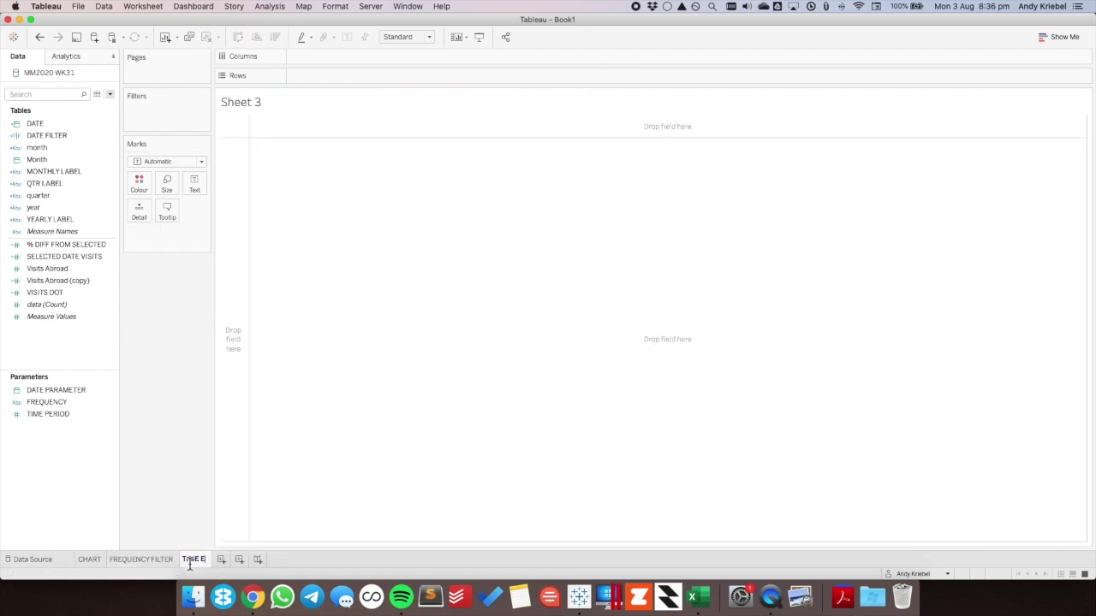
{"action": "type", "text": " PERIOD DILT"}
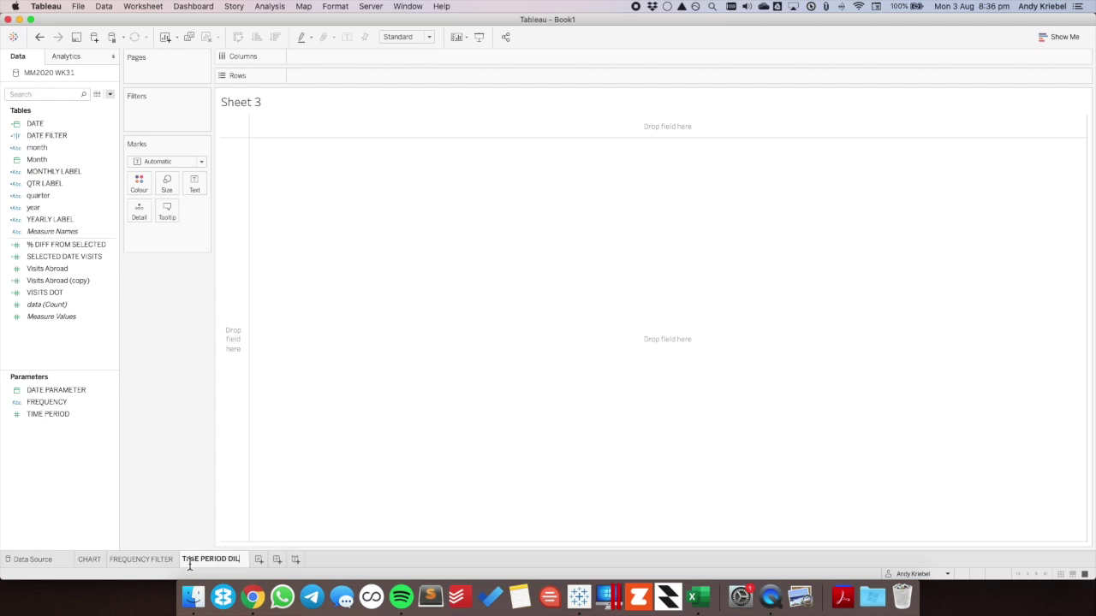
{"action": "key", "text": "BackSpace"}
{"action": "key", "text": "BackSpace"}
{"action": "key", "text": "BackSpace"}
{"action": "key", "text": "BackSpace"}
{"action": "type", "text": "FILTER"}
{"action": "key", "text": "Return"}
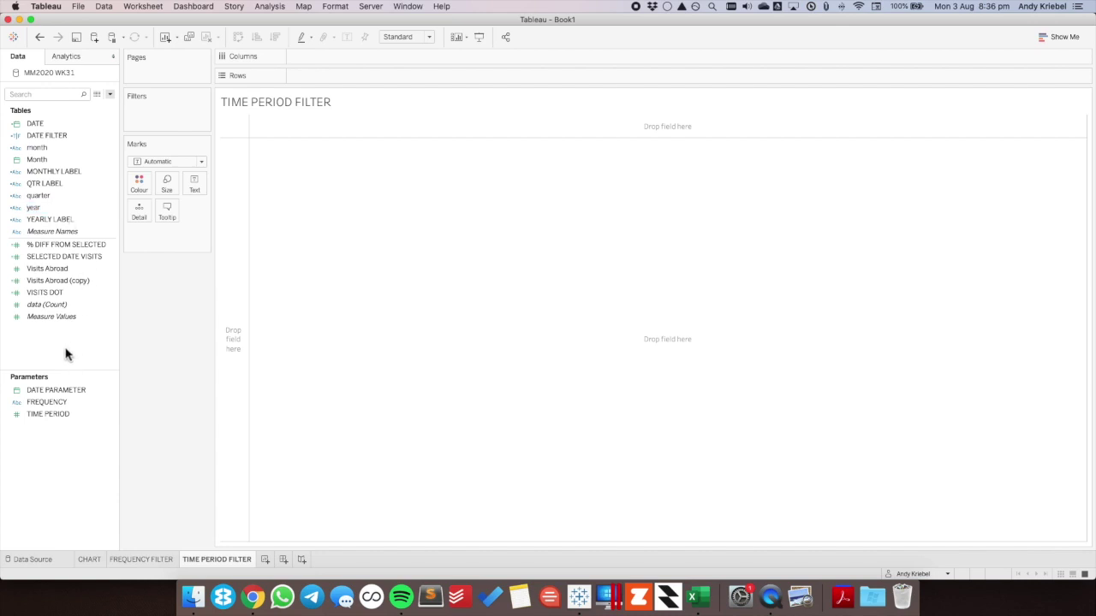
Add the ad hoc calculations AVG(0) and AVG(0.0) to the rows of the TIME PERIOD FILTER sheet.
{"action": "double_click", "coordinate": [320, 76]}
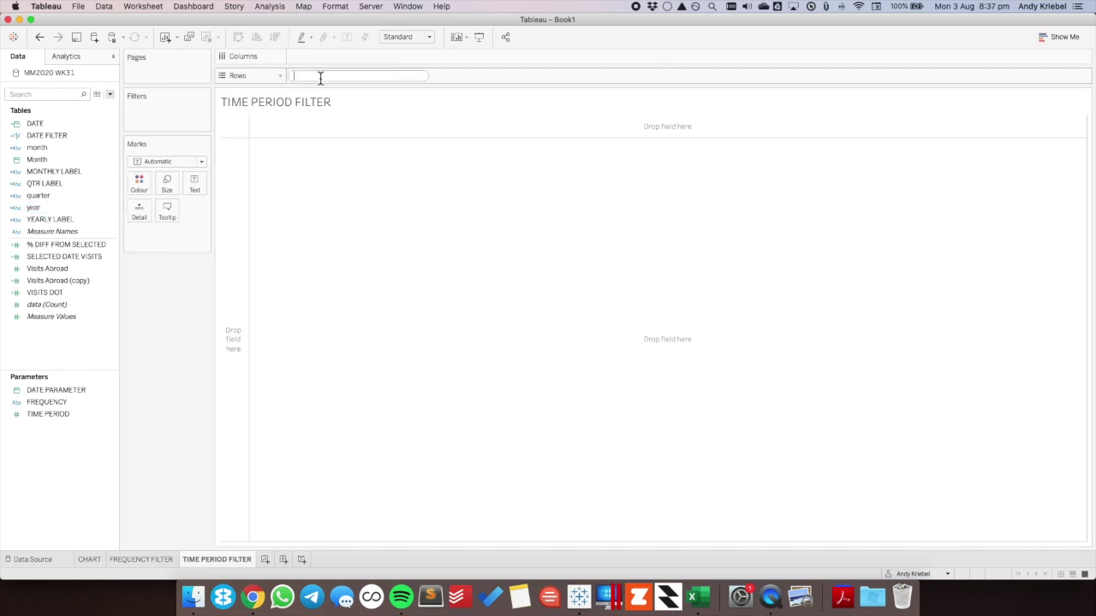
{"action": "type", "text": "AVG(0)"}
{"action": "key", "text": "Return"}
{"action": "double_click", "coordinate": [405, 76]}
{"action": "type", "text": "AVG(0"}
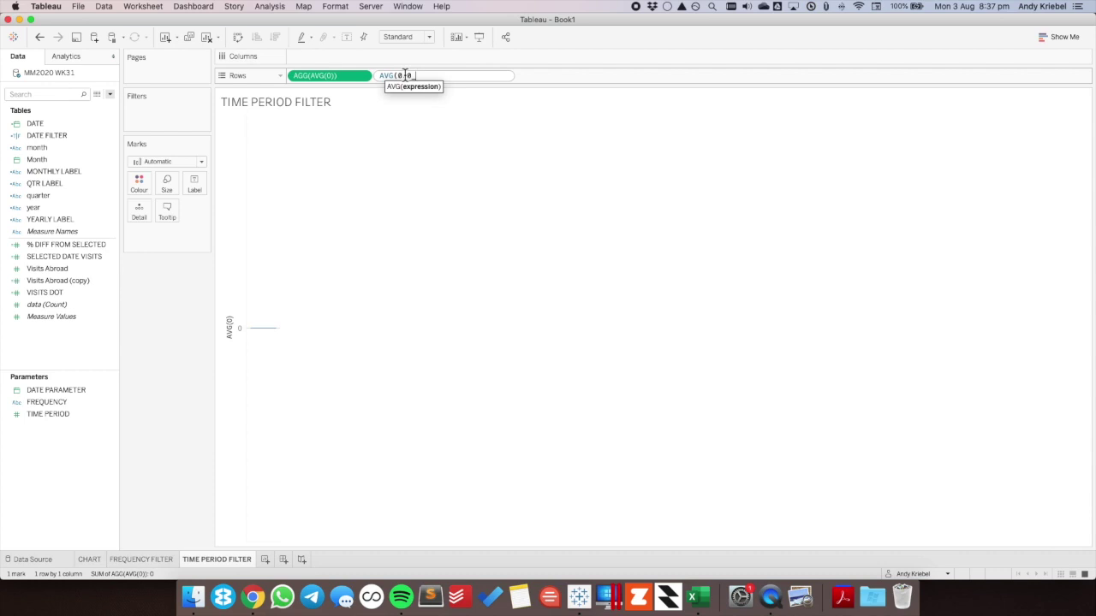
{"action": "type", "text": ".0"}
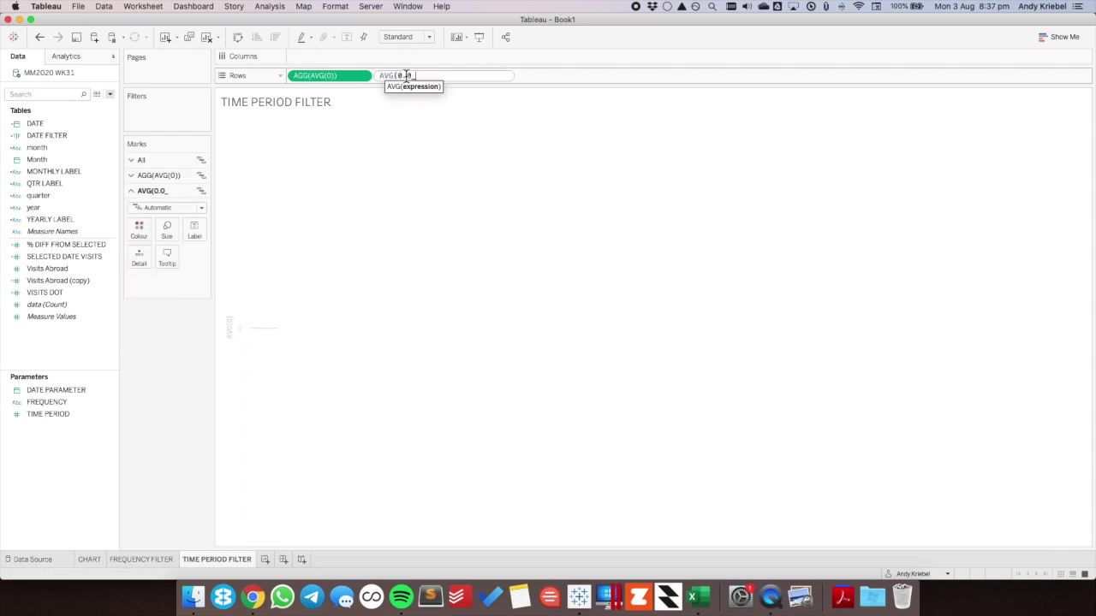
{"action": "type", "text": ")"}
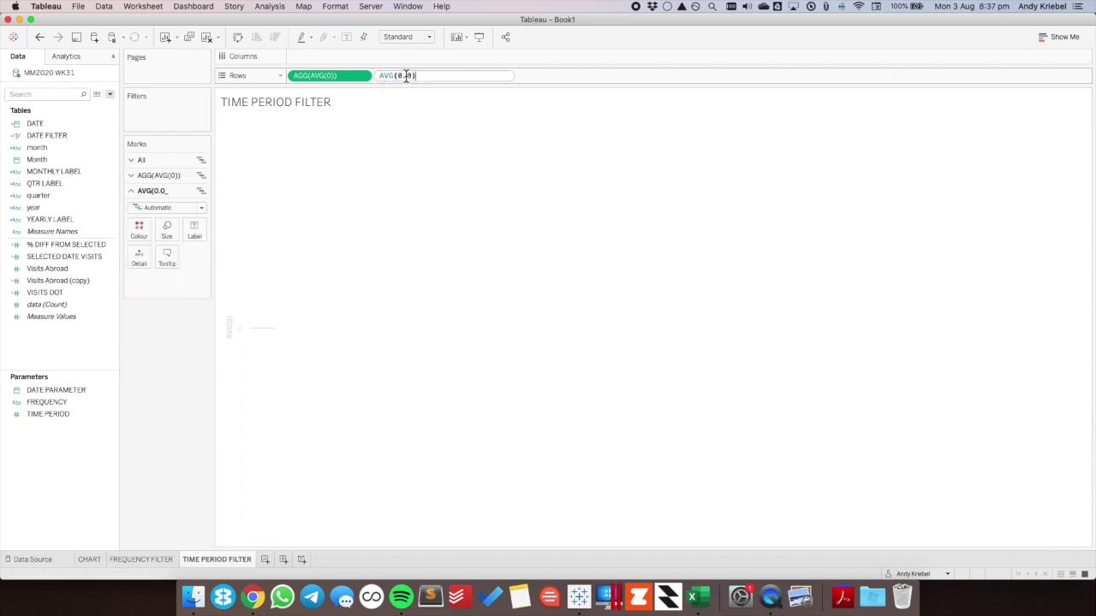
{"action": "key", "text": "Return"}
Add a third ad hoc row calculation, AVG(0.00), making sure its closing parenthesis is included.
{"action": "double_click", "coordinate": [482, 76]}
{"action": "type", "text": "AVG(0.00)"}
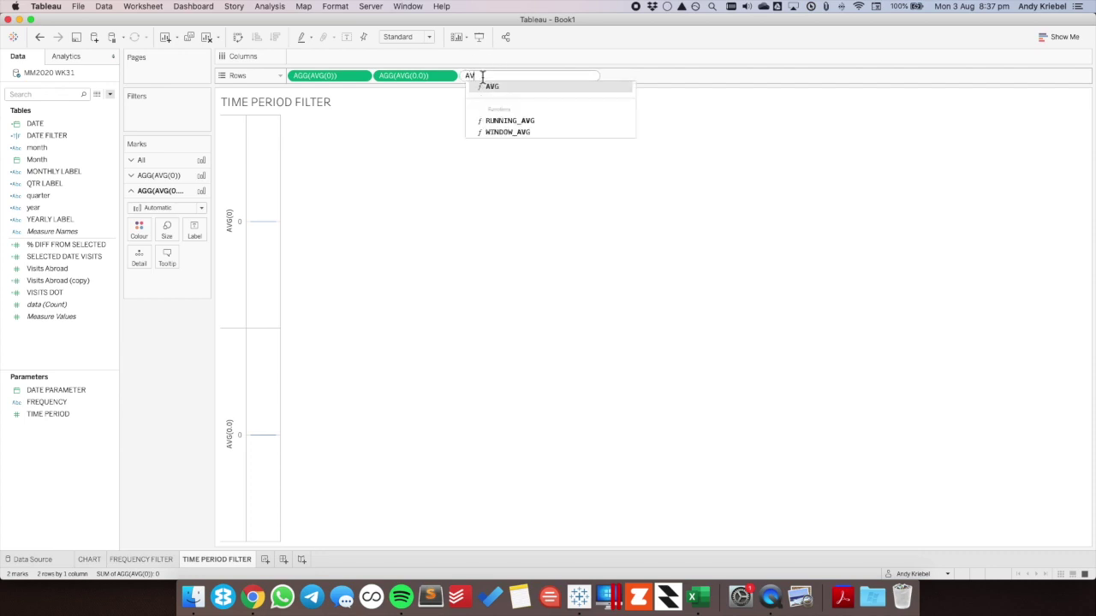
{"action": "key", "text": "Return"}
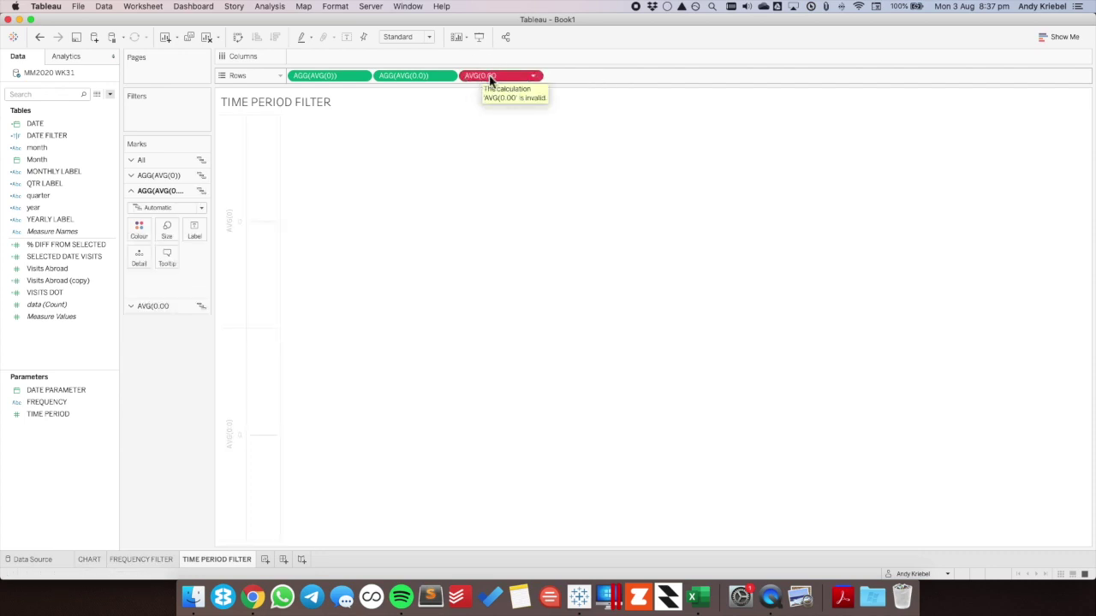
{"action": "double_click", "coordinate": [492, 77]}
{"action": "type", "text": ")"}
{"action": "key", "text": "Return"}
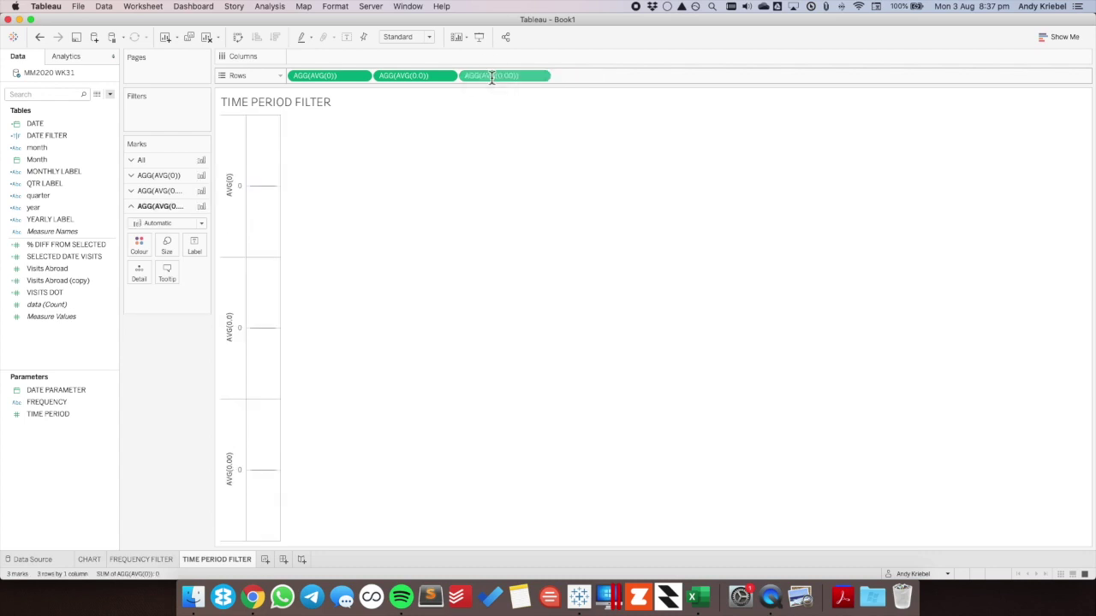
Turn off tooltips for all marks on the TIME PERIOD FILTER sheet and change their mark type to Text.
{"action": "left_click", "coordinate": [147, 167]}
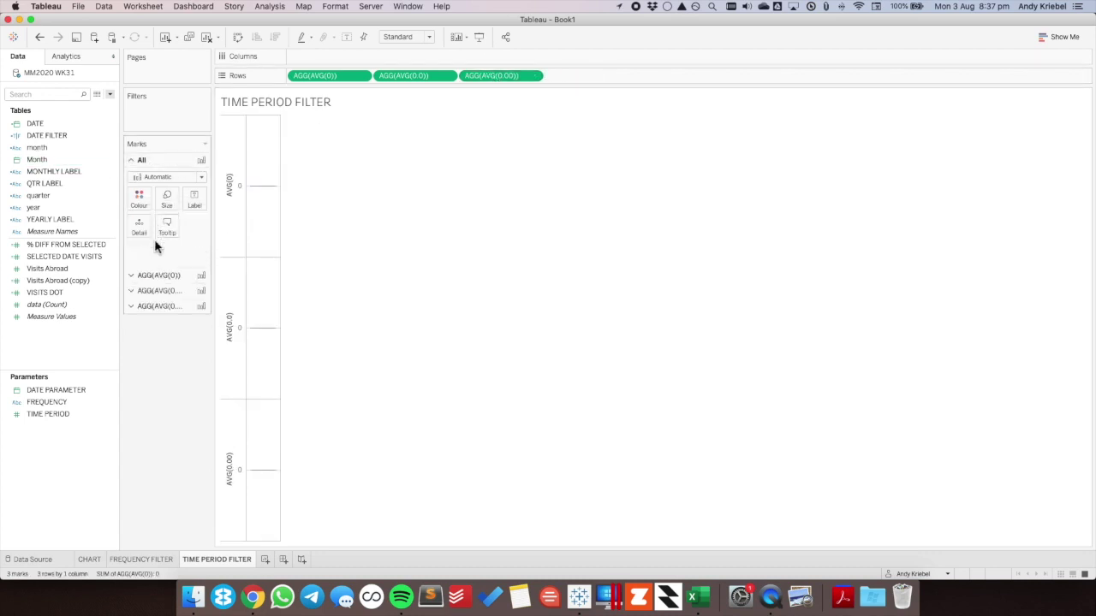
{"action": "left_click", "coordinate": [167, 226]}
{"action": "left_click", "coordinate": [277, 286]}
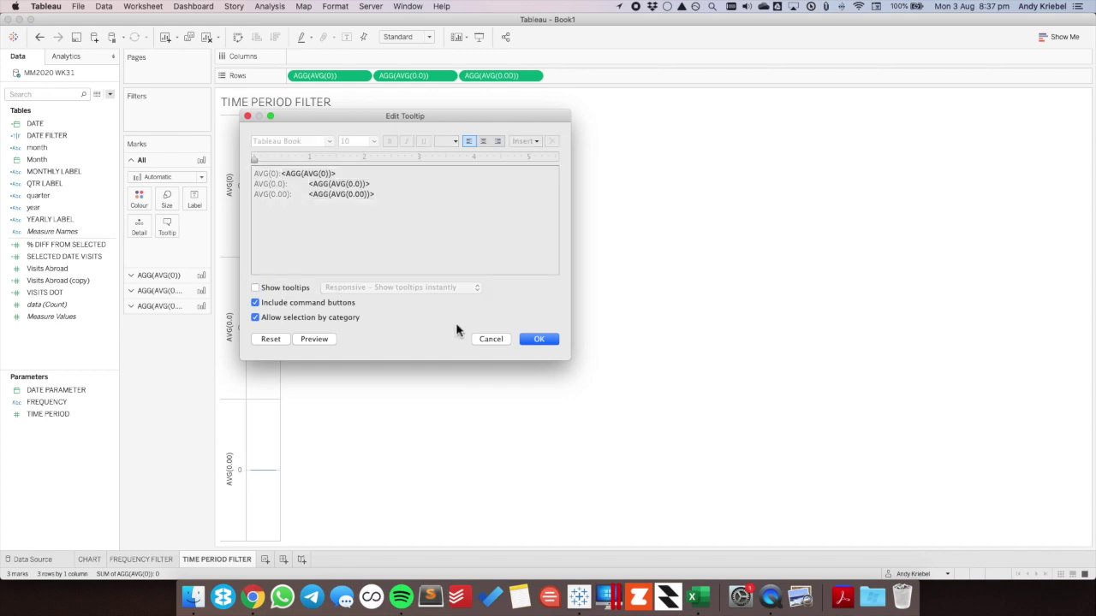
{"action": "left_click", "coordinate": [532, 344]}
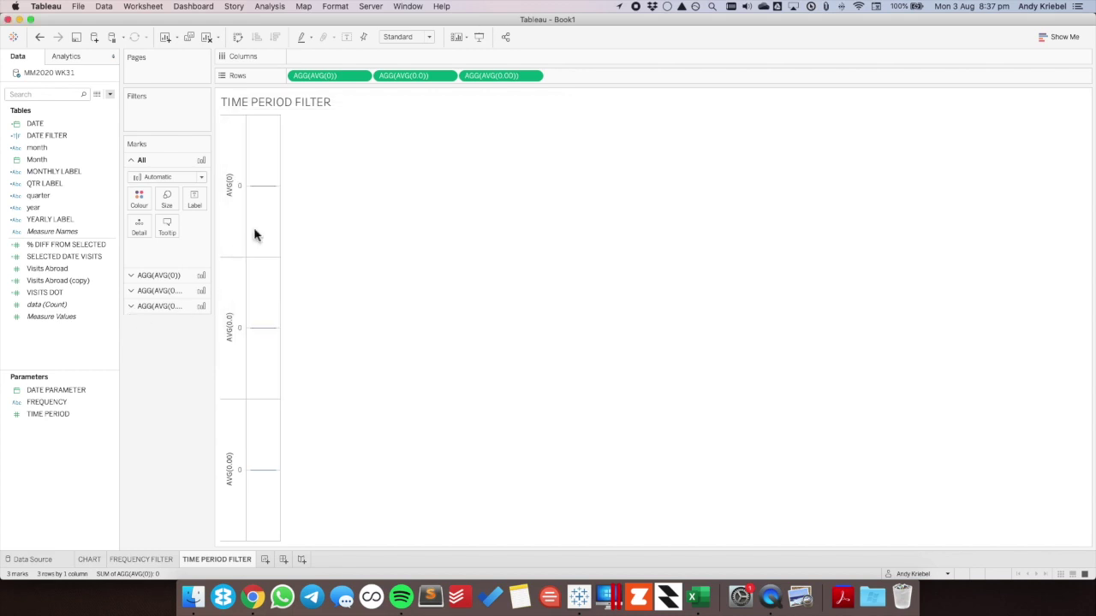
{"action": "left_click", "coordinate": [167, 177]}
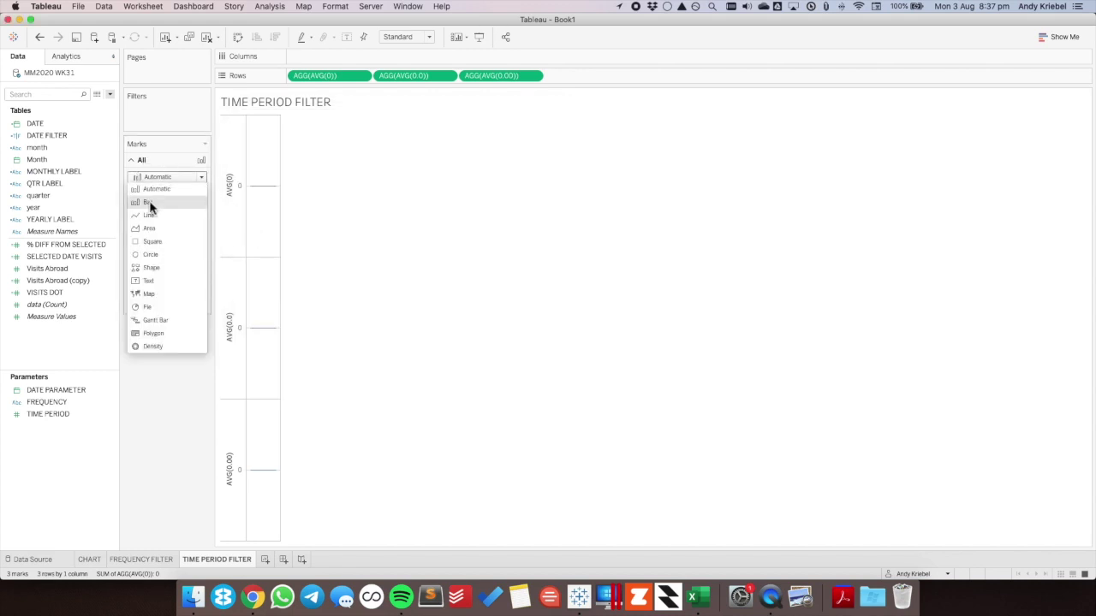
{"action": "left_click", "coordinate": [150, 280]}
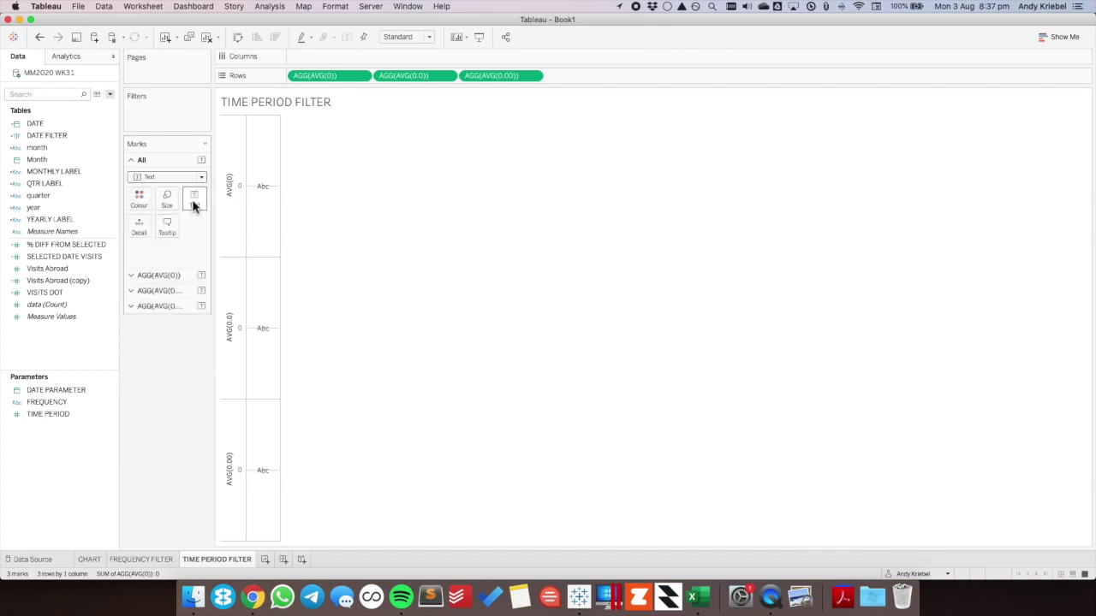
Copy the formatting of the FREQUENCY FILTER sheet onto the TIME PERIOD FILTER sheet and hide its row headers.
{"action": "right_click", "coordinate": [154, 558]}
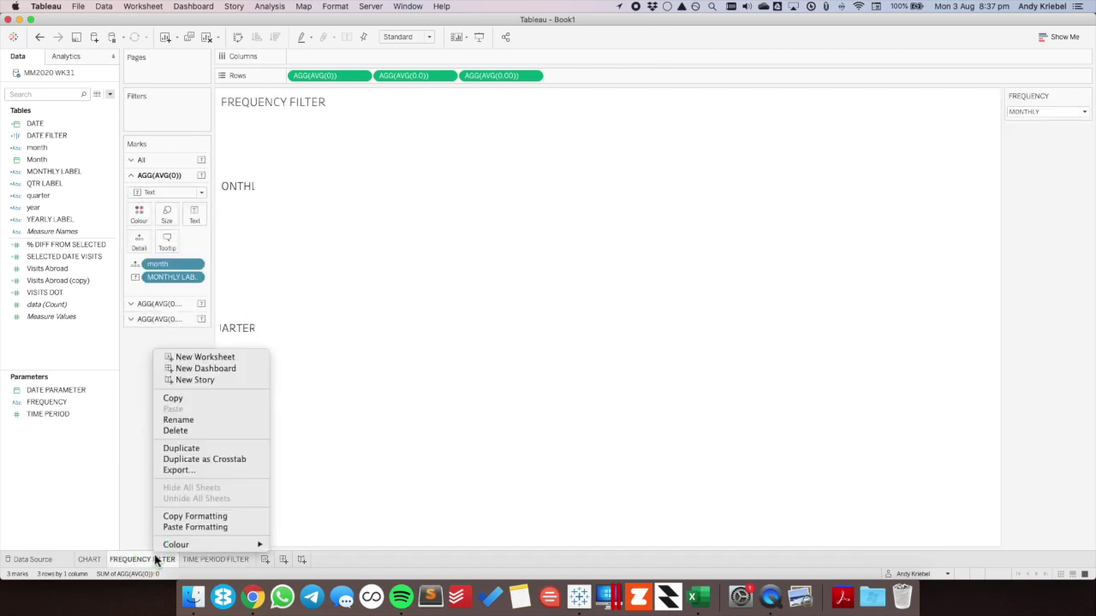
{"action": "left_click", "coordinate": [181, 527]}
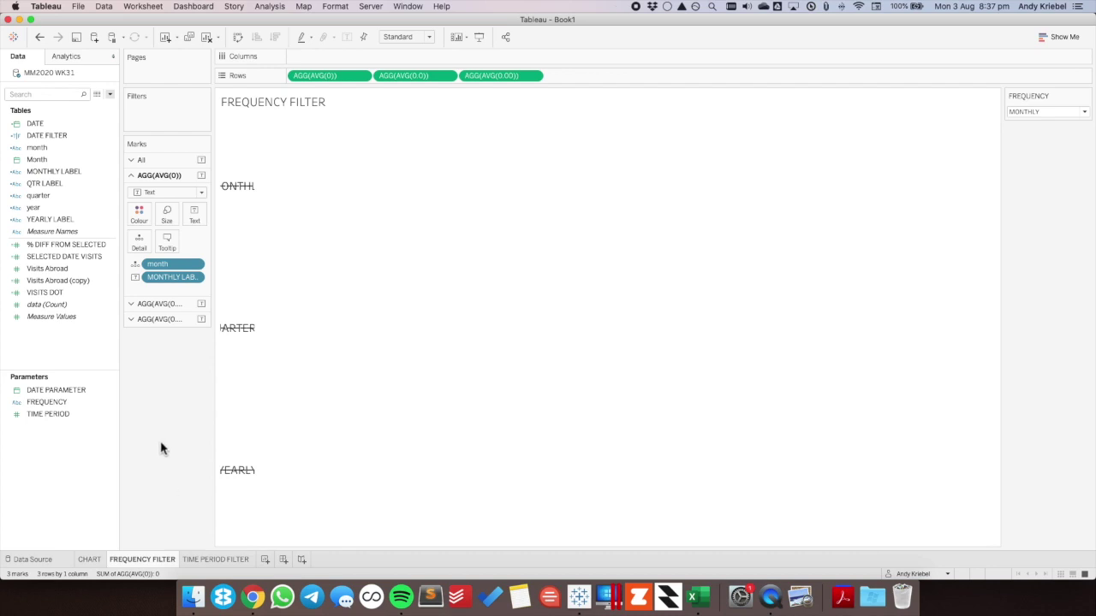
{"action": "right_click", "coordinate": [152, 559]}
{"action": "left_click", "coordinate": [174, 522]}
{"action": "right_click", "coordinate": [214, 559]}
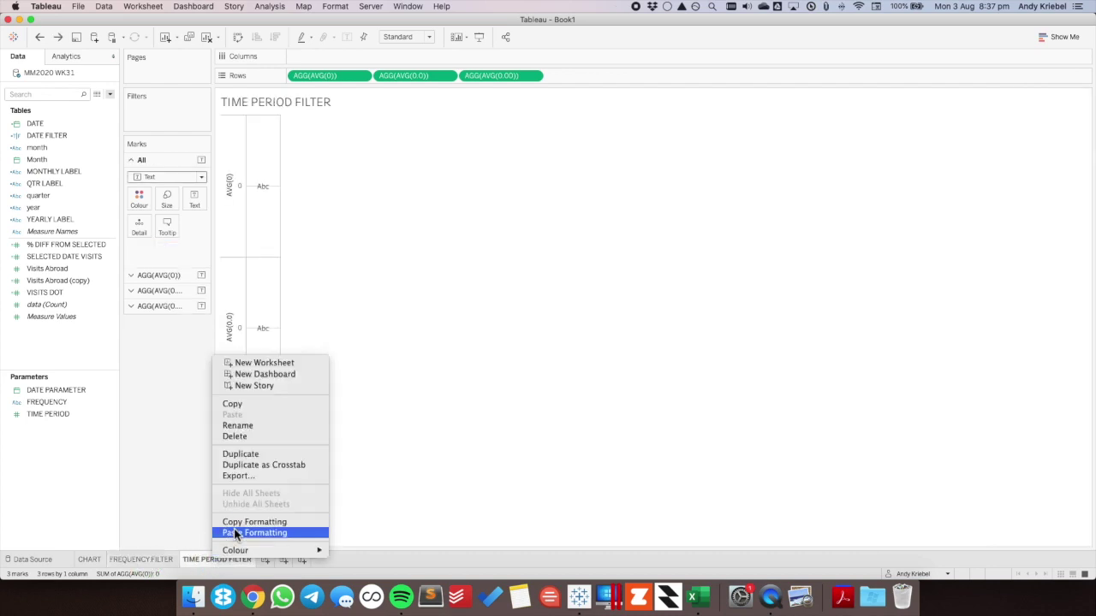
{"action": "left_click", "coordinate": [237, 533]}
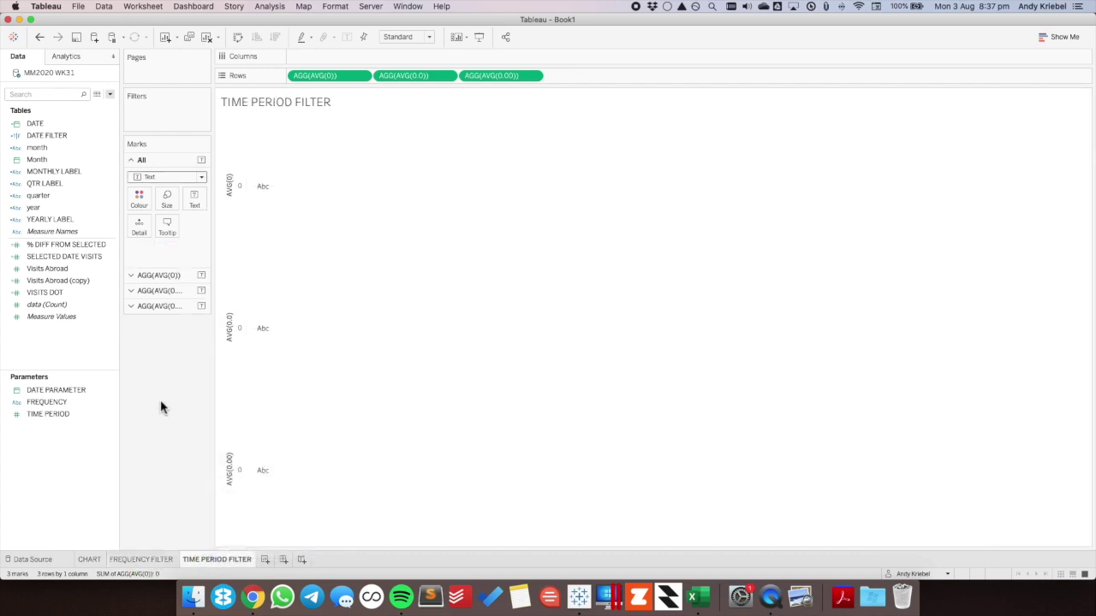
{"action": "left_click", "coordinate": [361, 76]}
{"action": "left_click", "coordinate": [325, 135]}
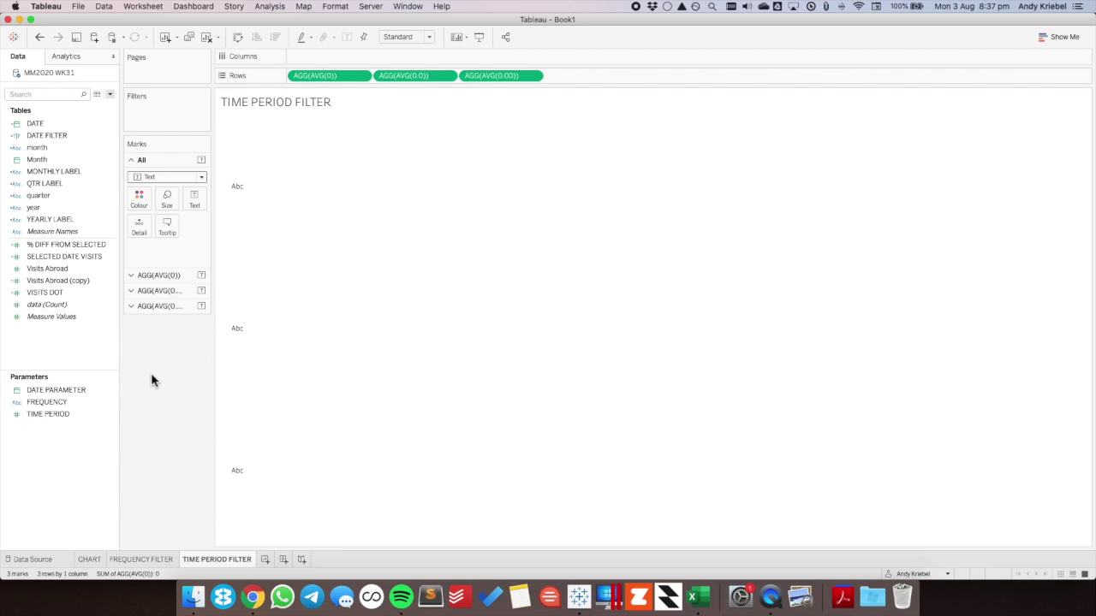
Create a calculated field ALL TEXT with the formula 'ALL' and place it on Text for the AVG(0) marks.
{"action": "left_click", "coordinate": [48, 414]}
{"action": "right_click", "coordinate": [49, 415]}
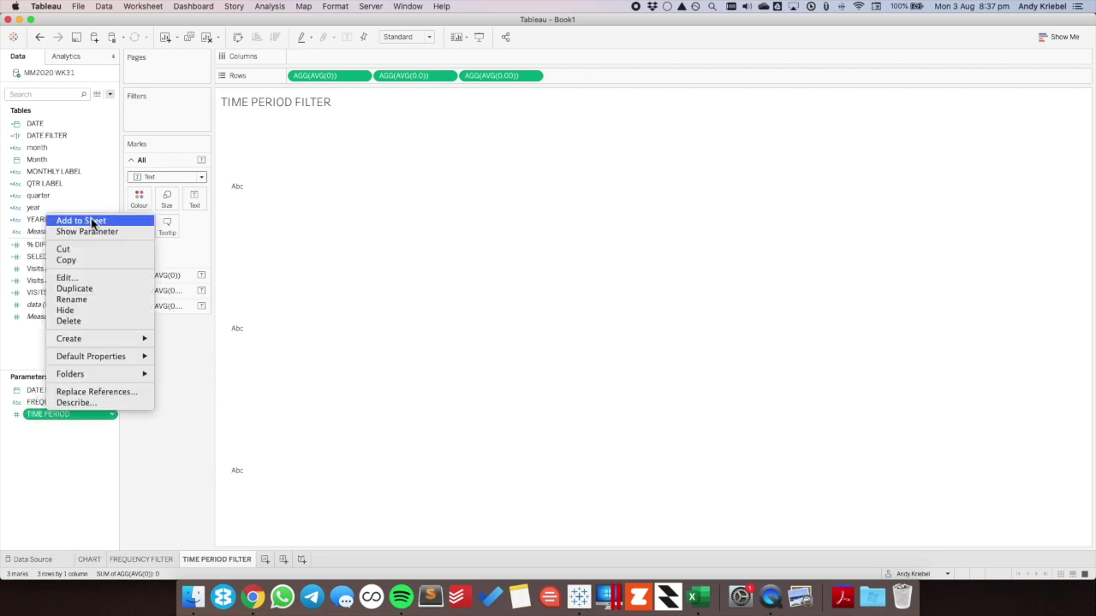
{"action": "left_click", "coordinate": [85, 279]}
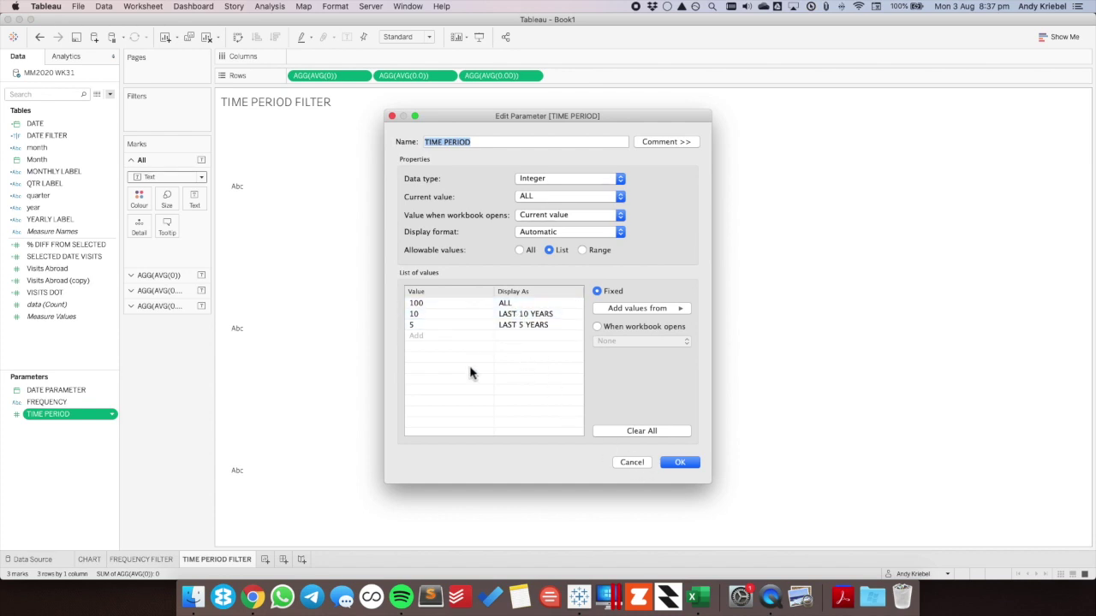
{"action": "left_click", "coordinate": [616, 463]}
{"action": "right_click", "coordinate": [57, 347]}
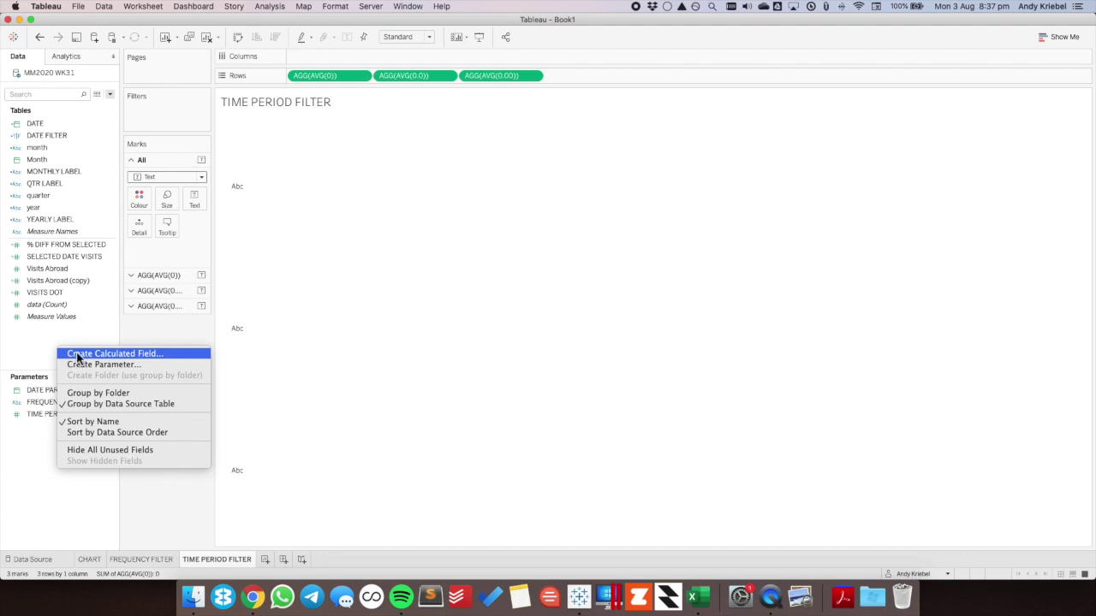
{"action": "left_click", "coordinate": [81, 354]}
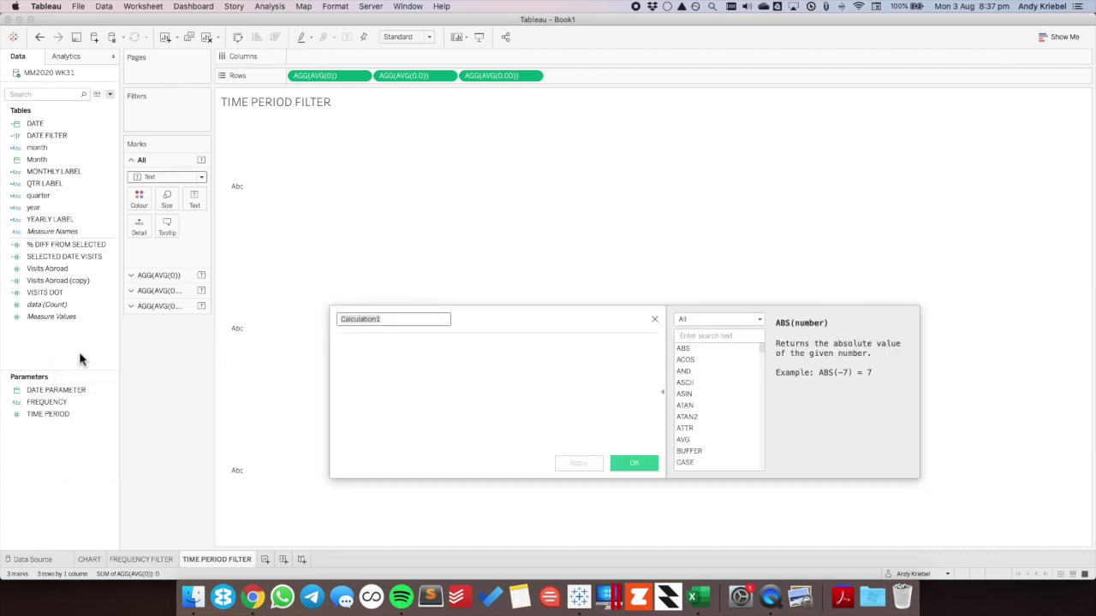
{"action": "key", "text": "cmd+Tab"}
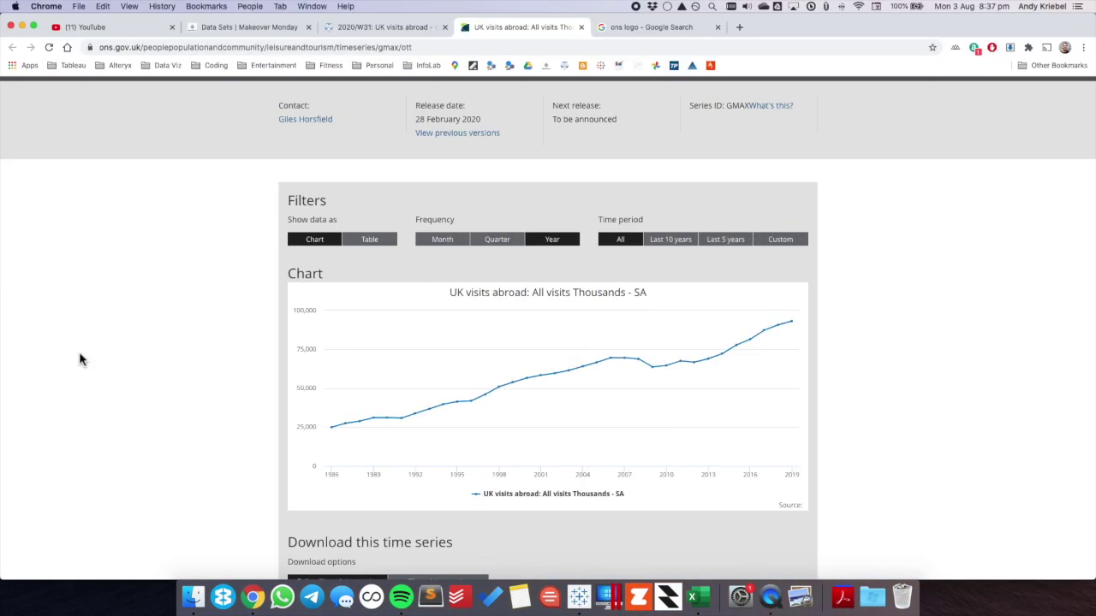
{"action": "key", "text": "super+Tab"}
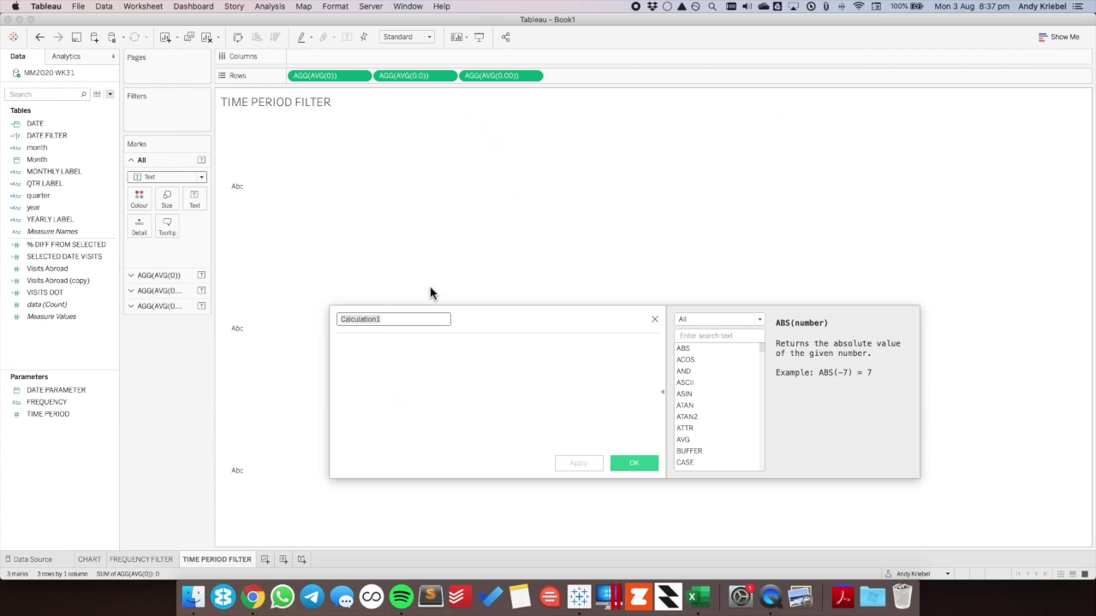
{"action": "type", "text": "ALL TEXT"}
{"action": "key", "text": "Tab"}
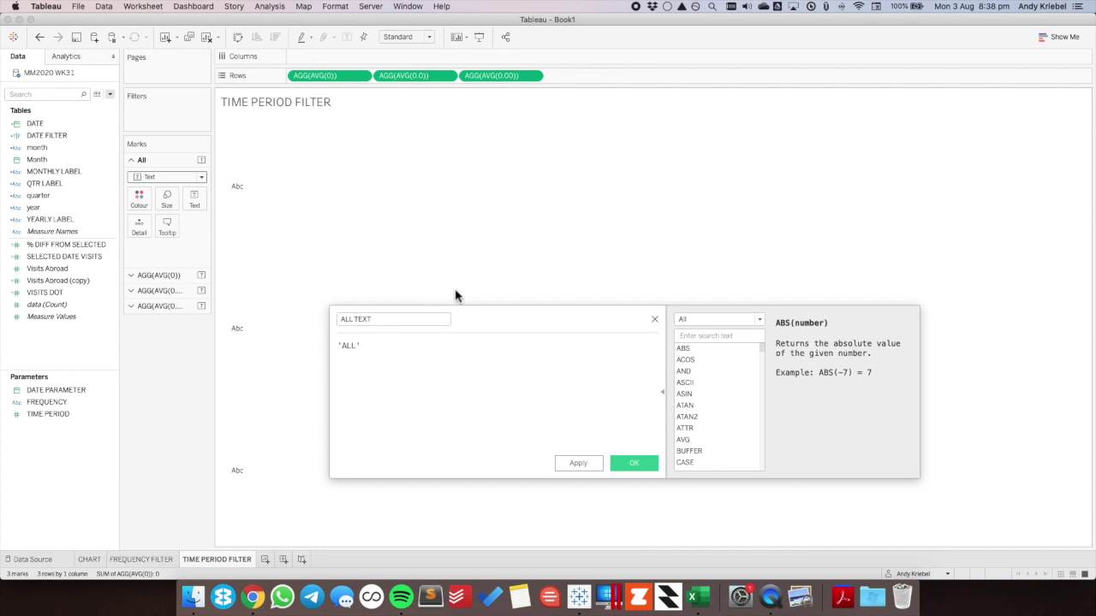
{"action": "left_click", "coordinate": [632, 463]}
{"action": "left_click", "coordinate": [171, 275]}
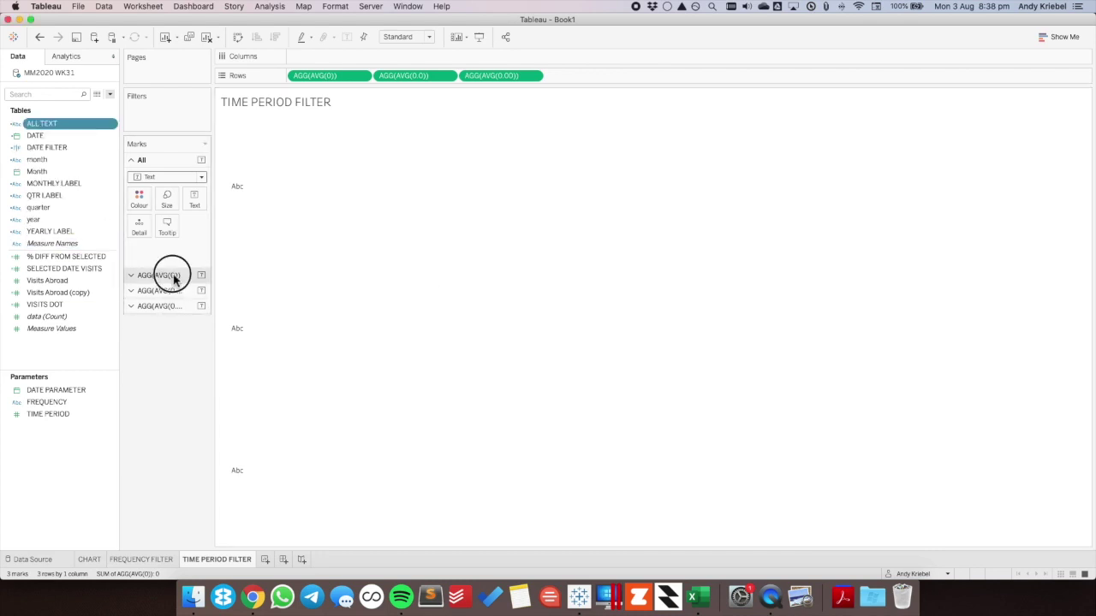
{"action": "left_click_drag", "start_coordinate": [69, 127], "coordinate": [194, 214]}
Create a calculated field all years with the value 100 and add it as a dimension to Detail for the AVG(0) marks.
{"action": "left_click", "coordinate": [109, 94]}
{"action": "left_click", "coordinate": [104, 108]}
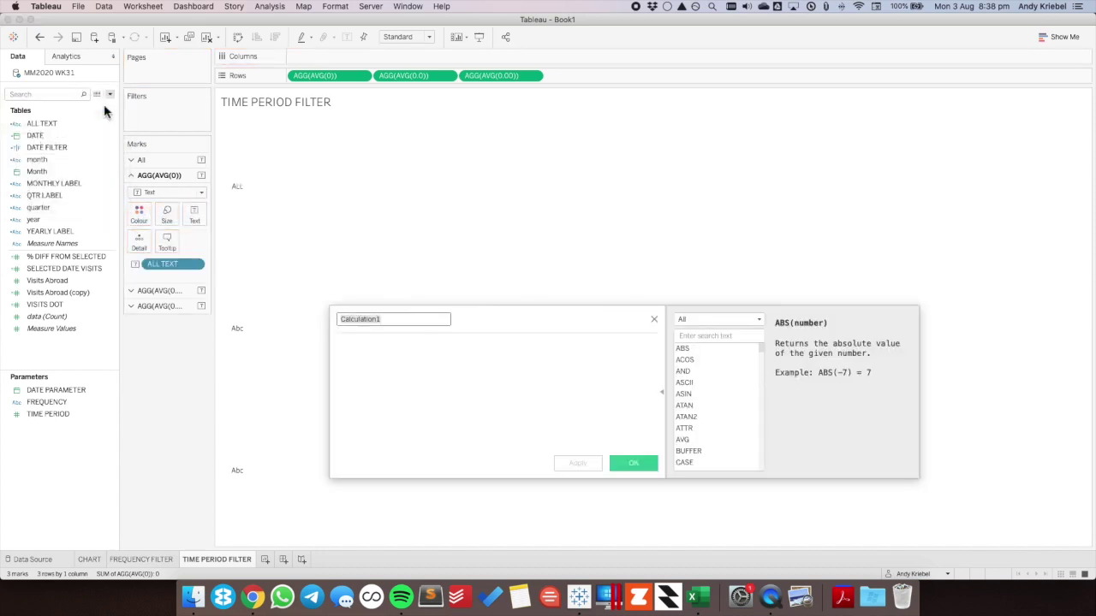
{"action": "type", "text": "all years"}
{"action": "key", "text": "Tab"}
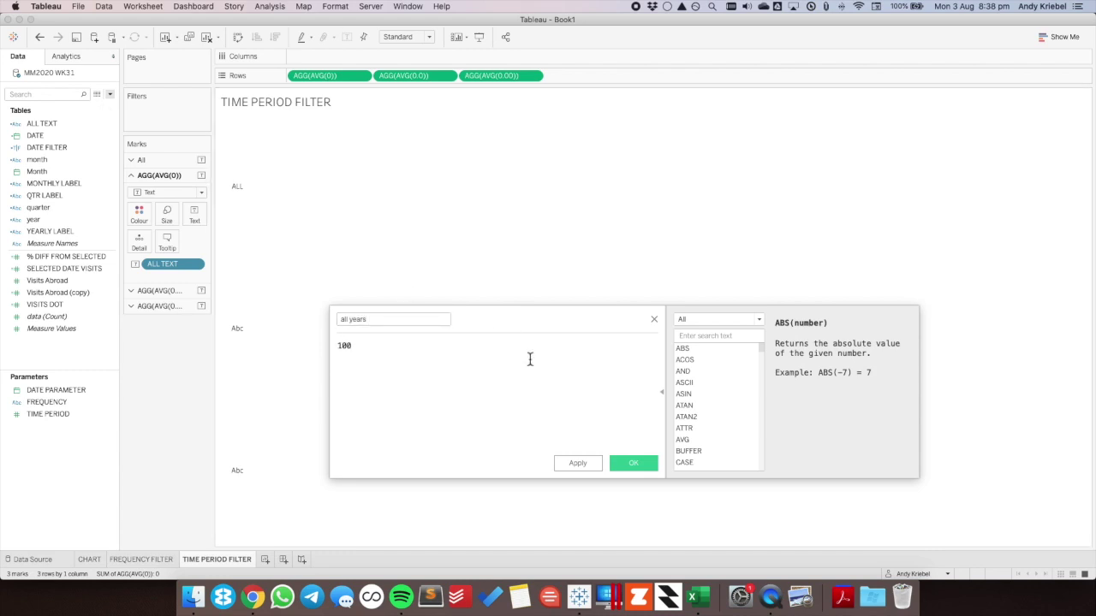
{"action": "left_click", "coordinate": [631, 462]}
{"action": "left_click_drag", "start_coordinate": [96, 274], "coordinate": [146, 249]}
Create a calculated field LAST 10 YEARS with the formula 'LAST 10 YEARS' and place it on Text for the AVG(0.0) marks.
{"action": "left_click", "coordinate": [172, 305]}
{"action": "left_click", "coordinate": [111, 96]}
{"action": "left_click", "coordinate": [108, 105]}
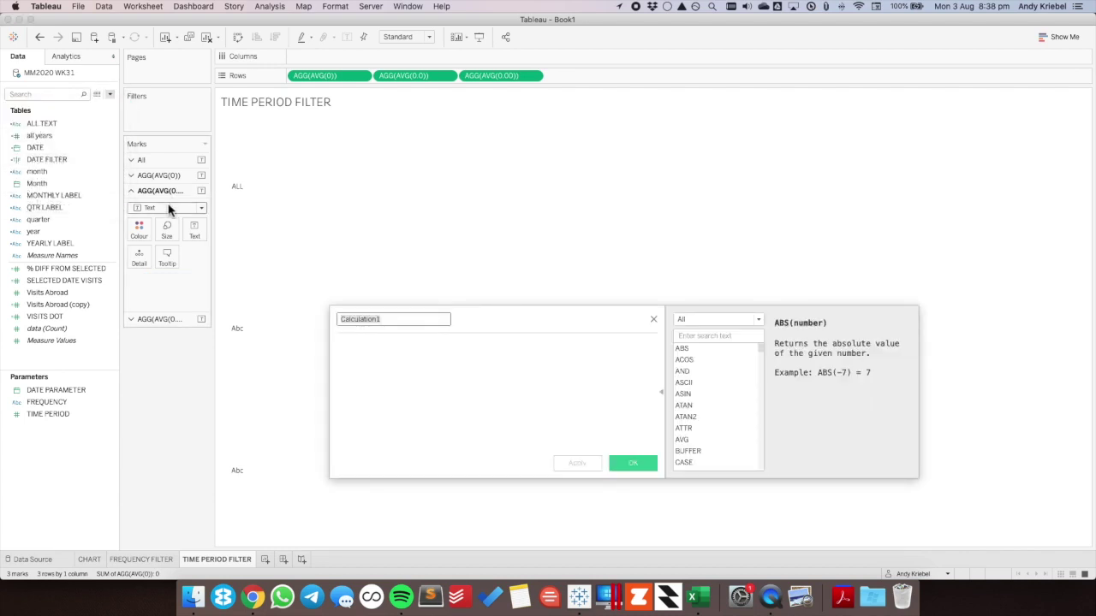
{"action": "type", "text": "LAST"}
{"action": "key", "text": "ctrl+Left"}
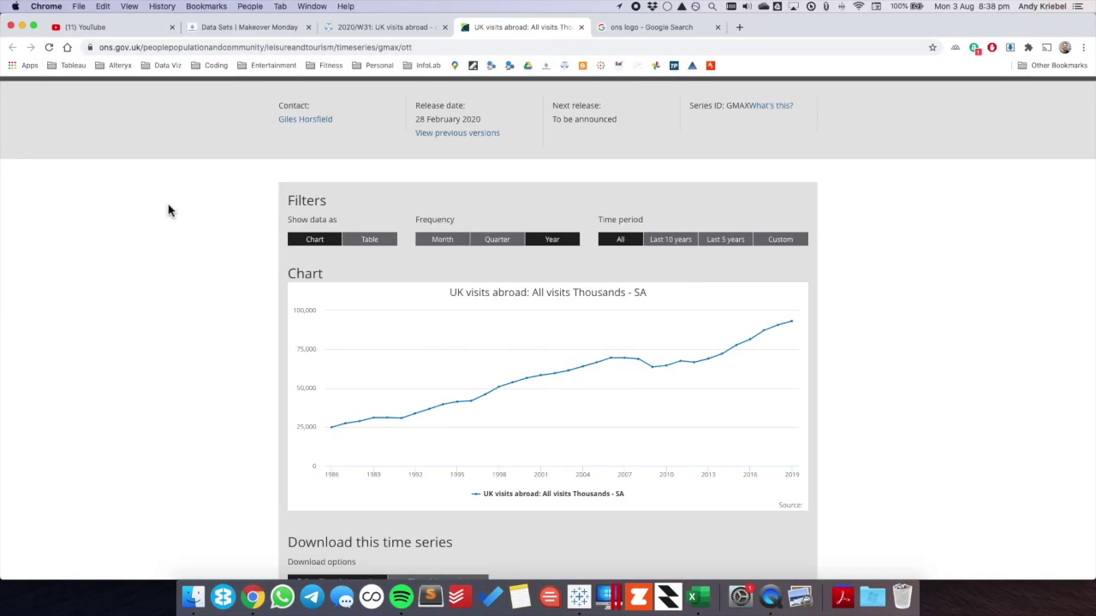
{"action": "key", "text": "ctrl+Right"}
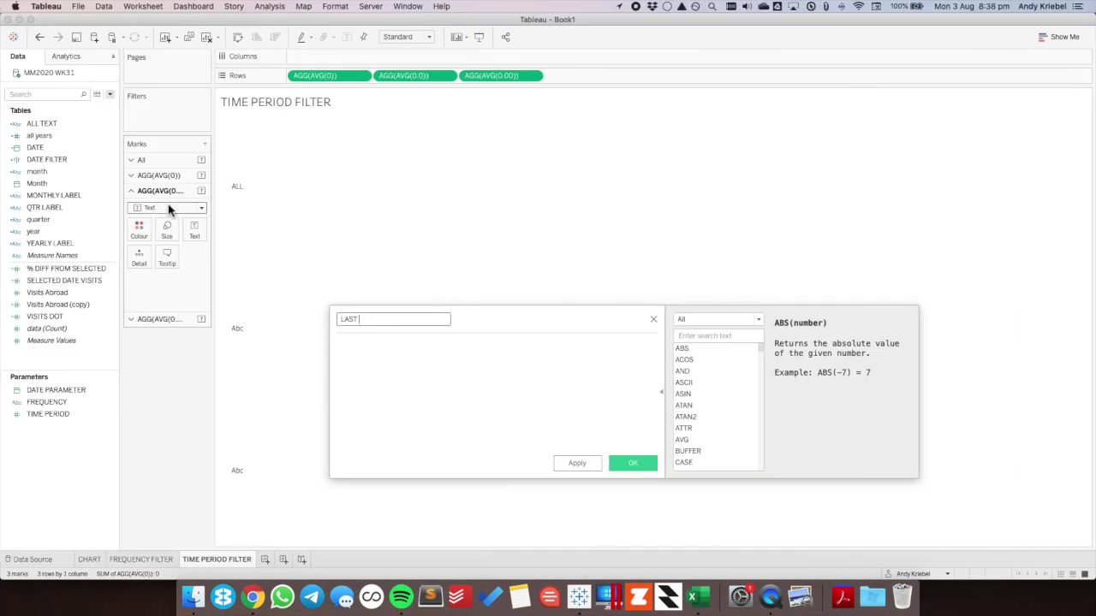
{"action": "type", "text": "10 YEARS"}
{"action": "key", "text": "Tab"}
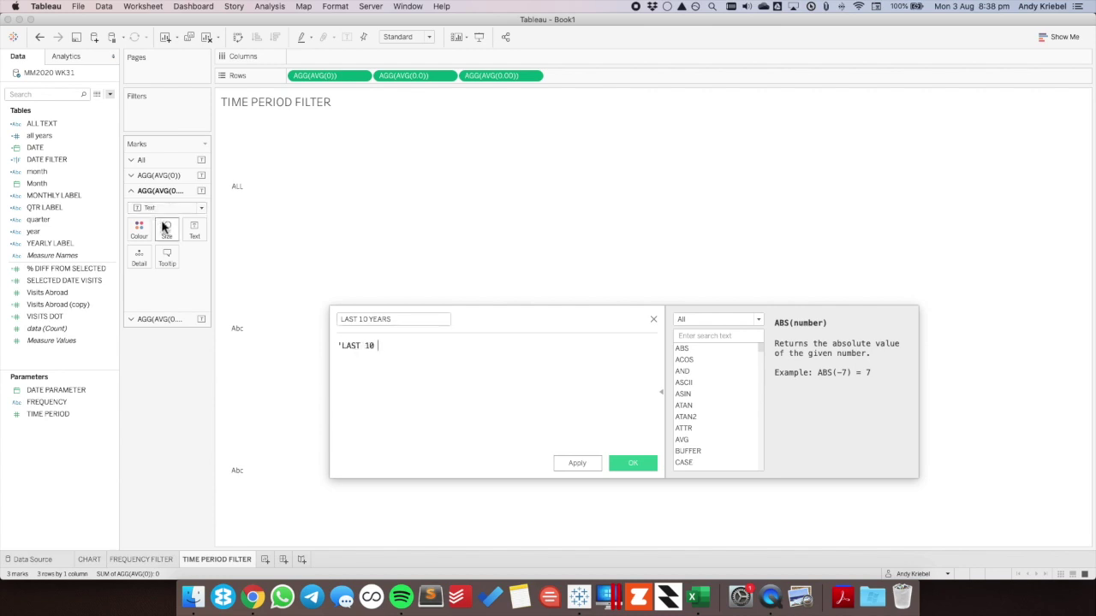
{"action": "type", "text": "'LAST 10 YEARS'"}
{"action": "left_click", "coordinate": [633, 463]}
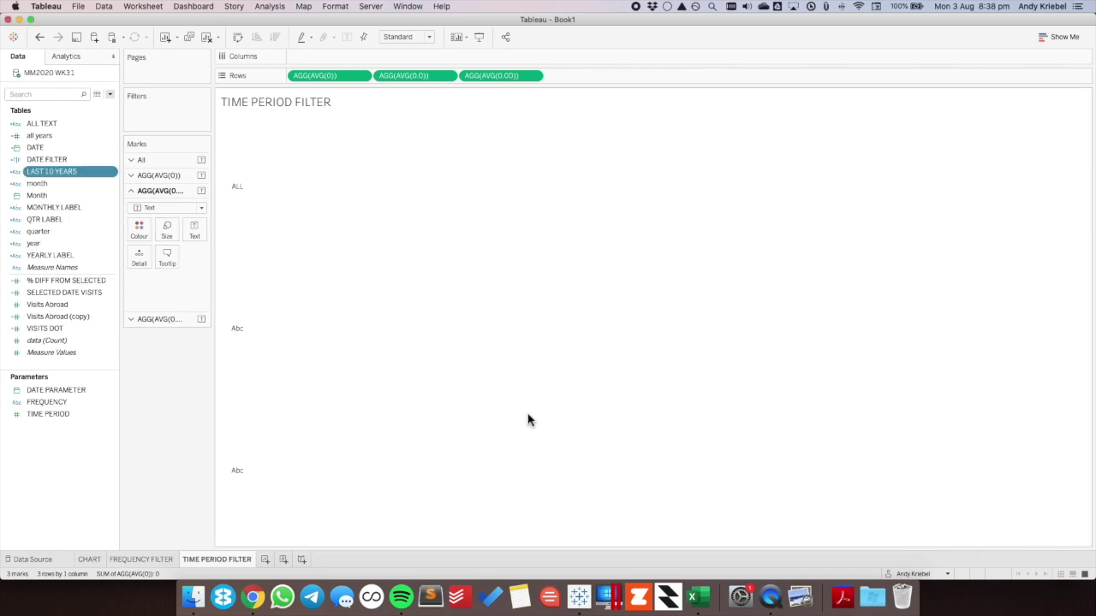
{"action": "left_click_drag", "start_coordinate": [78, 173], "coordinate": [195, 235]}
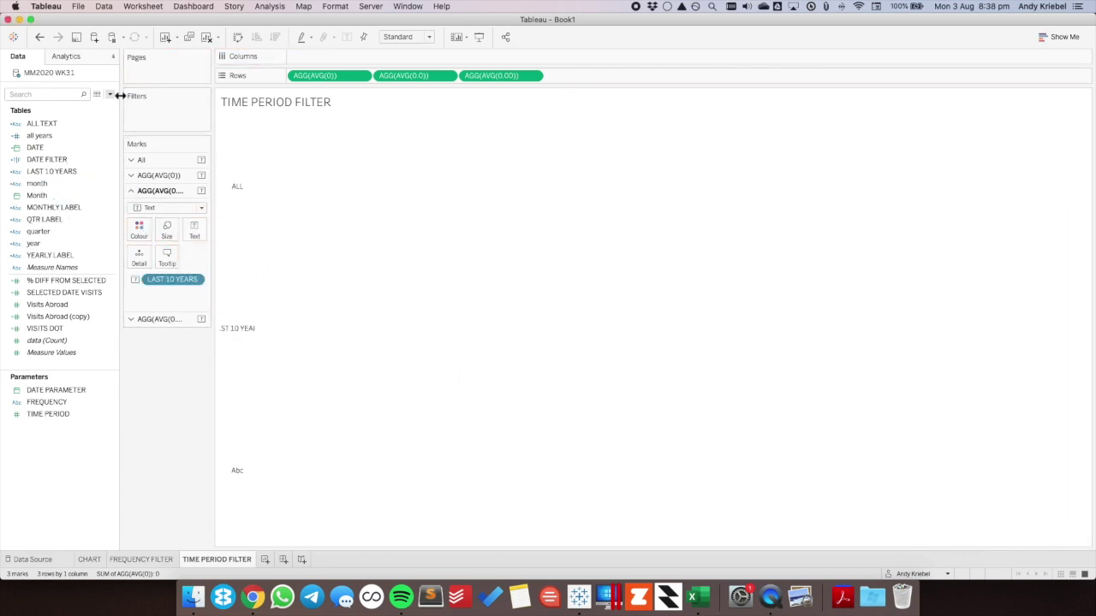
Create a calculated field last 10 years with the value 10 and add it as a dimension to Detail for the AVG(0.0) marks.
{"action": "left_click", "coordinate": [109, 94]}
{"action": "left_click", "coordinate": [96, 105]}
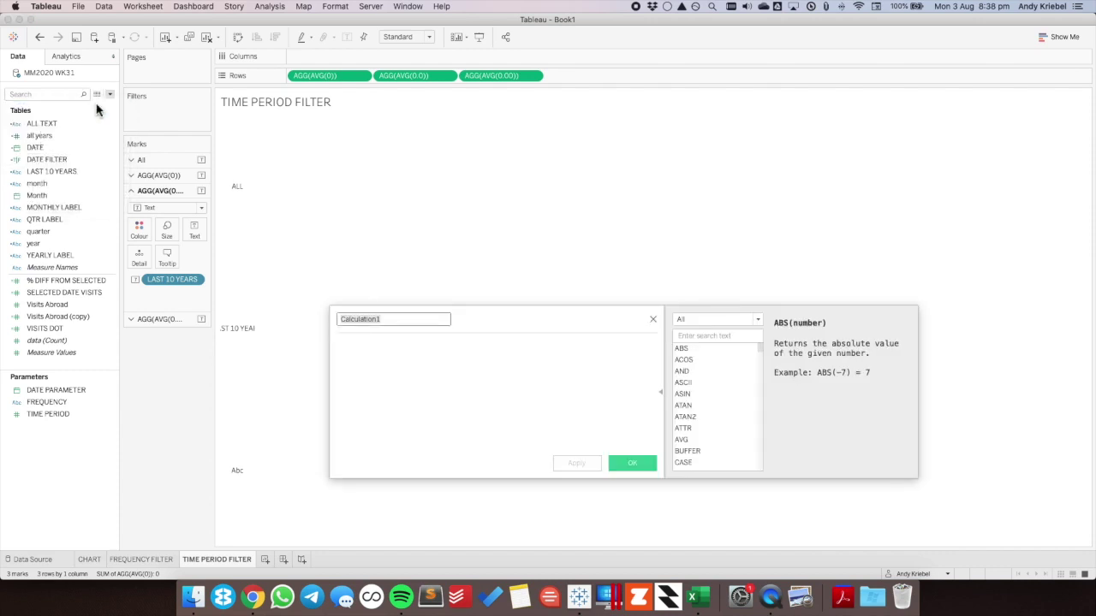
{"action": "type", "text": "("}
{"action": "key", "text": "Tab"}
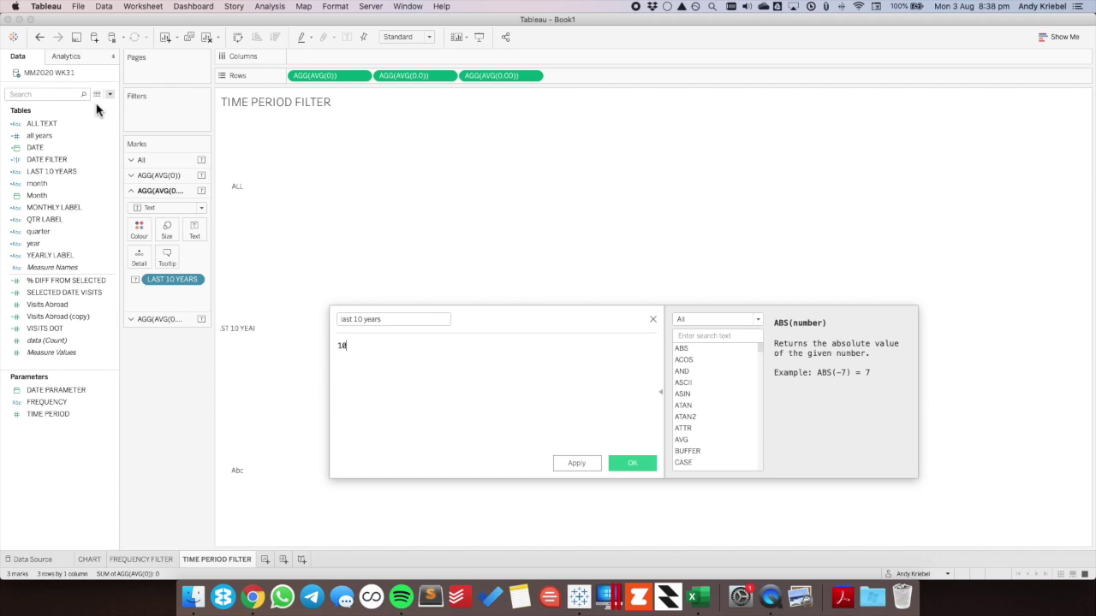
{"action": "left_click", "coordinate": [632, 462]}
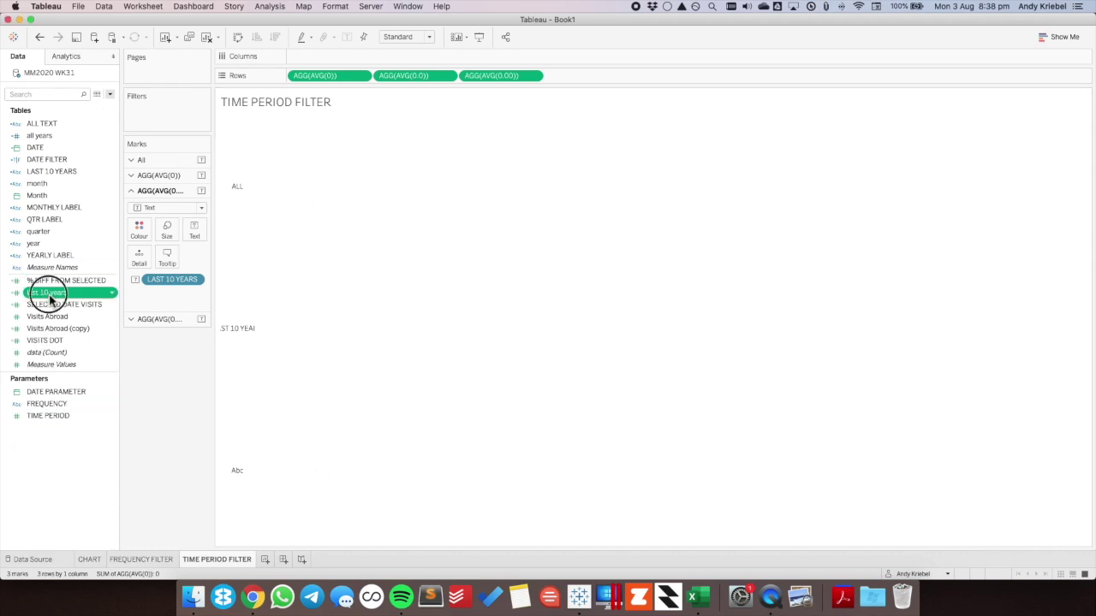
{"action": "left_click_drag", "start_coordinate": [51, 171], "coordinate": [129, 257]}
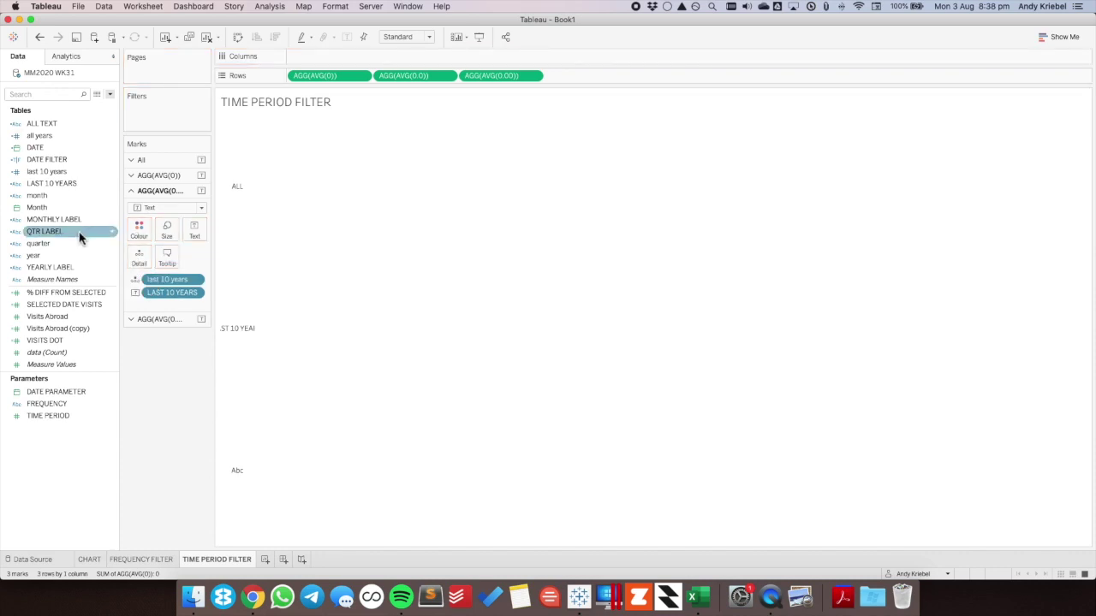
Create a calculated label field for the last 5 years and place it on Text for the AVG(0.00) marks.
{"action": "left_click", "coordinate": [109, 94]}
{"action": "left_click", "coordinate": [109, 106]}
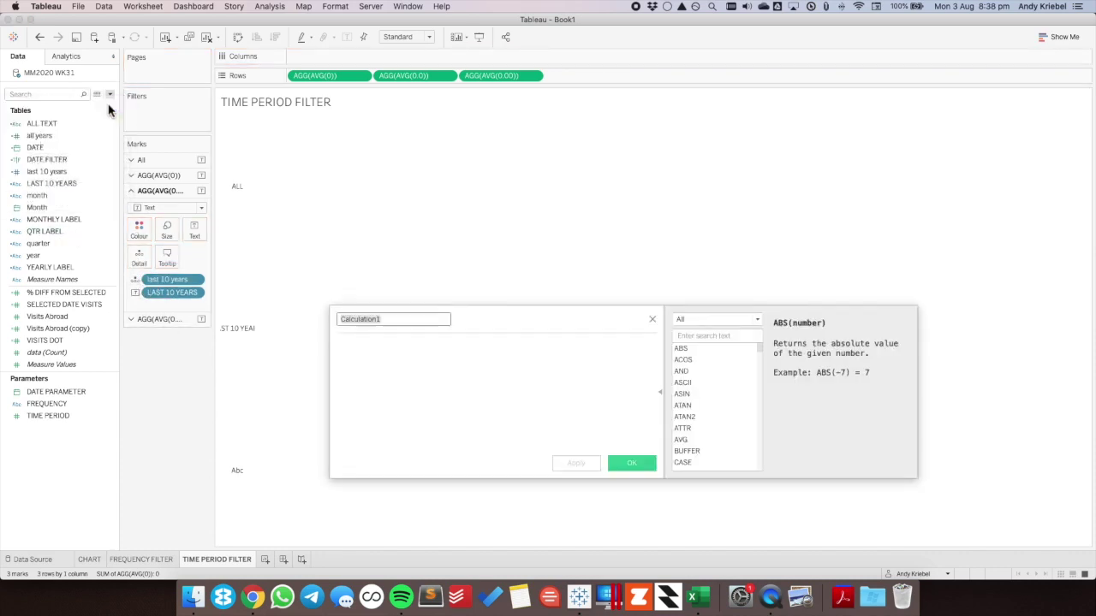
{"action": "type", "text": "AST 5 YEARS"}
{"action": "key", "text": "Tab"}
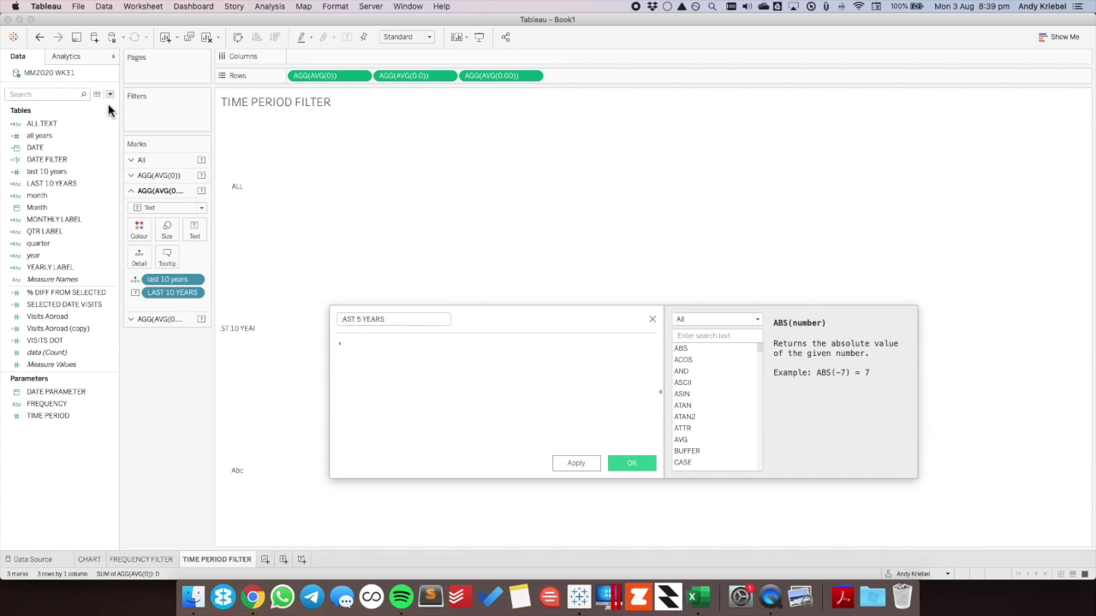
{"action": "type", "text": "S'"}
{"action": "left_click", "coordinate": [575, 462]}
{"action": "key", "text": "Return"}
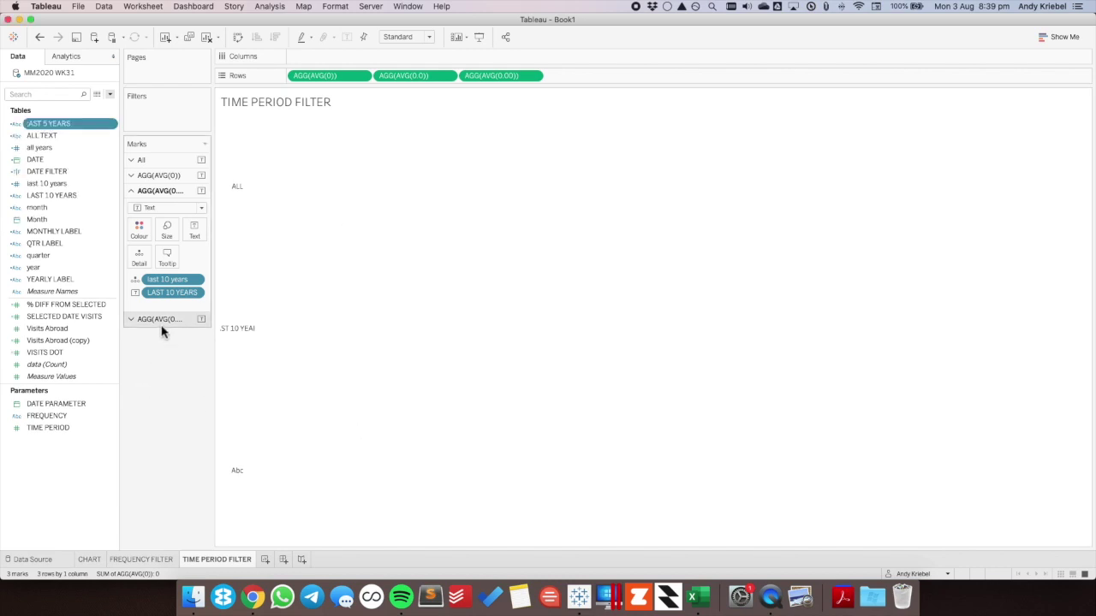
{"action": "left_click", "coordinate": [162, 322]}
{"action": "left_click_drag", "start_coordinate": [60, 125], "coordinate": [195, 243]}
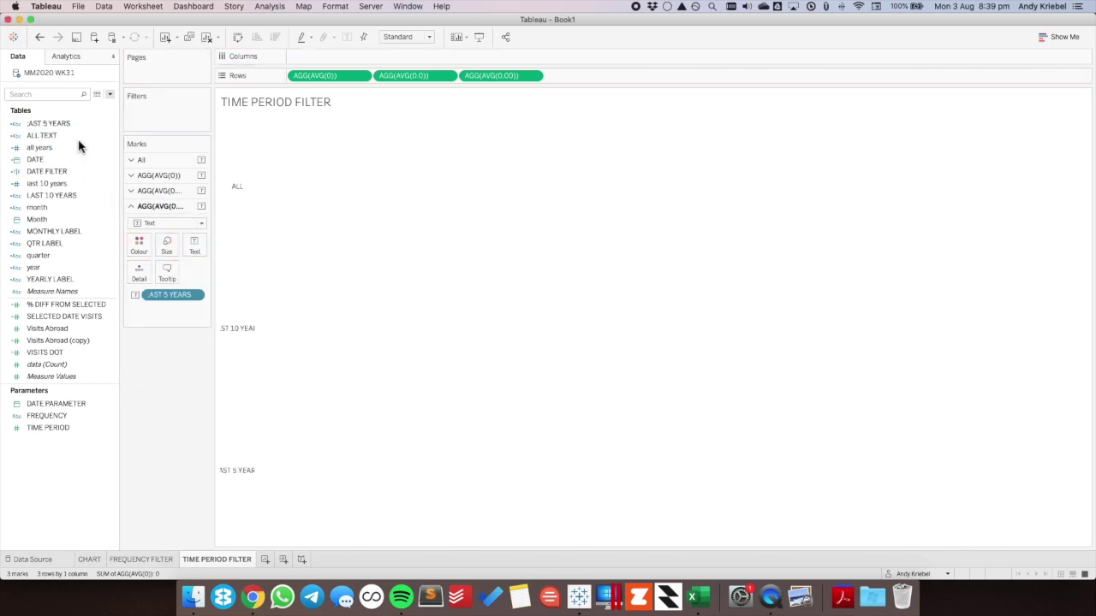
Create a calculated field last 5 years with the value 5 and add it as a dimension to Detail for the AVG(0.00) marks.
{"action": "left_click", "coordinate": [110, 94]}
{"action": "left_click", "coordinate": [106, 105]}
{"action": "type", "text": "ast 5 years"}
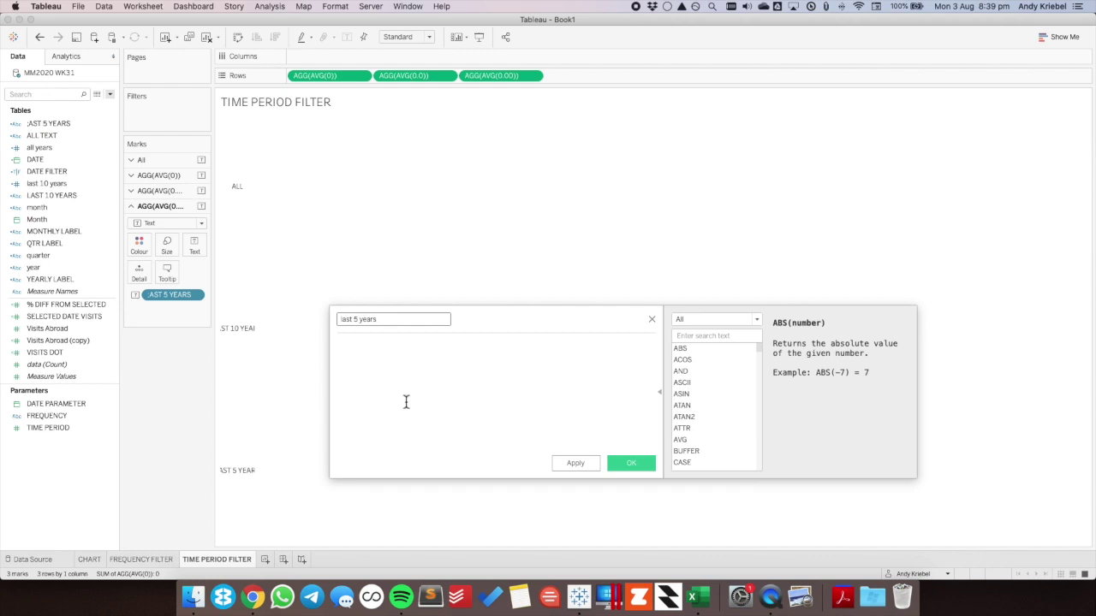
{"action": "left_click", "coordinate": [410, 394]}
{"action": "type", "text": "5"}
{"action": "left_click_drag", "start_coordinate": [85, 324], "coordinate": [138, 272]}
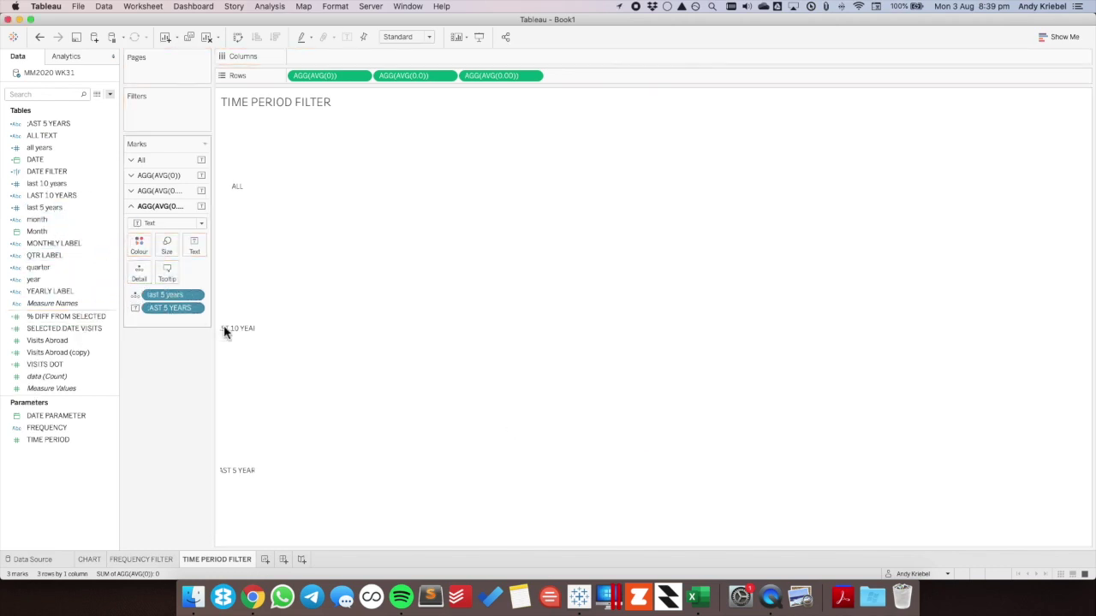
Show the TIME PERIOD parameter control on the TIME PERIOD FILTER sheet.
{"action": "left_click", "coordinate": [45, 440]}
{"action": "right_click", "coordinate": [45, 440]}
{"action": "left_click", "coordinate": [94, 261]}
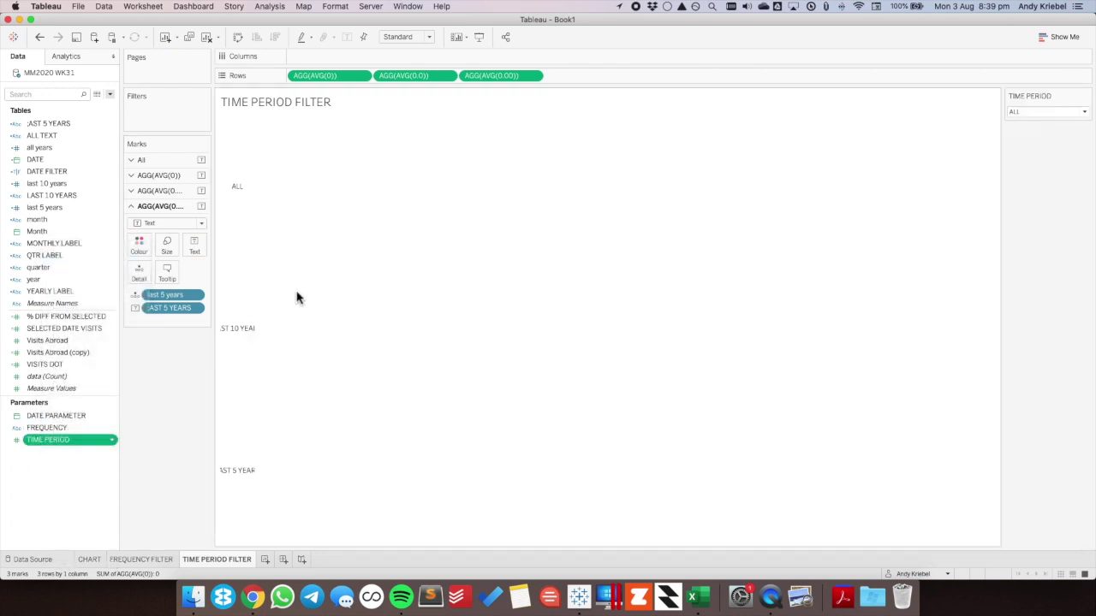
Add a parameter action on TIME PERIOD FILTER that runs on Select and sets TIME PERIOD from the all years field with Sum aggregation.
{"action": "left_click", "coordinate": [154, 8]}
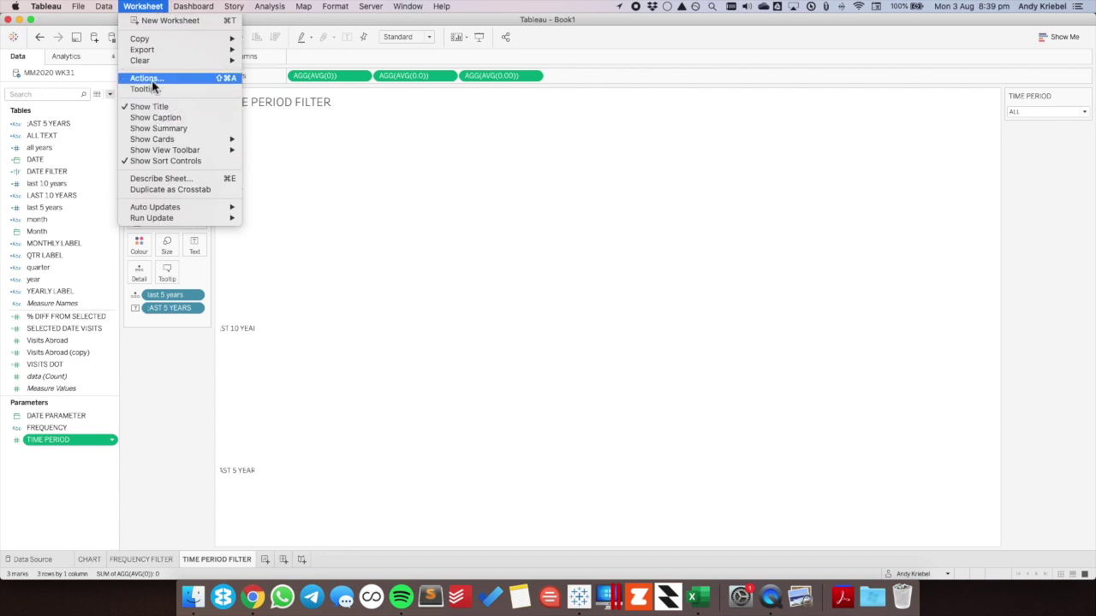
{"action": "left_click", "coordinate": [151, 78]}
{"action": "left_click", "coordinate": [406, 350]}
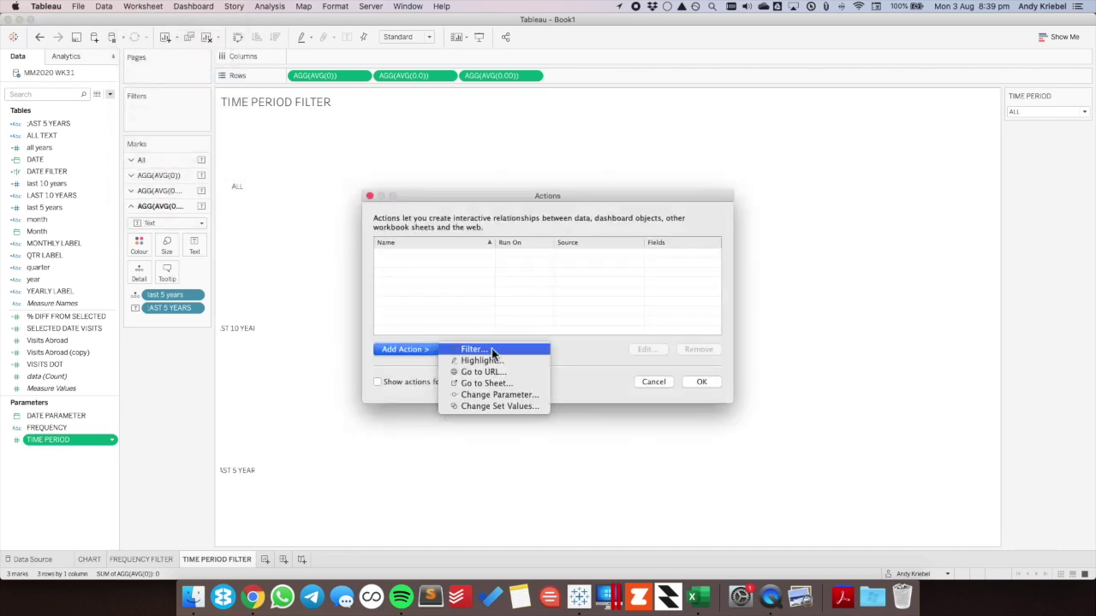
{"action": "left_click", "coordinate": [504, 393]}
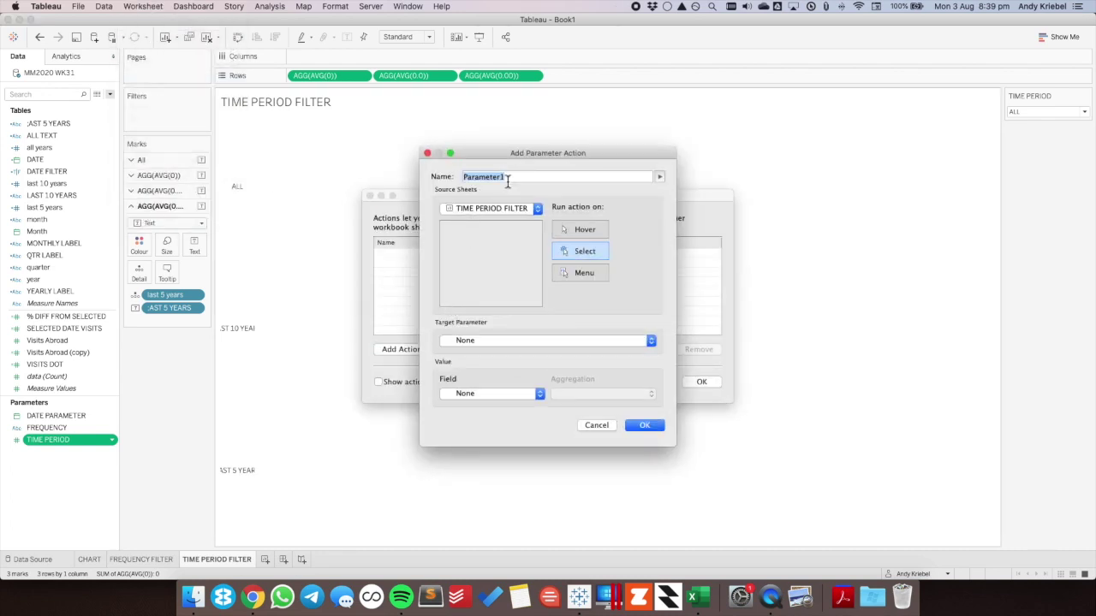
{"action": "left_click", "coordinate": [501, 341]}
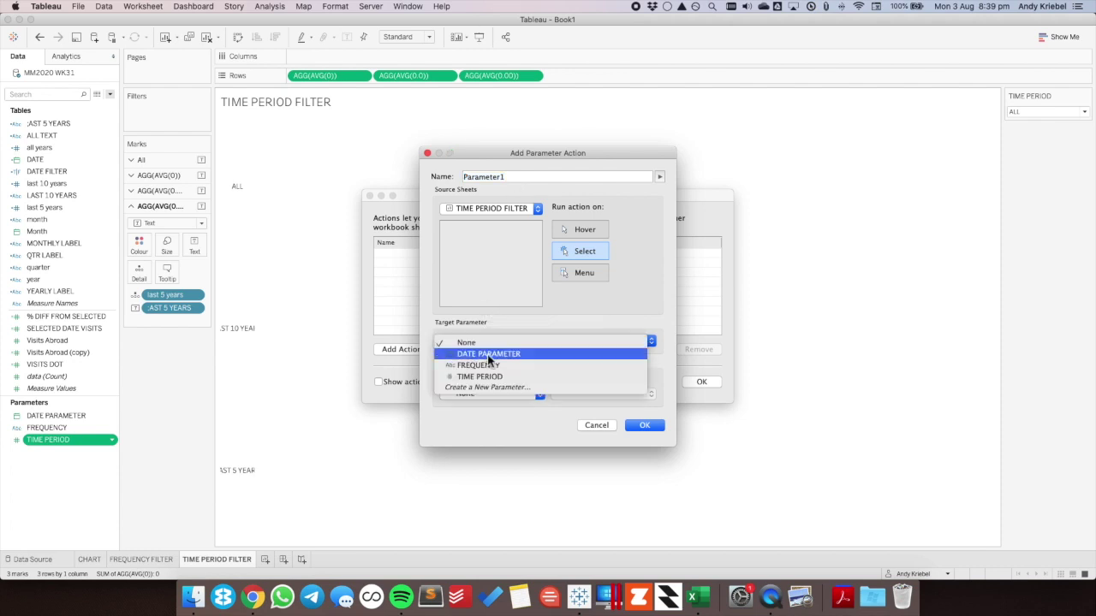
{"action": "left_click", "coordinate": [488, 377]}
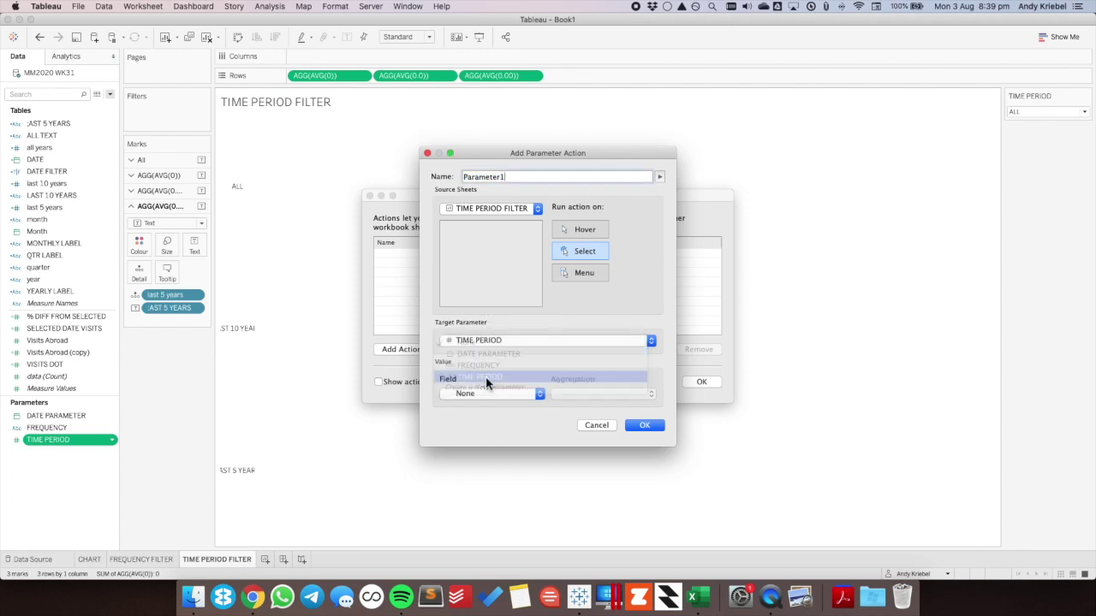
{"action": "left_click", "coordinate": [477, 395]}
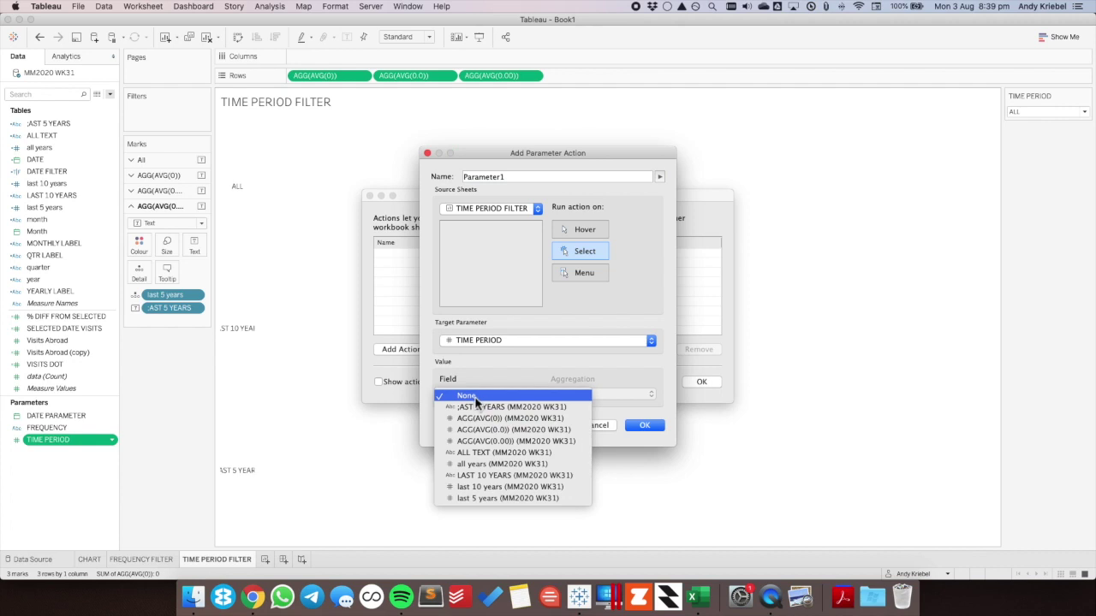
{"action": "left_click", "coordinate": [489, 465]}
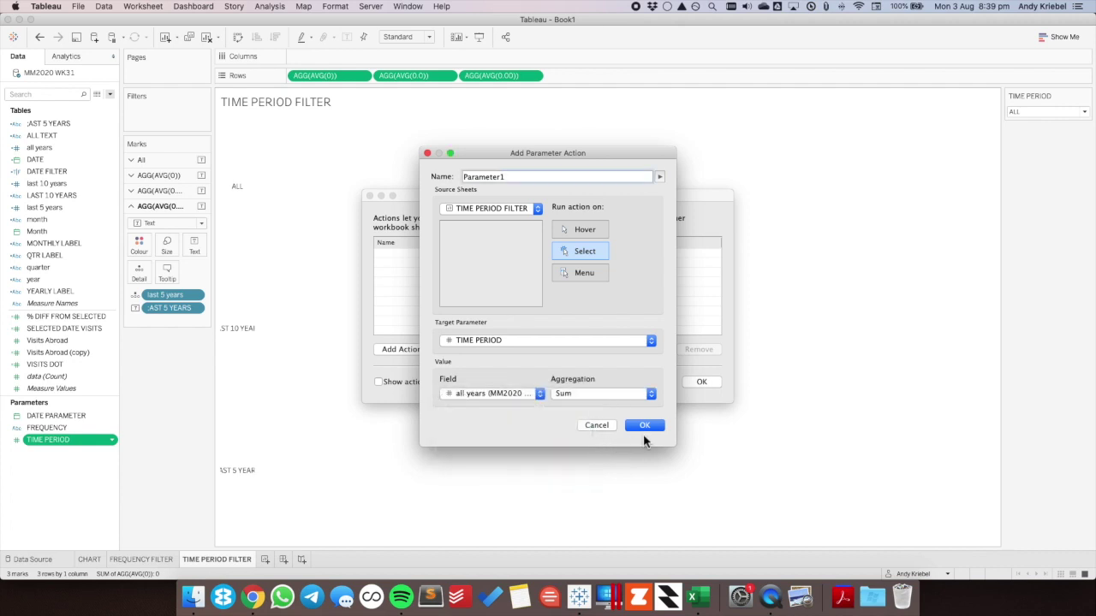
{"action": "left_click", "coordinate": [645, 426]}
{"action": "left_click", "coordinate": [701, 381]}
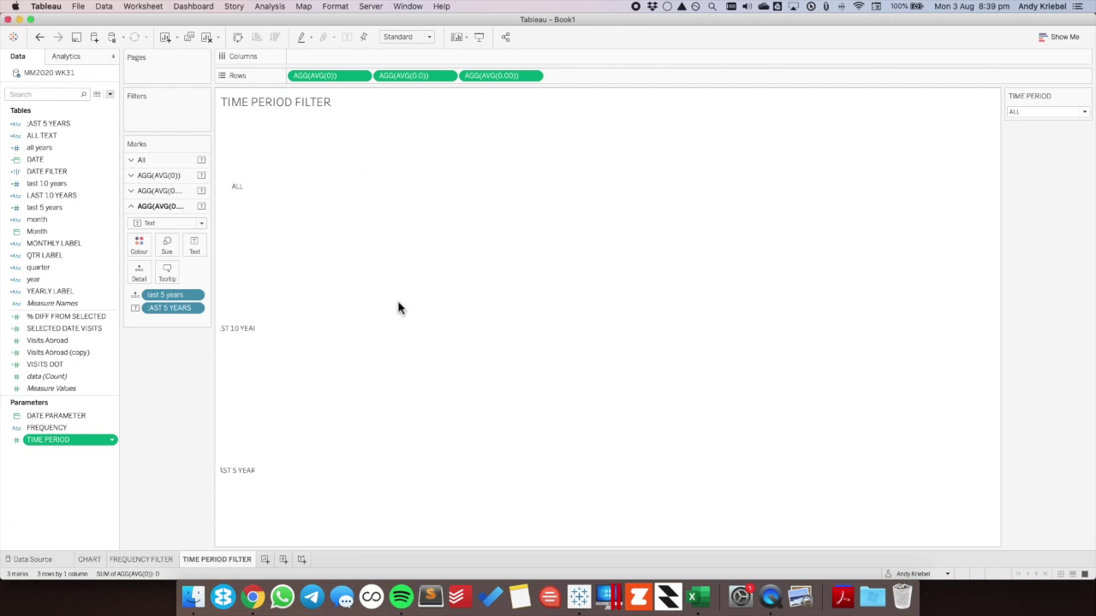
Test the parameter action by setting TIME PERIOD to LAST 10 YEARS, selecting the ALL mark and clearing the selection.
{"action": "left_click", "coordinate": [1022, 111]}
{"action": "left_click", "coordinate": [1027, 130]}
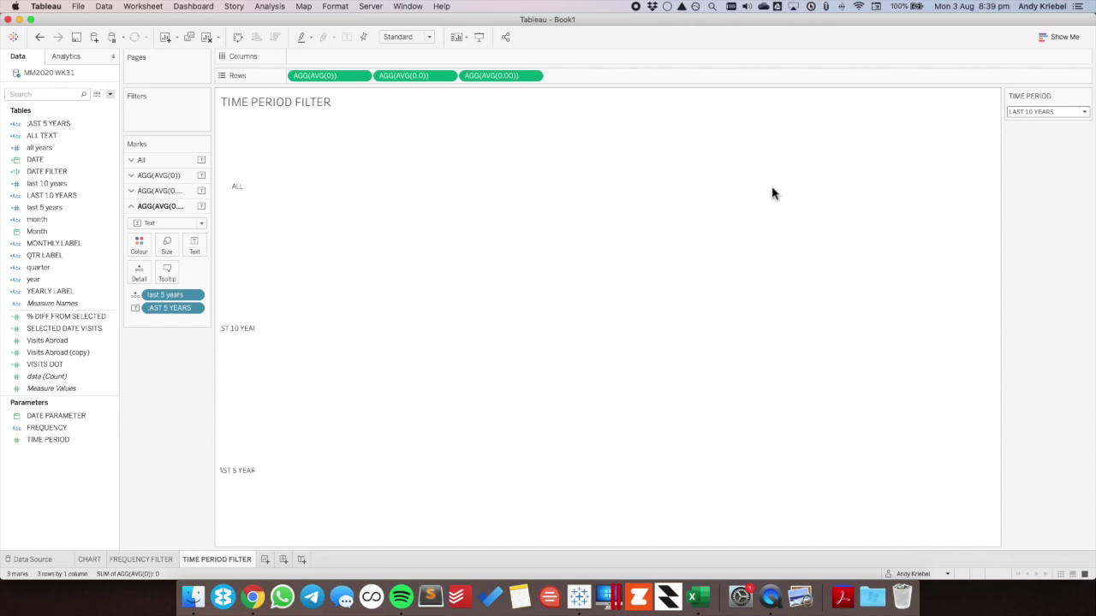
{"action": "left_click", "coordinate": [240, 191]}
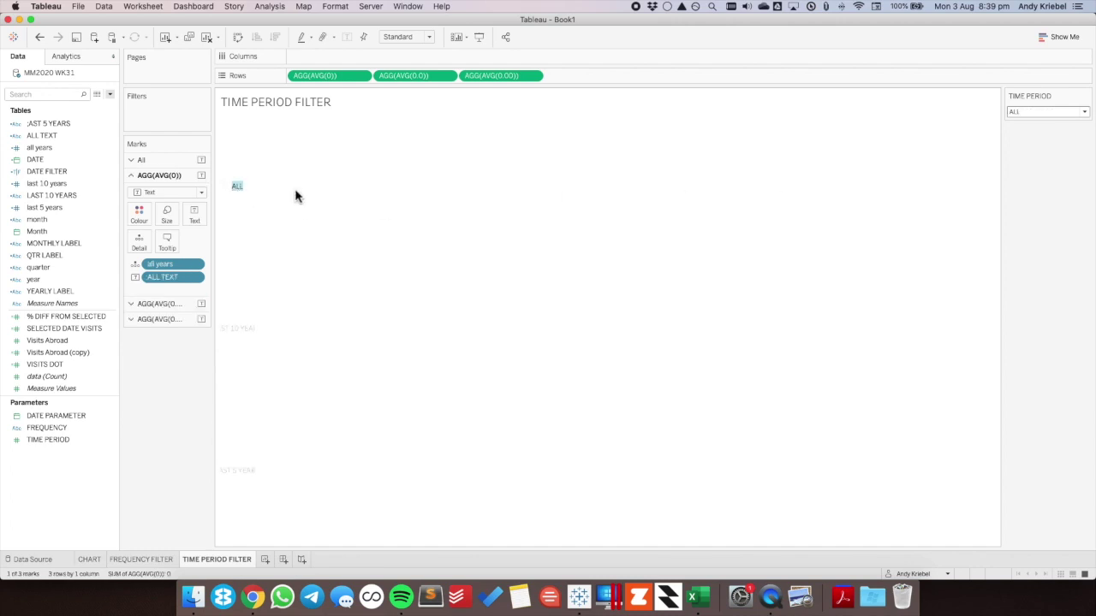
{"action": "left_click", "coordinate": [248, 227]}
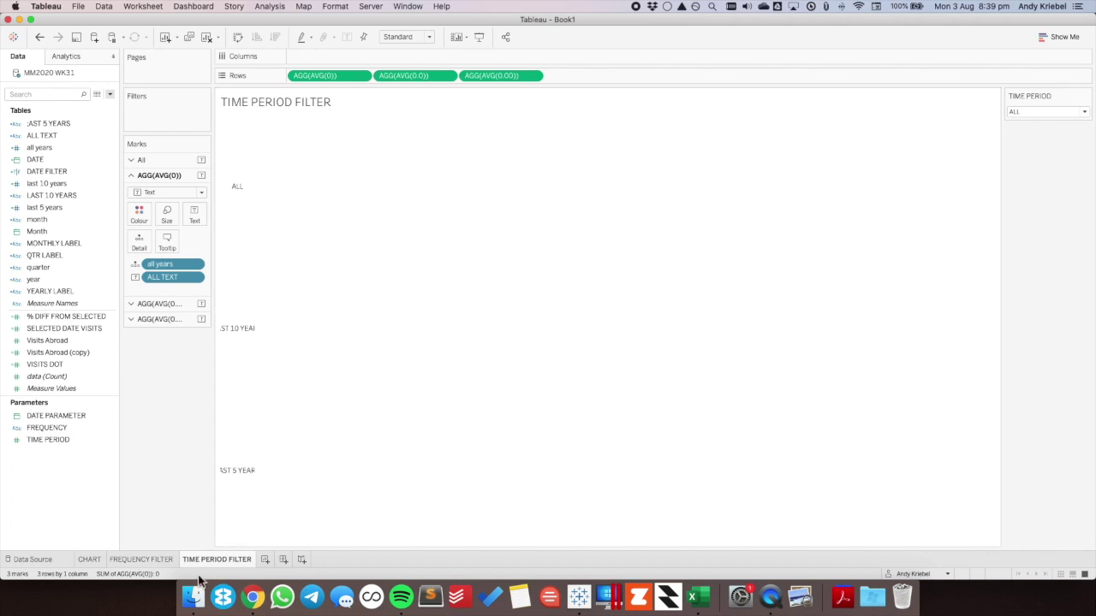
Check the label layout and font settings for all marks on the FREQUENCY FILTER sheet without changing them.
{"action": "left_click", "coordinate": [168, 560]}
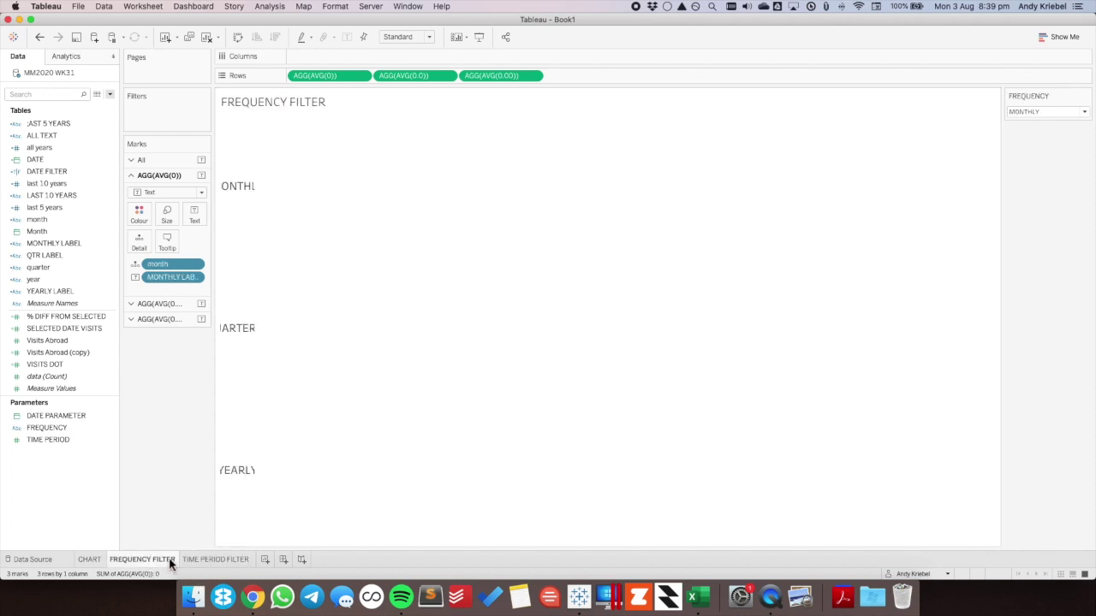
{"action": "left_click", "coordinate": [169, 161]}
{"action": "left_click", "coordinate": [195, 197]}
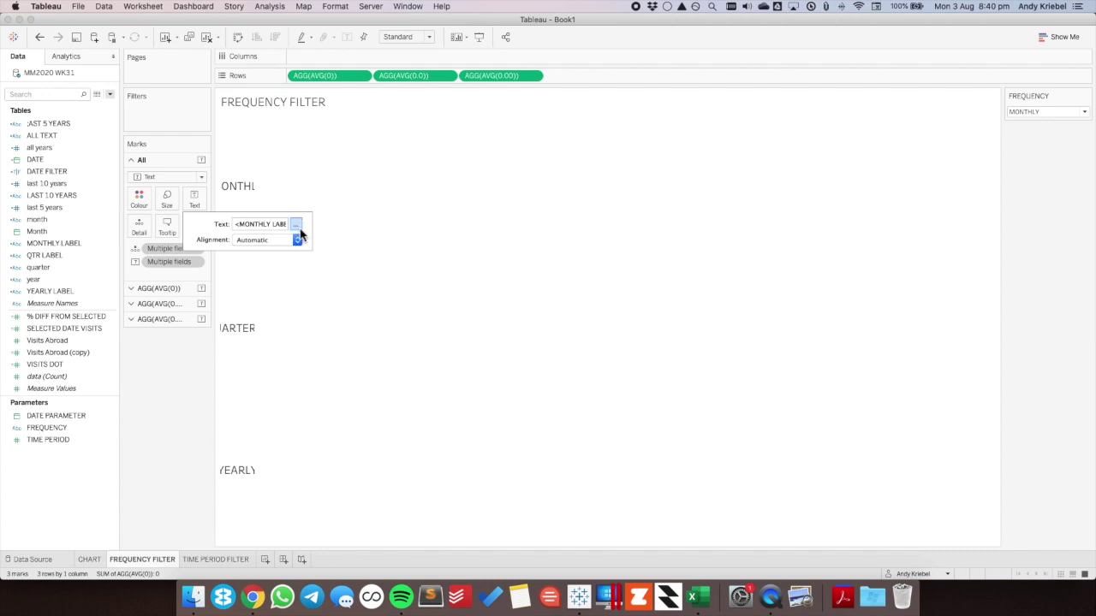
{"action": "left_click", "coordinate": [296, 224]}
{"action": "double_click", "coordinate": [455, 217]}
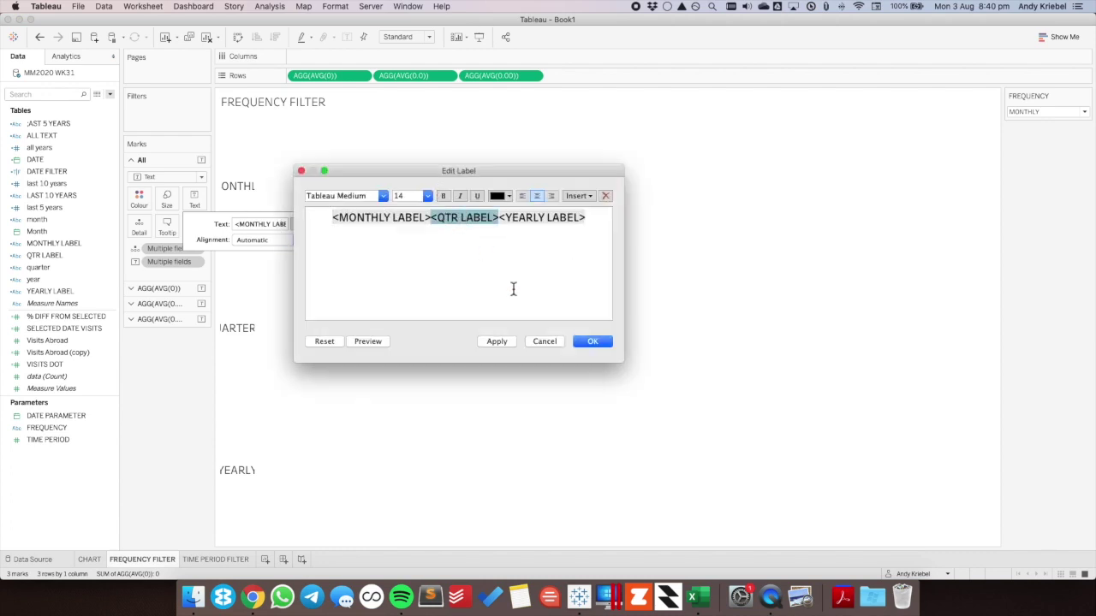
{"action": "left_click", "coordinate": [544, 342]}
Edit the label for all marks on the TIME PERIOD FILTER sheet so its three label fields sit on one line.
{"action": "left_click", "coordinate": [210, 559]}
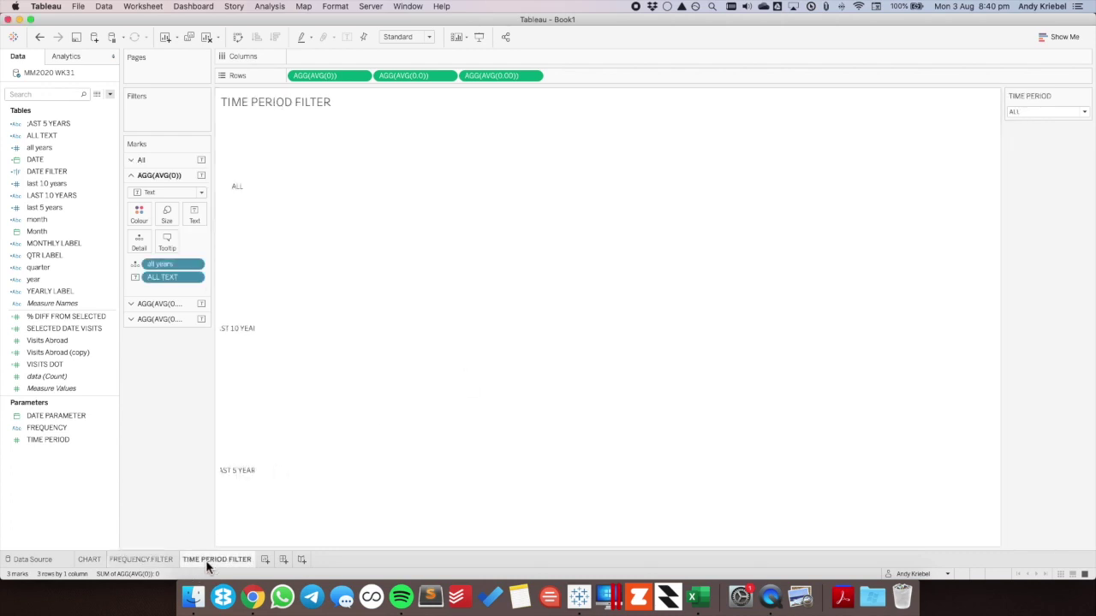
{"action": "left_click", "coordinate": [175, 167]}
{"action": "left_click", "coordinate": [195, 199]}
{"action": "left_click", "coordinate": [296, 223]}
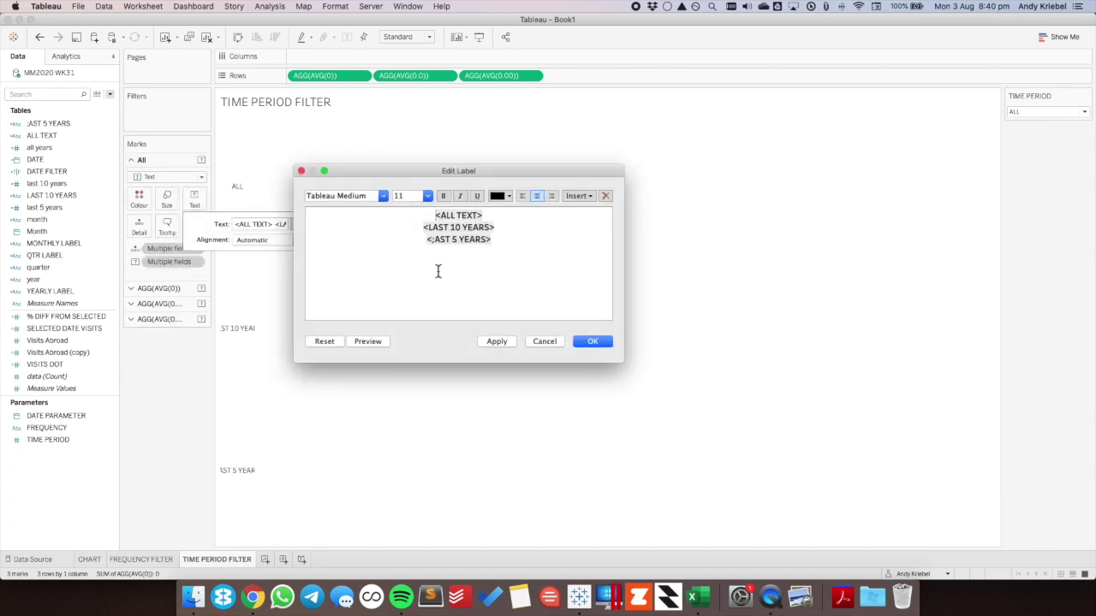
{"action": "left_click", "coordinate": [426, 227]}
{"action": "key", "text": "BackSpace"}
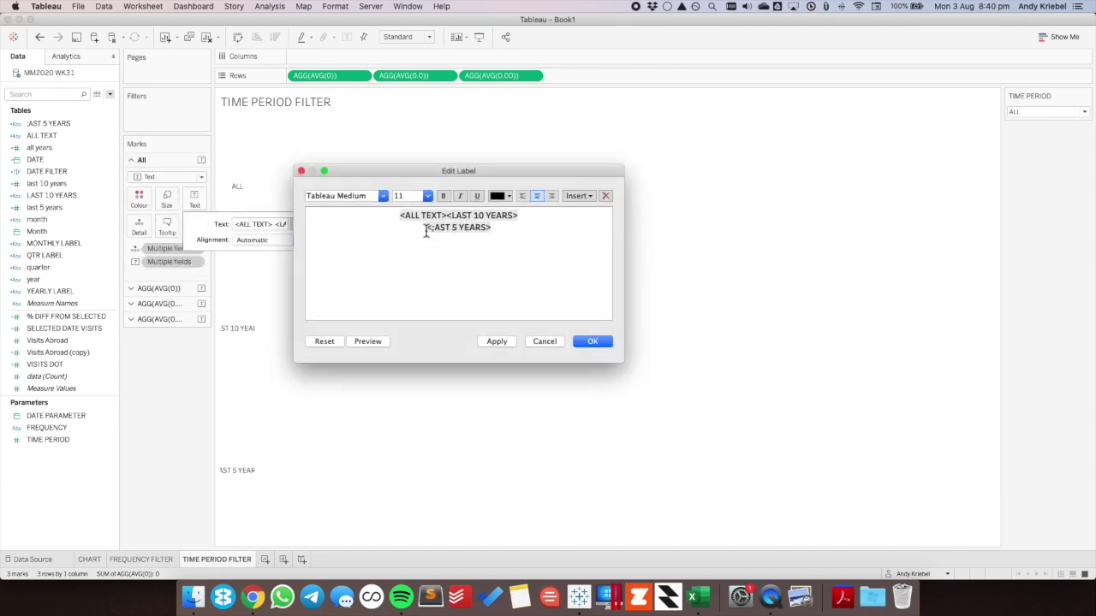
{"action": "key", "text": "Return"}
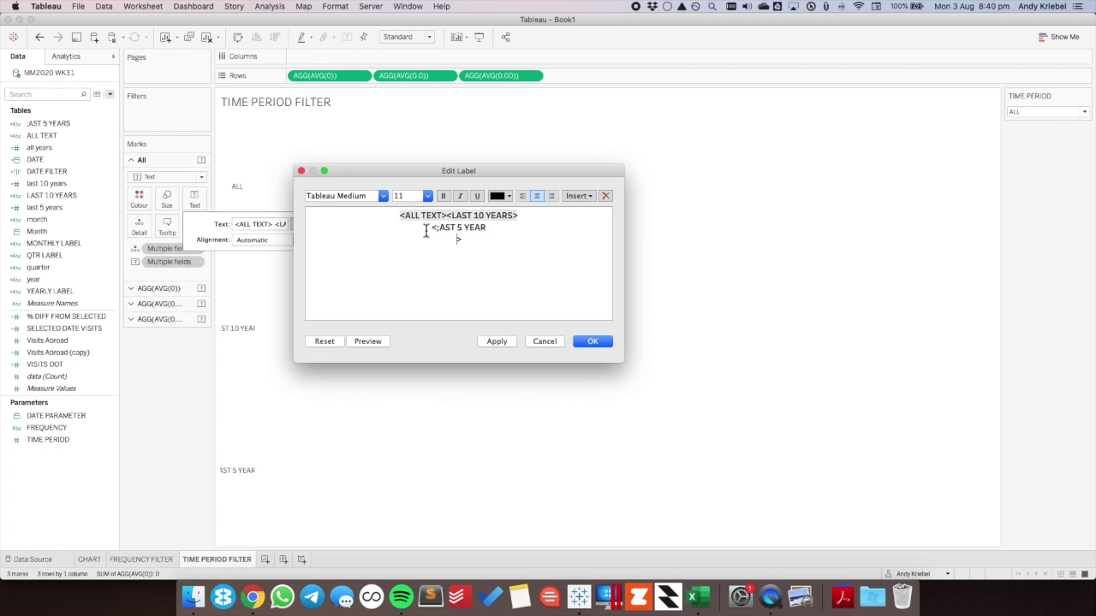
{"action": "key", "text": "super+z"}
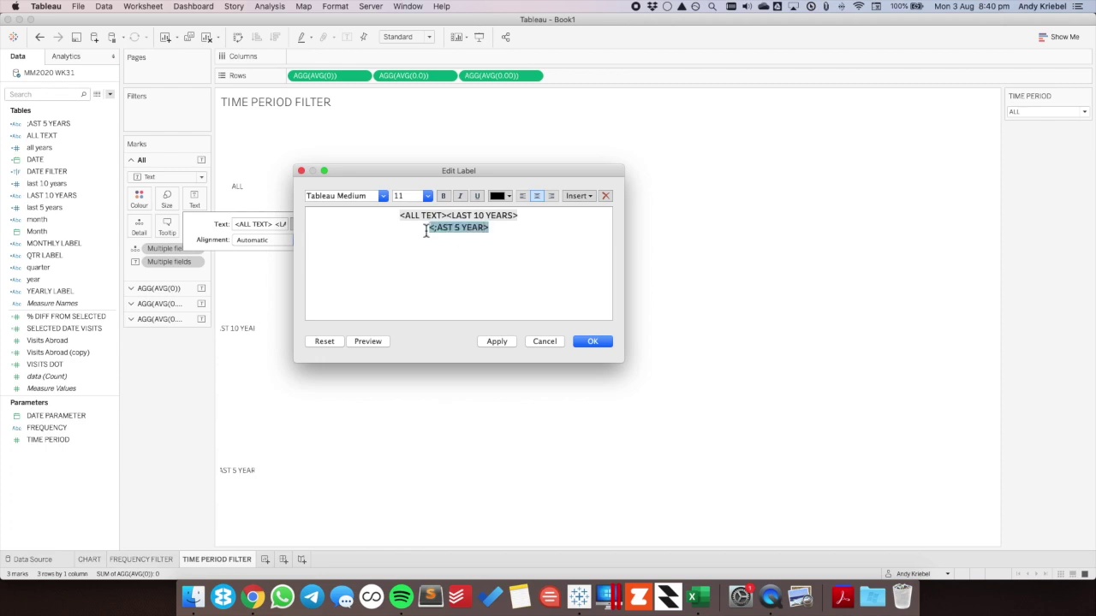
{"action": "left_click", "coordinate": [425, 229]}
{"action": "key", "text": "BackSpace"}
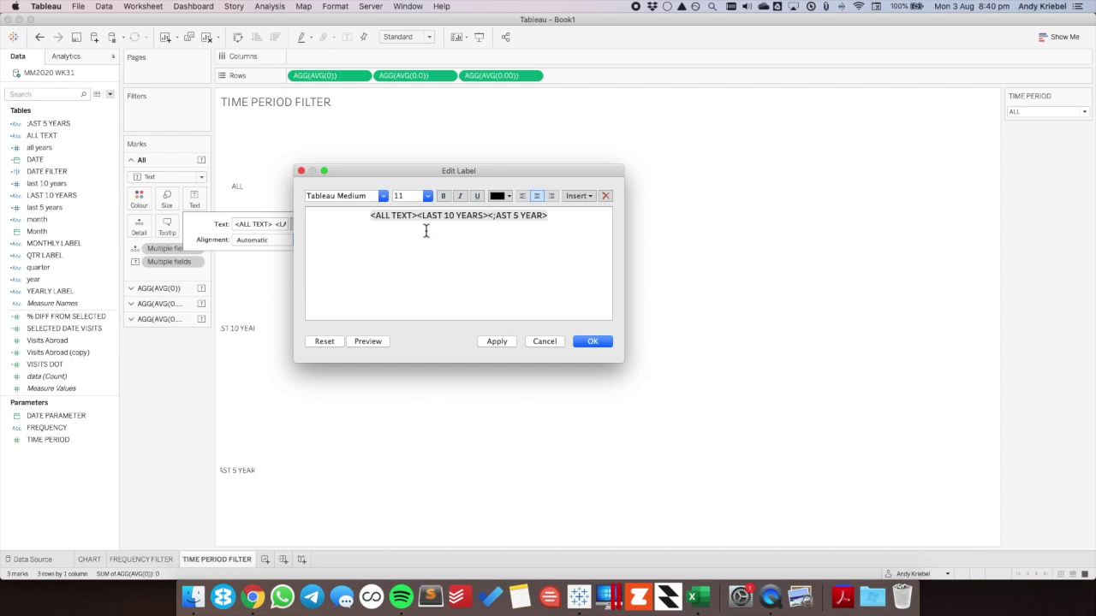
Set the font size of the whole TIME PERIOD FILTER label to 14 and apply the label changes.
{"action": "key", "text": "super+a"}
{"action": "left_click", "coordinate": [427, 197]}
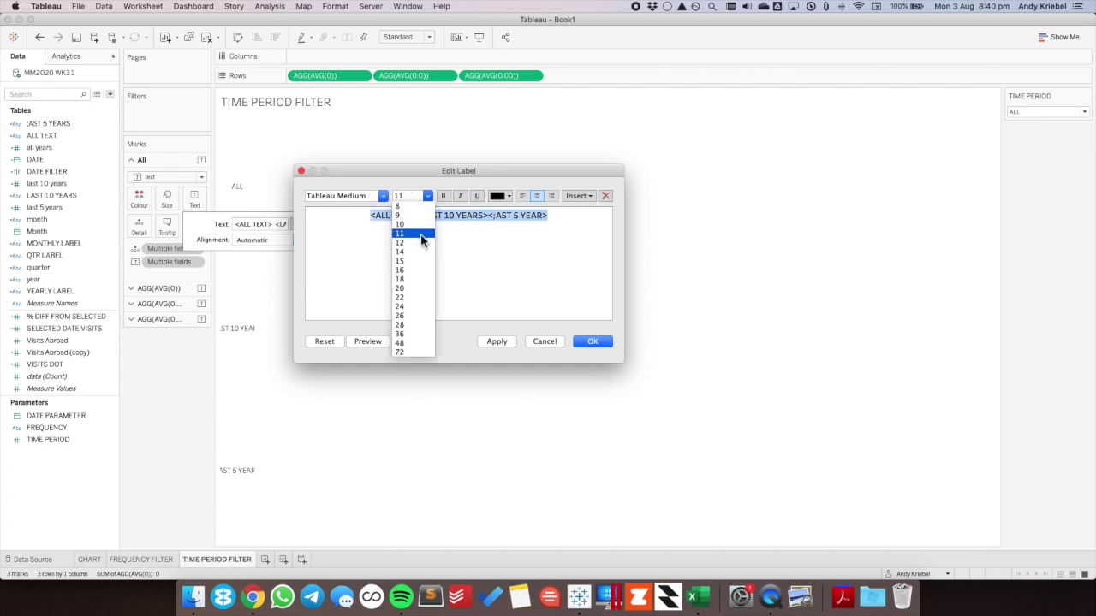
{"action": "left_click", "coordinate": [417, 252]}
{"action": "left_click", "coordinate": [593, 341]}
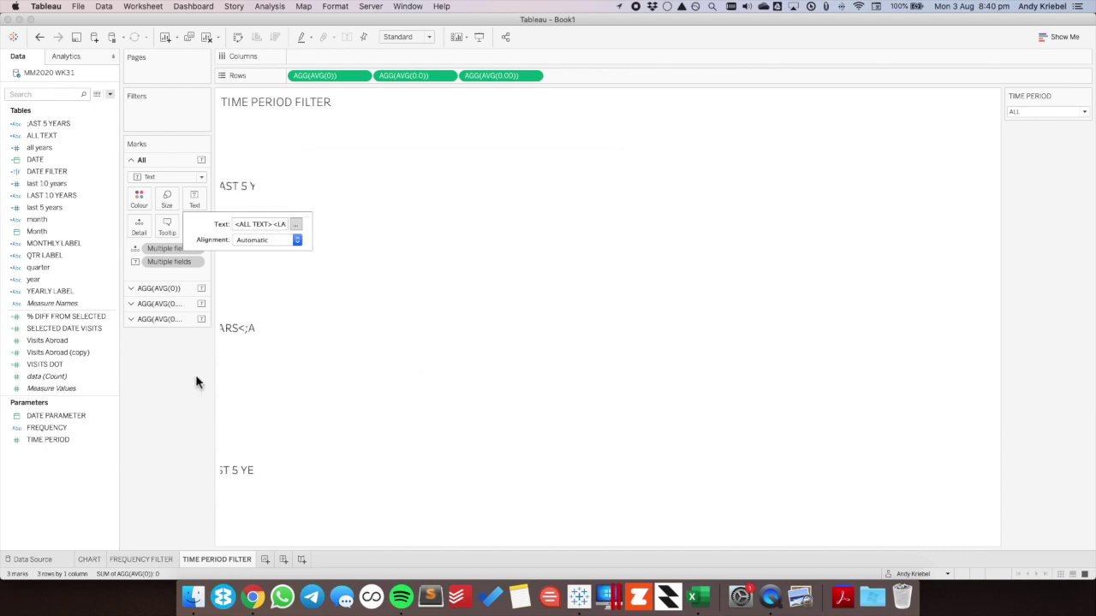
Rename the misspelled ;AST 5 YEARS field to LAST 5 YEARS.
{"action": "right_click", "coordinate": [43, 125]}
{"action": "left_click", "coordinate": [73, 212]}
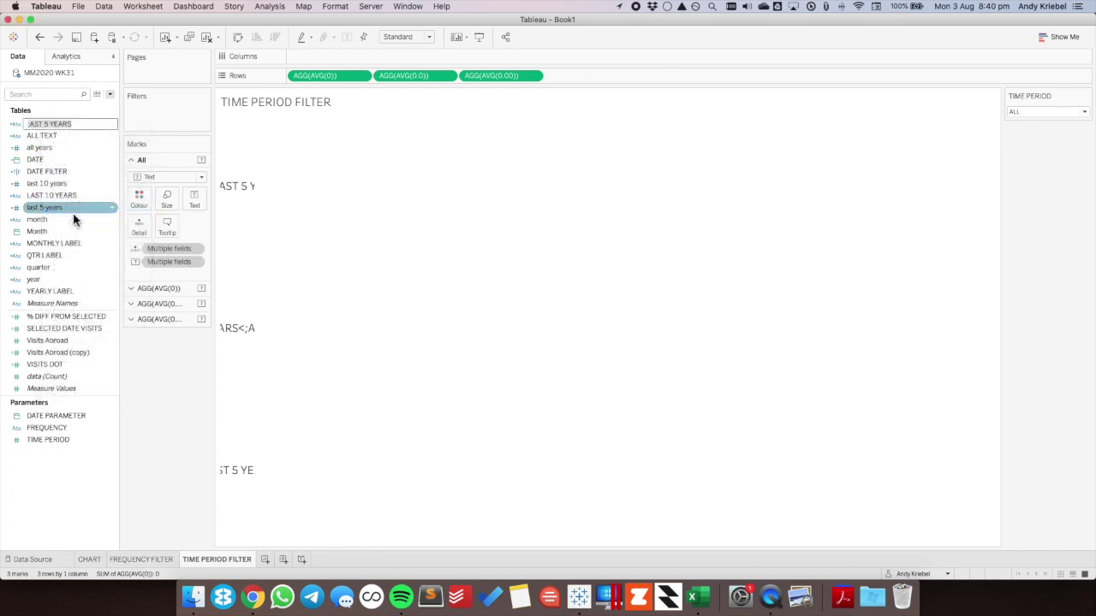
{"action": "key", "text": "Delete"}
{"action": "type", "text": "L"}
{"action": "key", "text": "Return"}
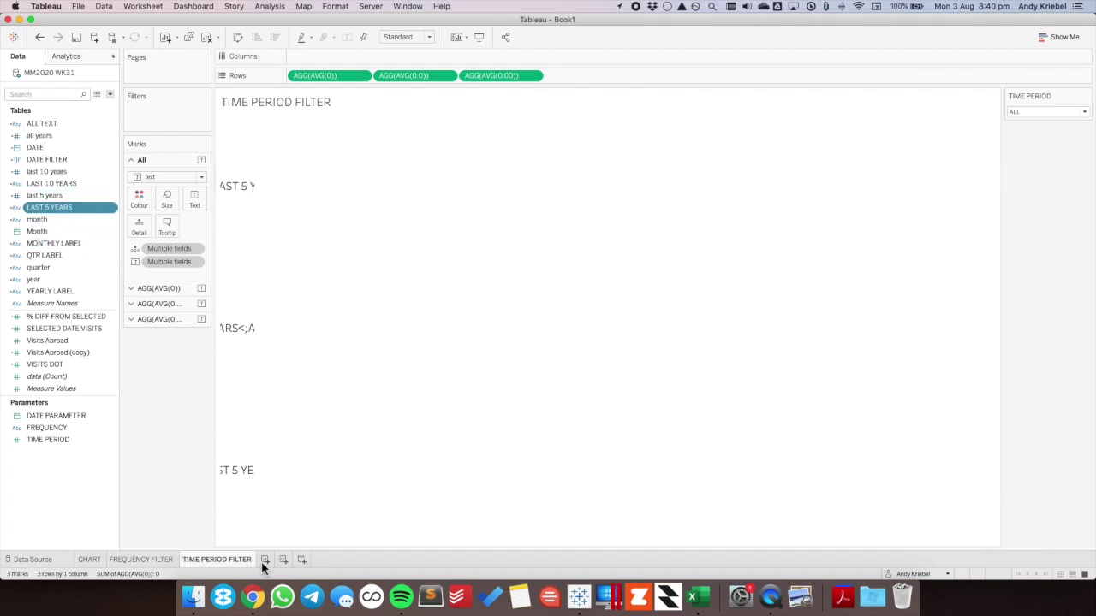
Open the CHART sheet, view the ONS logo image results in Chrome, and return to Tableau.
{"action": "left_click", "coordinate": [137, 561]}
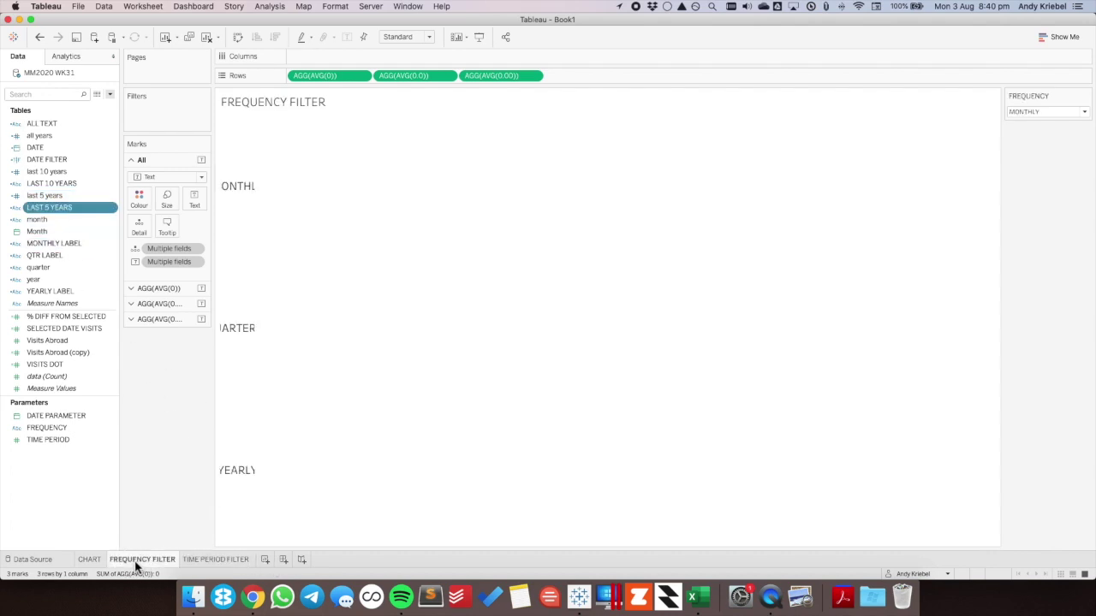
{"action": "left_click", "coordinate": [89, 559]}
{"action": "mouse_move", "coordinate": [137, 567]}
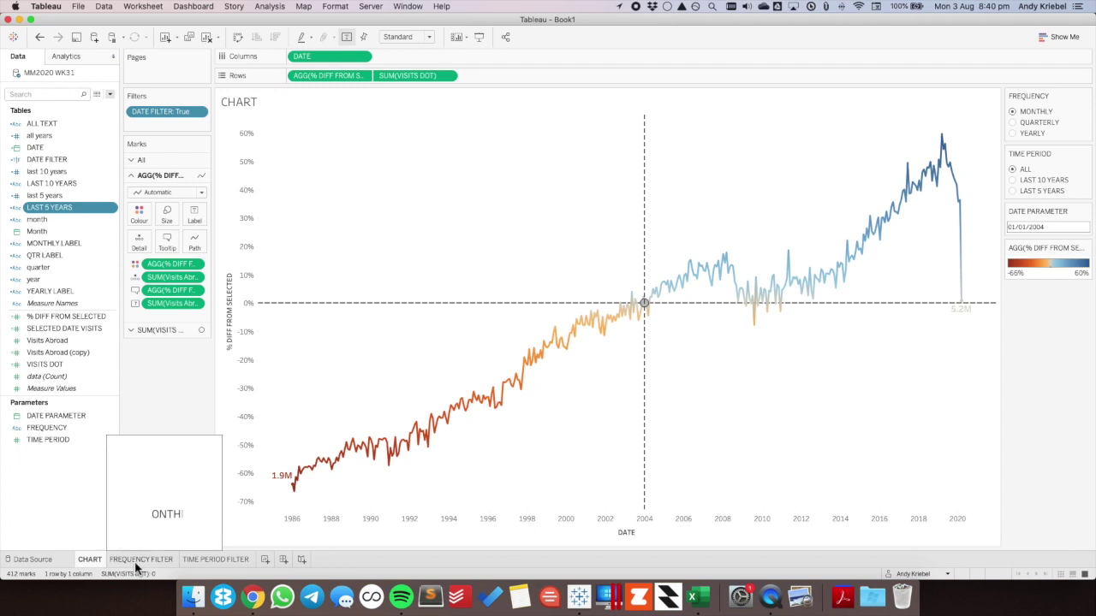
{"action": "key", "text": "super+Tab"}
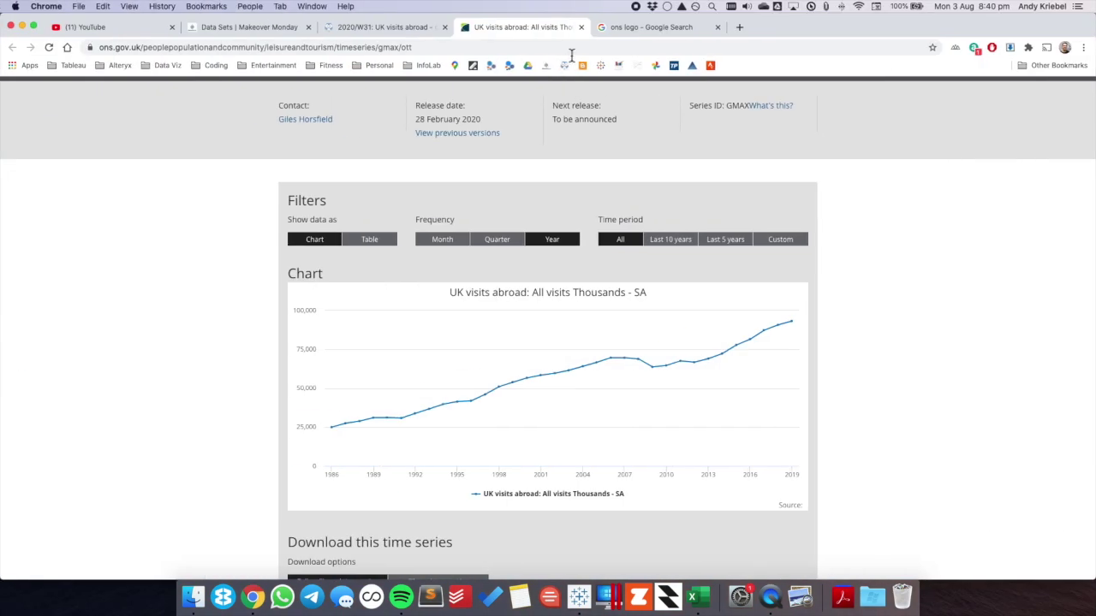
{"action": "left_click", "coordinate": [625, 27]}
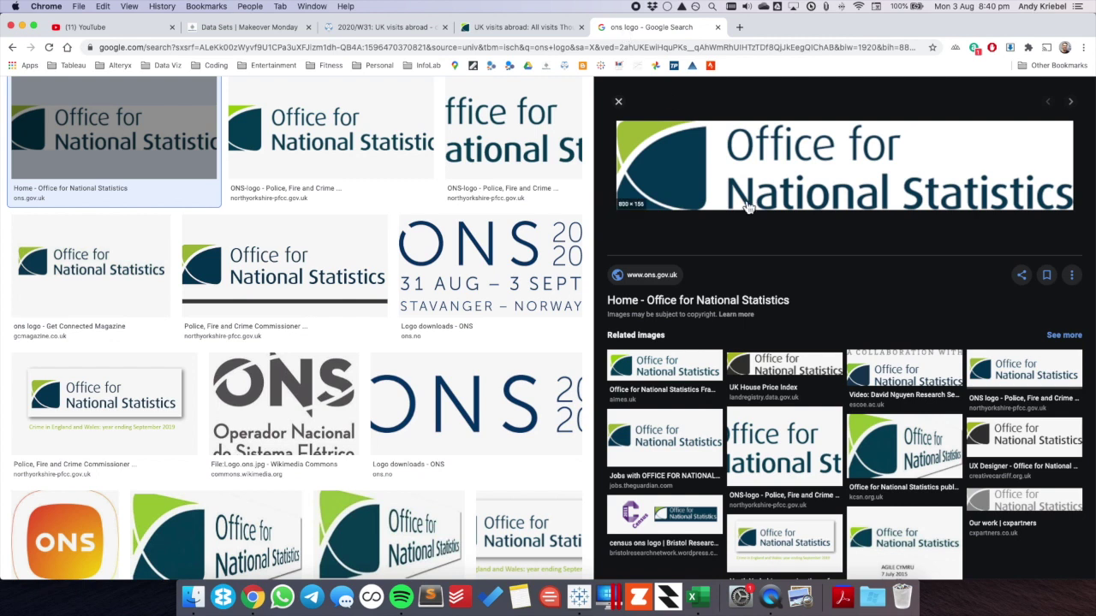
{"action": "key", "text": "super+Tab"}
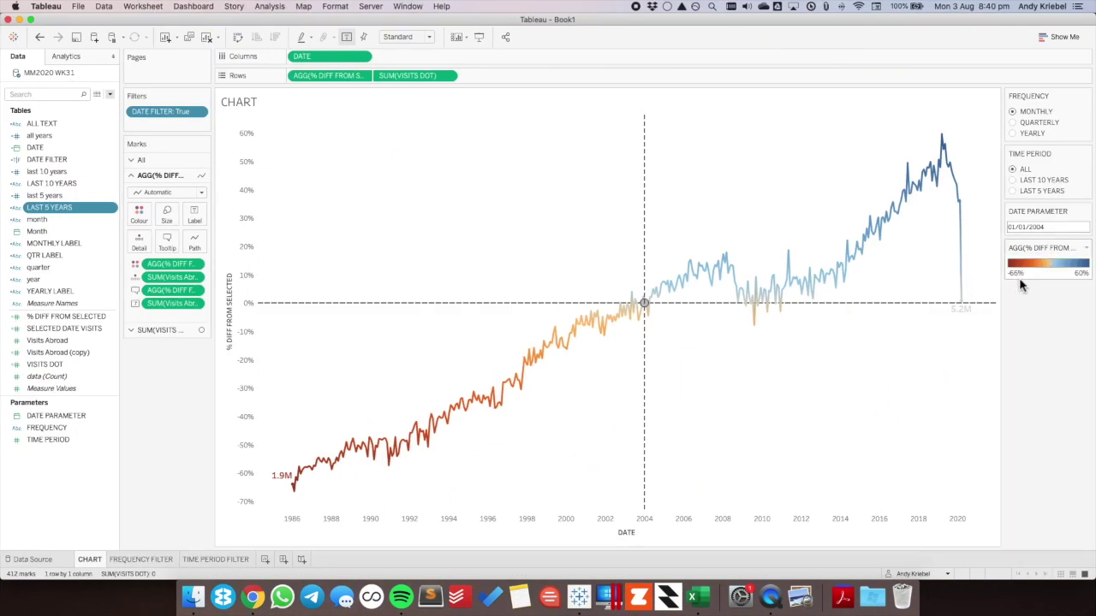
{"action": "double_click", "coordinate": [1020, 277]}
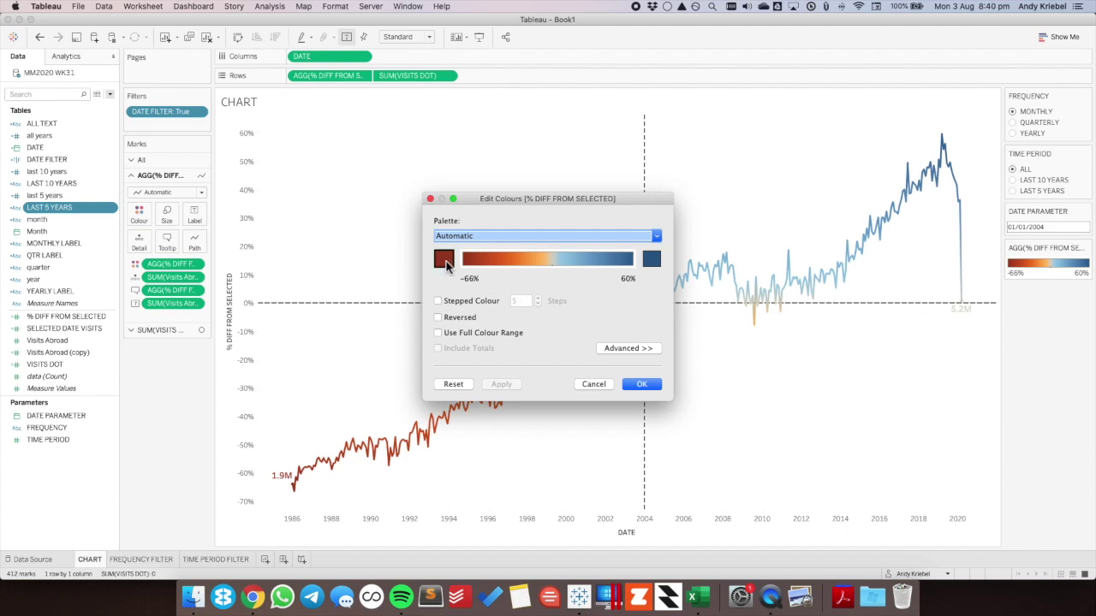
{"action": "left_click", "coordinate": [443, 259]}
{"action": "left_click", "coordinate": [429, 333]}
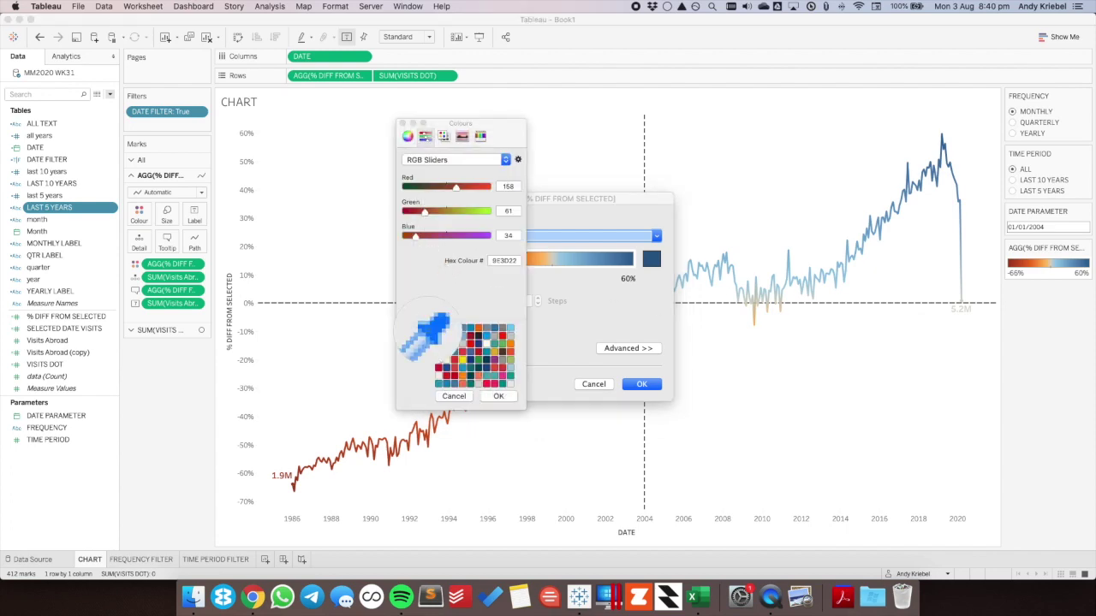
{"action": "key", "text": "super+Tab"}
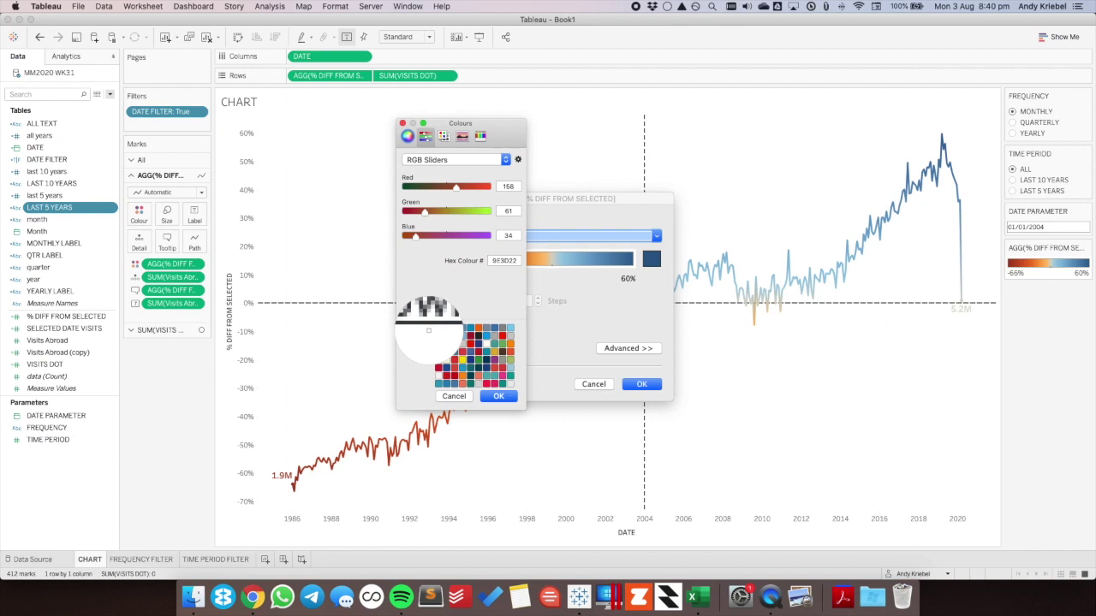
{"action": "left_click", "coordinate": [454, 395]}
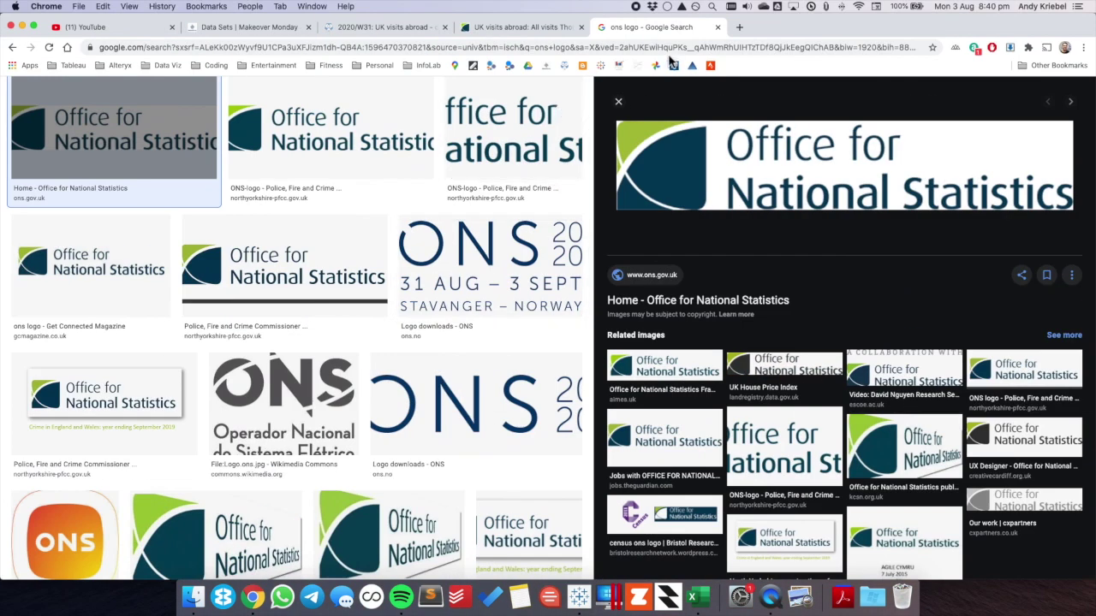
Sample the dark navy 003D59 from the ONS logo in Chrome as the low-end colour of the % DIFF FROM SELECTED palette in Tableau.
{"action": "key", "text": "ctrl+Up"}
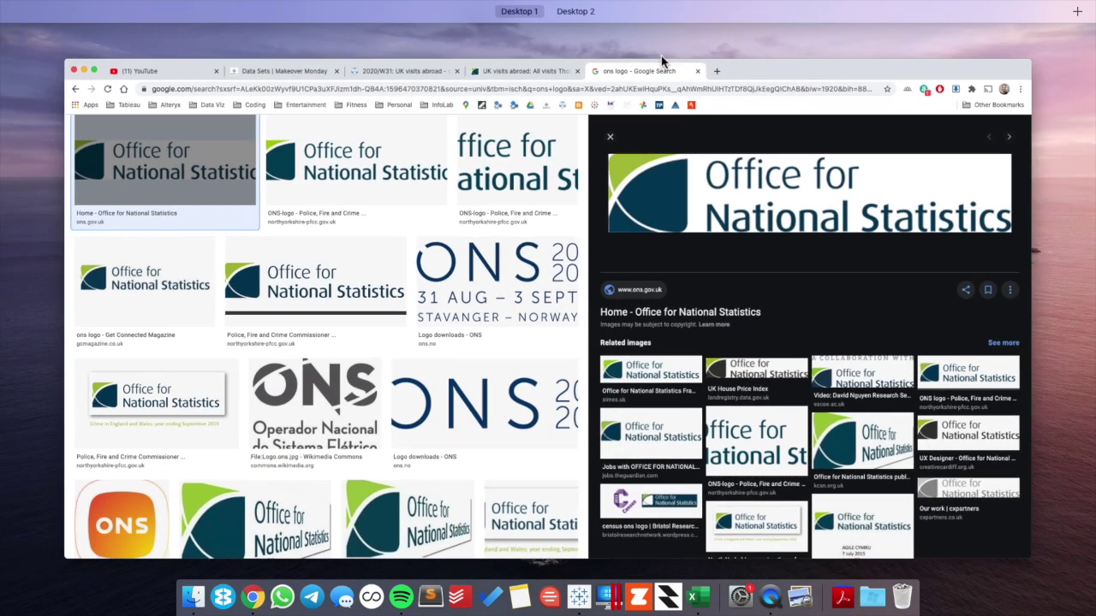
{"action": "left_click_drag", "start_coordinate": [560, 73], "coordinate": [607, 33]}
{"action": "left_click", "coordinate": [607, 33]}
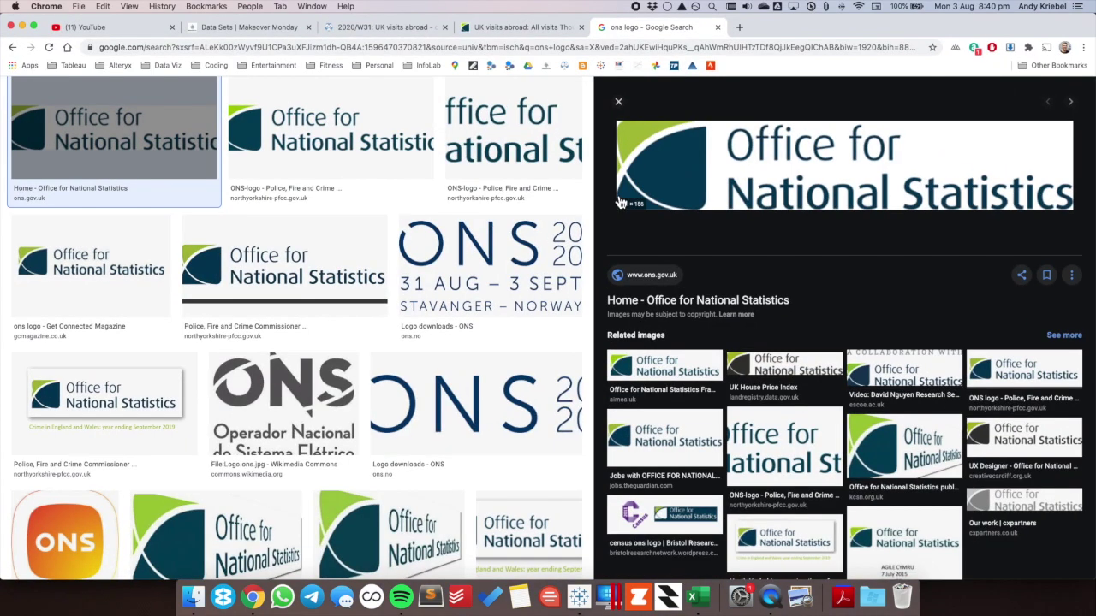
{"action": "key", "text": "super+Tab"}
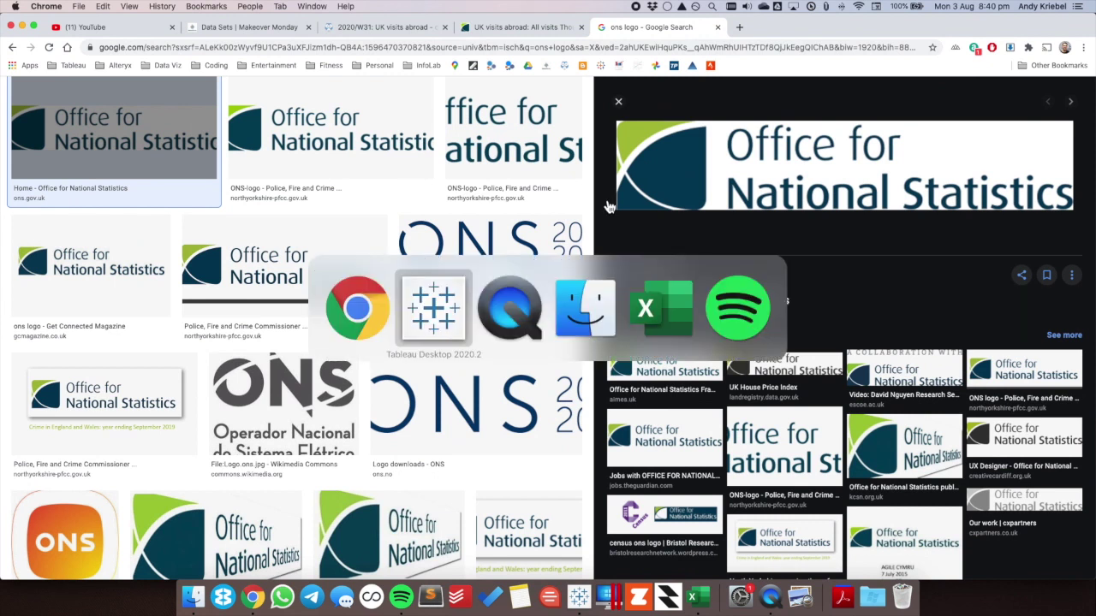
{"action": "left_click", "coordinate": [440, 256]}
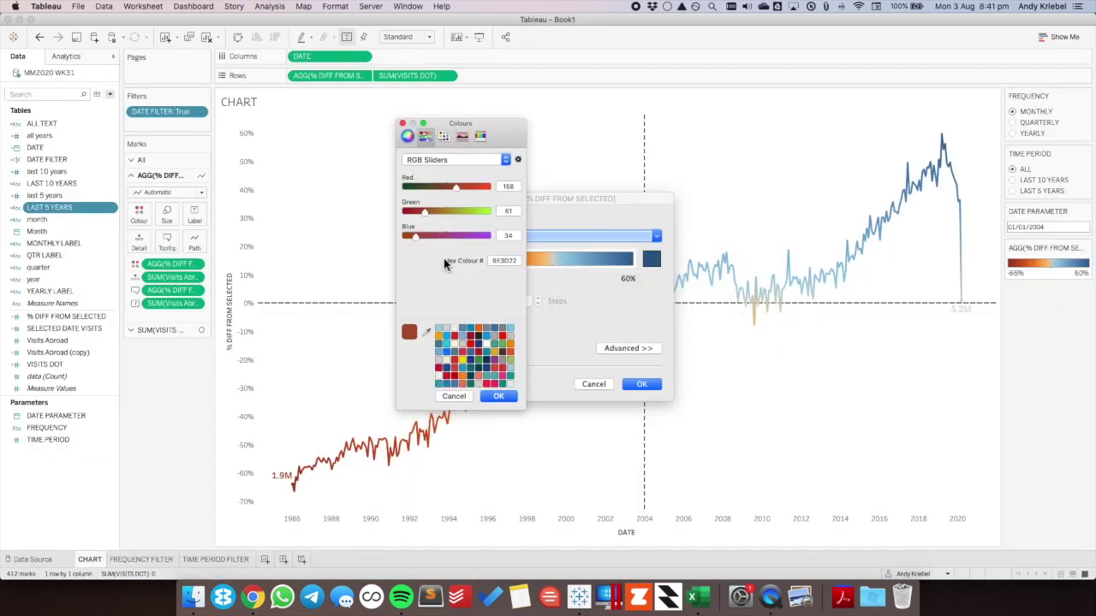
{"action": "left_click", "coordinate": [426, 333]}
{"action": "key", "text": "super+Tab"}
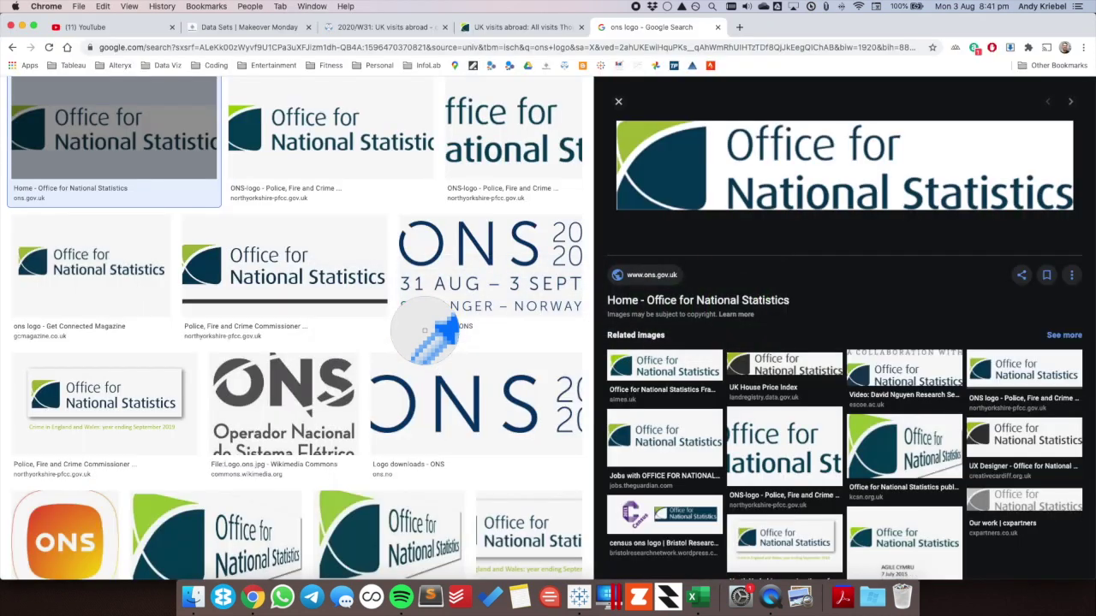
{"action": "left_click", "coordinate": [669, 168]}
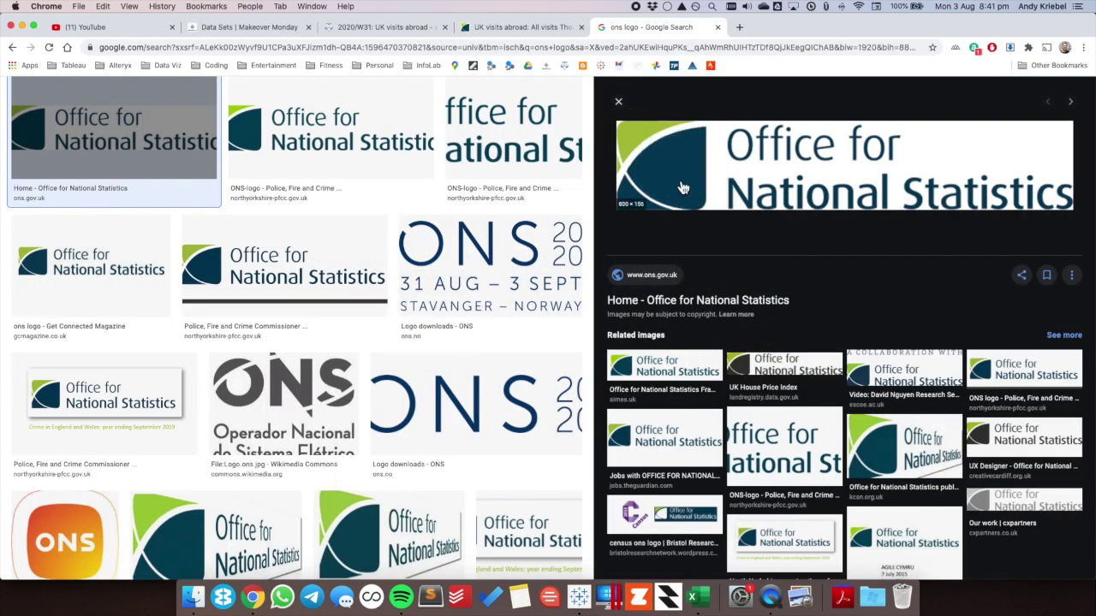
{"action": "key", "text": "super+Tab"}
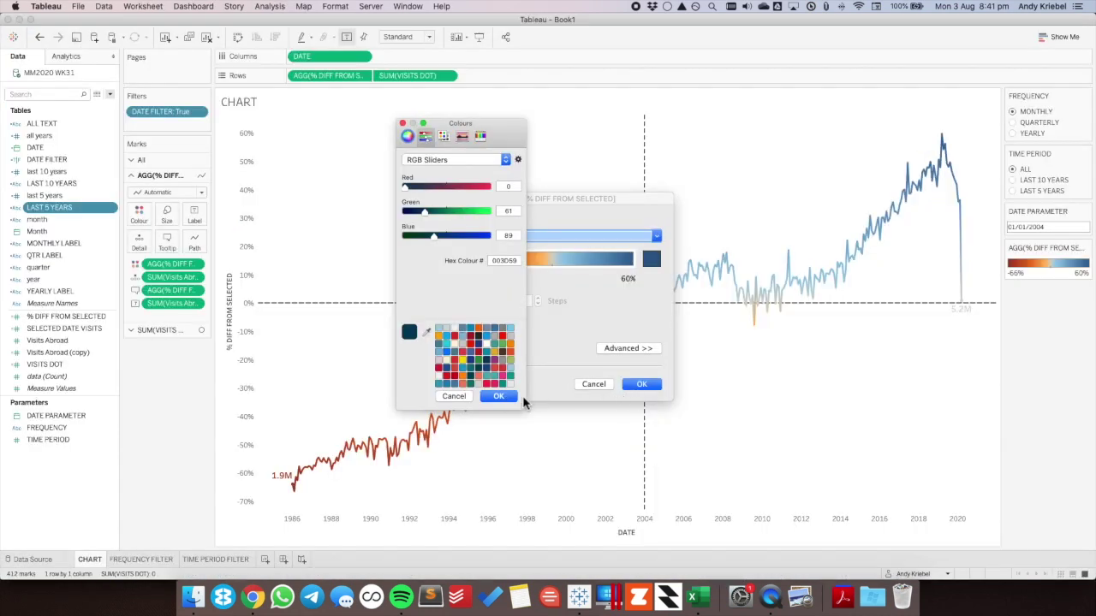
Sample the green A8BD3A from the ONS logo in Chrome as the palette's high-end colour and apply the palette to the chart.
{"action": "left_click", "coordinate": [654, 260]}
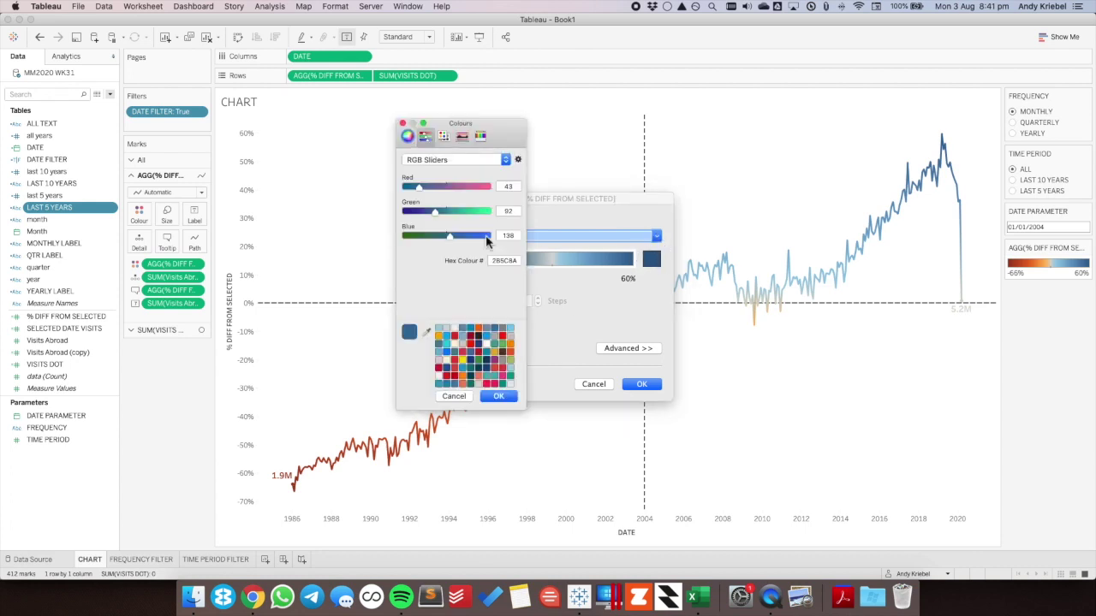
{"action": "left_click", "coordinate": [426, 332]}
{"action": "key", "text": "super+Tab"}
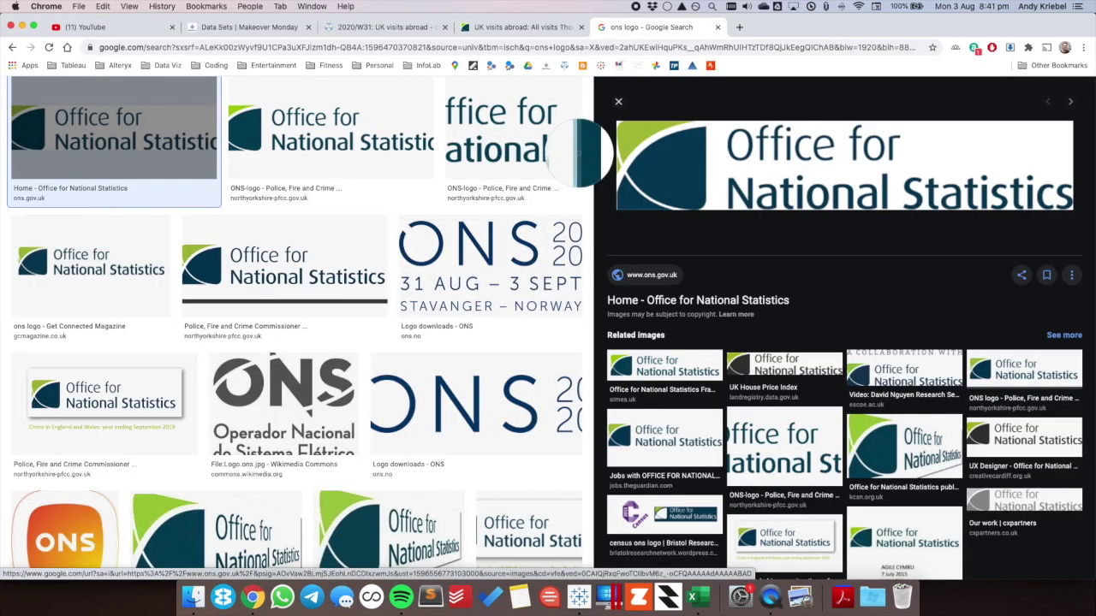
{"action": "left_click", "coordinate": [629, 135]}
{"action": "key", "text": "super+Tab"}
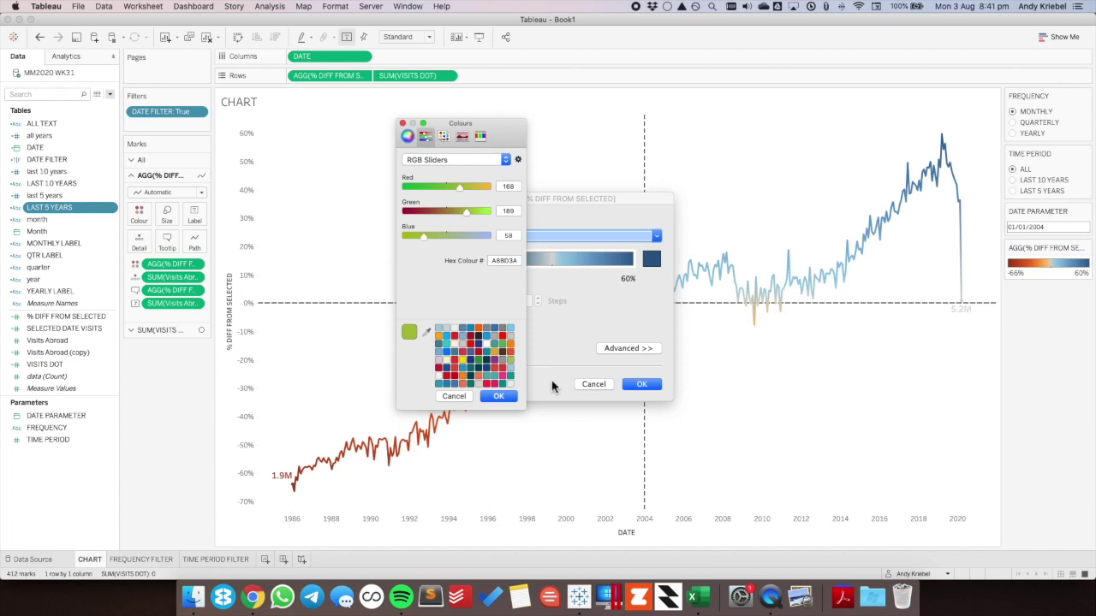
{"action": "left_click", "coordinate": [512, 397]}
{"action": "left_click", "coordinate": [641, 384]}
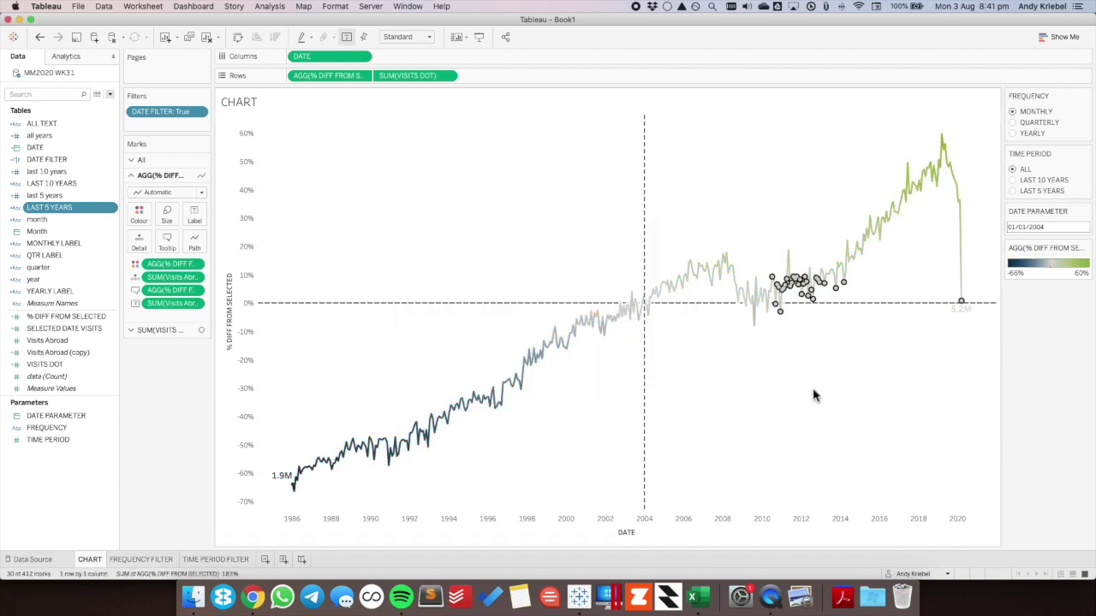
Toggle the Use Full Colour Range option in the % DIFF FROM SELECTED colour settings and apply it.
{"action": "double_click", "coordinate": [1070, 274]}
{"action": "left_click", "coordinate": [481, 335]}
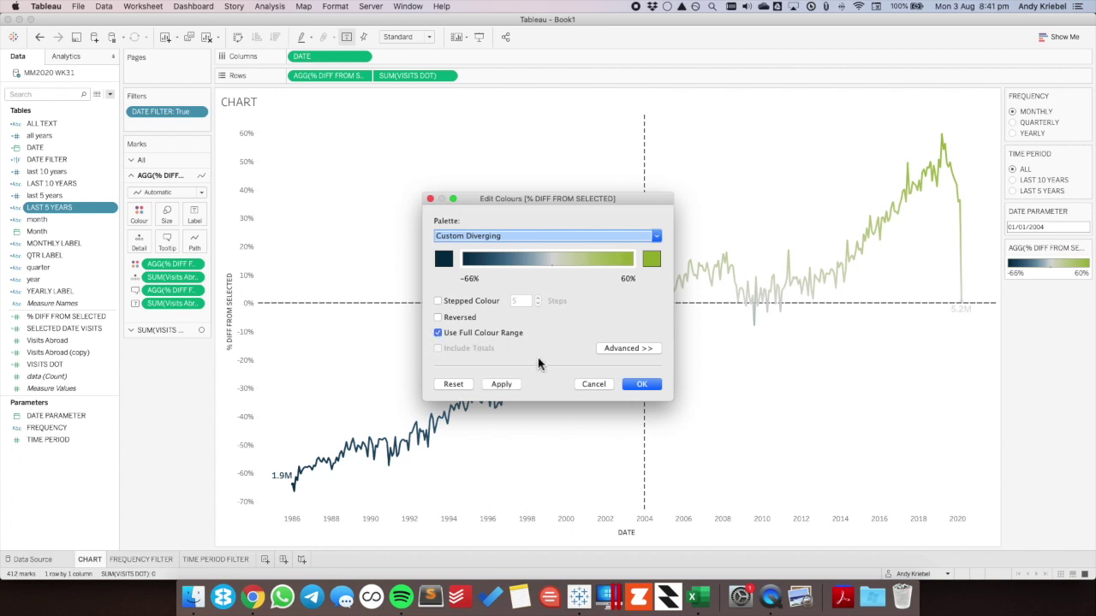
{"action": "left_click", "coordinate": [641, 385]}
{"action": "left_click", "coordinate": [783, 387]}
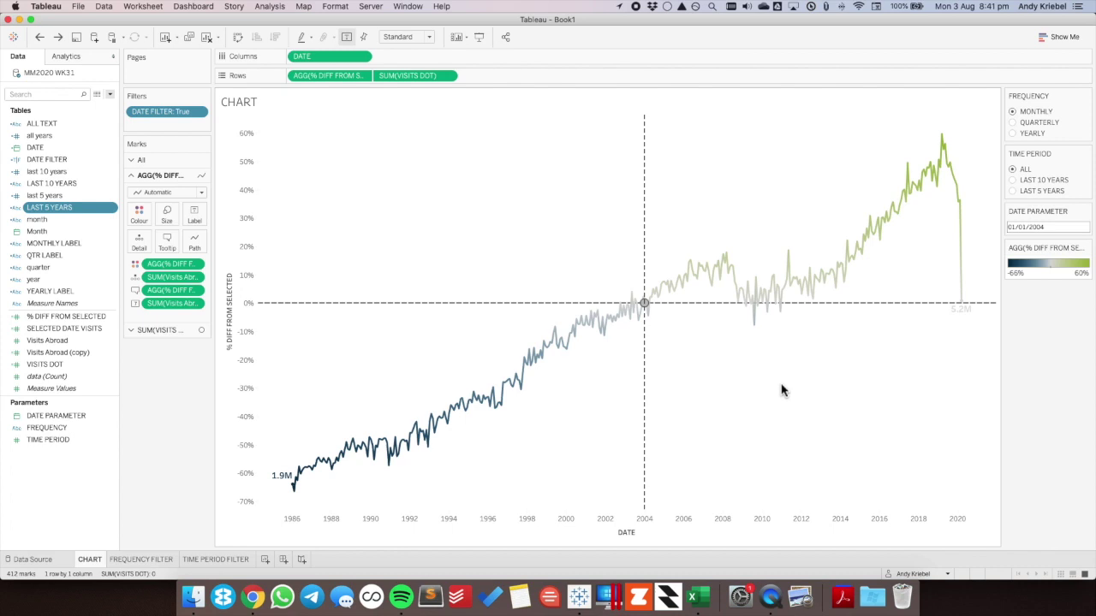
Test the reference date by selecting several points along the line, ending on 01/10/1998.
{"action": "left_click", "coordinate": [728, 259]}
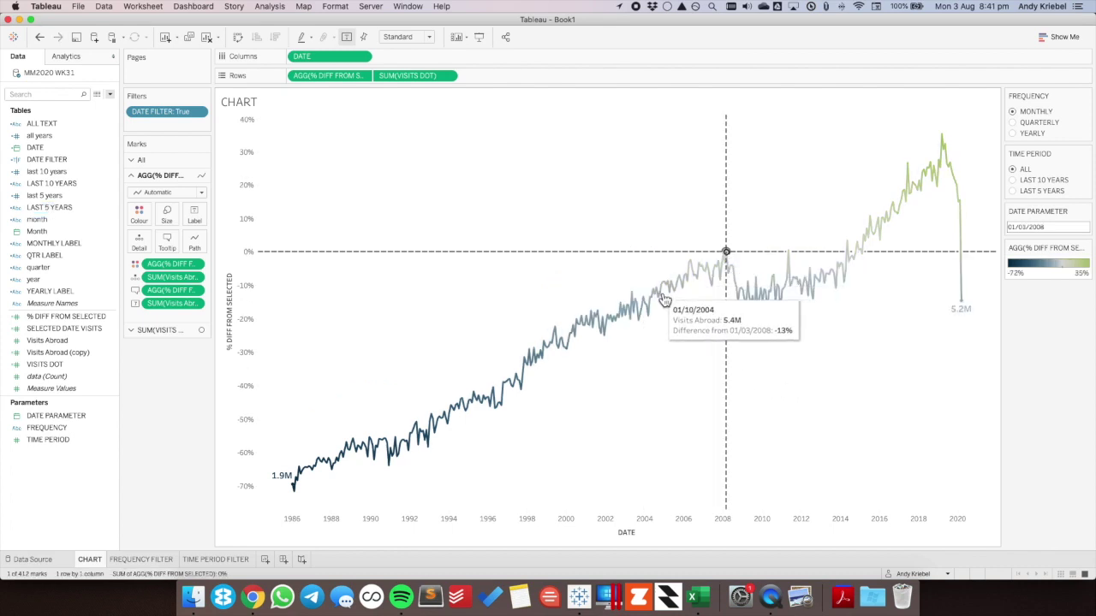
{"action": "left_click", "coordinate": [616, 321]}
{"action": "left_click", "coordinate": [546, 366]}
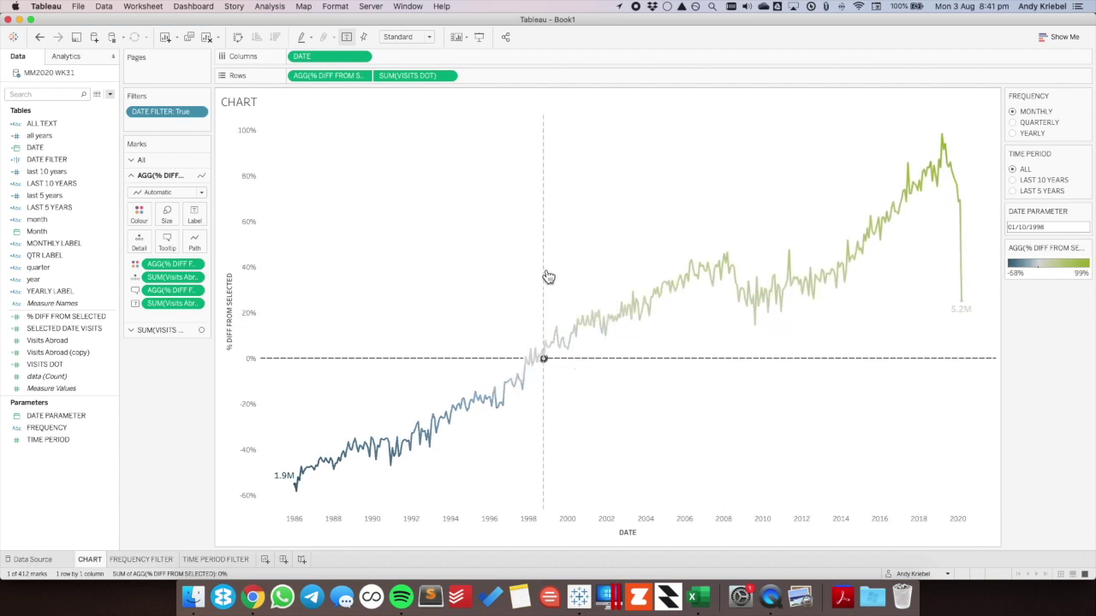
Create a calculated field named dummy from the FREQUENCY FILTER sheet.
{"action": "left_click", "coordinate": [152, 561]}
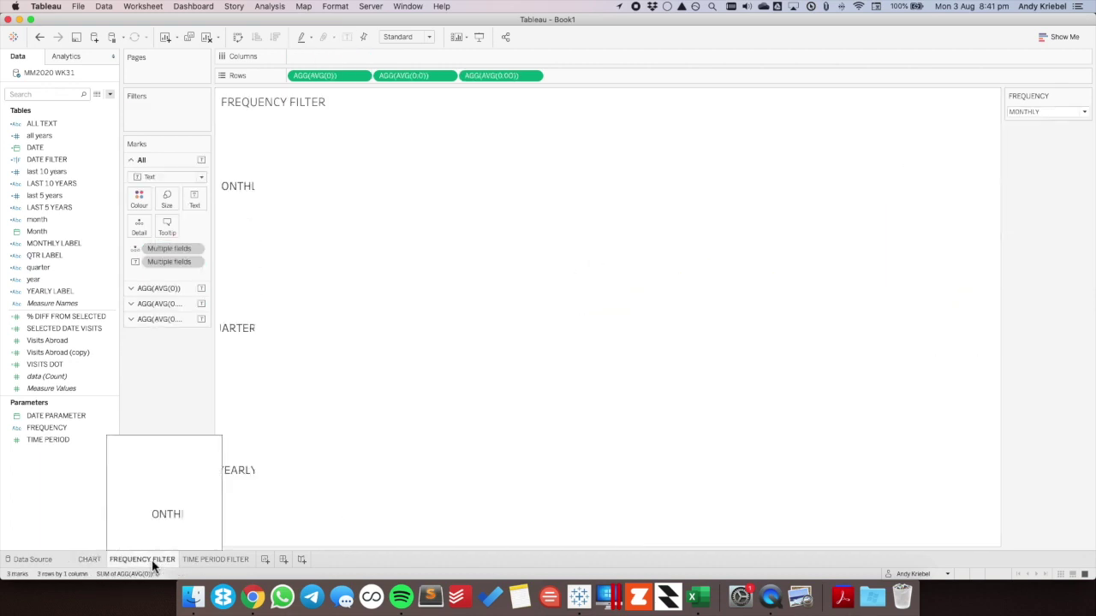
{"action": "right_click", "coordinate": [69, 481]}
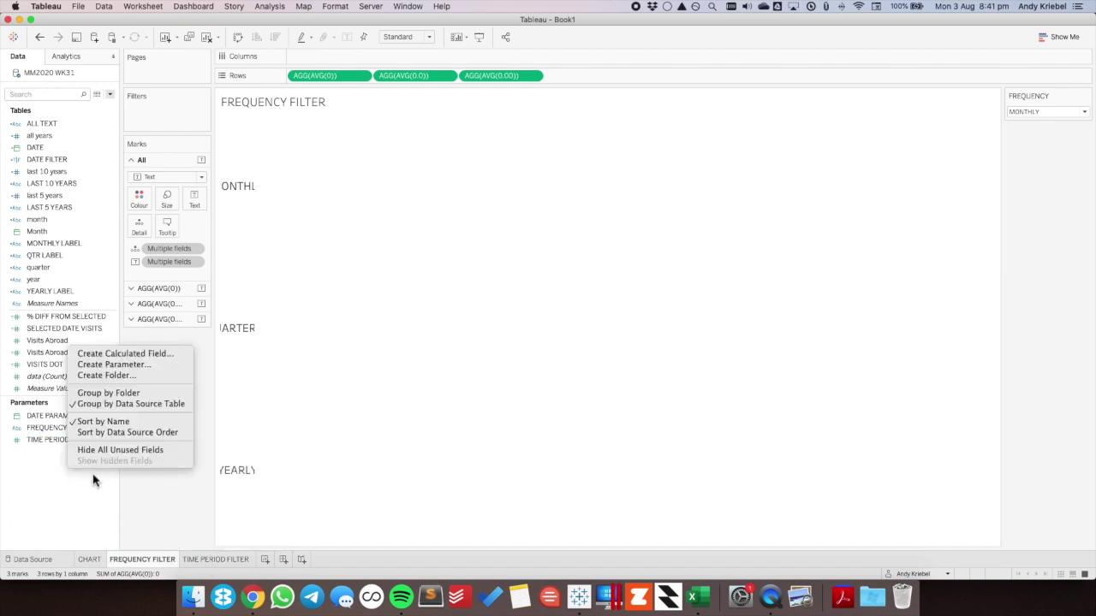
{"action": "left_click", "coordinate": [131, 356]}
{"action": "type", "text": "dummy"}
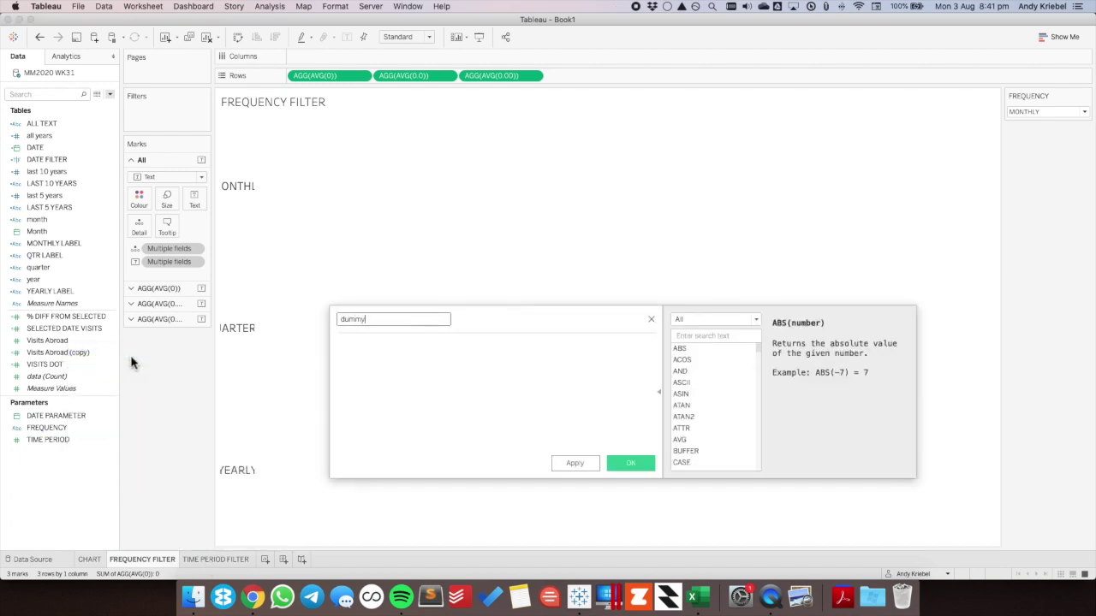
{"action": "key", "text": "Tab"}
{"action": "left_click", "coordinate": [635, 462]}
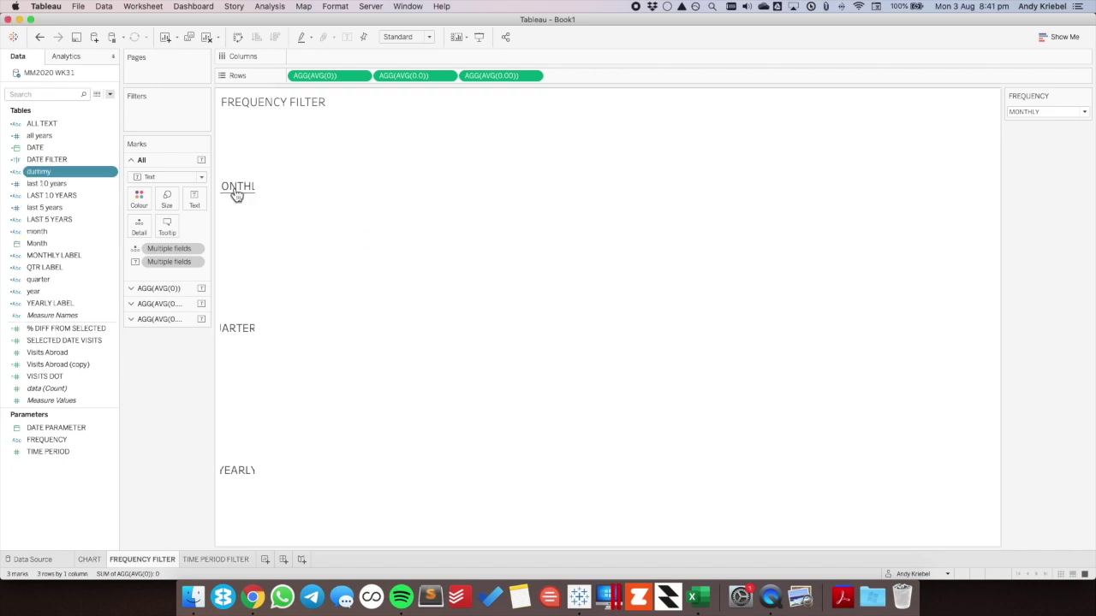
Add the dummy field to the mark detail on both the FREQUENCY FILTER and TIME PERIOD FILTER sheets.
{"action": "left_click_drag", "start_coordinate": [81, 176], "coordinate": [147, 259]}
{"action": "left_click", "coordinate": [214, 559]}
{"action": "left_click", "coordinate": [43, 173]}
{"action": "left_click_drag", "start_coordinate": [45, 175], "coordinate": [152, 259]}
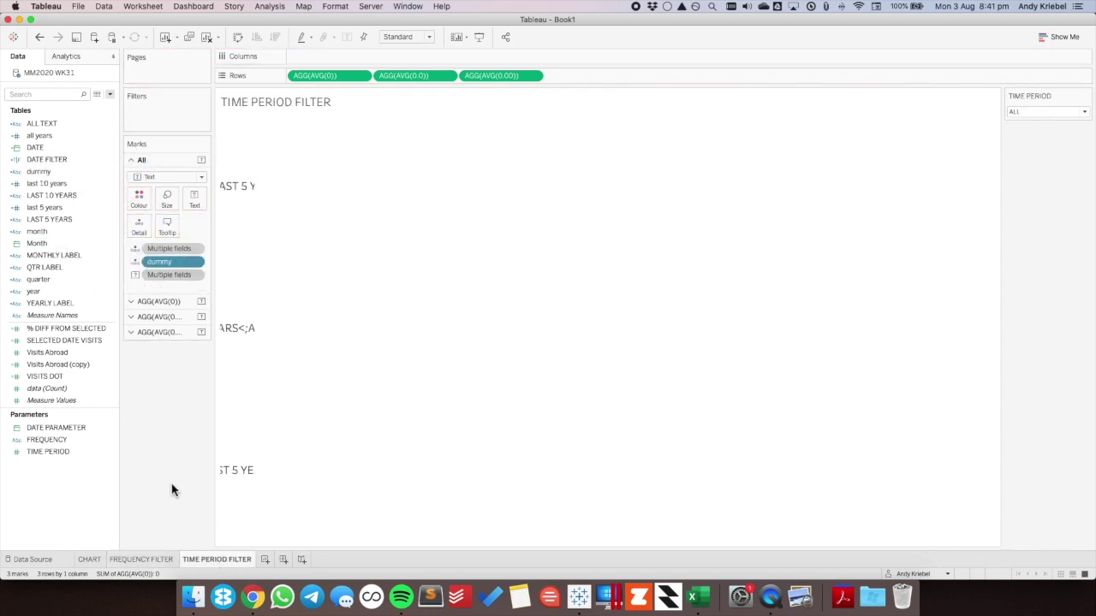
Remove the title from the DATE axis on the CHART sheet.
{"action": "left_click", "coordinate": [96, 559]}
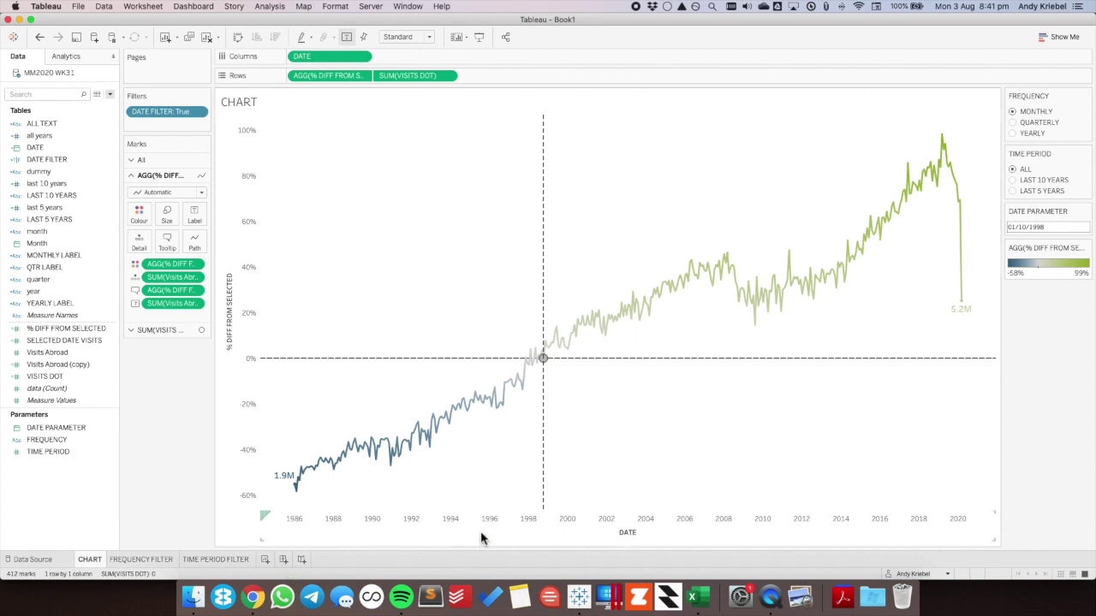
{"action": "double_click", "coordinate": [474, 393]}
{"action": "key", "text": "BackSpace"}
{"action": "left_click", "coordinate": [665, 130]}
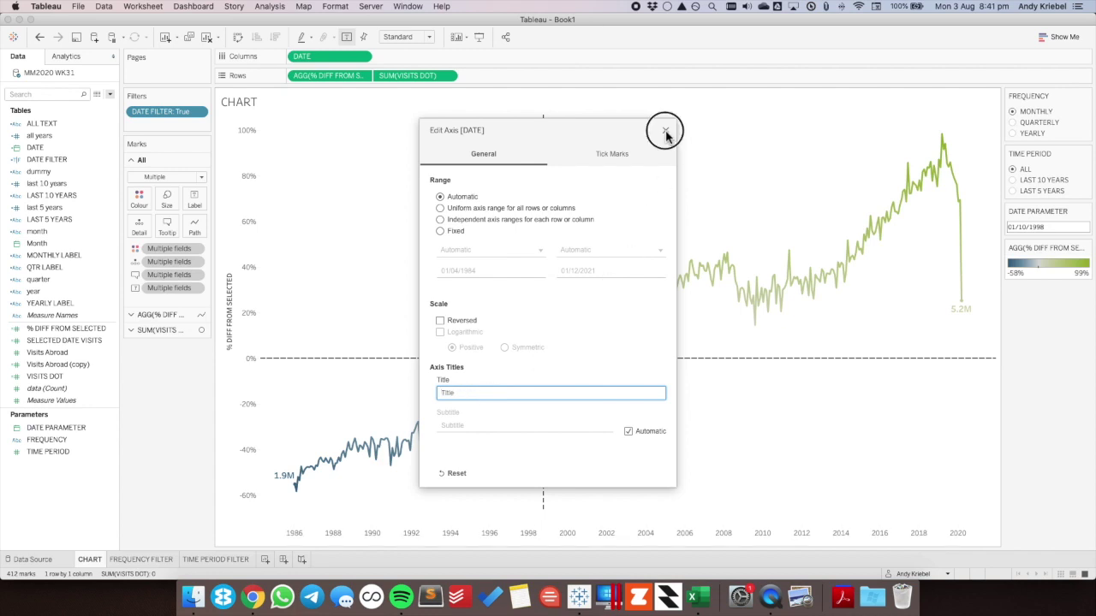
Remove the title from the % DIFF FROM SELECTED axis.
{"action": "double_click", "coordinate": [236, 337]}
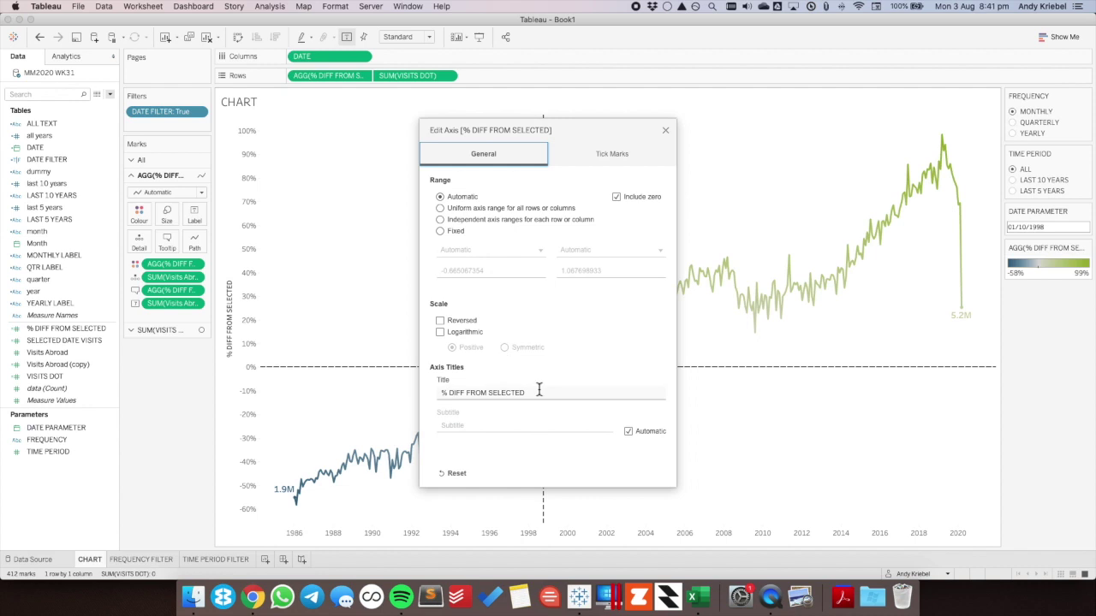
{"action": "triple_click", "coordinate": [539, 392]}
{"action": "key", "text": "BackSpace"}
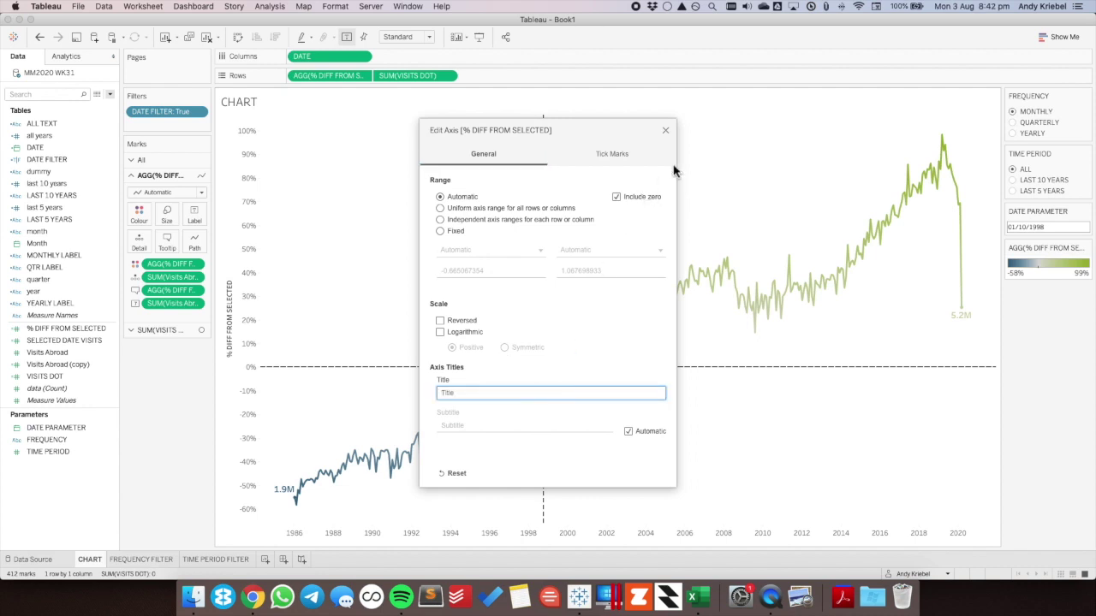
{"action": "left_click", "coordinate": [665, 130]}
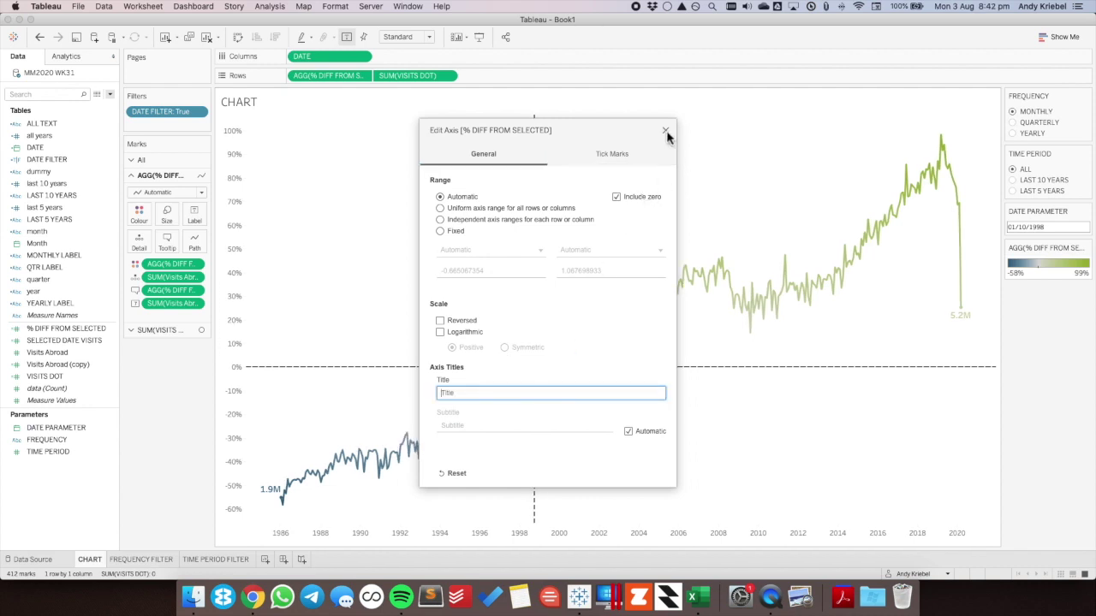
{"action": "right_click", "coordinate": [323, 77]}
{"action": "left_click", "coordinate": [257, 190]}
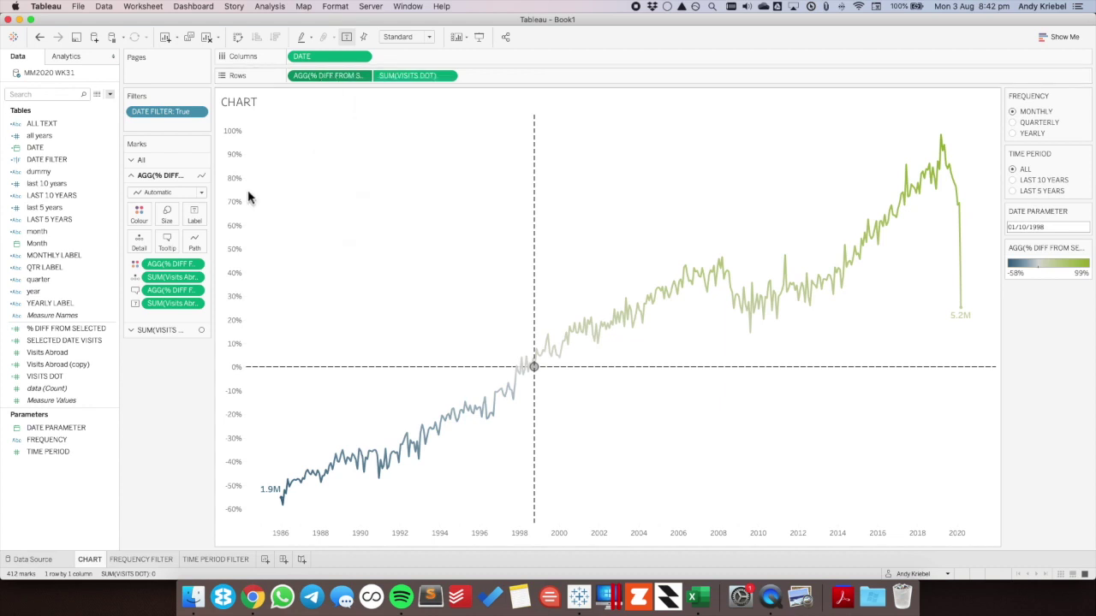
{"action": "right_click", "coordinate": [55, 329]}
{"action": "left_click", "coordinate": [73, 390]}
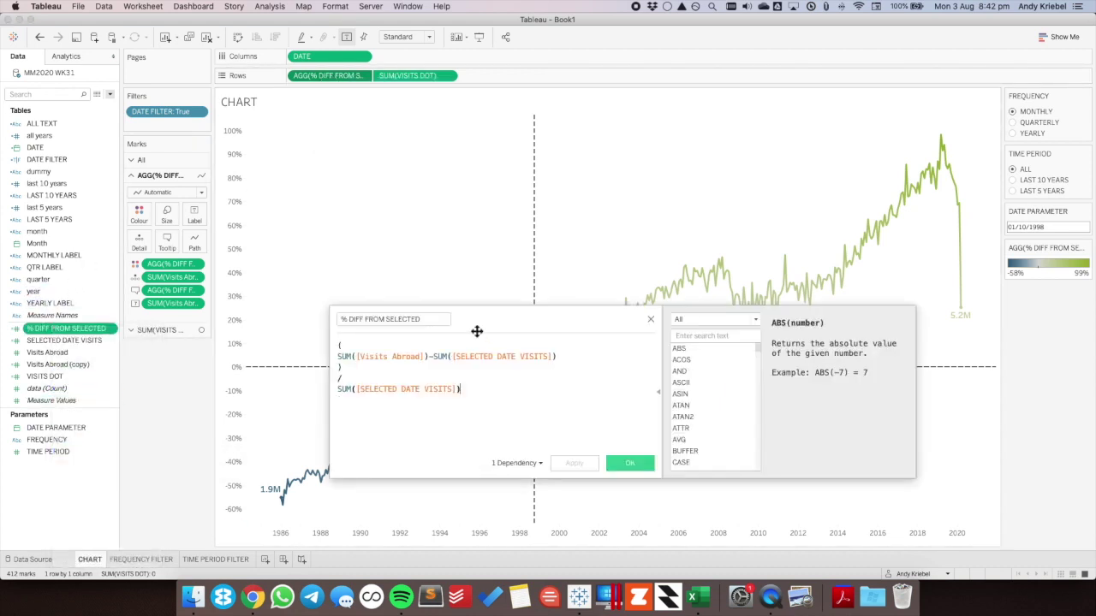
{"action": "left_click", "coordinate": [650, 320]}
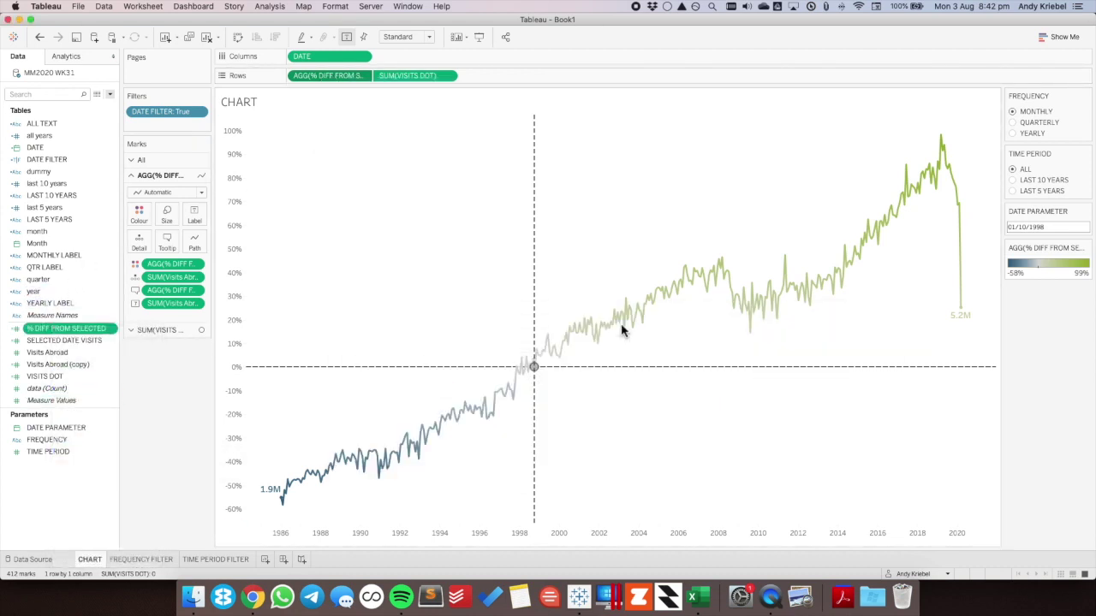
Set the default number format of the % DIFF FROM SELECTED field to the custom format +0.0%;-0.0%.
{"action": "right_click", "coordinate": [97, 334]}
{"action": "mouse_move", "coordinate": [139, 506]}
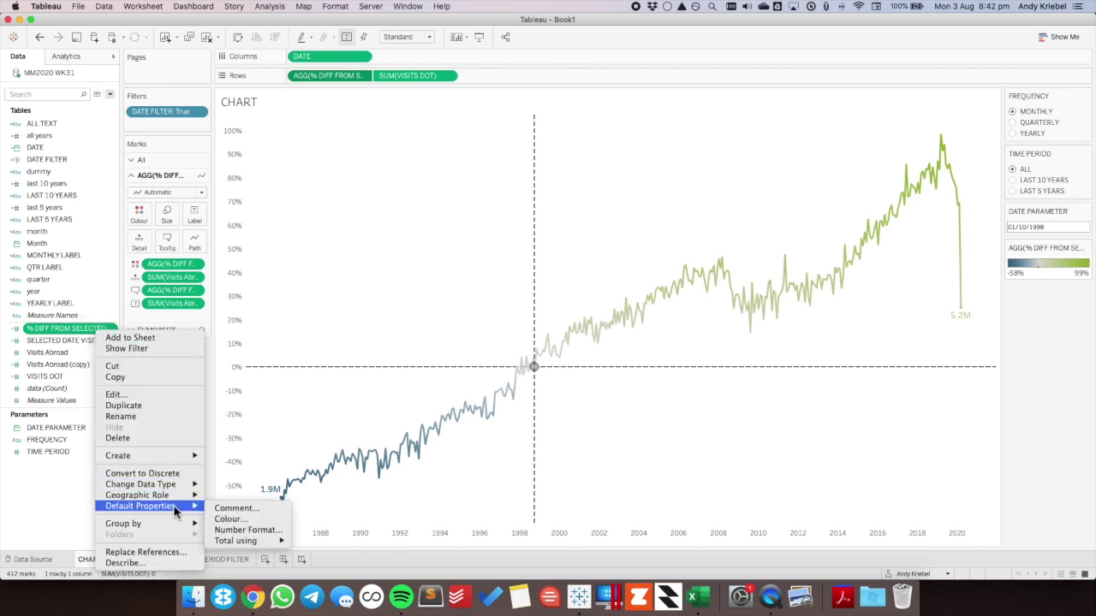
{"action": "left_click", "coordinate": [232, 529]}
{"action": "left_click", "coordinate": [480, 301]}
{"action": "left_click", "coordinate": [546, 250]}
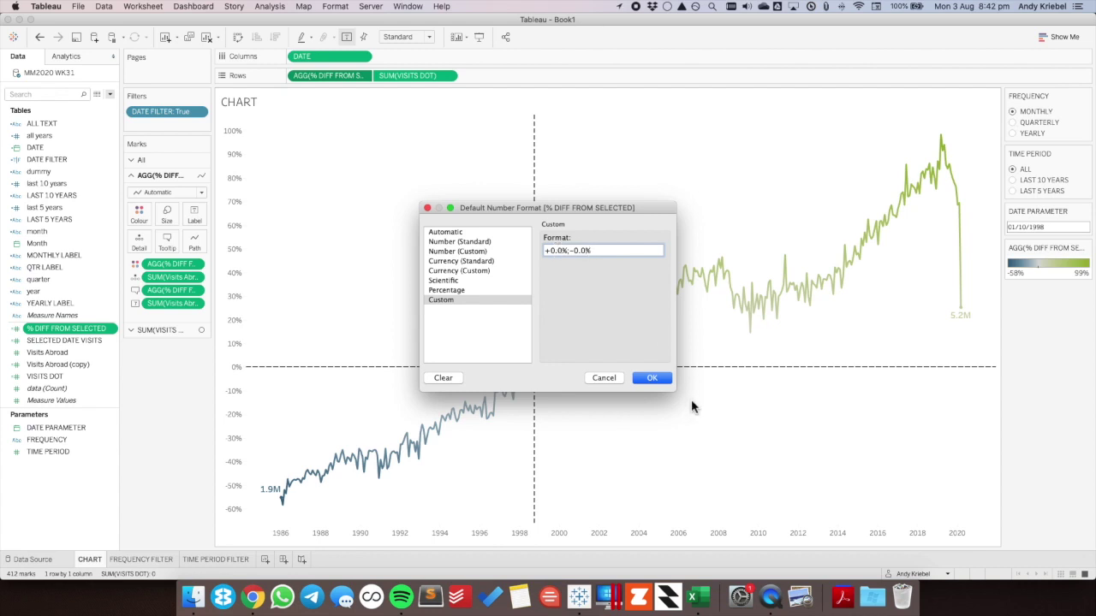
{"action": "left_click", "coordinate": [650, 379]}
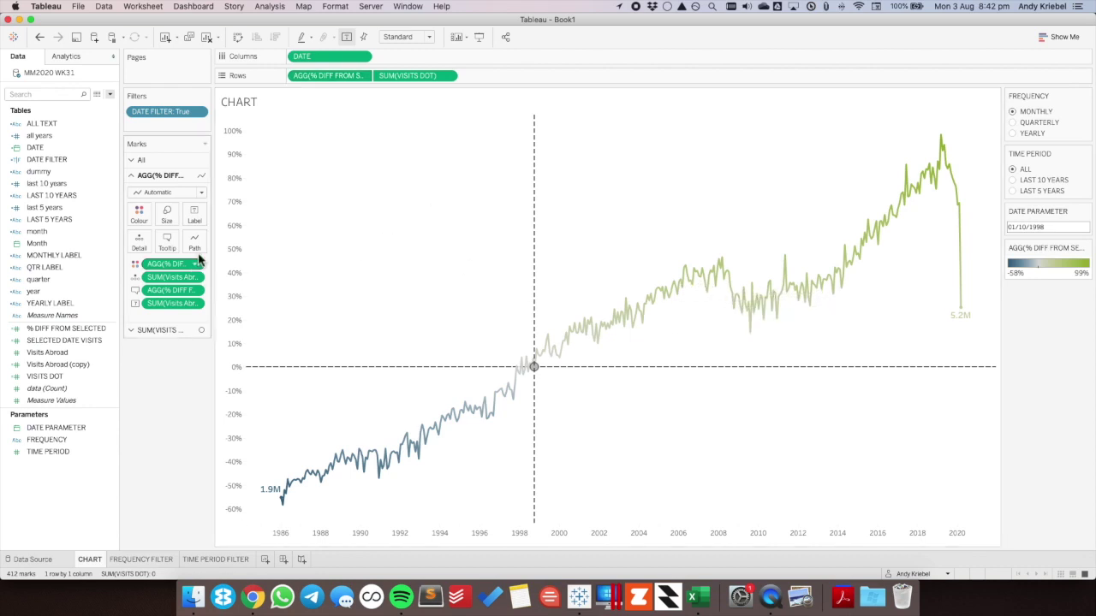
Set the axis scale number format of the % DIFF FROM SELECTED field to the custom format +0%;-0%.
{"action": "left_click", "coordinate": [158, 177]}
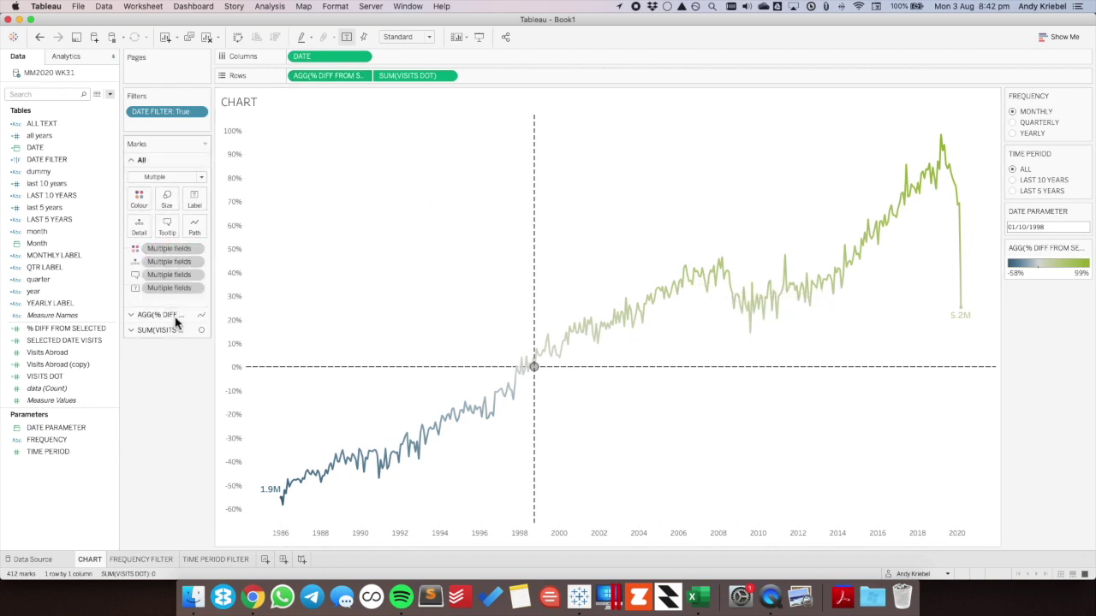
{"action": "left_click", "coordinate": [167, 301]}
{"action": "right_click", "coordinate": [169, 260]}
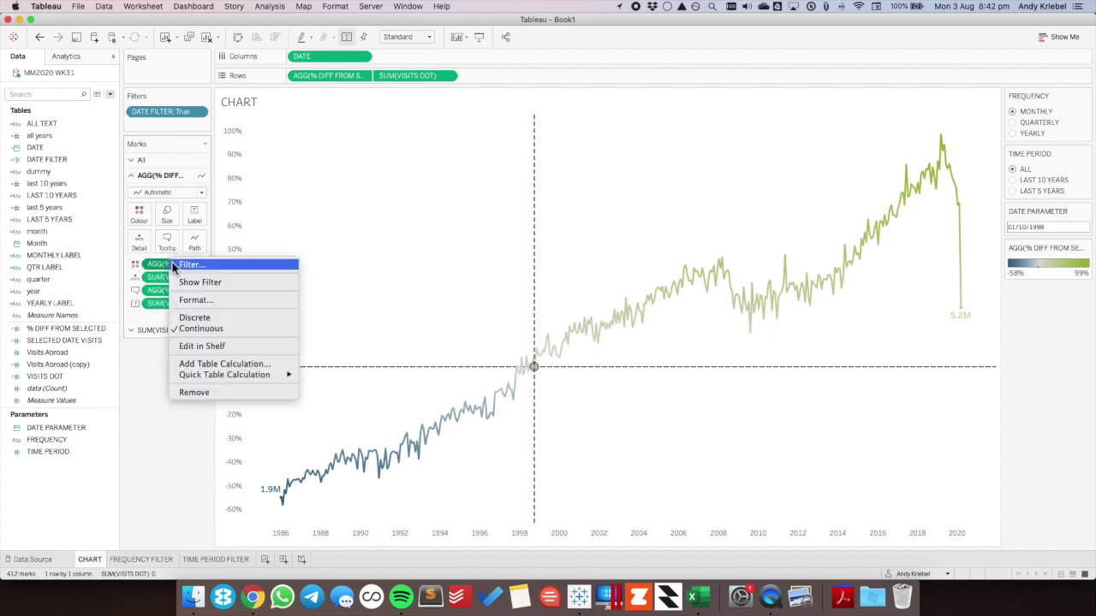
{"action": "left_click", "coordinate": [192, 306]}
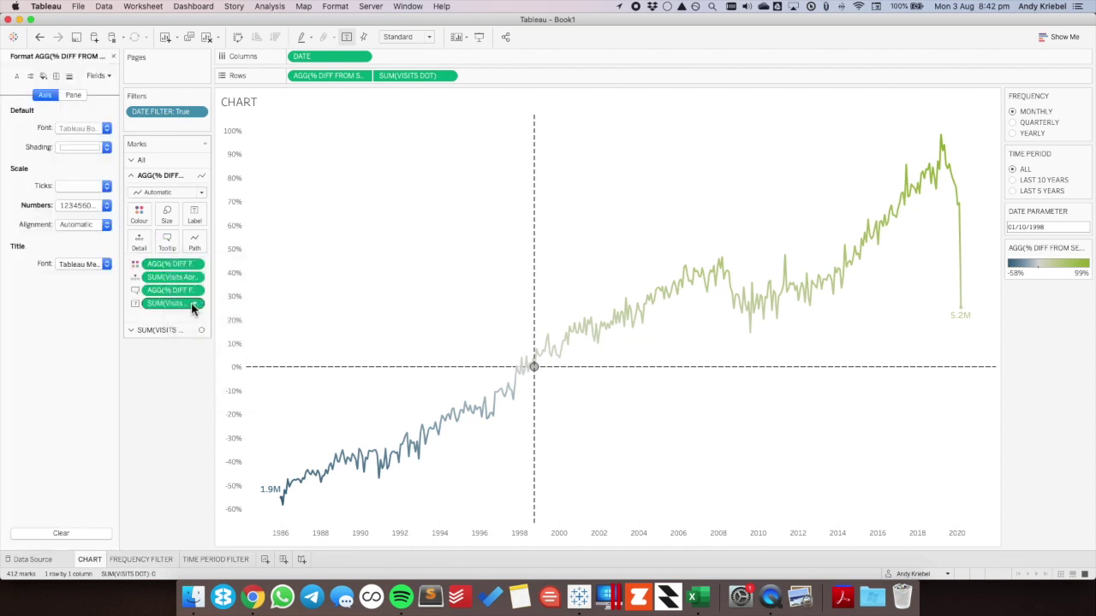
{"action": "left_click", "coordinate": [79, 210]}
{"action": "left_click", "coordinate": [86, 298]}
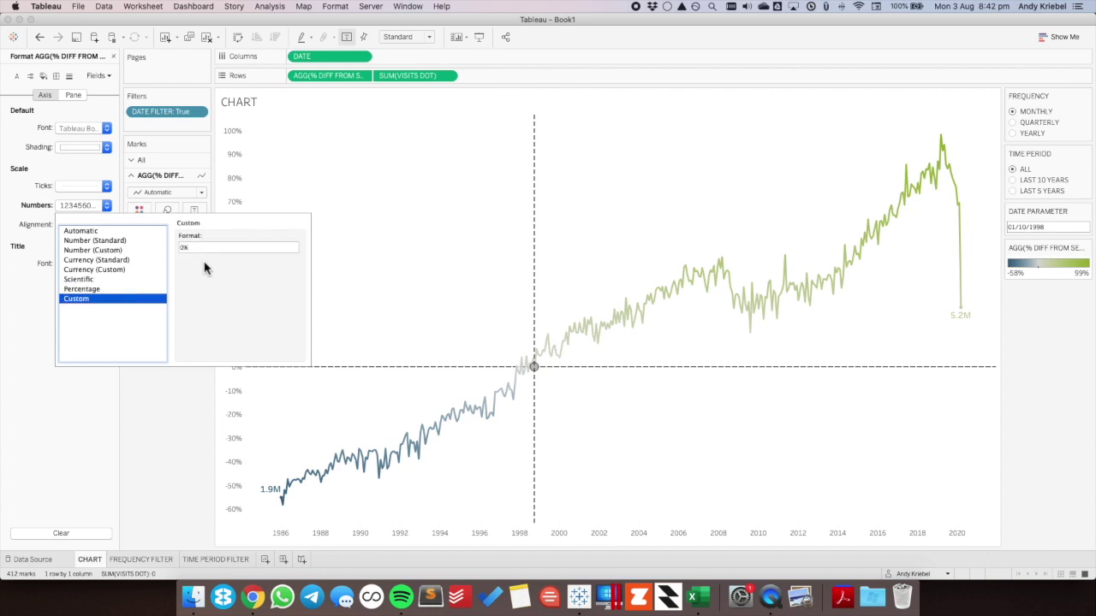
{"action": "left_click", "coordinate": [183, 249]}
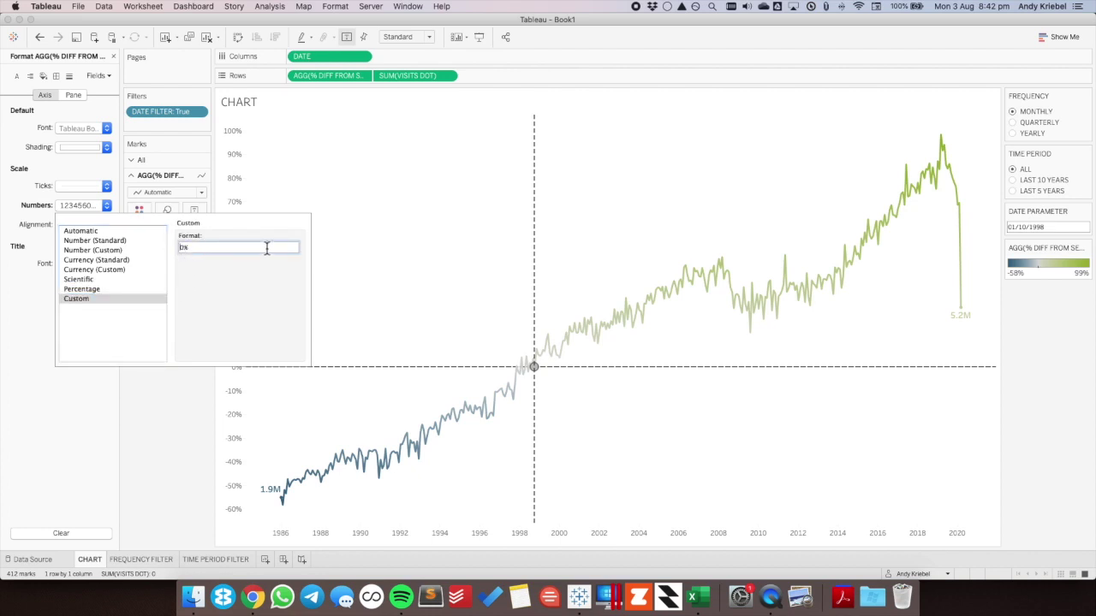
{"action": "type", "text": "_"}
{"action": "key", "text": "BackSpace"}
{"action": "type", "text": "+"}
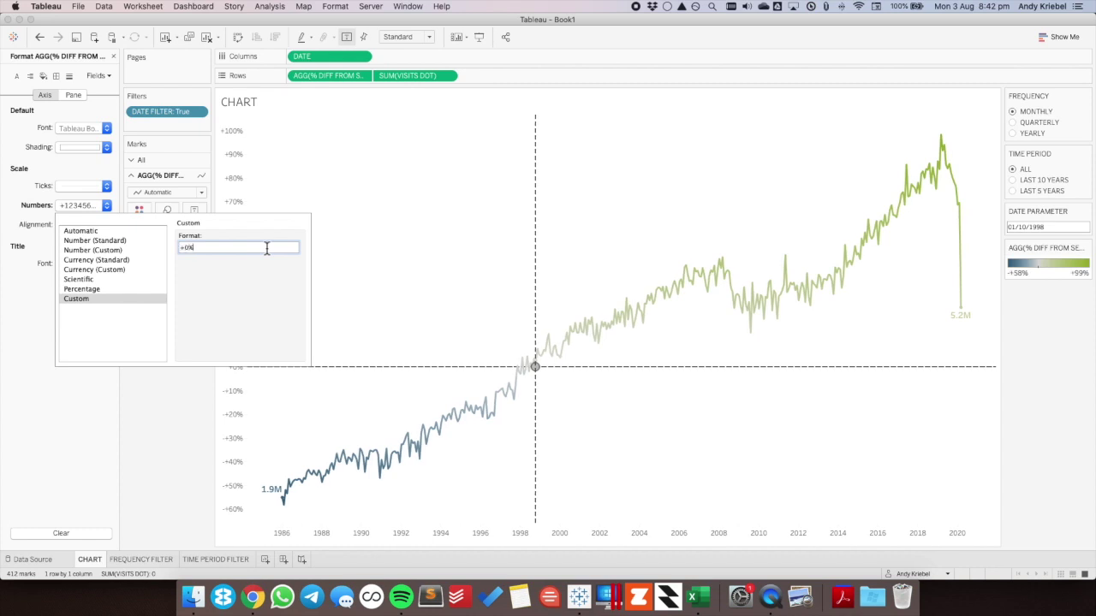
{"action": "type", "text": "-0%"}
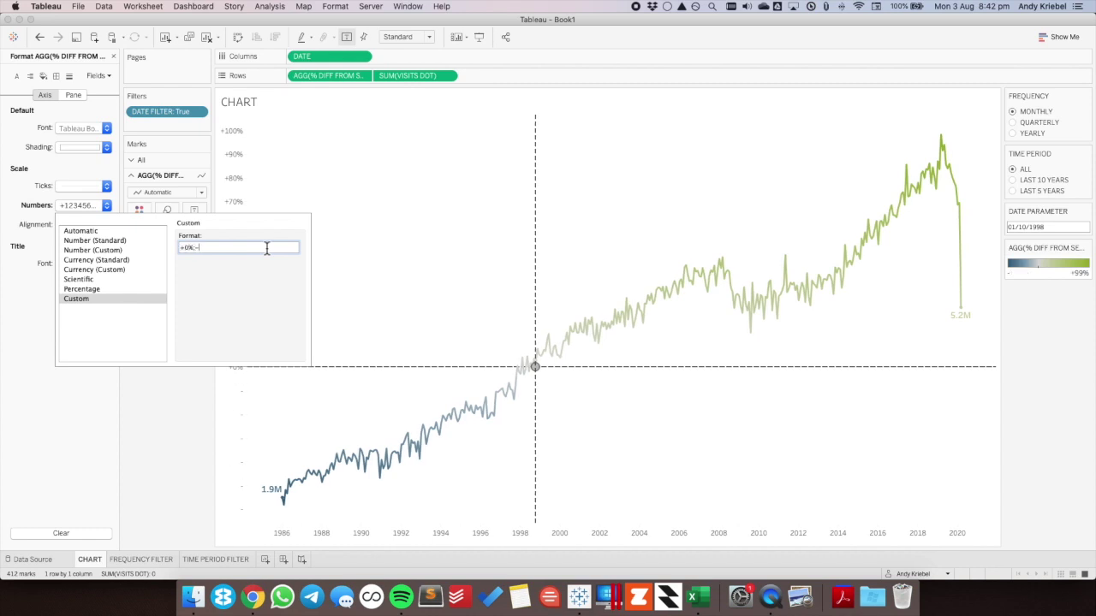
{"action": "left_click", "coordinate": [400, 282]}
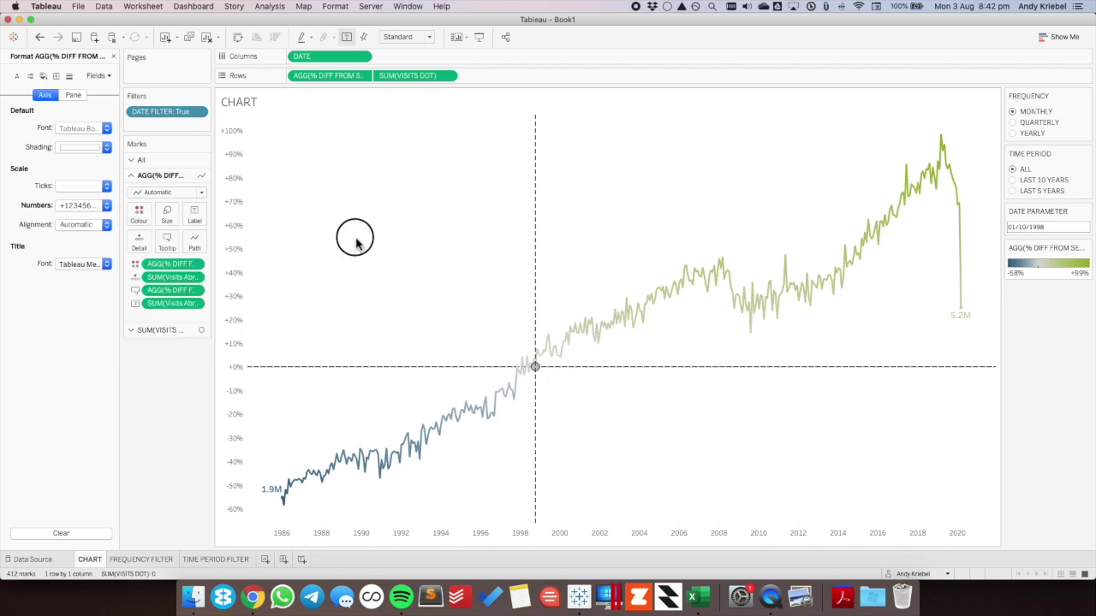
{"action": "left_click", "coordinate": [113, 56]}
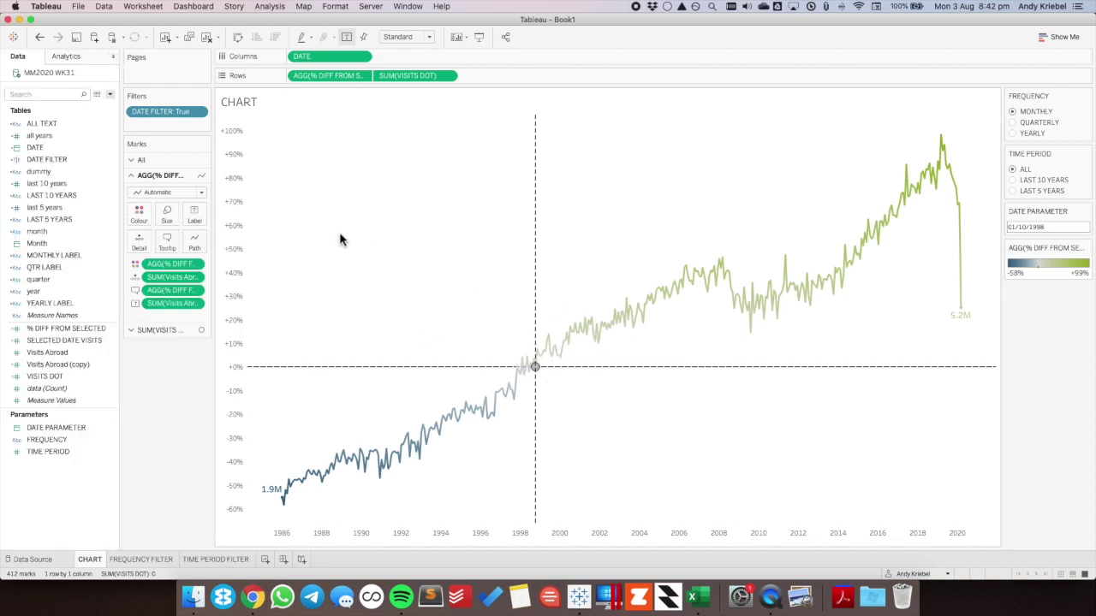
Create a new dashboard with a fixed custom size of 900 x 600 px.
{"action": "left_click", "coordinate": [283, 559]}
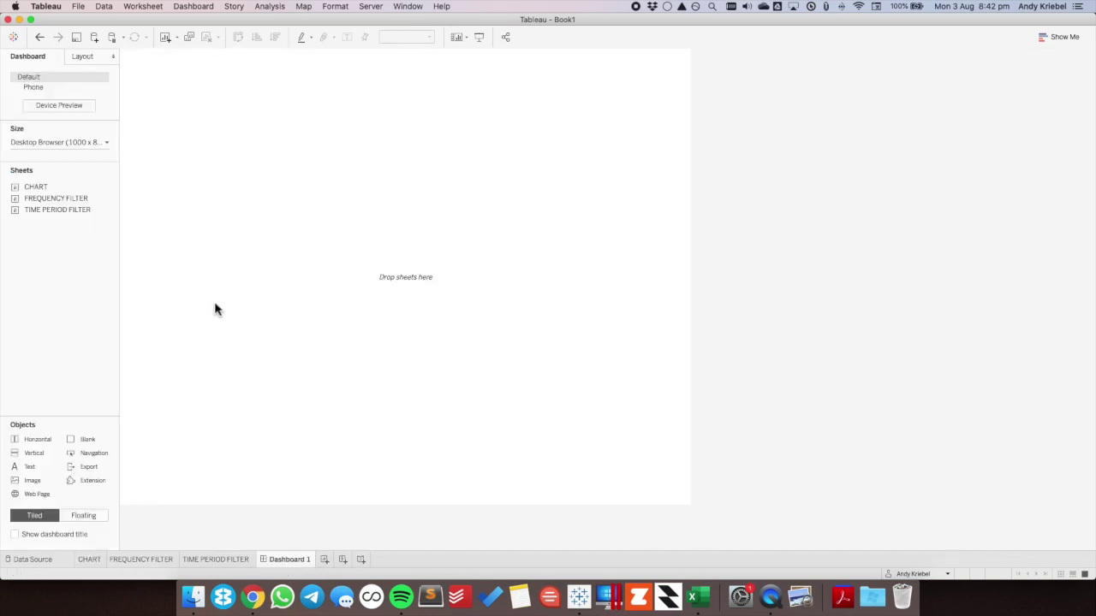
{"action": "left_click", "coordinate": [103, 87]}
{"action": "left_click", "coordinate": [108, 121]}
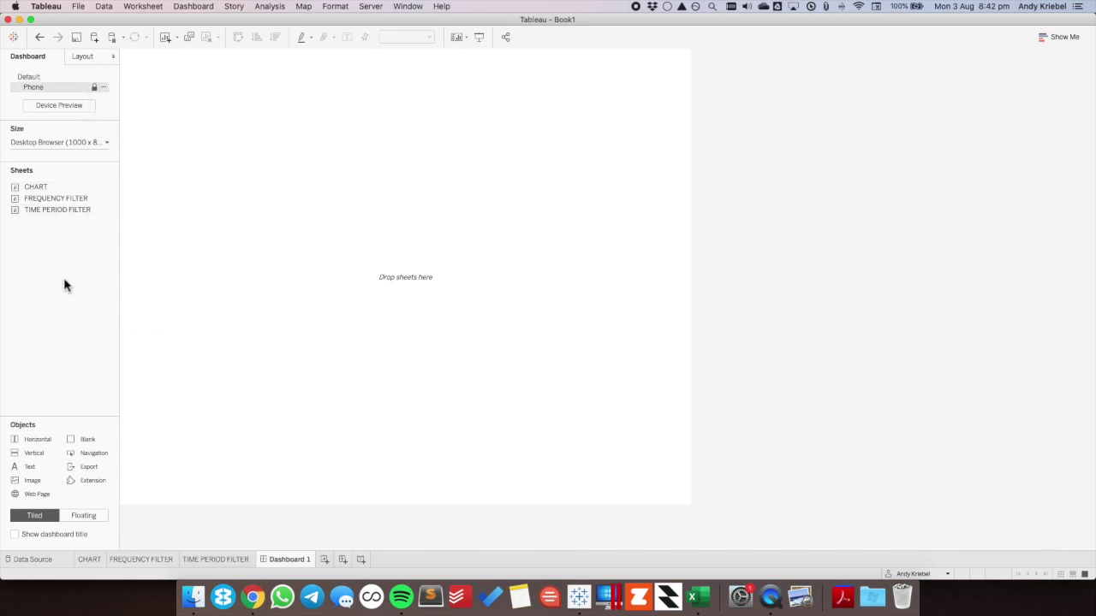
{"action": "left_click", "coordinate": [74, 145]}
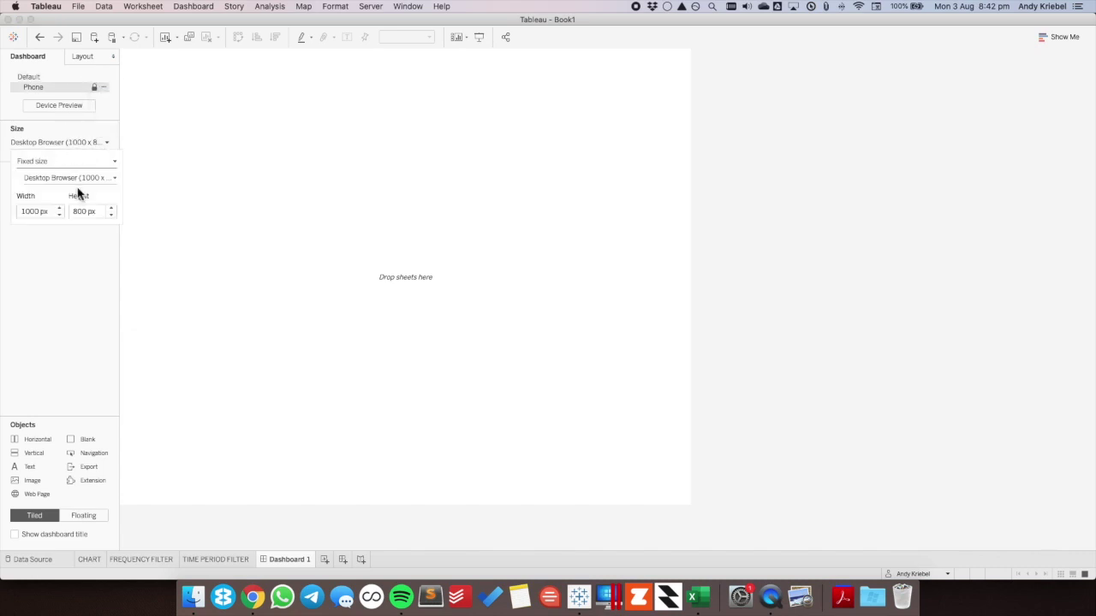
{"action": "left_click", "coordinate": [59, 214]}
{"action": "left_click", "coordinate": [112, 215]}
{"action": "left_click", "coordinate": [111, 215]}
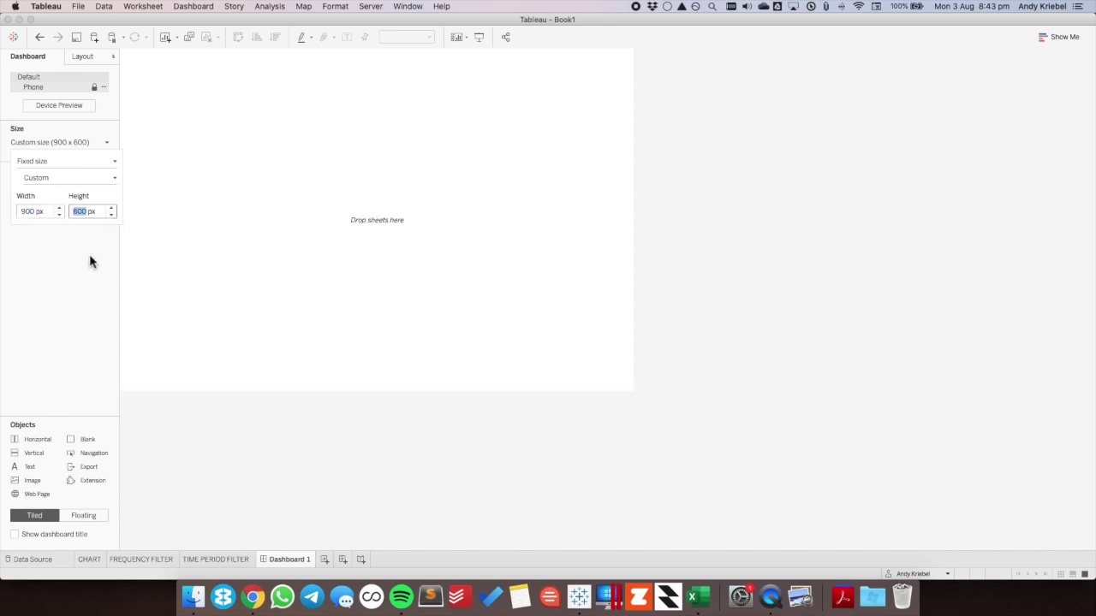
{"action": "left_click", "coordinate": [71, 283]}
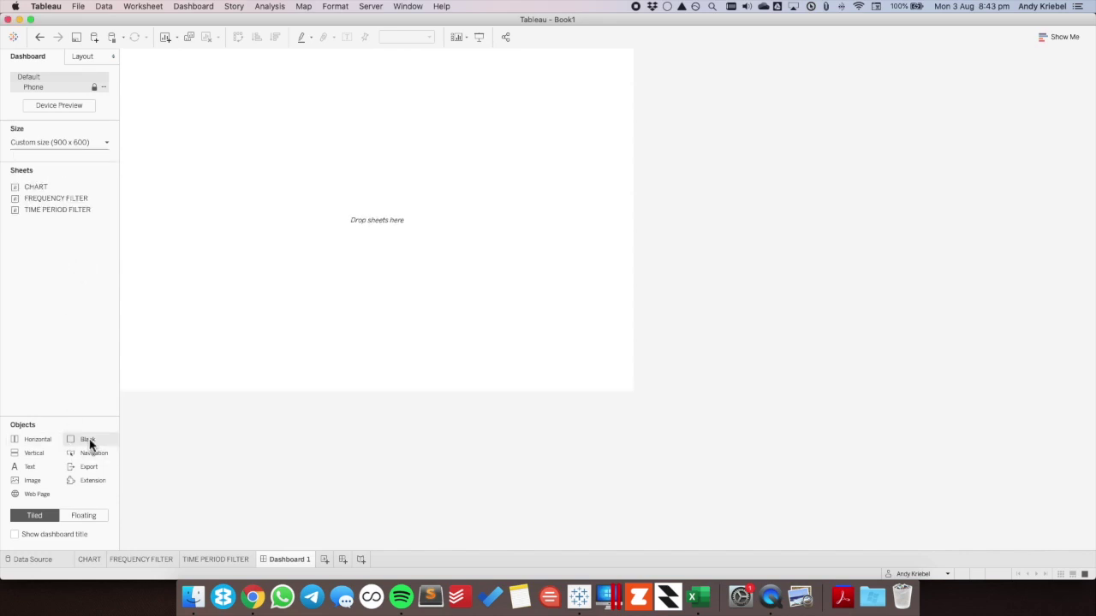
Add a floating vertical container at position 0, 0 with width 900 and height 600 so it fills the dashboard.
{"action": "left_click", "coordinate": [82, 516]}
{"action": "left_click_drag", "start_coordinate": [33, 453], "coordinate": [129, 59]}
{"action": "left_click", "coordinate": [83, 56]}
{"action": "double_click", "coordinate": [18, 153]}
{"action": "type", "text": "0"}
{"action": "key", "text": "Tab"}
{"action": "type", "text": "0"}
{"action": "key", "text": "Tab"}
{"action": "type", "text": "900"}
{"action": "key", "text": "Tab"}
{"action": "type", "text": "600"}
{"action": "key", "text": "Return"}
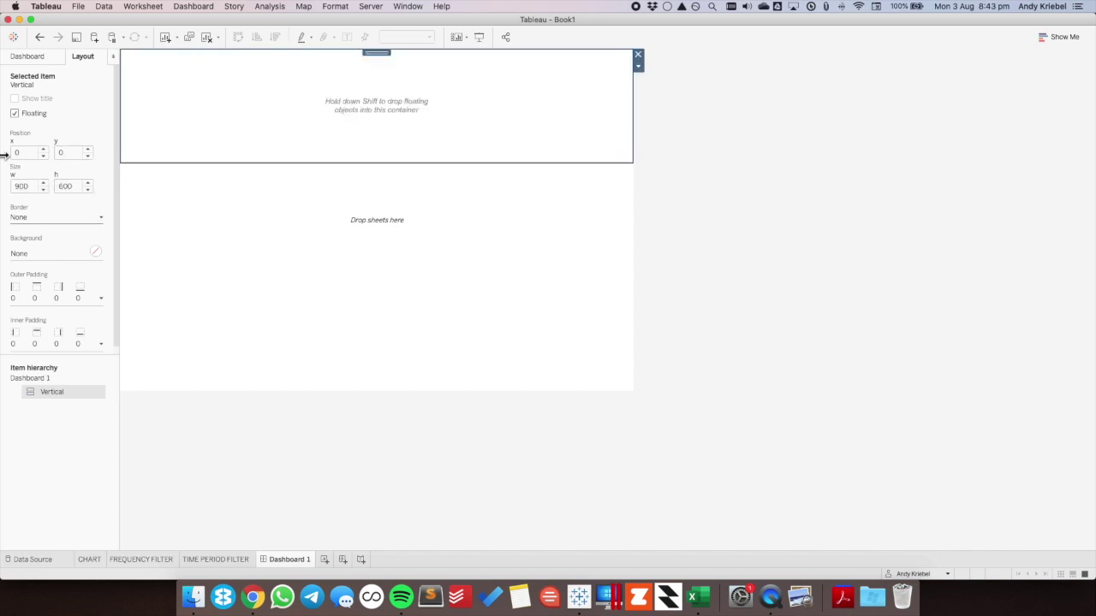
Try an outer padding of 20 on all sides of the floating vertical container.
{"action": "left_click", "coordinate": [39, 58]}
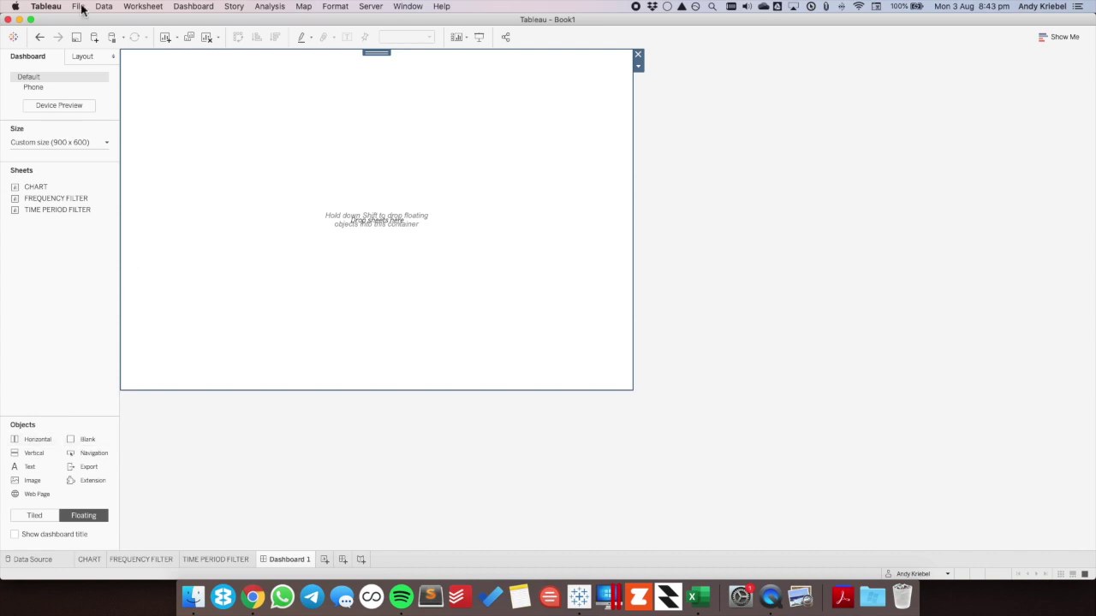
{"action": "left_click", "coordinate": [82, 54]}
{"action": "left_click", "coordinate": [53, 299]}
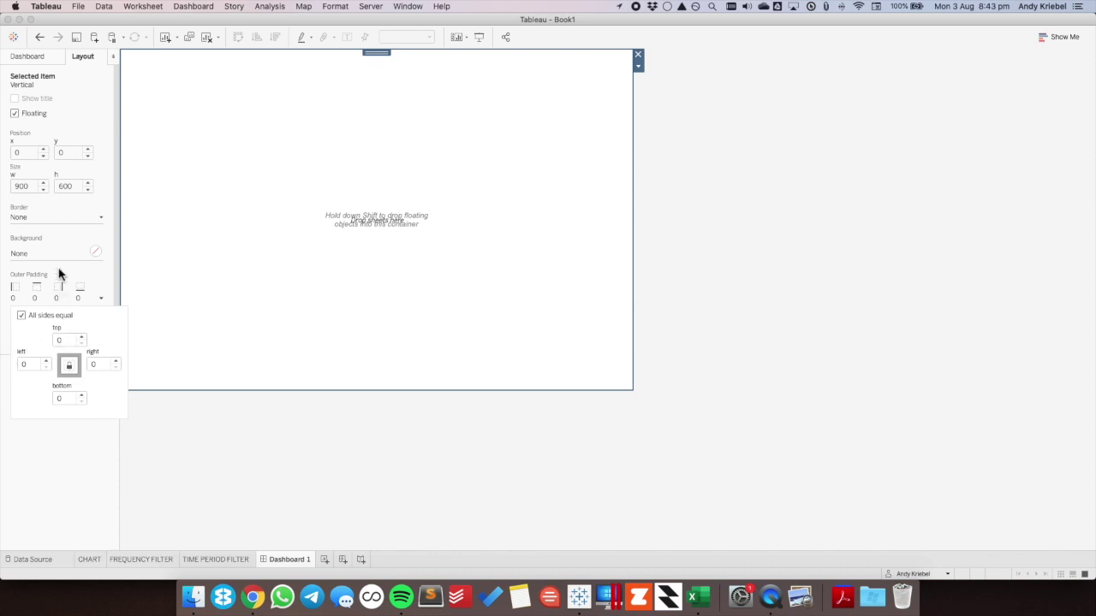
{"action": "type", "text": "20"}
{"action": "key", "text": "Return"}
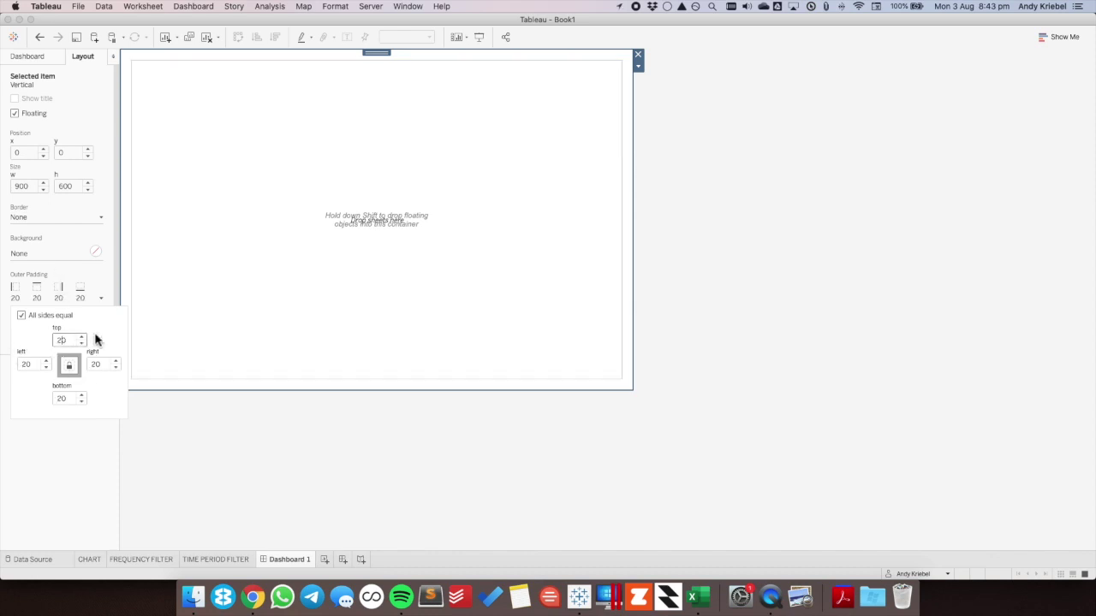
{"action": "left_click", "coordinate": [232, 464]}
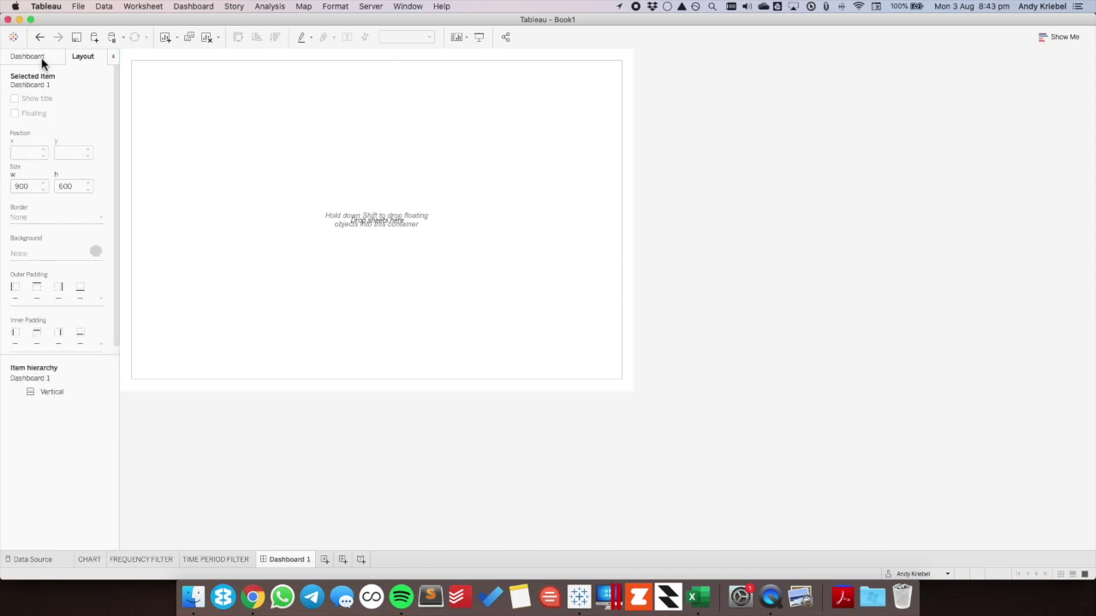
Undo the vertical container's outer padding and adjust its inner padding equally on all sides instead.
{"action": "left_click", "coordinate": [168, 111]}
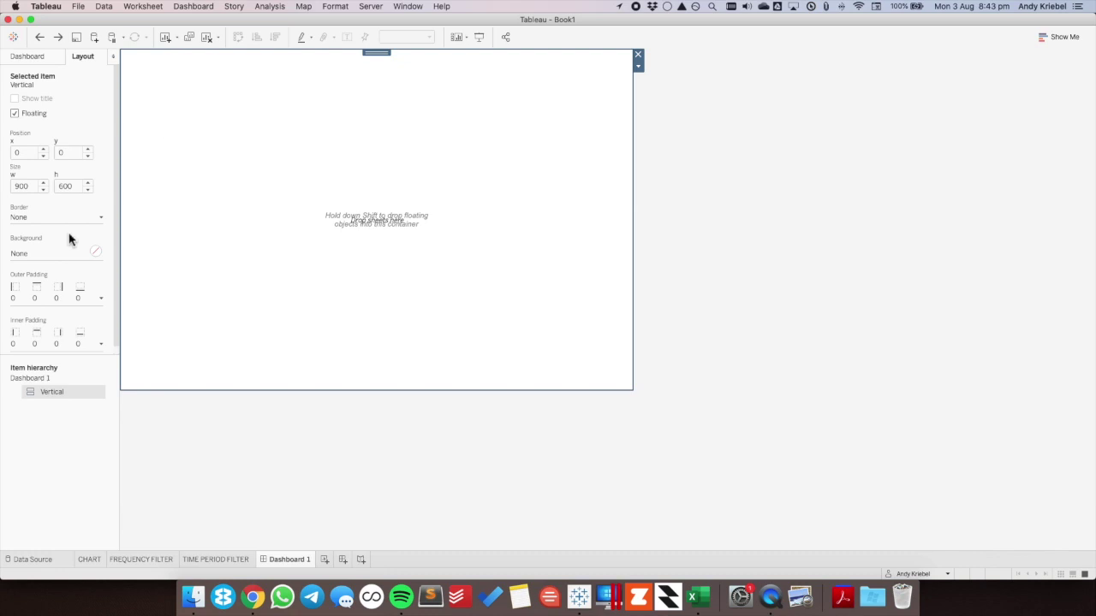
{"action": "left_click", "coordinate": [34, 342]}
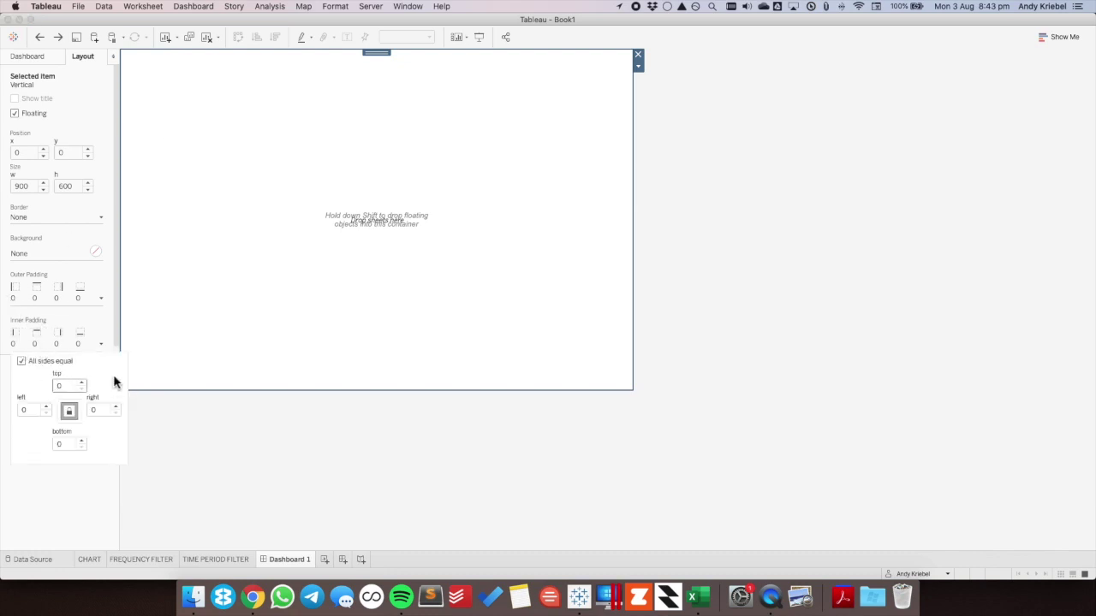
{"action": "left_click", "coordinate": [191, 399]}
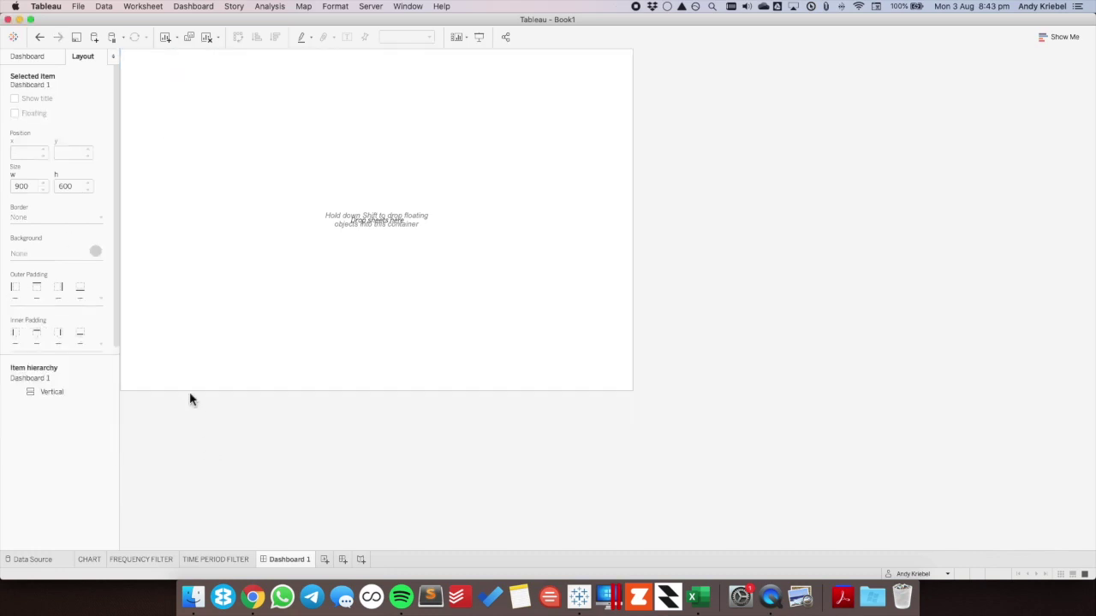
Place a blank object inside the vertical container and add a text object above it.
{"action": "left_click", "coordinate": [38, 64]}
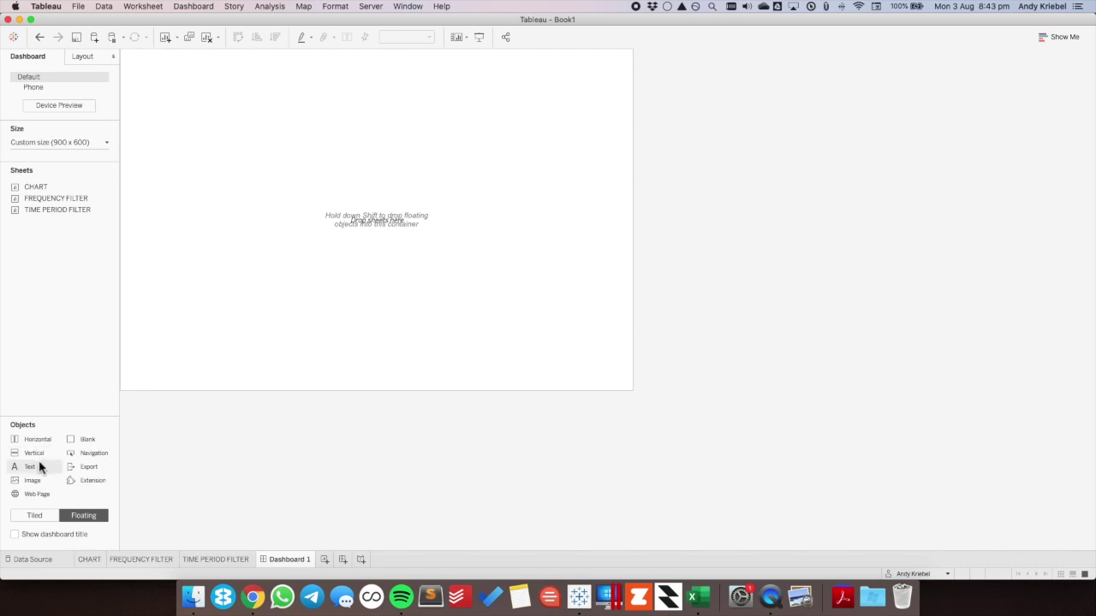
{"action": "left_click_drag", "start_coordinate": [88, 446], "coordinate": [250, 286]}
{"action": "left_click_drag", "start_coordinate": [37, 470], "coordinate": [350, 128]}
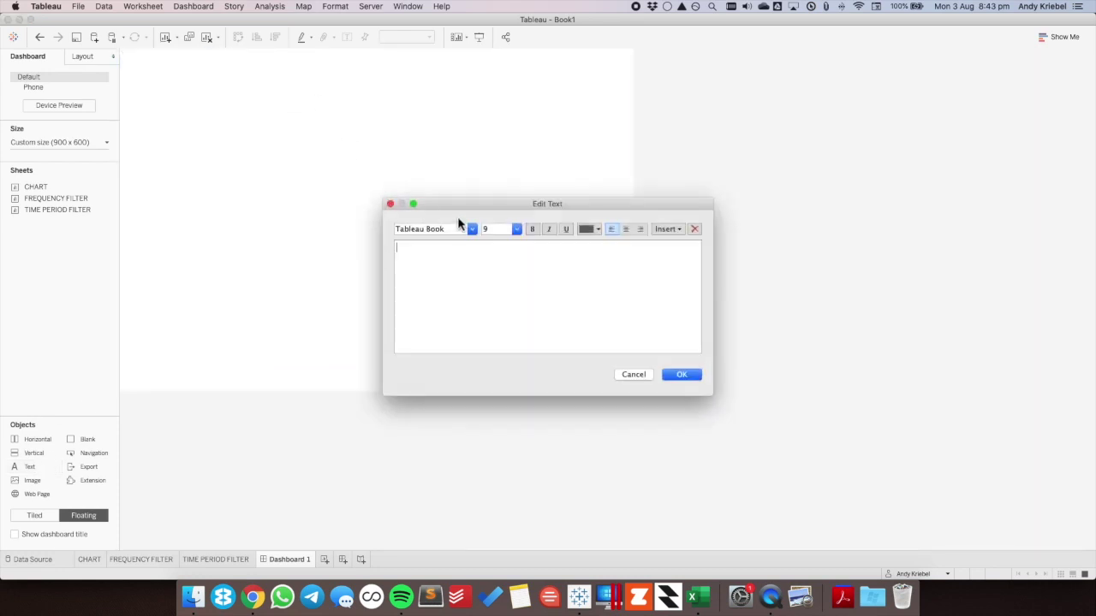
Enter the placeholder text TITLE in the text object and format it at size 16 in black.
{"action": "key", "text": "super+a"}
{"action": "left_click", "coordinate": [517, 230]}
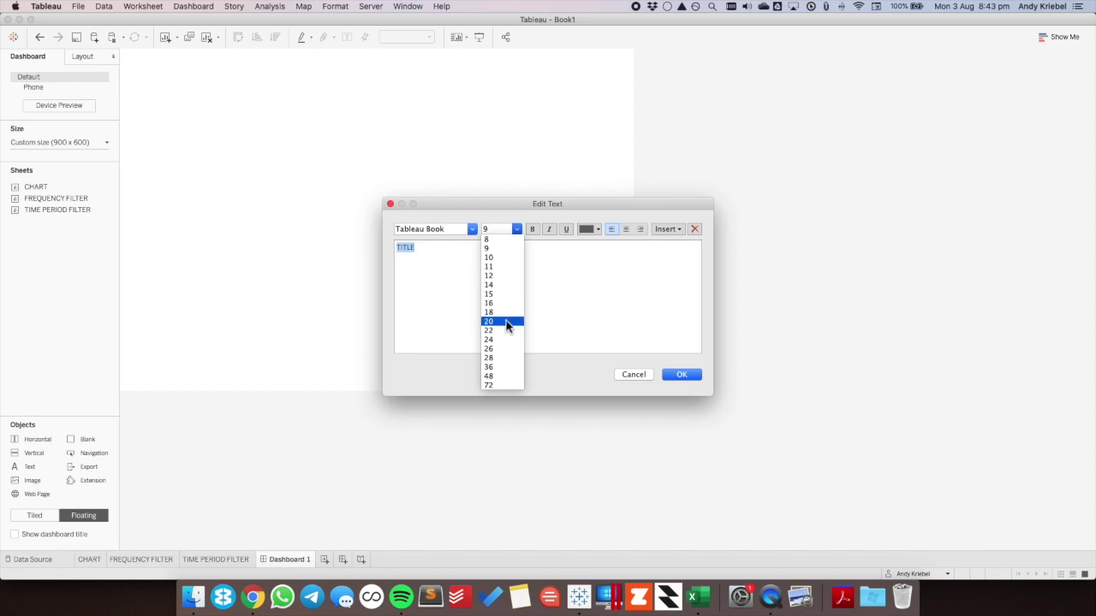
{"action": "left_click", "coordinate": [505, 314]}
{"action": "left_click", "coordinate": [517, 230]}
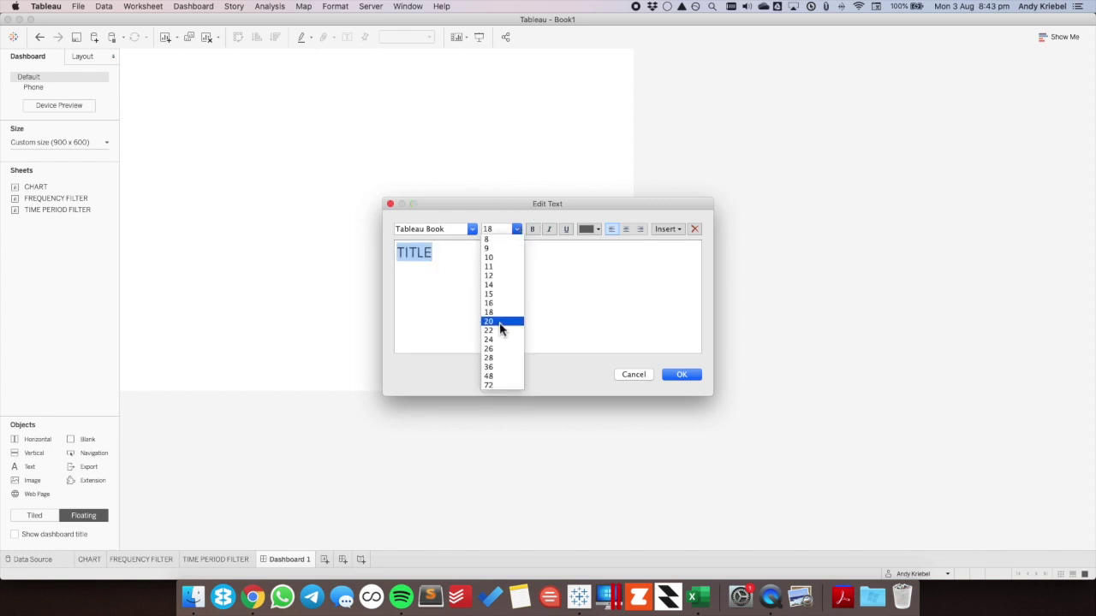
{"action": "left_click", "coordinate": [501, 303]}
{"action": "left_click", "coordinate": [589, 228]}
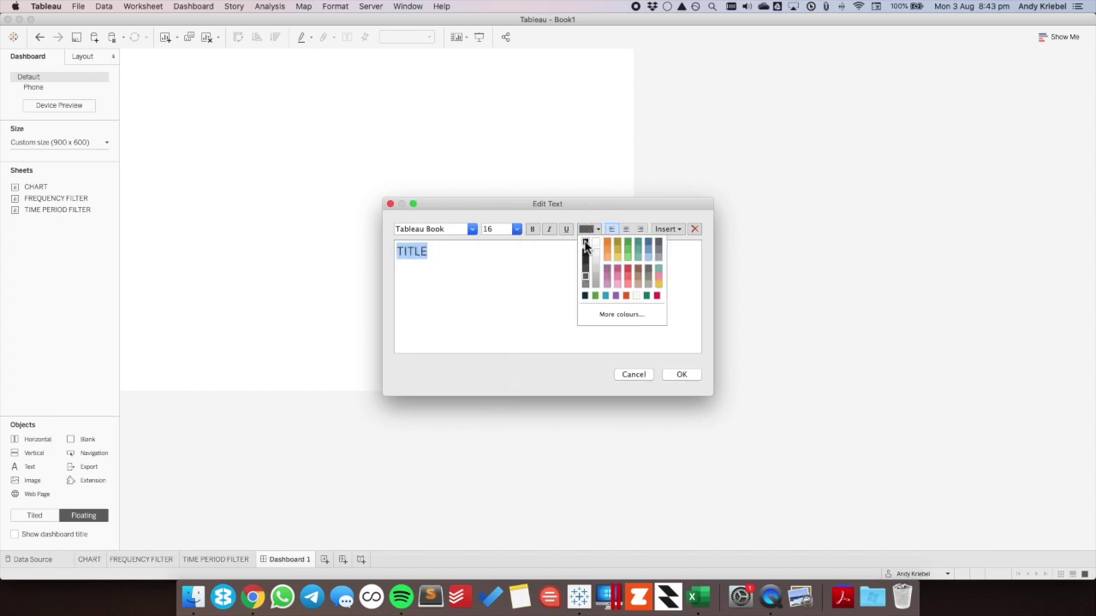
{"action": "left_click", "coordinate": [585, 252]}
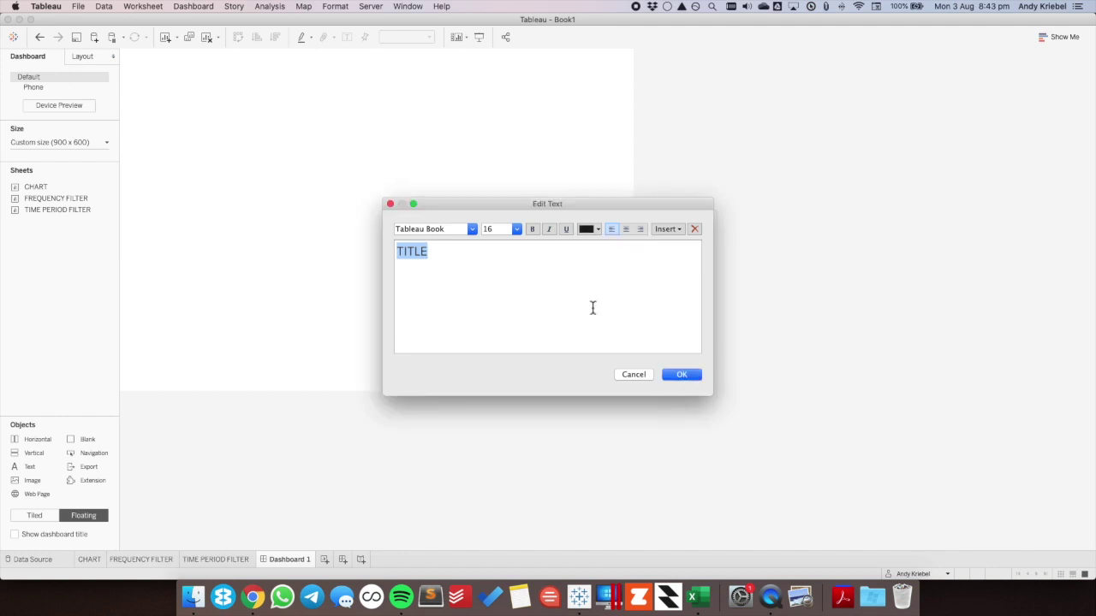
Set the font of the TITLE text to Tableau Light and apply the text to the dashboard.
{"action": "left_click", "coordinate": [474, 231]}
{"action": "left_click", "coordinate": [459, 279]}
{"action": "left_click", "coordinate": [473, 231]}
{"action": "scroll", "coordinate": [477, 291], "scroll_direction": "up", "scroll_amount": 3}
{"action": "left_click", "coordinate": [449, 261]}
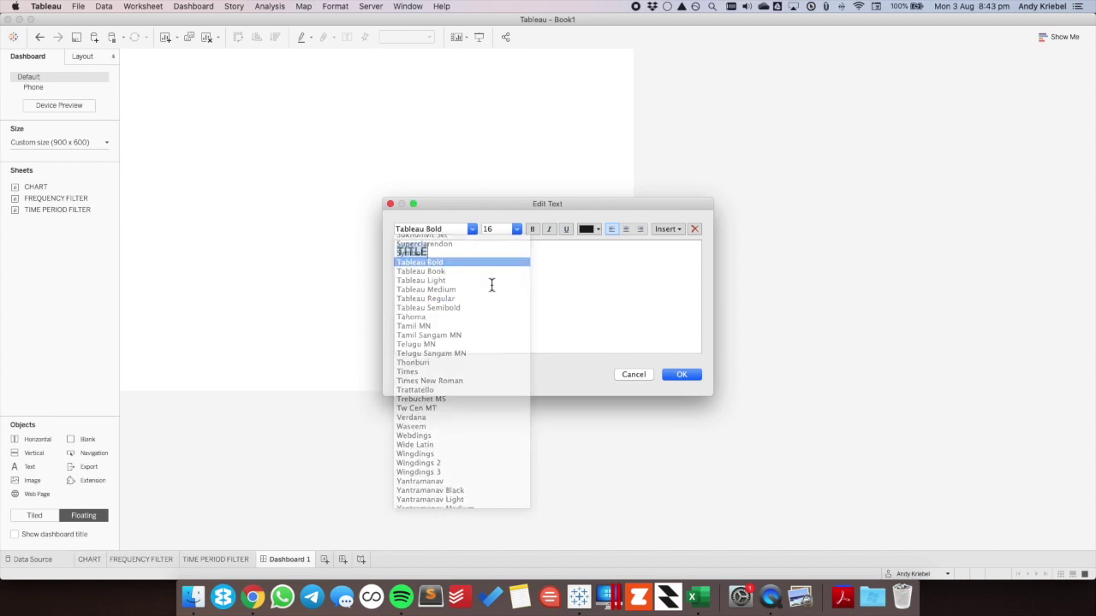
{"action": "left_click", "coordinate": [475, 230]}
{"action": "left_click", "coordinate": [452, 258]}
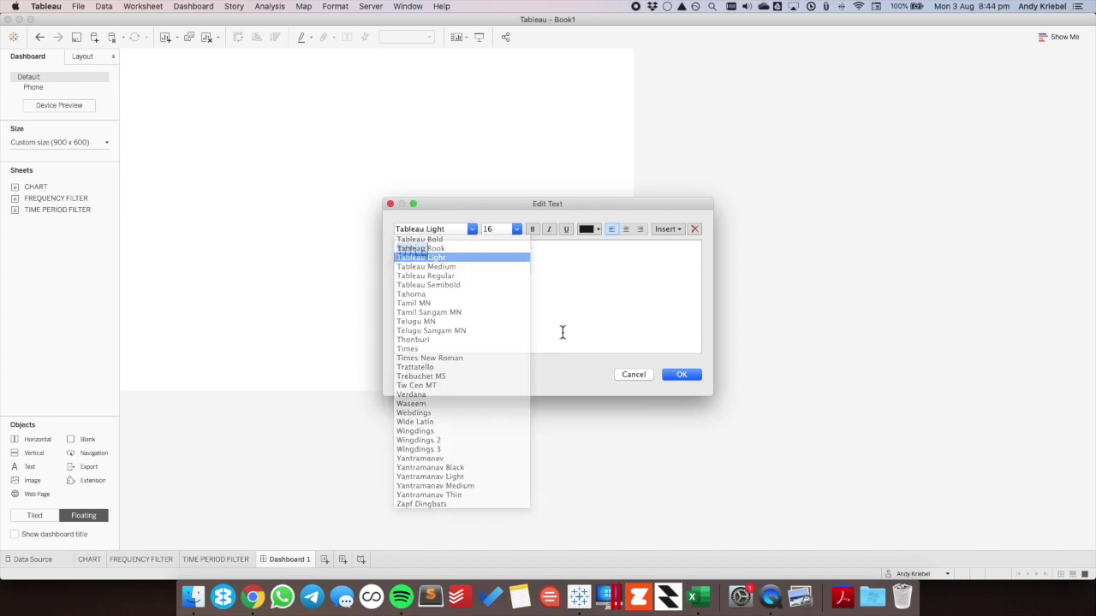
{"action": "left_click", "coordinate": [677, 375]}
{"action": "left_click", "coordinate": [197, 396]}
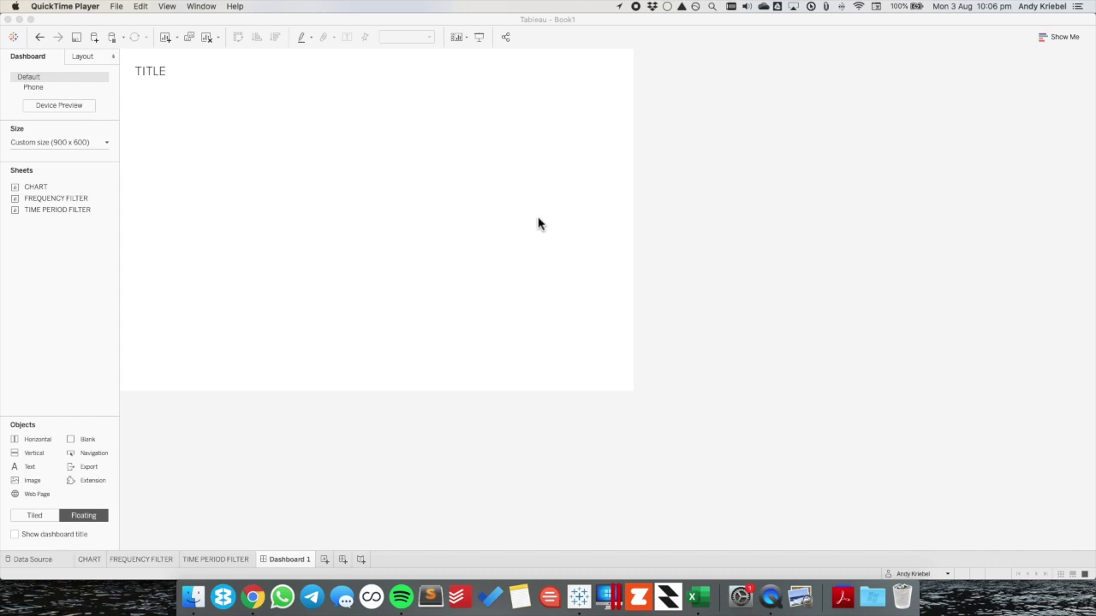
Start saving the workbook in the 2020 folder of Makeover Monday, using the existing Week 30 file name as the base.
{"action": "left_click", "coordinate": [676, 174]}
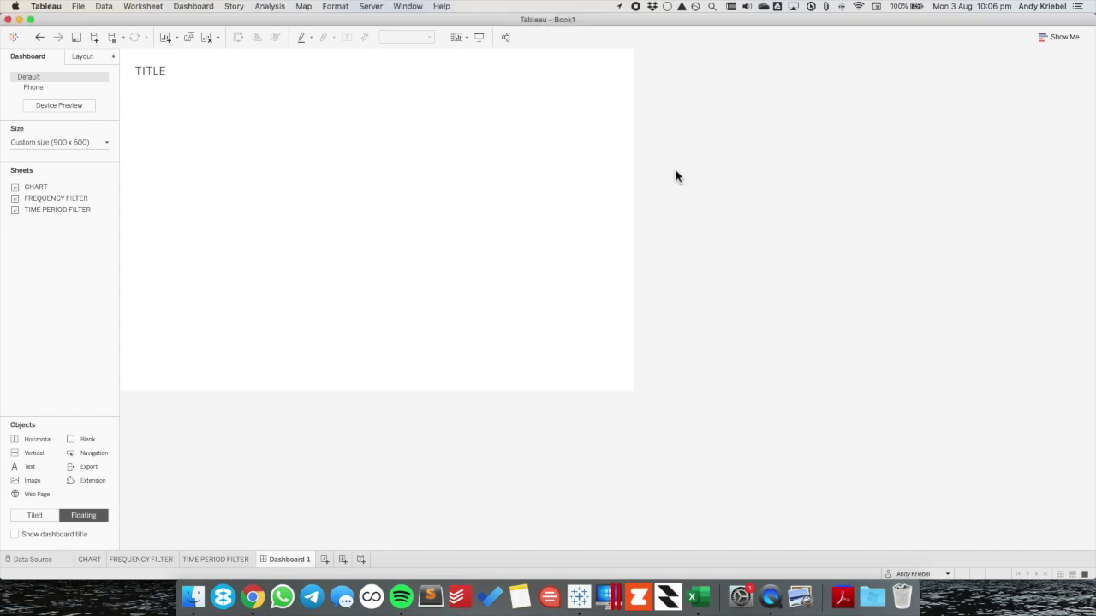
{"action": "left_click", "coordinate": [77, 38]}
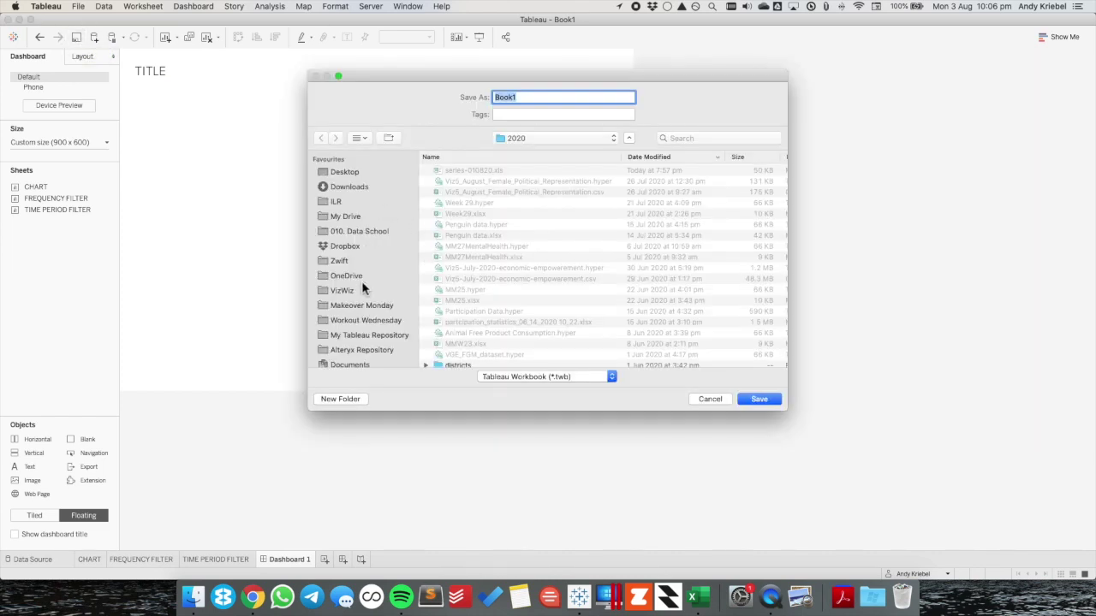
{"action": "left_click", "coordinate": [362, 306]}
{"action": "left_click", "coordinate": [440, 171]}
{"action": "double_click", "coordinate": [475, 174]}
{"action": "key", "text": "super+v"}
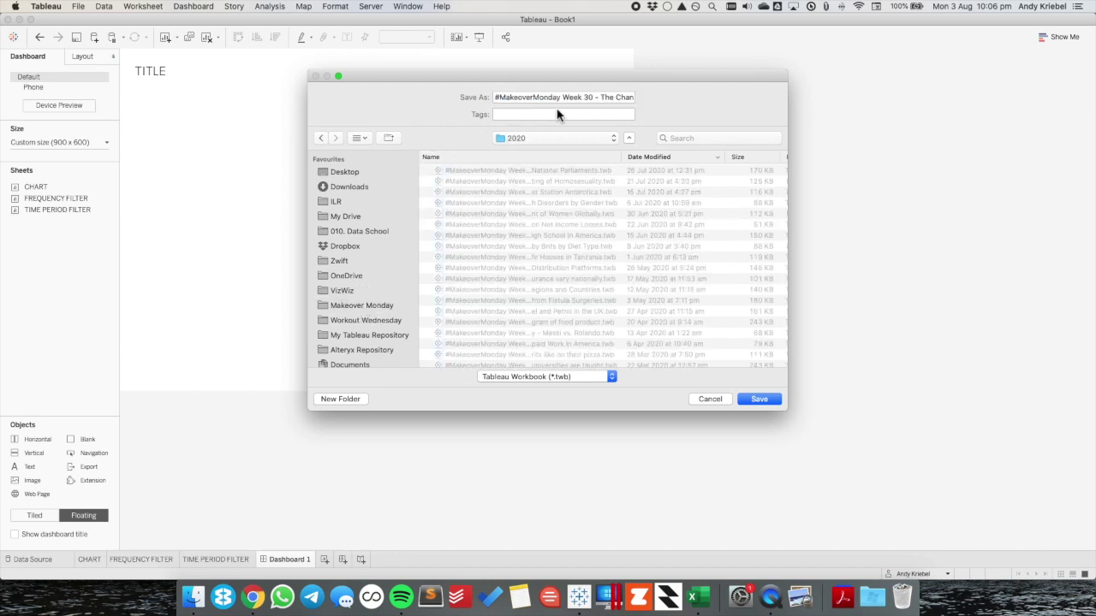
Name the workbook "#MakeoverMonday Week 31 - UK Visits Abroad", checking the dataset title in Chrome, and save it.
{"action": "left_click_drag", "start_coordinate": [584, 97], "coordinate": [677, 105]}
{"action": "type", "text": "31 -"}
{"action": "key", "text": "super+Tab"}
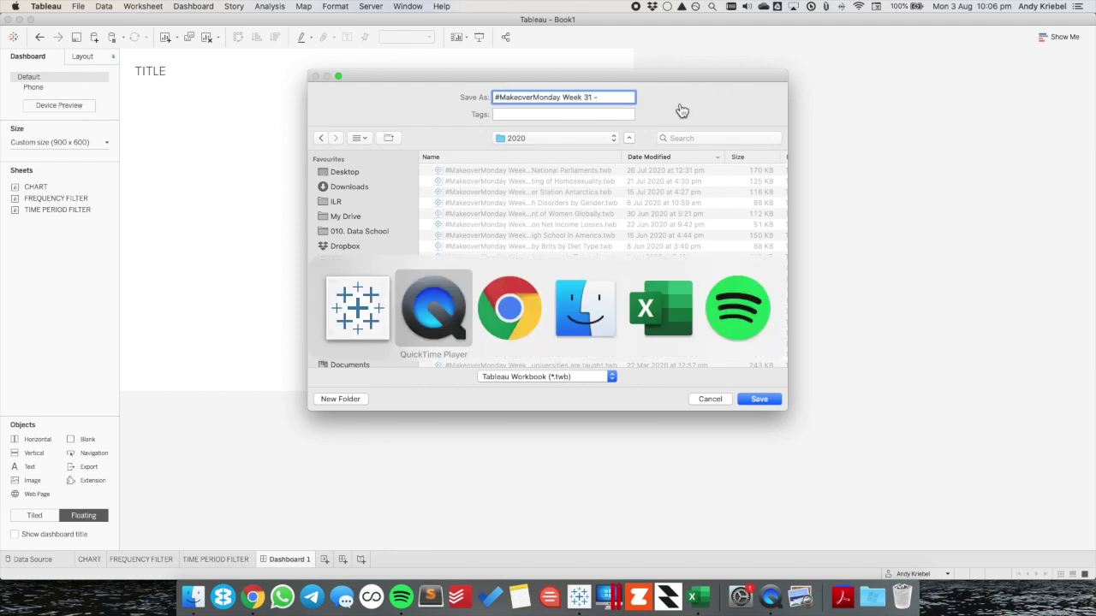
{"action": "key", "text": "super+Tab"}
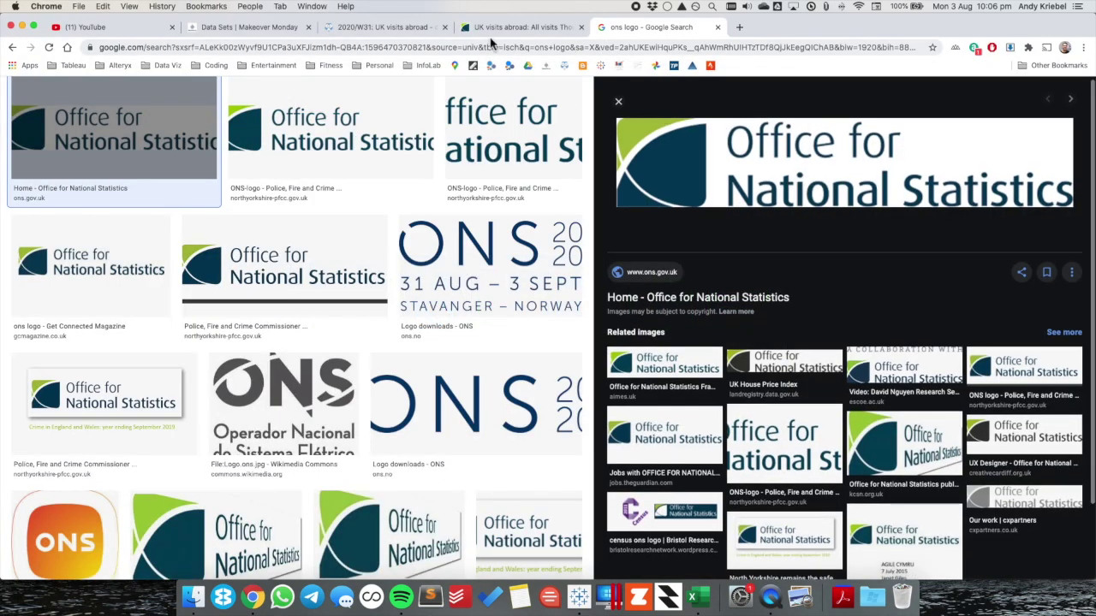
{"action": "key", "text": "super+Tab"}
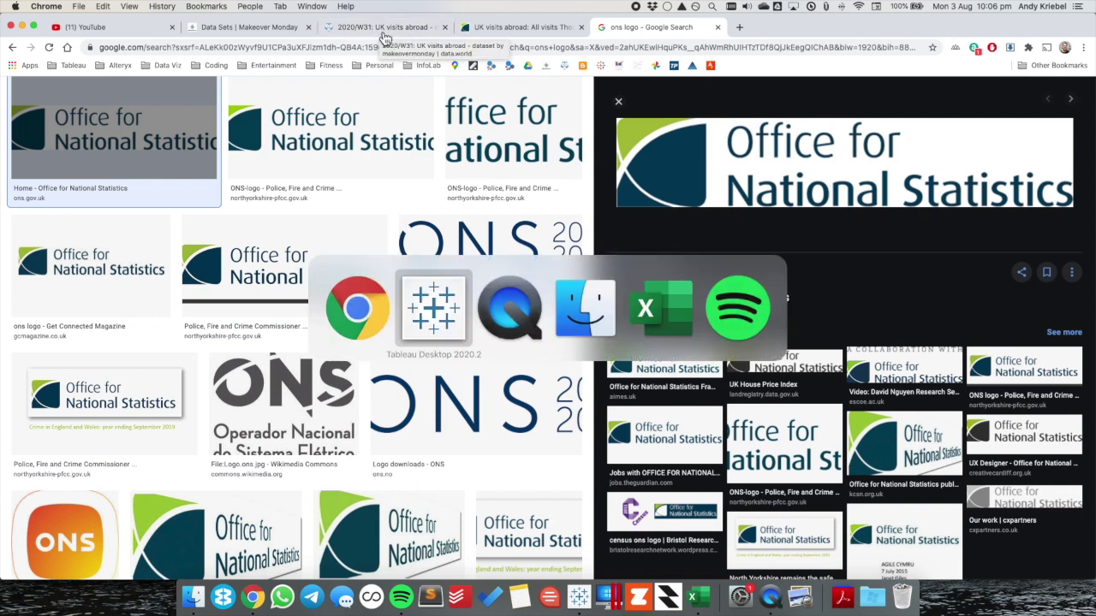
{"action": "type", "text": "UK"}
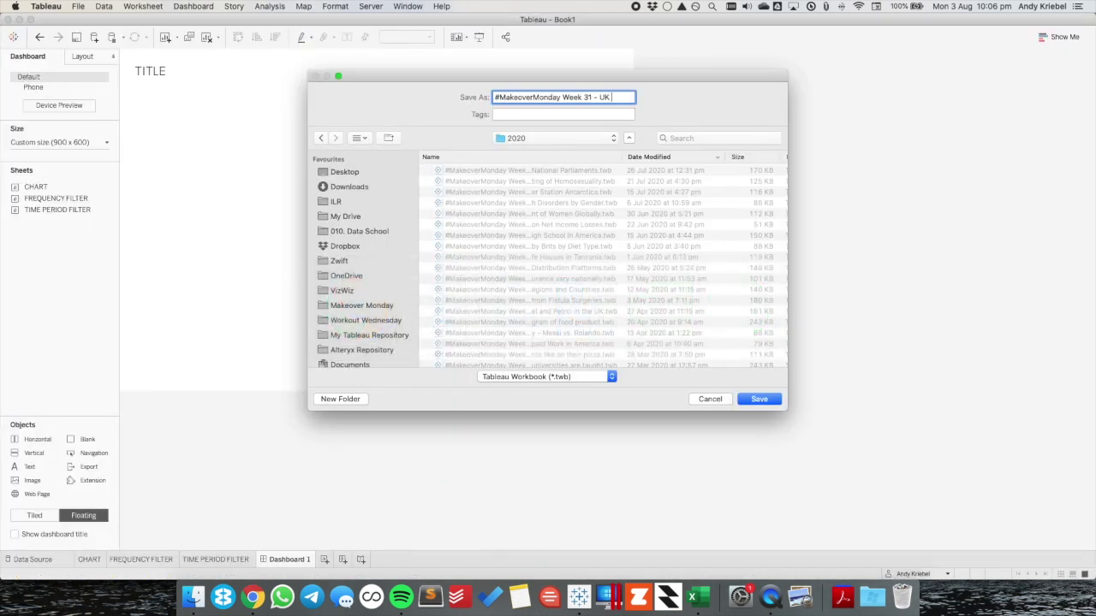
{"action": "type", "text": " Visits Abroad"}
{"action": "left_click", "coordinate": [759, 398]}
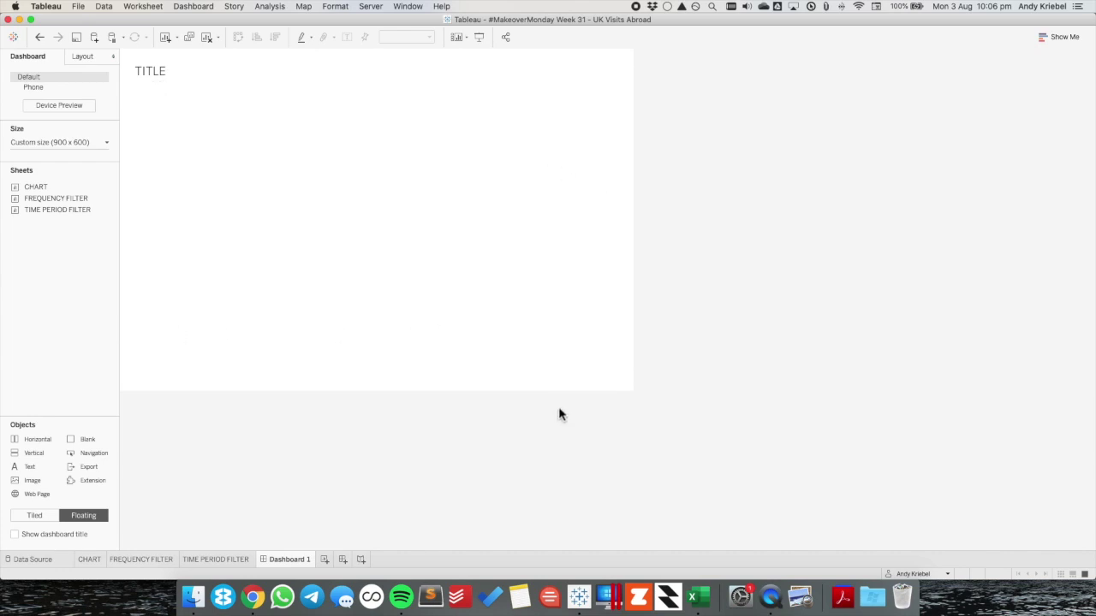
Place a horizontal container directly below the TITLE text and shrink its height to a thin row.
{"action": "double_click", "coordinate": [45, 185]}
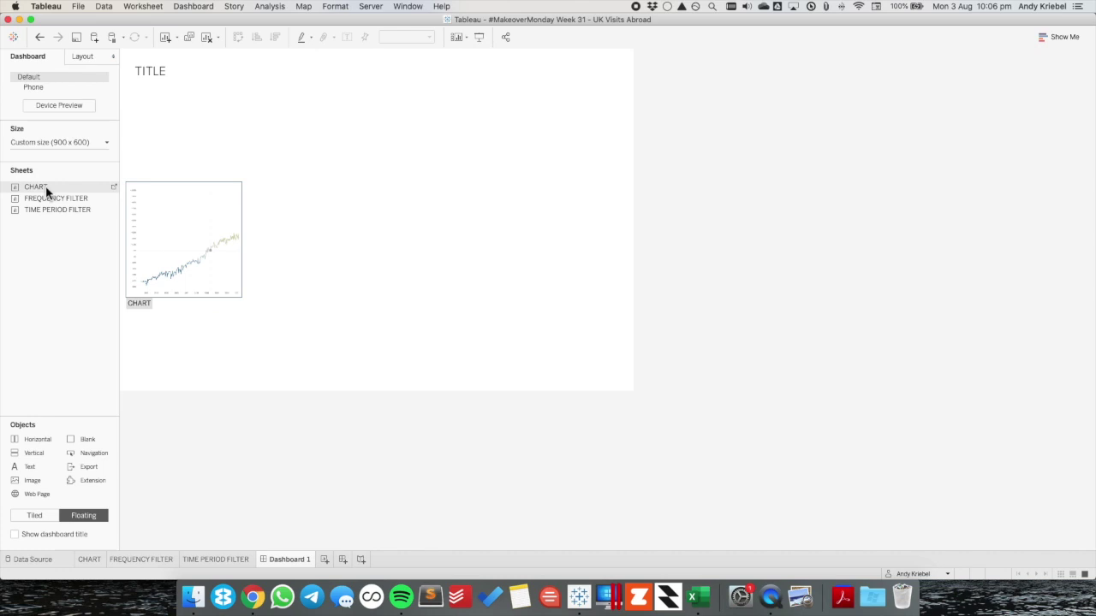
{"action": "key", "text": "super+z"}
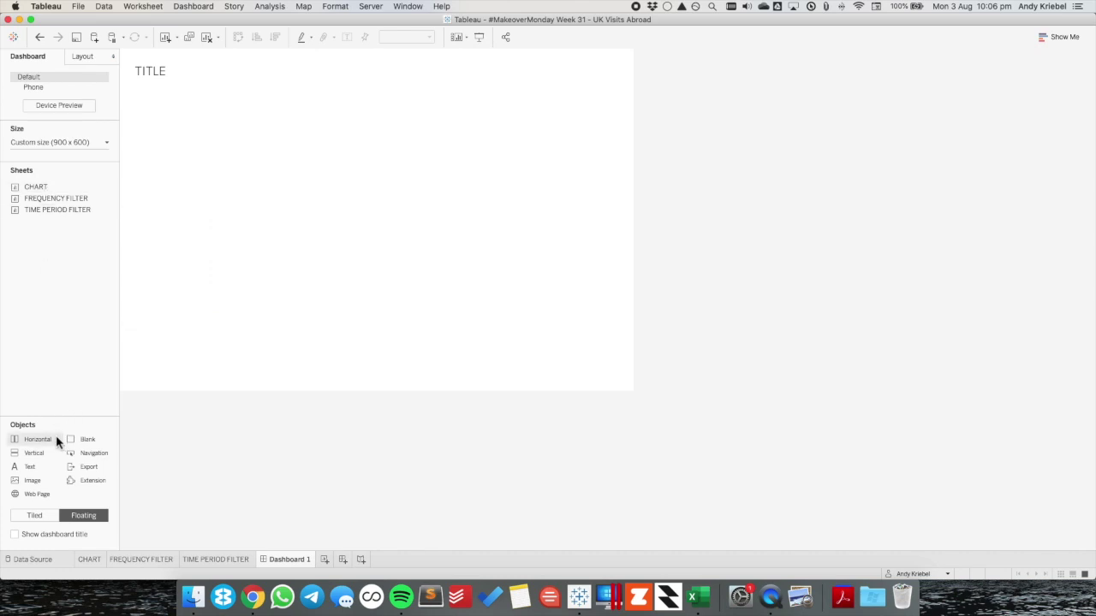
{"action": "left_click_drag", "start_coordinate": [47, 440], "coordinate": [267, 160]}
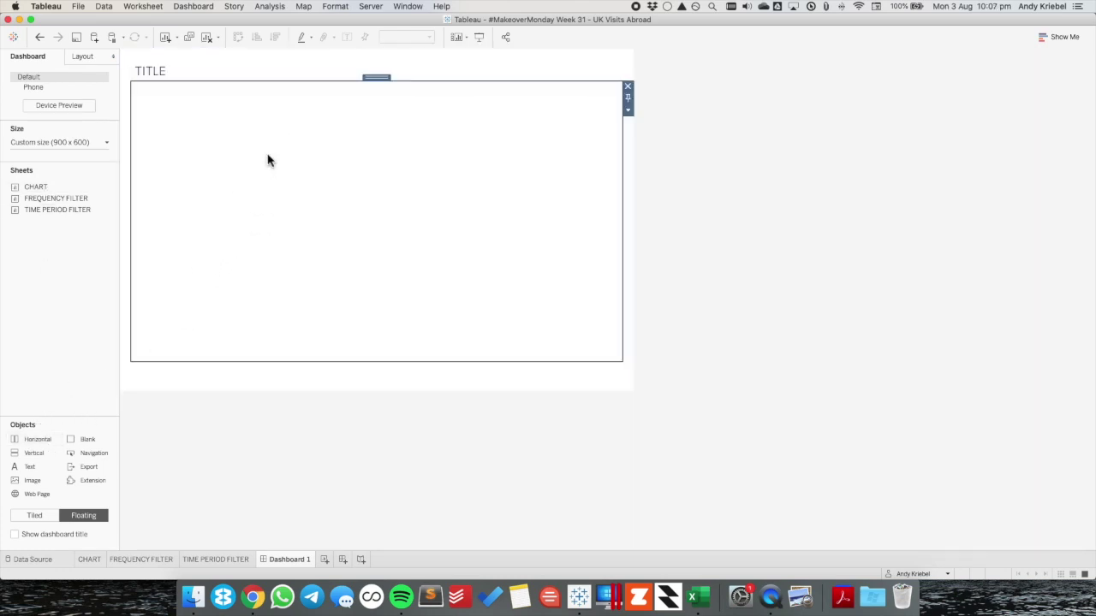
{"action": "left_click", "coordinate": [286, 375]}
{"action": "left_click_drag", "start_coordinate": [376, 359], "coordinate": [350, 289]}
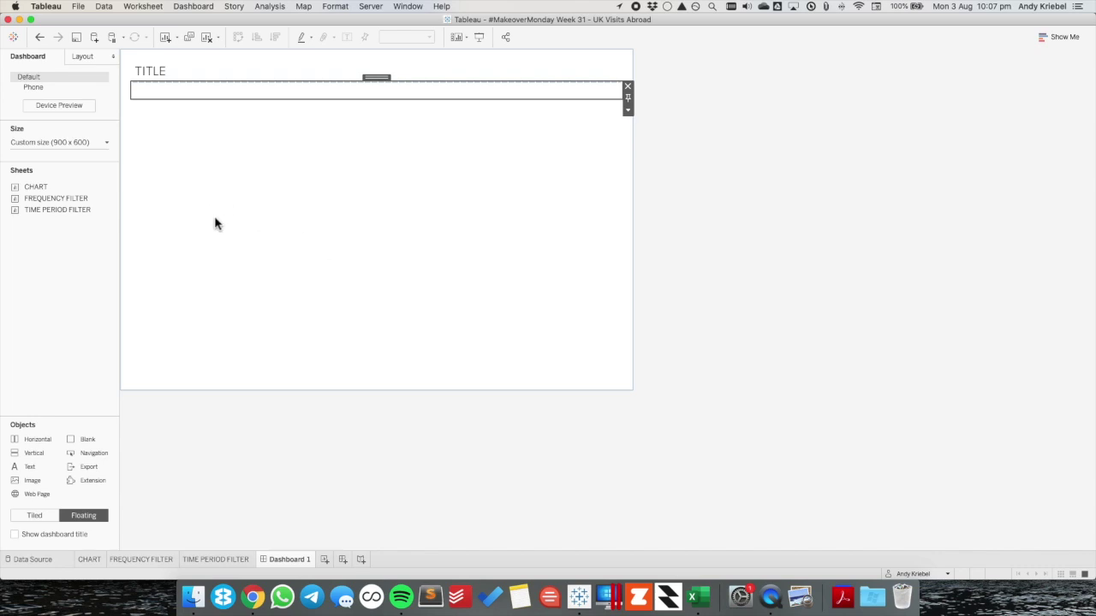
Add a second horizontal container at the right end of the thin horizontal container below TITLE.
{"action": "left_click_drag", "start_coordinate": [38, 439], "coordinate": [605, 101]}
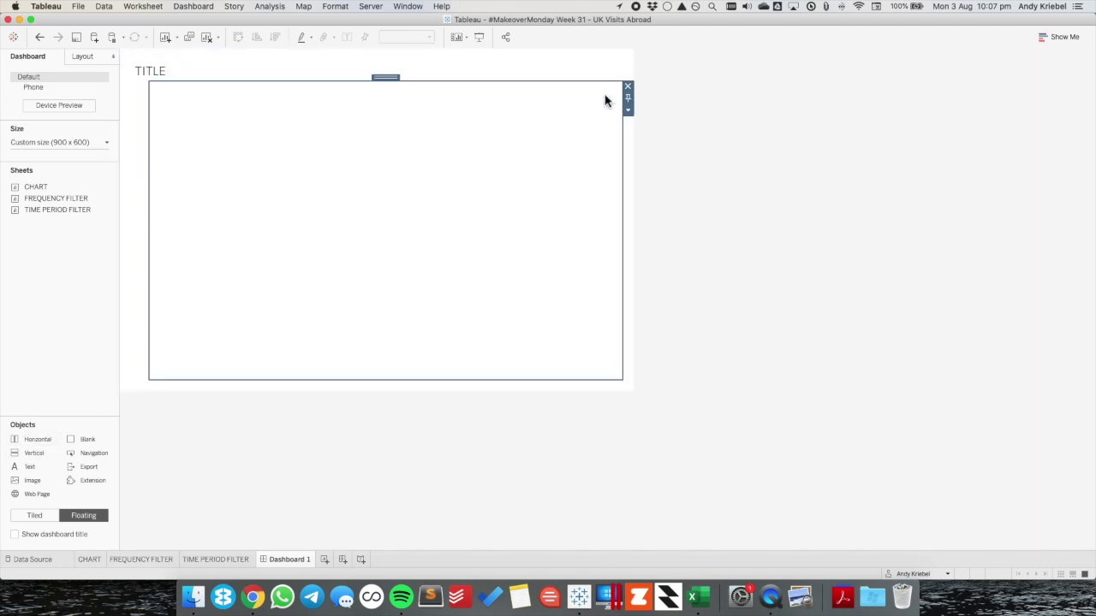
Add a blank object to the horizontal container and a text object to the narrow vertical container beside it.
{"action": "left_click_drag", "start_coordinate": [86, 439], "coordinate": [347, 291]}
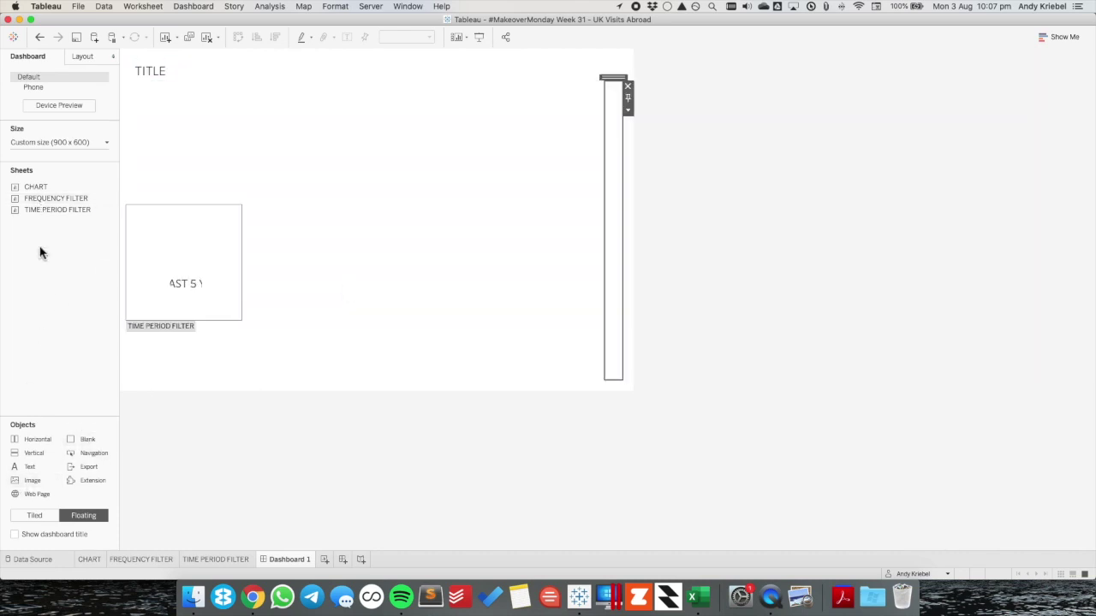
{"action": "left_click_drag", "start_coordinate": [32, 465], "coordinate": [616, 110]}
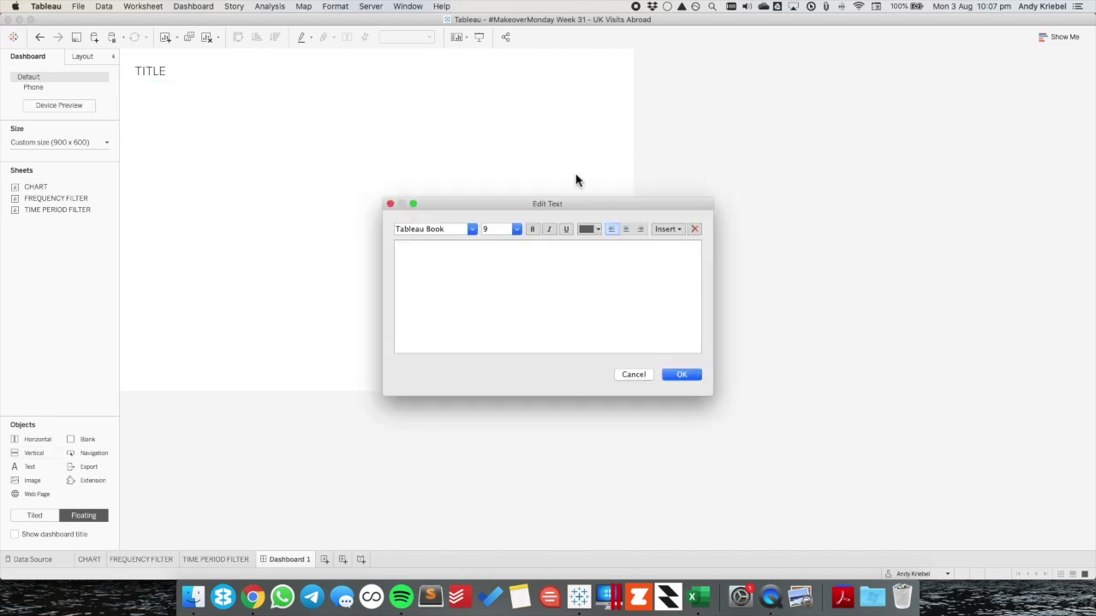
Enter FILTERS as the text object's content, centred, in black at font size 12.
{"action": "left_click", "coordinate": [624, 229]}
{"action": "type", "text": "FILTERS"}
{"action": "key", "text": "super+a"}
{"action": "left_click", "coordinate": [598, 229]}
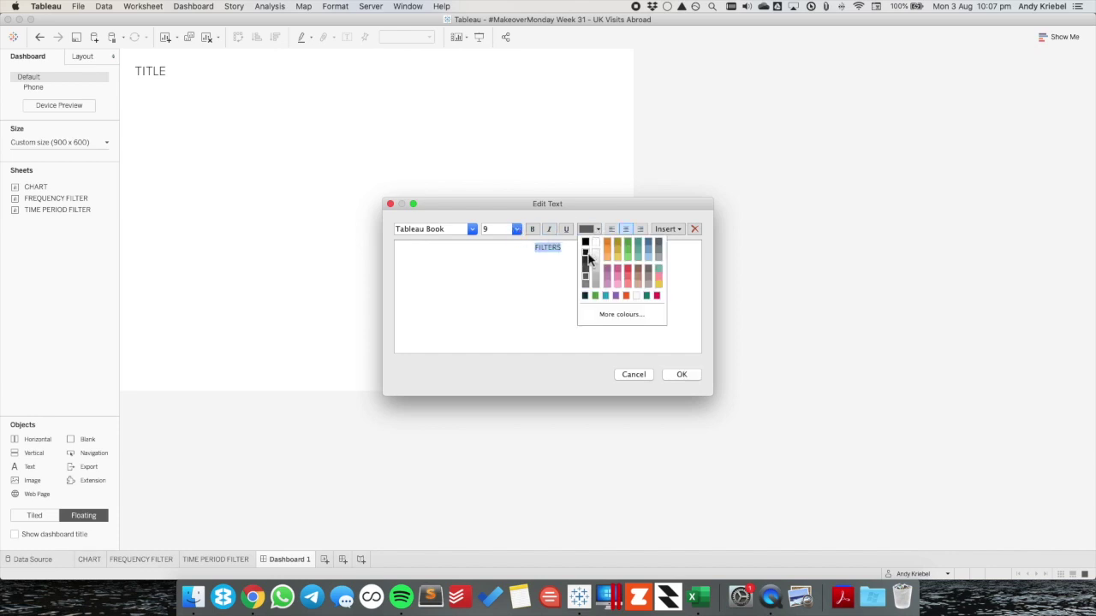
{"action": "left_click", "coordinate": [590, 256]}
{"action": "left_click", "coordinate": [517, 229]}
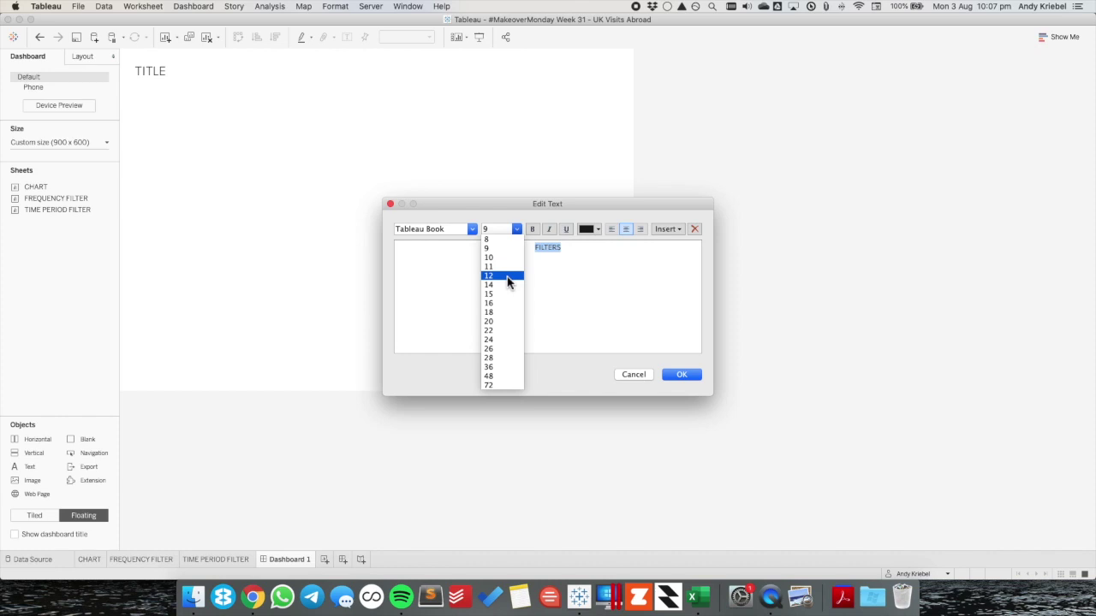
{"action": "left_click", "coordinate": [507, 275]}
{"action": "left_click", "coordinate": [685, 375]}
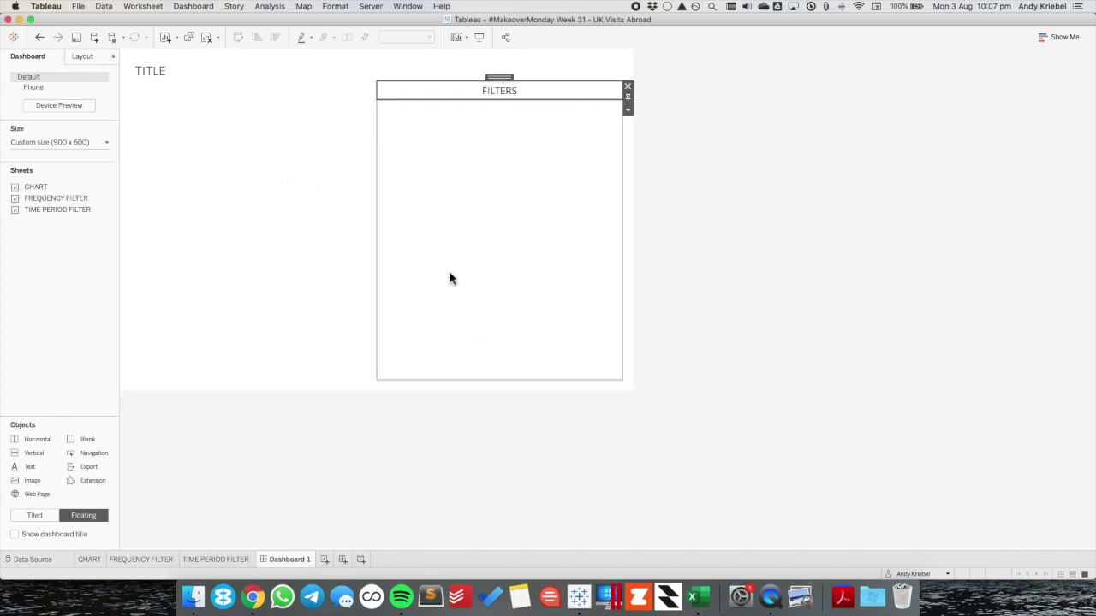
{"action": "left_click", "coordinate": [278, 206]}
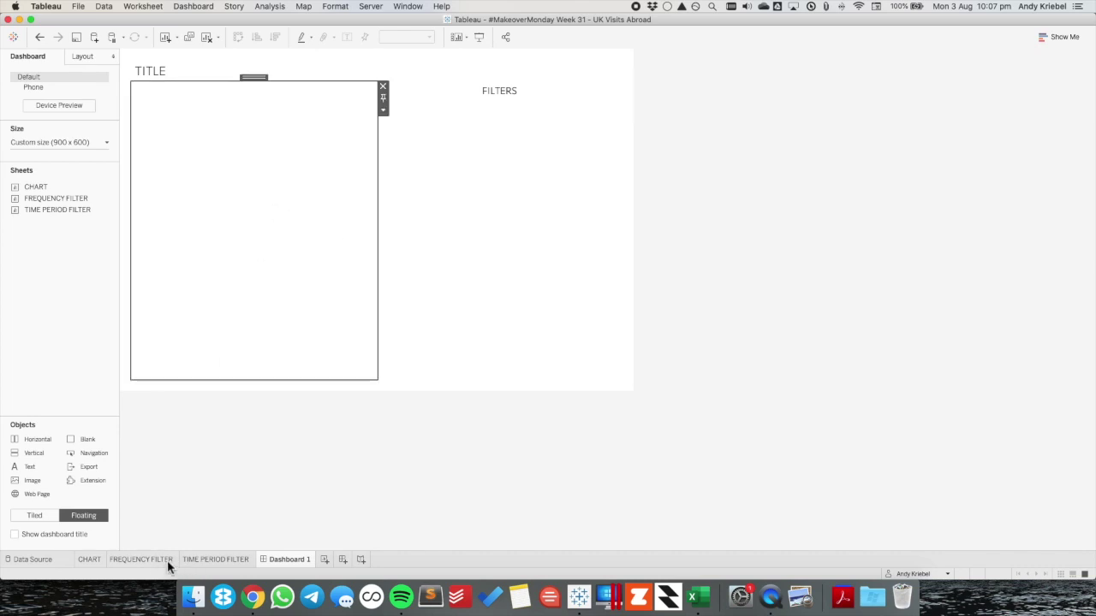
{"action": "left_click", "coordinate": [120, 559]}
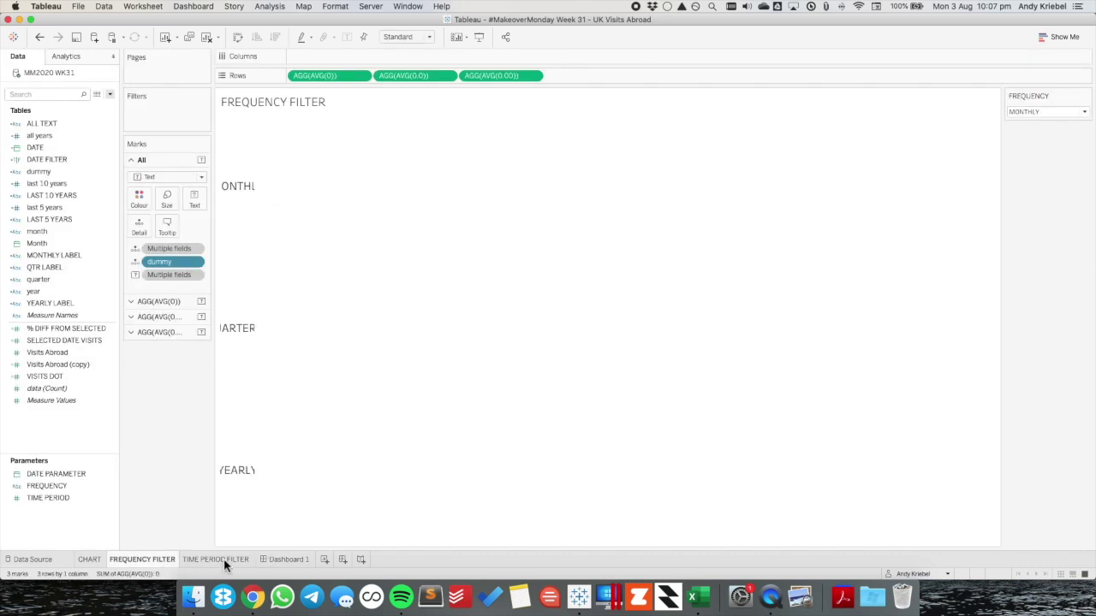
{"action": "left_click", "coordinate": [215, 559]}
{"action": "left_click", "coordinate": [281, 561]}
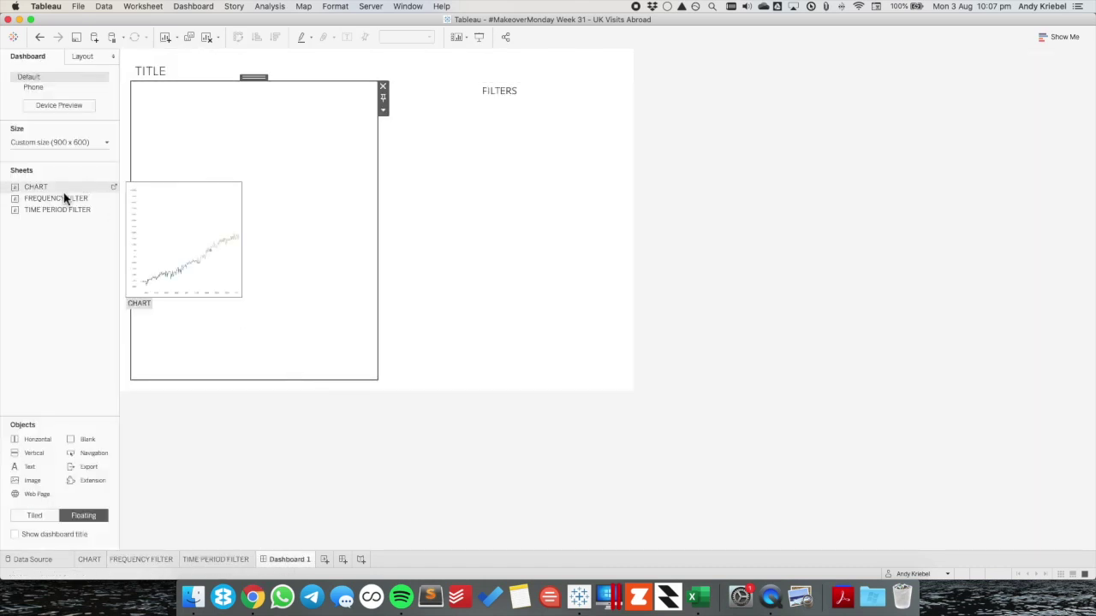
Add the CHART sheet to the horizontal container below the dashboard title and hide the sheet's title.
{"action": "left_click_drag", "start_coordinate": [61, 186], "coordinate": [171, 193]}
{"action": "right_click", "coordinate": [194, 91]}
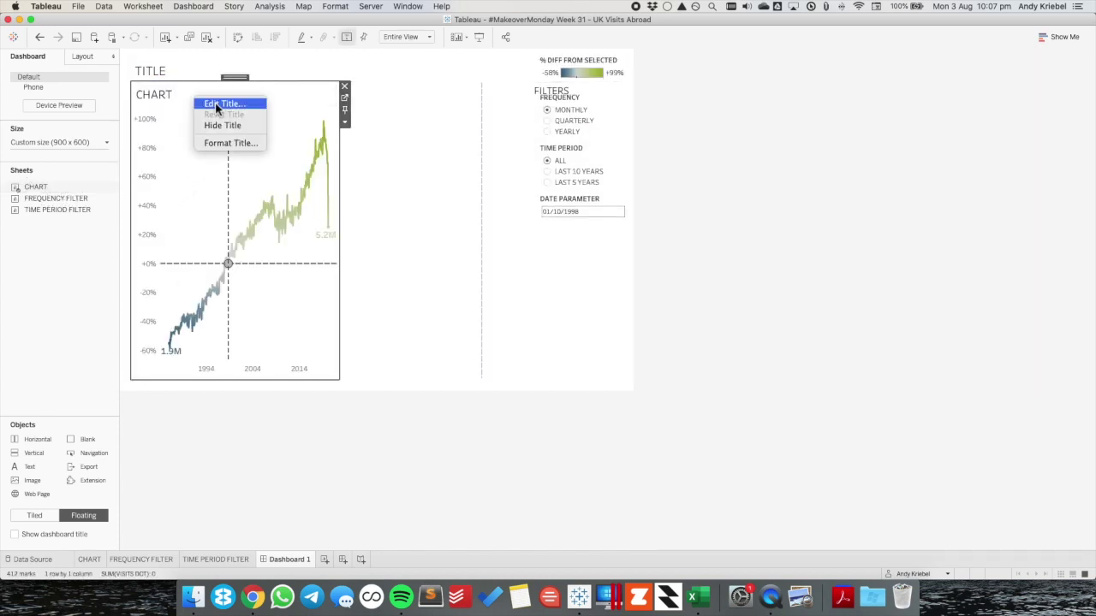
{"action": "left_click", "coordinate": [227, 121]}
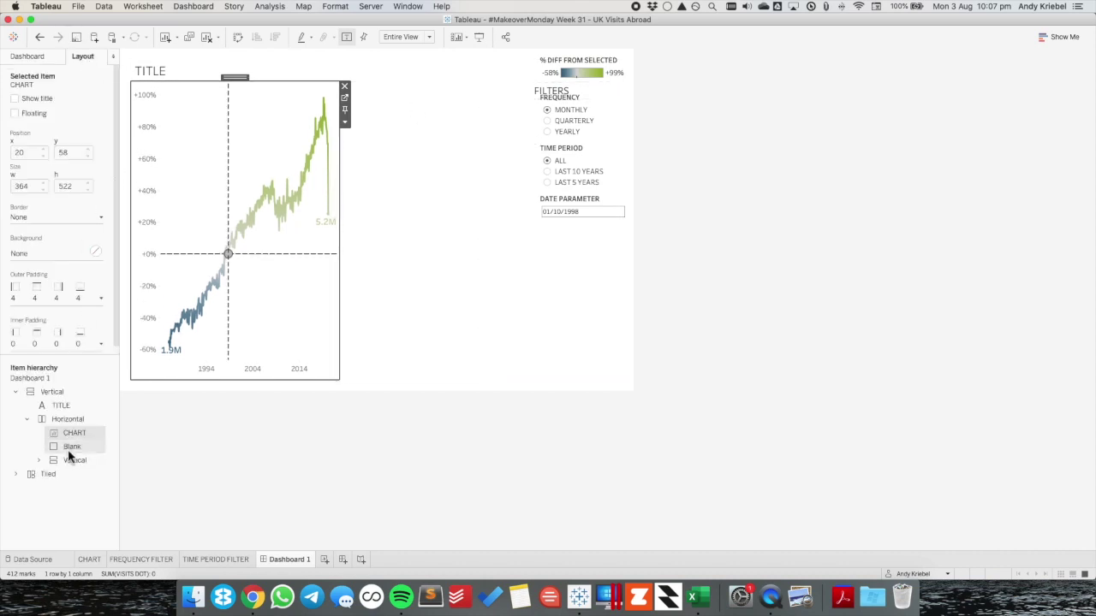
Find the % DIFF FROM SELECTED legend inside the Tiled container's hierarchy and remove it from the dashboard.
{"action": "left_click", "coordinate": [48, 473]}
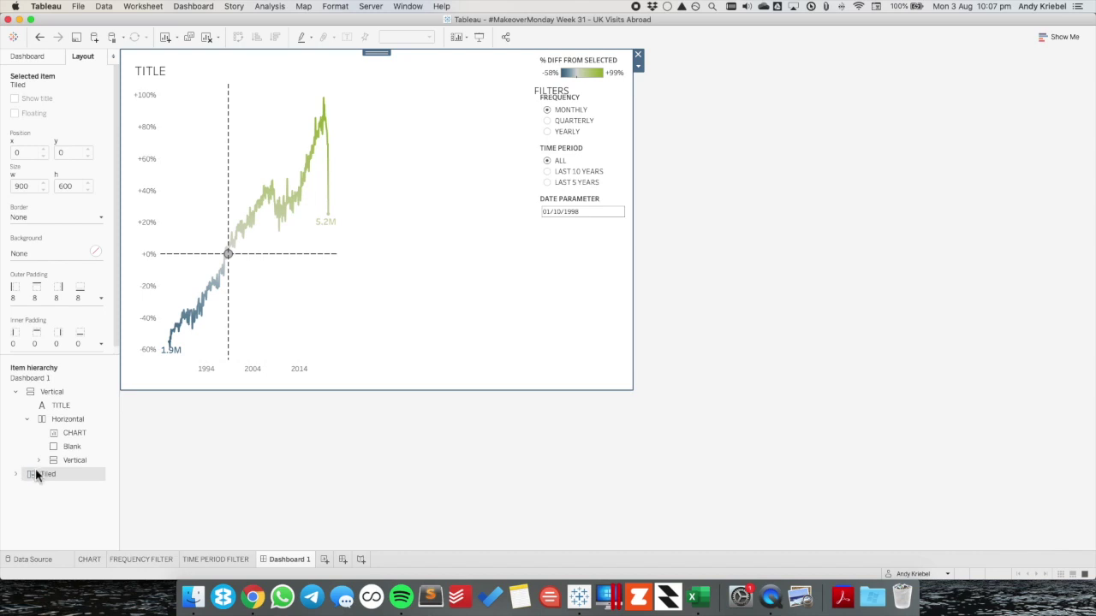
{"action": "left_click", "coordinate": [26, 487]}
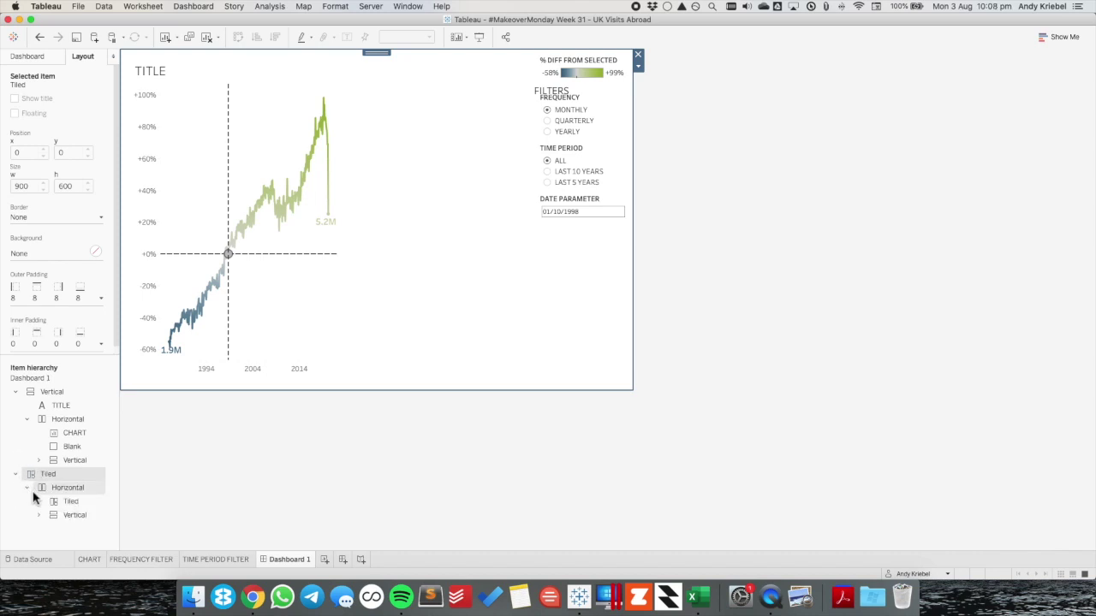
{"action": "left_click", "coordinate": [64, 504]}
{"action": "right_click", "coordinate": [62, 507]}
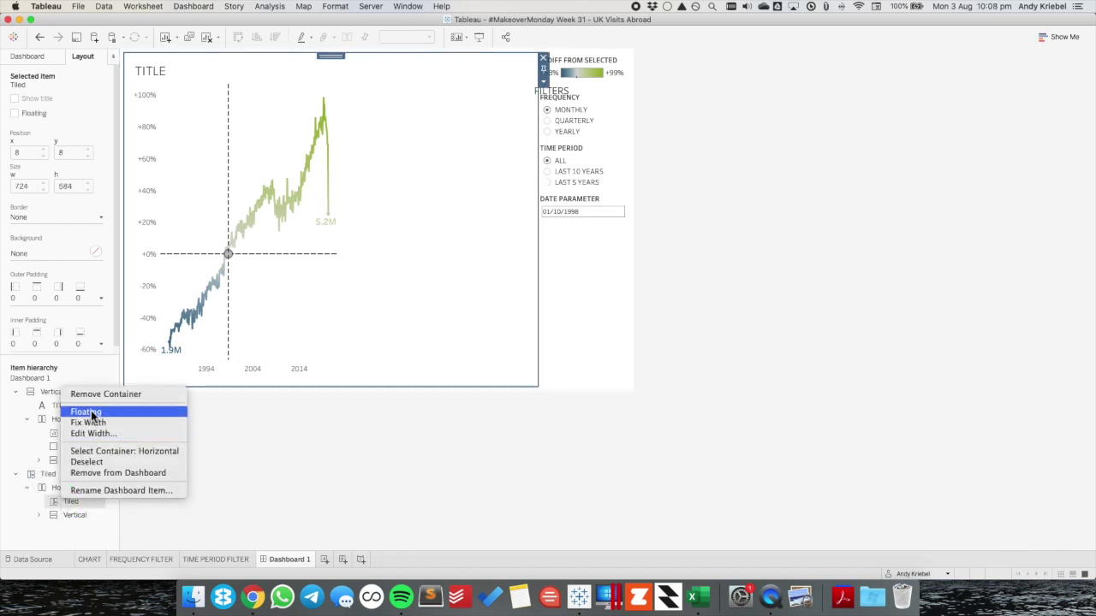
{"action": "left_click", "coordinate": [42, 516]}
{"action": "left_click", "coordinate": [39, 515]}
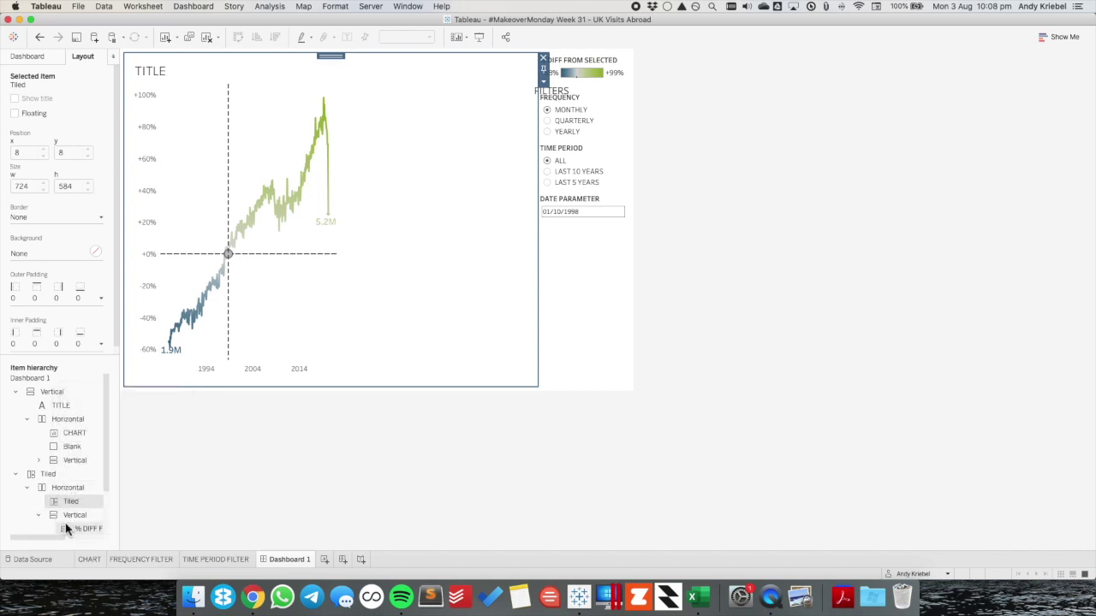
{"action": "scroll", "coordinate": [69, 446], "scroll_direction": "down", "scroll_amount": 3}
{"action": "left_click", "coordinate": [81, 477]}
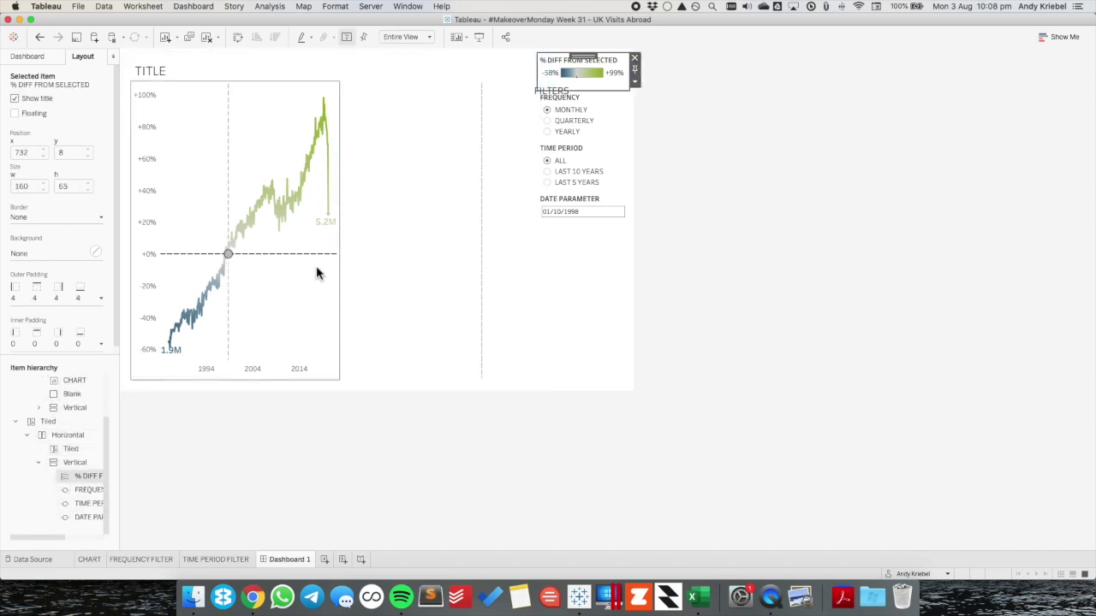
{"action": "left_click", "coordinate": [635, 61]}
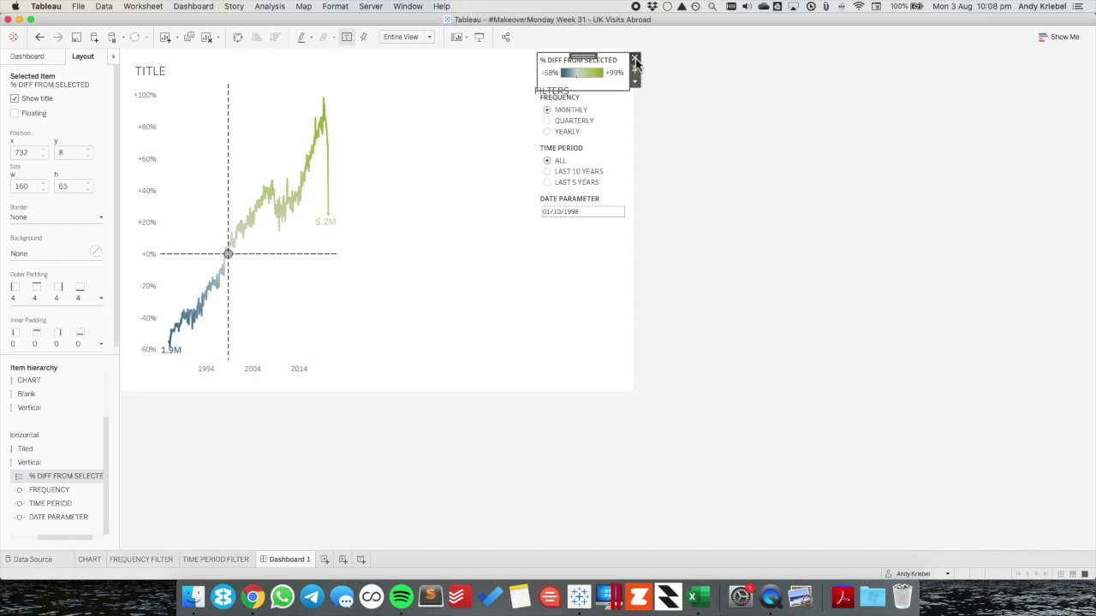
Make the vertical container holding the parameter controls floating and move it into the blank area between the chart and FILTERS.
{"action": "left_click", "coordinate": [53, 492]}
{"action": "scroll", "coordinate": [57, 497], "scroll_direction": "left", "scroll_amount": 2}
{"action": "left_click", "coordinate": [73, 476]}
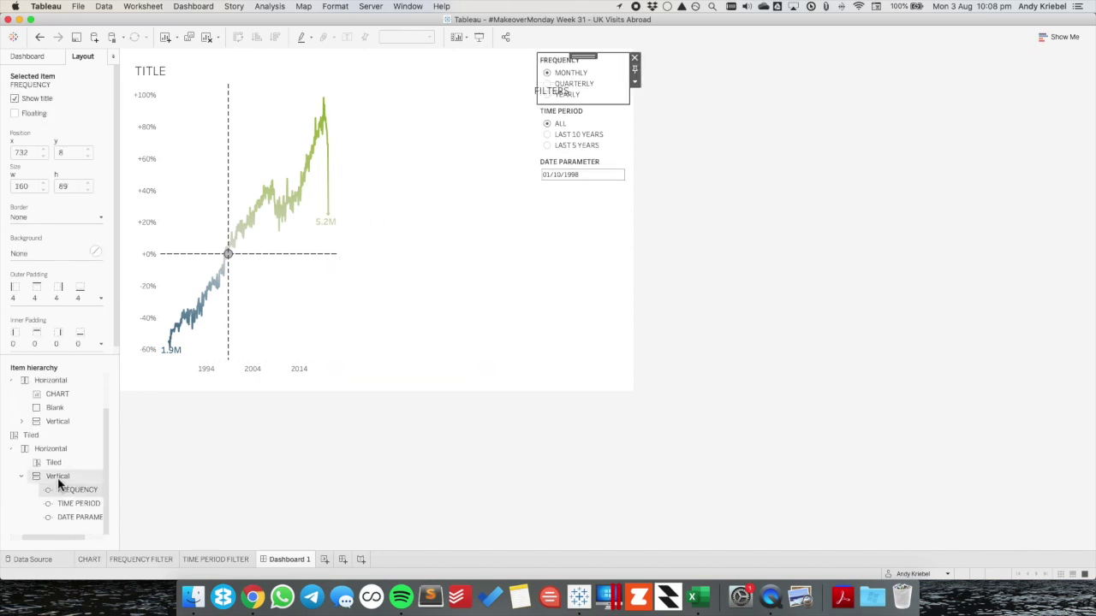
{"action": "left_click", "coordinate": [635, 81]}
{"action": "left_click", "coordinate": [659, 127]}
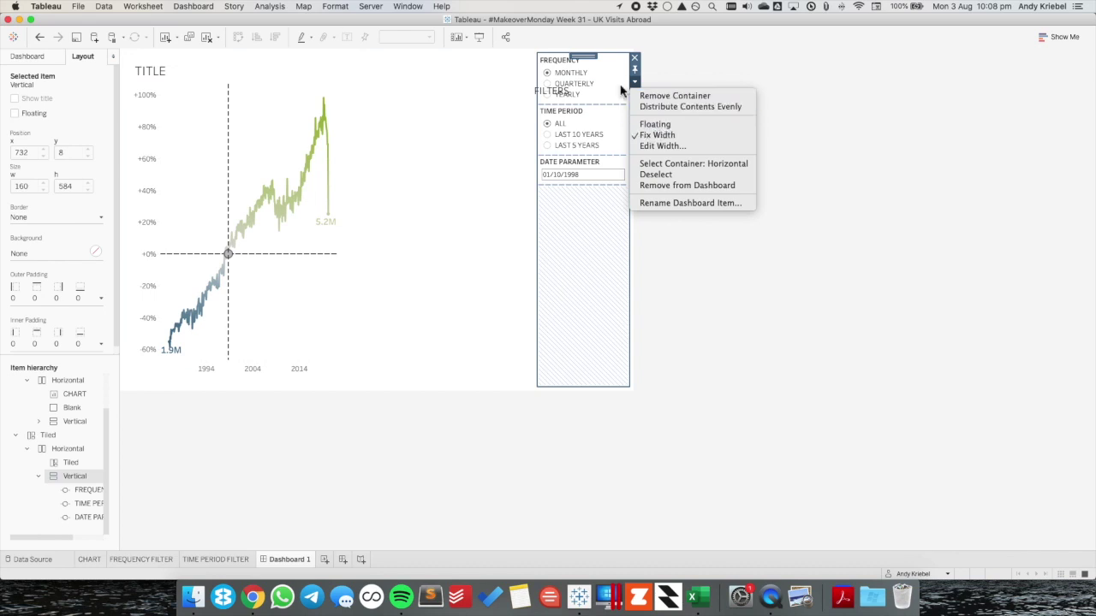
{"action": "left_click_drag", "start_coordinate": [588, 57], "coordinate": [451, 139]}
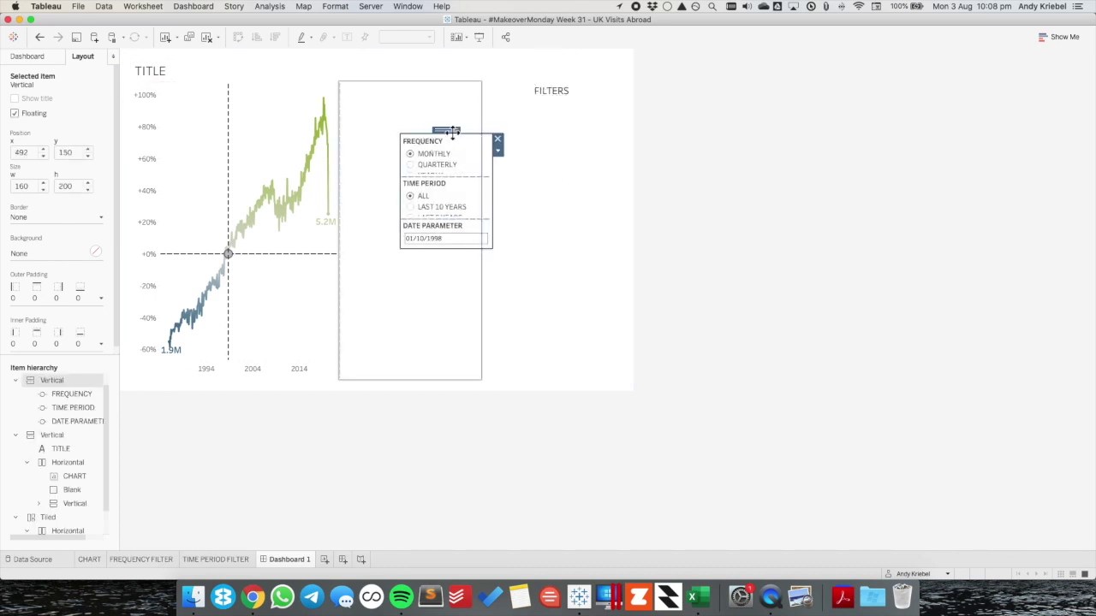
Remove the Tiled container from the dashboard.
{"action": "left_click", "coordinate": [46, 517]}
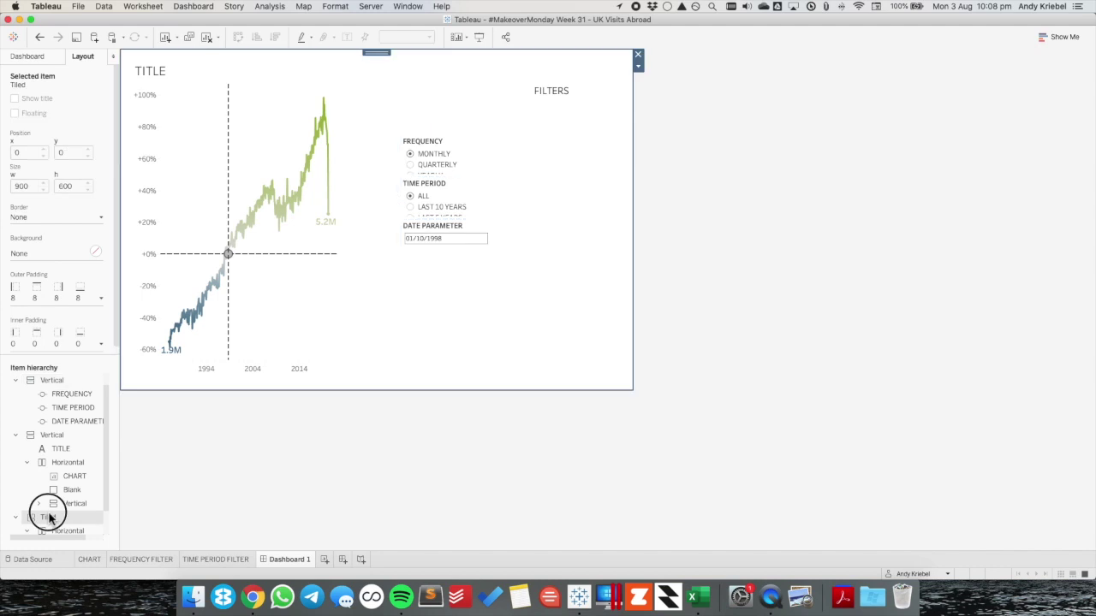
{"action": "right_click", "coordinate": [46, 517]}
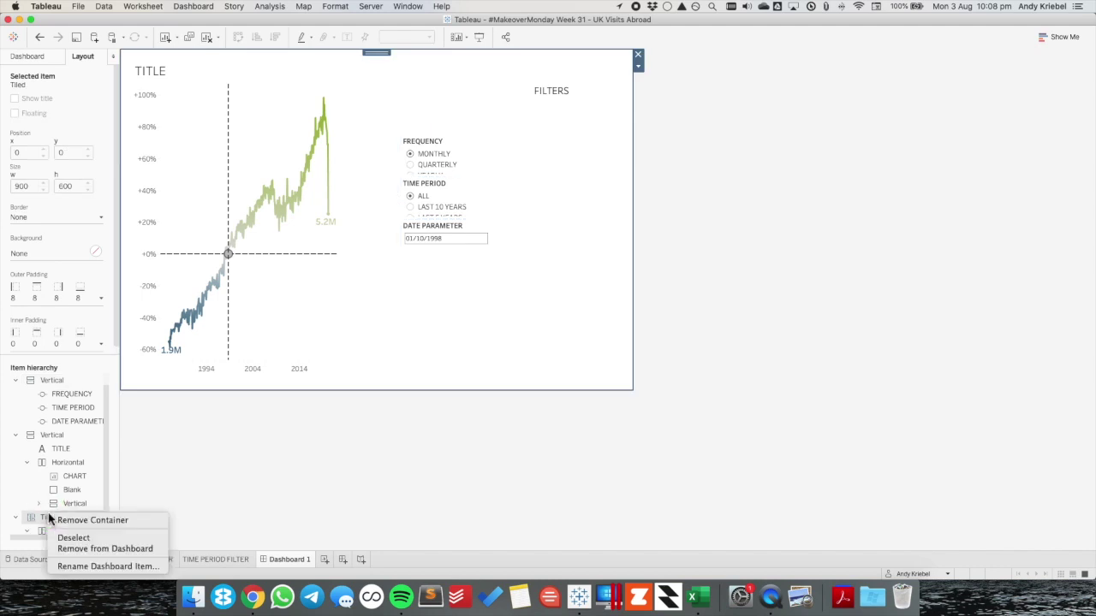
{"action": "left_click", "coordinate": [105, 549]}
Move the FREQUENCY control out of the floating container into the vertical container beneath the FILTERS text.
{"action": "left_click", "coordinate": [615, 316]}
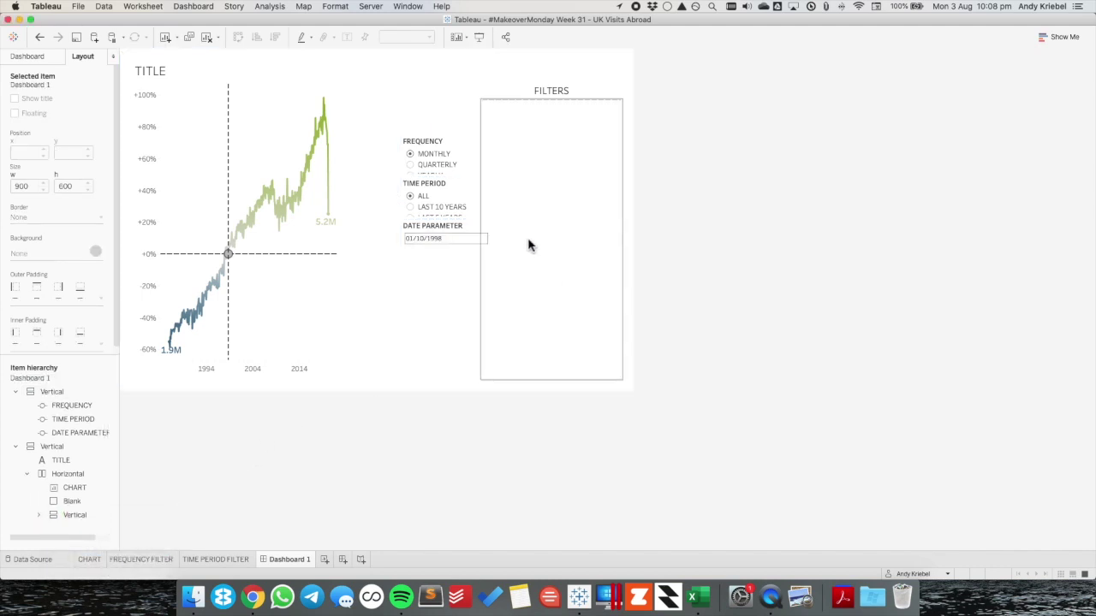
{"action": "left_click", "coordinate": [447, 143]}
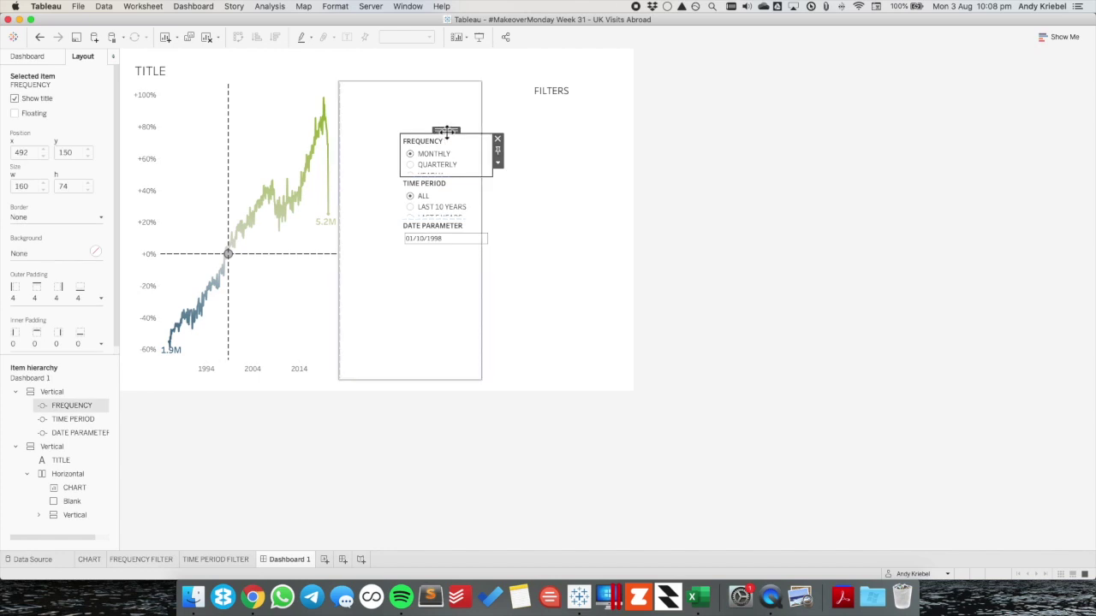
{"action": "left_click_drag", "start_coordinate": [446, 133], "coordinate": [505, 129]}
Remove the TIME PERIOD, FREQUENCY and DATE PARAMETER controls from the dashboard.
{"action": "left_click", "coordinate": [412, 142]}
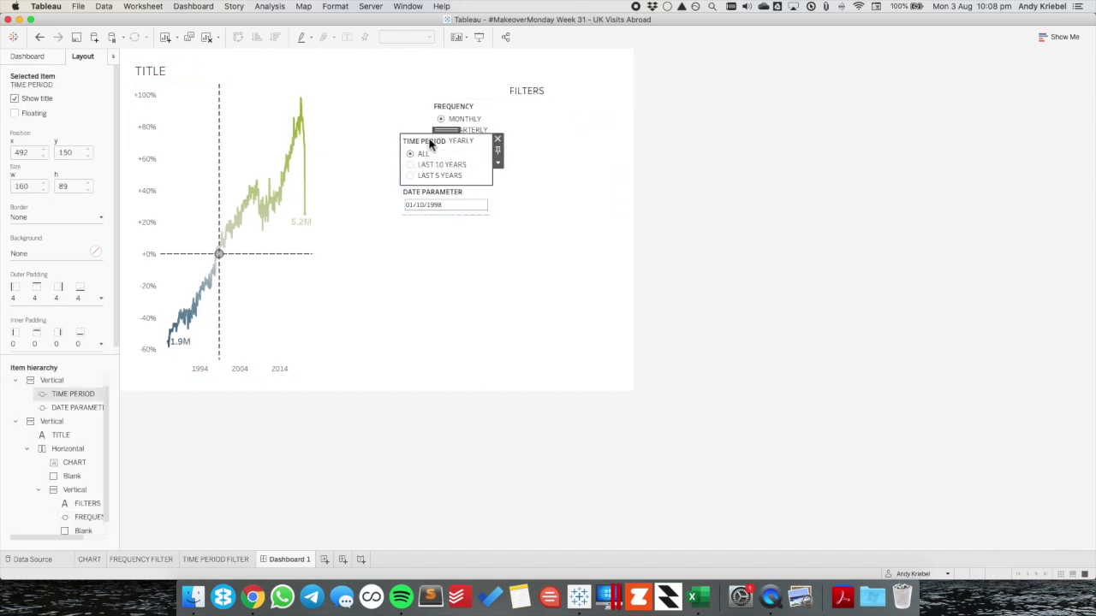
{"action": "left_click", "coordinate": [498, 139]}
{"action": "left_click", "coordinate": [525, 113]}
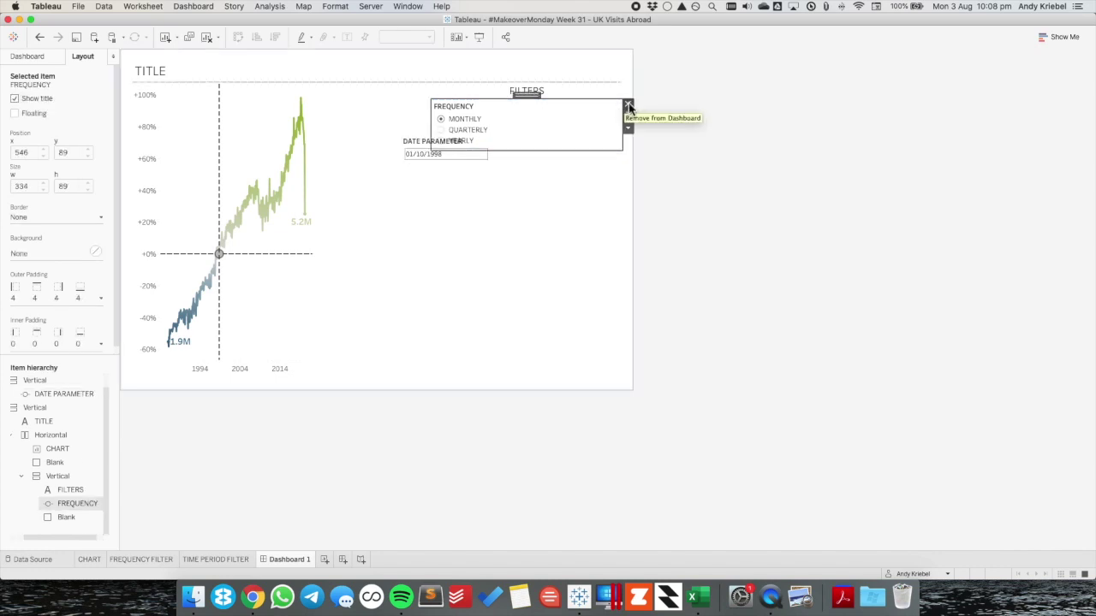
{"action": "left_click", "coordinate": [628, 104]}
{"action": "left_click", "coordinate": [457, 142]}
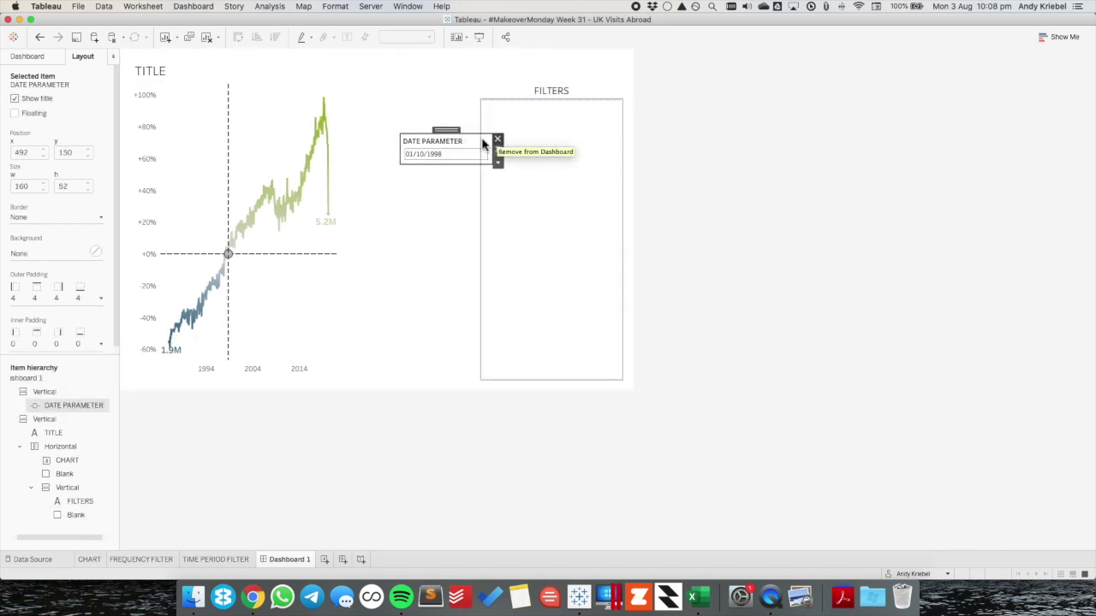
{"action": "left_click", "coordinate": [497, 139]}
Show the FREQUENCY parameter control for the CHART sheet on the dashboard.
{"action": "left_click", "coordinate": [326, 122]}
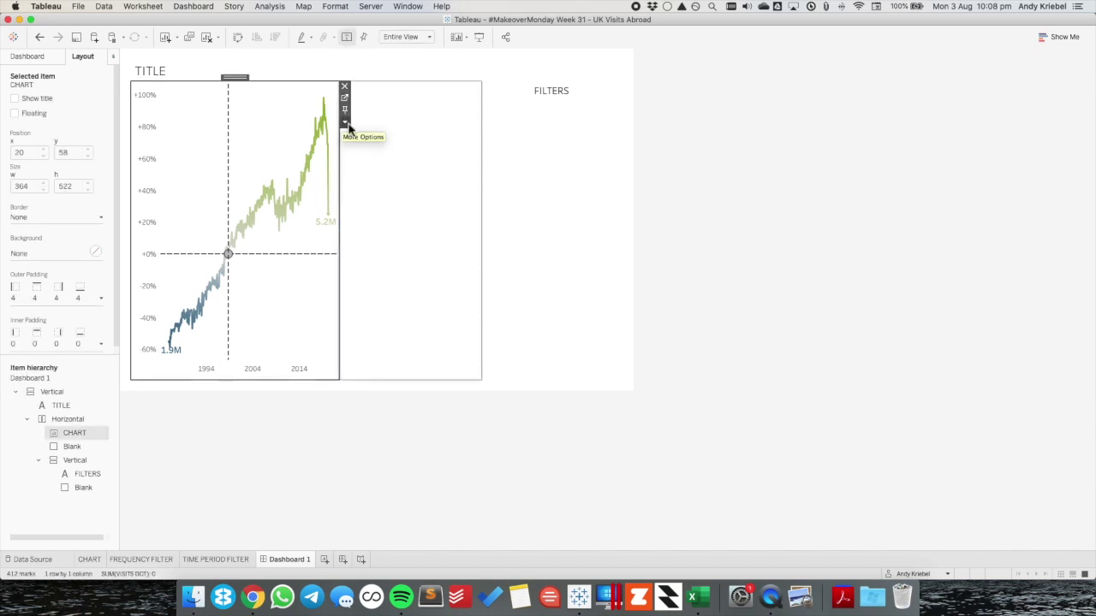
{"action": "left_click", "coordinate": [344, 121]}
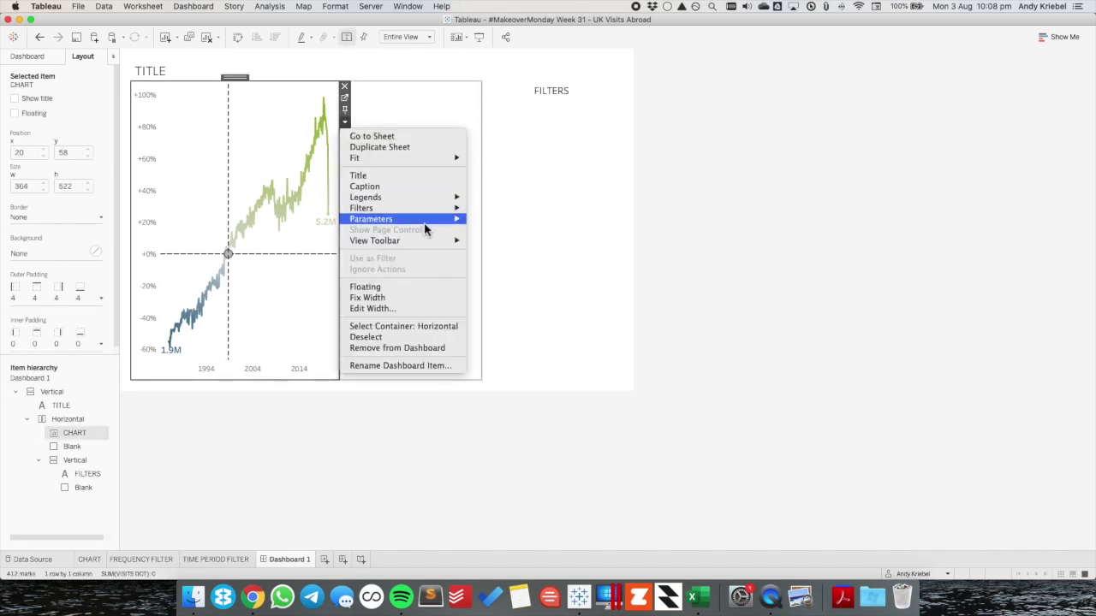
{"action": "mouse_move", "coordinate": [426, 219]}
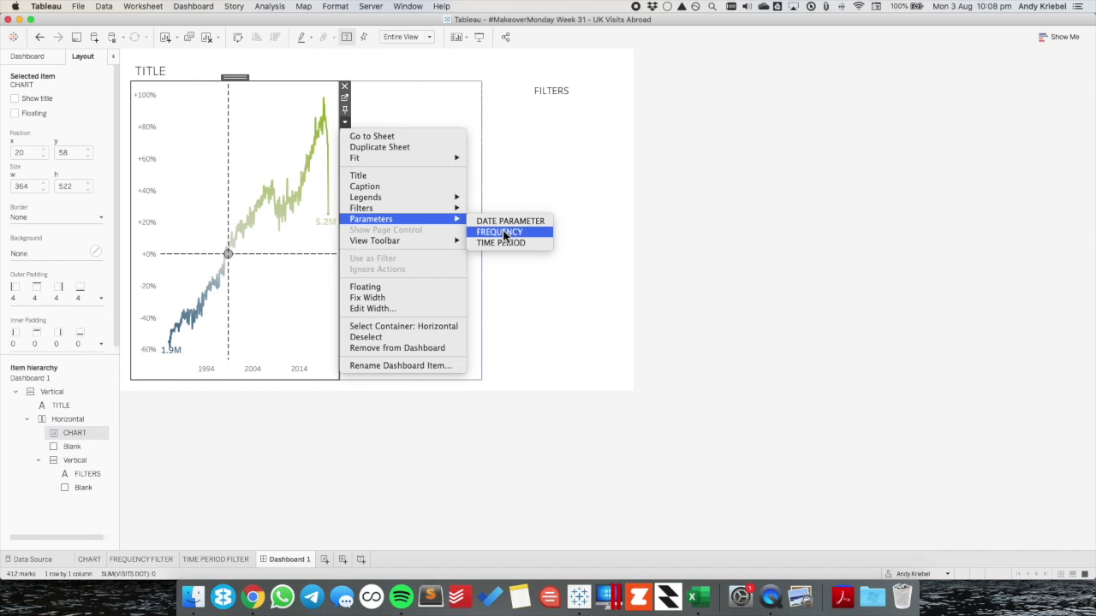
{"action": "left_click", "coordinate": [505, 231]}
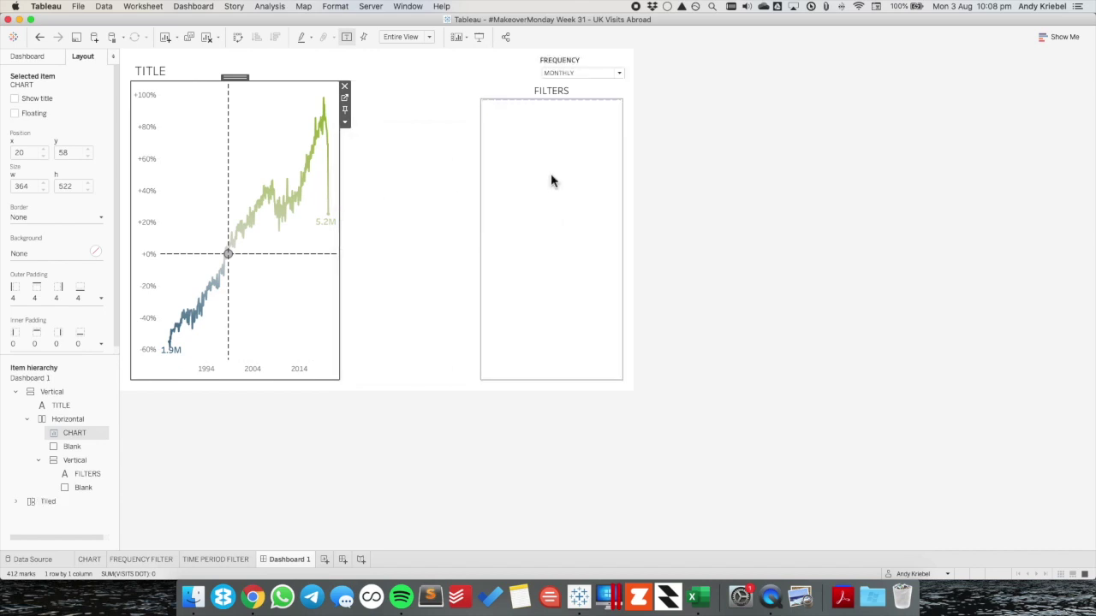
Make the FREQUENCY control floating and place it in the vertical container directly beneath the FILTERS text.
{"action": "left_click", "coordinate": [631, 69]}
{"action": "left_click", "coordinate": [49, 502]}
{"action": "left_click", "coordinate": [15, 502]}
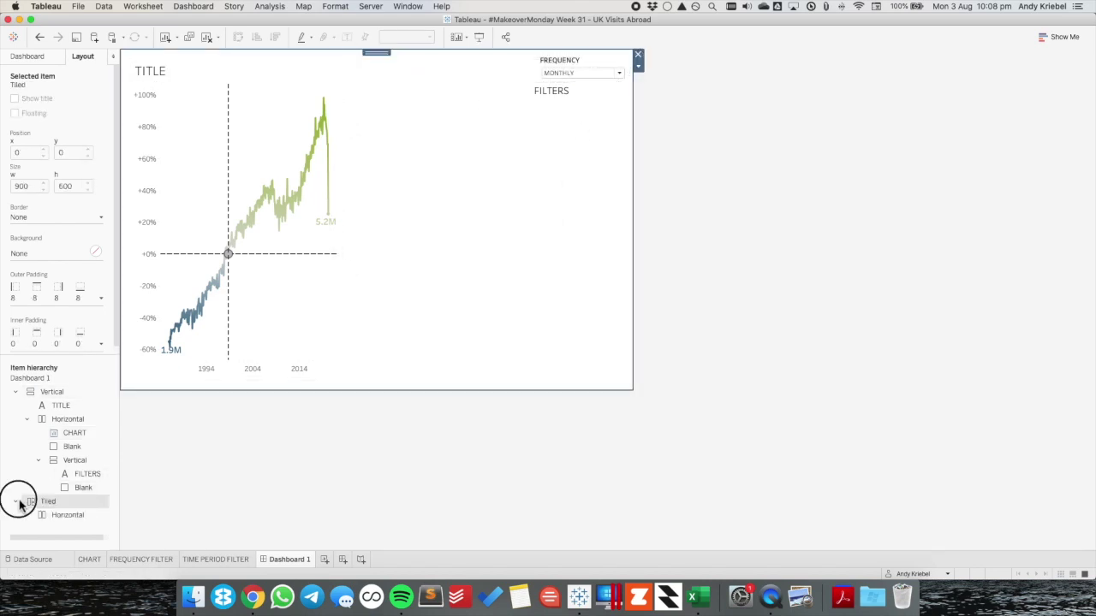
{"action": "scroll", "coordinate": [86, 505], "scroll_direction": "down", "scroll_amount": 2}
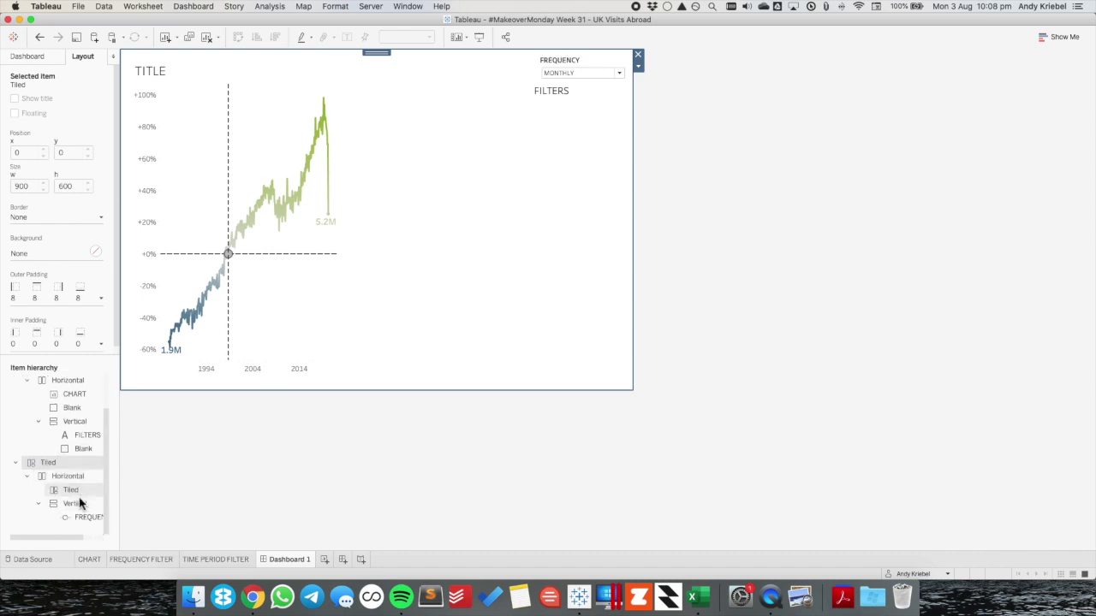
{"action": "left_click", "coordinate": [75, 517]}
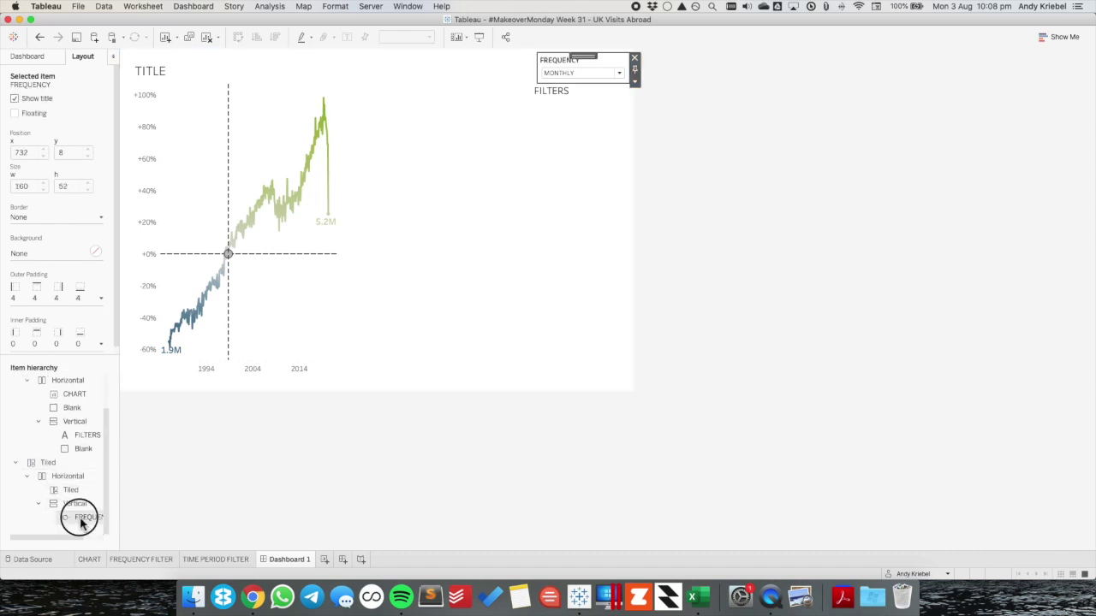
{"action": "left_click", "coordinate": [634, 81]}
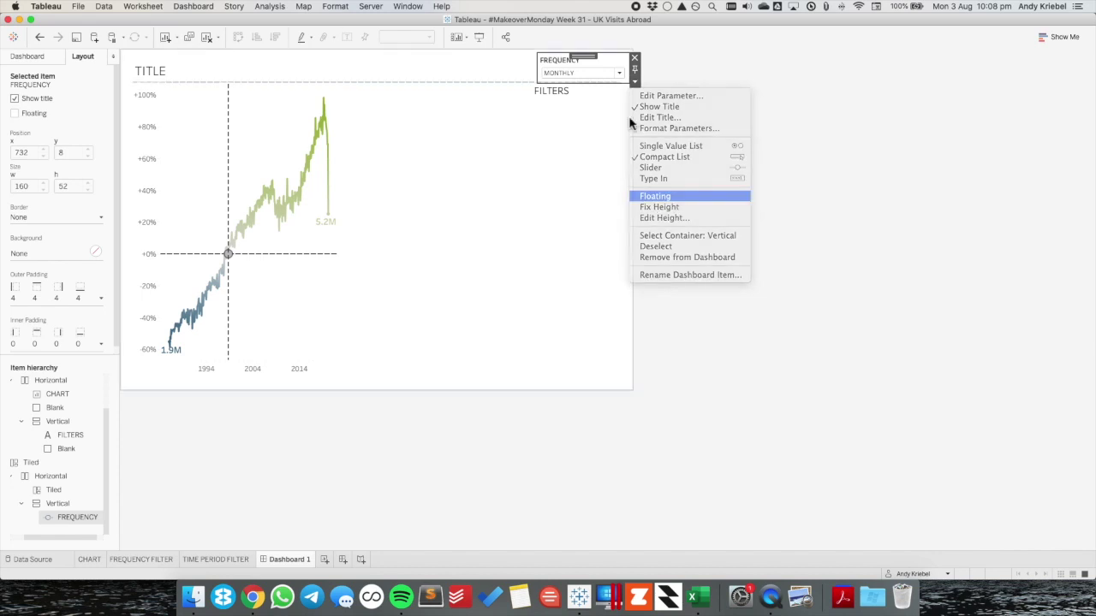
{"action": "left_click", "coordinate": [656, 196]}
{"action": "left_click", "coordinate": [575, 75]}
{"action": "left_click_drag", "start_coordinate": [575, 75], "coordinate": [574, 115]}
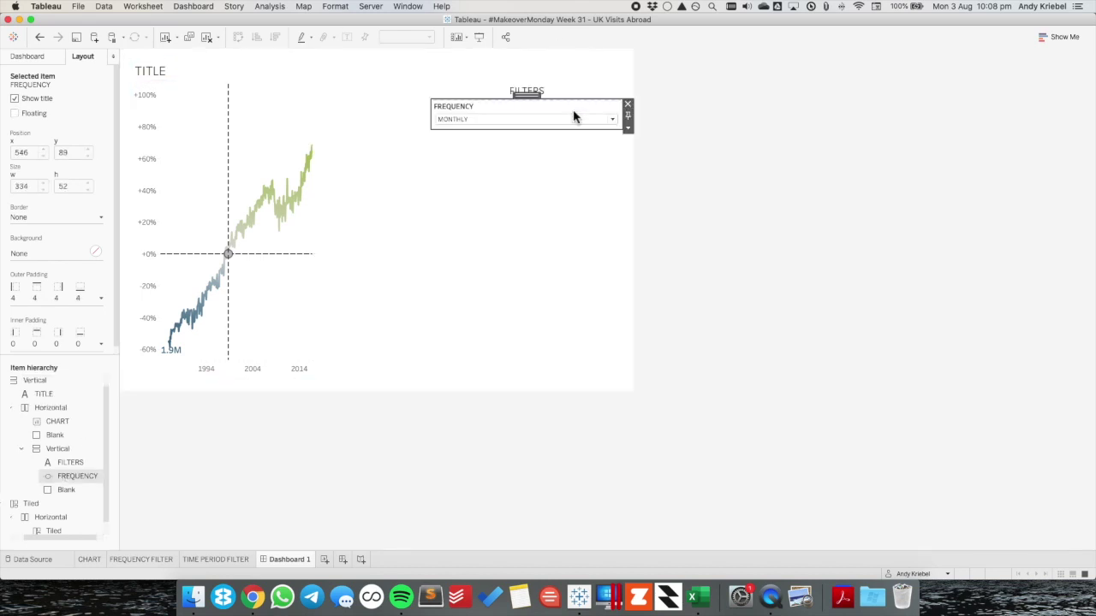
{"action": "left_click", "coordinate": [259, 110]}
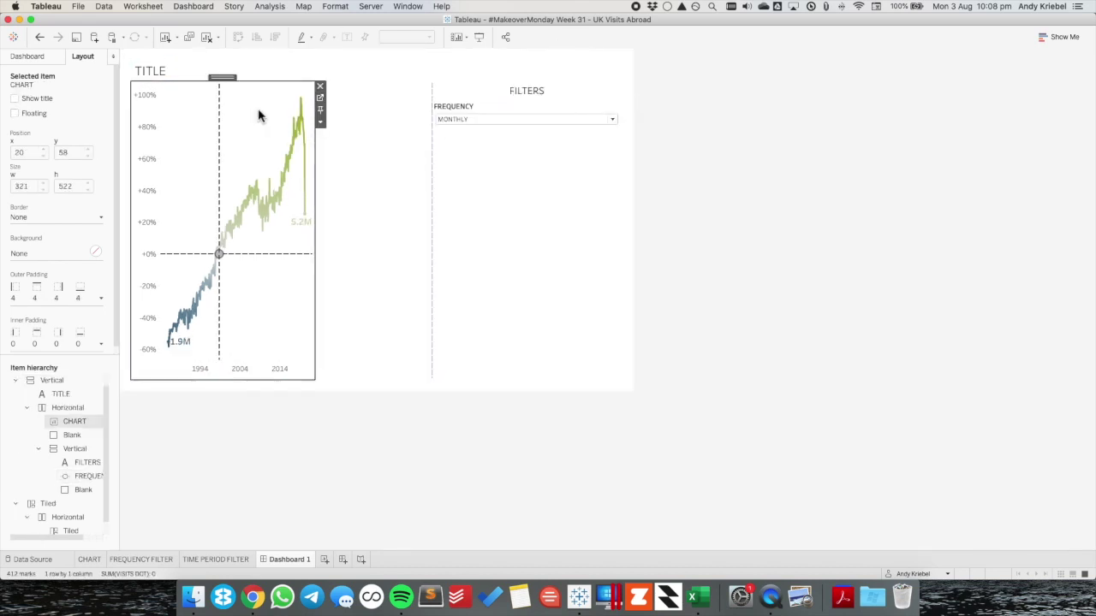
{"action": "left_click", "coordinate": [320, 122]}
{"action": "mouse_move", "coordinate": [400, 165]}
{"action": "mouse_move", "coordinate": [419, 221]}
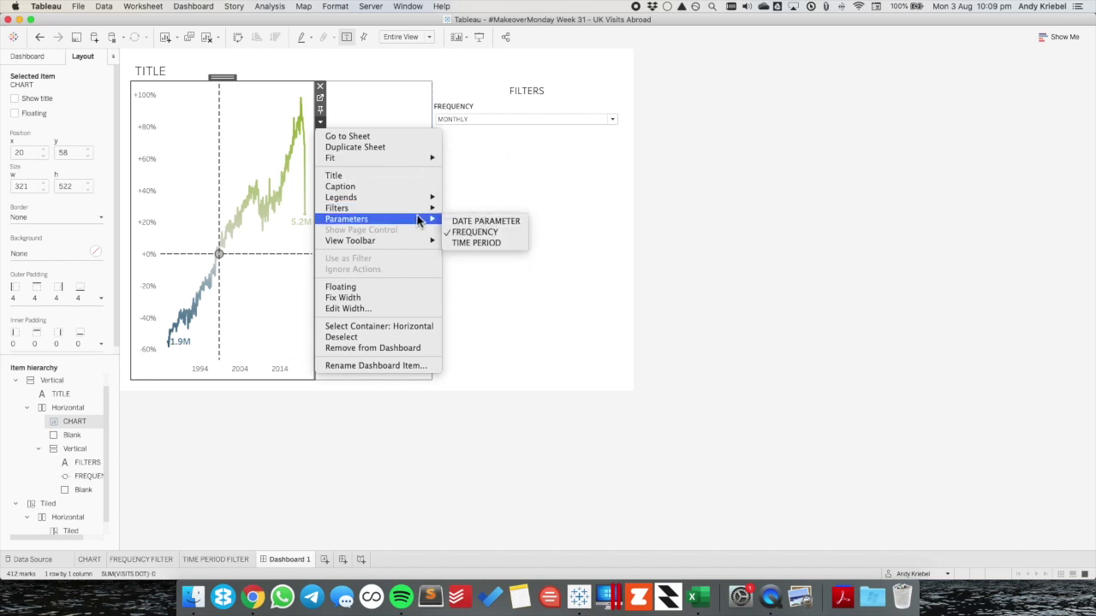
{"action": "left_click", "coordinate": [506, 112]}
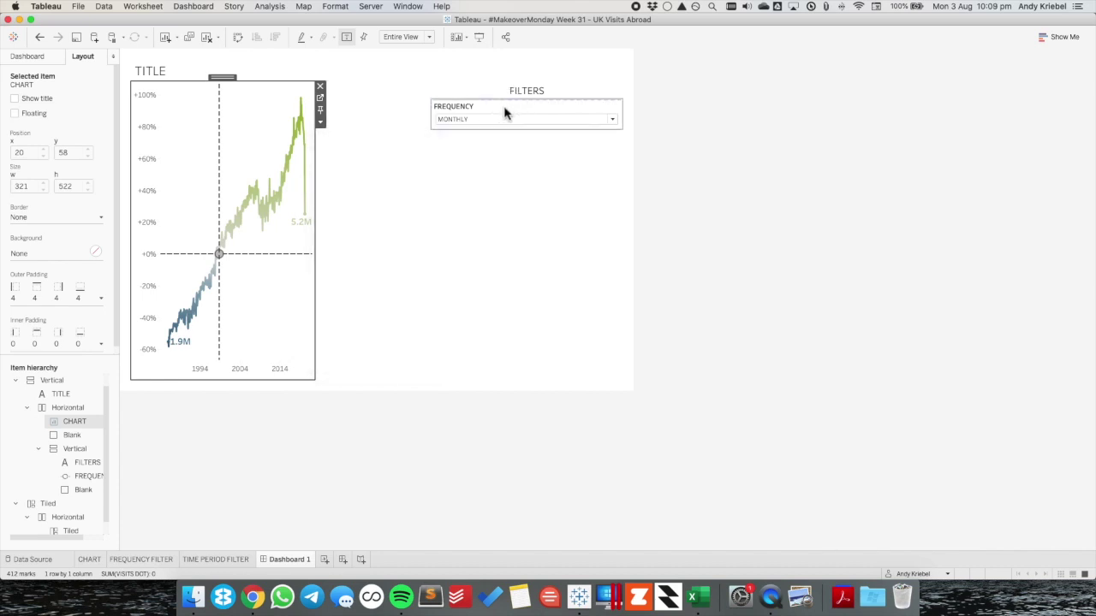
Add the FREQUENCY FILTER and TIME PERIOD FILTER sheets to the vertical container beneath the FILTERS text and remove the FREQUENCY parameter control.
{"action": "left_click", "coordinate": [24, 57]}
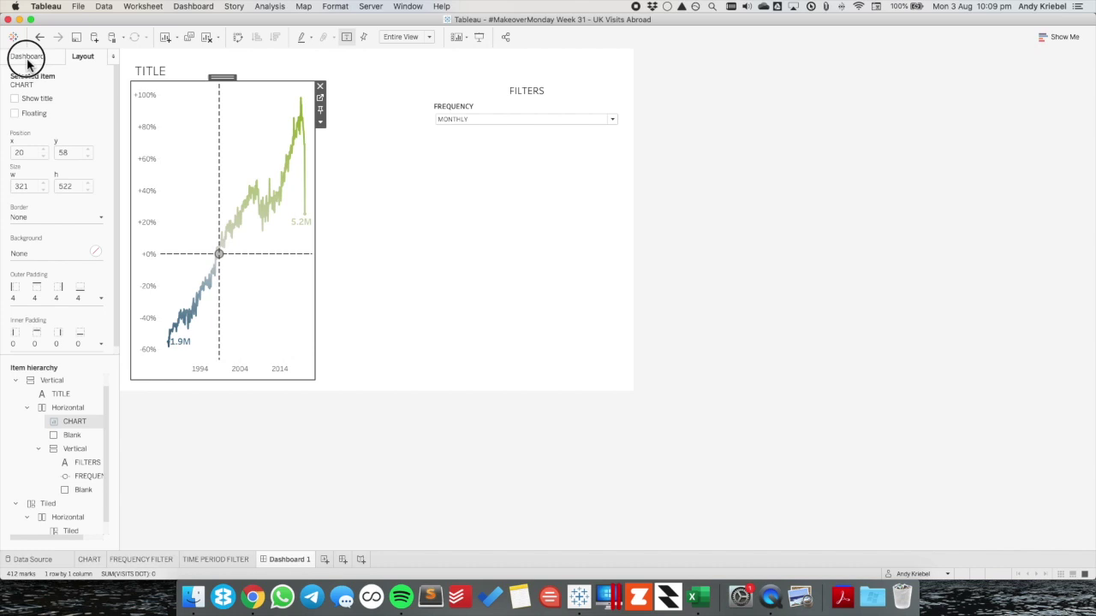
{"action": "left_click_drag", "start_coordinate": [25, 199], "coordinate": [609, 336]}
{"action": "left_click", "coordinate": [602, 122]}
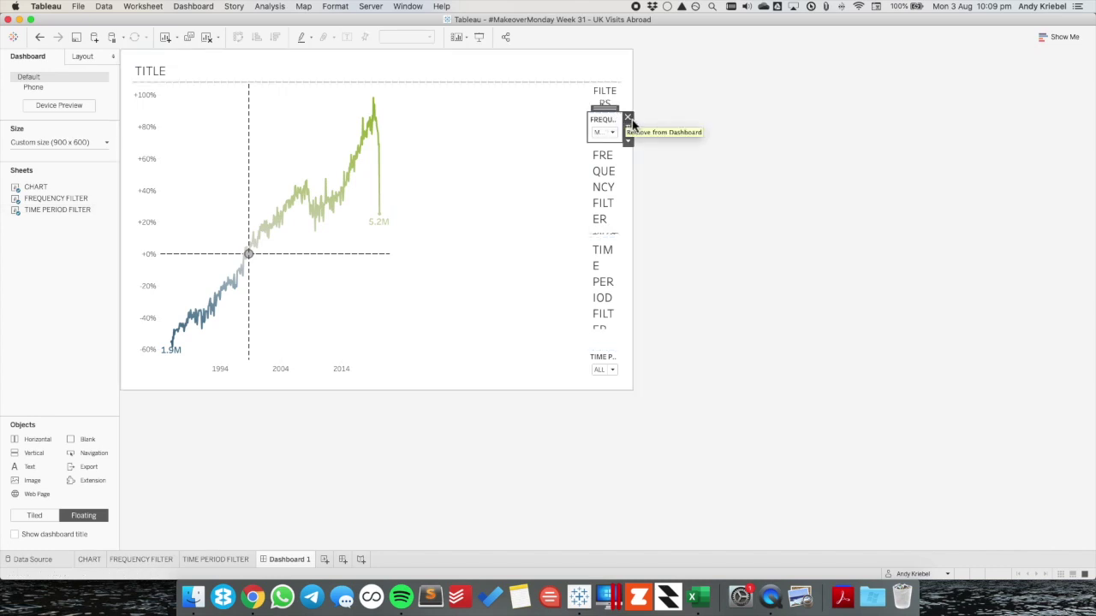
{"action": "left_click", "coordinate": [628, 117]}
Delete the Tiled container and its nested contents from the dashboard.
{"action": "left_click", "coordinate": [83, 56]}
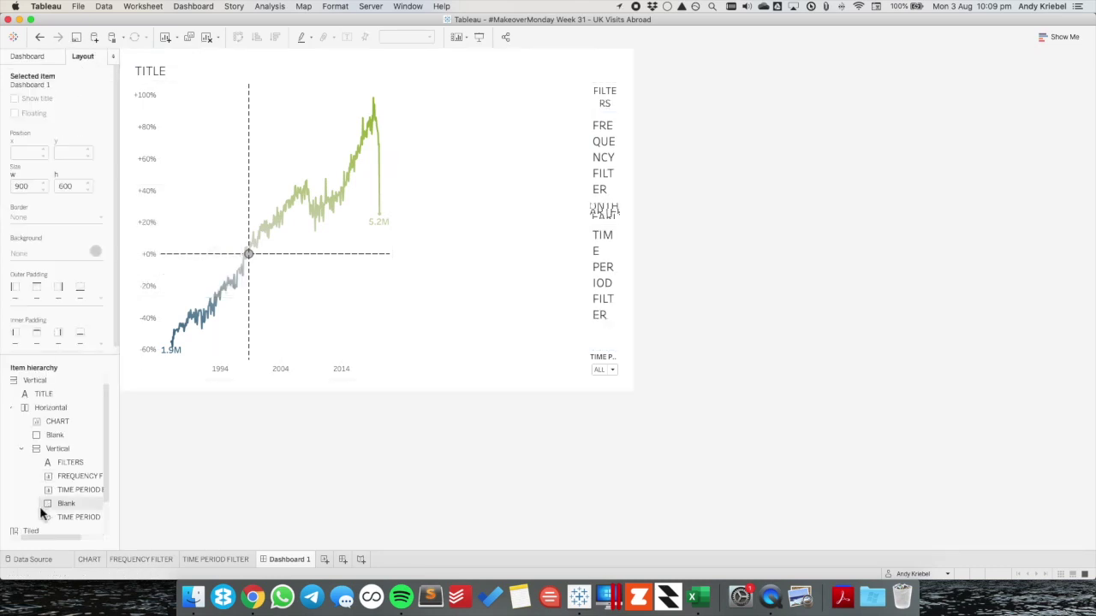
{"action": "scroll", "coordinate": [43, 499], "scroll_direction": "down", "scroll_amount": 2}
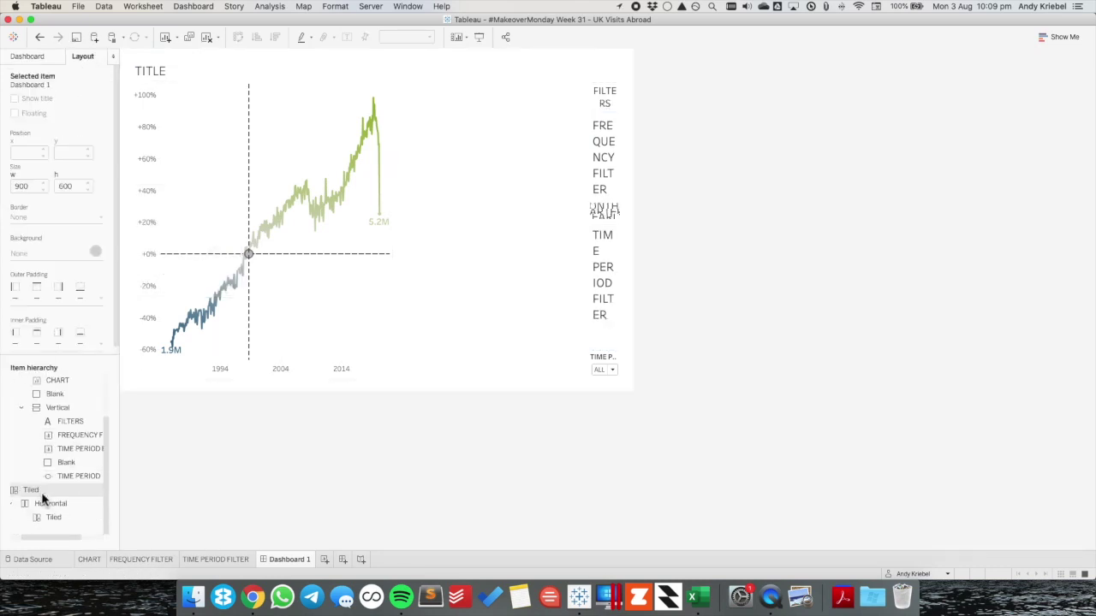
{"action": "right_click", "coordinate": [45, 493]}
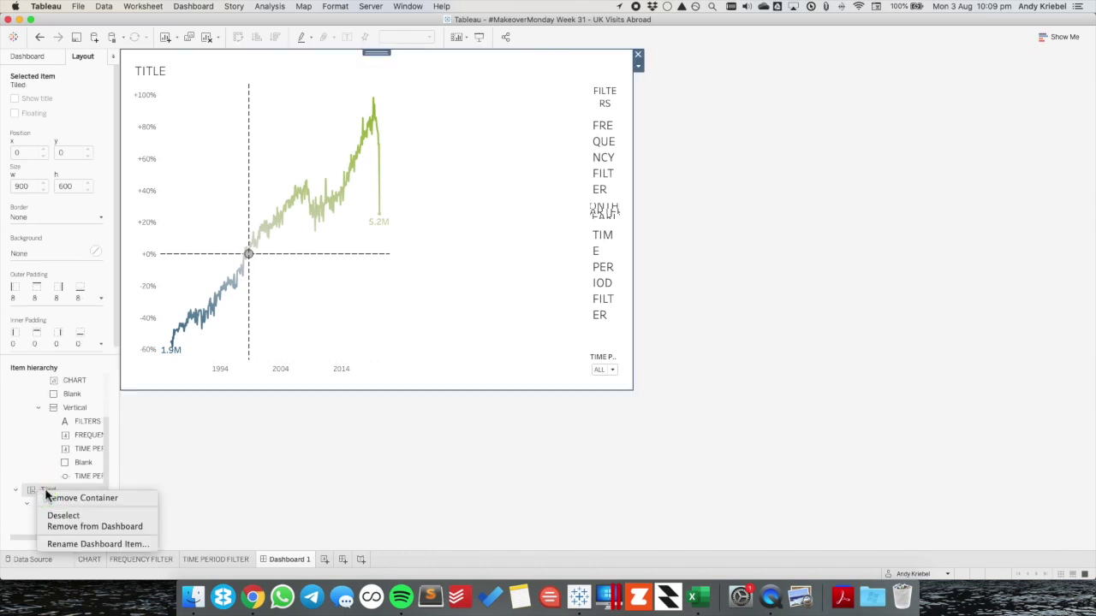
{"action": "left_click", "coordinate": [62, 526]}
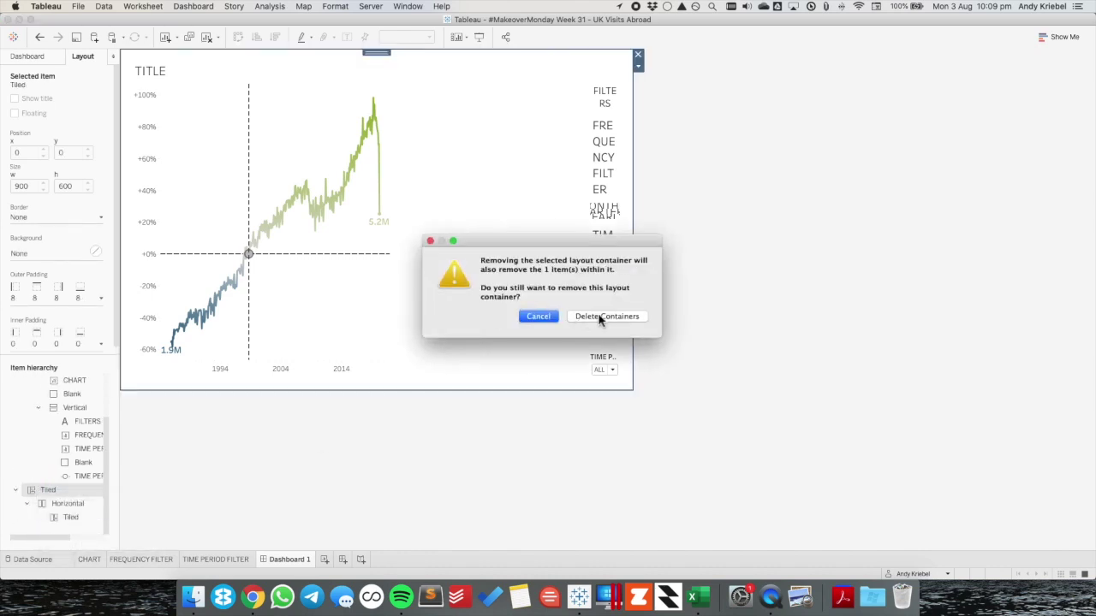
{"action": "left_click", "coordinate": [600, 317]}
Give the blank object between the chart and the filter column a near-black background at 100% opacity.
{"action": "left_click", "coordinate": [524, 143]}
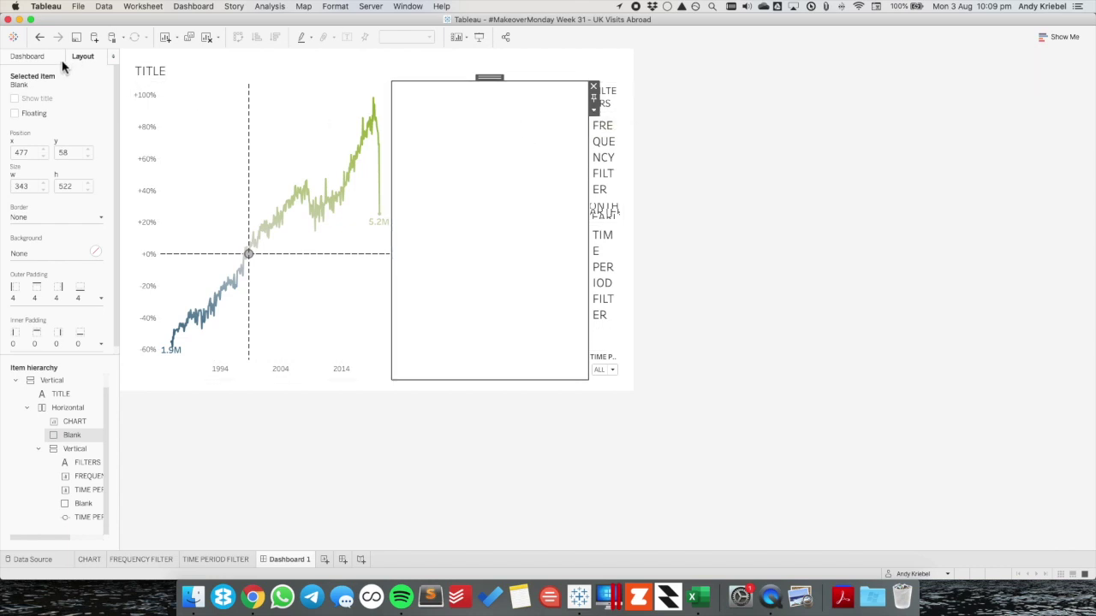
{"action": "left_click", "coordinate": [58, 257]}
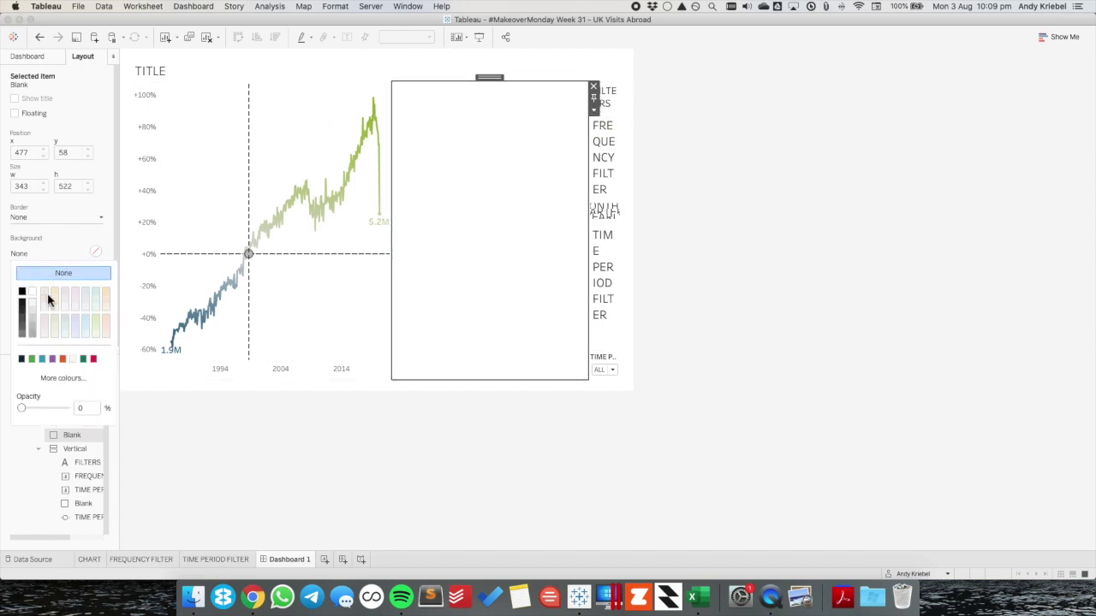
{"action": "left_click", "coordinate": [22, 303]}
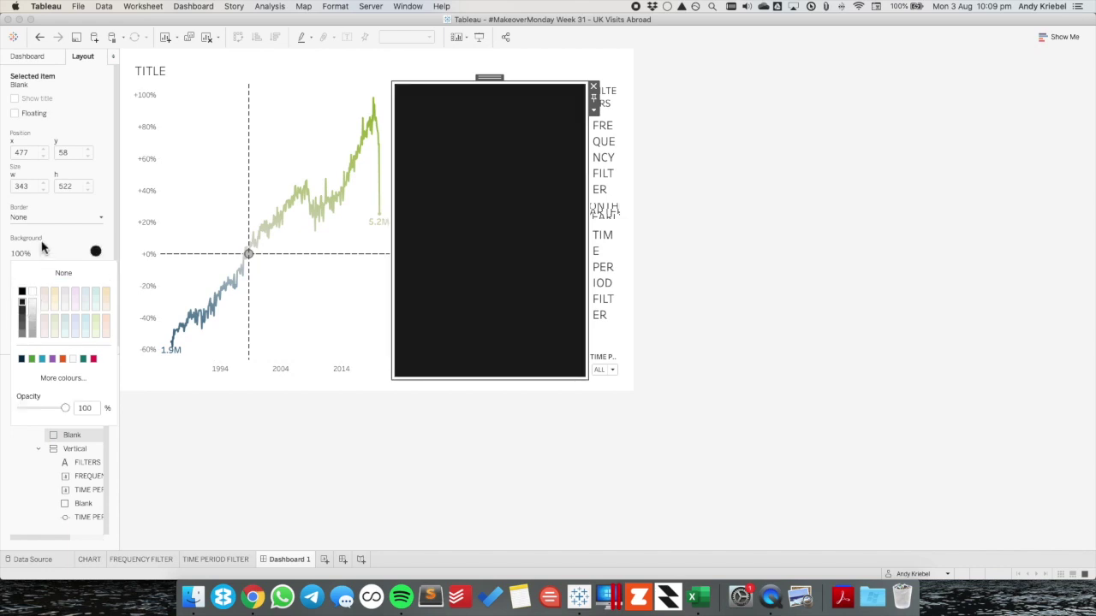
{"action": "left_click", "coordinate": [41, 246]}
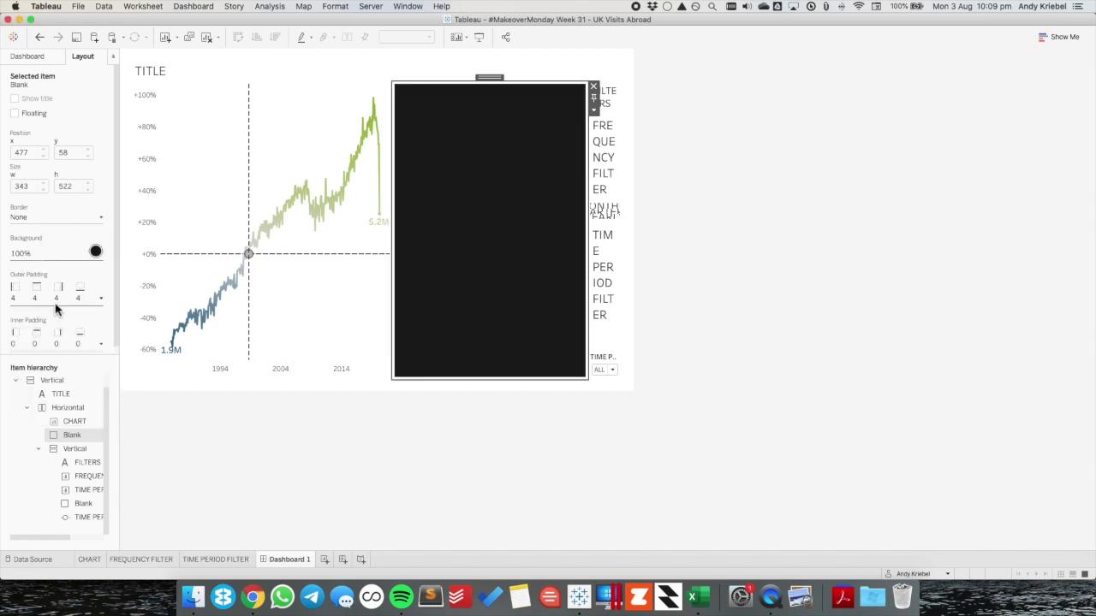
Set the outer padding of the dark blank object to 0 on all sides.
{"action": "left_click", "coordinate": [593, 109]}
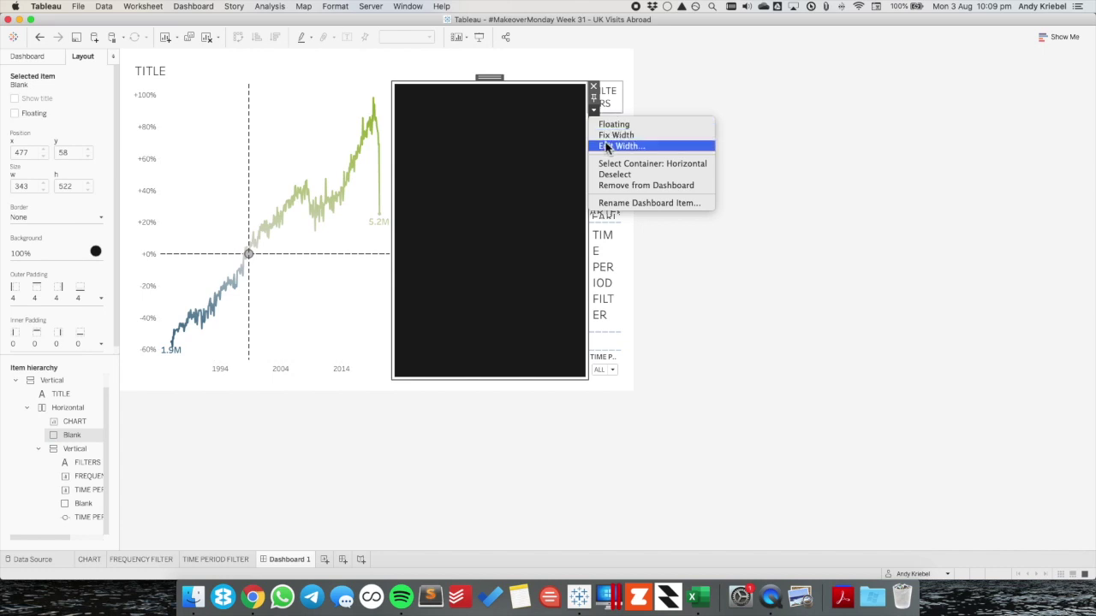
{"action": "left_click", "coordinate": [72, 278]}
{"action": "left_click", "coordinate": [56, 297]}
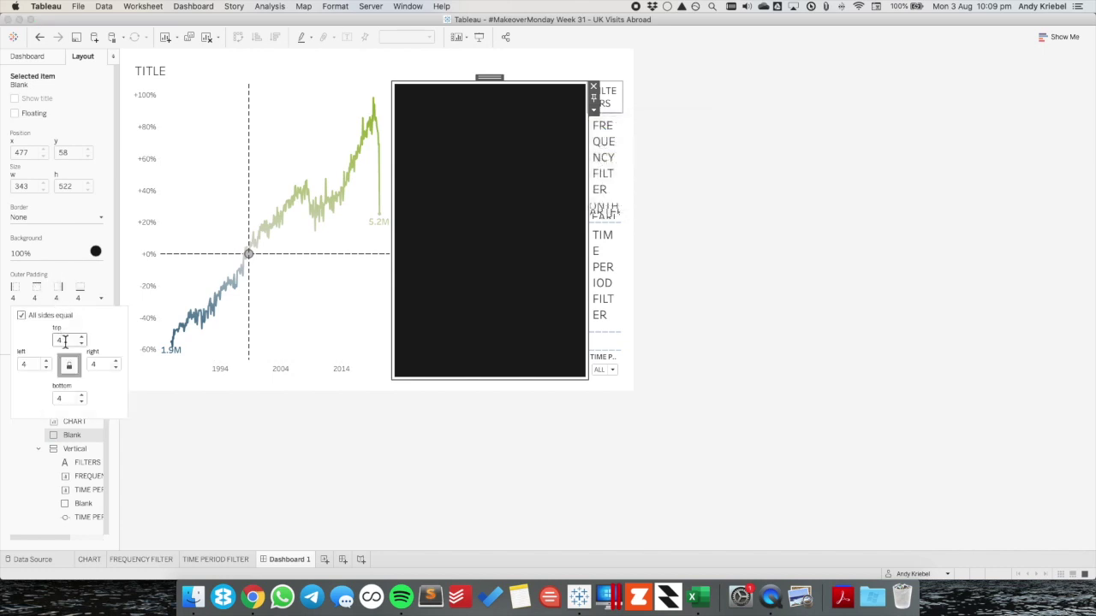
{"action": "left_click", "coordinate": [82, 343]}
{"action": "left_click", "coordinate": [81, 343]}
{"action": "left_click", "coordinate": [82, 344]}
{"action": "left_click", "coordinate": [81, 343]}
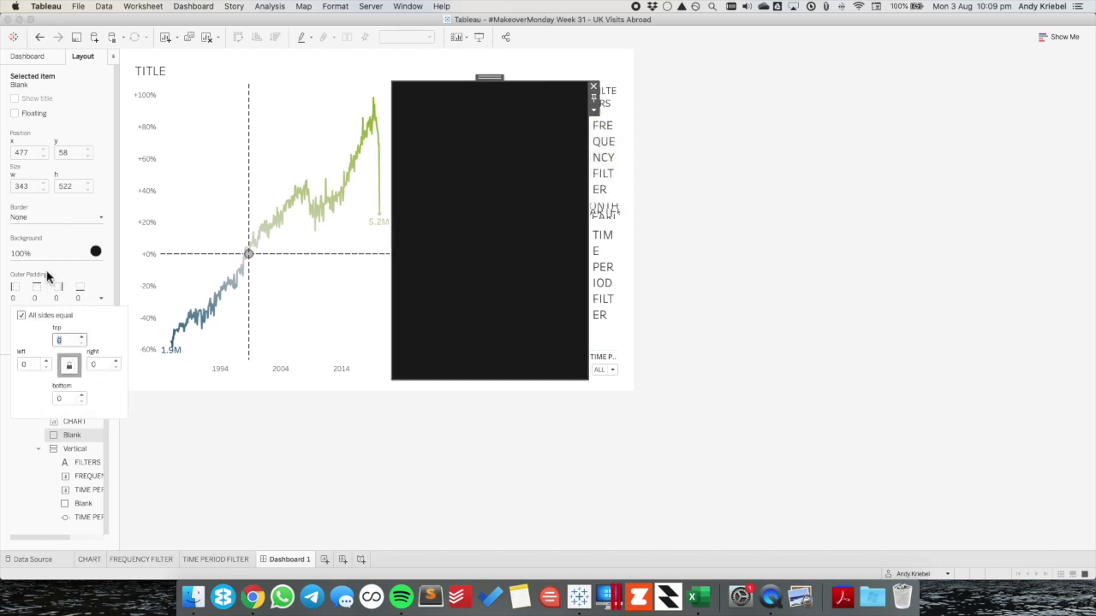
Set the dark blank object's width to 2 as a divider line and widen the FILTERS column towards the chart.
{"action": "left_click", "coordinate": [593, 110]}
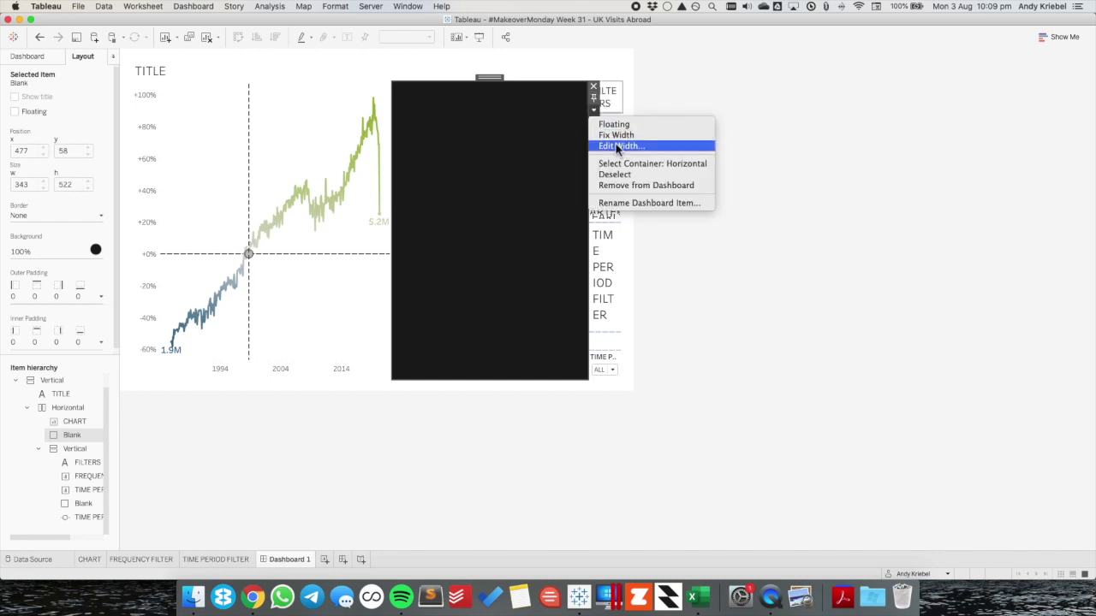
{"action": "left_click", "coordinate": [617, 147]}
{"action": "type", "text": "2"}
{"action": "key", "text": "Return"}
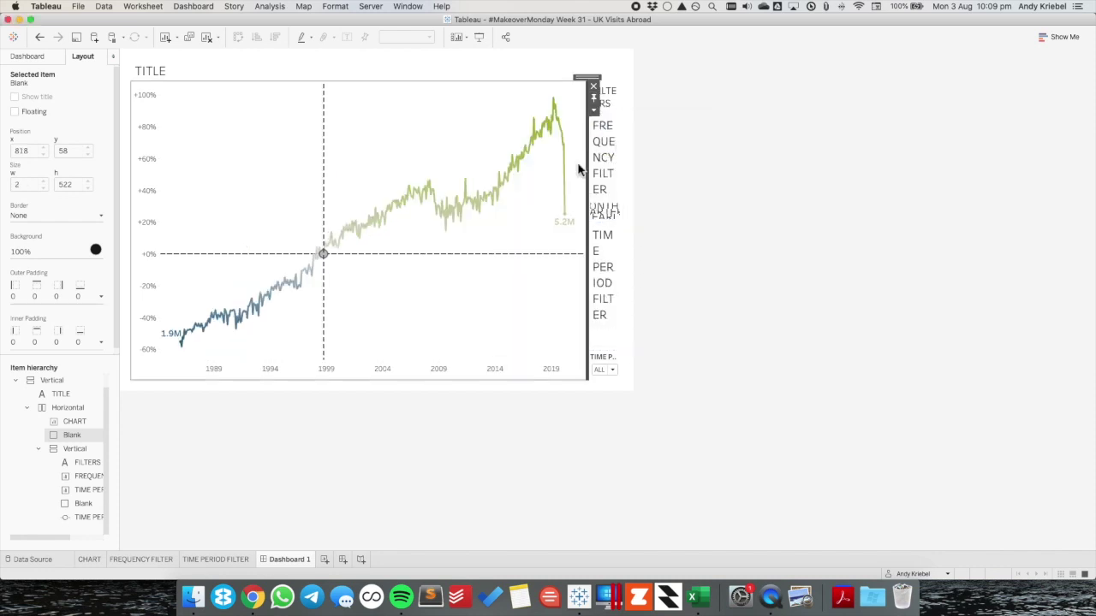
{"action": "left_click", "coordinate": [604, 91]}
{"action": "left_click_drag", "start_coordinate": [587, 218], "coordinate": [550, 214]}
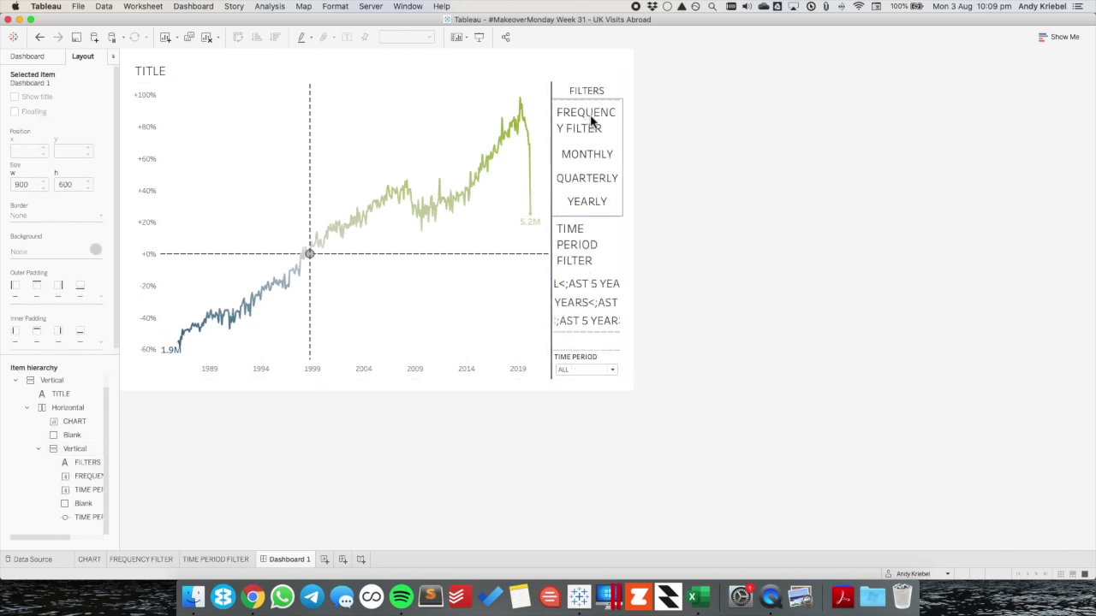
Hide the titles of the FREQUENCY FILTER and TIME PERIOD FILTER sheets on the dashboard.
{"action": "right_click", "coordinate": [591, 123]}
{"action": "left_click", "coordinate": [612, 149]}
{"action": "right_click", "coordinate": [598, 229]}
{"action": "left_click", "coordinate": [609, 259]}
{"action": "left_click", "coordinate": [749, 259]}
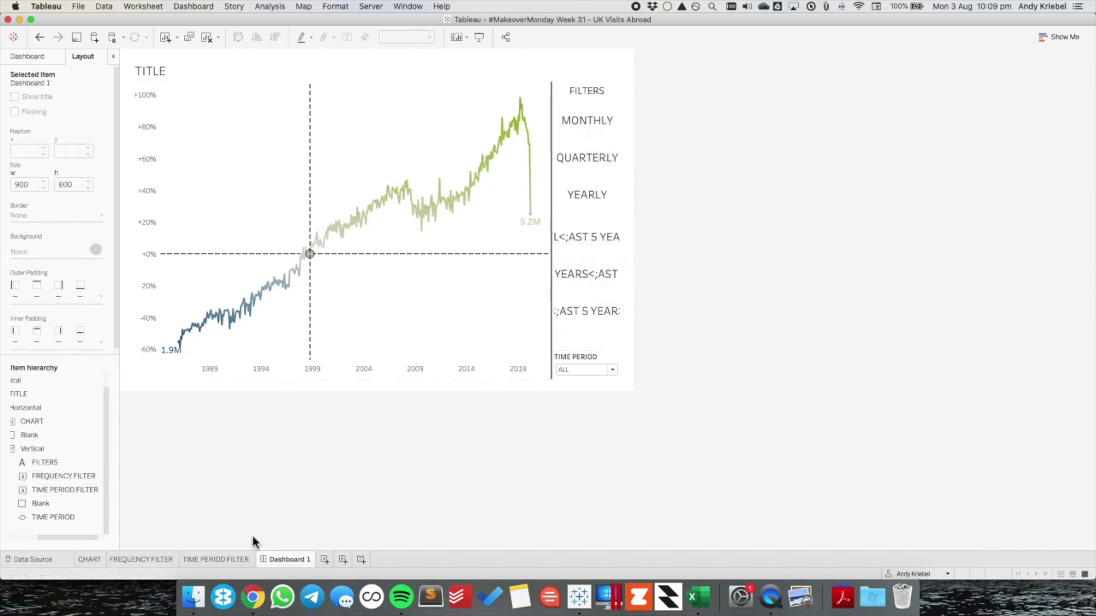
On the TIME PERIOD FILTER sheet, correct the last part of the label for all marks to <LAST 5 YEAR>.
{"action": "left_click", "coordinate": [206, 559]}
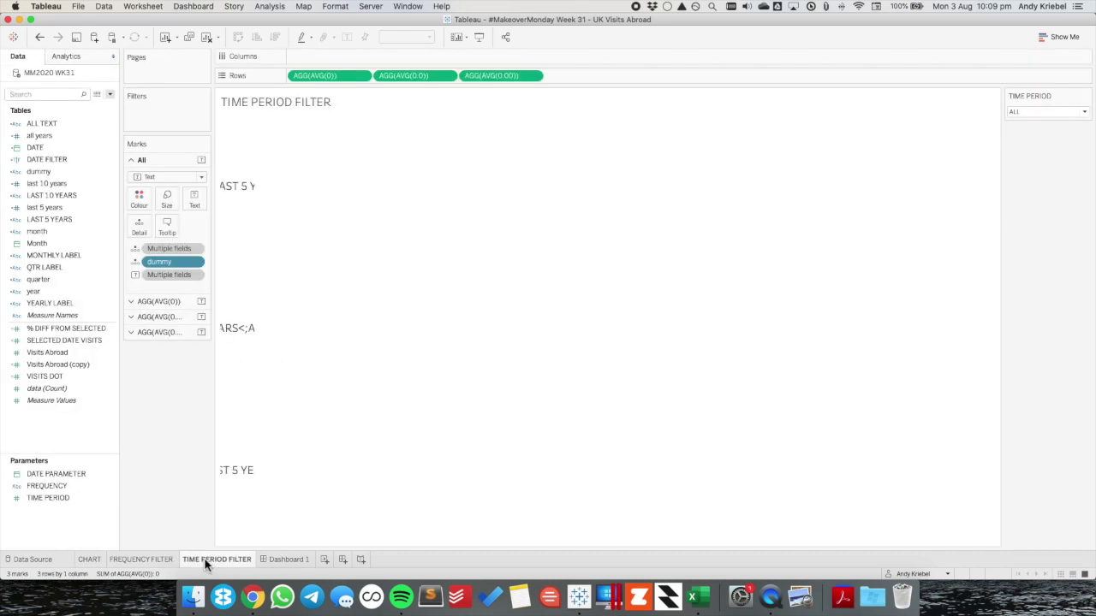
{"action": "left_click", "coordinate": [196, 205]}
{"action": "left_click", "coordinate": [295, 224]}
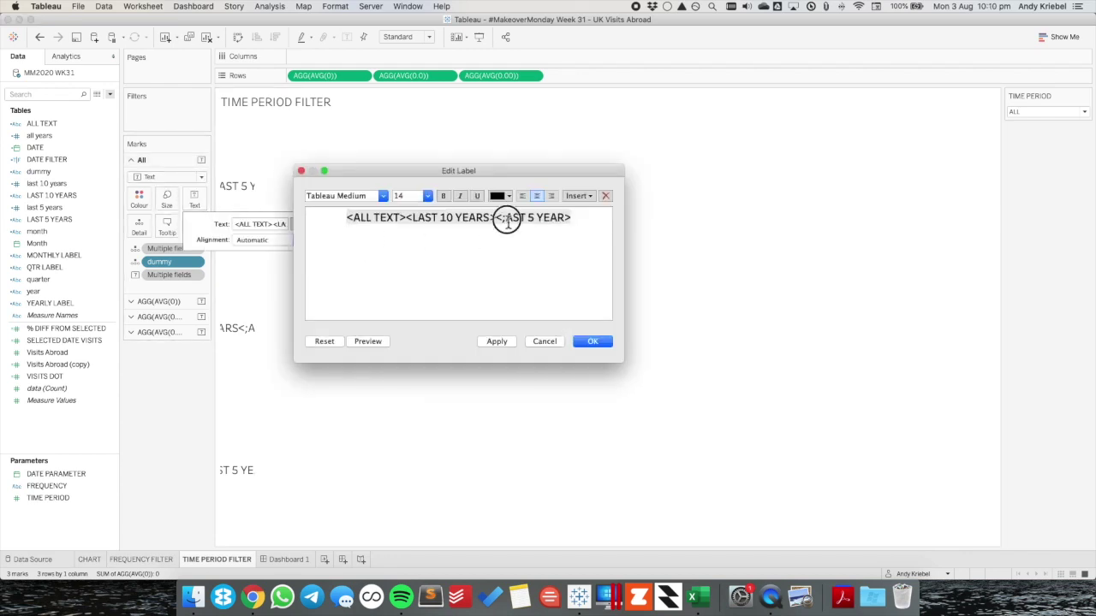
{"action": "left_click_drag", "start_coordinate": [506, 220], "coordinate": [567, 217]}
{"action": "key", "text": "BackSpace"}
{"action": "type", "text": "L"}
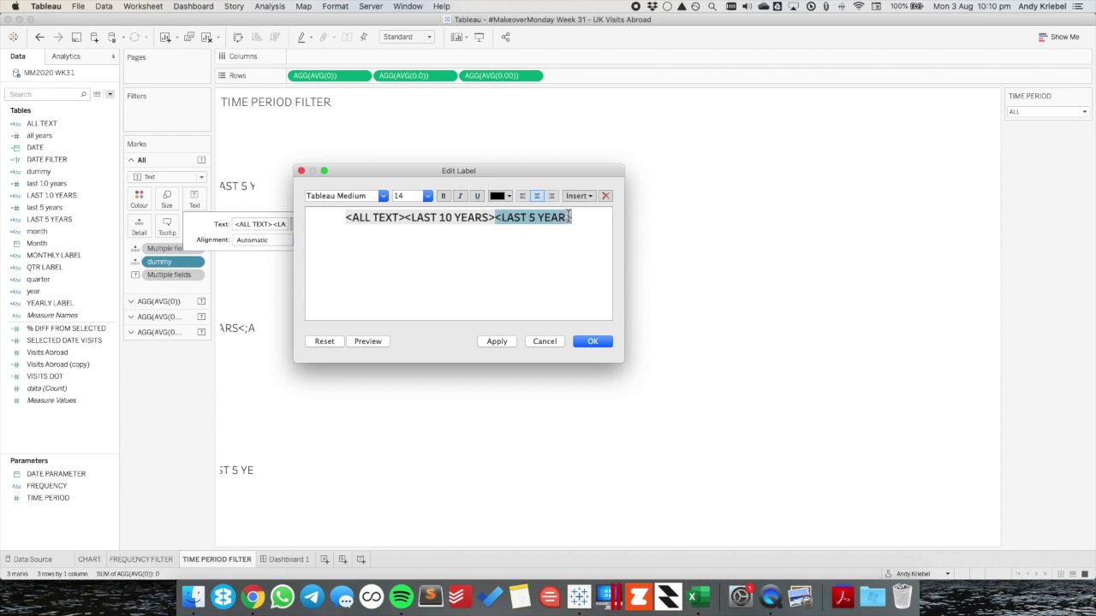
{"action": "left_click", "coordinate": [591, 341]}
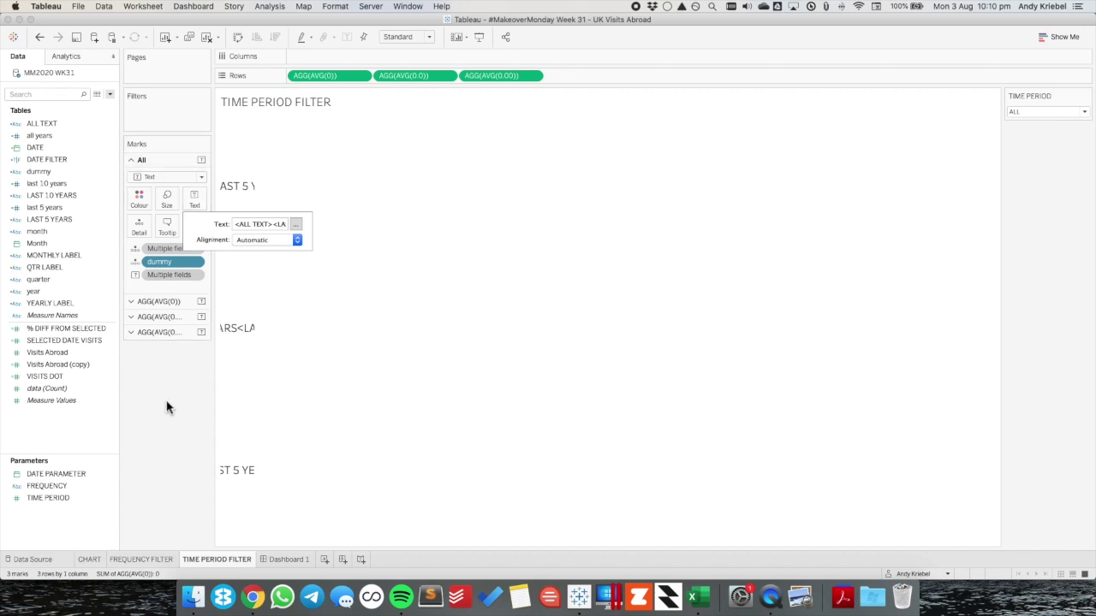
Try clearing the label text for all marks on the TIME PERIOD FILTER sheet, and undo the change.
{"action": "left_click", "coordinate": [172, 302]}
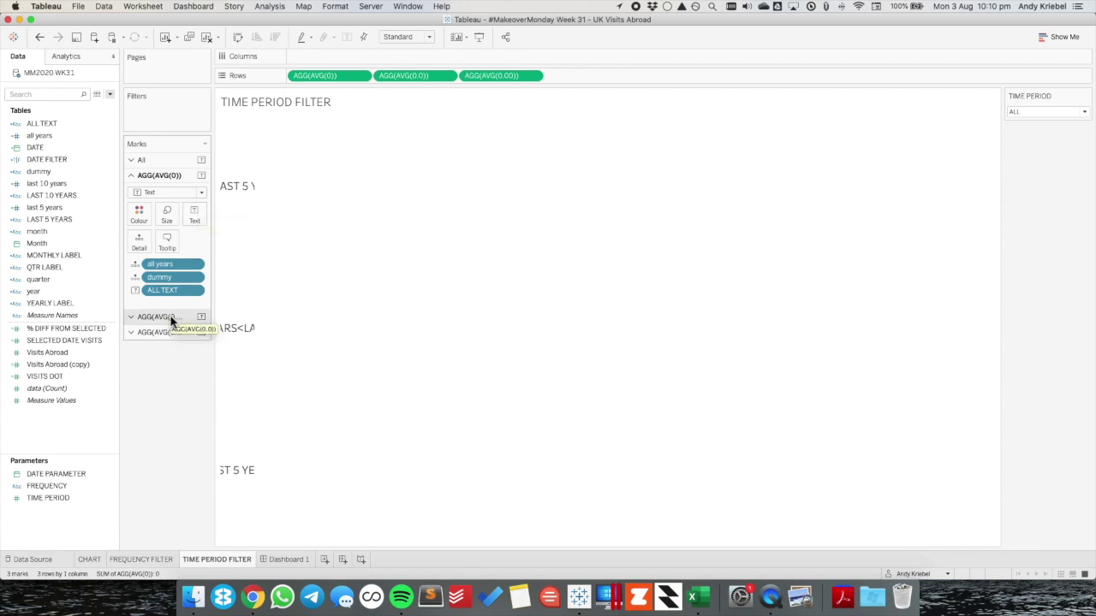
{"action": "left_click", "coordinate": [164, 161]}
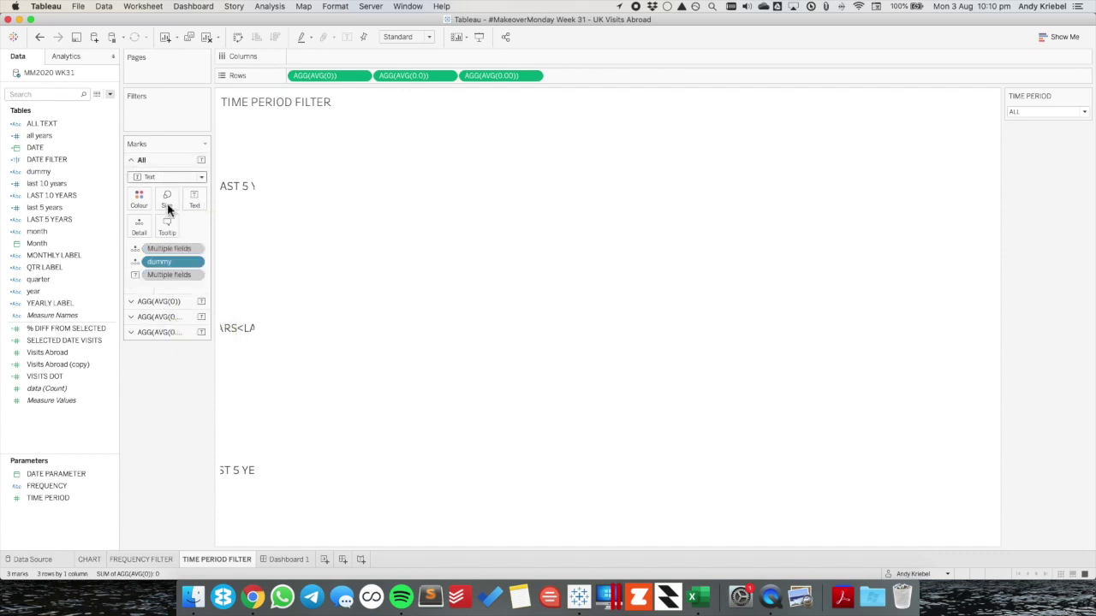
{"action": "left_click_drag", "start_coordinate": [165, 304], "coordinate": [196, 213]}
{"action": "left_click", "coordinate": [176, 162]}
{"action": "left_click", "coordinate": [195, 199]}
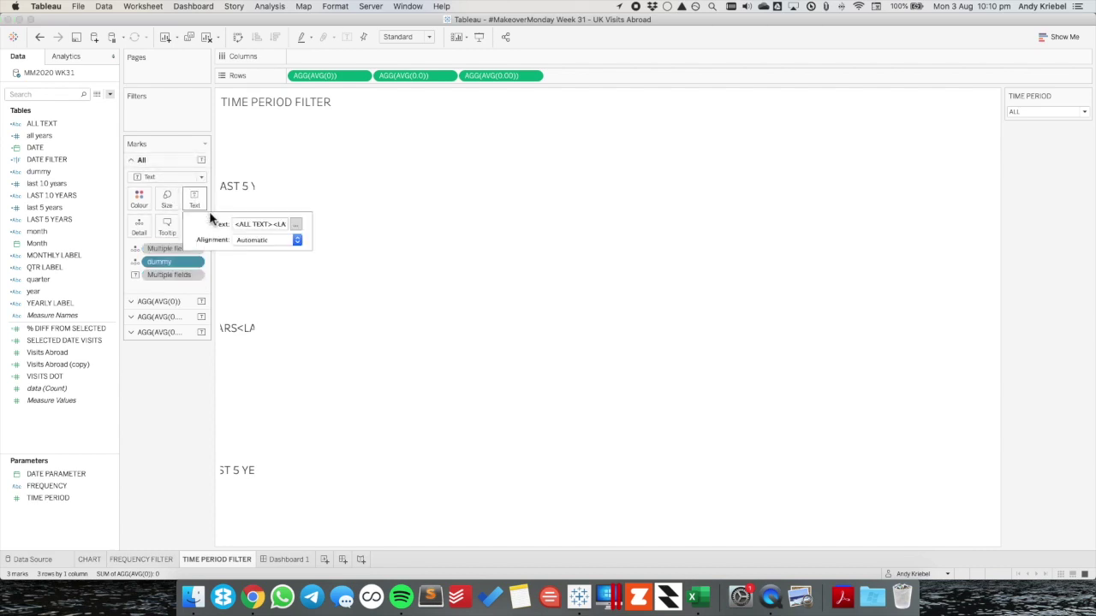
{"action": "left_click", "coordinate": [296, 226]}
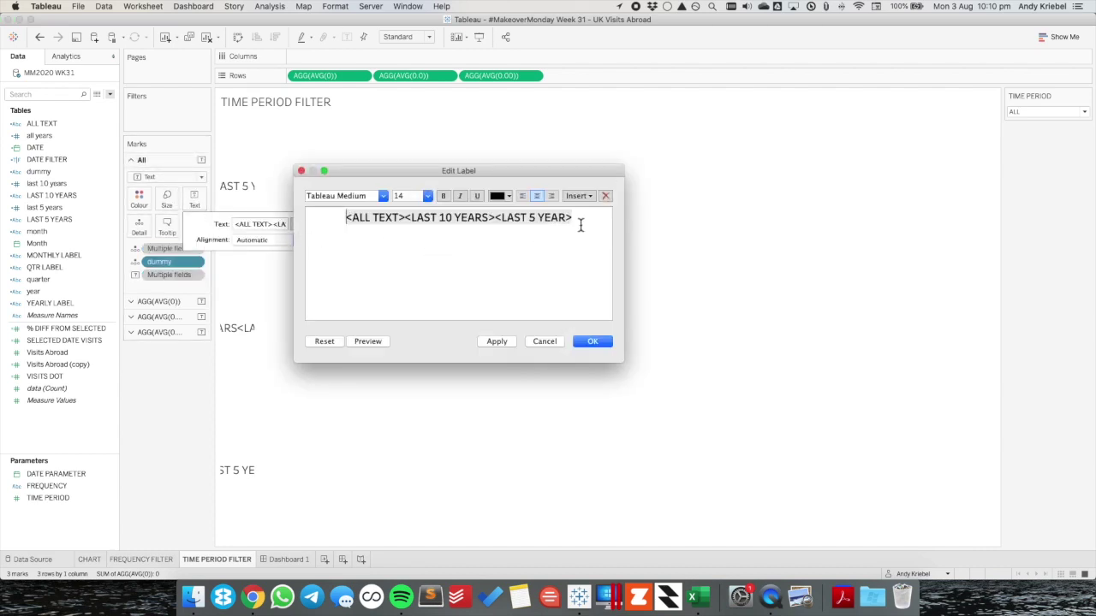
{"action": "key", "text": "BackSpace"}
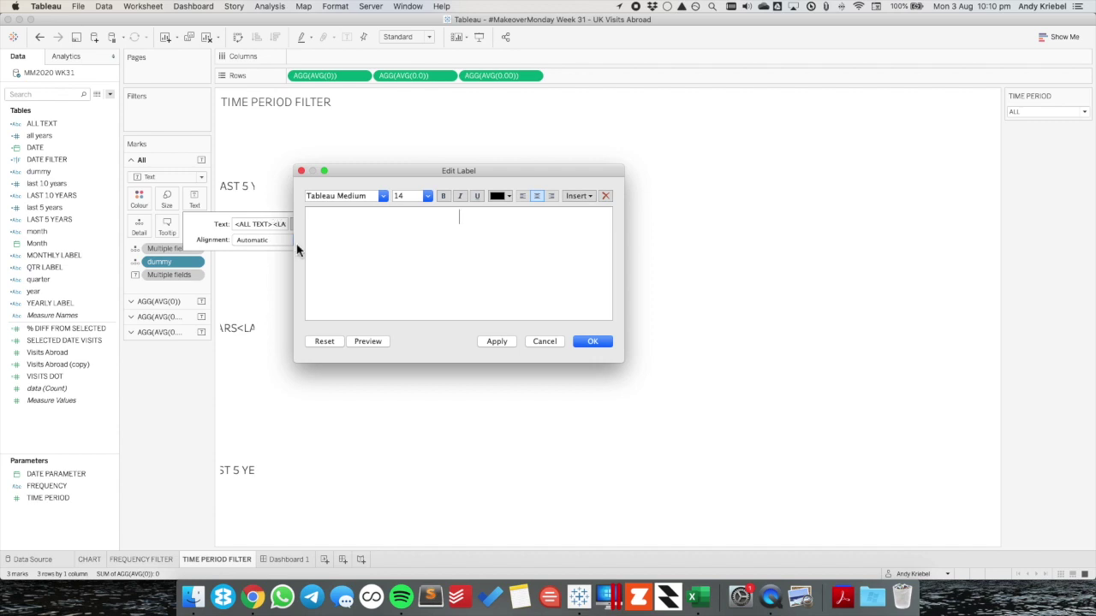
{"action": "left_click", "coordinate": [589, 341]}
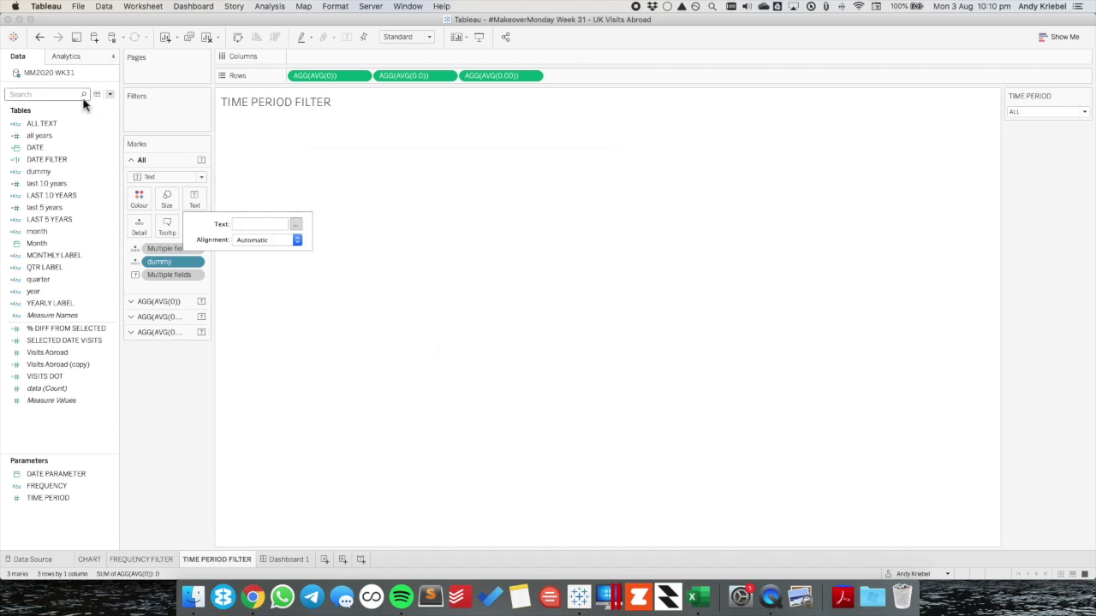
{"action": "left_click", "coordinate": [39, 38]}
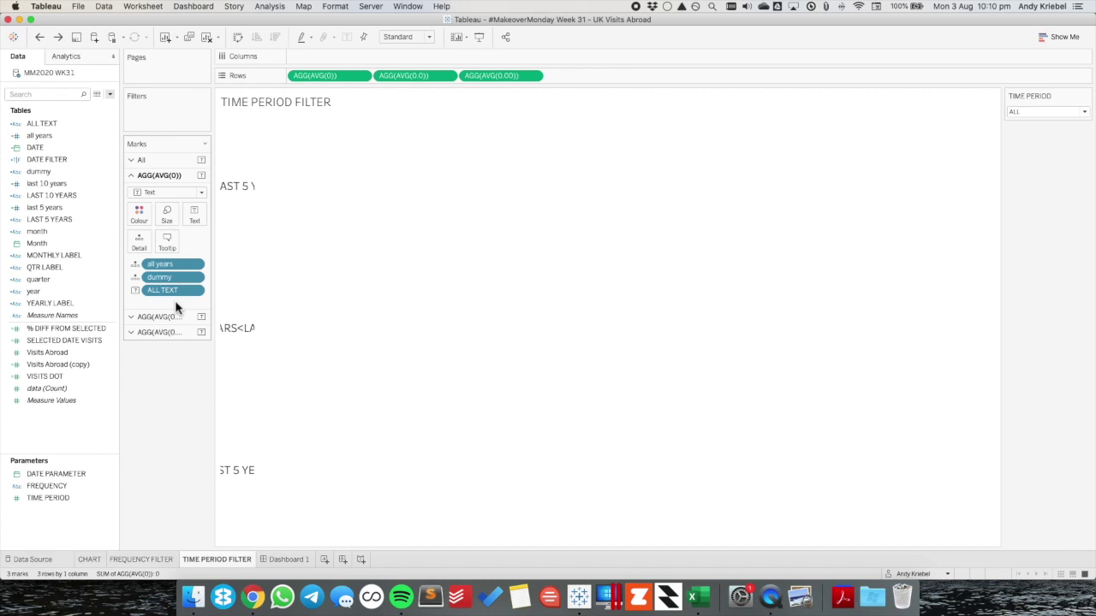
Reduce the label of the first measure, AGG(AVG(0)), to <ALL TEXT> only.
{"action": "left_click", "coordinate": [196, 217]}
{"action": "left_click", "coordinate": [294, 239]}
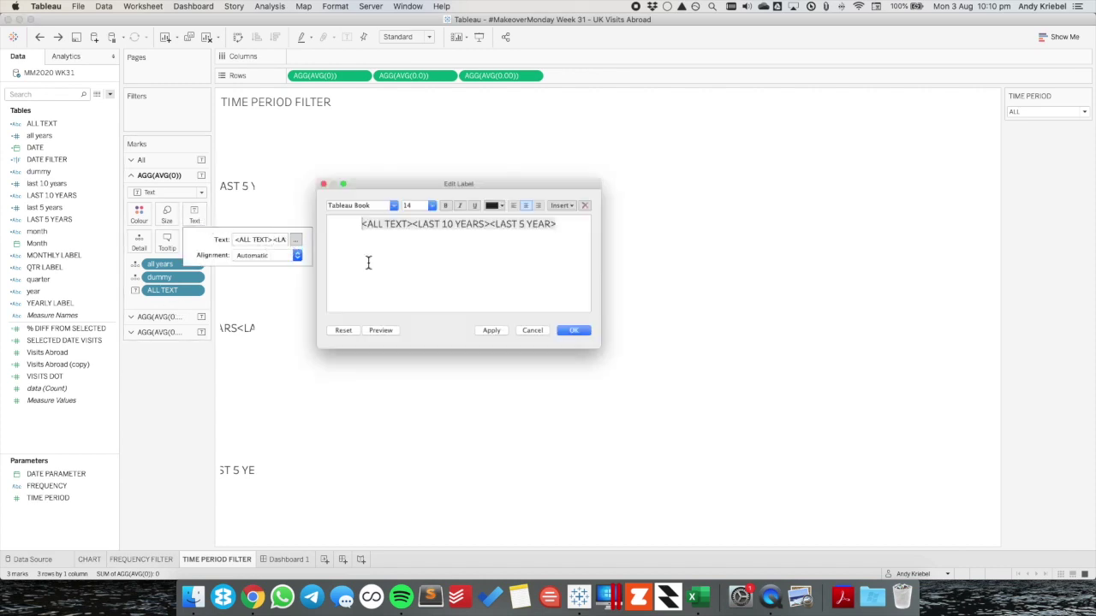
{"action": "left_click_drag", "start_coordinate": [407, 221], "coordinate": [607, 220]}
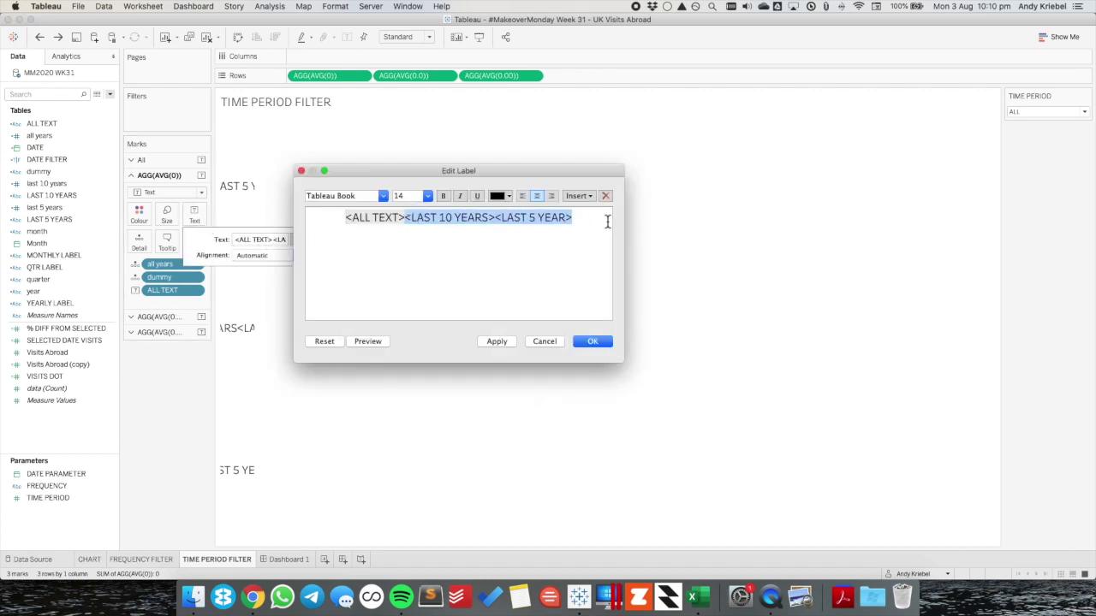
{"action": "key", "text": "BackSpace"}
{"action": "left_click", "coordinate": [593, 342]}
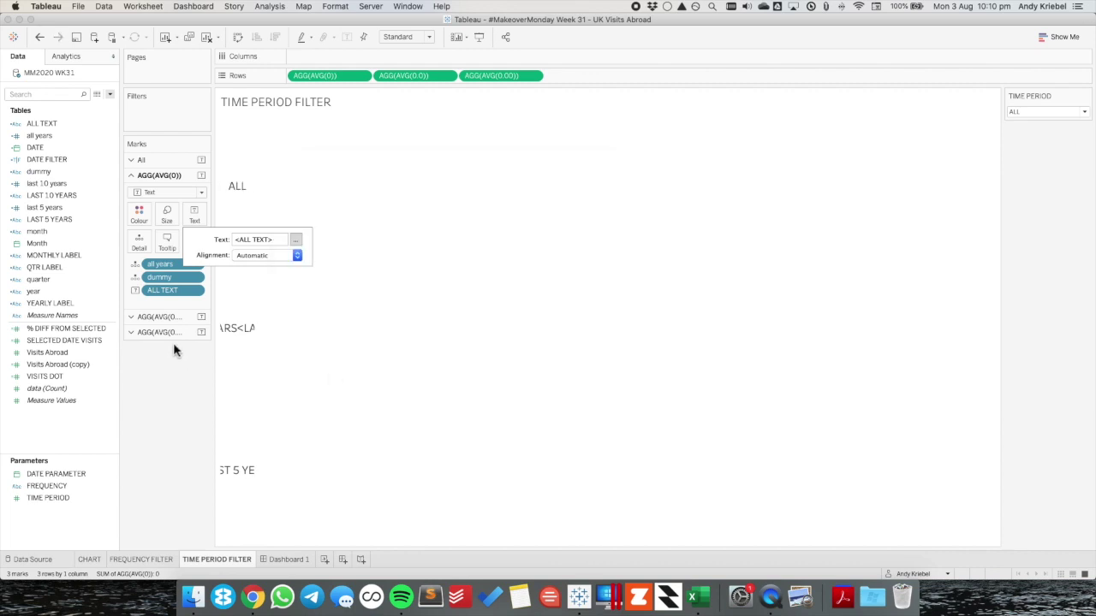
Reduce the label of the second measure, AGG(AVG(0.0)), to <LAST 5 YEAR> only.
{"action": "left_click", "coordinate": [202, 319]}
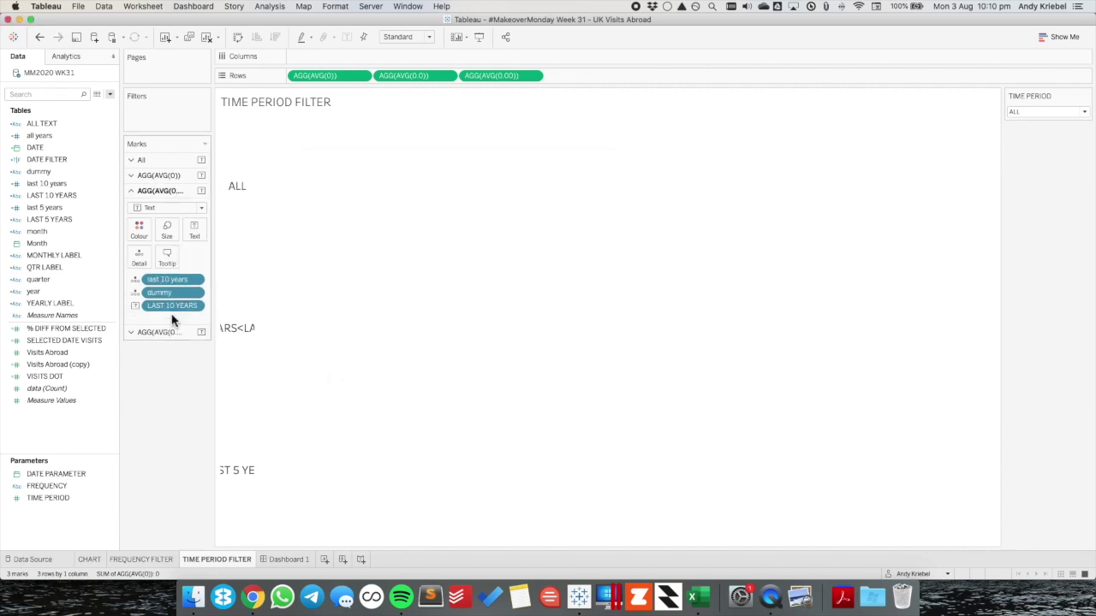
{"action": "left_click", "coordinate": [195, 231]}
{"action": "left_click", "coordinate": [296, 255]}
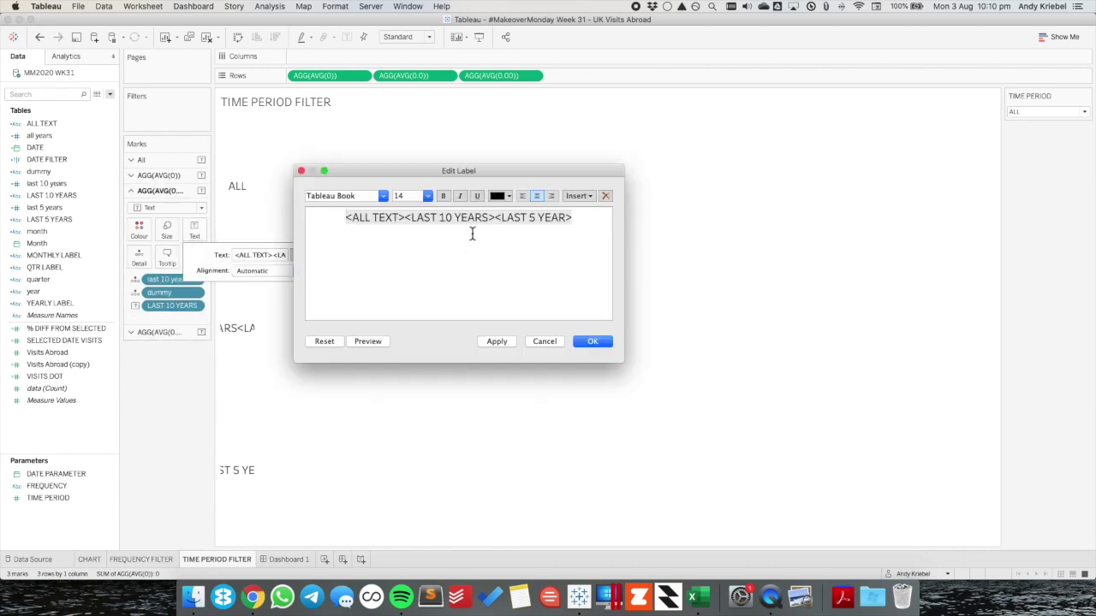
{"action": "double_click", "coordinate": [363, 215]}
{"action": "key", "text": "BackSpace"}
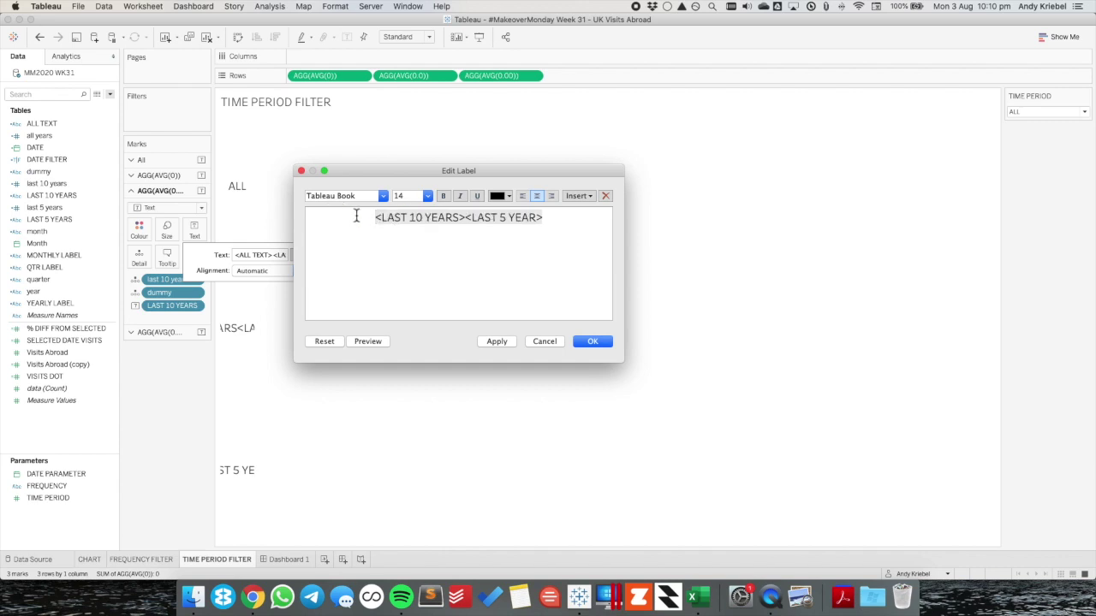
{"action": "double_click", "coordinate": [465, 217]}
{"action": "key", "text": "BackSpace"}
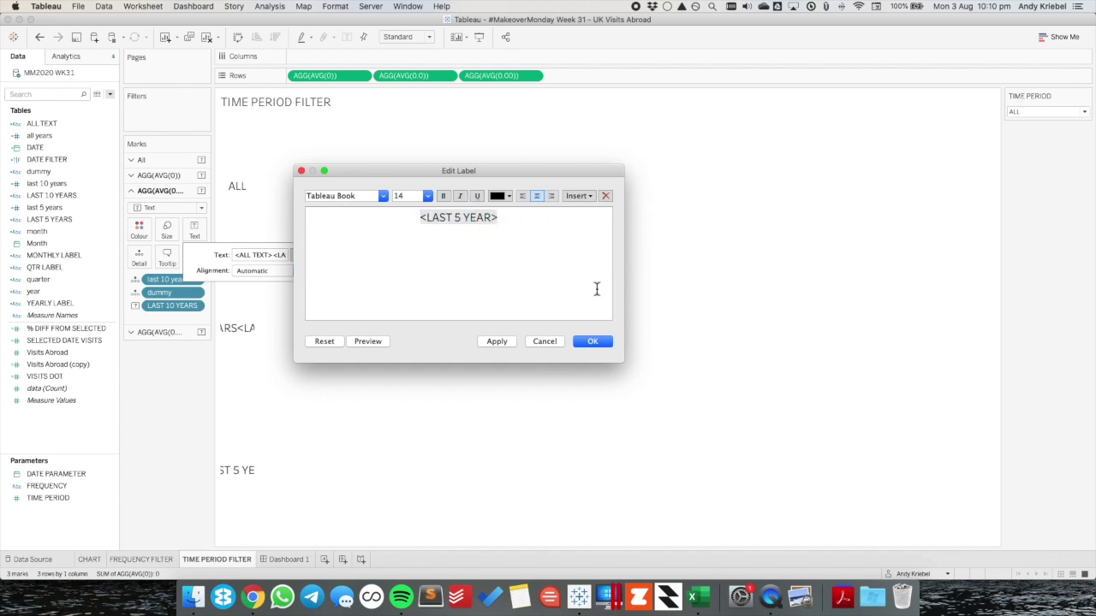
{"action": "left_click", "coordinate": [589, 342]}
Reduce the label of the third measure, AGG(AVG(0.00)), to <LAST 5 YEAR> only.
{"action": "left_click", "coordinate": [161, 330]}
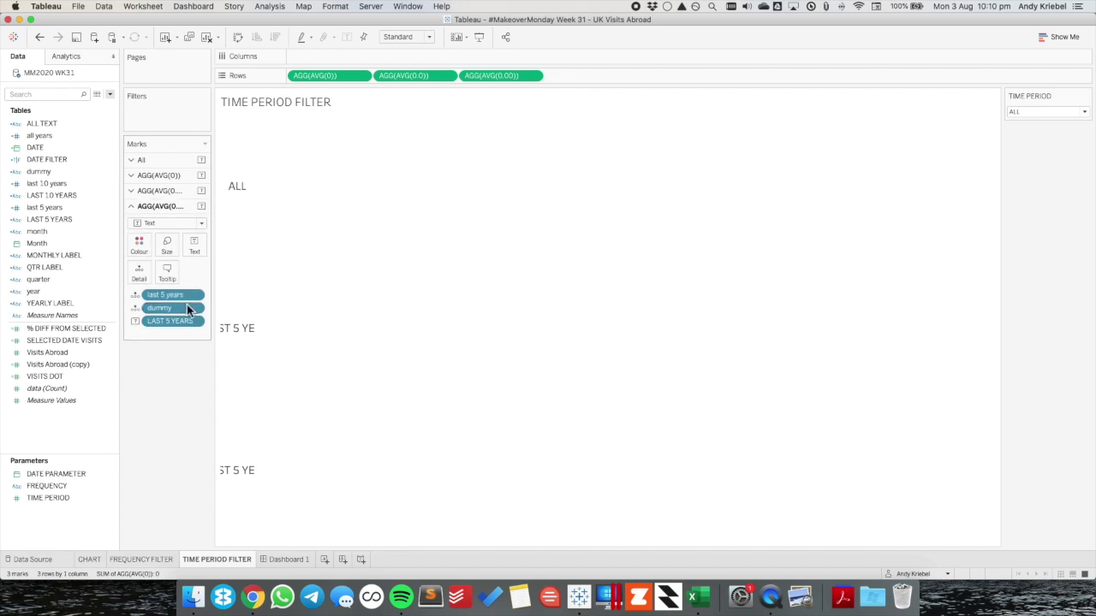
{"action": "left_click", "coordinate": [195, 249]}
{"action": "left_click", "coordinate": [296, 272]}
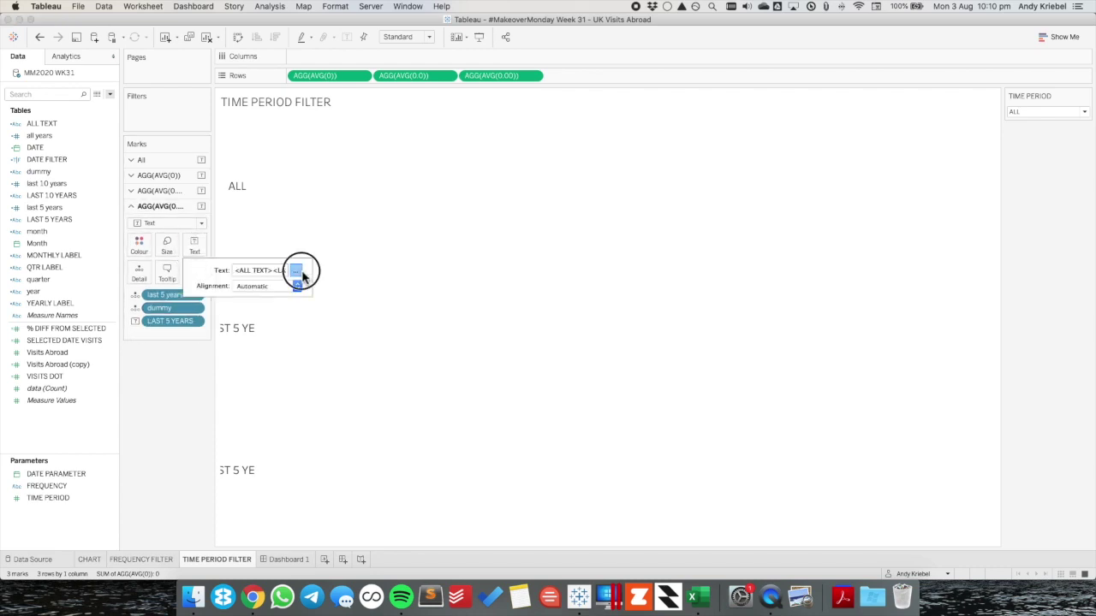
{"action": "left_click_drag", "start_coordinate": [495, 219], "coordinate": [343, 218]}
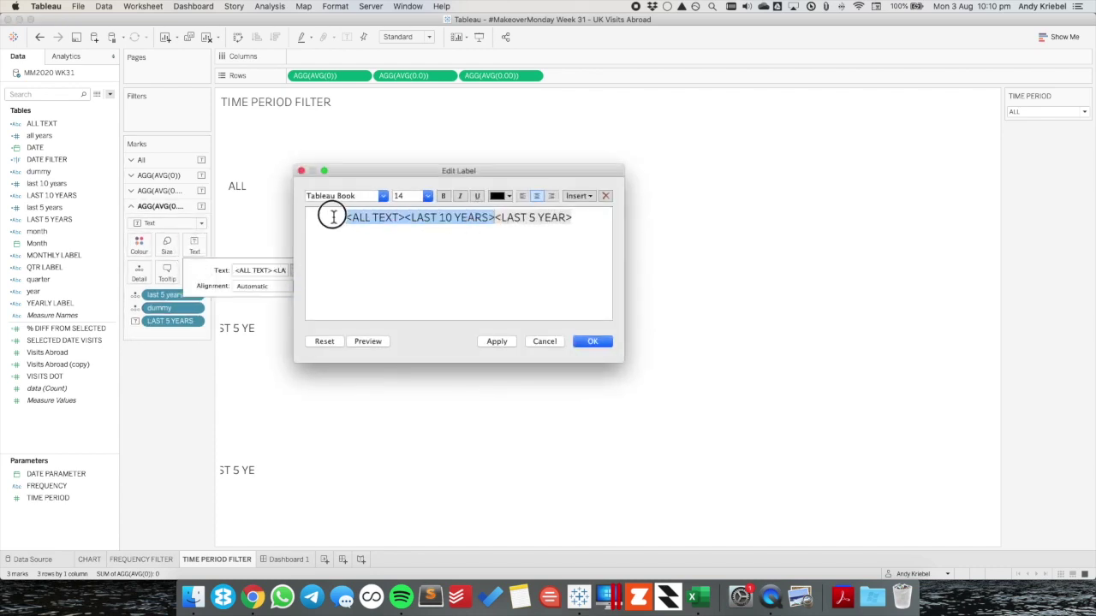
{"action": "key", "text": "BackSpace"}
{"action": "left_click", "coordinate": [594, 342]}
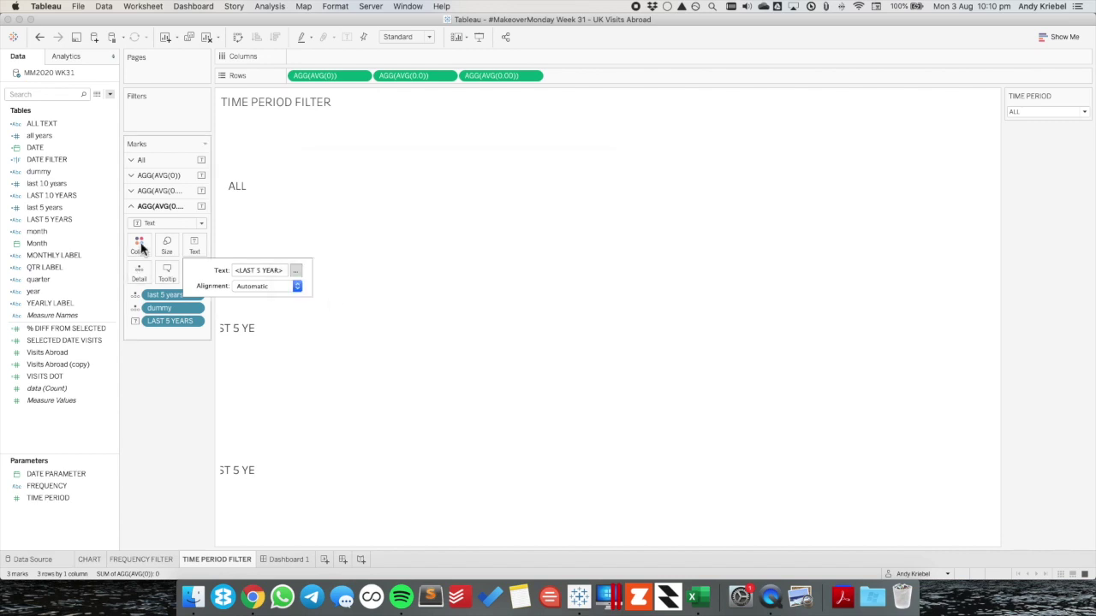
Replace the label of the second measure, AGG(AVG(0.0)), with the inserted field <LAST 10 YEARS>.
{"action": "left_click", "coordinate": [161, 191]}
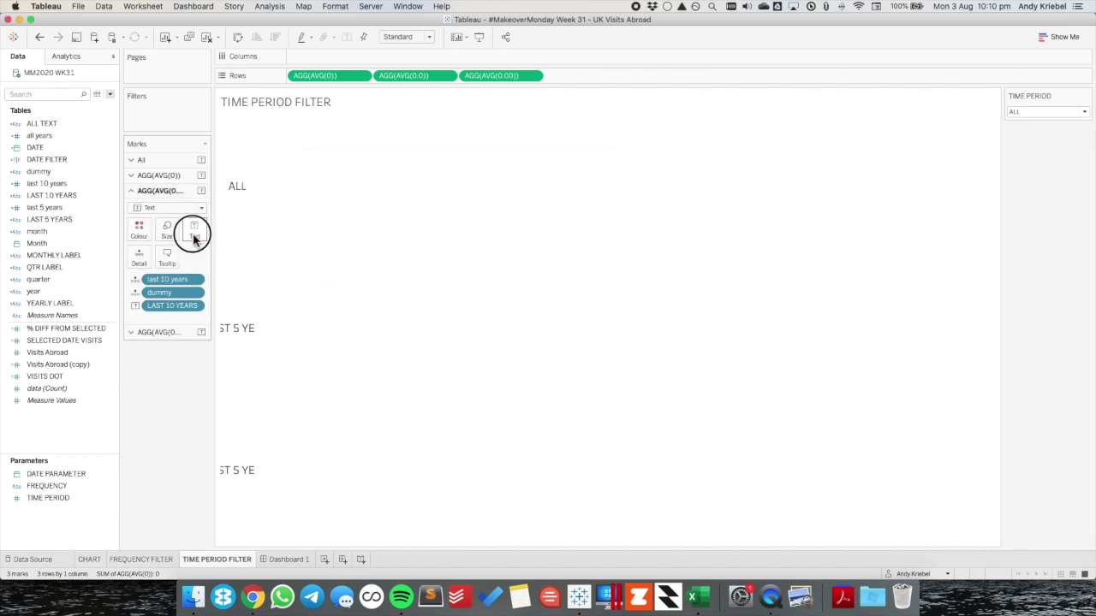
{"action": "left_click", "coordinate": [193, 236]}
{"action": "left_click", "coordinate": [295, 255]}
{"action": "double_click", "coordinate": [457, 221]}
{"action": "left_click", "coordinate": [510, 221]}
{"action": "left_click", "coordinate": [575, 196]}
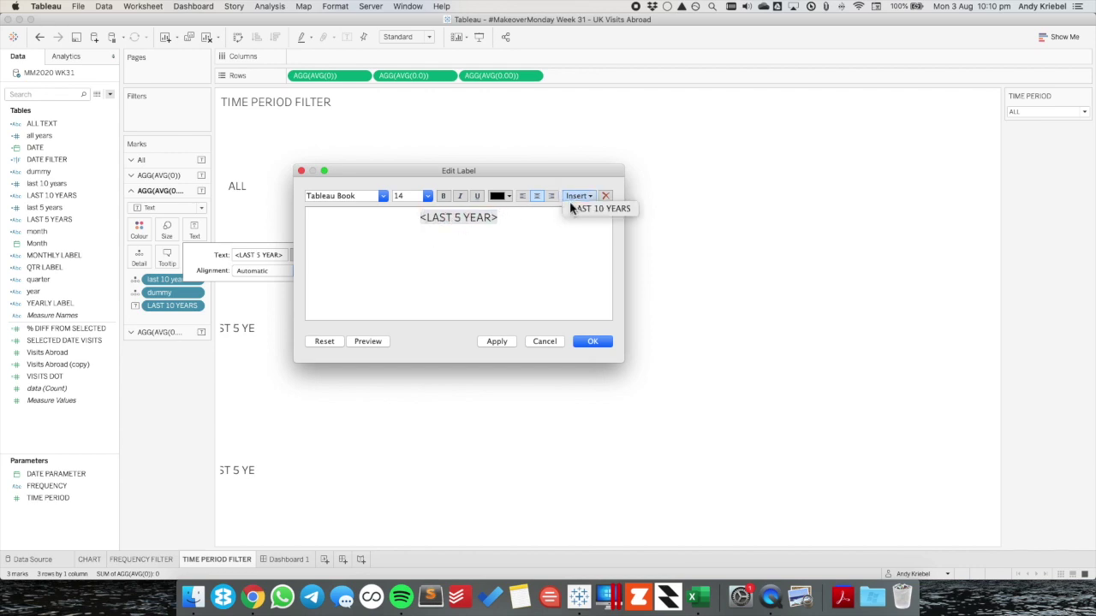
{"action": "left_click", "coordinate": [595, 209]}
{"action": "double_click", "coordinate": [454, 221]}
{"action": "key", "text": "BackSpace"}
{"action": "left_click", "coordinate": [592, 341]}
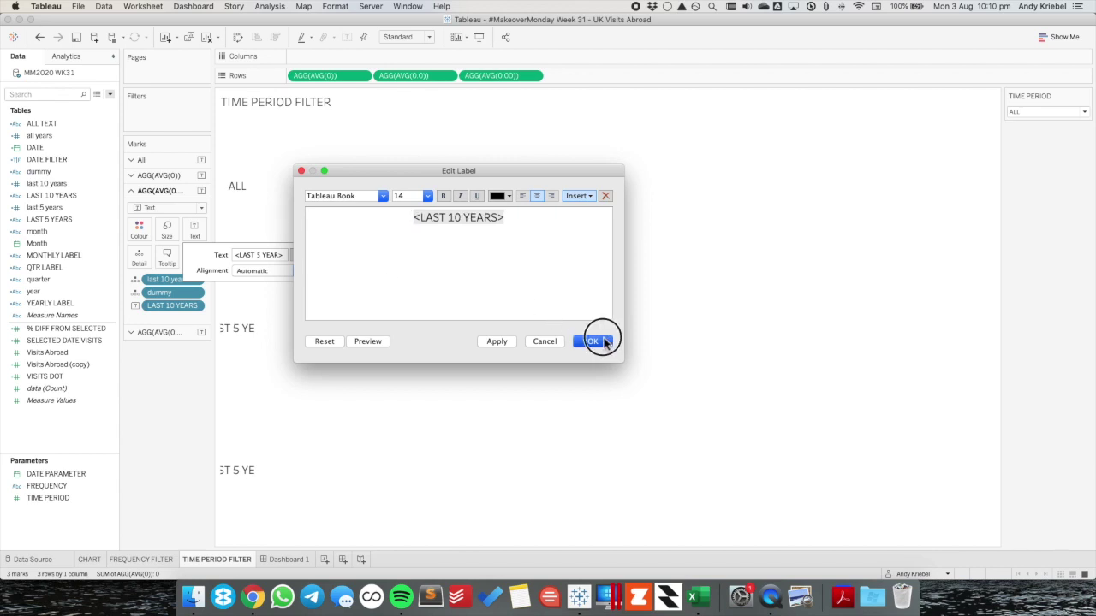
On Dashboard 1, widen the FILTERS column to about 170 pixels and remove the TIME PERIOD parameter control.
{"action": "left_click", "coordinate": [283, 560]}
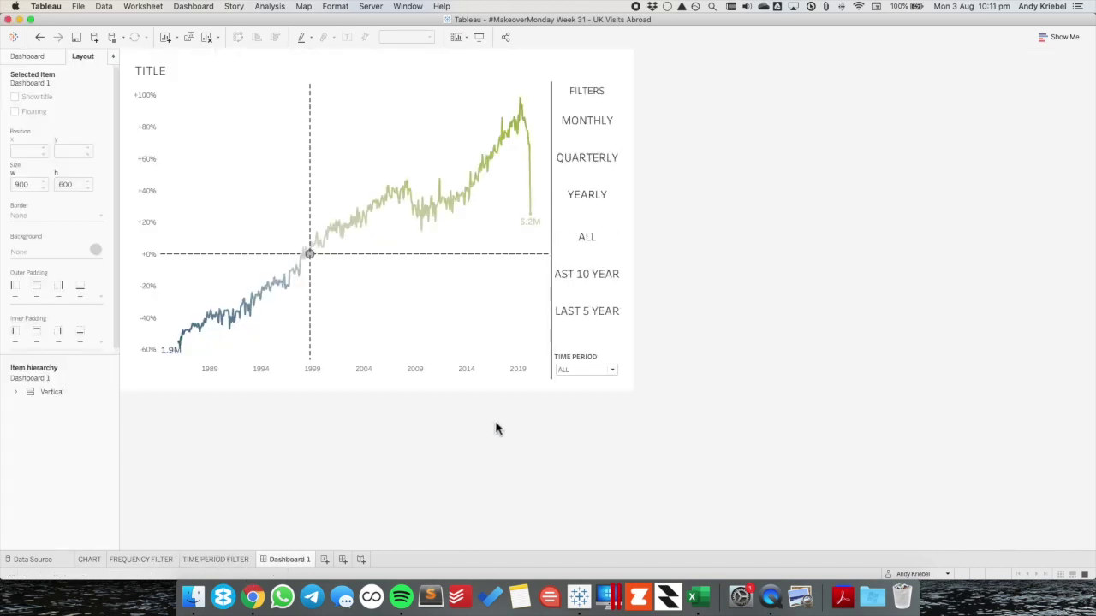
{"action": "left_click_drag", "start_coordinate": [549, 344], "coordinate": [522, 338]}
{"action": "left_click", "coordinate": [578, 364]}
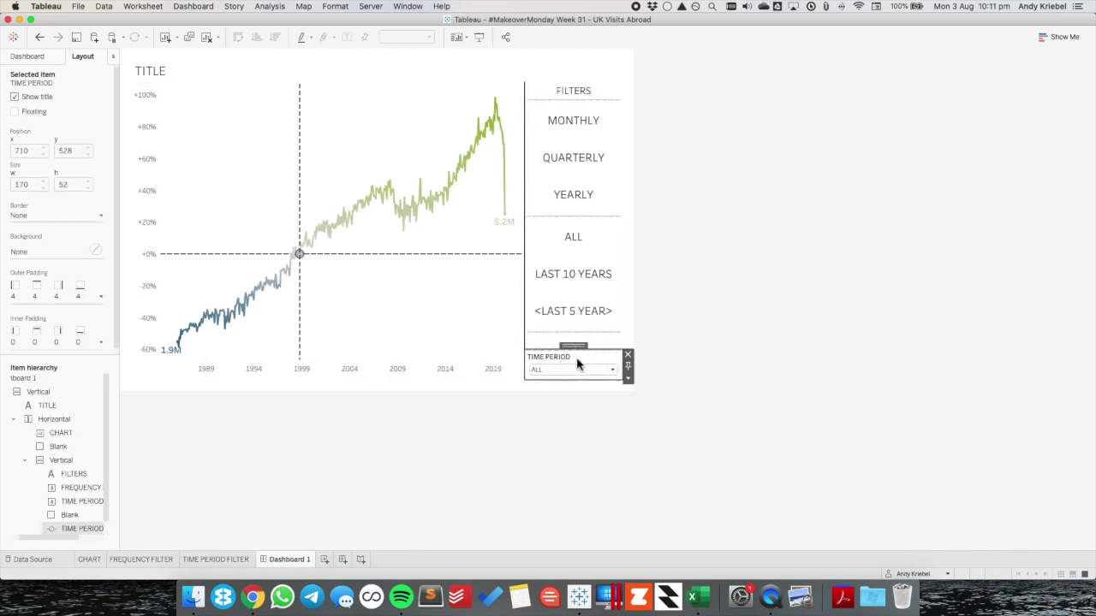
{"action": "left_click", "coordinate": [628, 355]}
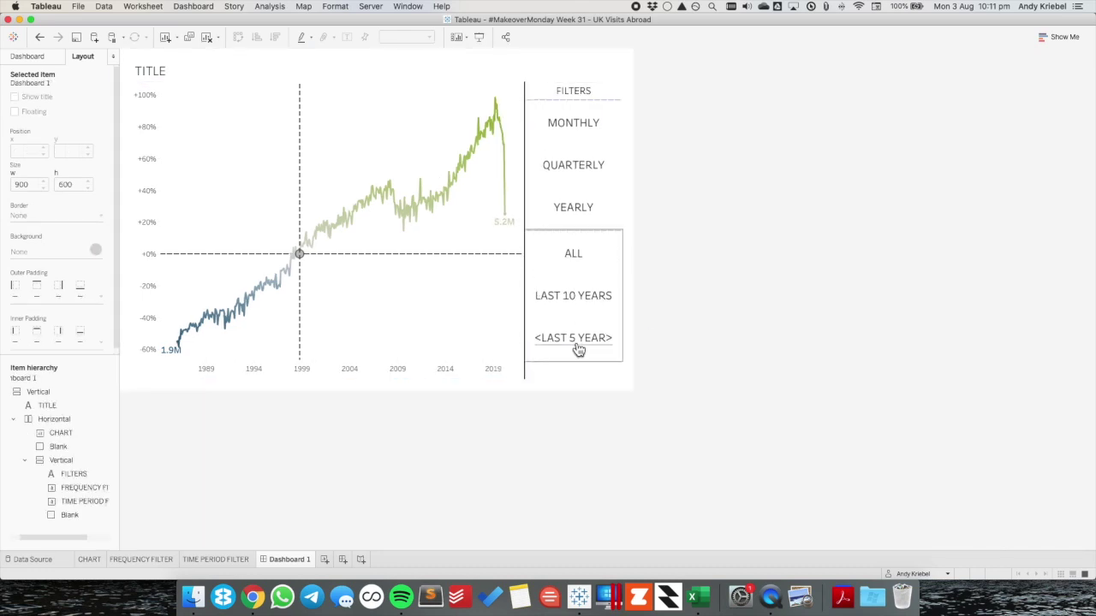
On the TIME PERIOD FILTER sheet, correct the third measure's label to <LAST 5 YEARS>.
{"action": "left_click", "coordinate": [213, 559]}
{"action": "left_click", "coordinate": [171, 334]}
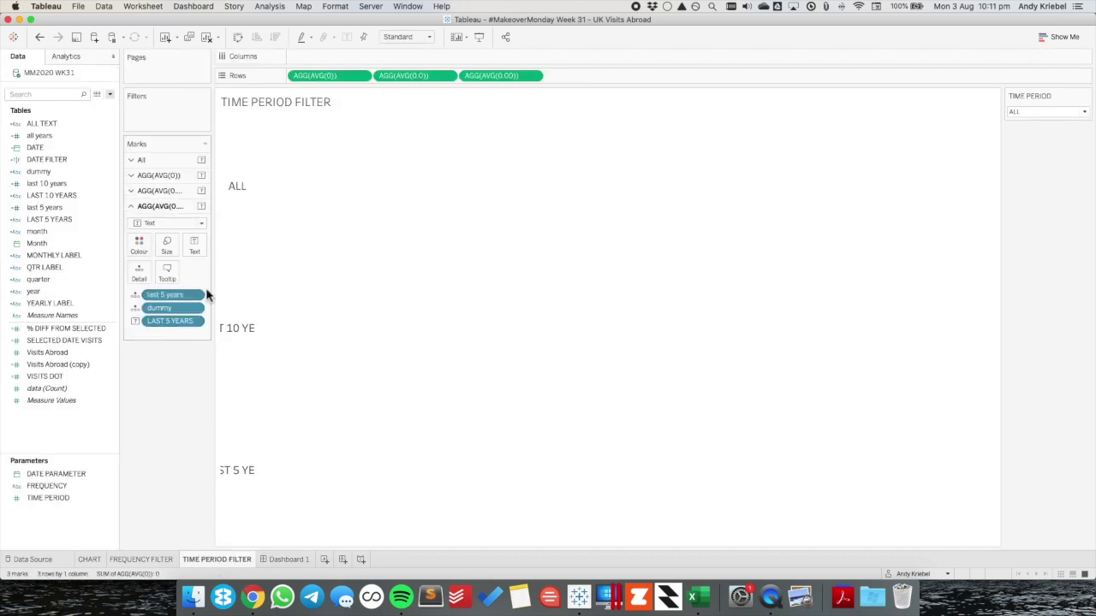
{"action": "left_click", "coordinate": [195, 242]}
{"action": "left_click", "coordinate": [297, 269]}
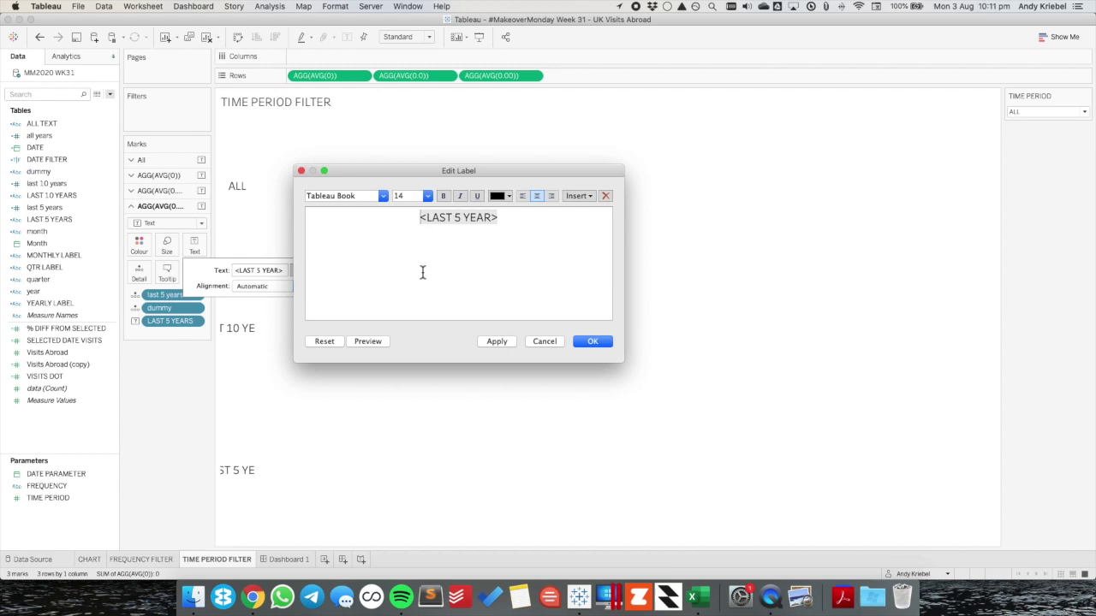
{"action": "double_click", "coordinate": [492, 219]}
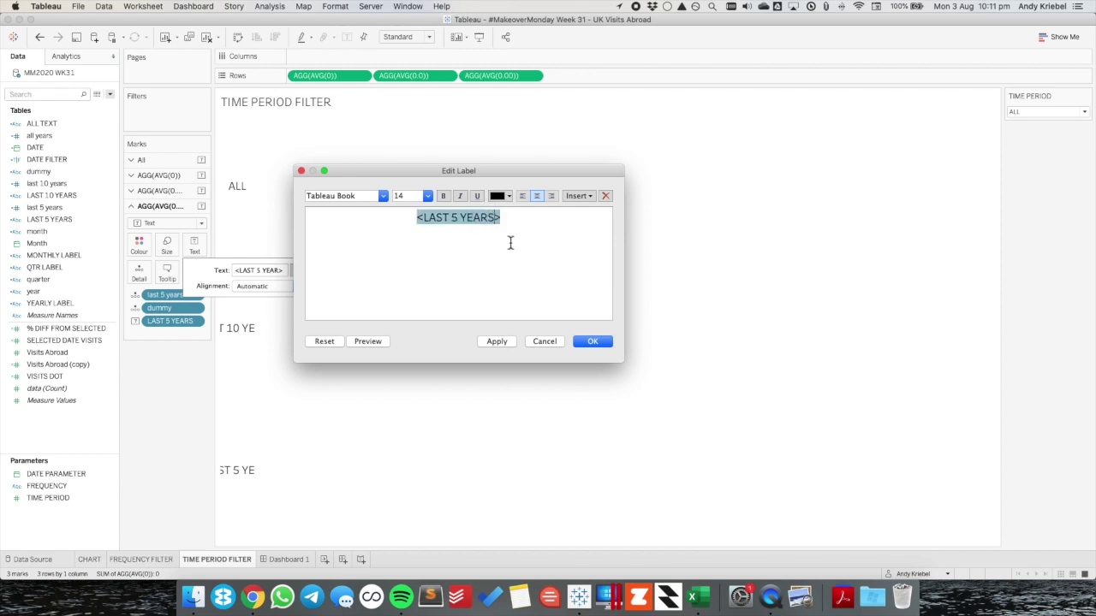
{"action": "left_click", "coordinate": [589, 342]}
Show the TIME PERIOD FILTER sheet's title on Dashboard 1 and open the title text for editing.
{"action": "left_click", "coordinate": [287, 559]}
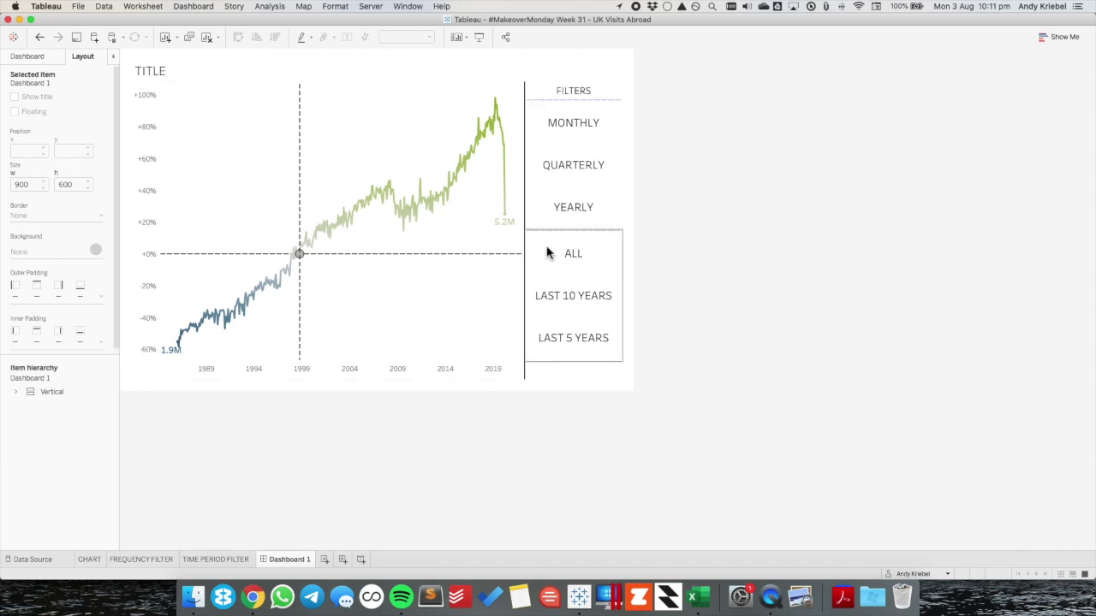
{"action": "left_click", "coordinate": [586, 356]}
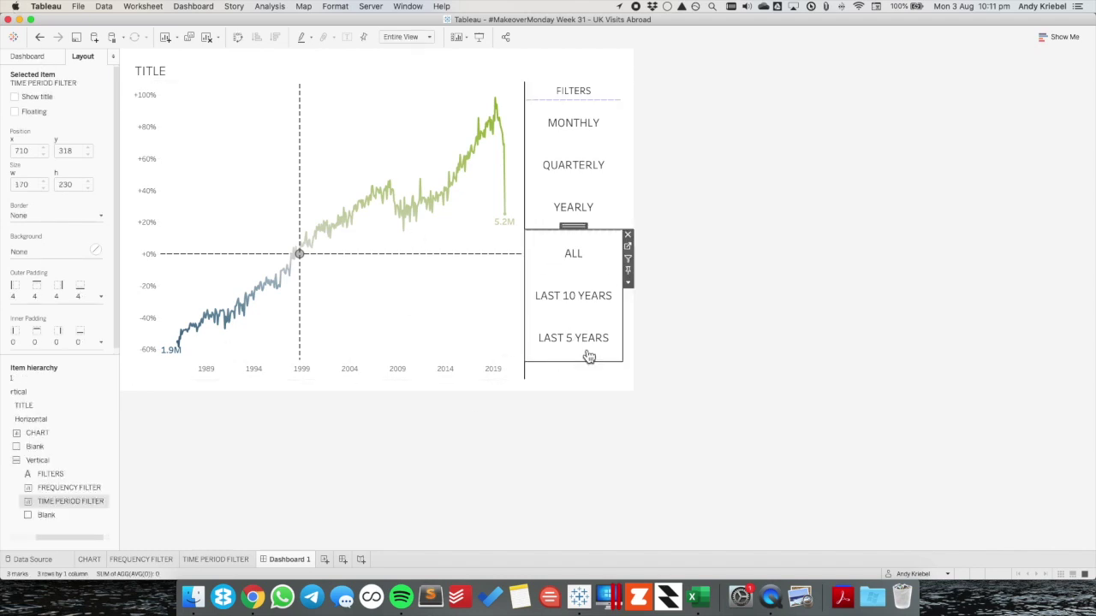
{"action": "left_click", "coordinate": [627, 282]}
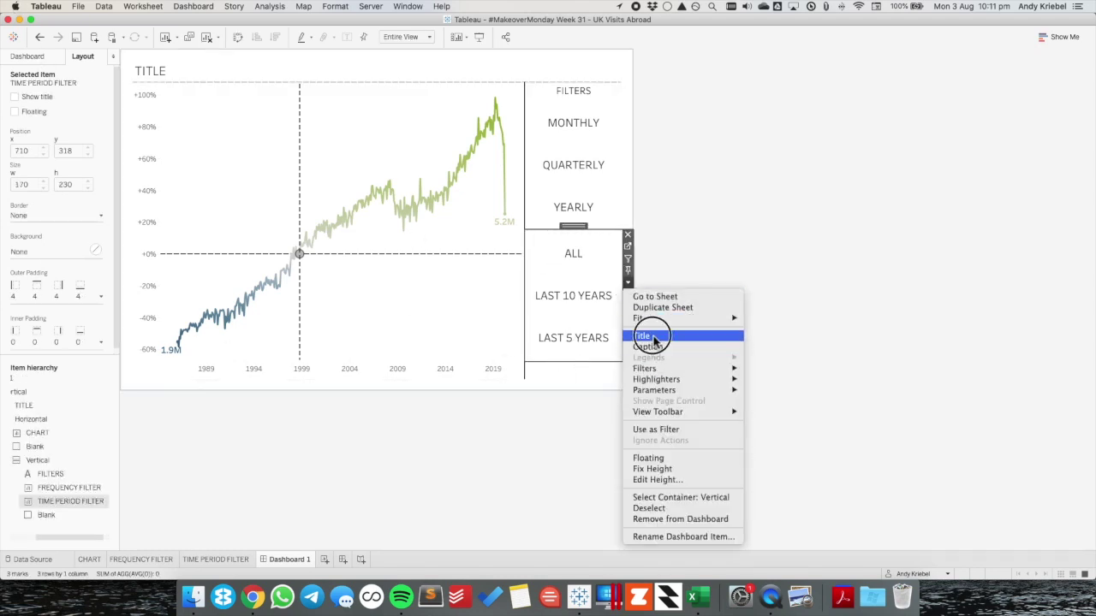
{"action": "left_click", "coordinate": [648, 335]}
{"action": "double_click", "coordinate": [560, 246]}
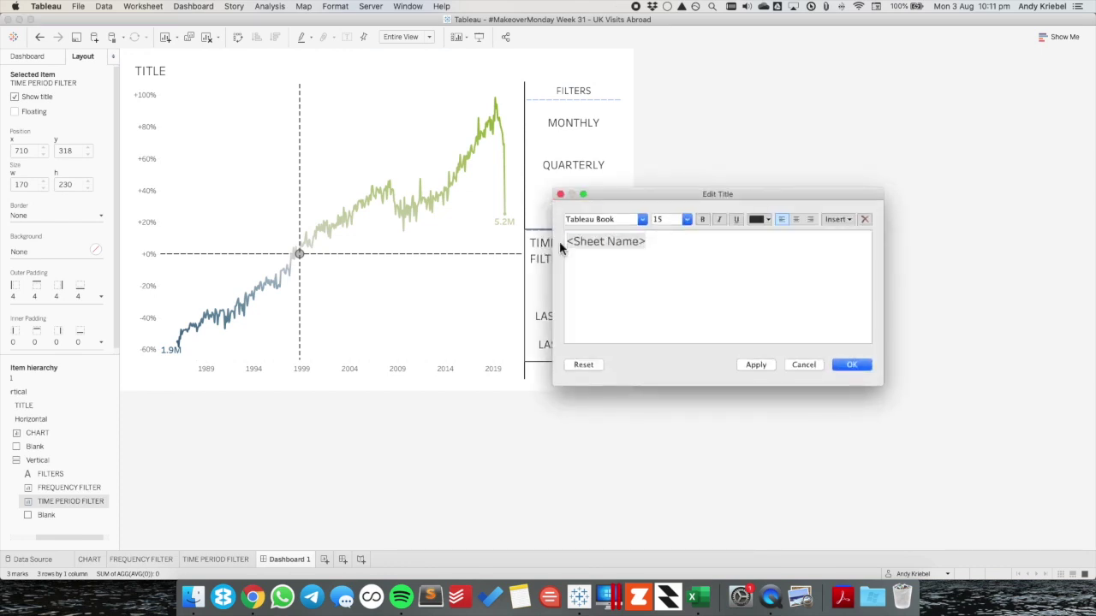
{"action": "key", "text": "super+a"}
Switch to Chrome to check the wording of the filter headings on the ONS UK visits abroad page, and return to Tableau.
{"action": "key", "text": "super+Tab"}
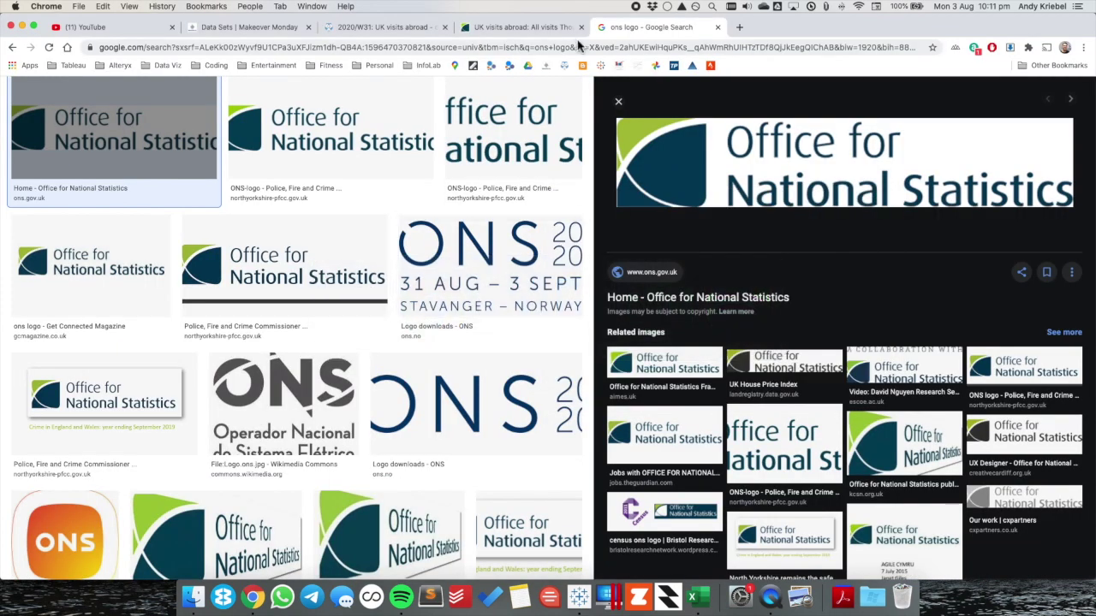
{"action": "left_click", "coordinate": [490, 33]}
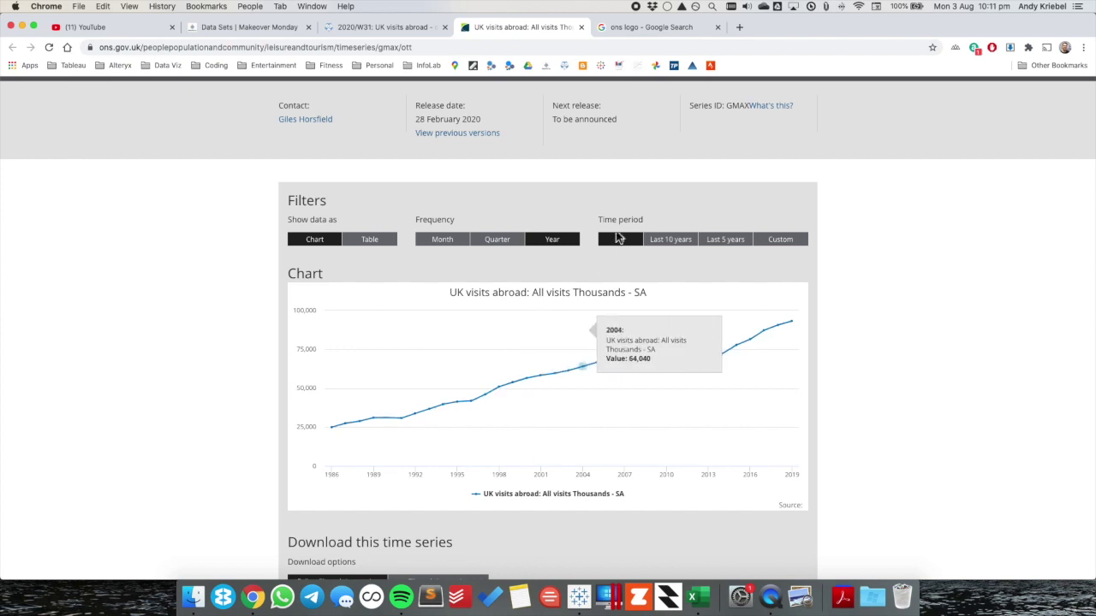
{"action": "key", "text": "super+Tab"}
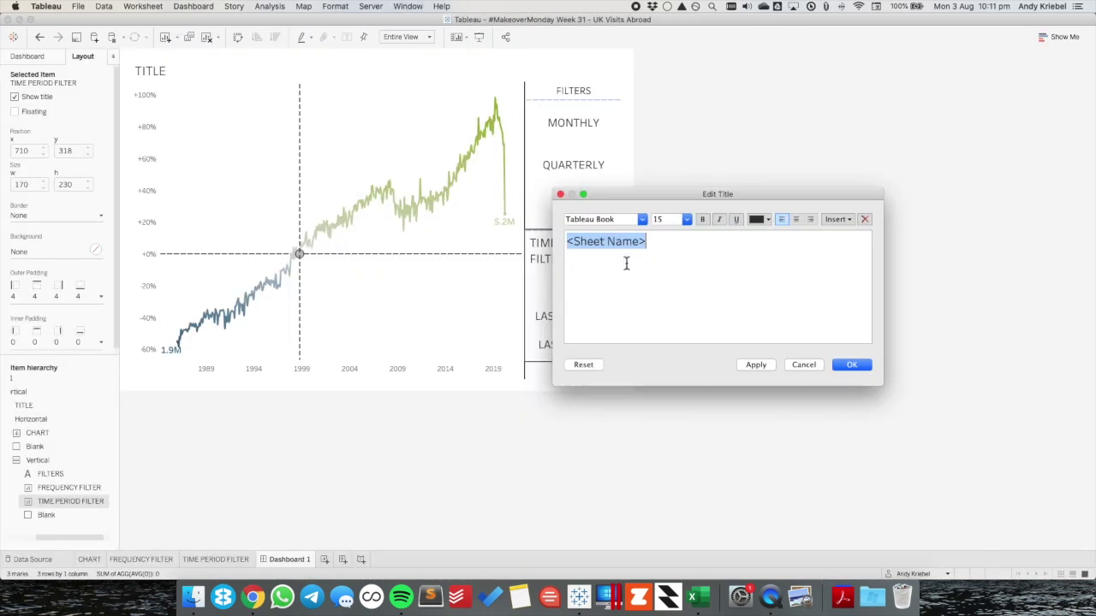
Replace the sheet name in the title with the centred text TIME PERIOD.
{"action": "left_click", "coordinate": [795, 220]}
{"action": "type", "text": "TIME "}
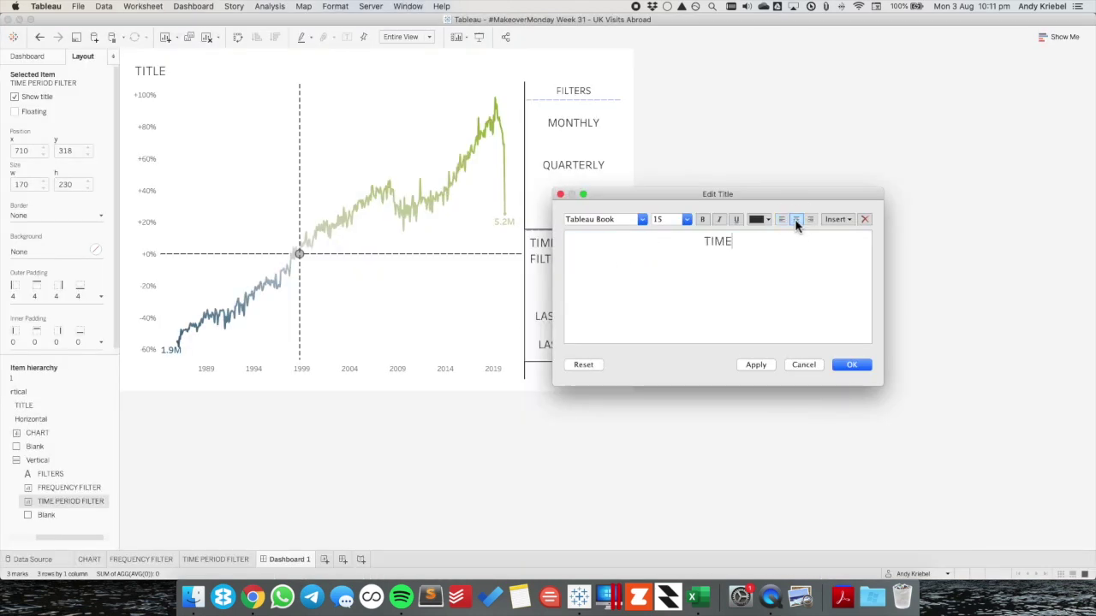
{"action": "type", "text": "PERIOS"}
{"action": "key", "text": "BackSpace"}
{"action": "type", "text": "D"}
Format the TIME PERIOD title in Tableau Medium at size 10 and apply it.
{"action": "key", "text": "super+a"}
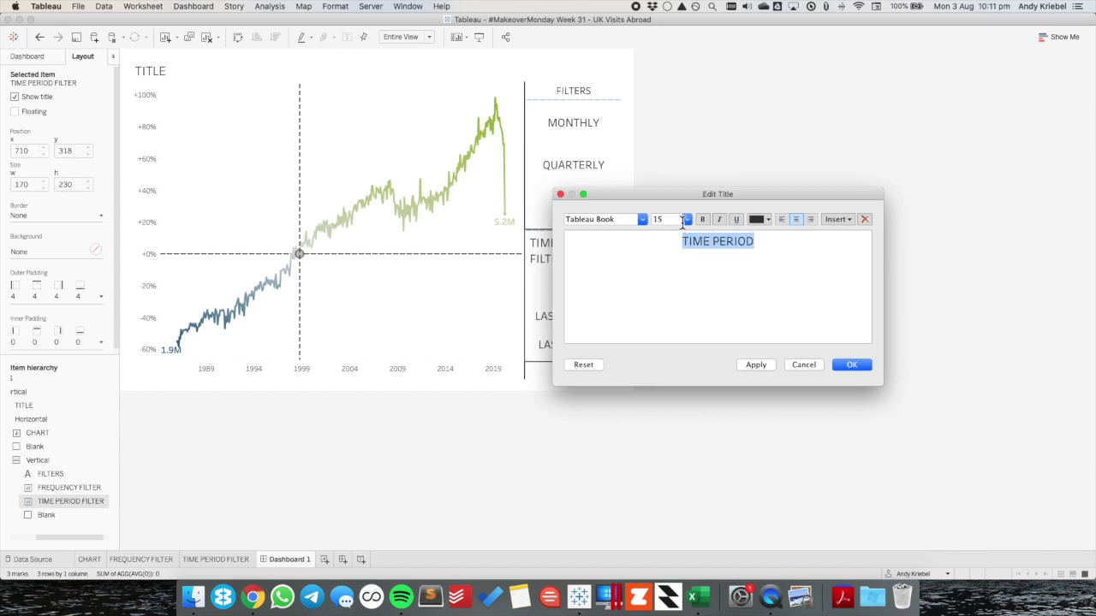
{"action": "left_click", "coordinate": [685, 220]}
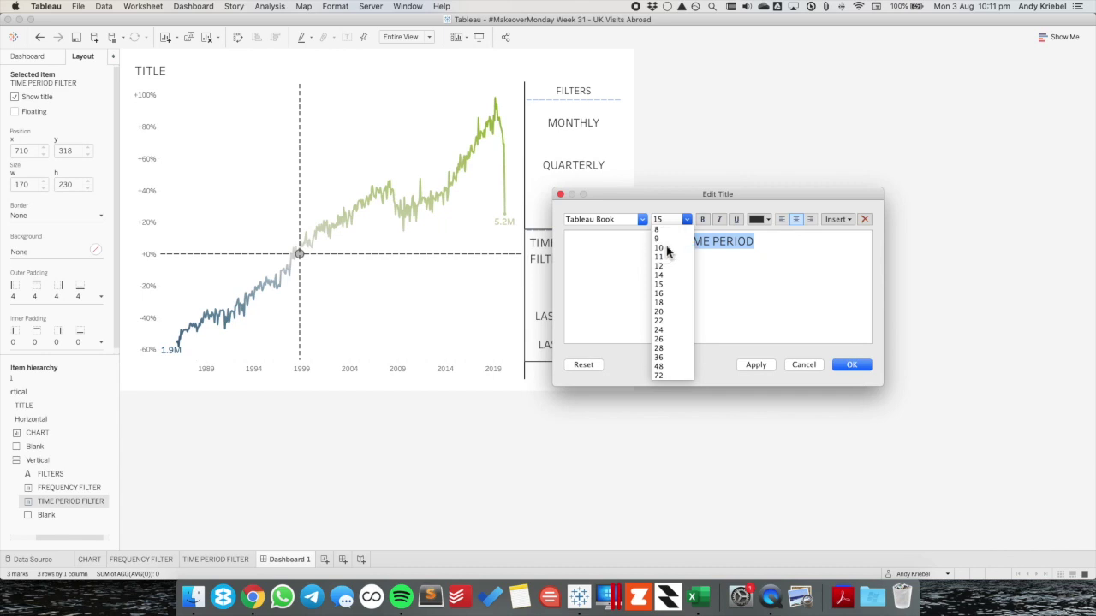
{"action": "left_click", "coordinate": [660, 248]}
{"action": "left_click", "coordinate": [642, 219]}
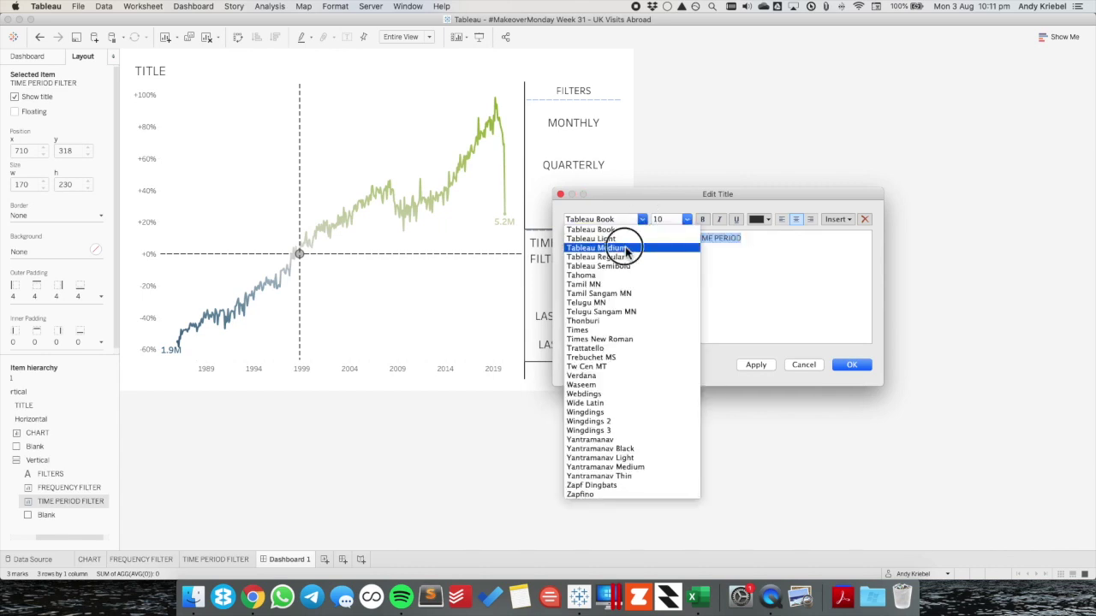
{"action": "left_click", "coordinate": [631, 245]}
{"action": "left_click", "coordinate": [851, 365]}
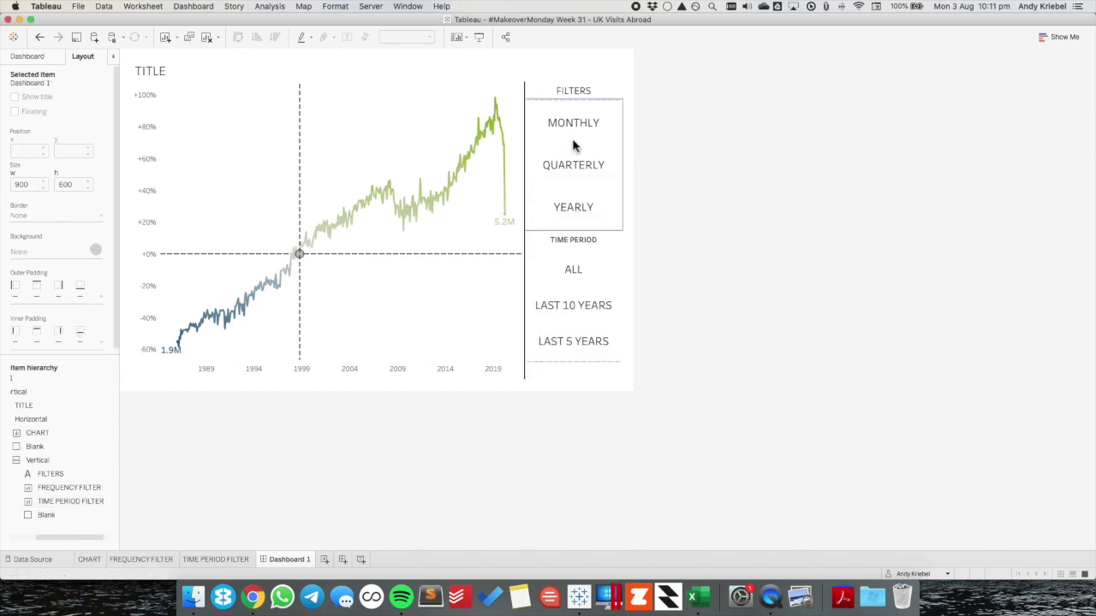
Show the title of the FREQUENCY FILTER sheet on the dashboard.
{"action": "left_click", "coordinate": [618, 146]}
{"action": "left_click", "coordinate": [627, 150]}
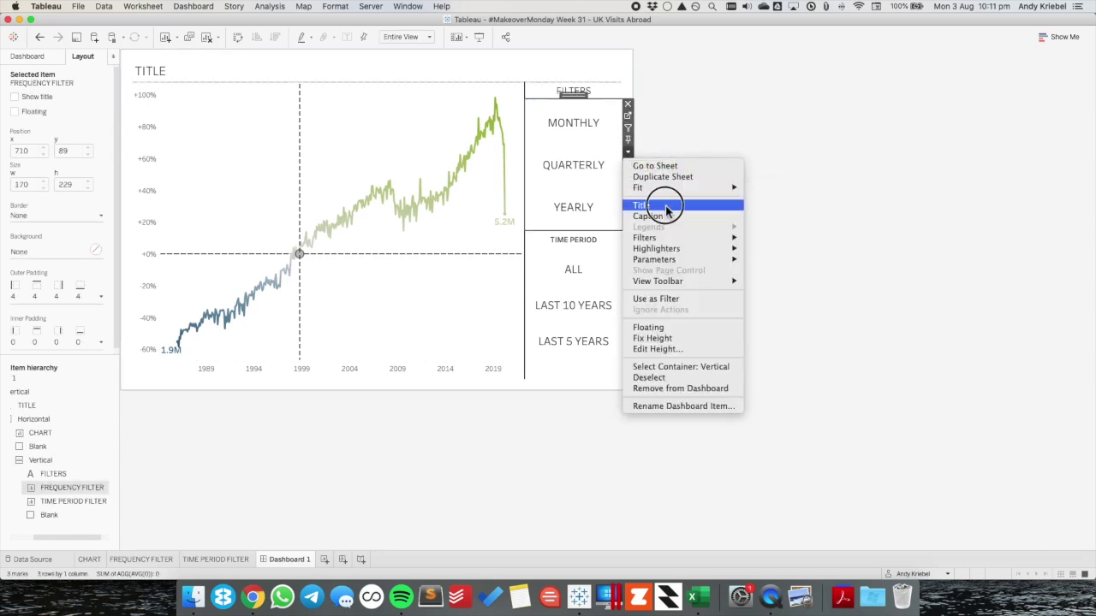
{"action": "left_click", "coordinate": [657, 206]}
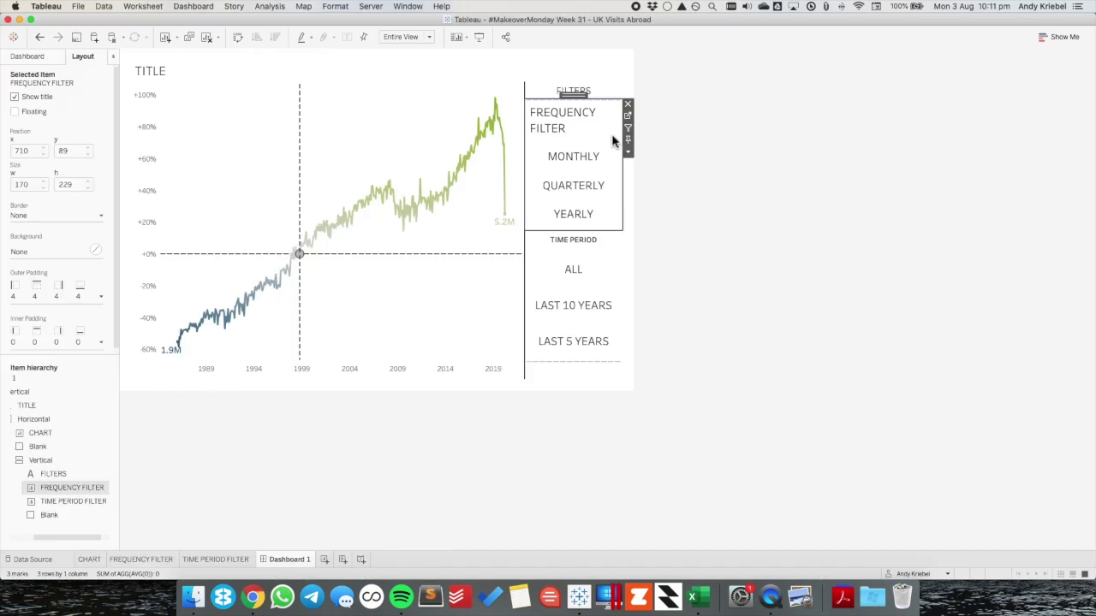
{"action": "left_click", "coordinate": [628, 151]}
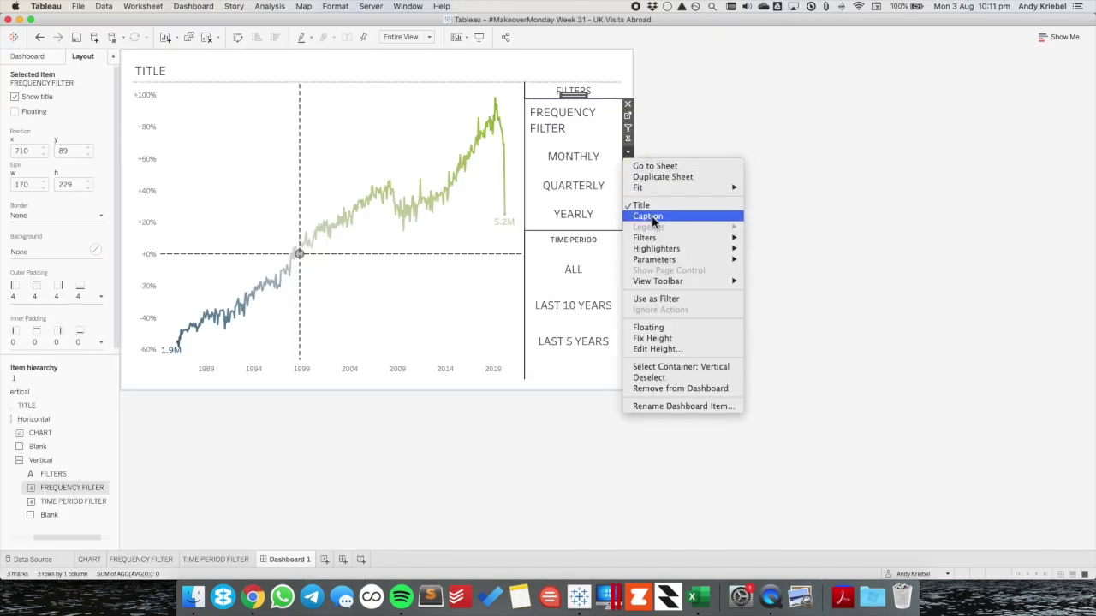
{"action": "left_click", "coordinate": [557, 113]}
Replace the frequency filter's title with the centred text FREQUENCY in Tableau Medium at size 10.
{"action": "double_click", "coordinate": [558, 122]}
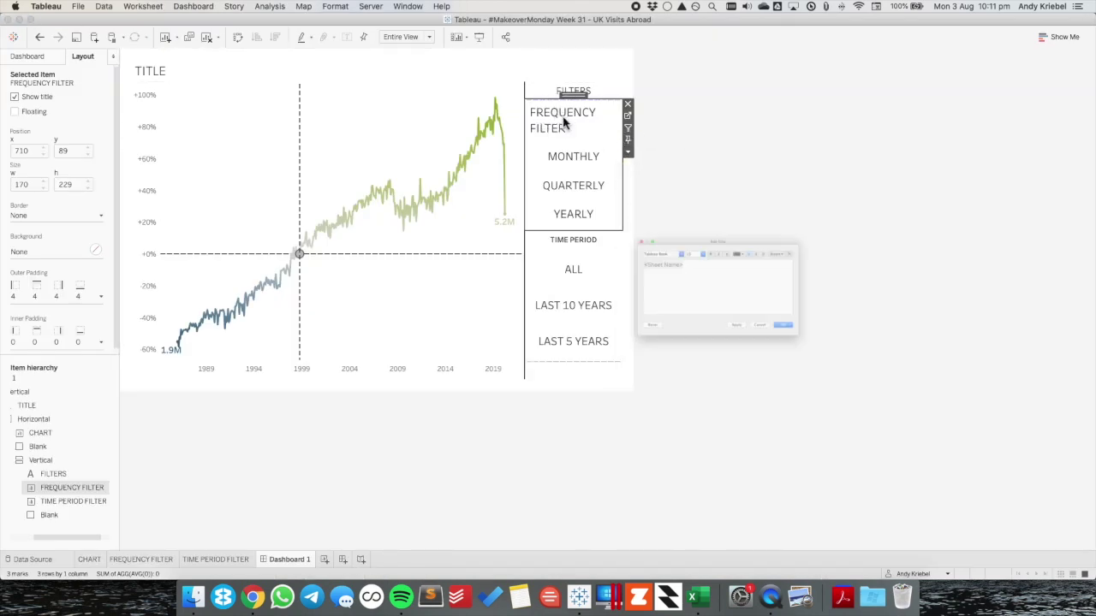
{"action": "left_click", "coordinate": [684, 224]}
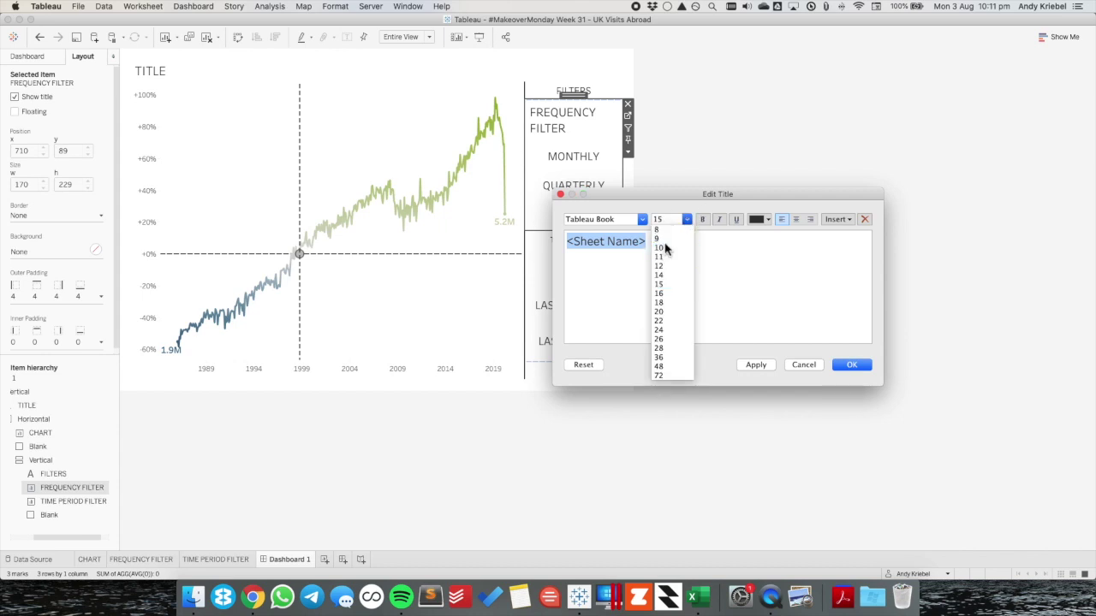
{"action": "left_click", "coordinate": [665, 245]}
{"action": "left_click", "coordinate": [642, 219]}
{"action": "left_click", "coordinate": [616, 248]}
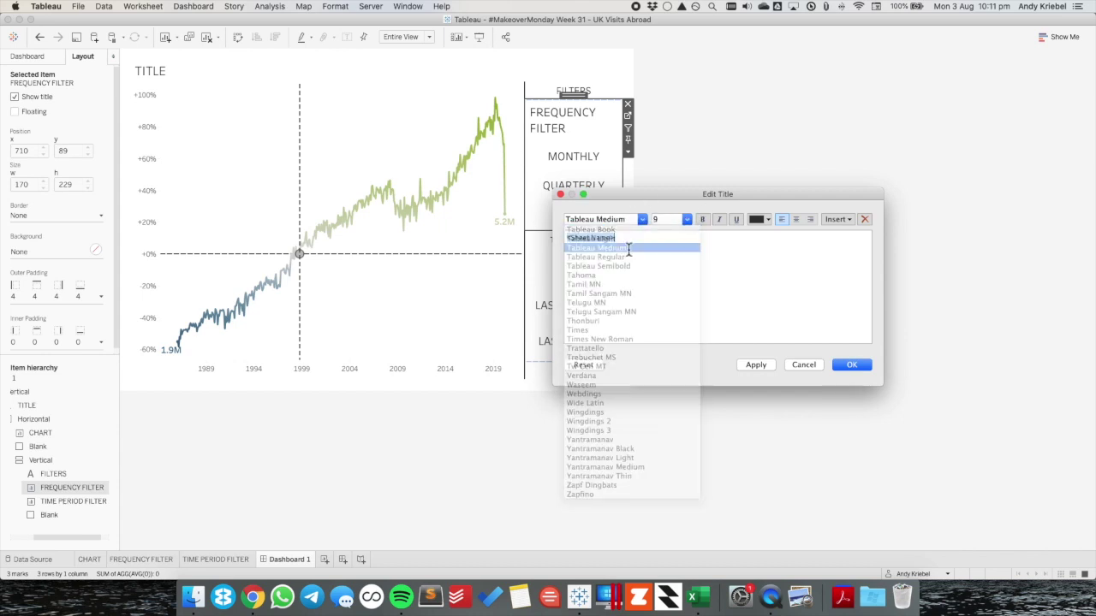
{"action": "left_click", "coordinate": [685, 220]}
{"action": "left_click", "coordinate": [670, 247]}
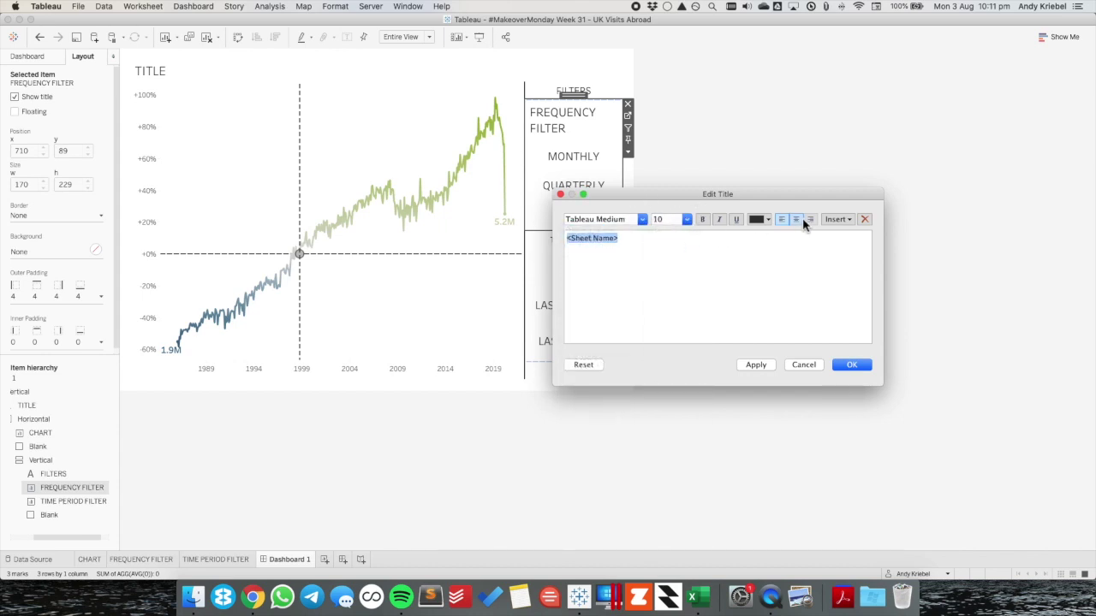
{"action": "left_click", "coordinate": [796, 220]}
{"action": "type", "text": "FREQUENCY"}
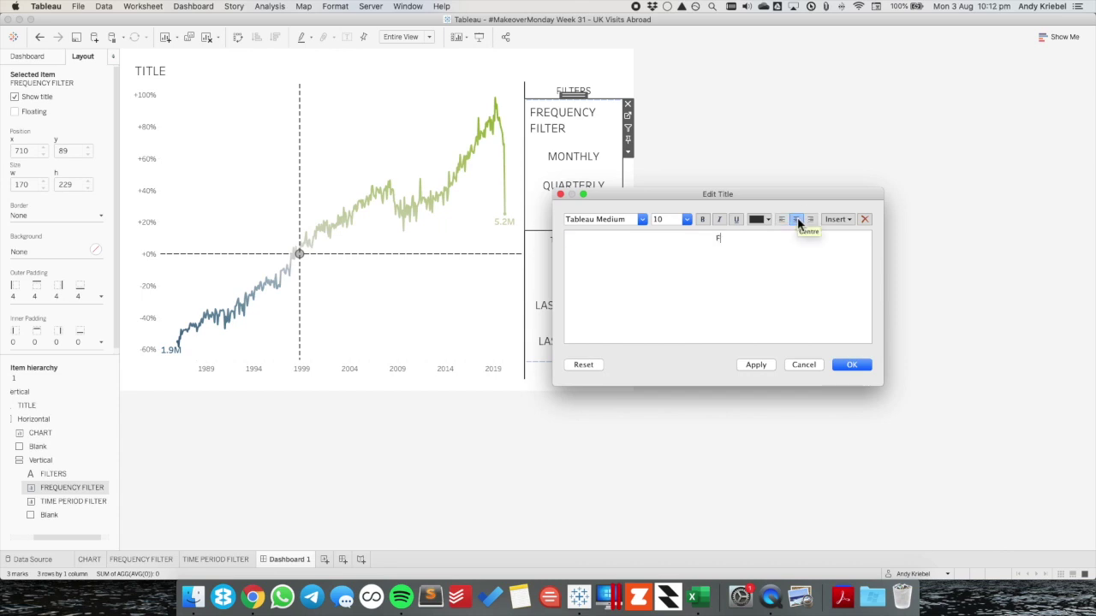
{"action": "left_click", "coordinate": [845, 369]}
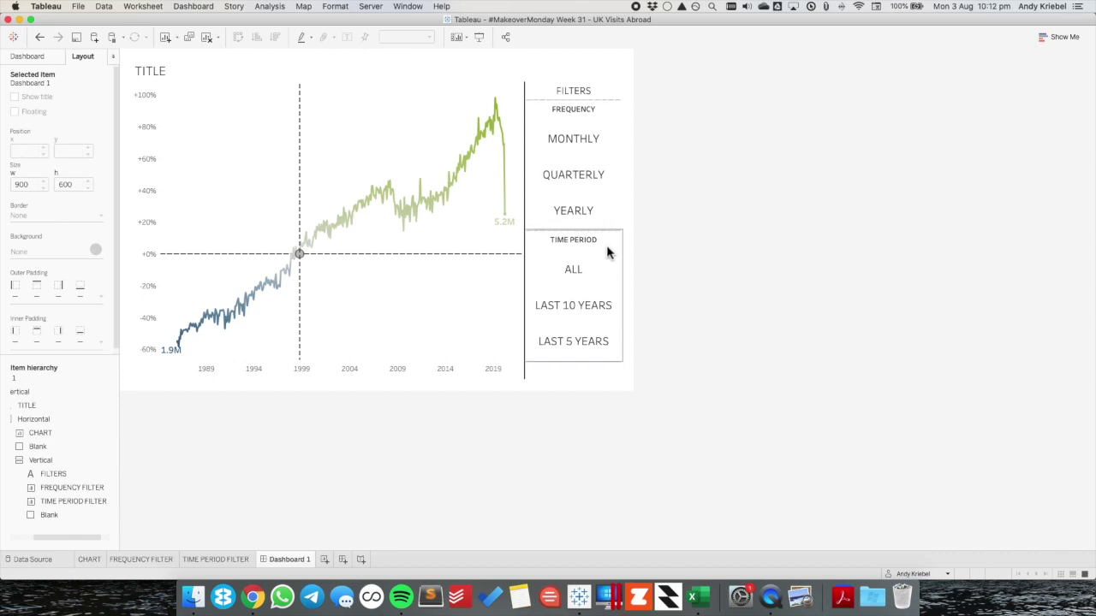
Insert a blank object between the FILTERS heading and the frequency filter.
{"action": "left_click", "coordinate": [610, 242]}
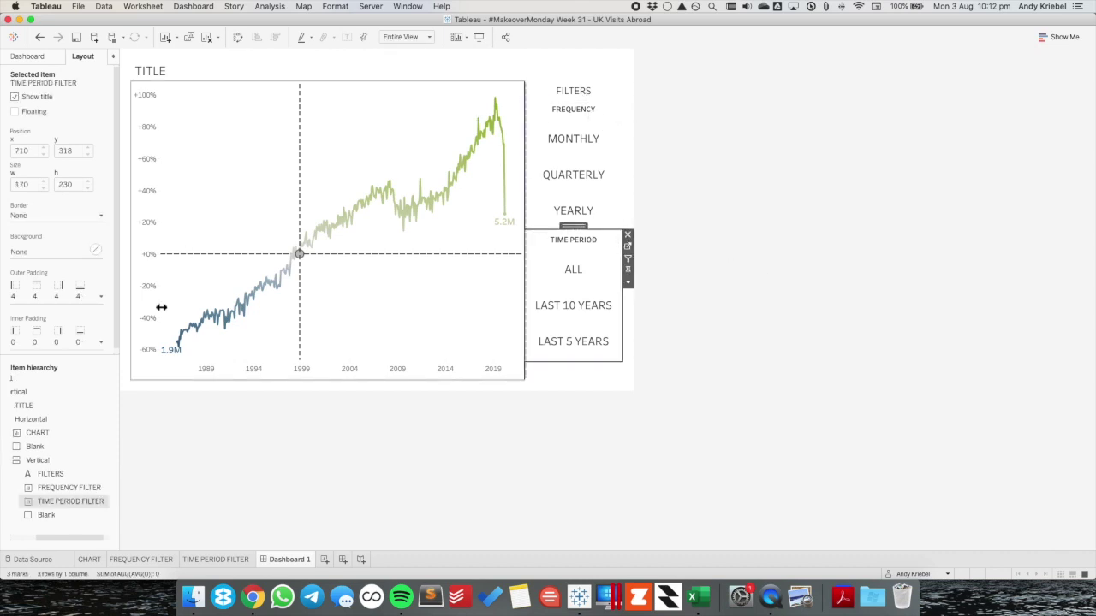
{"action": "left_click", "coordinate": [43, 56]}
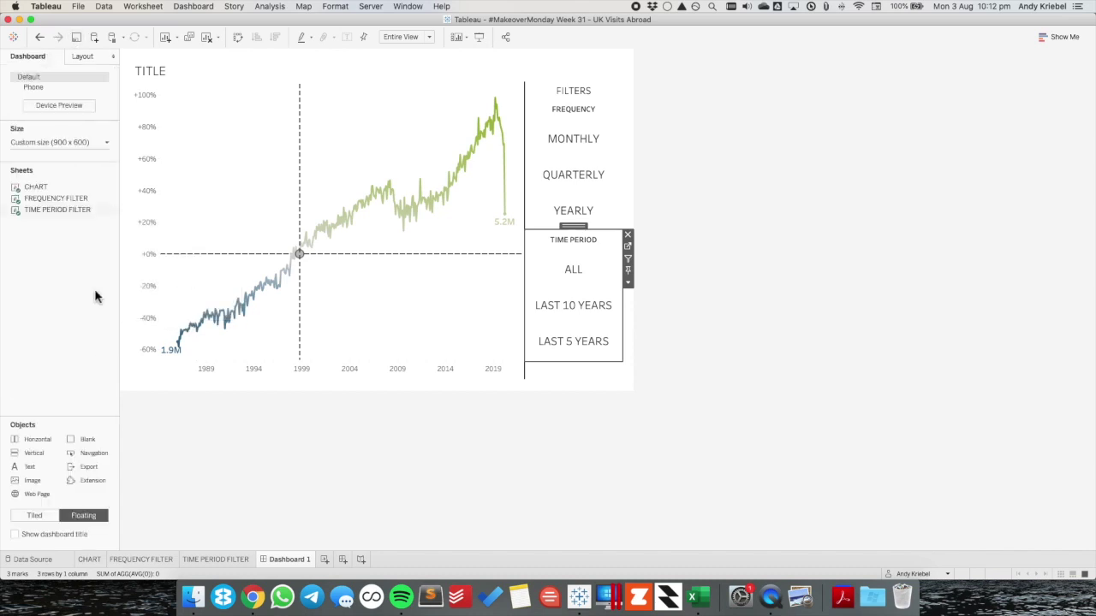
{"action": "left_click_drag", "start_coordinate": [87, 440], "coordinate": [568, 109]}
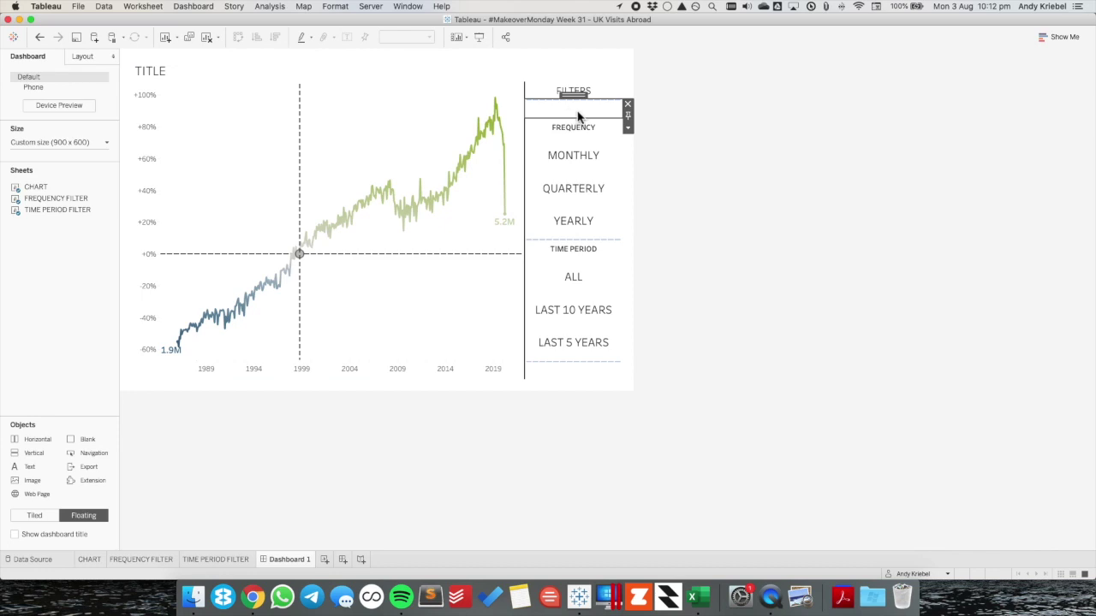
Fill the new blank object beneath the FILTERS heading with a near-black background colour.
{"action": "left_click", "coordinate": [628, 130]}
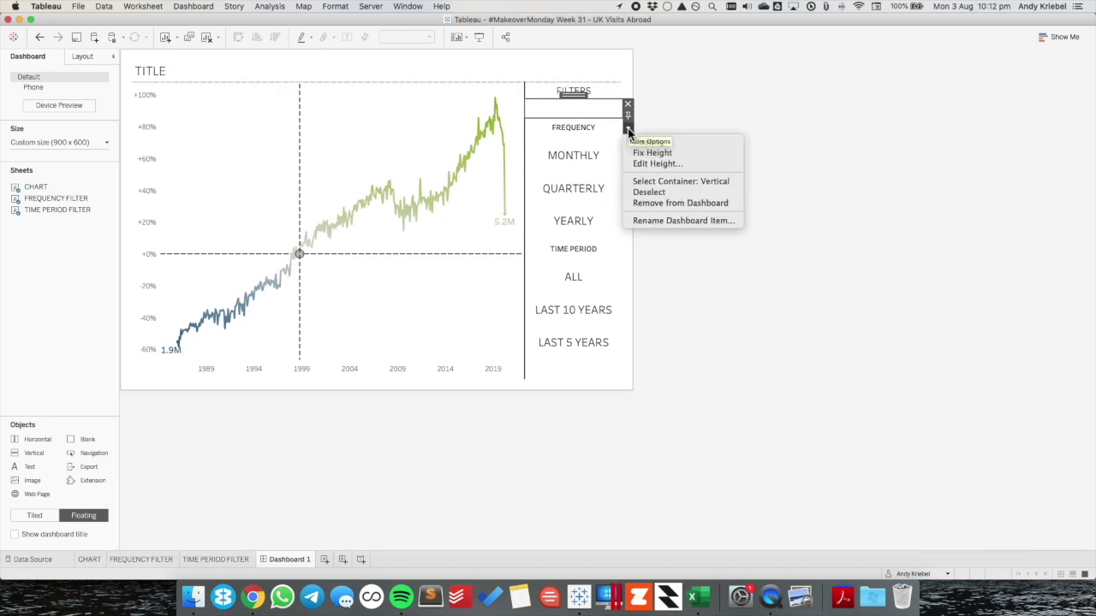
{"action": "left_click", "coordinate": [72, 167]}
{"action": "left_click", "coordinate": [82, 56]}
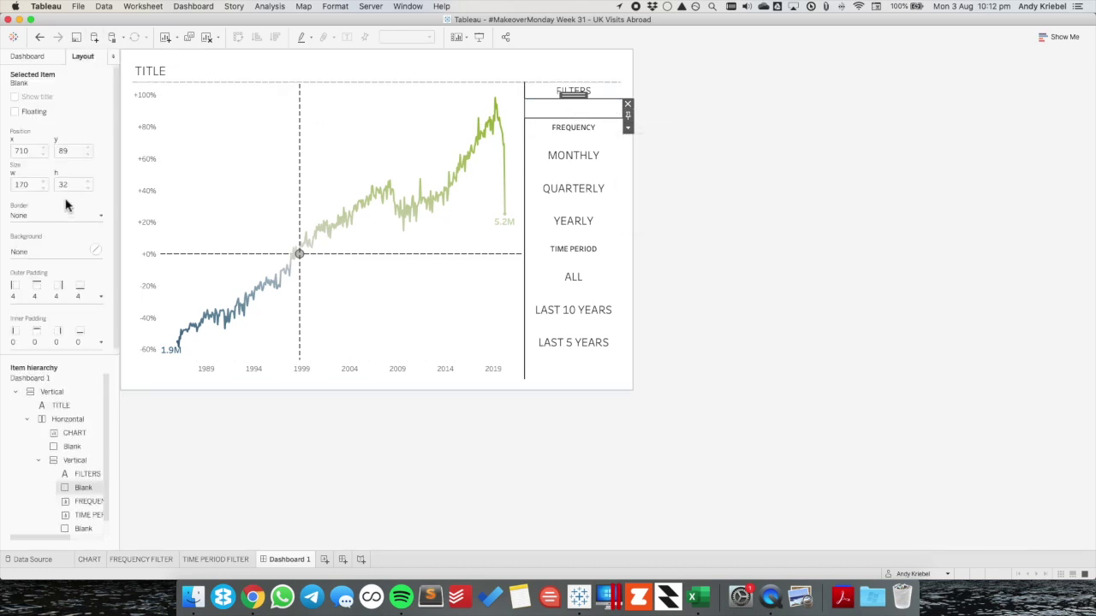
{"action": "left_click", "coordinate": [93, 249]}
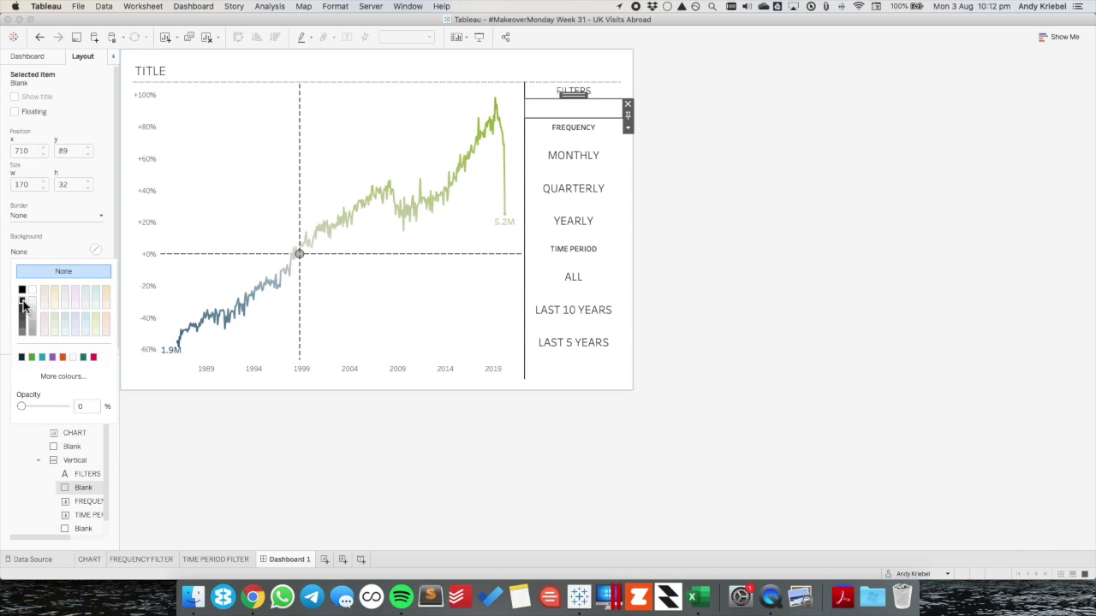
{"action": "left_click", "coordinate": [23, 303]}
Set the height of the dark blank object to 10 so it forms a thin divider line under the FILTERS heading.
{"action": "left_click", "coordinate": [628, 126]}
{"action": "left_click", "coordinate": [627, 127]}
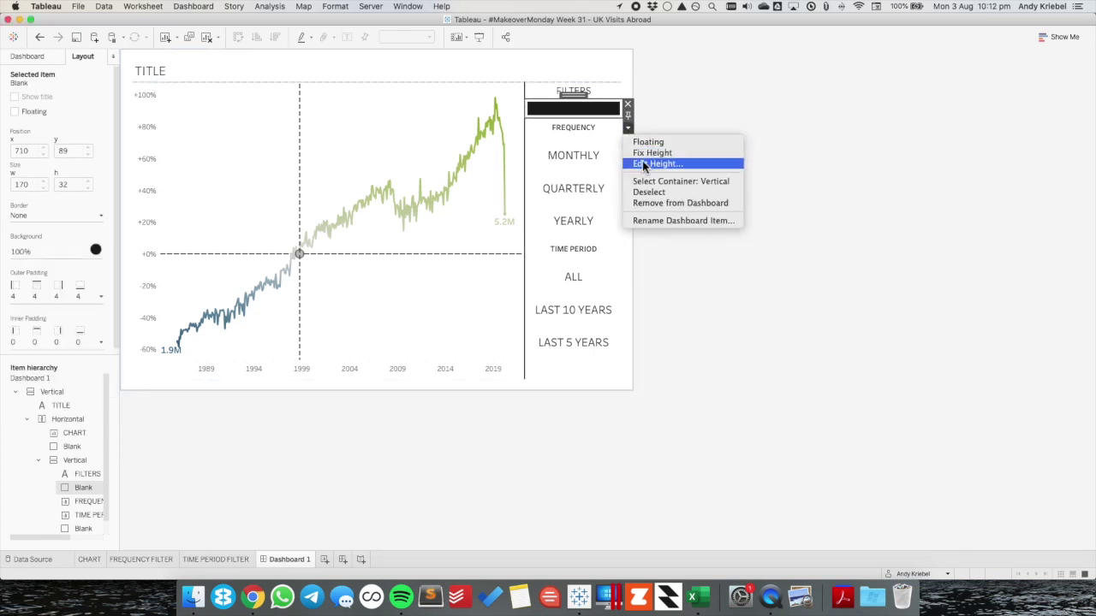
{"action": "left_click", "coordinate": [643, 163]}
{"action": "type", "text": "10"}
{"action": "key", "text": "Return"}
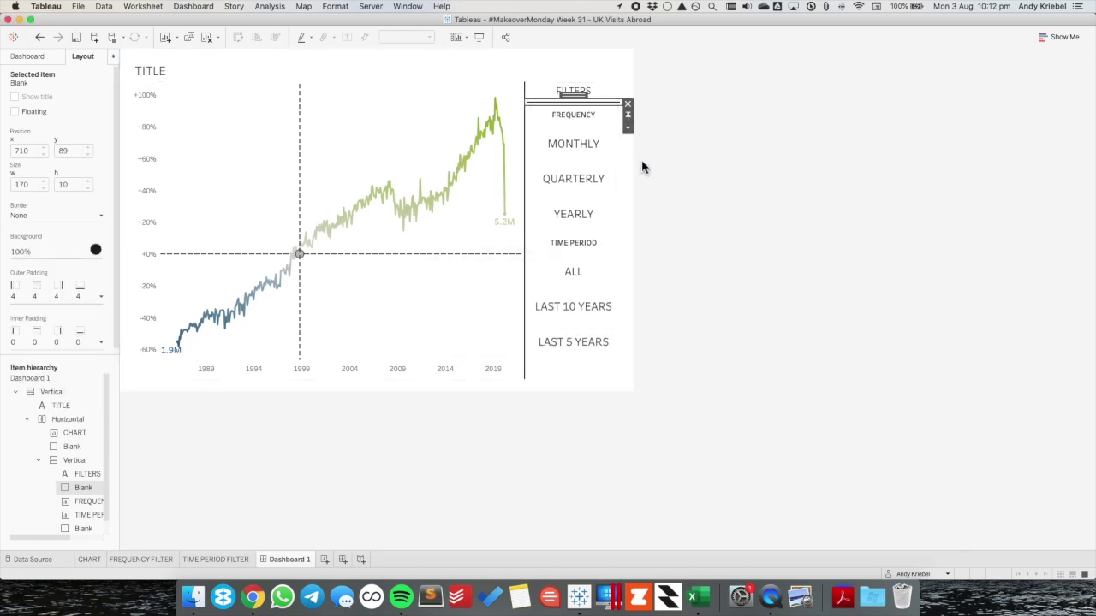
{"action": "left_click", "coordinate": [728, 201]}
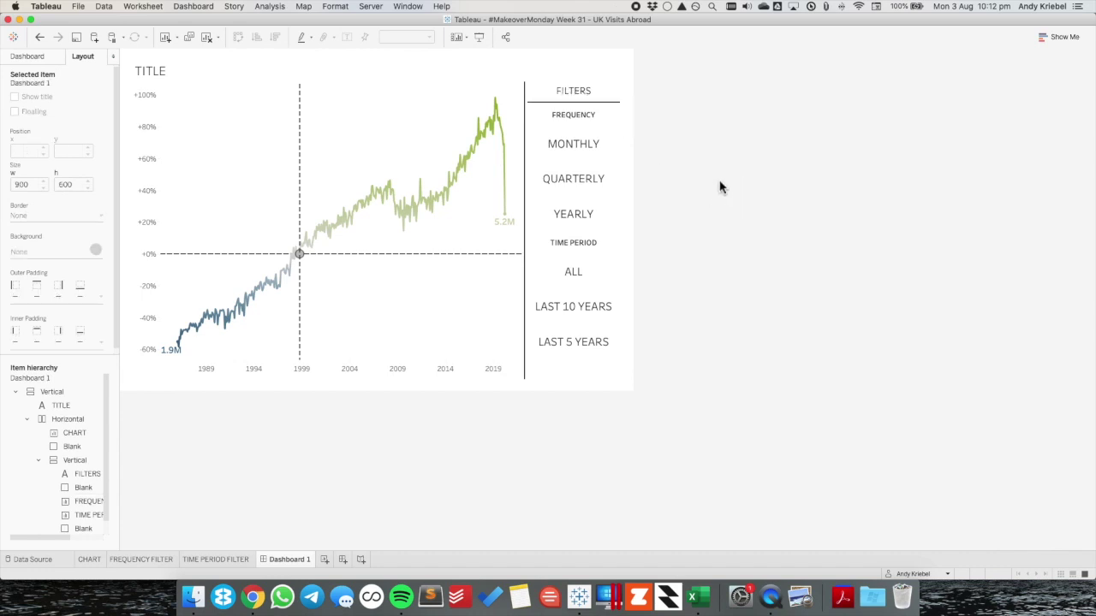
Give the vertical container holding the FILTERS heading and both filter sheets a light grey background.
{"action": "left_click", "coordinate": [610, 93]}
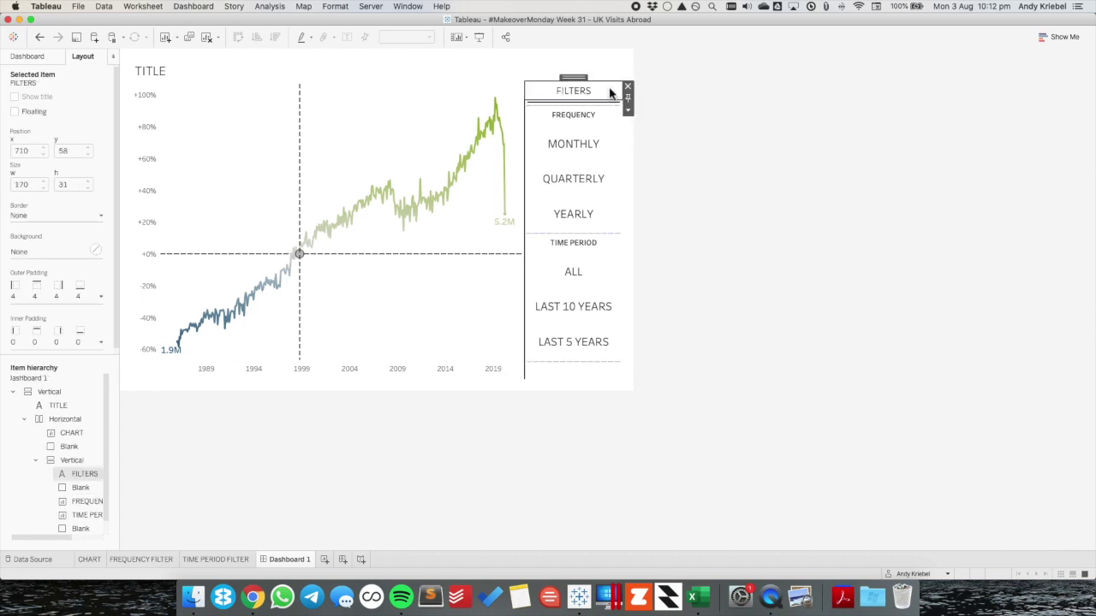
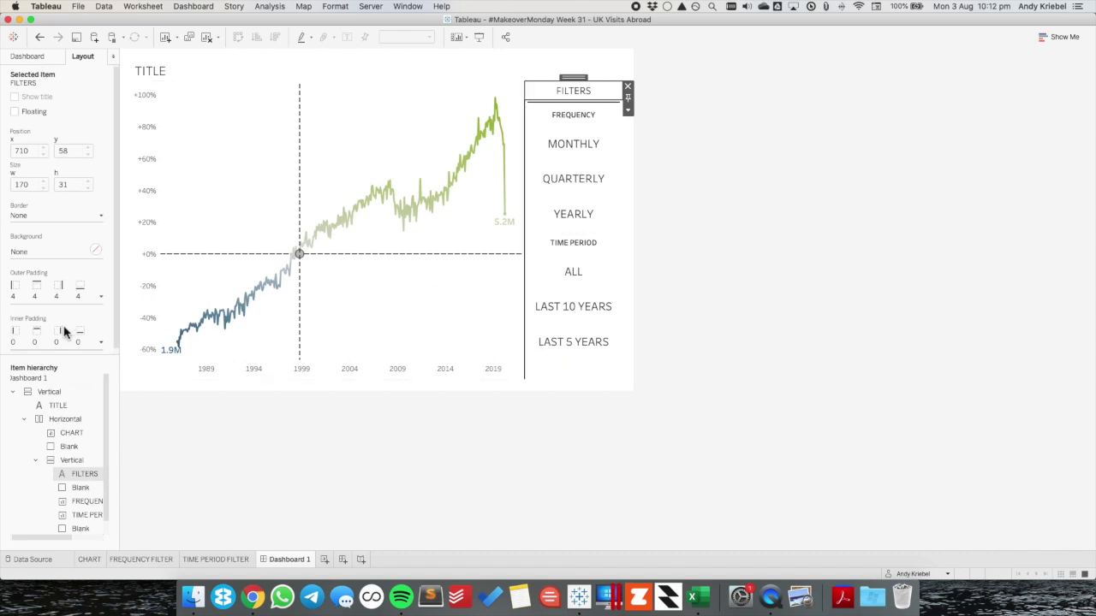
{"action": "left_click", "coordinate": [615, 244]}
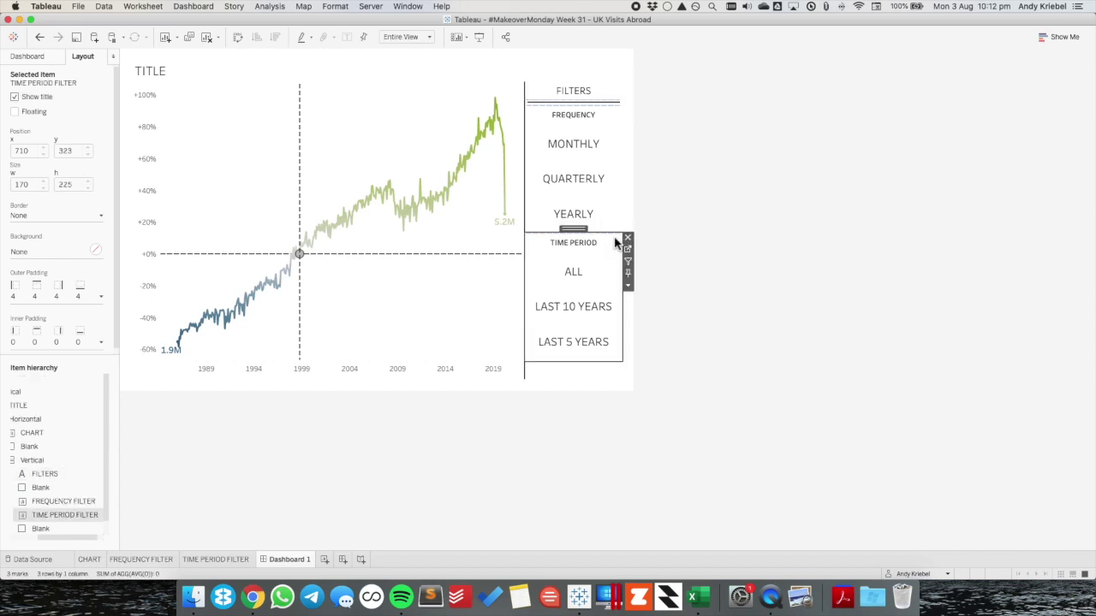
{"action": "double_click", "coordinate": [573, 230]}
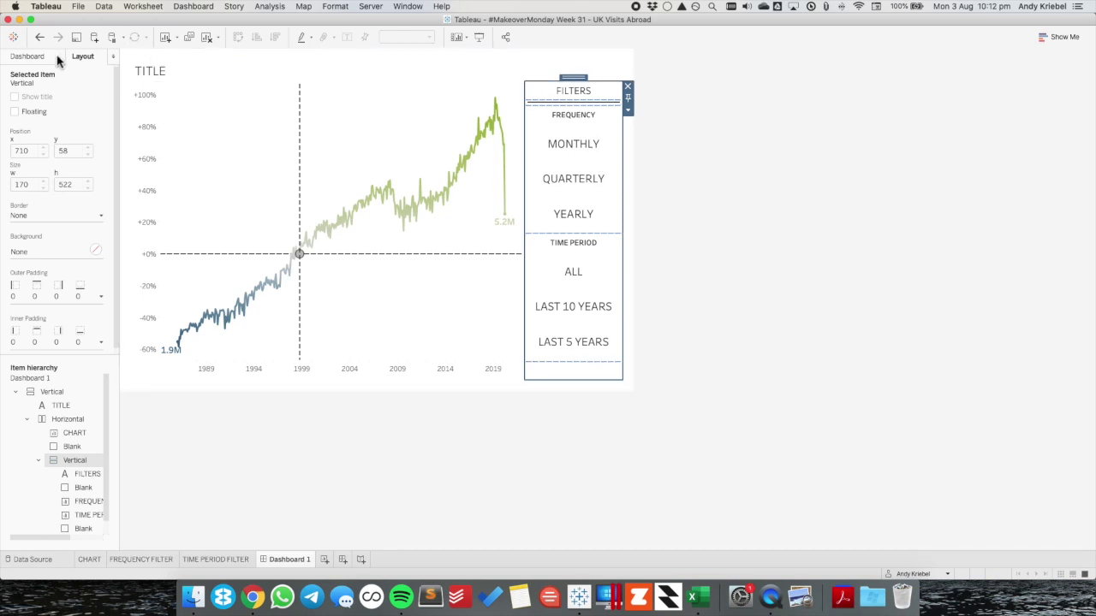
{"action": "left_click", "coordinate": [30, 252]}
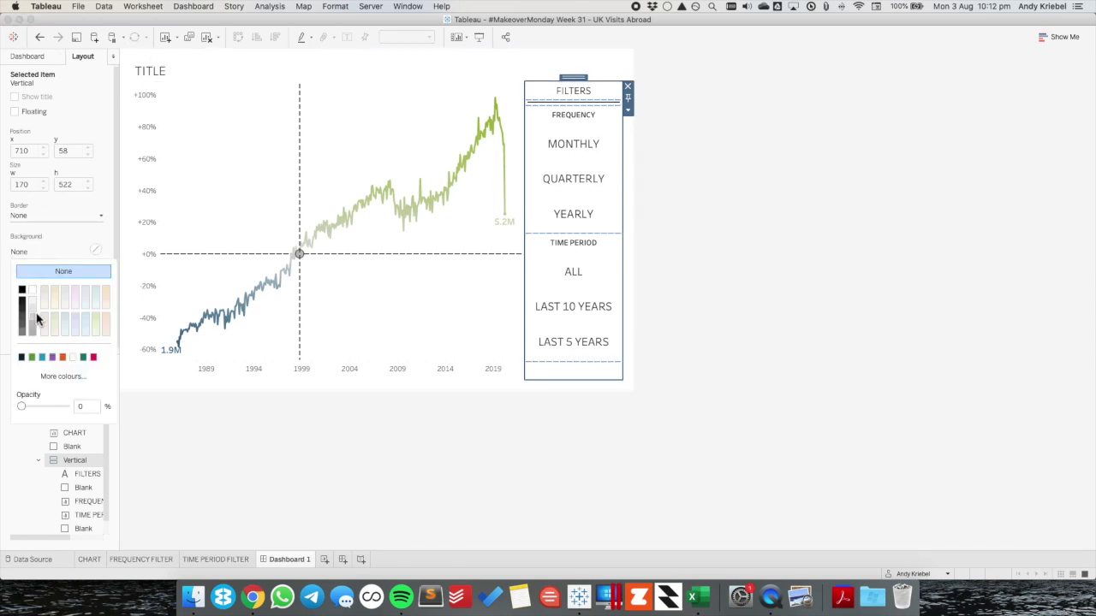
{"action": "left_click", "coordinate": [724, 279]}
Reset the row and column divider borders on the FREQUENCY FILTER worksheet to their default lines, and return to the dashboard.
{"action": "left_click", "coordinate": [590, 126]}
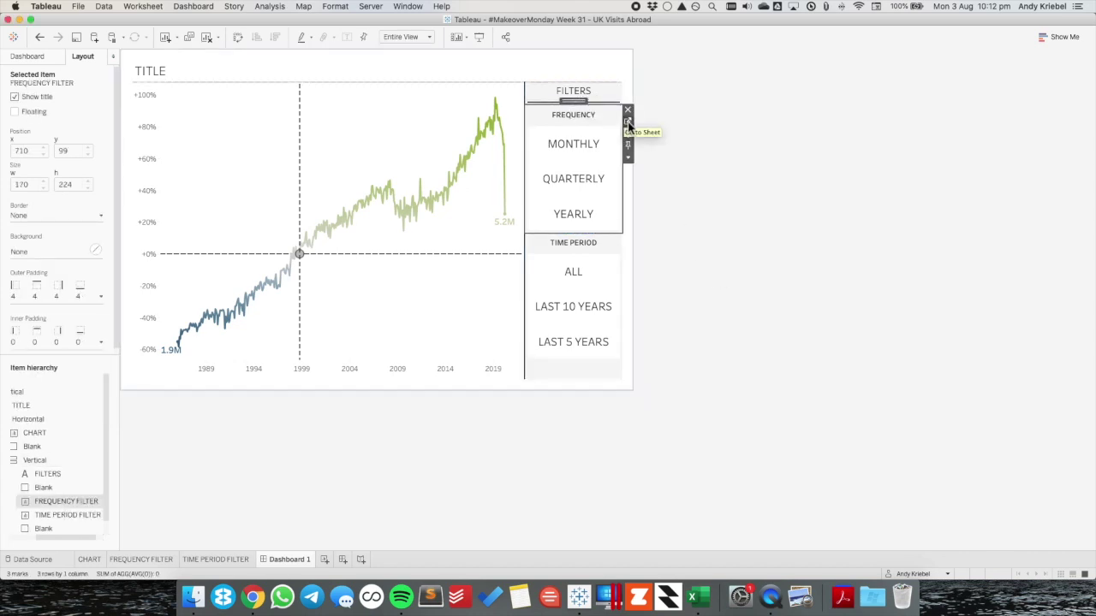
{"action": "left_click", "coordinate": [626, 125]}
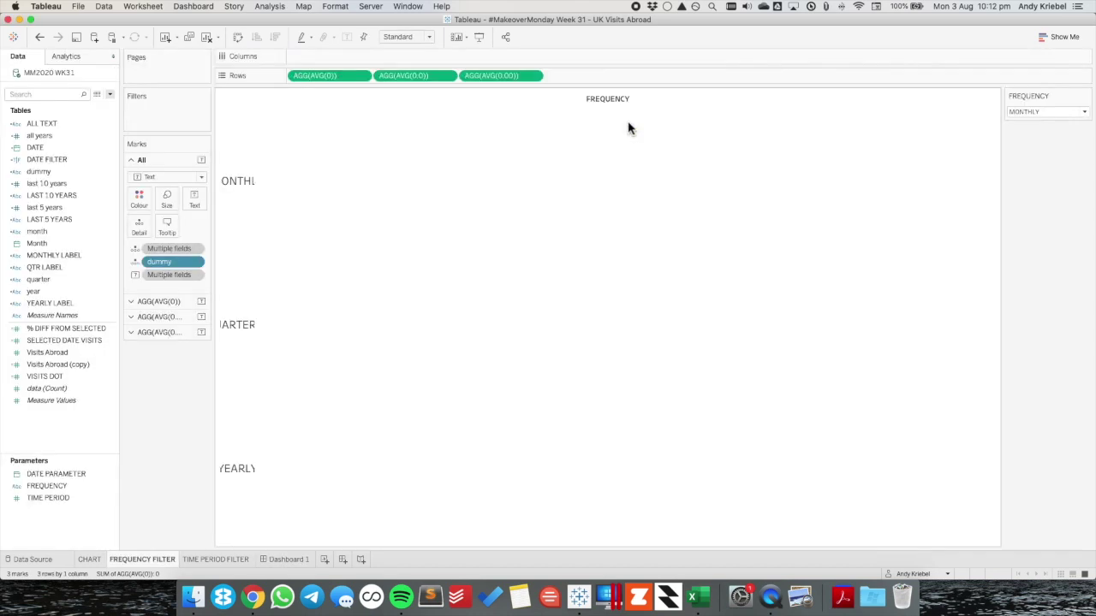
{"action": "left_click", "coordinate": [139, 201]}
{"action": "right_click", "coordinate": [239, 222]}
{"action": "left_click", "coordinate": [256, 278]}
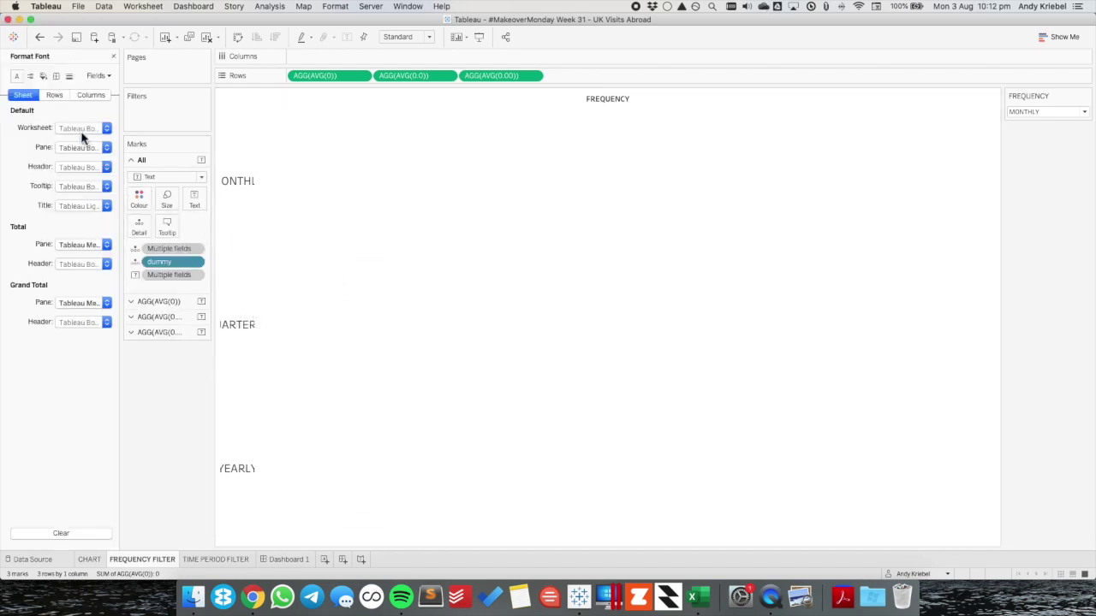
{"action": "left_click", "coordinate": [55, 76]}
{"action": "left_click", "coordinate": [45, 320]}
{"action": "left_click", "coordinate": [34, 334]}
{"action": "left_click", "coordinate": [48, 397]}
{"action": "left_click", "coordinate": [50, 409]}
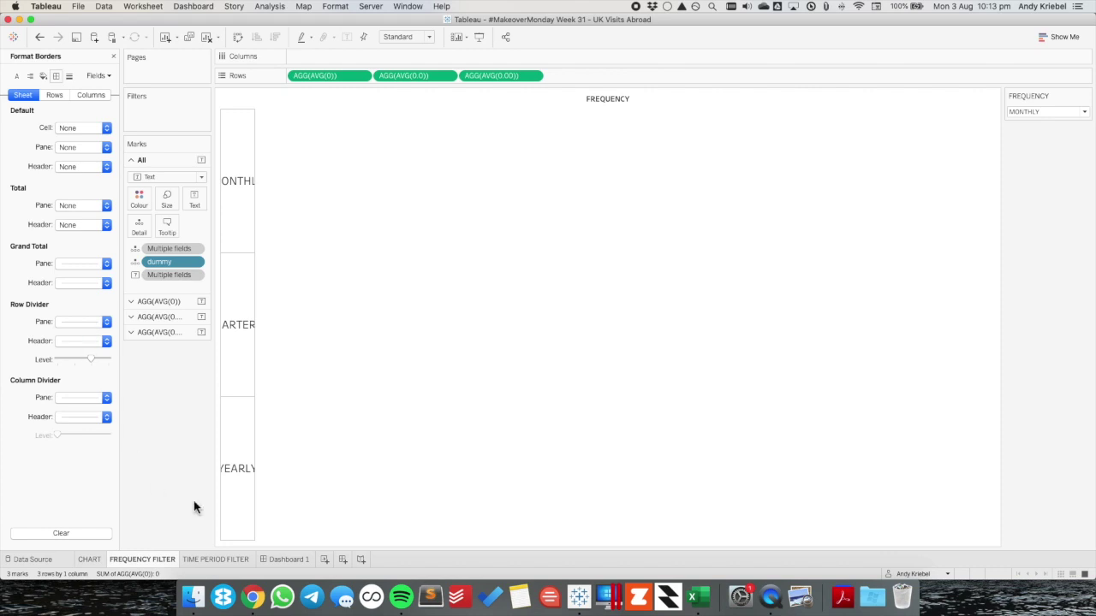
{"action": "left_click", "coordinate": [287, 559]}
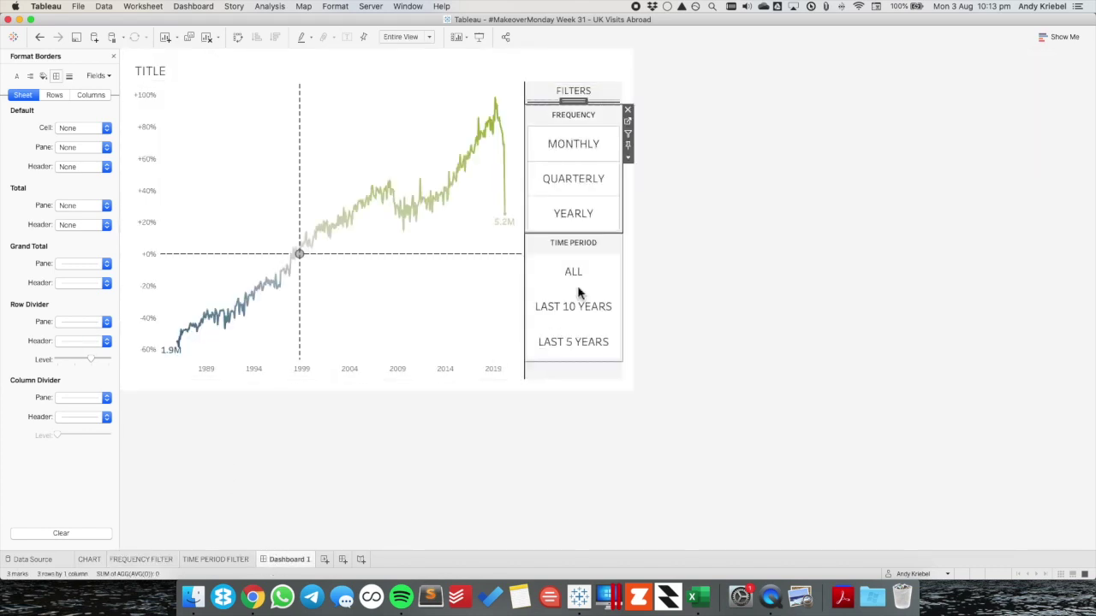
Reset the row and column divider borders of the time period filter to their default lines.
{"action": "left_click", "coordinate": [599, 247]}
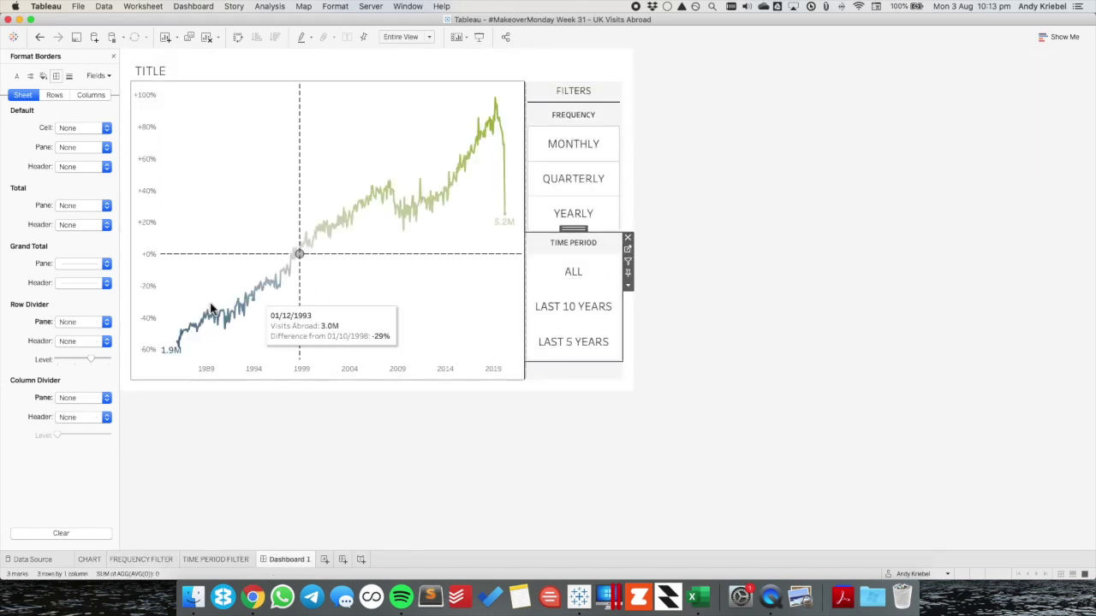
{"action": "left_click", "coordinate": [57, 361]}
{"action": "left_click", "coordinate": [49, 399]}
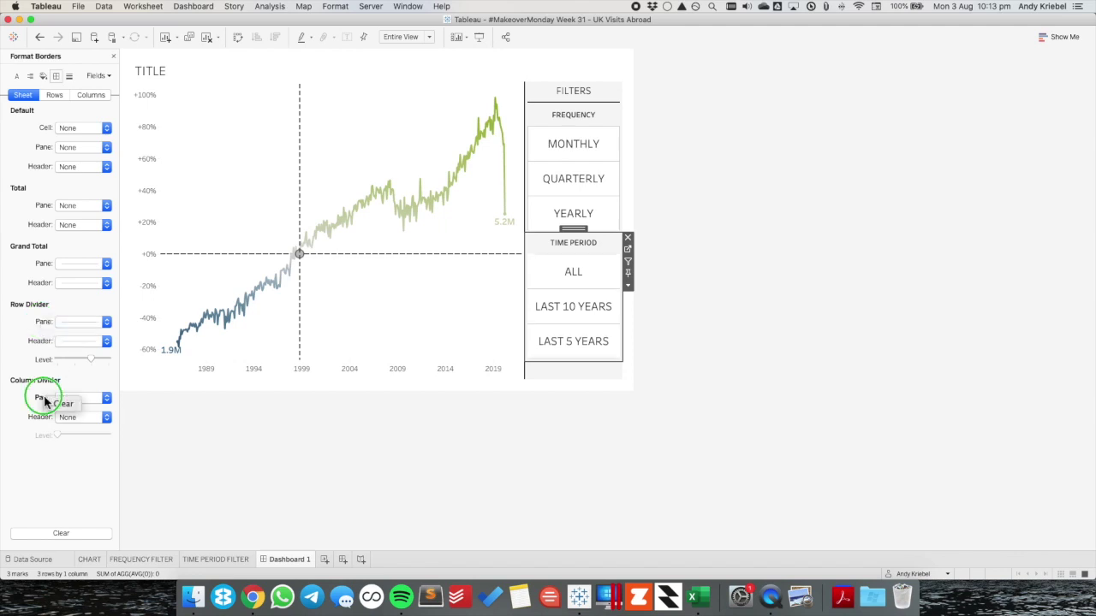
{"action": "left_click", "coordinate": [52, 403]}
{"action": "left_click", "coordinate": [434, 449]}
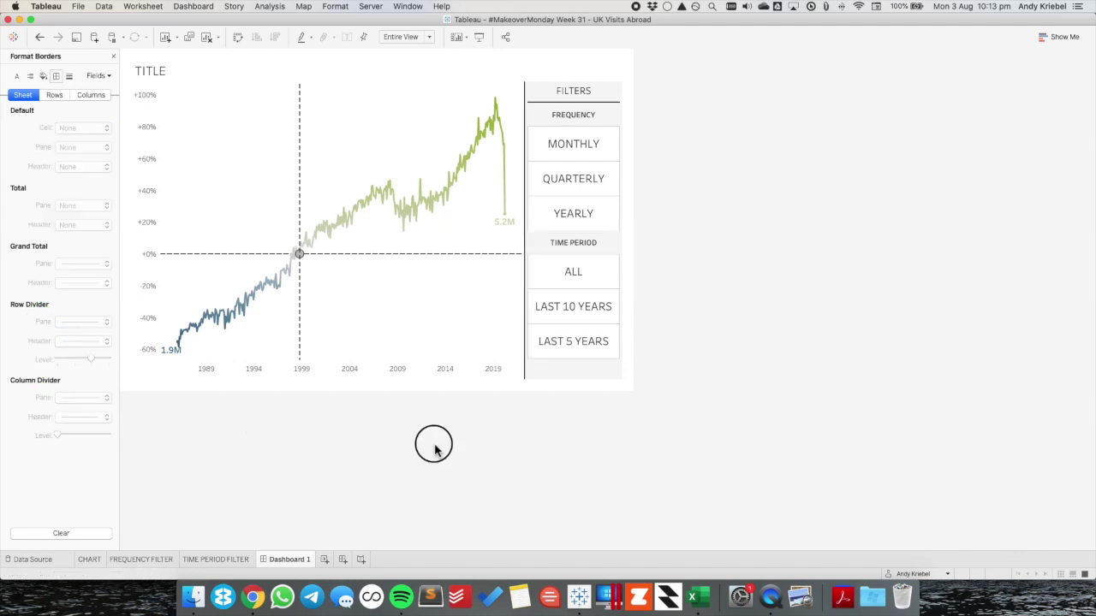
Close the border formatting and remove the blank object beneath the time period filter from the dashboard.
{"action": "left_click", "coordinate": [607, 246]}
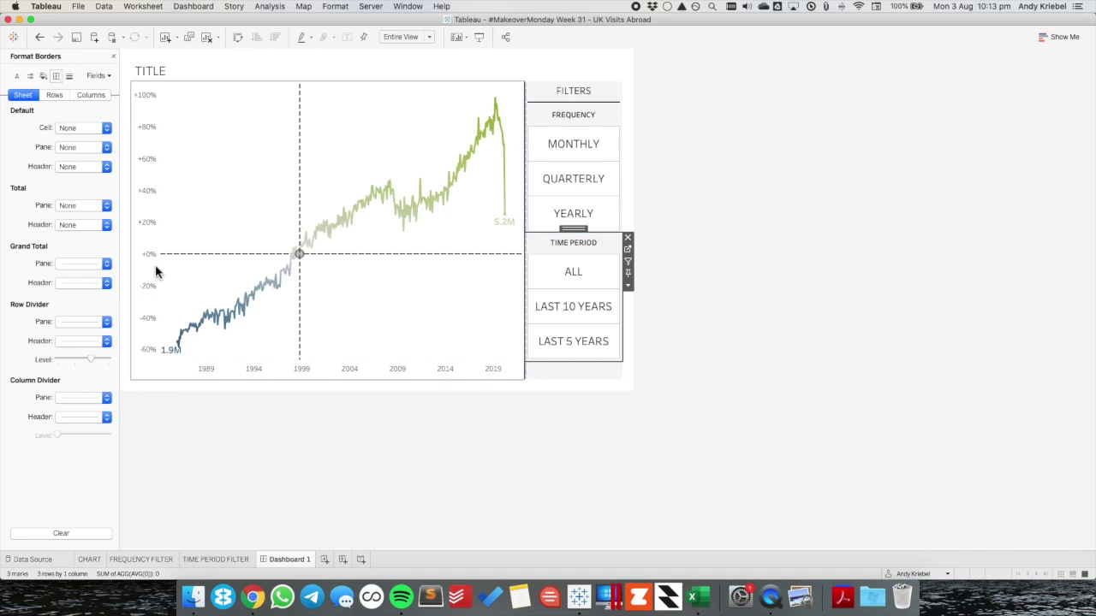
{"action": "left_click", "coordinate": [111, 58]}
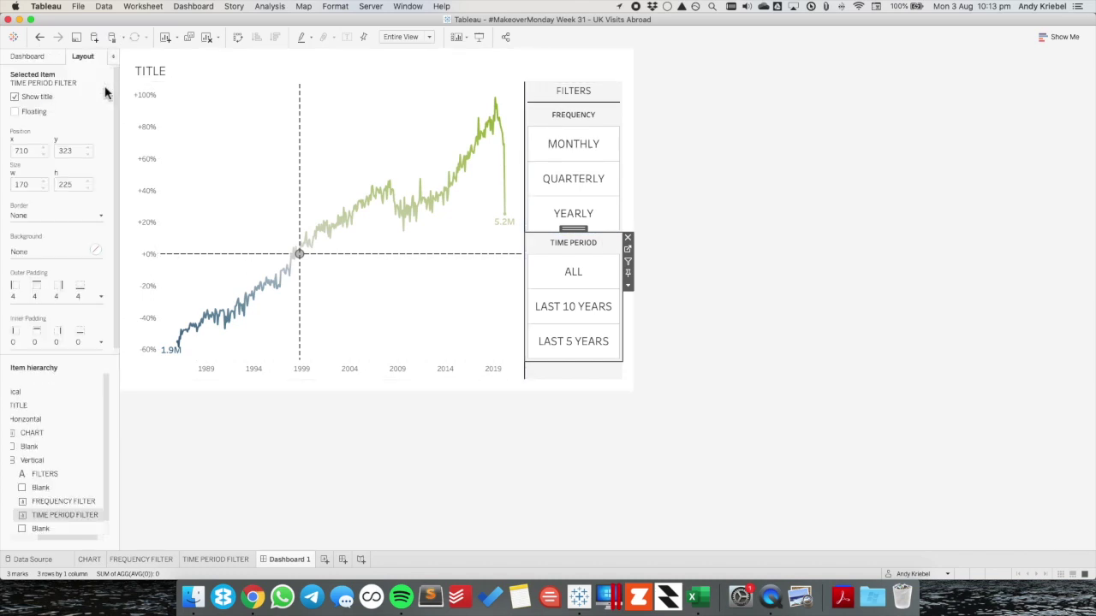
{"action": "left_click", "coordinate": [573, 371]}
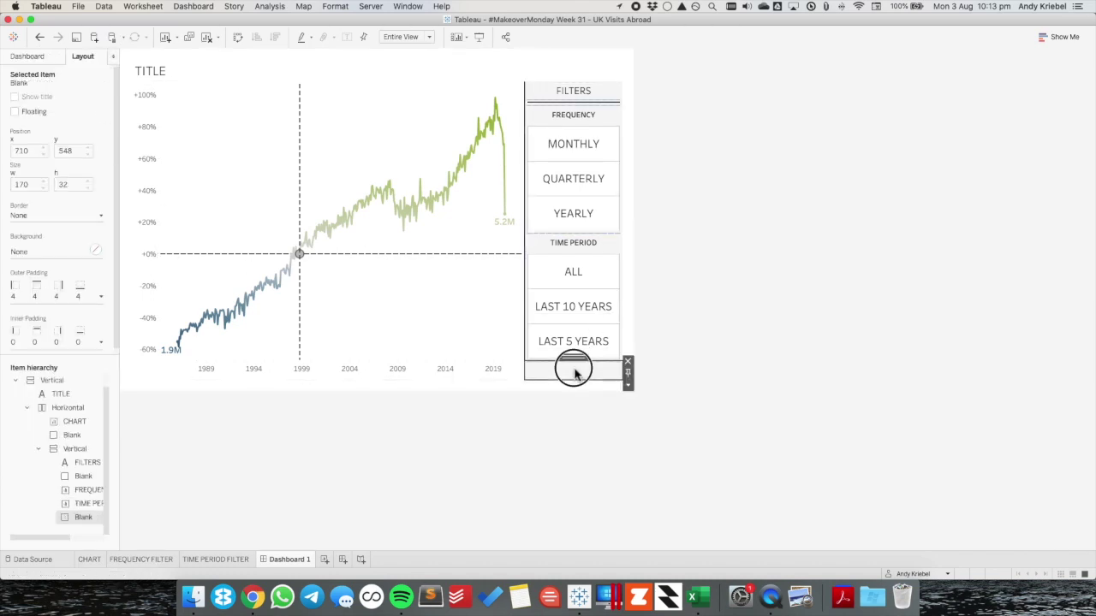
{"action": "left_click", "coordinate": [628, 361]}
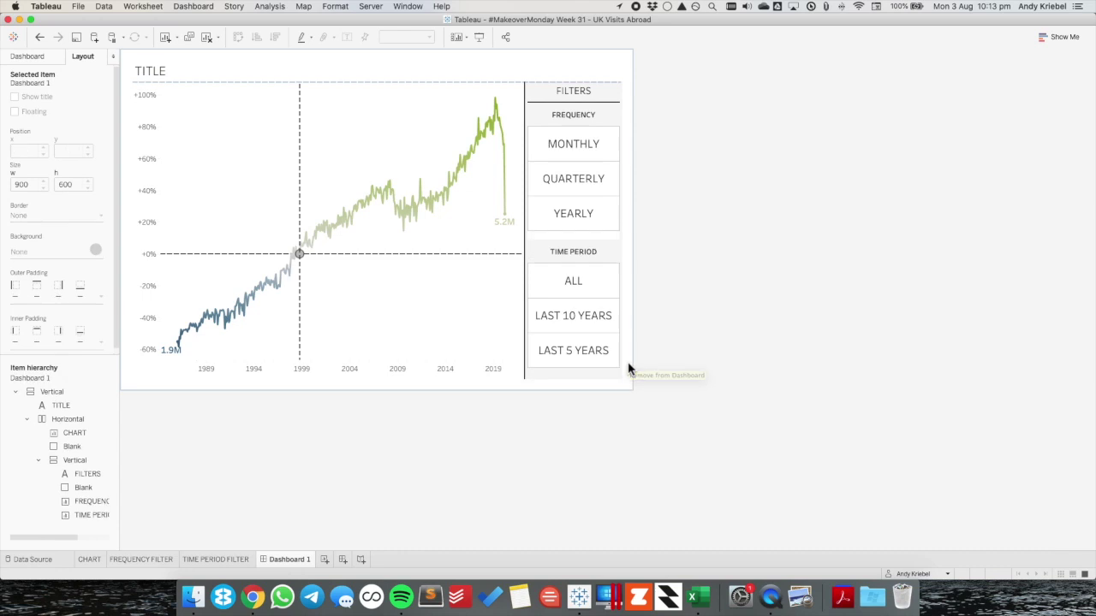
Turn off equal sides for the FILTERS heading's outer padding and set its top padding to 10.
{"action": "left_click", "coordinate": [590, 251]}
{"action": "left_click", "coordinate": [577, 91]}
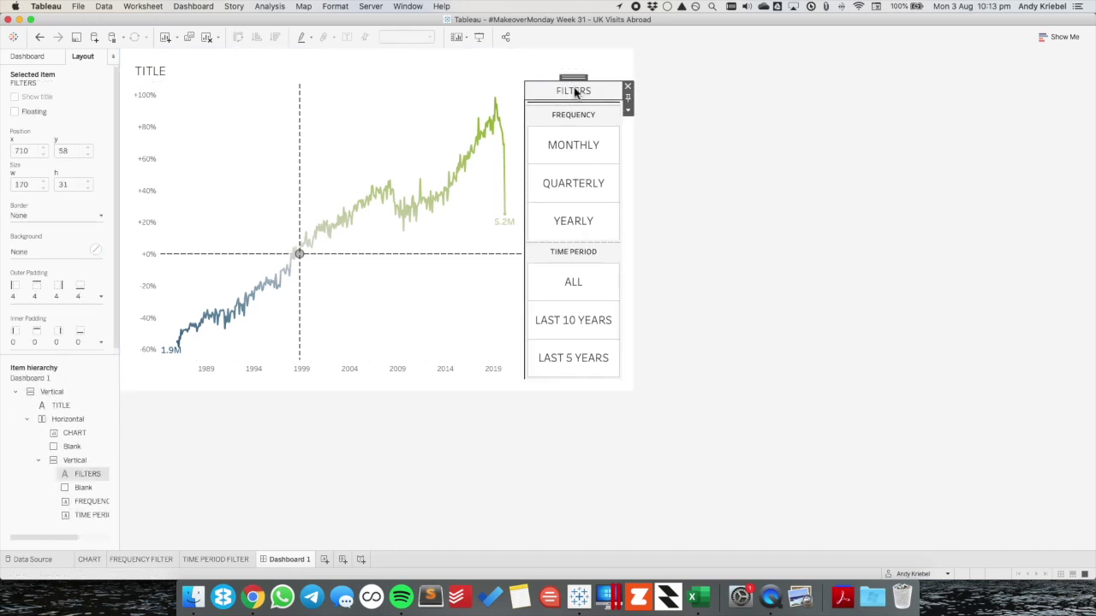
{"action": "left_click", "coordinate": [51, 295]}
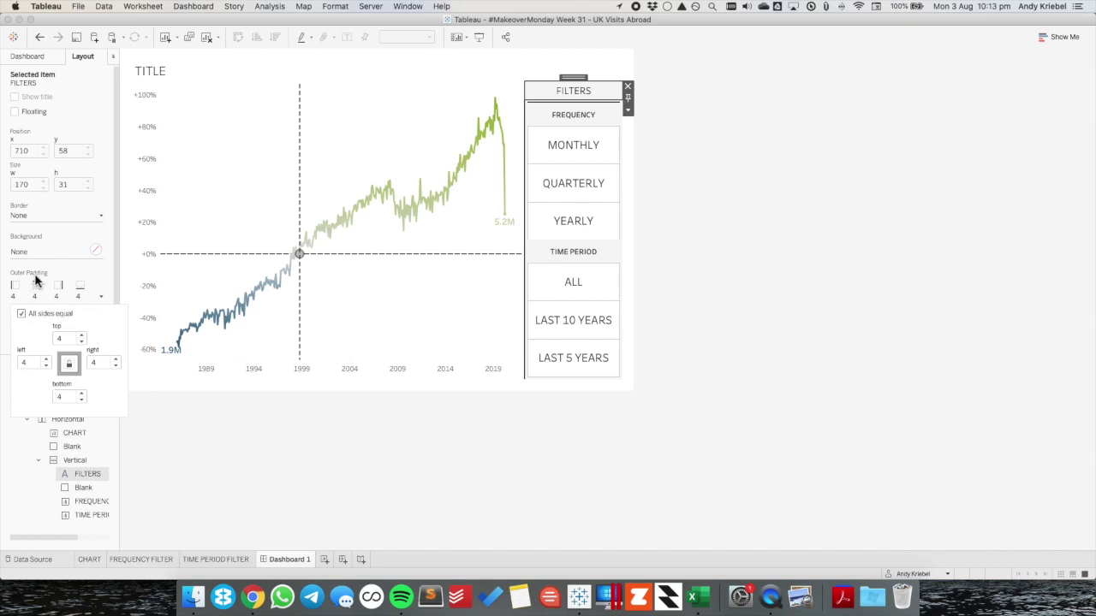
{"action": "left_click", "coordinate": [35, 293]}
{"action": "left_click", "coordinate": [54, 296]}
{"action": "left_click", "coordinate": [23, 314]}
{"action": "left_click", "coordinate": [82, 336]}
{"action": "left_click", "coordinate": [82, 336]}
{"action": "left_click", "coordinate": [81, 336]}
{"action": "left_click", "coordinate": [81, 337]}
{"action": "left_click", "coordinate": [81, 337]}
{"action": "left_click", "coordinate": [82, 337]}
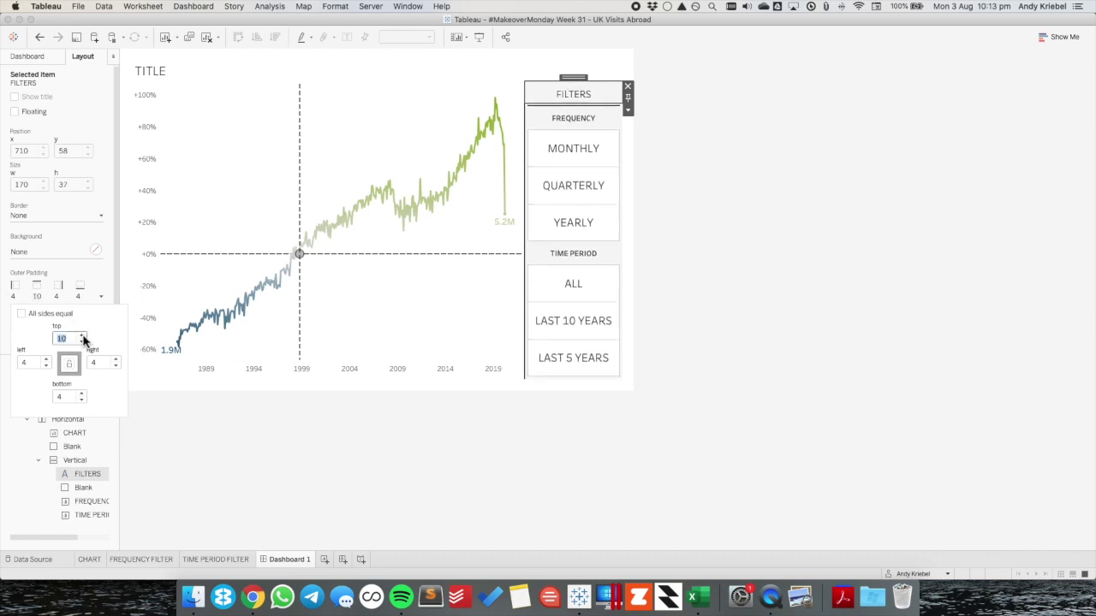
Set the bottom outer padding of the FILTERS heading to 15.
{"action": "left_click", "coordinate": [82, 394]}
{"action": "left_click", "coordinate": [81, 394]}
{"action": "left_click", "coordinate": [81, 394]}
{"action": "left_click", "coordinate": [82, 394]}
{"action": "left_click", "coordinate": [82, 394]}
{"action": "left_click", "coordinate": [82, 394]}
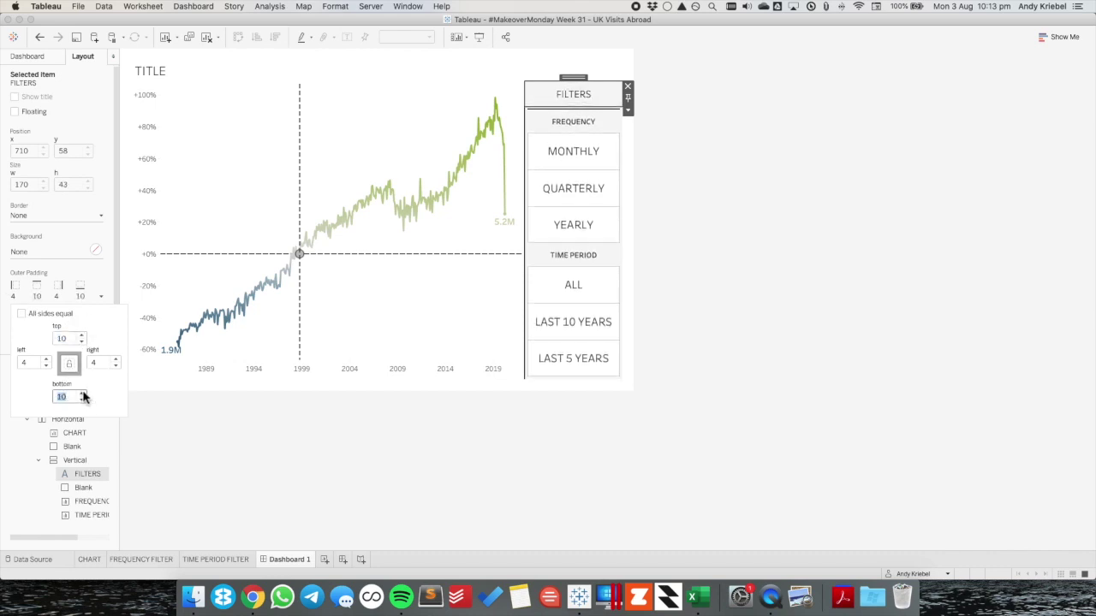
{"action": "left_click", "coordinate": [81, 394]}
{"action": "left_click", "coordinate": [81, 394]}
{"action": "left_click", "coordinate": [81, 394]}
{"action": "left_click", "coordinate": [82, 394]}
{"action": "left_click", "coordinate": [81, 394]}
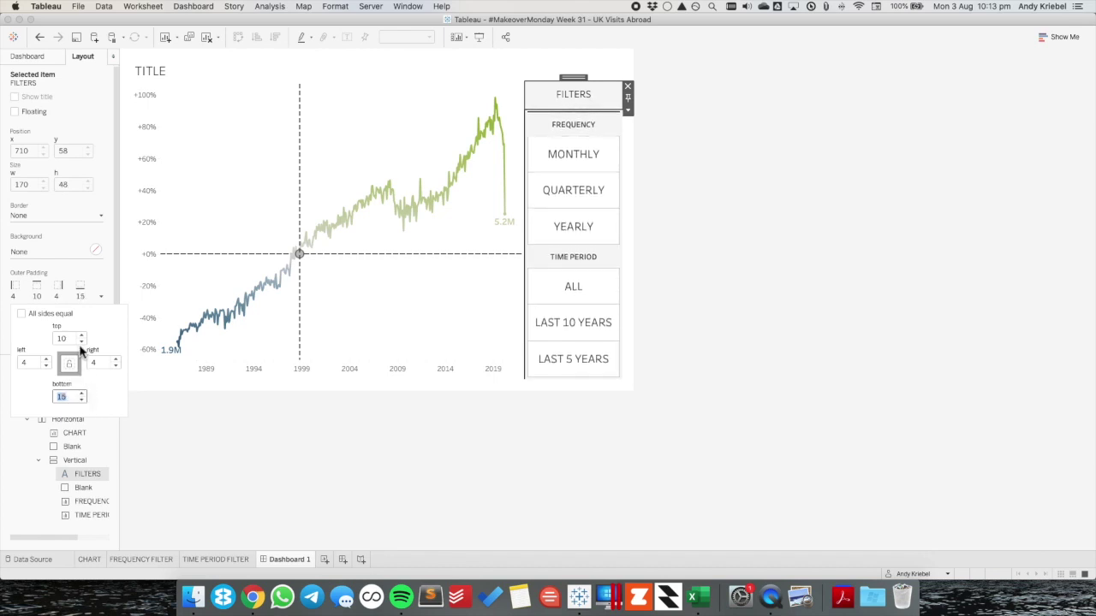
Set the top outer padding of the FILTERS heading to 15 and close the padding settings.
{"action": "left_click", "coordinate": [82, 335]}
{"action": "left_click", "coordinate": [81, 336]}
{"action": "left_click", "coordinate": [81, 336]}
{"action": "left_click", "coordinate": [81, 336]}
{"action": "left_click", "coordinate": [82, 336]}
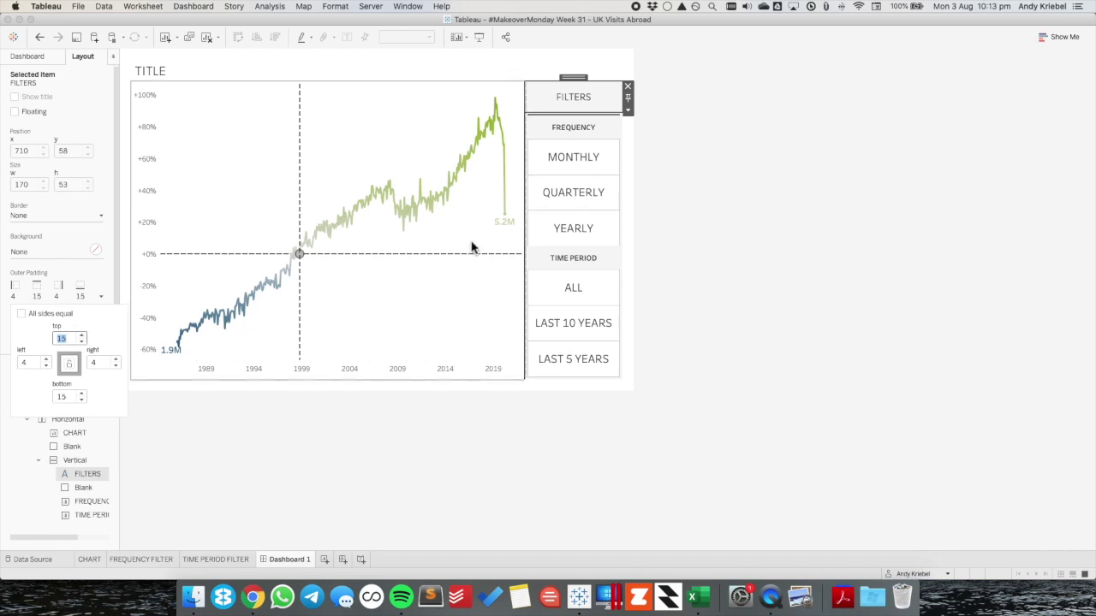
{"action": "left_click", "coordinate": [736, 204]}
Try unequal outer padding on the frequency filter with only the top set to 15, and undo it.
{"action": "left_click", "coordinate": [589, 131]}
{"action": "left_click", "coordinate": [32, 296]}
{"action": "left_click", "coordinate": [21, 313]}
{"action": "double_click", "coordinate": [57, 340]}
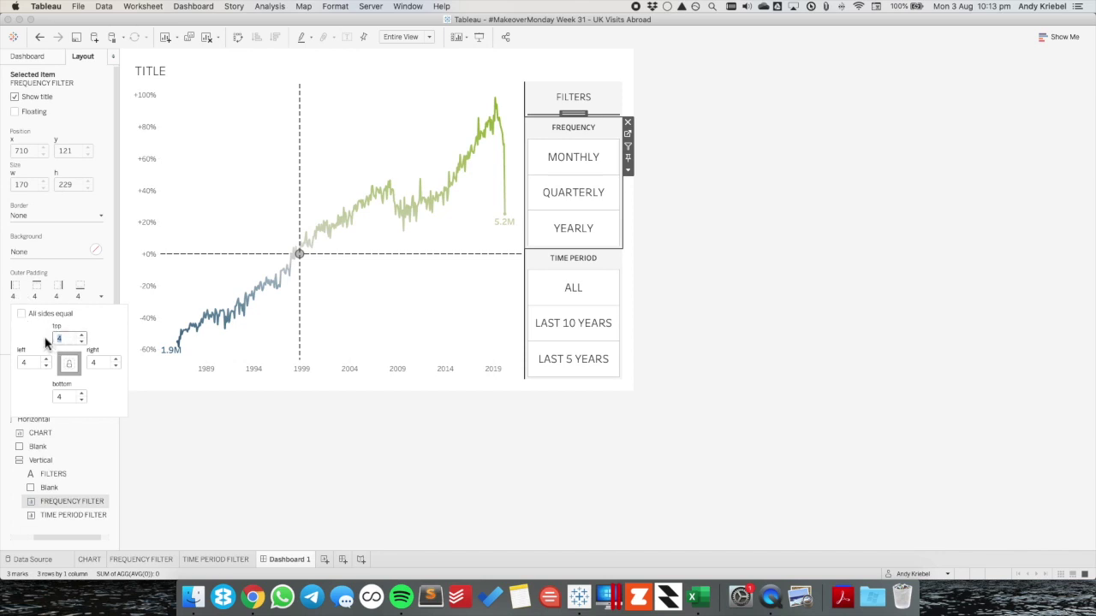
{"action": "type", "text": "15"}
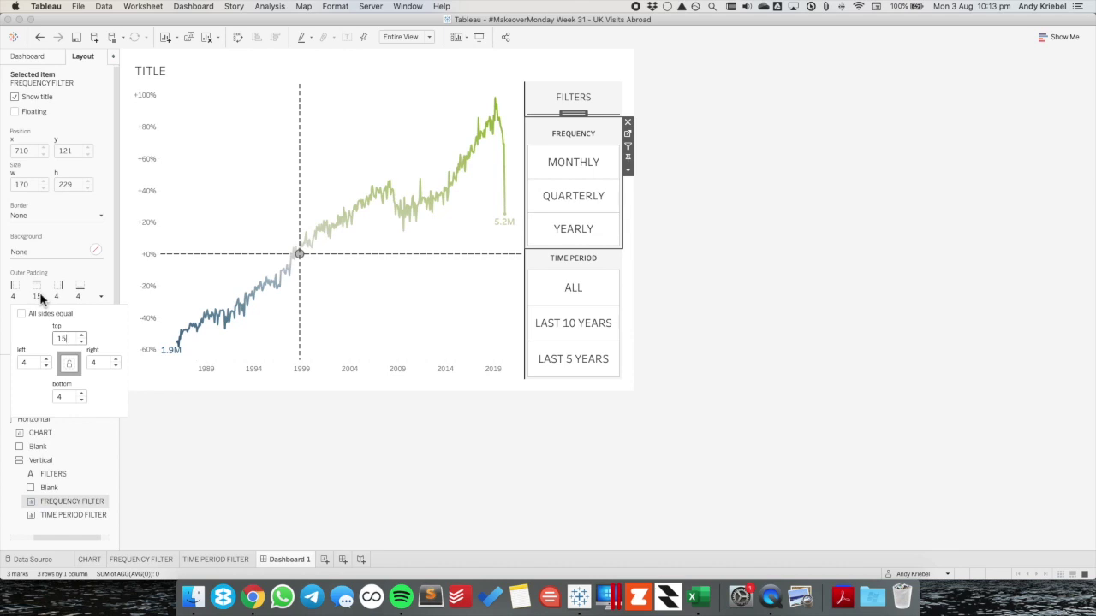
{"action": "left_click", "coordinate": [39, 37]}
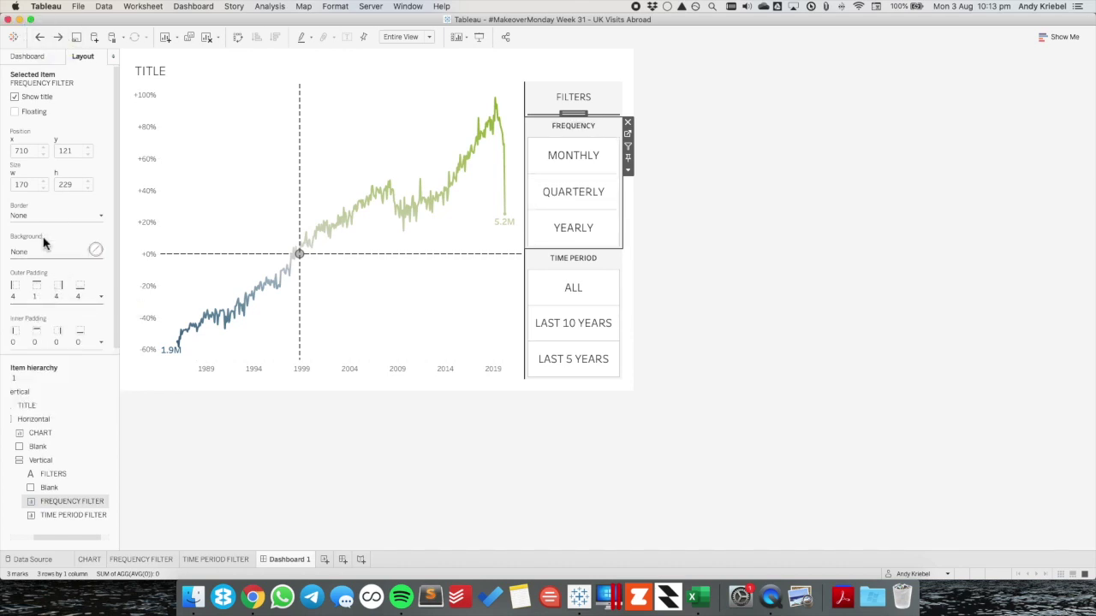
Set the frequency filter's outer padding to 15 with all sides equal.
{"action": "left_click", "coordinate": [49, 294]}
{"action": "left_click", "coordinate": [21, 313]}
{"action": "left_click", "coordinate": [71, 339]}
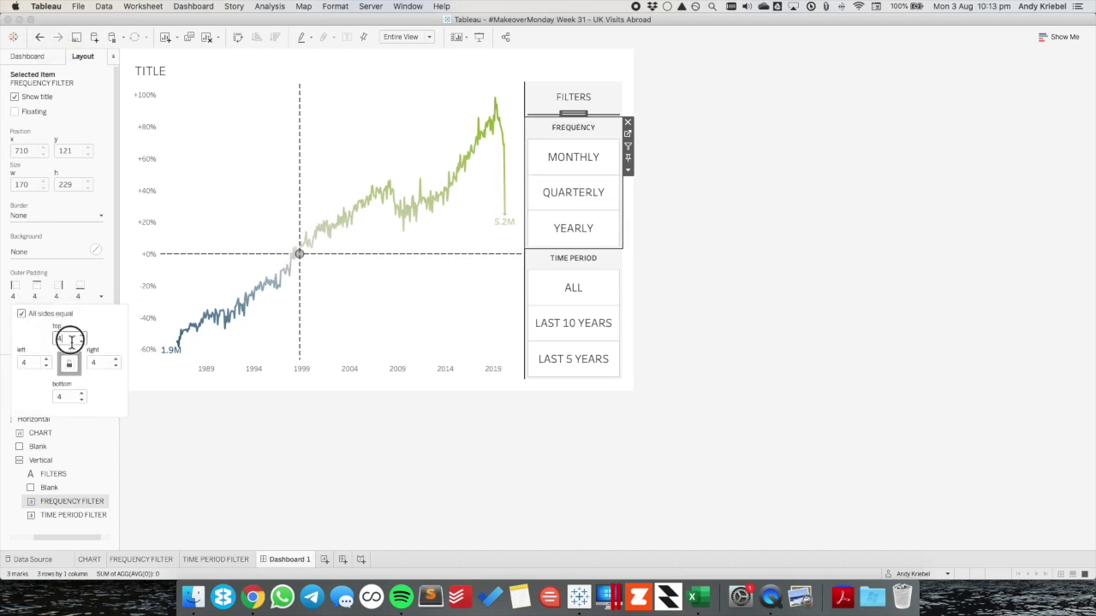
{"action": "type", "text": "15"}
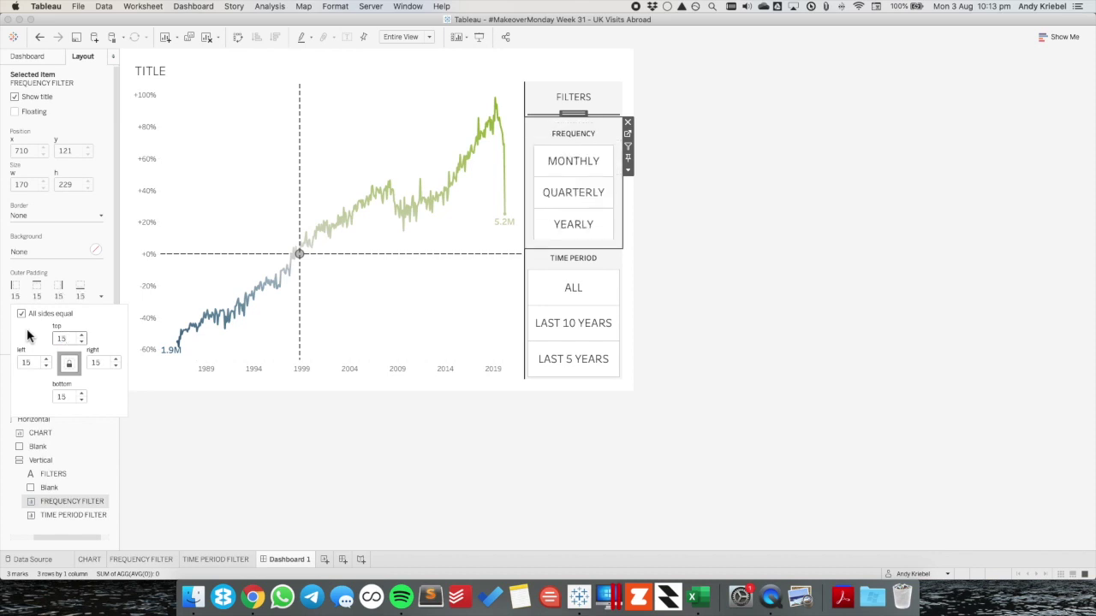
Set the time period filter's outer padding to 15 on all sides and deselect it.
{"action": "left_click", "coordinate": [582, 262]}
{"action": "left_click", "coordinate": [57, 295]}
{"action": "type", "text": "15"}
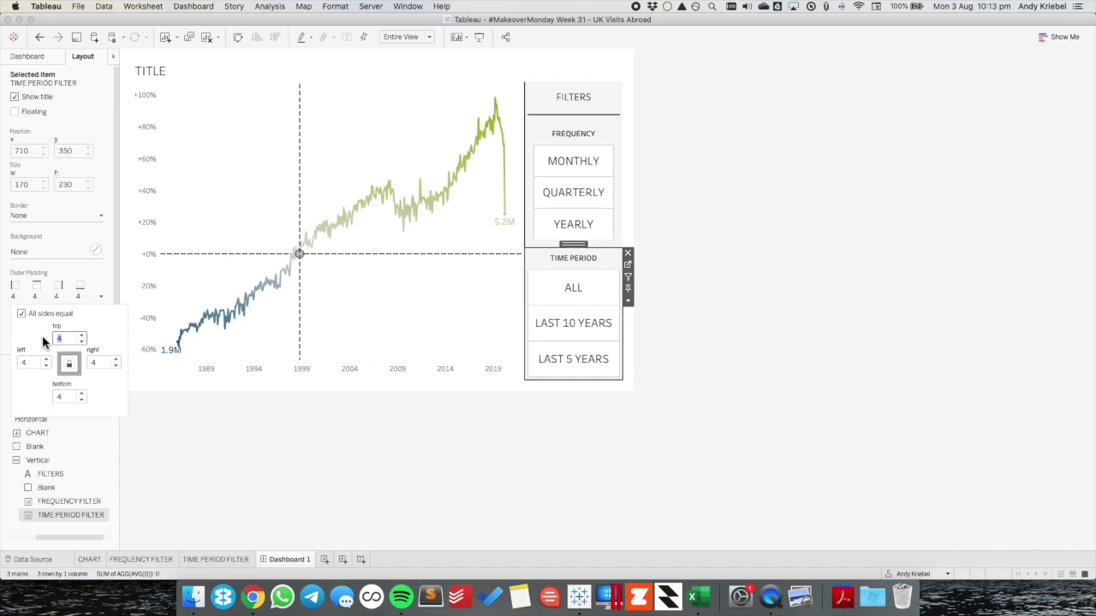
{"action": "left_click", "coordinate": [702, 306]}
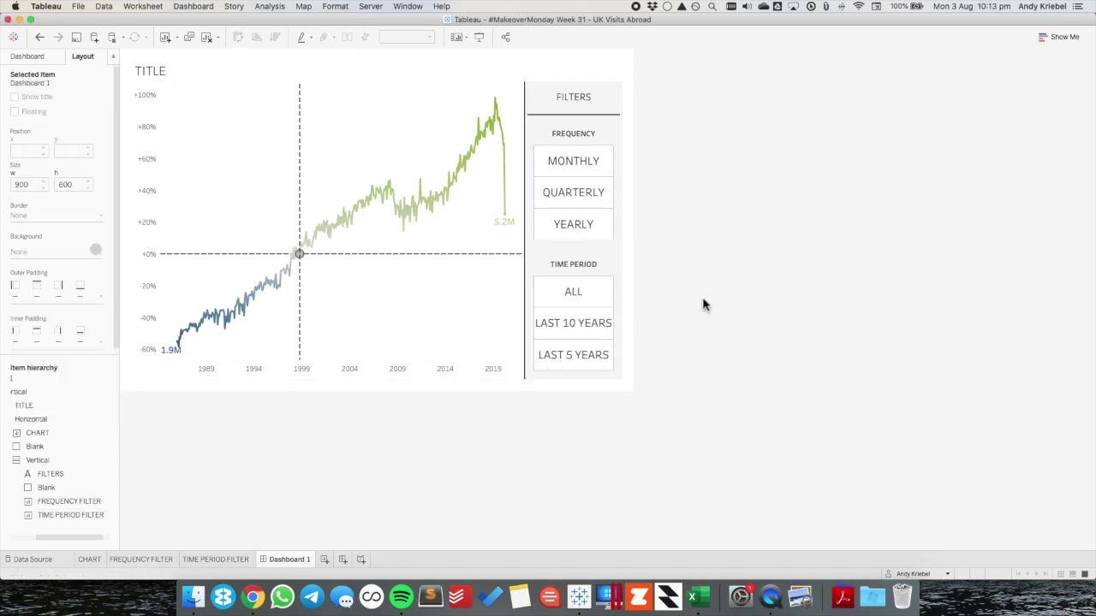
Try the Fit Width option on the frequency filter and return it to Entire View.
{"action": "left_click", "coordinate": [585, 134]}
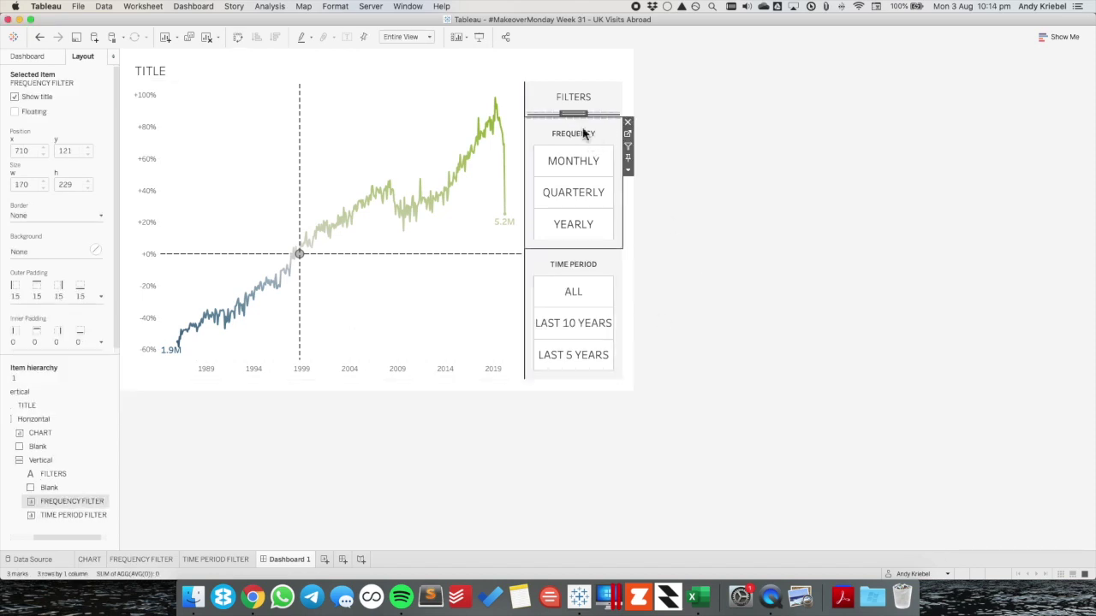
{"action": "left_click", "coordinate": [404, 37]}
{"action": "left_click", "coordinate": [396, 56]}
{"action": "left_click", "coordinate": [402, 37]}
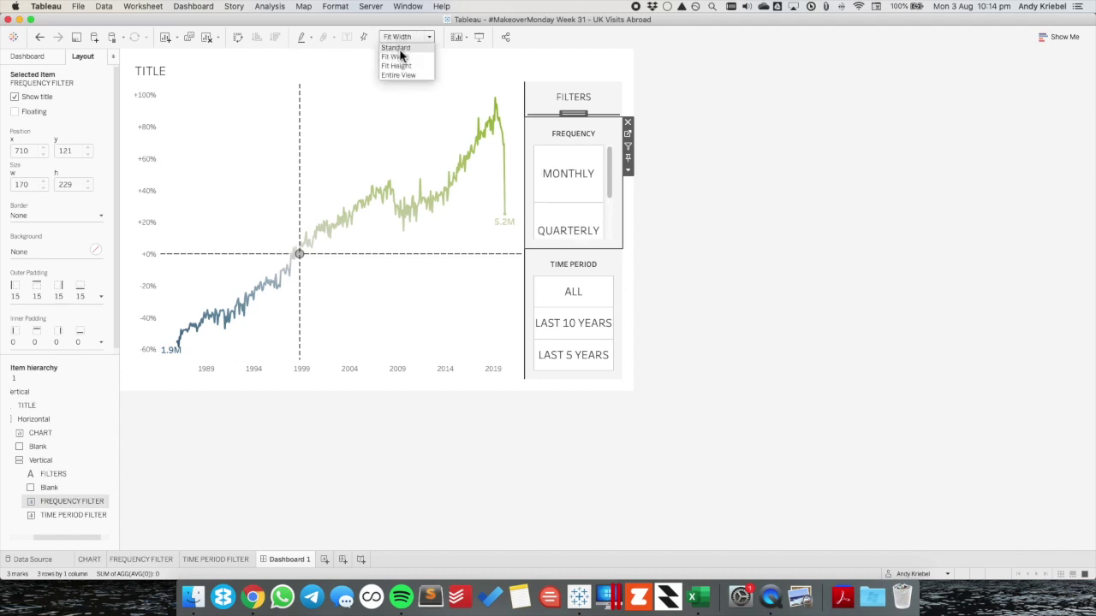
{"action": "left_click", "coordinate": [399, 76]}
{"action": "left_click", "coordinate": [733, 229]}
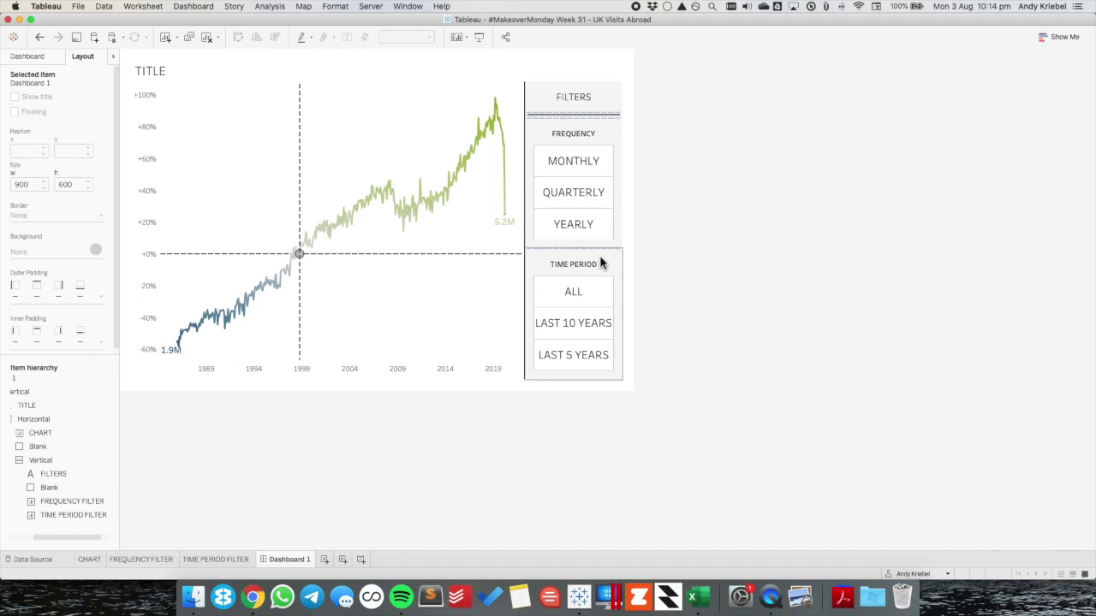
Preview the dashboard in presentation mode to check the filter borders and spacing, and exit the preview.
{"action": "left_click", "coordinate": [603, 135]}
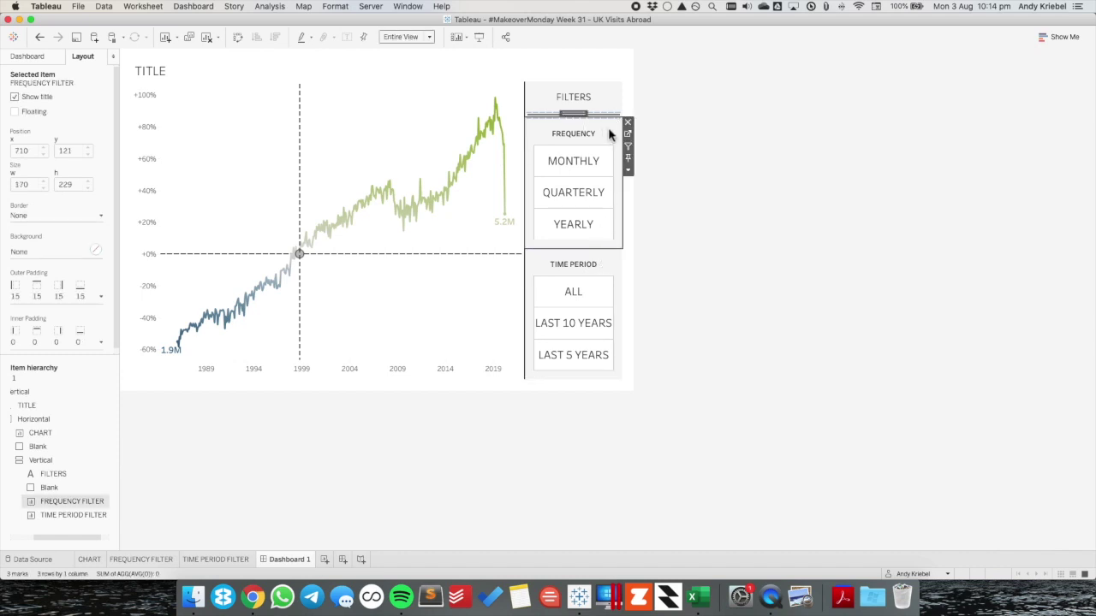
{"action": "left_click", "coordinate": [480, 35]}
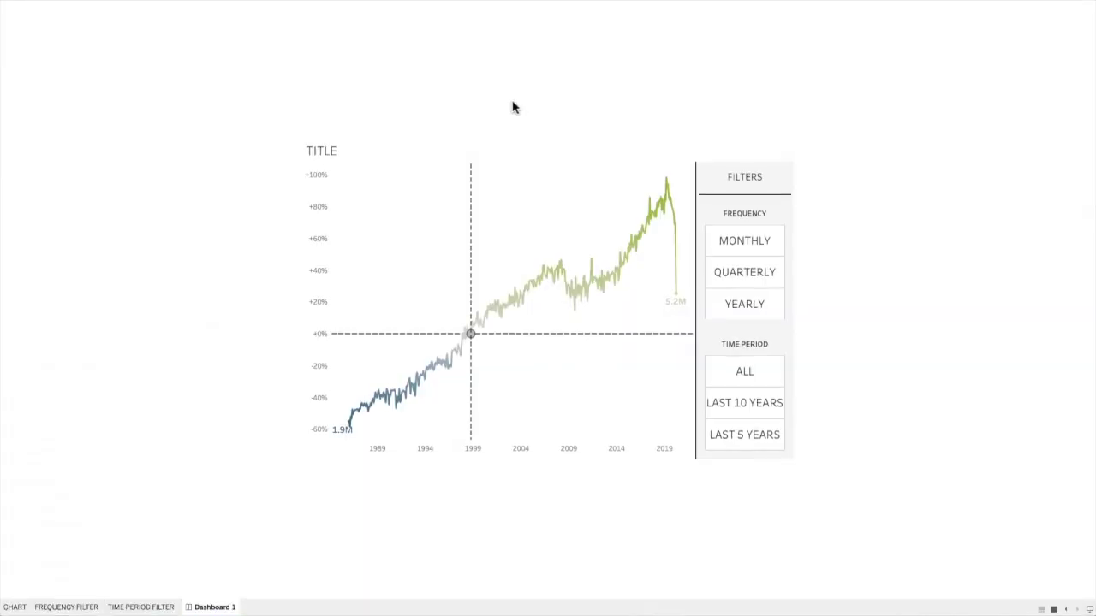
{"action": "key", "text": "Escape"}
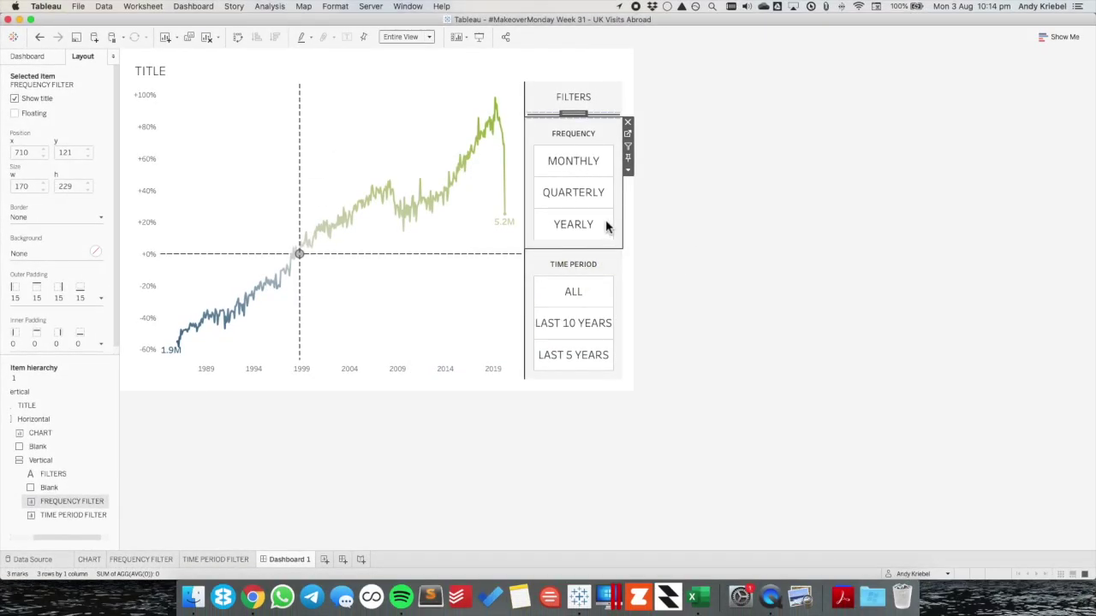
Set the default cell border on the FREQUENCY FILTER worksheet to a solid line.
{"action": "left_click", "coordinate": [628, 137]}
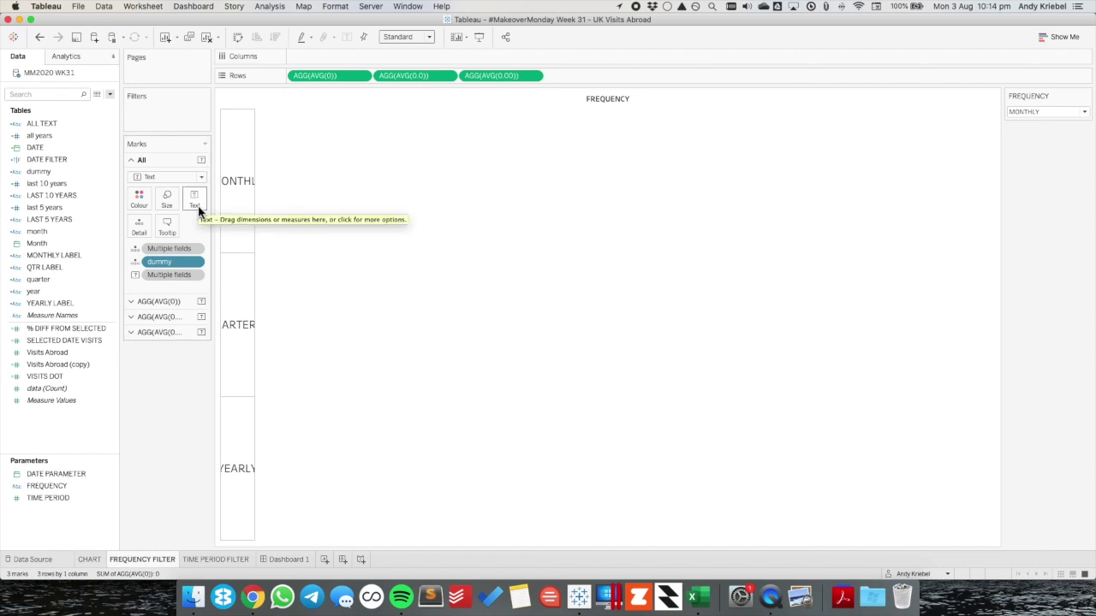
{"action": "right_click", "coordinate": [242, 221]}
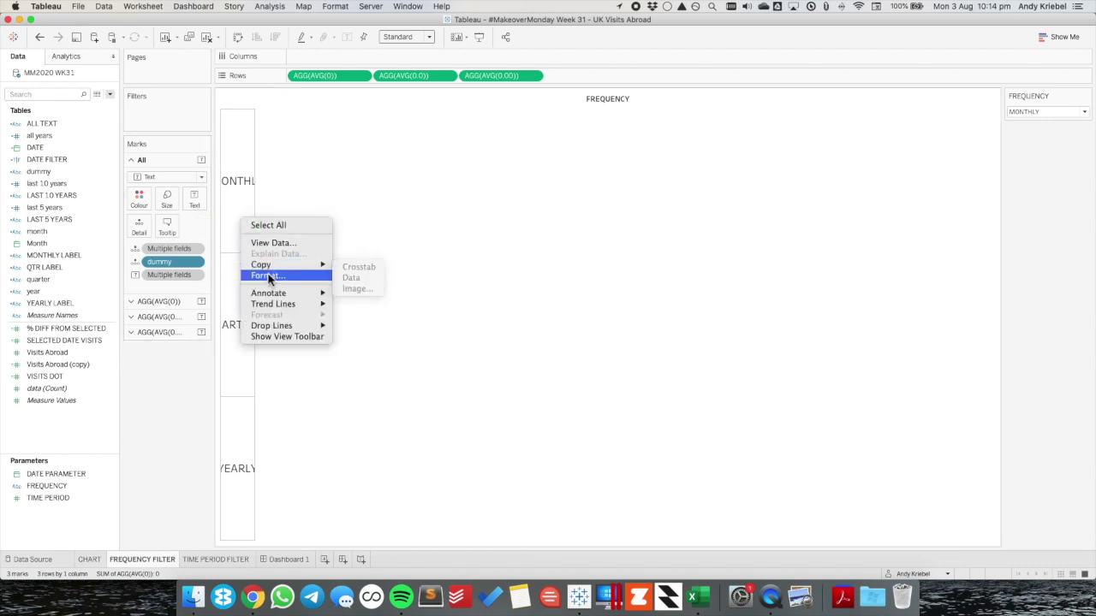
{"action": "left_click", "coordinate": [266, 276]}
{"action": "left_click", "coordinate": [56, 76]}
{"action": "left_click", "coordinate": [81, 128]}
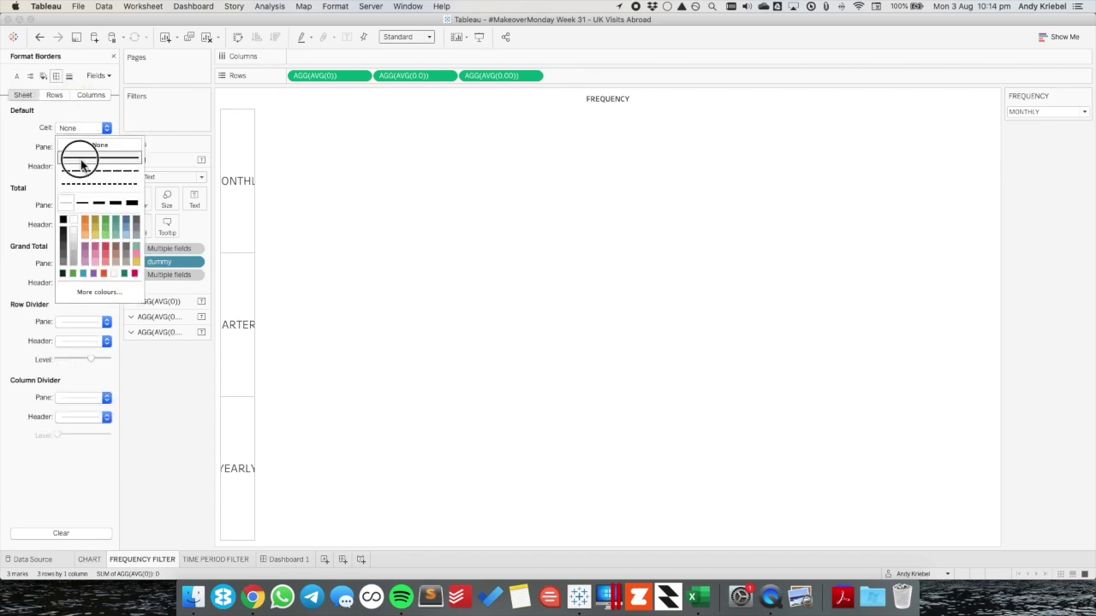
Set the default cell border on the TIME PERIOD FILTER worksheet to a solid line, and return to the dashboard.
{"action": "left_click", "coordinate": [216, 558]}
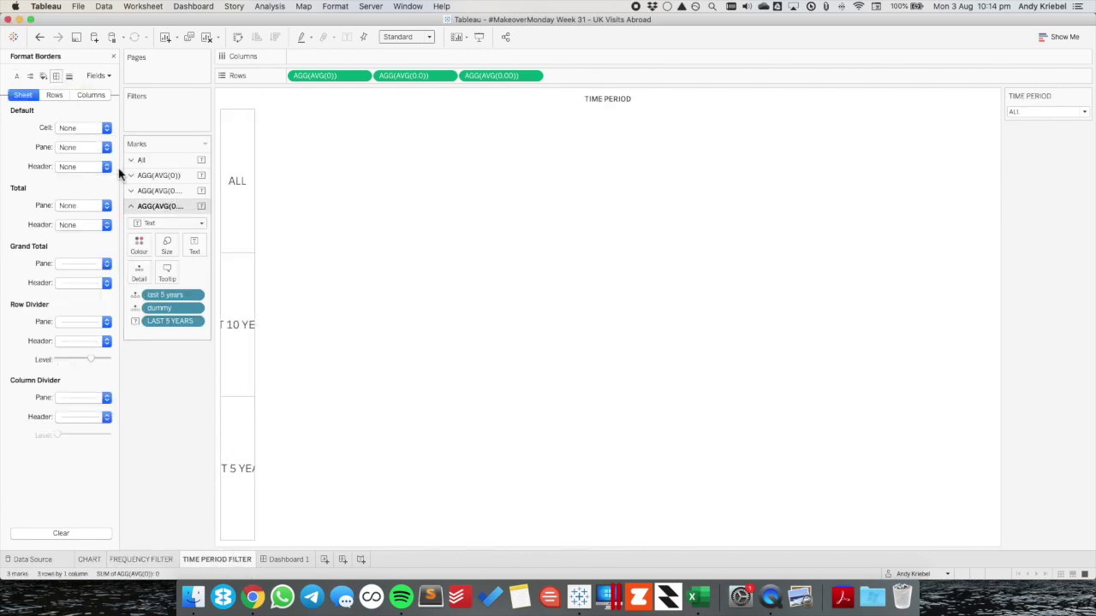
{"action": "left_click", "coordinate": [81, 128]}
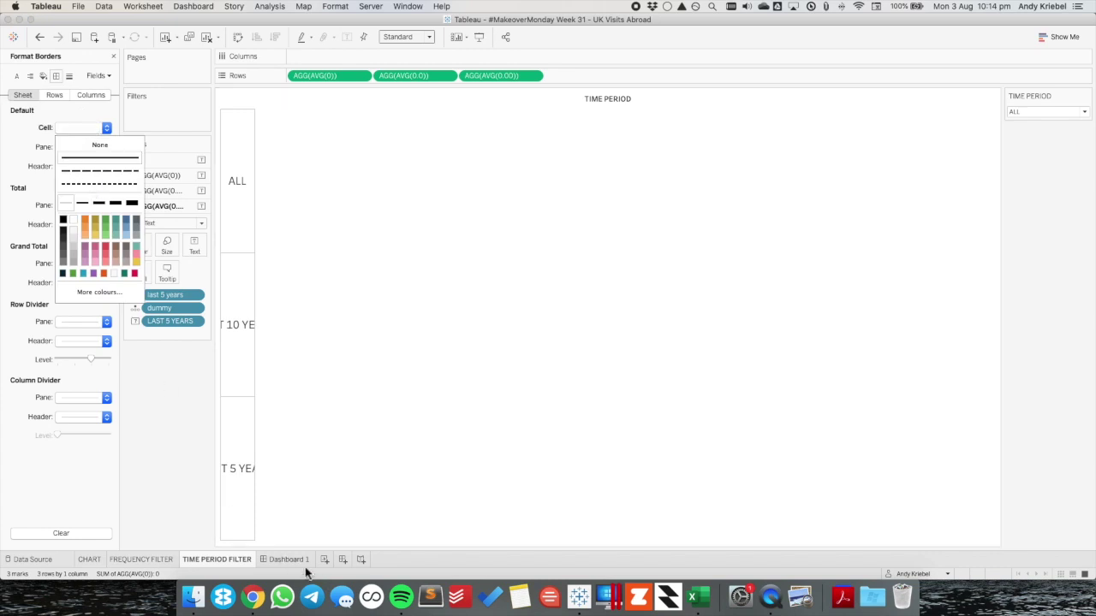
{"action": "left_click", "coordinate": [304, 560]}
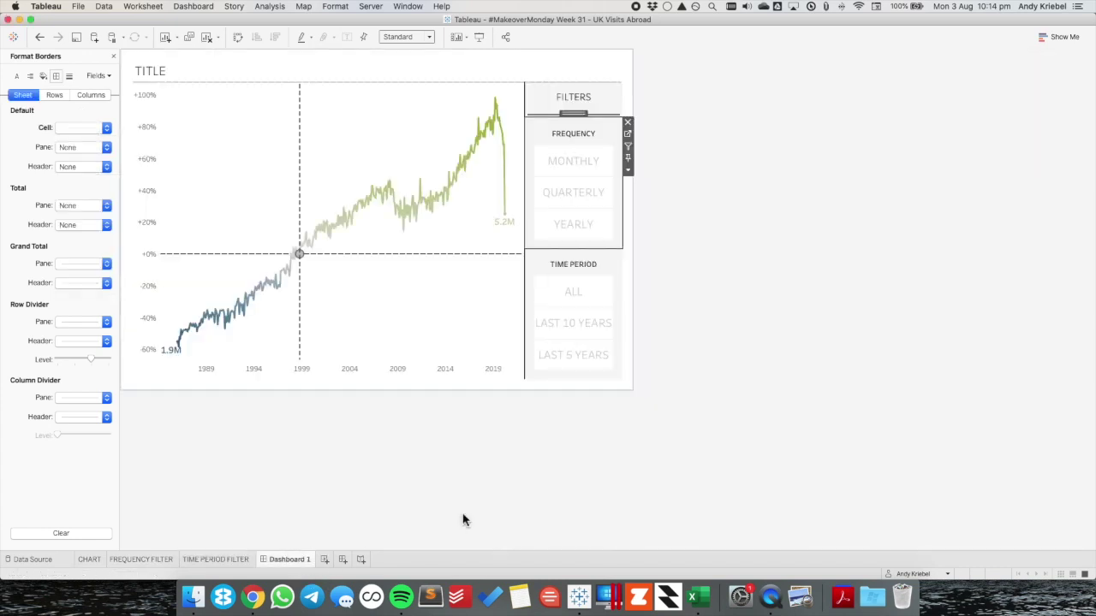
{"action": "left_click", "coordinate": [577, 246]}
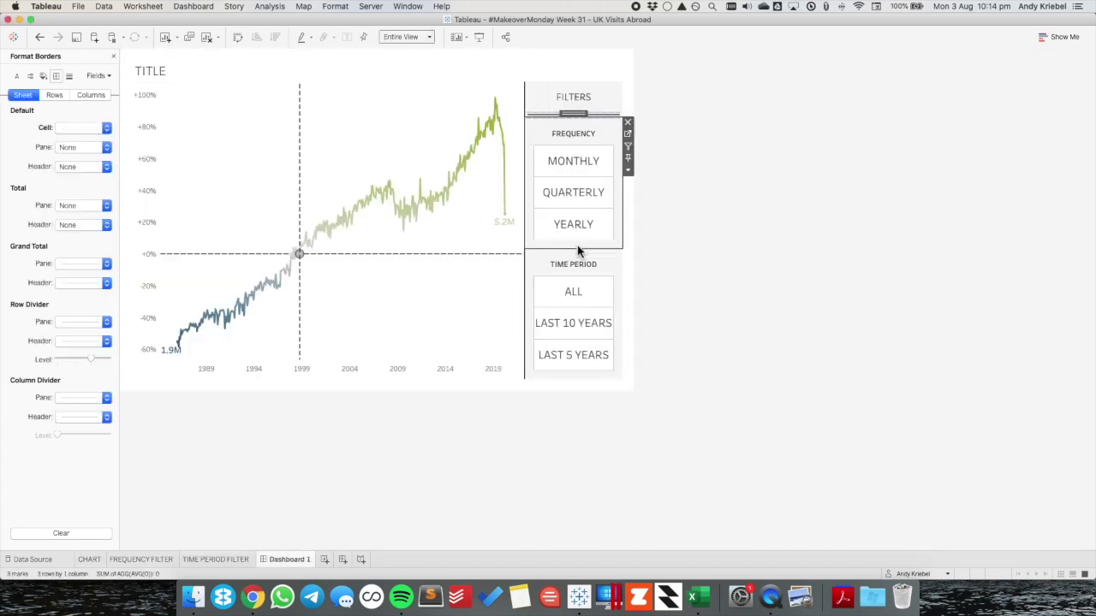
{"action": "left_click", "coordinate": [629, 135]}
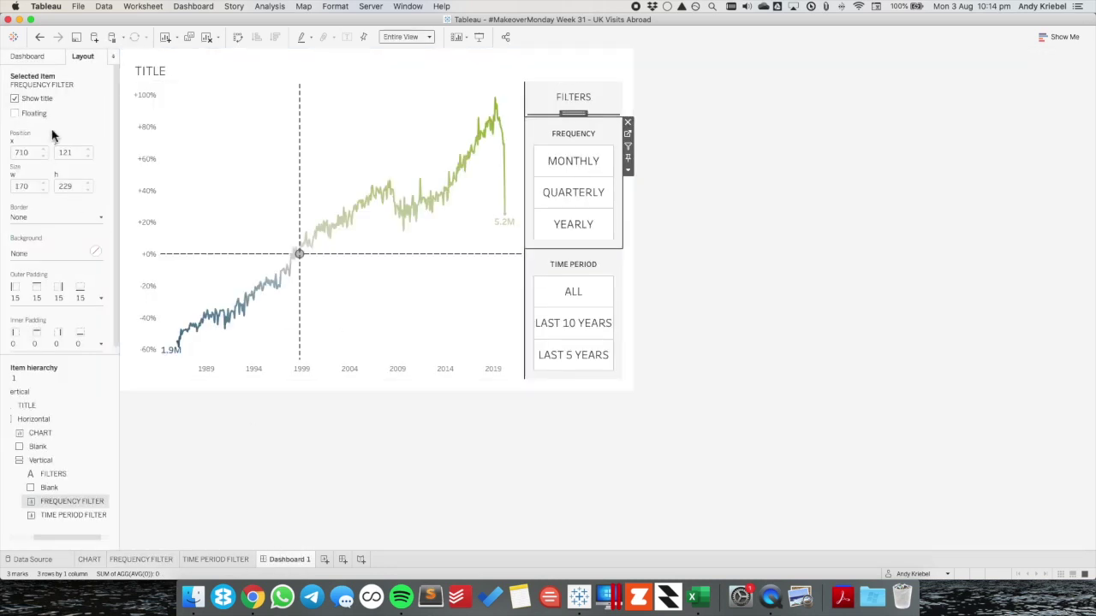
Try removing the frequency filter from the dashboard and adding it again above the time period filter, and undo both changes.
{"action": "left_click", "coordinate": [627, 123]}
{"action": "left_click", "coordinate": [40, 38]}
{"action": "left_click", "coordinate": [58, 37]}
{"action": "left_click", "coordinate": [39, 55]}
{"action": "mouse_move", "coordinate": [53, 203]}
{"action": "left_click_drag", "start_coordinate": [53, 203], "coordinate": [583, 157]}
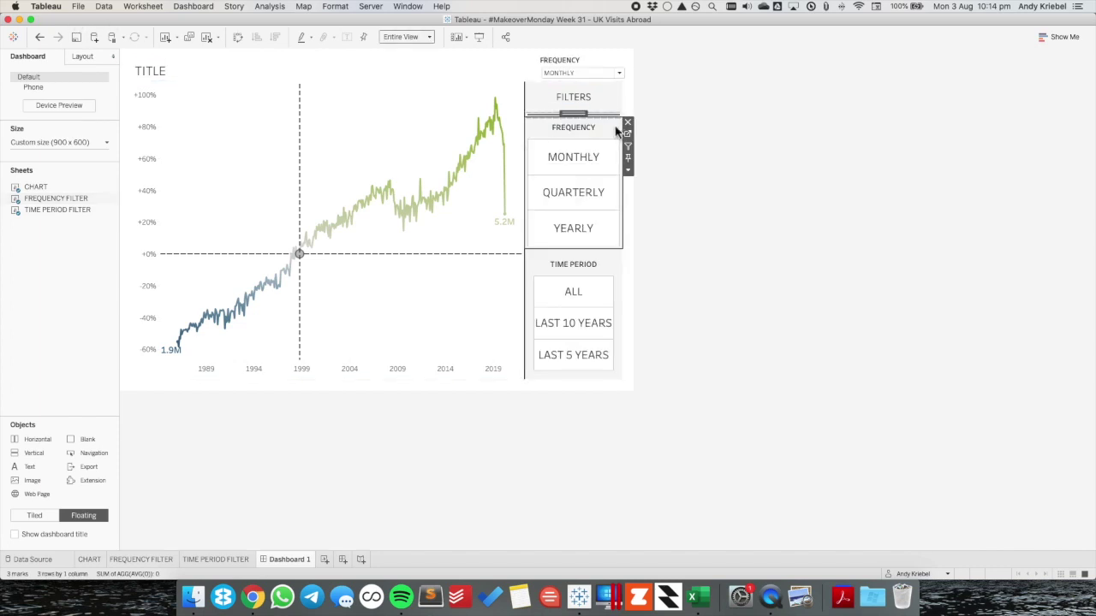
{"action": "left_click", "coordinate": [40, 38]}
{"action": "left_click", "coordinate": [41, 38]}
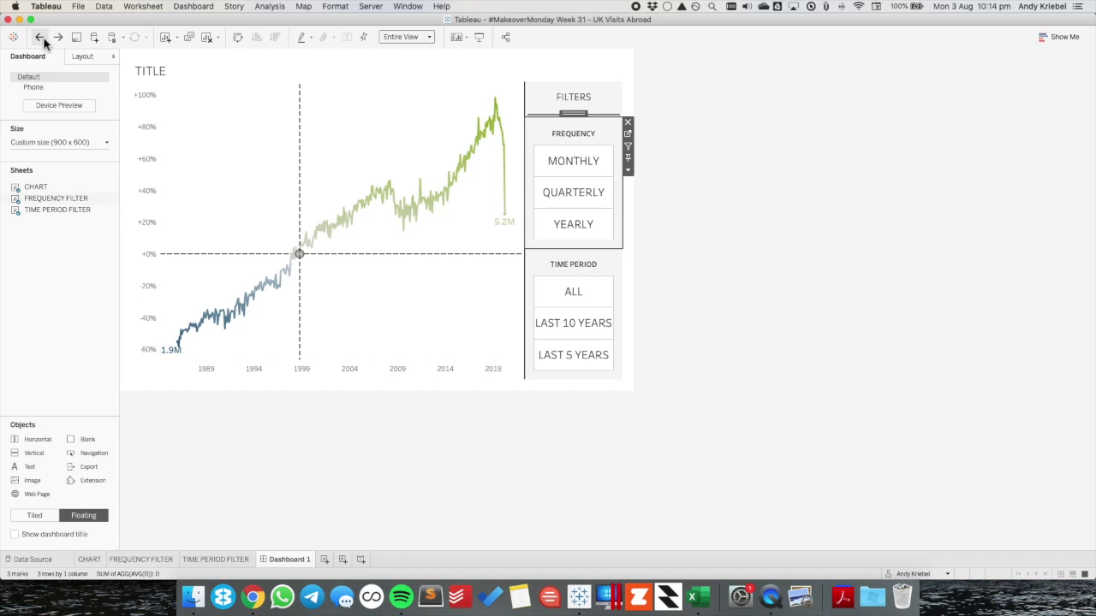
Try changing the label font size for all marks on the TIME PERIOD FILTER worksheet, and undo the label edit.
{"action": "left_click", "coordinate": [604, 123]}
{"action": "left_click", "coordinate": [218, 559]}
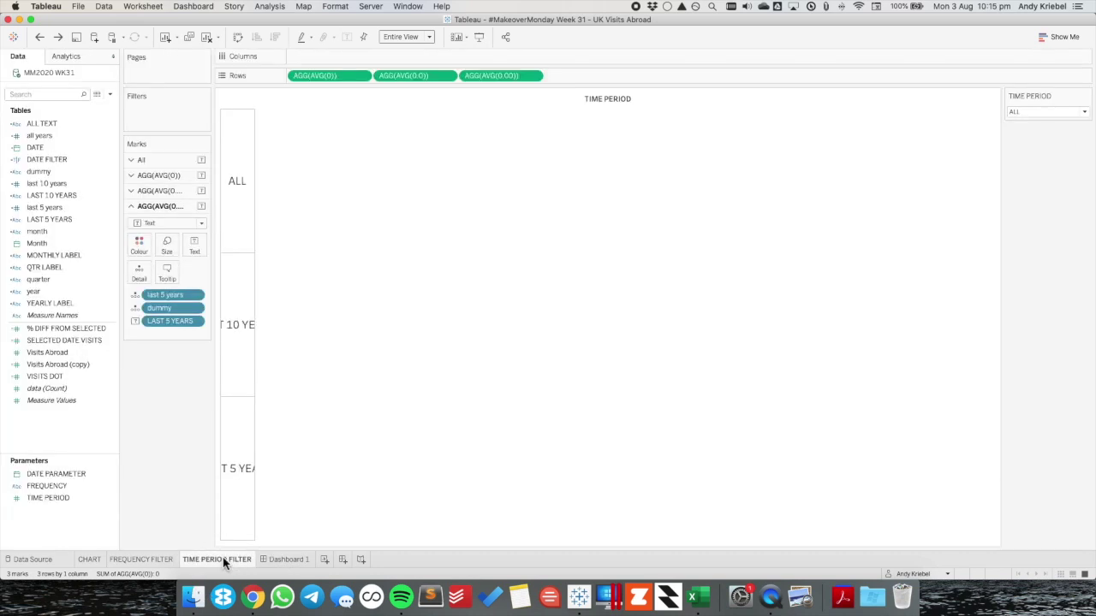
{"action": "left_click", "coordinate": [171, 175]}
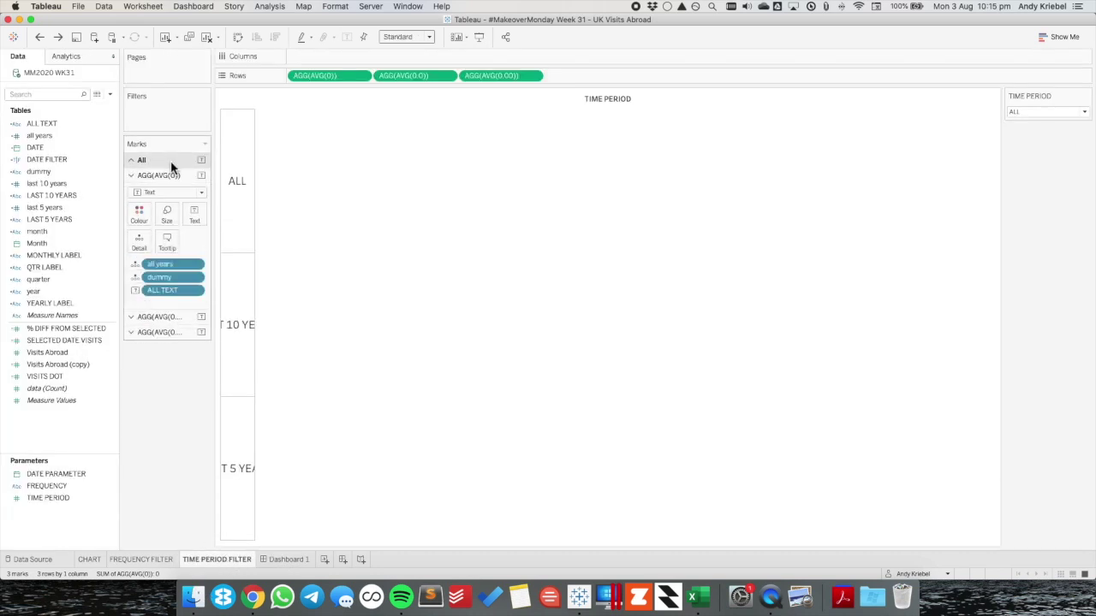
{"action": "left_click", "coordinate": [171, 160]}
{"action": "left_click", "coordinate": [193, 199]}
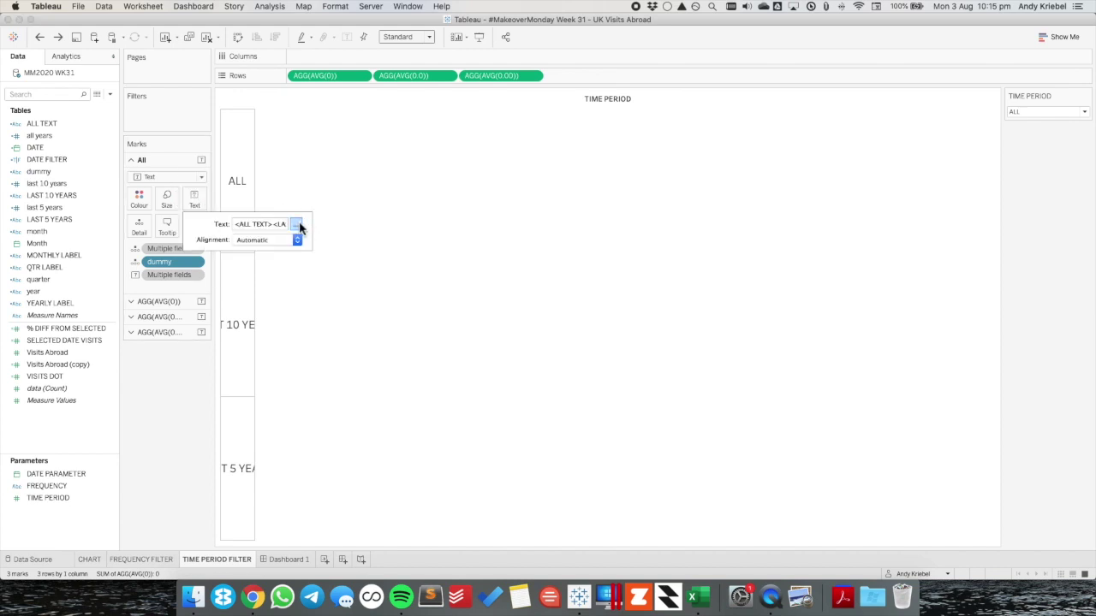
{"action": "left_click", "coordinate": [296, 224]}
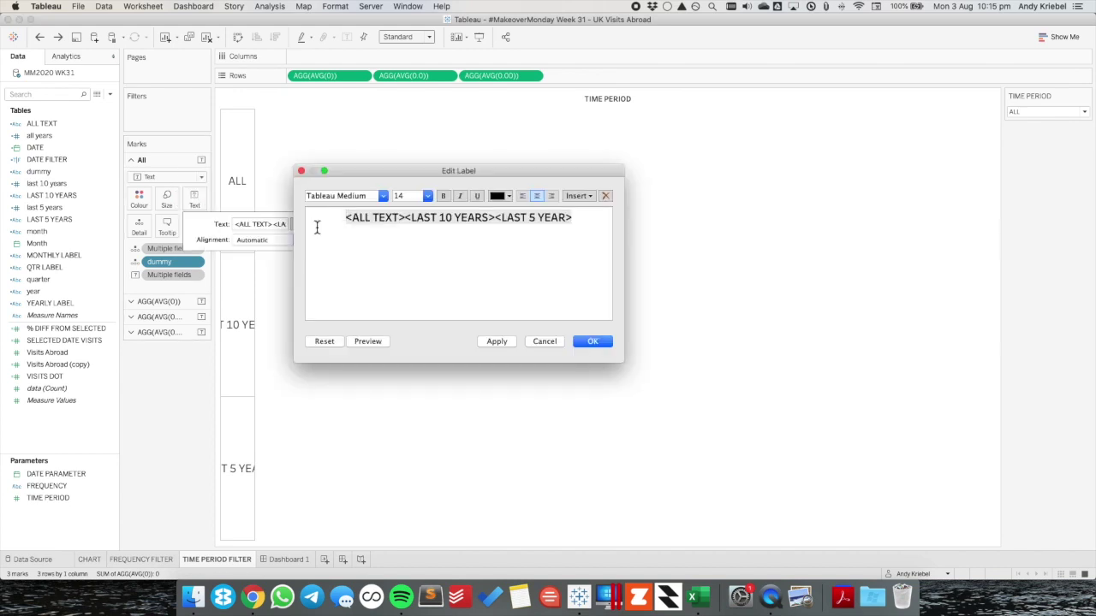
{"action": "left_click", "coordinate": [428, 196]}
{"action": "left_click", "coordinate": [590, 344]}
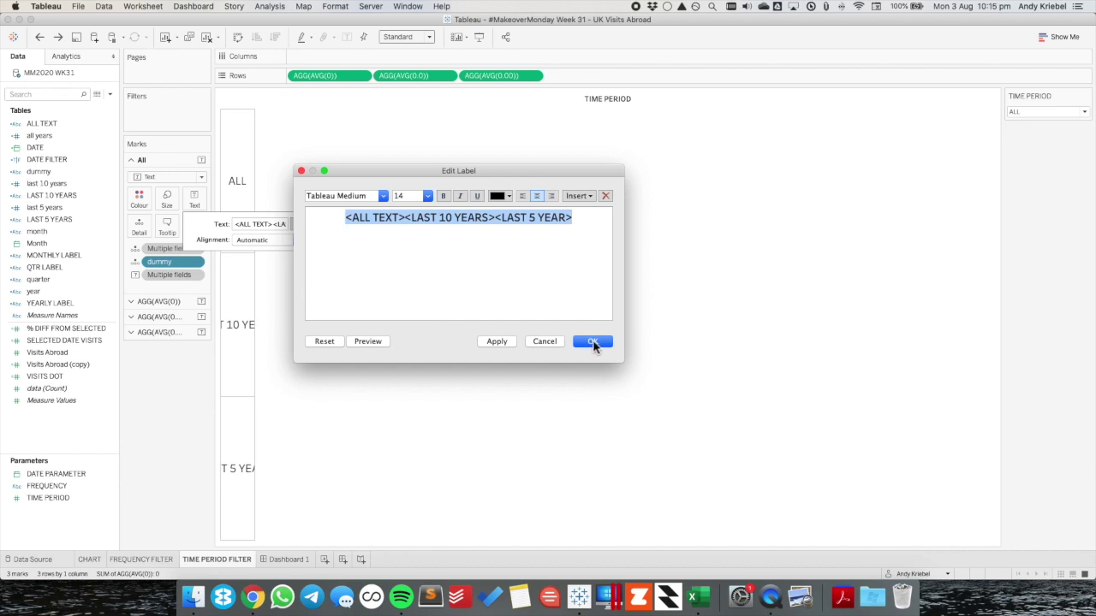
{"action": "left_click", "coordinate": [428, 196]}
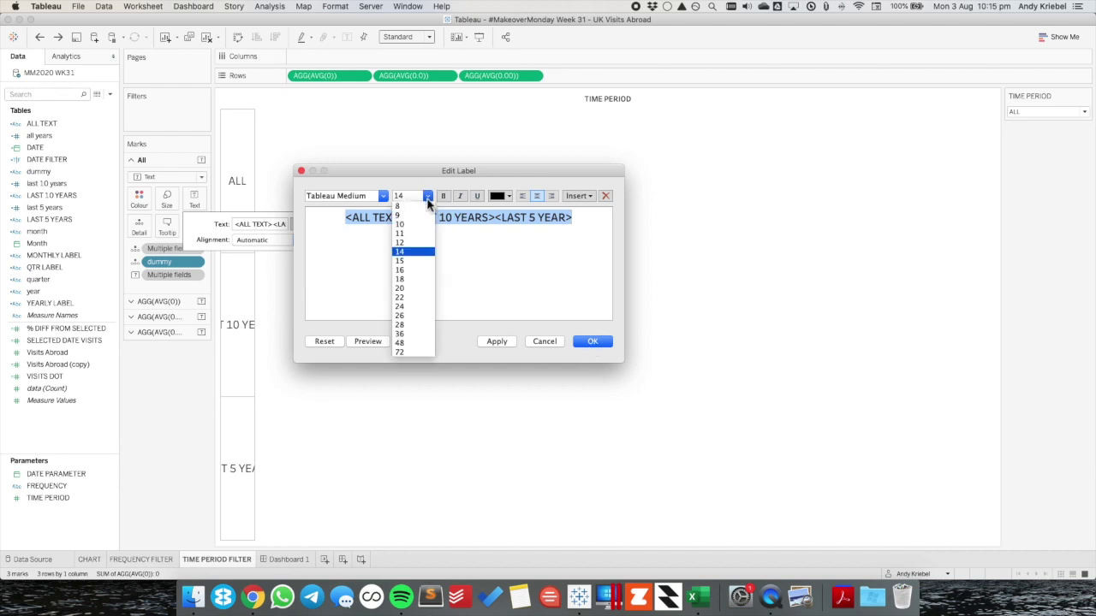
{"action": "left_click", "coordinate": [411, 253]}
{"action": "left_click", "coordinate": [592, 341]}
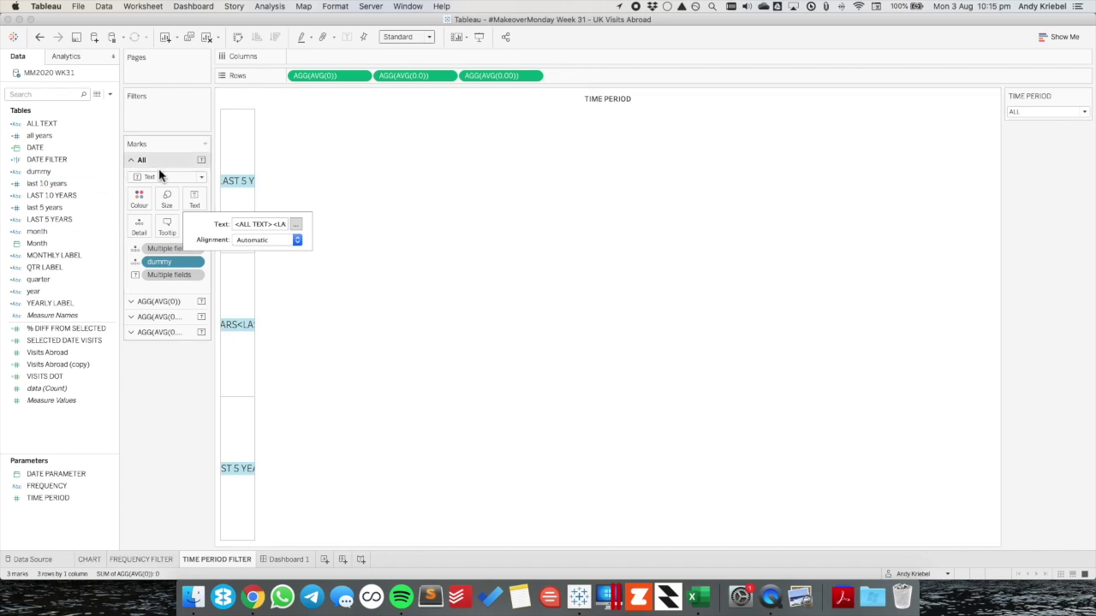
{"action": "left_click", "coordinate": [182, 424]}
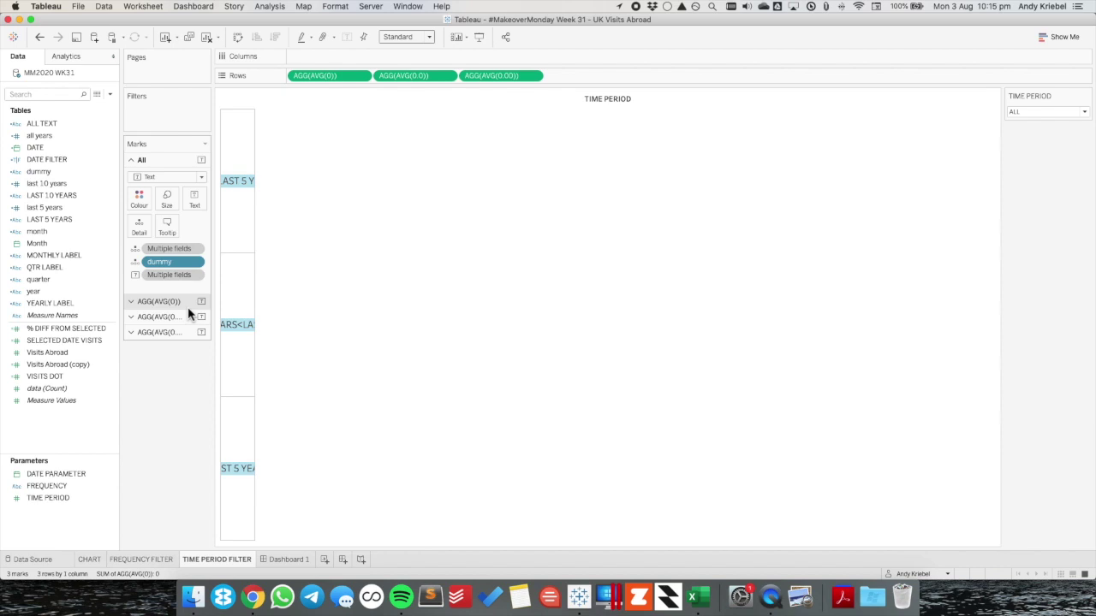
{"action": "left_click", "coordinate": [182, 382]}
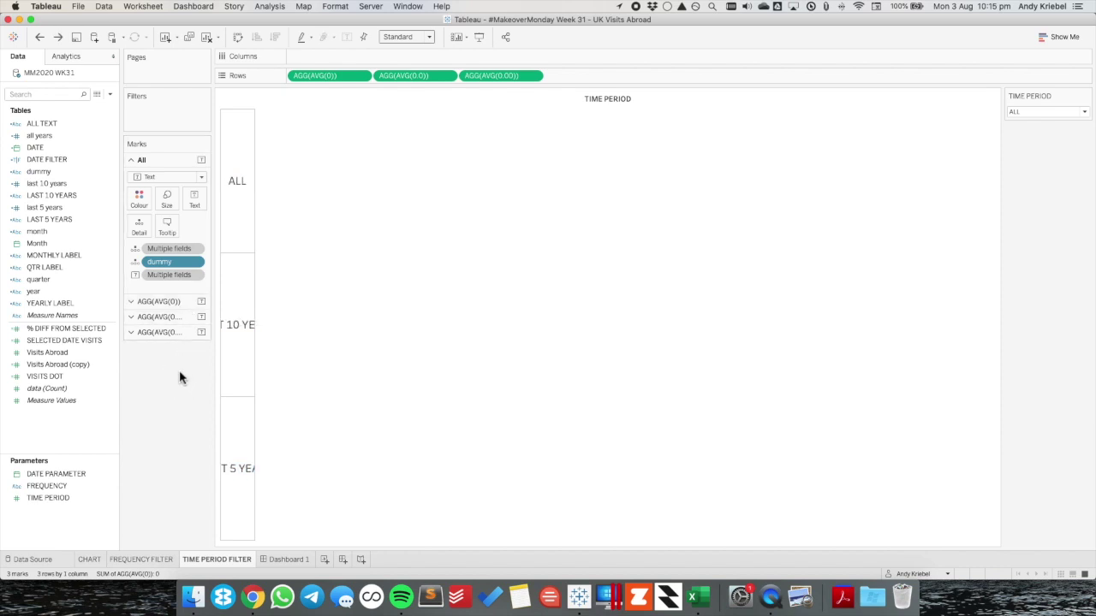
Set the ALL label's font size to 11 on the TIME PERIOD FILTER worksheet.
{"action": "left_click", "coordinate": [169, 303]}
{"action": "left_click", "coordinate": [192, 214]}
{"action": "left_click", "coordinate": [296, 245]}
{"action": "left_click_drag", "start_coordinate": [457, 284], "coordinate": [438, 214]}
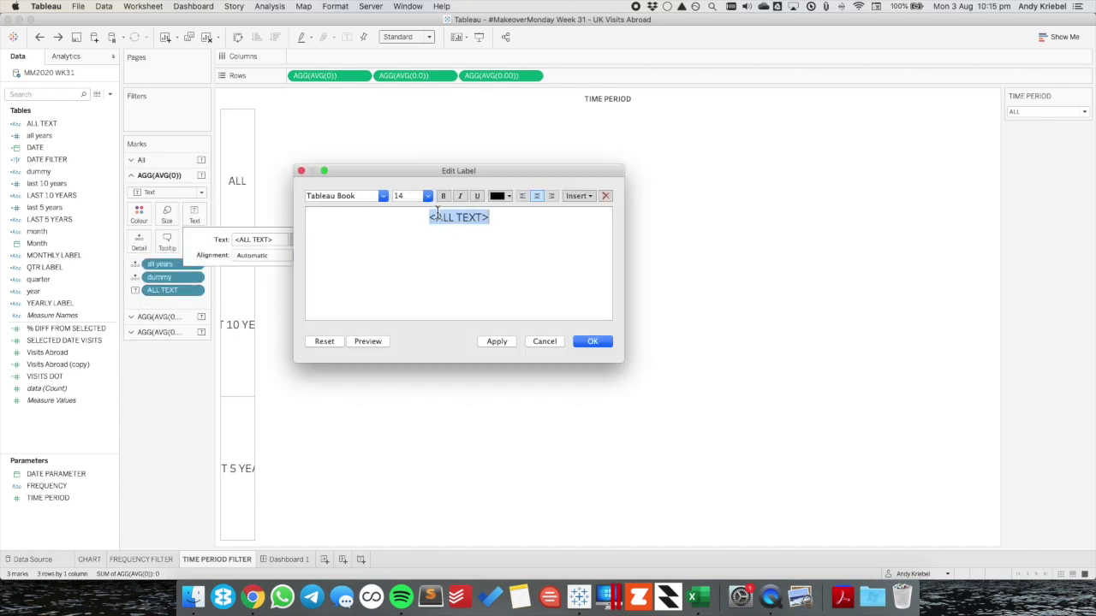
{"action": "left_click", "coordinate": [427, 196]}
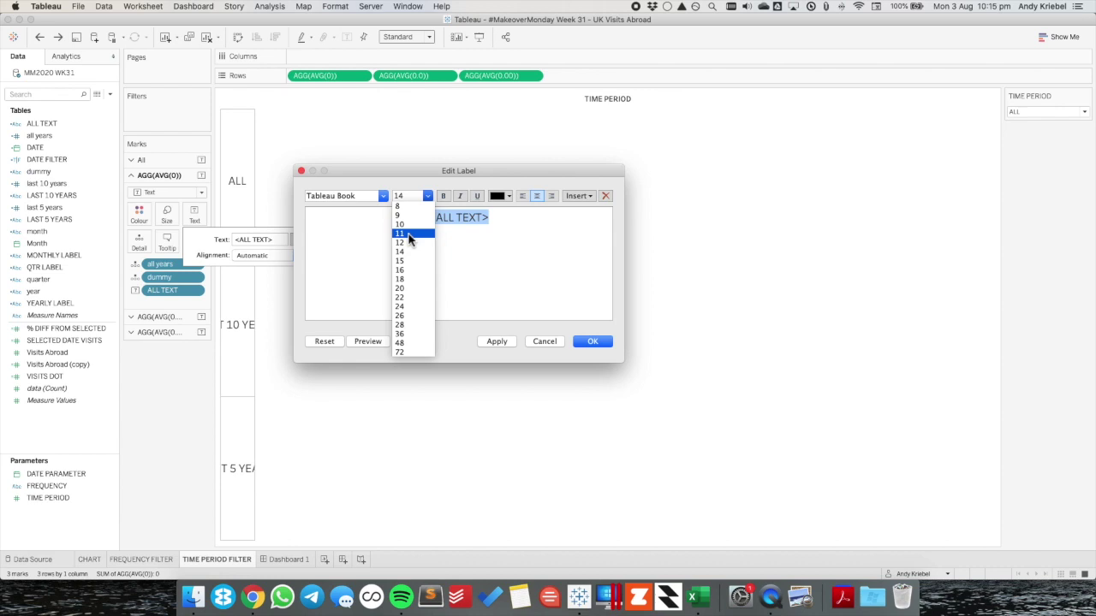
{"action": "left_click", "coordinate": [411, 234]}
{"action": "left_click", "coordinate": [595, 343]}
Set the LAST 10 YEARS label's font size to 11 on the TIME PERIOD FILTER worksheet.
{"action": "left_click", "coordinate": [161, 316]}
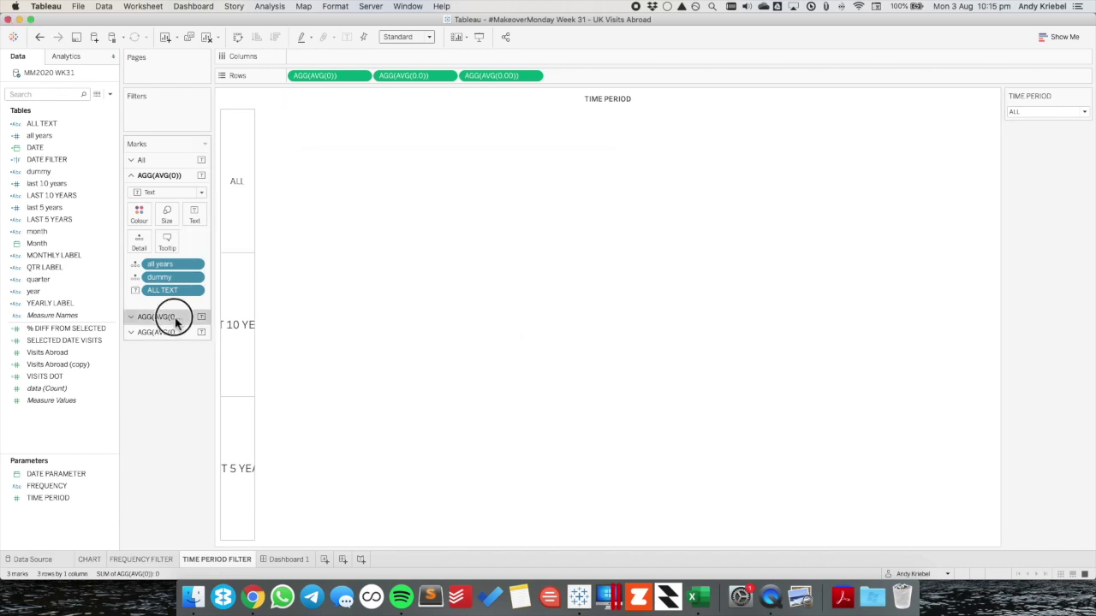
{"action": "left_click", "coordinate": [193, 232]}
{"action": "left_click", "coordinate": [295, 255]}
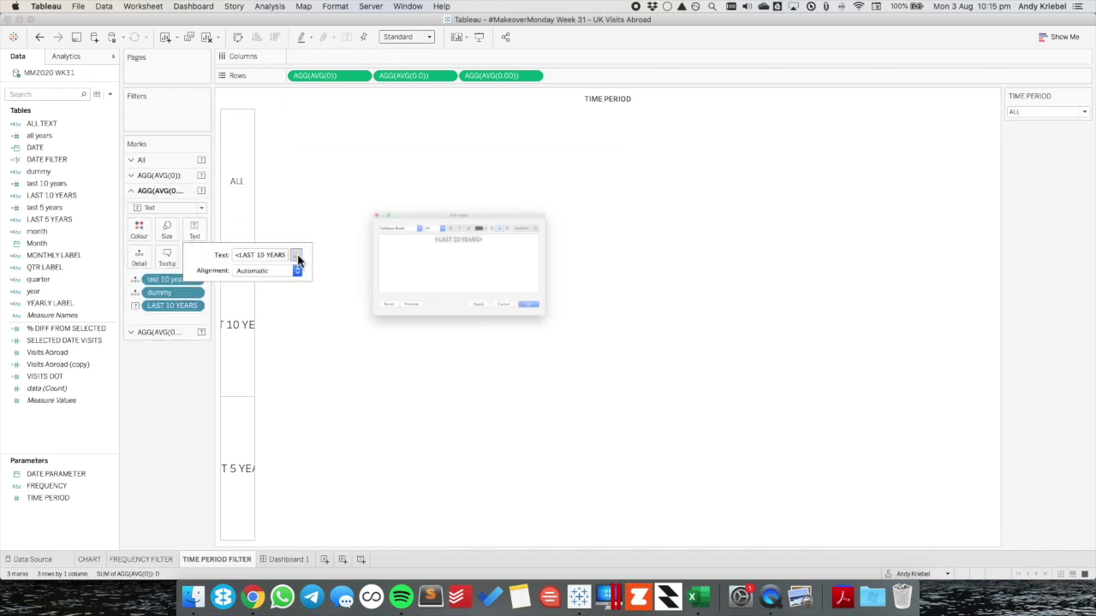
{"action": "left_click", "coordinate": [427, 196]}
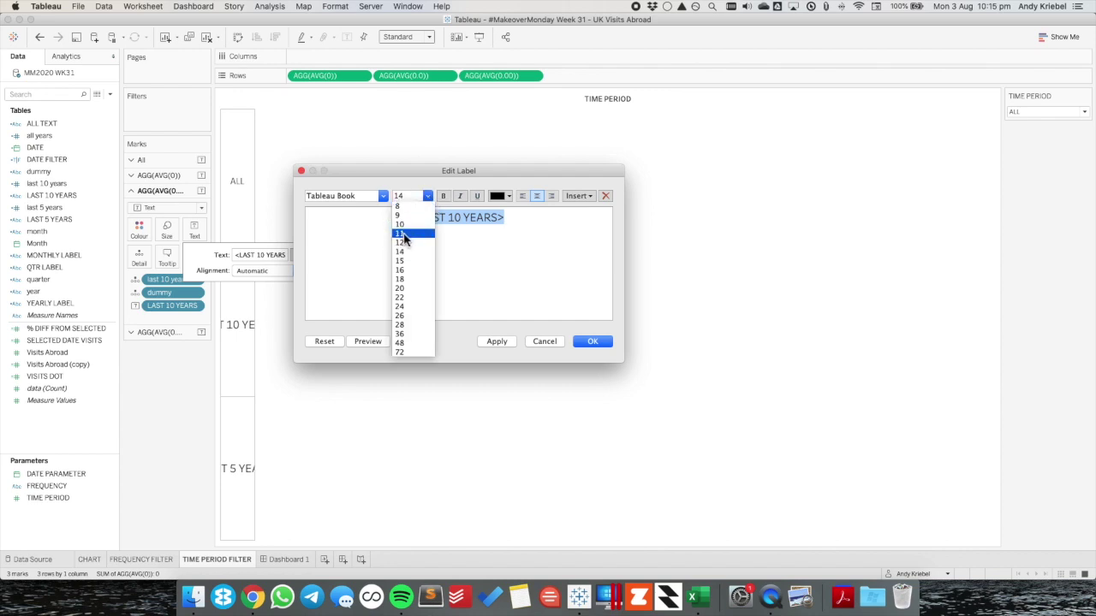
{"action": "left_click", "coordinate": [407, 234]}
{"action": "left_click", "coordinate": [592, 341]}
Set the LAST 5 YEARS label's font size to 11, and switch to the FREQUENCY FILTER worksheet.
{"action": "left_click", "coordinate": [171, 332]}
{"action": "left_click", "coordinate": [194, 243]}
{"action": "left_click", "coordinate": [295, 272]}
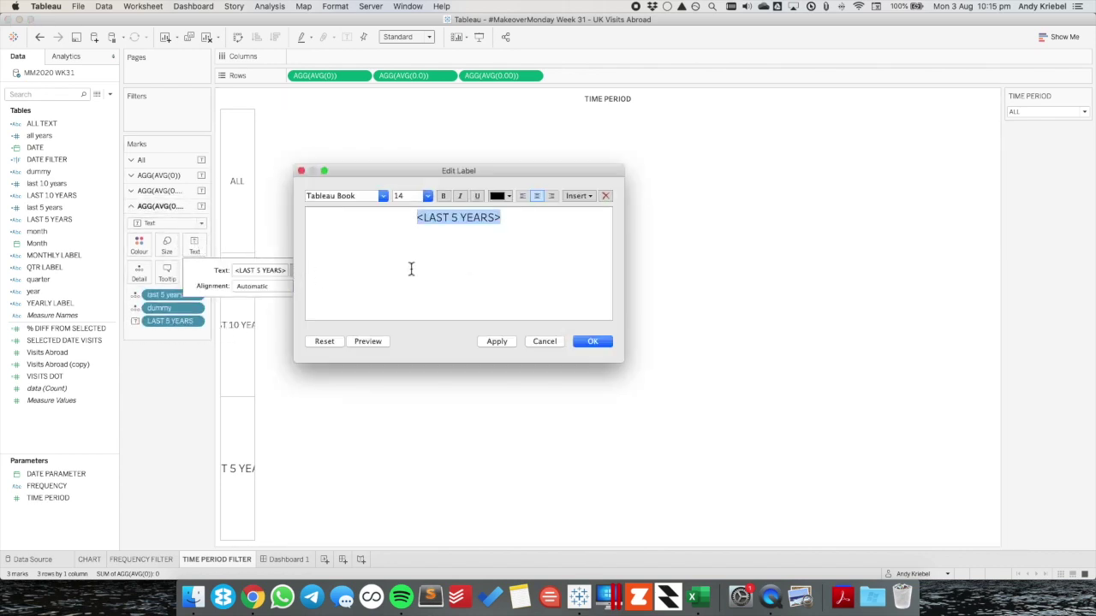
{"action": "left_click", "coordinate": [427, 196]}
{"action": "left_click", "coordinate": [408, 236]}
{"action": "left_click", "coordinate": [585, 344]}
{"action": "left_click", "coordinate": [163, 559]}
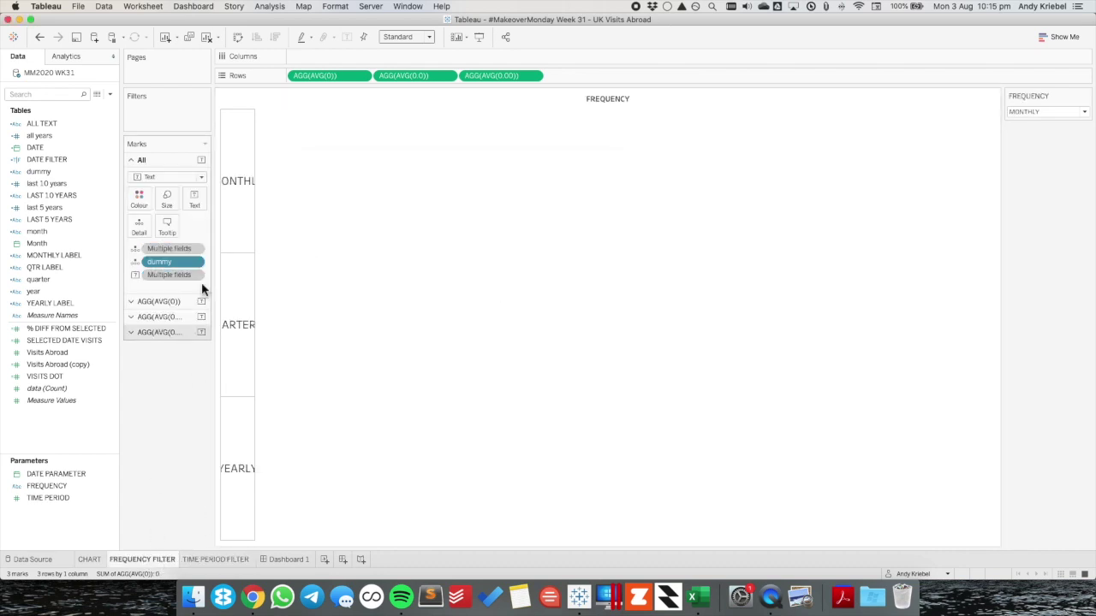
{"action": "left_click", "coordinate": [195, 200]}
{"action": "left_click", "coordinate": [161, 302]}
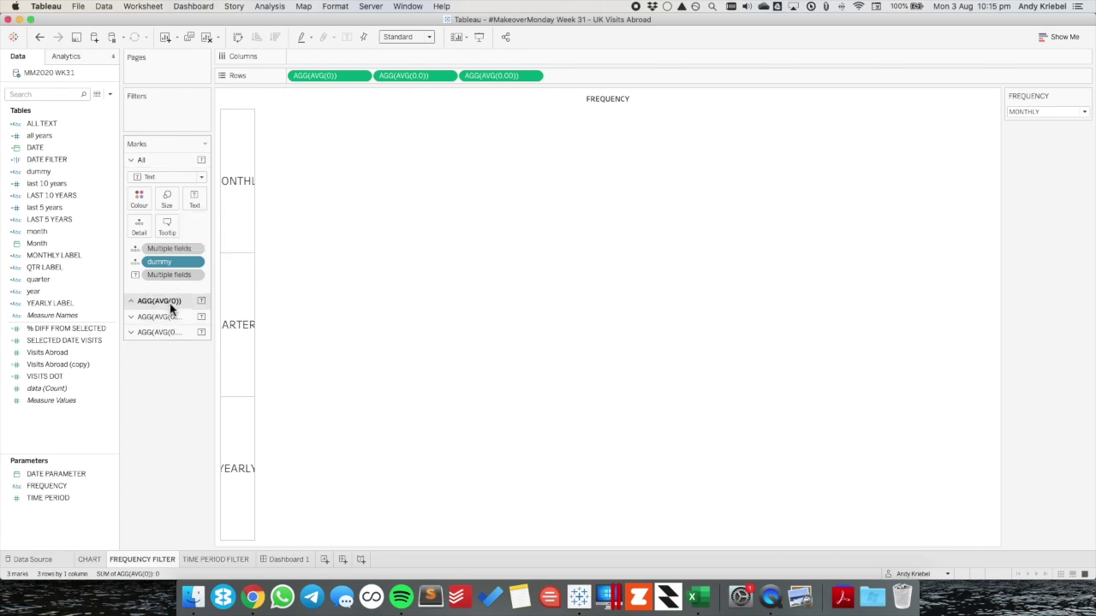
{"action": "left_click", "coordinate": [195, 214]}
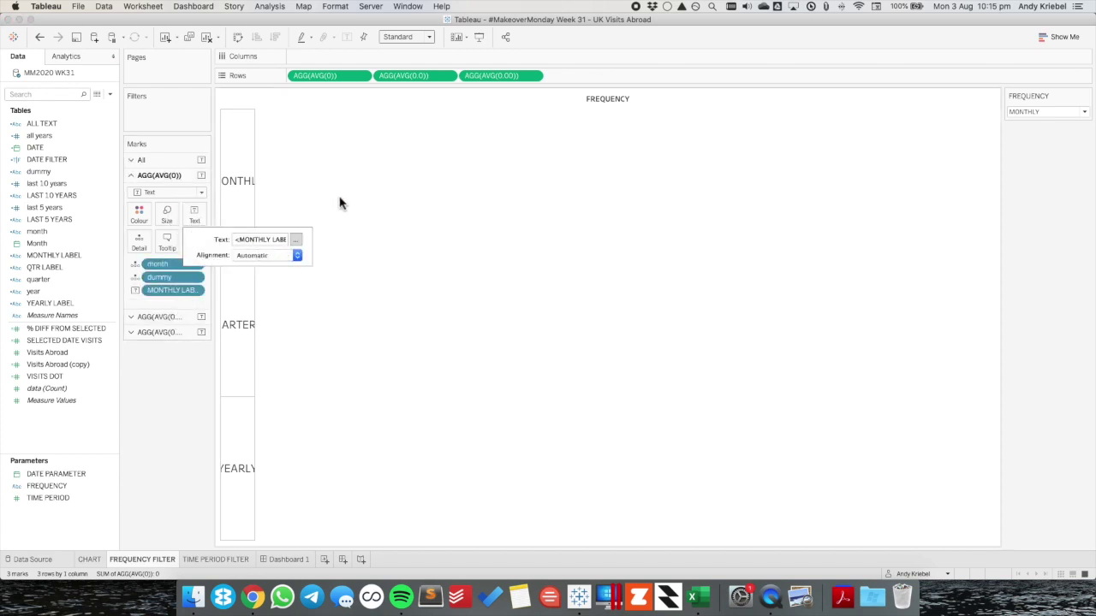
{"action": "left_click", "coordinate": [157, 160]}
{"action": "left_click", "coordinate": [192, 209]}
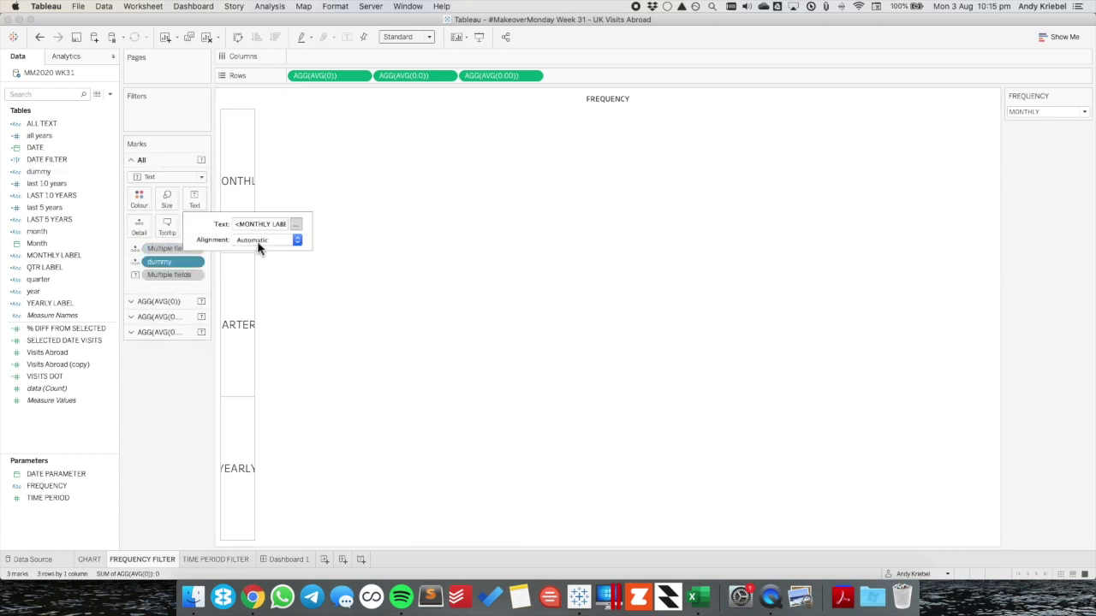
{"action": "left_click", "coordinate": [166, 200]}
{"action": "left_click_drag", "start_coordinate": [189, 231], "coordinate": [176, 231]}
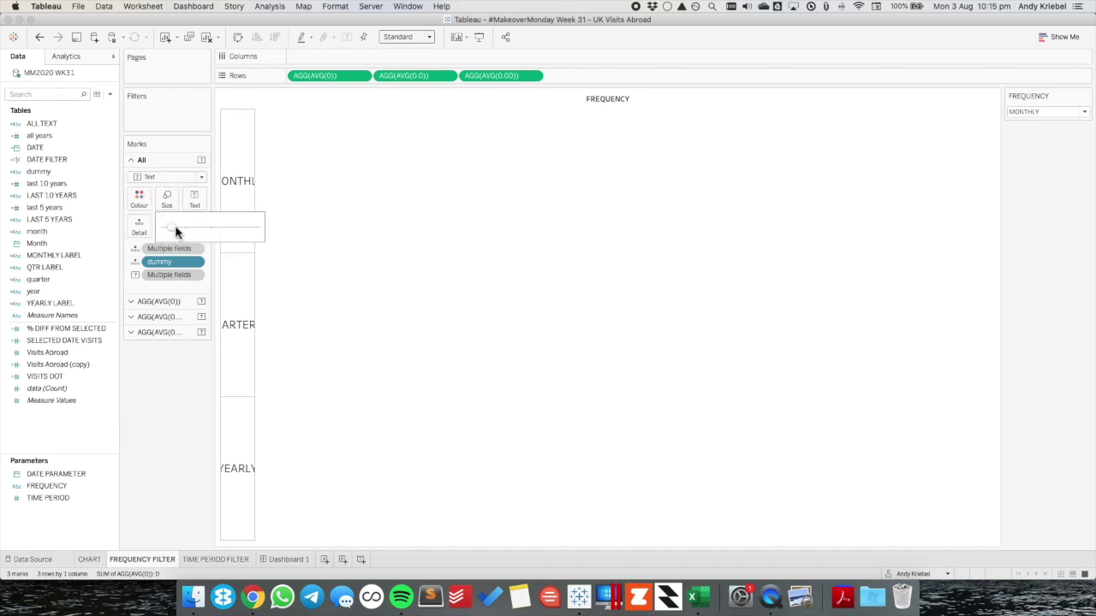
{"action": "left_click", "coordinate": [171, 379]}
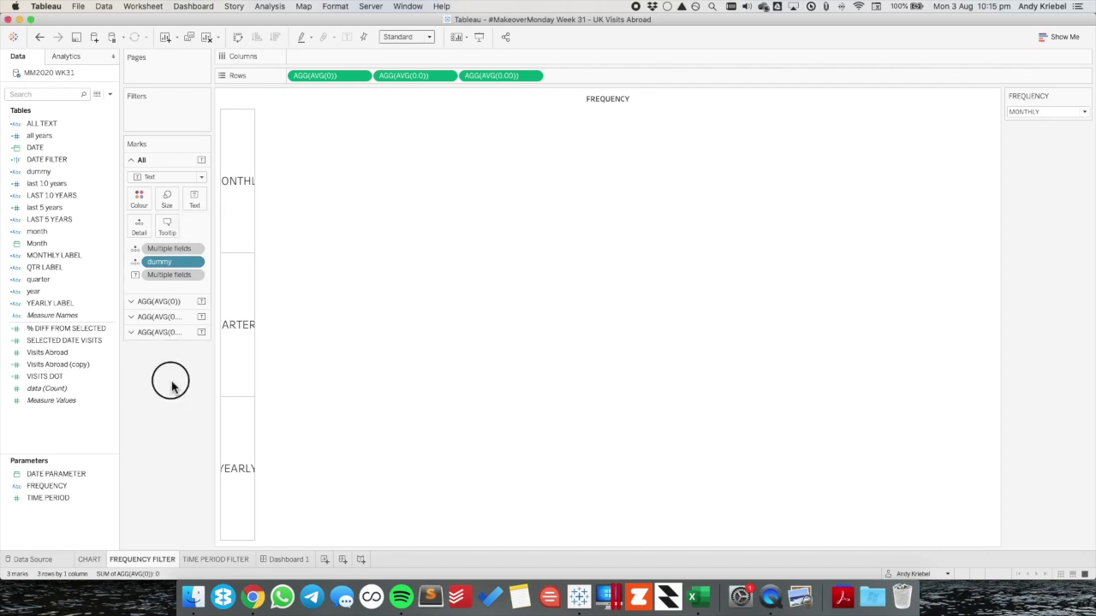
{"action": "left_click", "coordinate": [173, 304]}
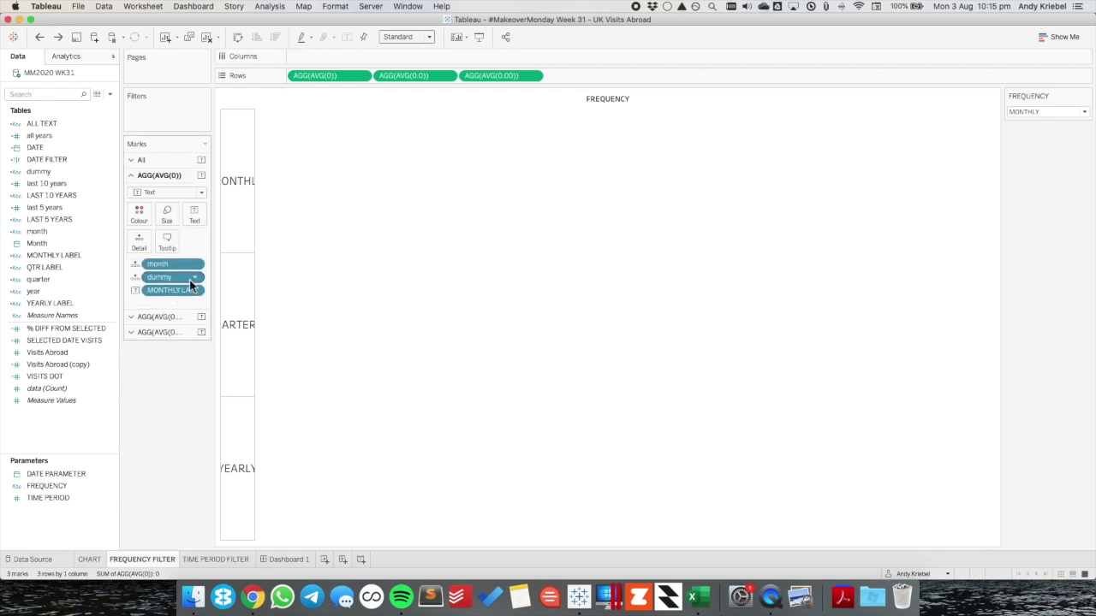
{"action": "left_click", "coordinate": [195, 214]}
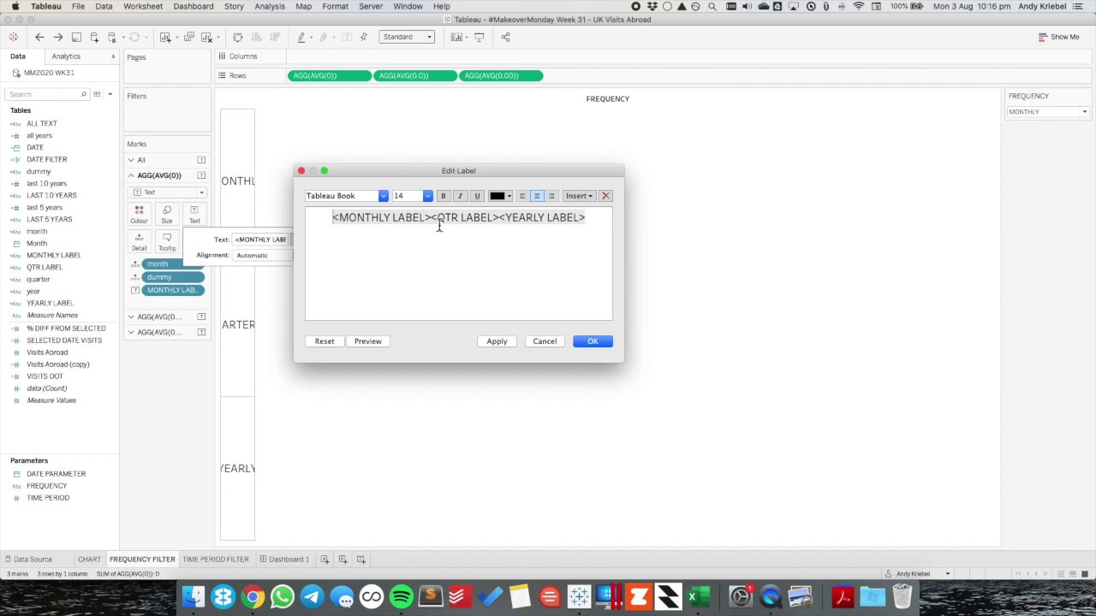
{"action": "left_click", "coordinate": [542, 341]}
Set the label font size to 11 for all marks on the FREQUENCY FILTER worksheet, and return to the dashboard.
{"action": "left_click", "coordinate": [155, 160]}
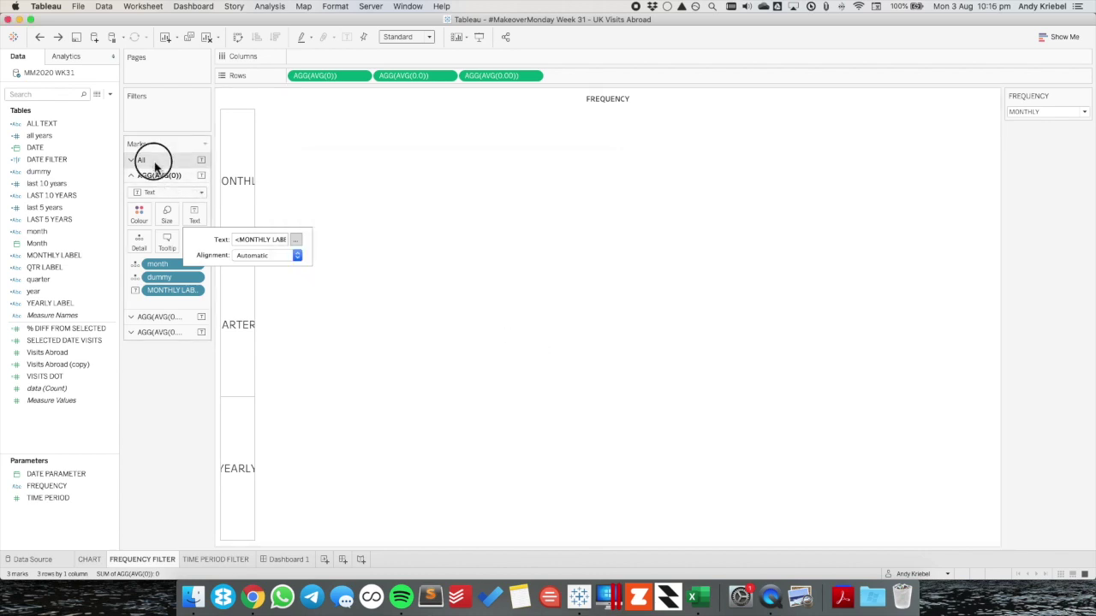
{"action": "left_click", "coordinate": [194, 204]}
{"action": "left_click", "coordinate": [298, 224]}
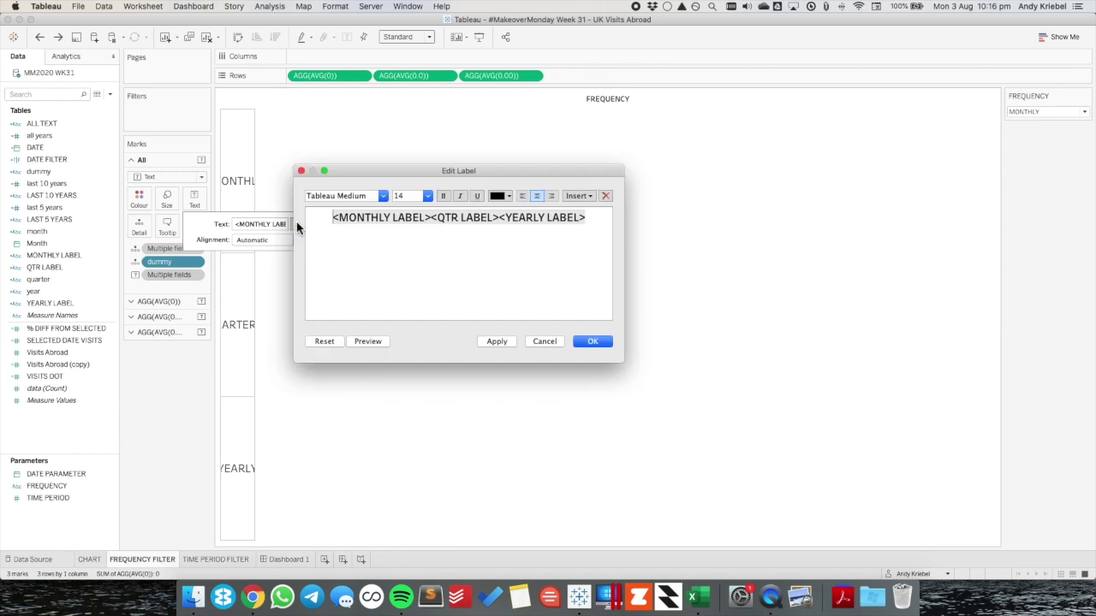
{"action": "left_click", "coordinate": [426, 196]}
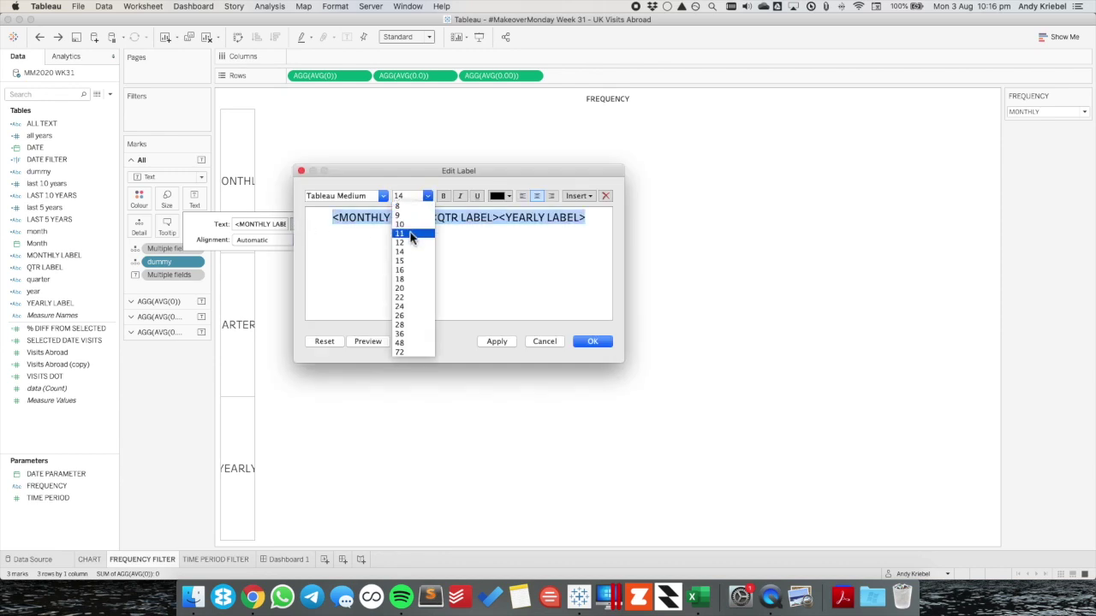
{"action": "left_click", "coordinate": [402, 237]}
{"action": "key", "text": "Return"}
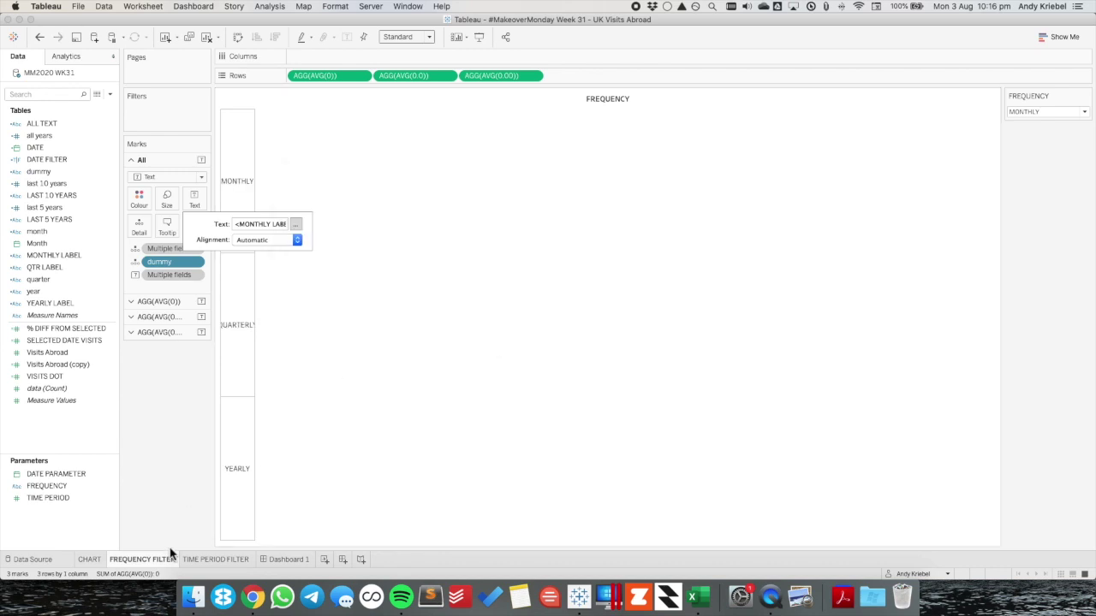
{"action": "left_click", "coordinate": [296, 224]}
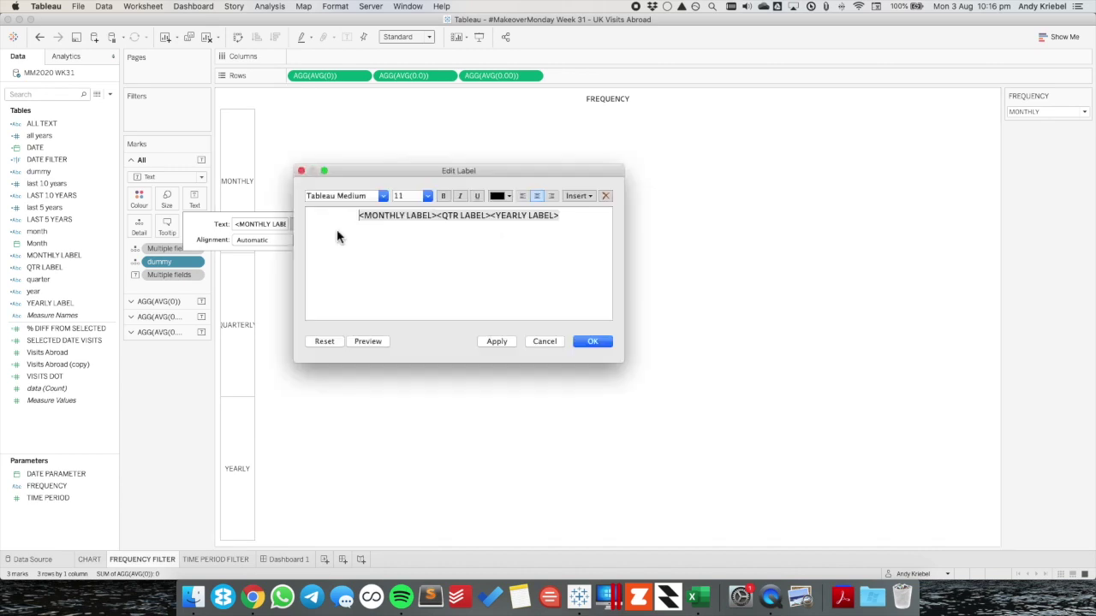
{"action": "key", "text": "Return"}
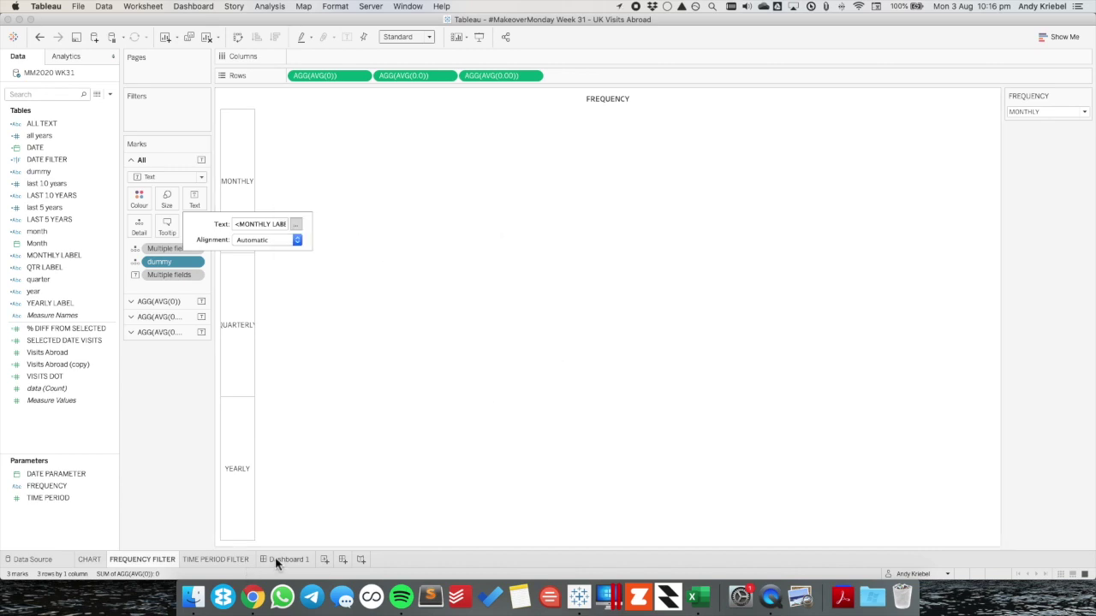
{"action": "left_click", "coordinate": [275, 557]}
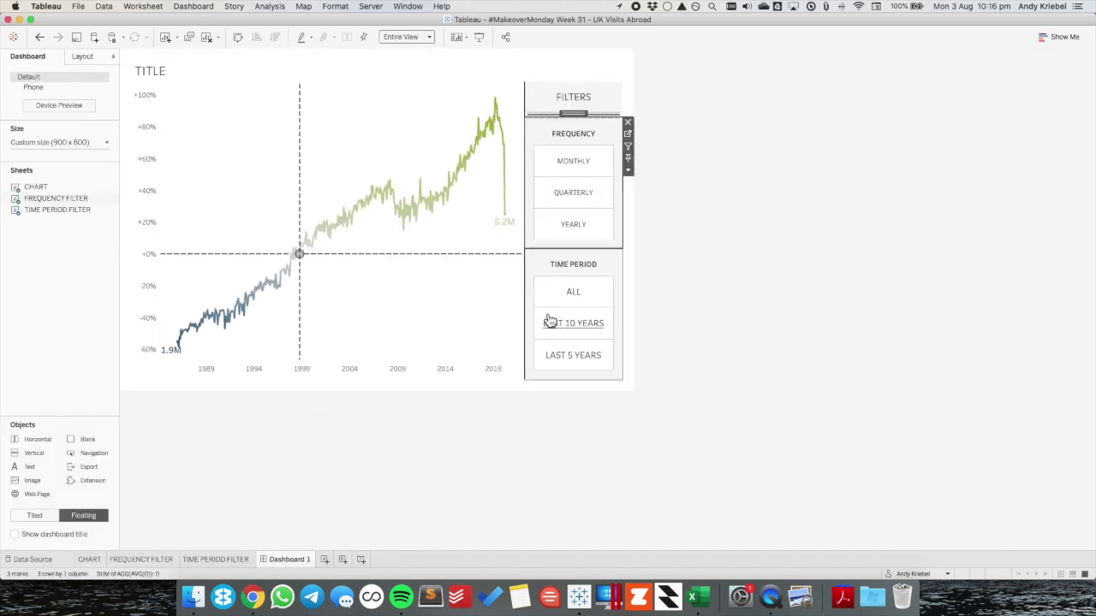
Examine the ALL label's font settings on the TIME PERIOD FILTER worksheet and compare the labels with the FREQUENCY FILTER worksheet.
{"action": "left_click", "coordinate": [587, 270]}
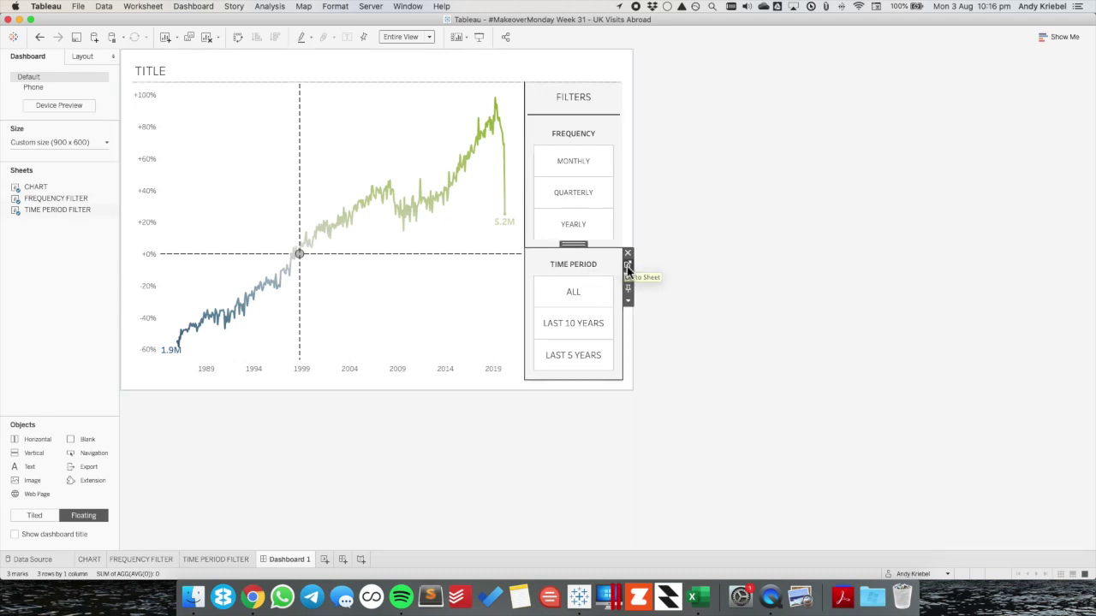
{"action": "left_click", "coordinate": [627, 268]}
{"action": "left_click", "coordinate": [172, 164]}
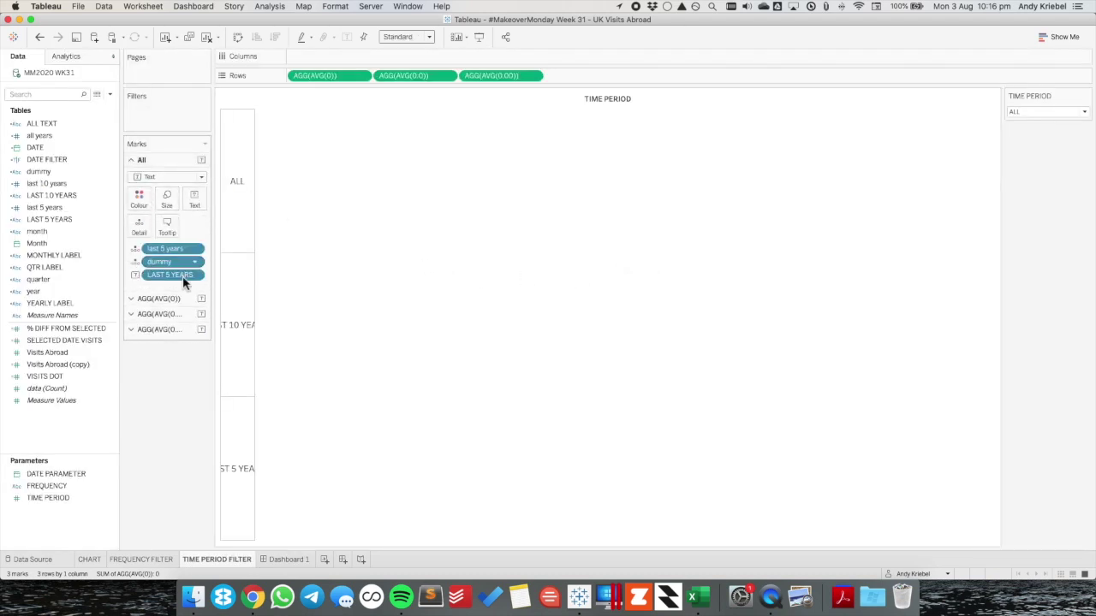
{"action": "left_click", "coordinate": [195, 216]}
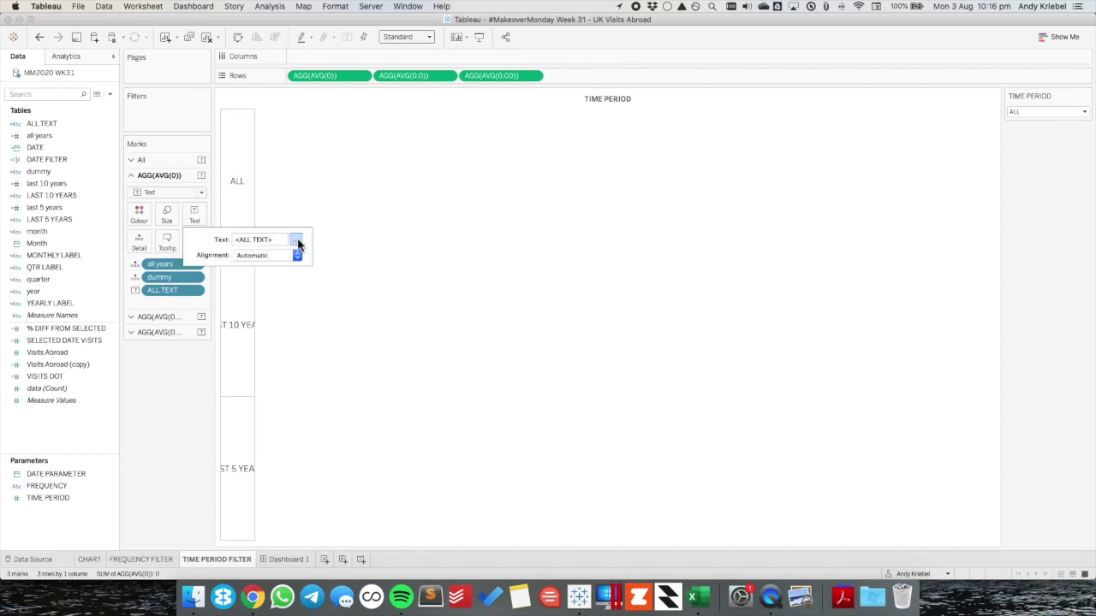
{"action": "left_click", "coordinate": [293, 242]}
{"action": "double_click", "coordinate": [456, 217]}
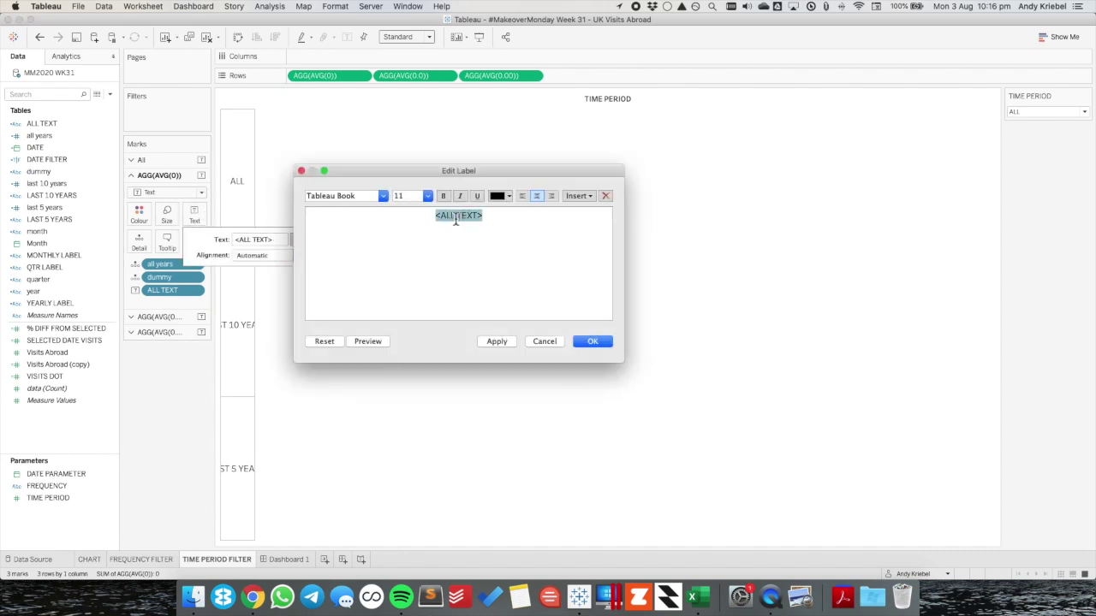
{"action": "left_click", "coordinate": [556, 344]}
{"action": "left_click", "coordinate": [160, 559]}
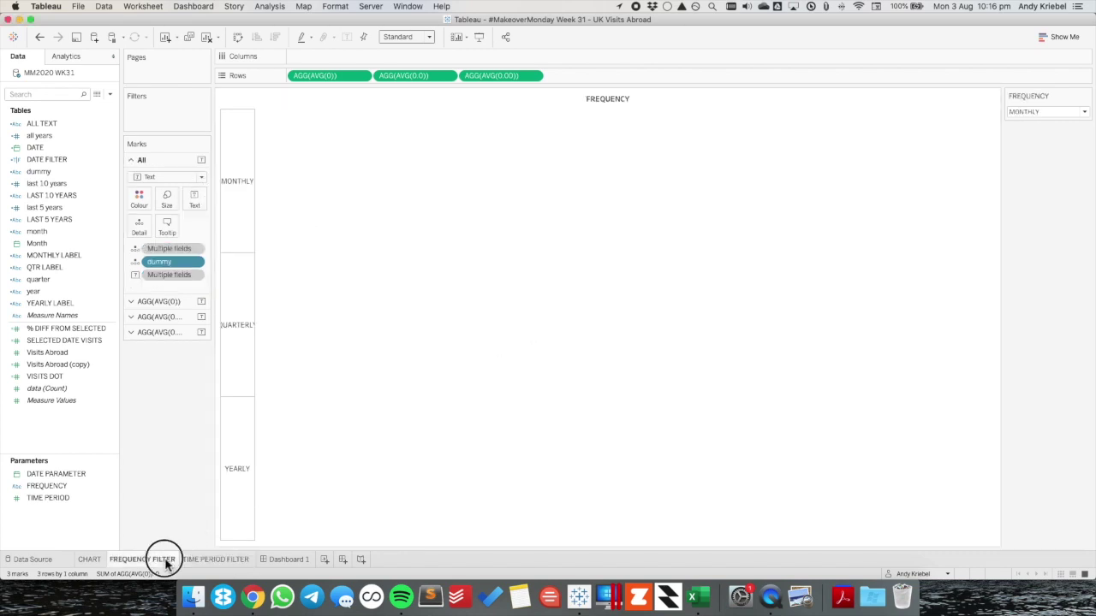
{"action": "left_click", "coordinate": [225, 559]}
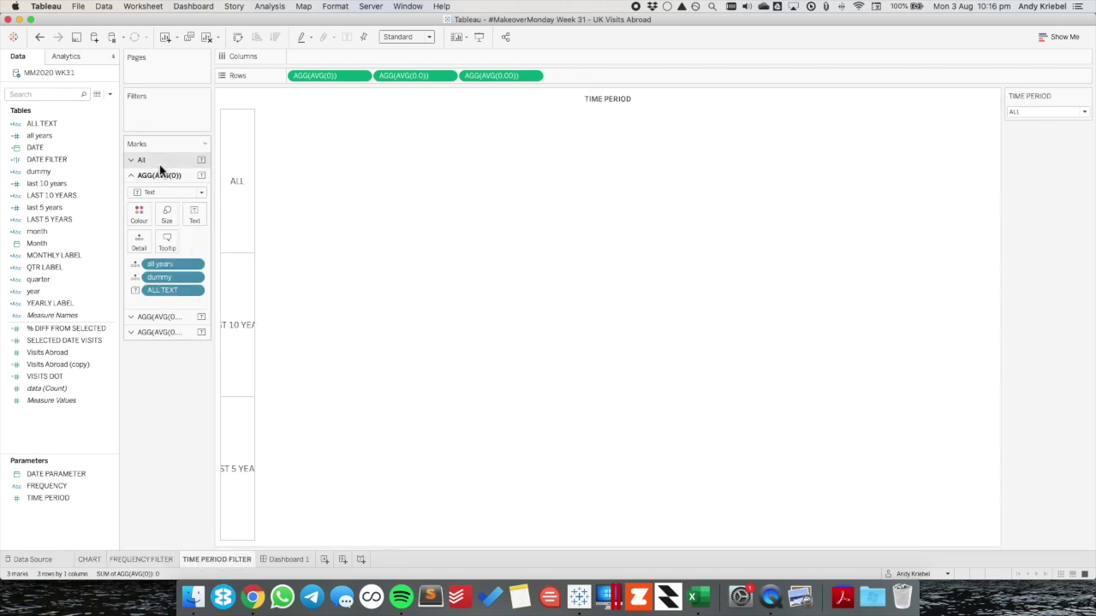
Try setting the combined label's font size to 11 for all marks on the TIME PERIOD FILTER worksheet.
{"action": "left_click", "coordinate": [144, 160]}
{"action": "left_click", "coordinate": [195, 199]}
{"action": "left_click", "coordinate": [296, 224]}
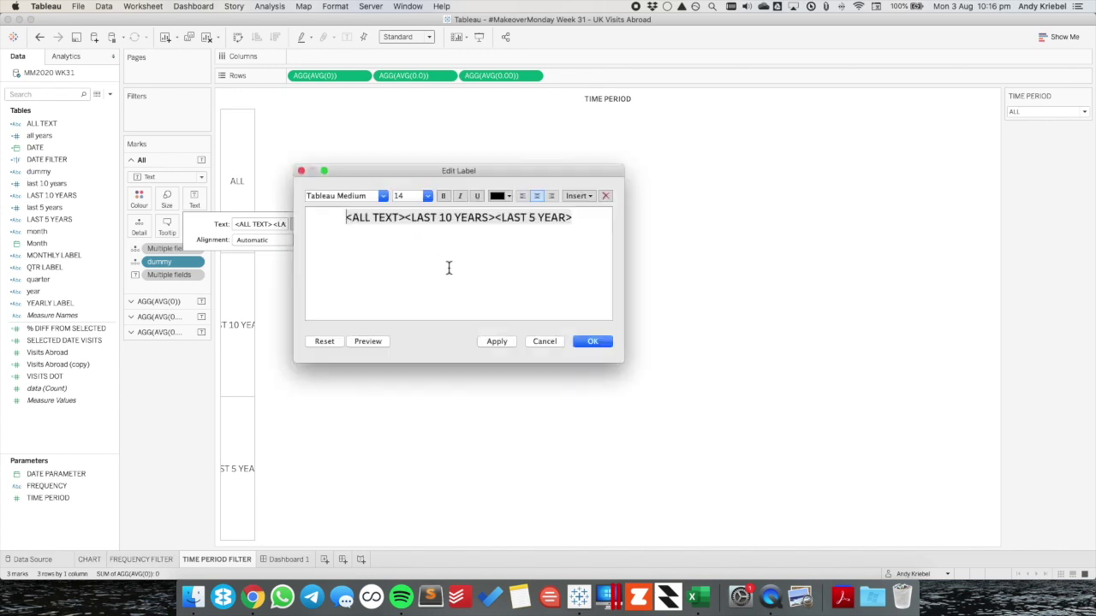
{"action": "key", "text": "super+a"}
{"action": "left_click", "coordinate": [428, 196]}
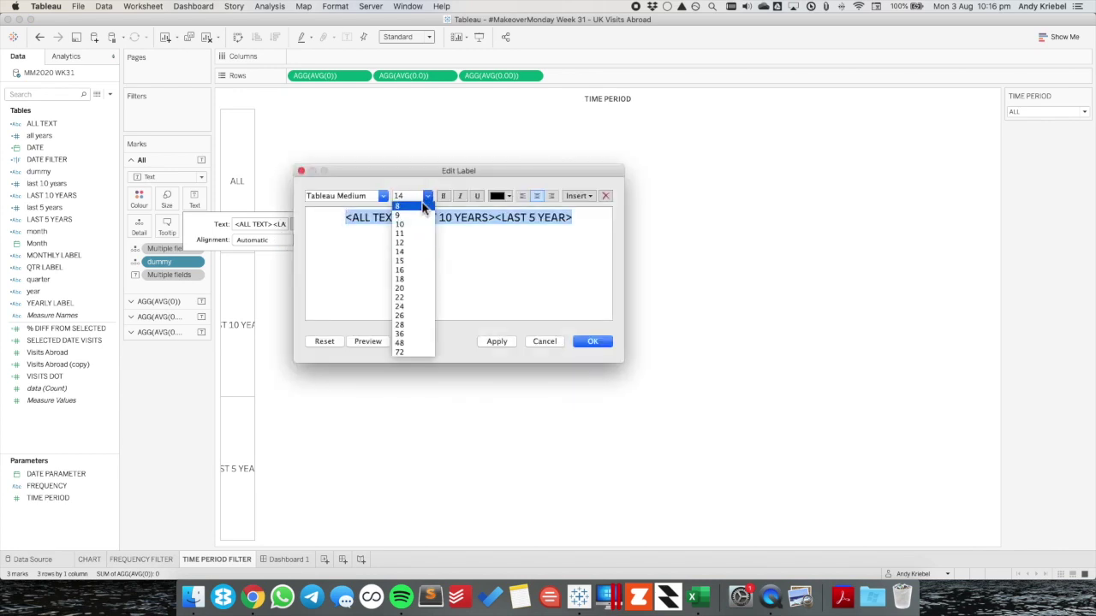
{"action": "left_click", "coordinate": [408, 234]}
{"action": "left_click", "coordinate": [607, 346]}
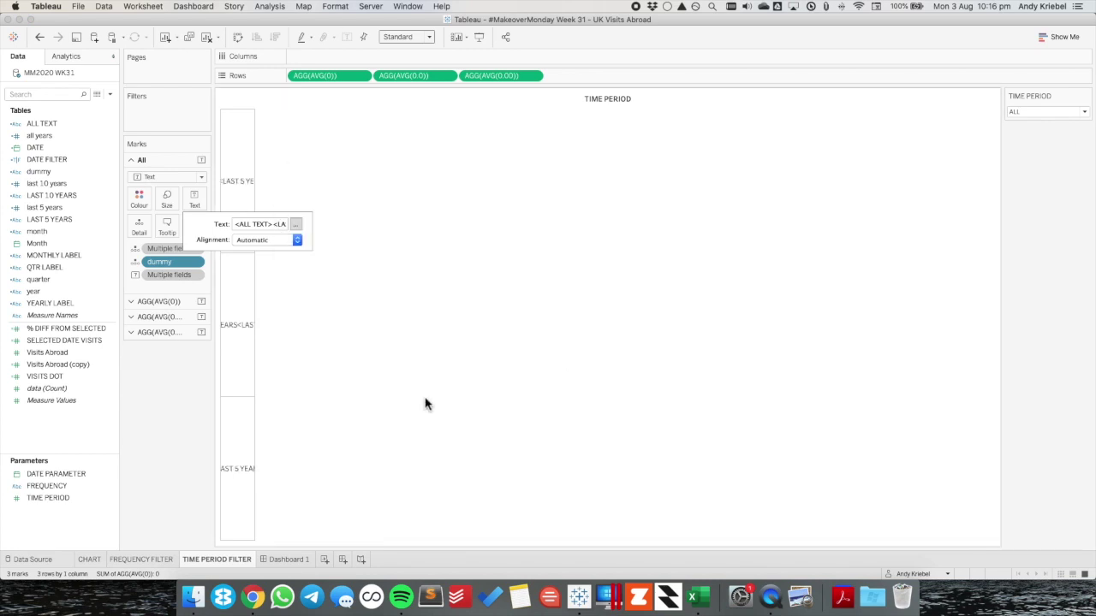
{"action": "left_click", "coordinate": [295, 224]}
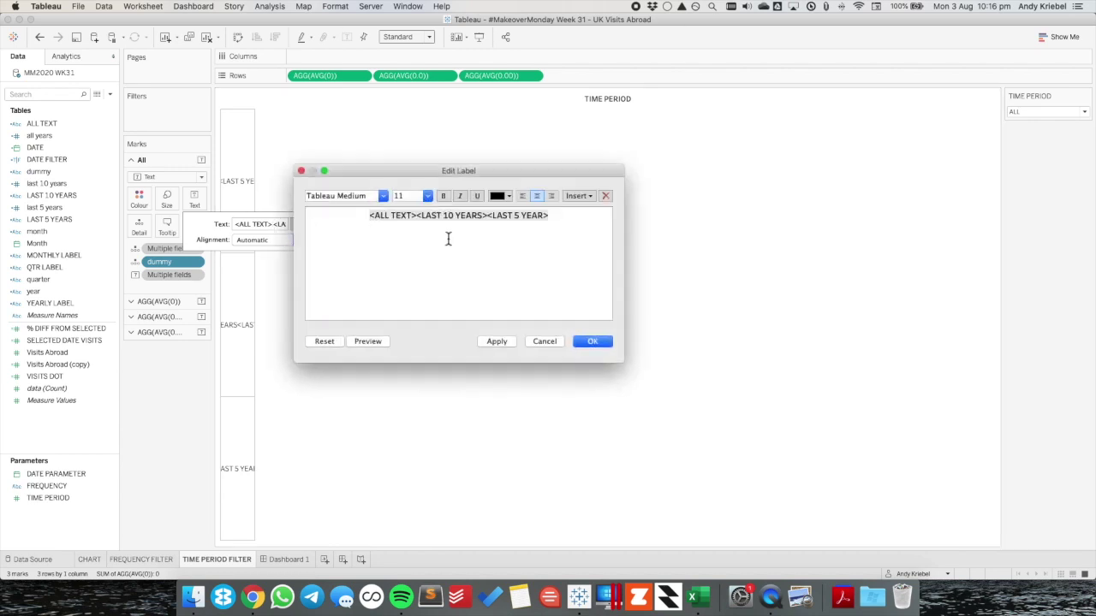
{"action": "left_click", "coordinate": [534, 341]}
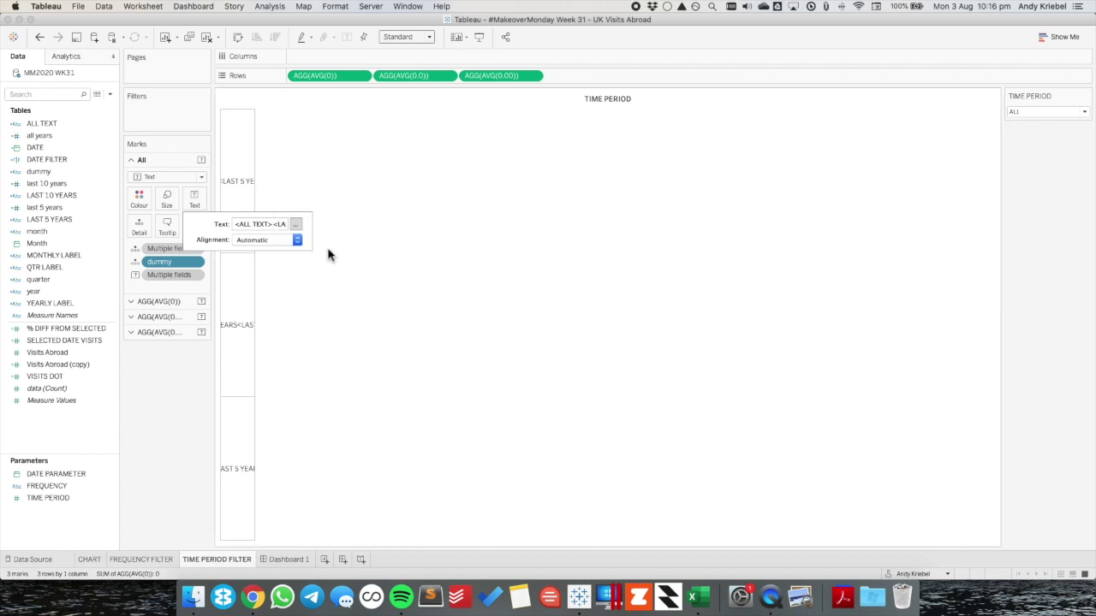
{"action": "left_click", "coordinate": [174, 342]}
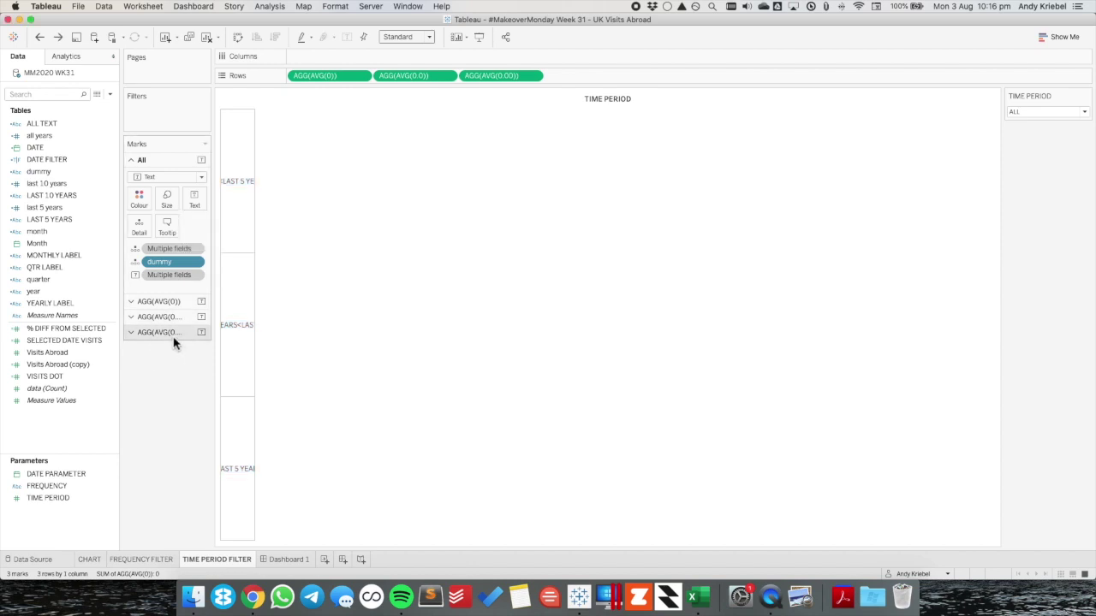
Inspect the ALL label's text formatting on its own marks again, and close the label editor without changes.
{"action": "left_click", "coordinate": [202, 303]}
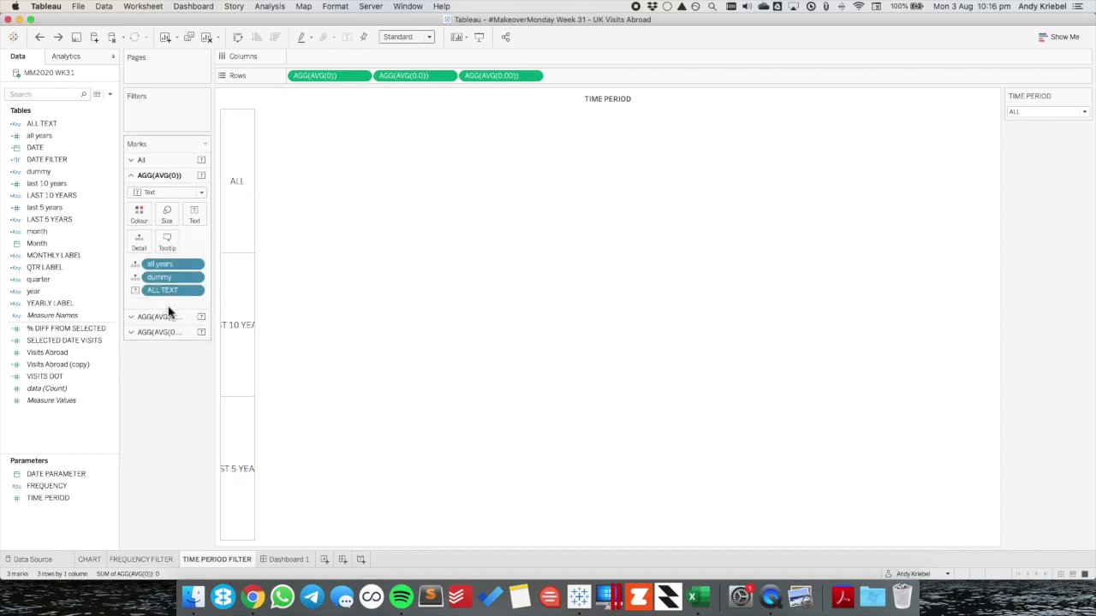
{"action": "left_click", "coordinate": [195, 214]}
{"action": "left_click", "coordinate": [295, 243]}
{"action": "double_click", "coordinate": [456, 217]}
{"action": "left_click", "coordinate": [546, 342]}
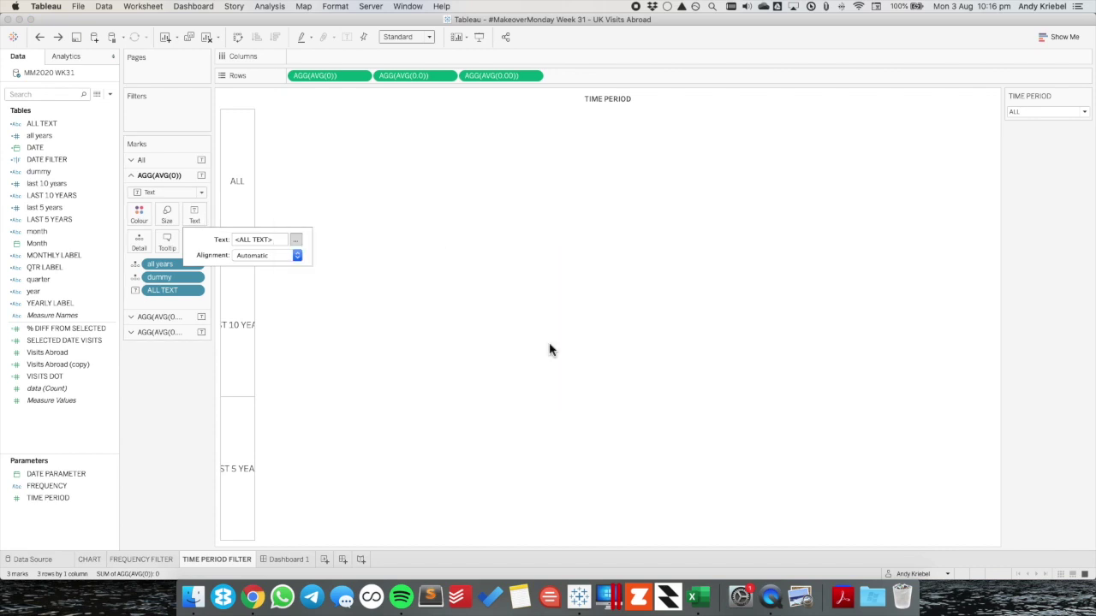
Check the mark size setting shared by all marks on the FREQUENCY FILTER worksheet.
{"action": "left_click", "coordinate": [288, 559]}
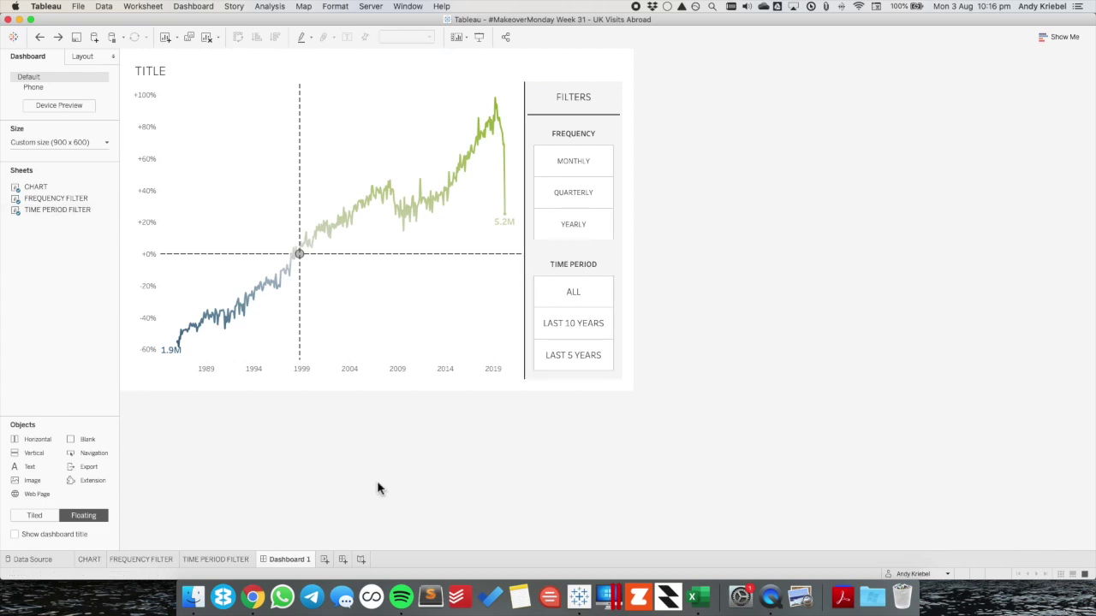
{"action": "left_click", "coordinate": [602, 144]}
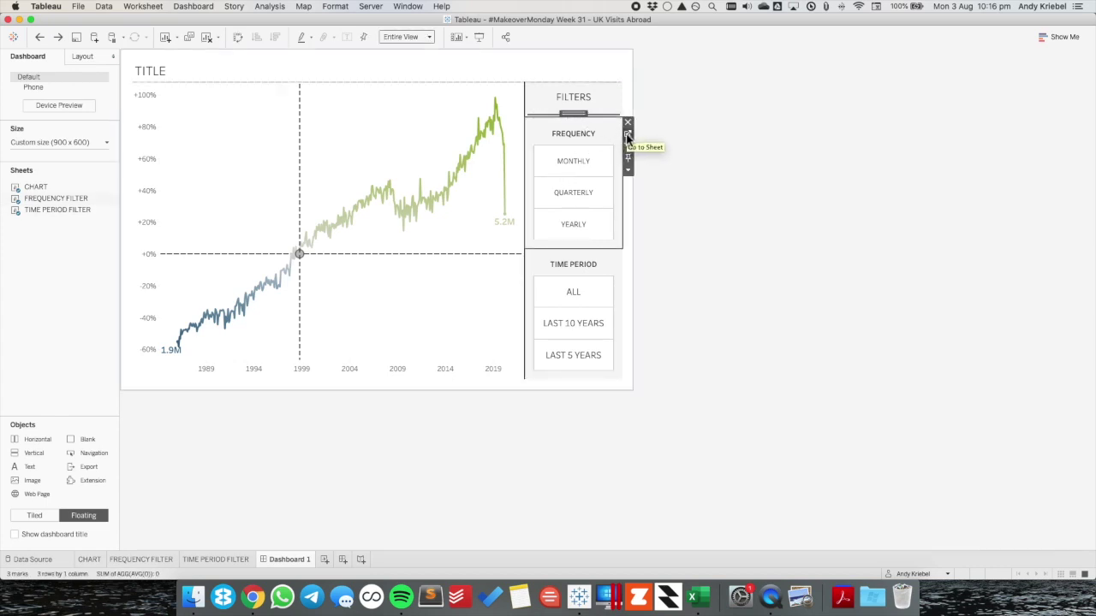
{"action": "left_click", "coordinate": [627, 141]}
{"action": "left_click", "coordinate": [195, 203]}
{"action": "left_click", "coordinate": [189, 228]}
{"action": "left_click_drag", "start_coordinate": [189, 231], "coordinate": [189, 232]}
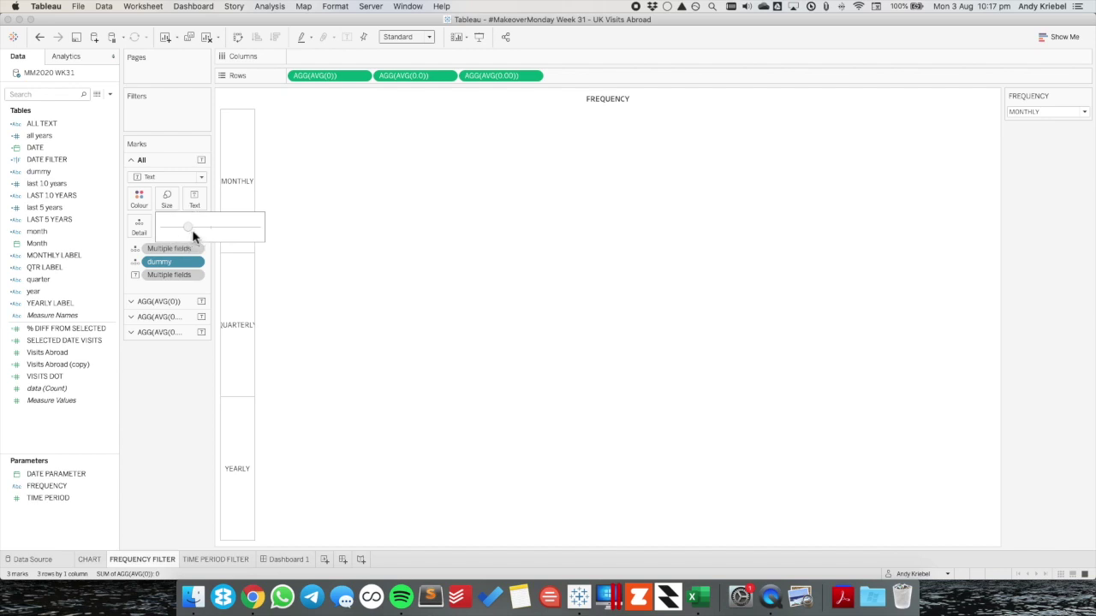
Compare the mark size setting for all marks on the TIME PERIOD FILTER worksheet, and return to the dashboard.
{"action": "left_click", "coordinate": [187, 560]}
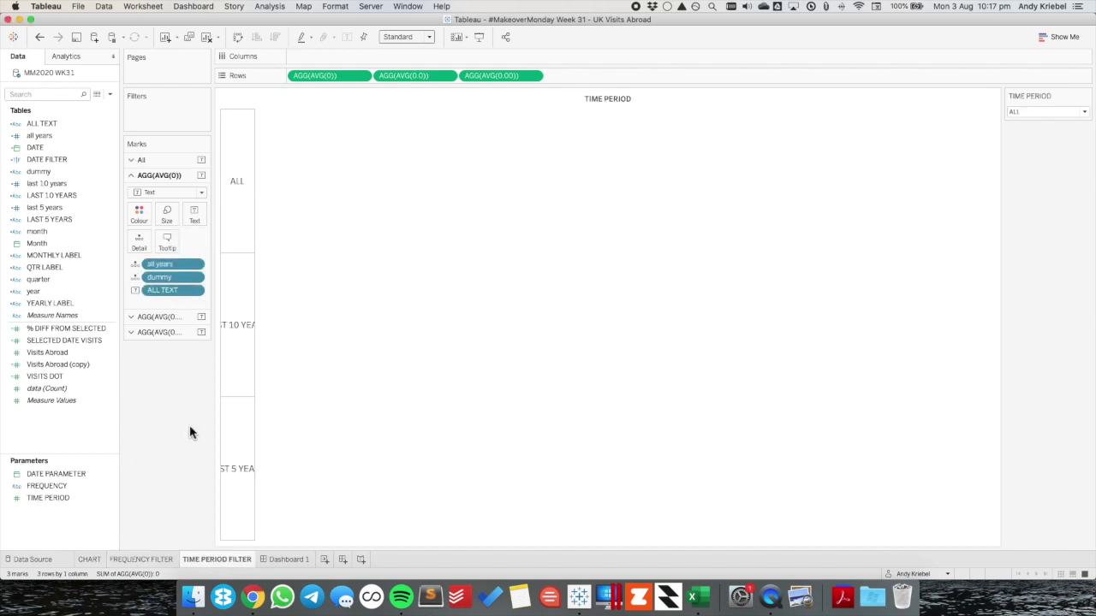
{"action": "left_click", "coordinate": [162, 161]}
{"action": "left_click", "coordinate": [194, 199]}
{"action": "left_click_drag", "start_coordinate": [190, 228], "coordinate": [191, 233]}
{"action": "left_click", "coordinate": [285, 559]}
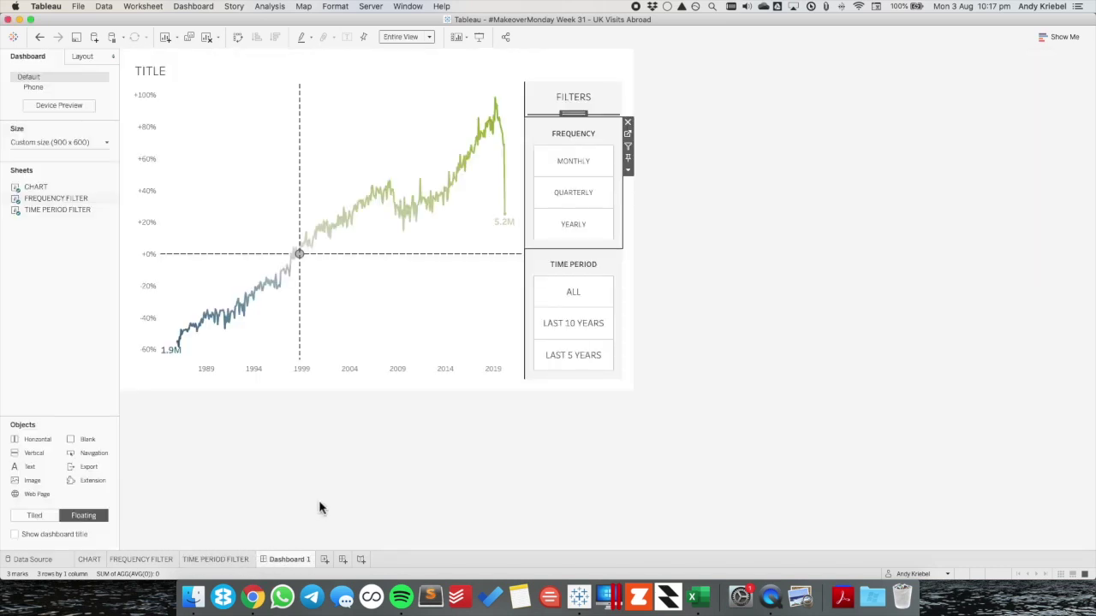
{"action": "left_click", "coordinate": [433, 458]}
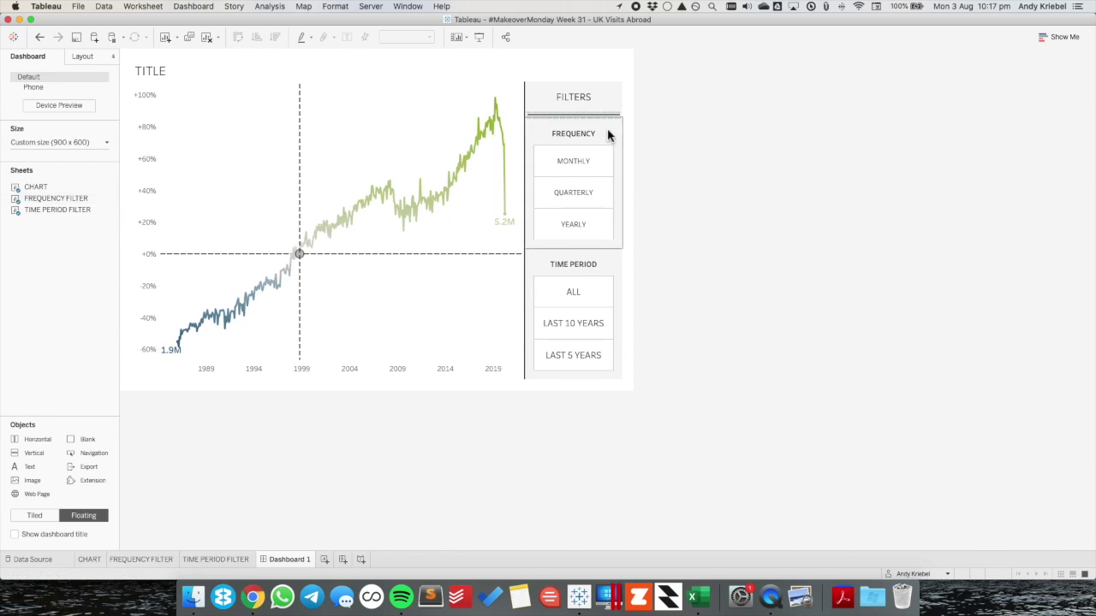
Examine the layout settings of the vertical container that holds the FILTERS column.
{"action": "left_click", "coordinate": [583, 82]}
{"action": "double_click", "coordinate": [575, 78]}
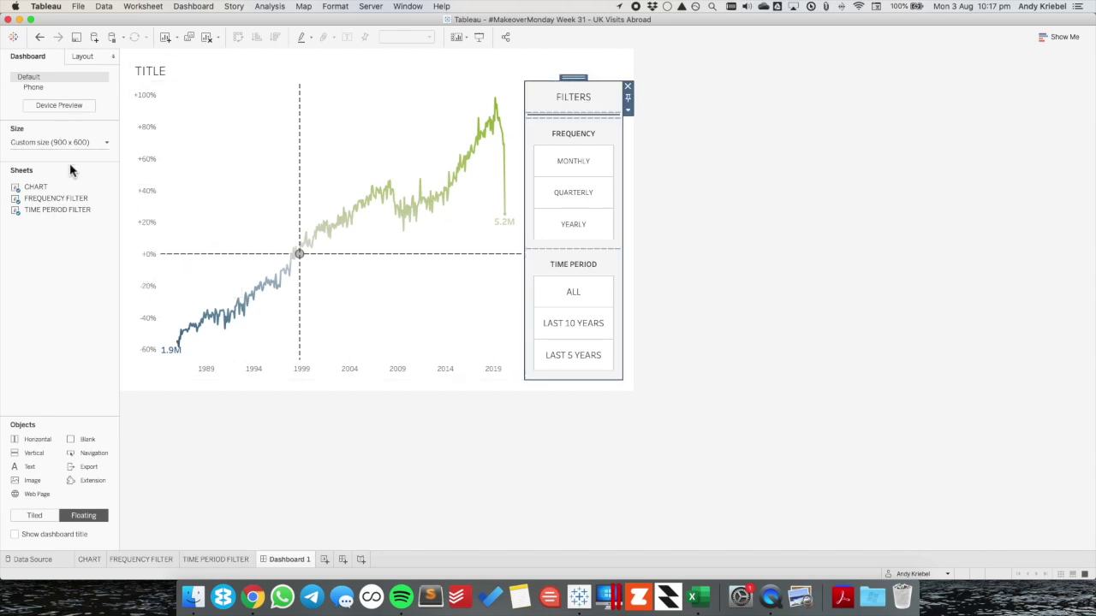
{"action": "left_click", "coordinate": [74, 57]}
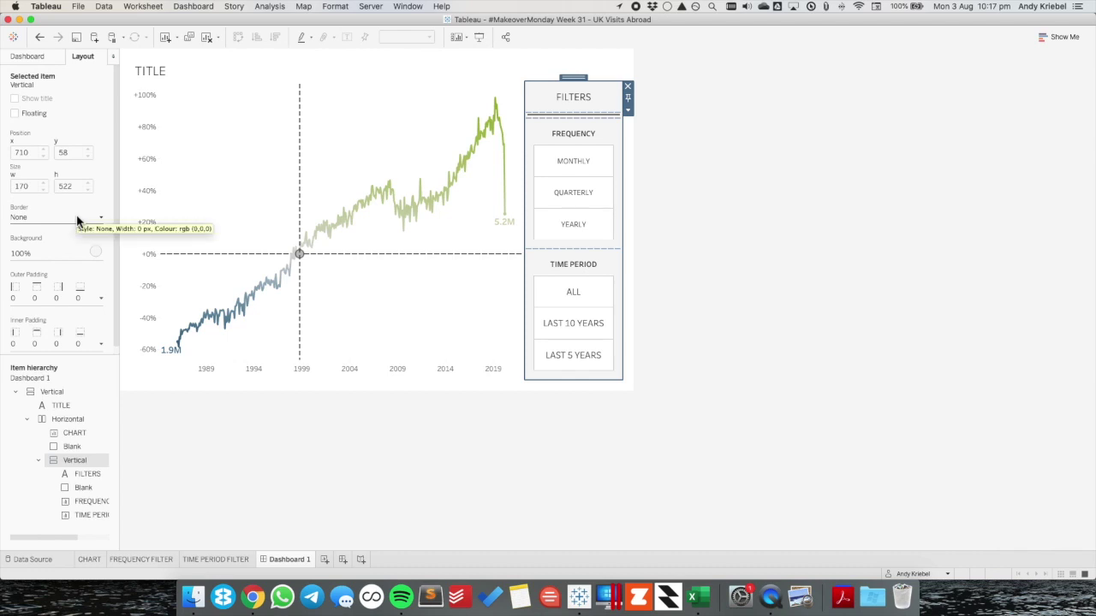
{"action": "left_click", "coordinate": [657, 311]}
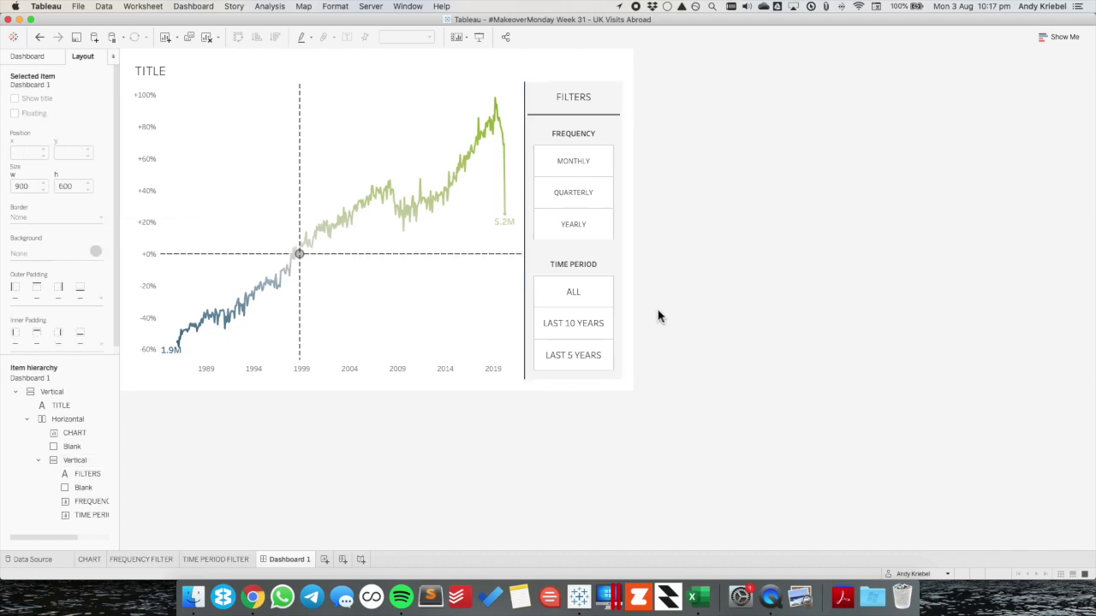
Set the outer padding of the dashboard's main vertical container to 20 on all sides.
{"action": "left_click", "coordinate": [614, 387]}
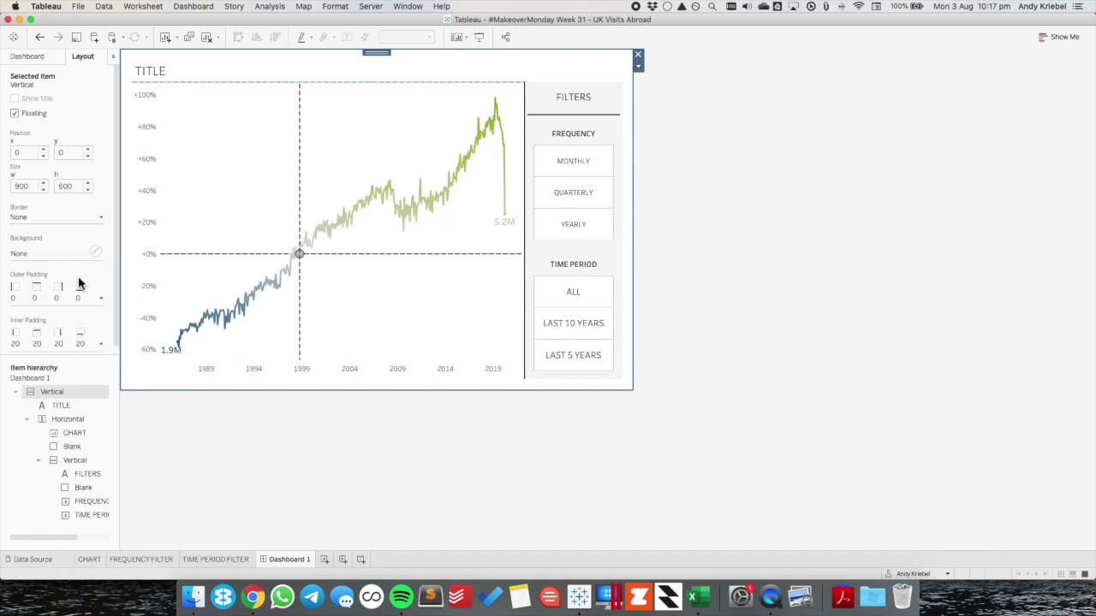
{"action": "left_click", "coordinate": [66, 299]}
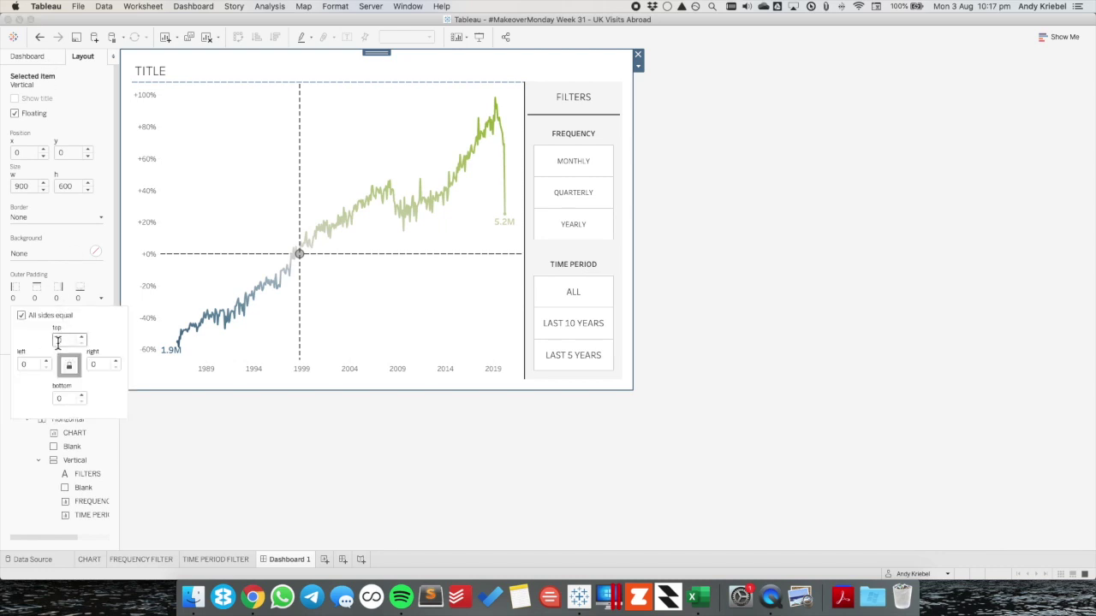
{"action": "type", "text": "20"}
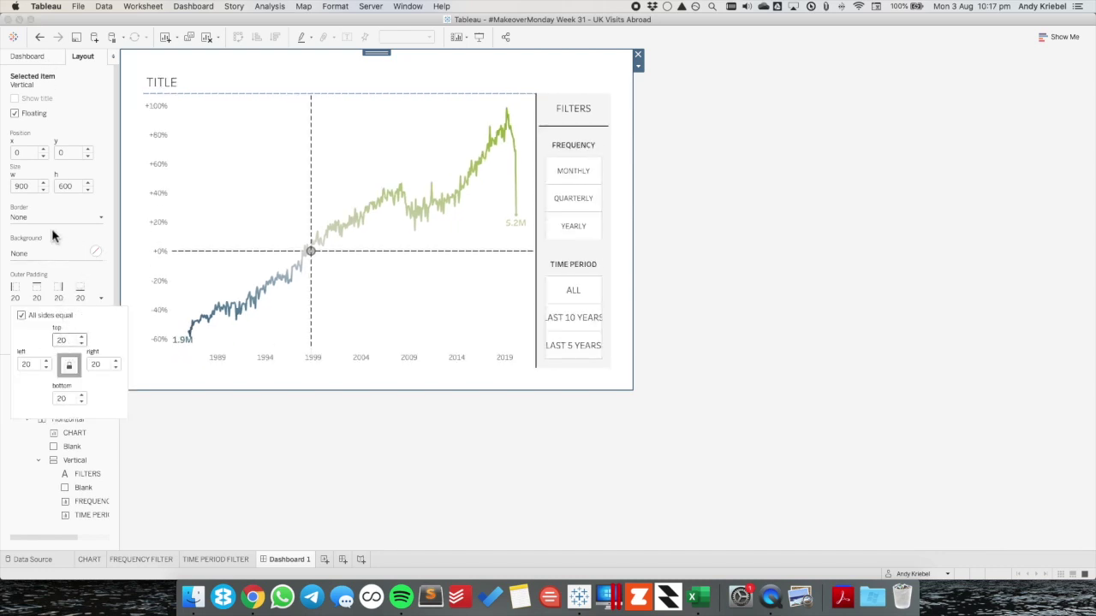
Set the inner padding of the dashboard's main vertical container to 0 on all sides.
{"action": "left_click", "coordinate": [52, 258]}
{"action": "left_click", "coordinate": [54, 343]}
{"action": "double_click", "coordinate": [62, 385]}
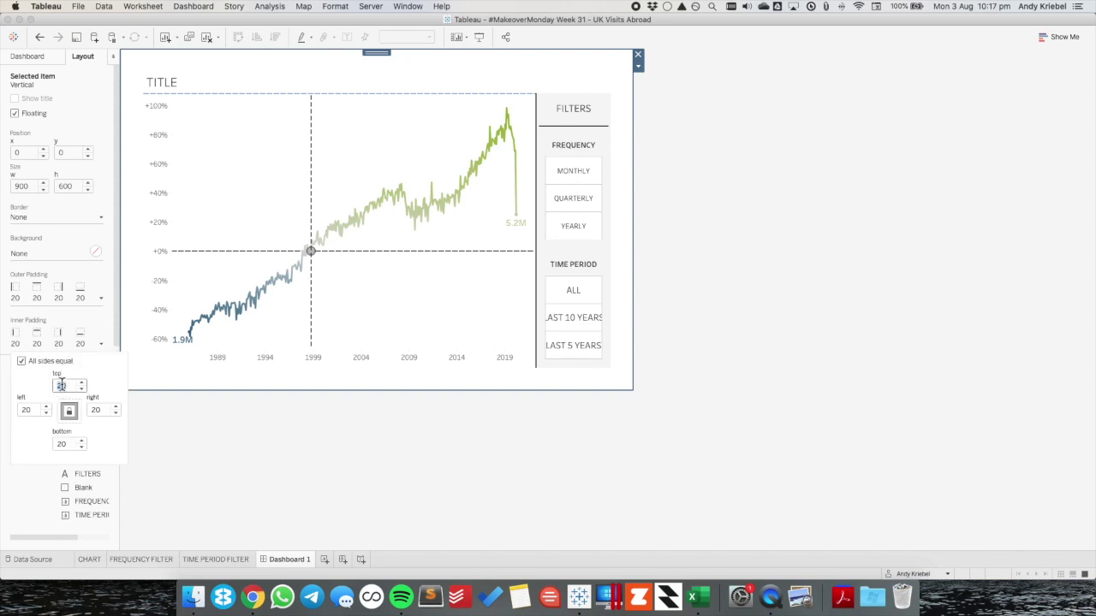
{"action": "type", "text": "20"}
{"action": "key", "text": "Tab"}
{"action": "type", "text": "23"}
{"action": "key", "text": "Return"}
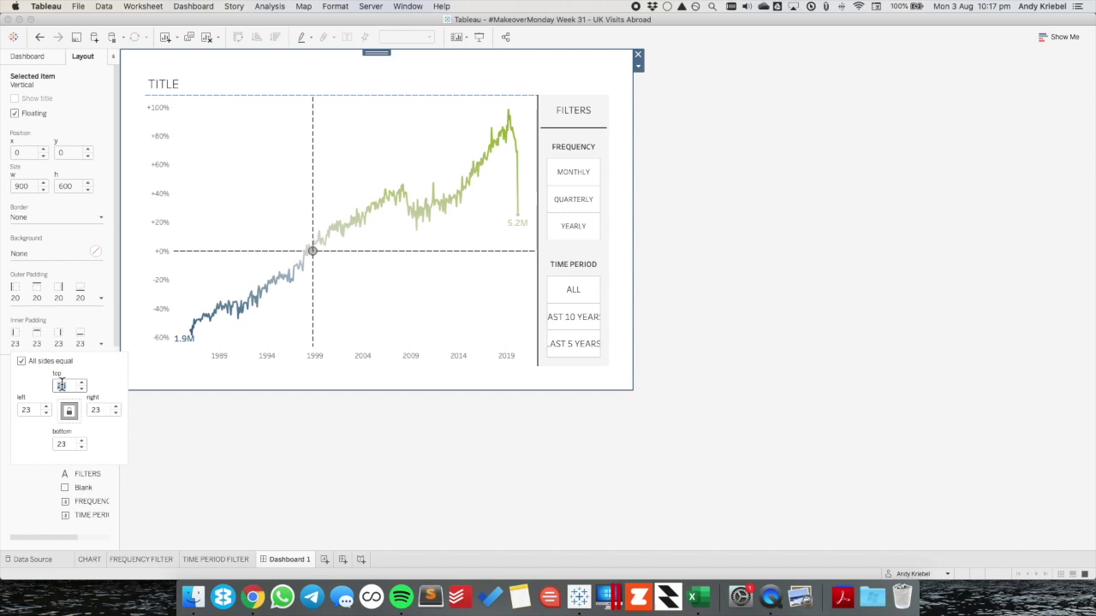
{"action": "type", "text": "0"}
{"action": "key", "text": "Return"}
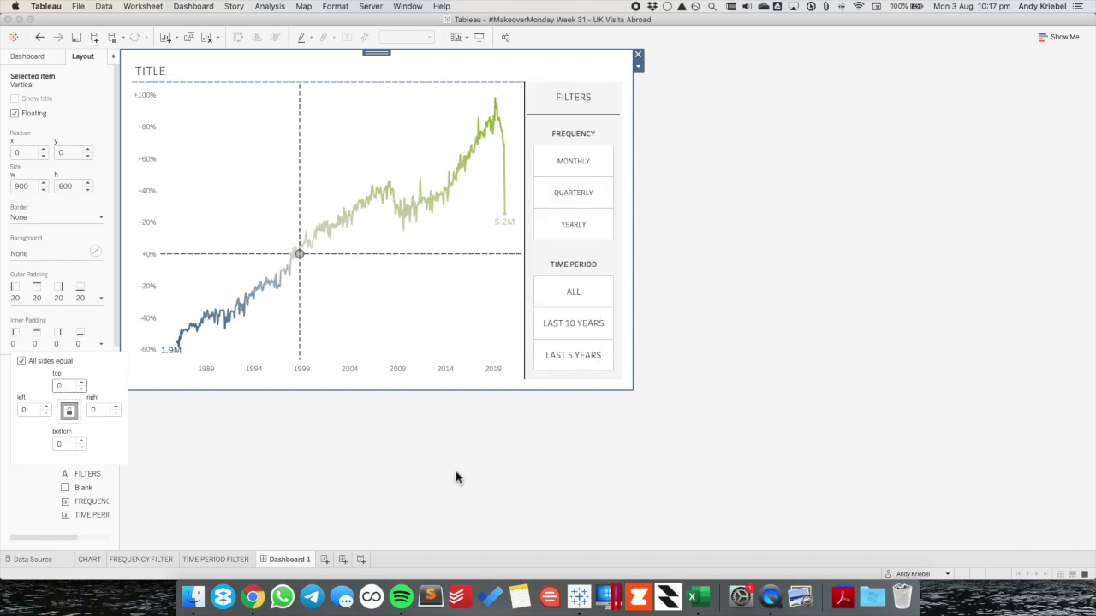
{"action": "left_click", "coordinate": [457, 478]}
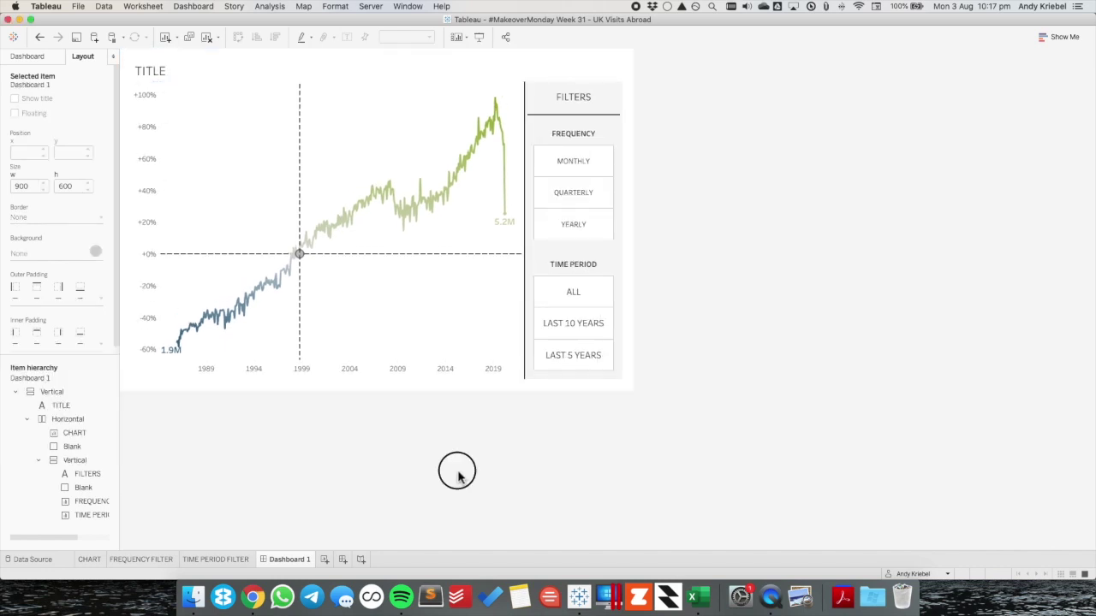
Set the main vertical container's outer padding to 0 on all sides.
{"action": "left_click", "coordinate": [626, 393]}
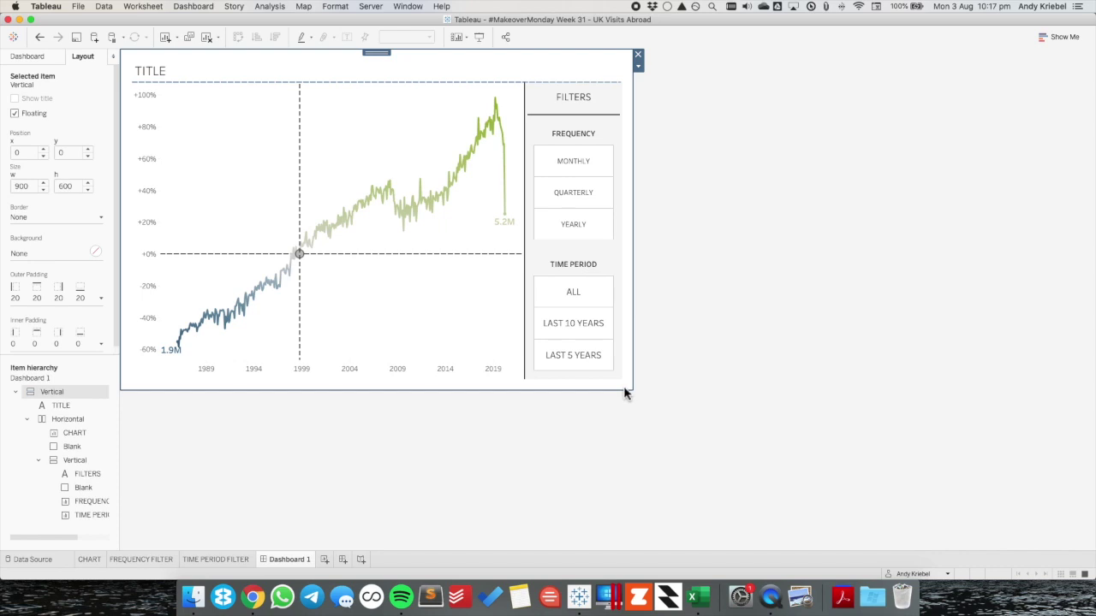
{"action": "left_click", "coordinate": [37, 293]}
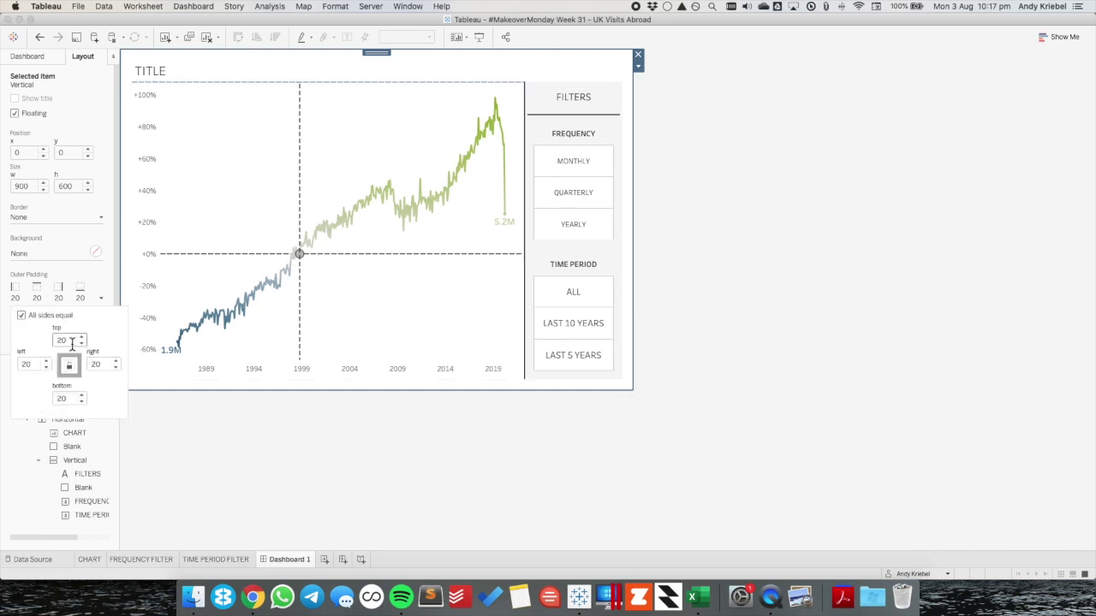
{"action": "type", "text": "0"}
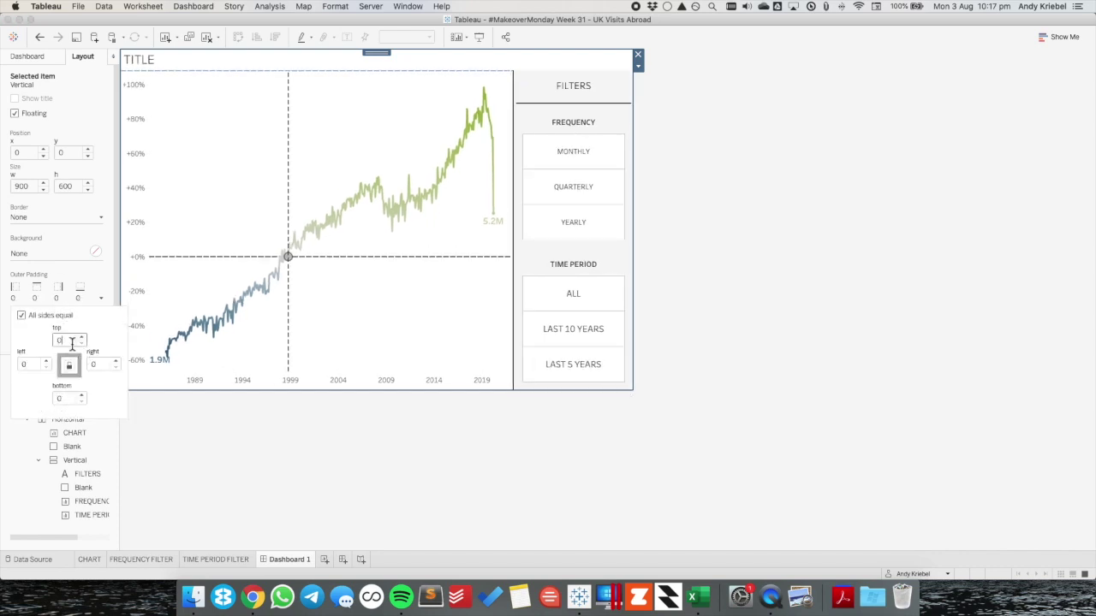
{"action": "left_click", "coordinate": [347, 462]}
Add a full-width blank object between the dashboard's TITLE text and the row holding the chart and filters.
{"action": "left_click", "coordinate": [540, 83]}
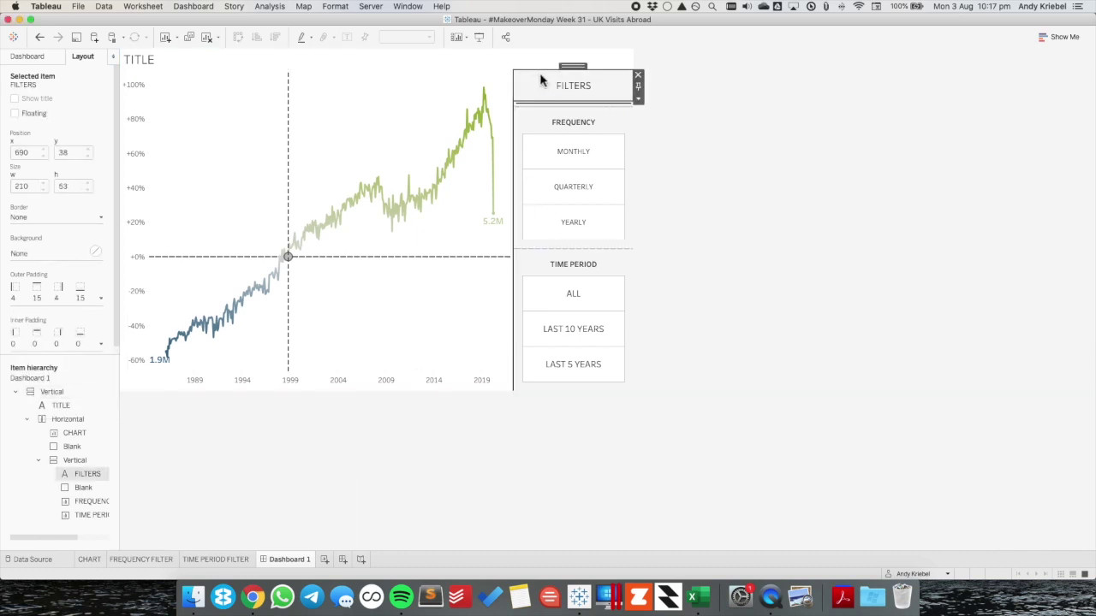
{"action": "left_click", "coordinate": [524, 62]}
{"action": "left_click", "coordinate": [29, 58]}
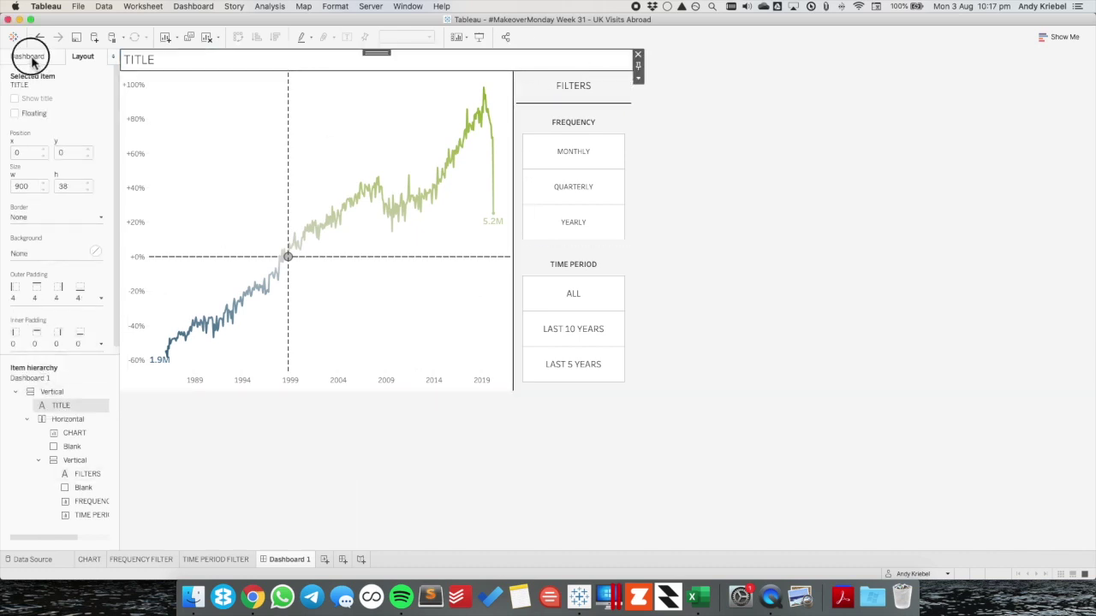
{"action": "left_click_drag", "start_coordinate": [77, 439], "coordinate": [211, 68]}
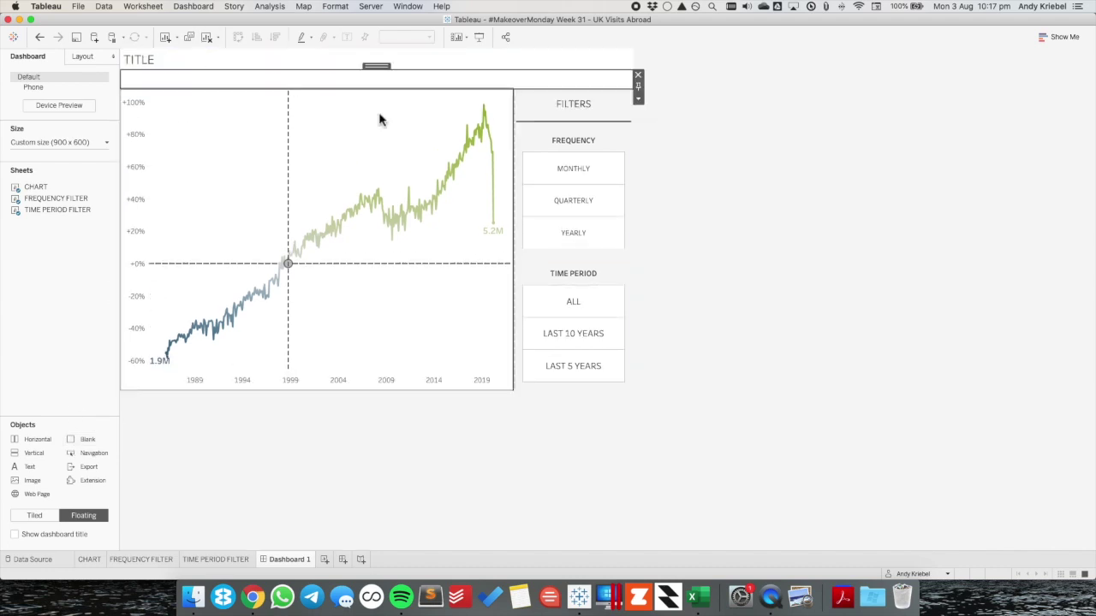
Give the new blank object below the title a black background.
{"action": "left_click", "coordinate": [638, 99]}
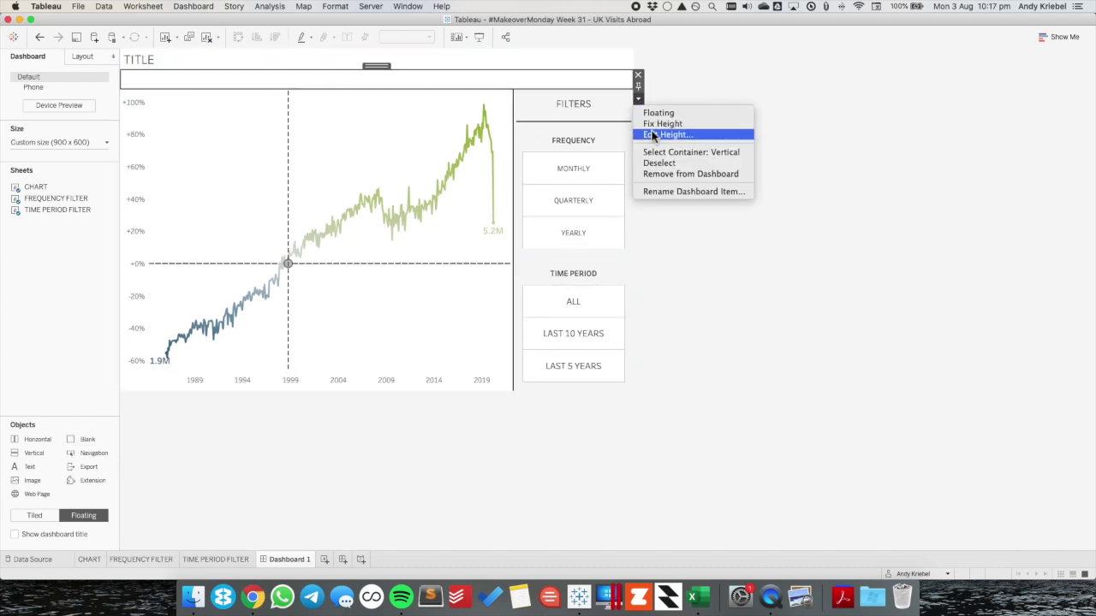
{"action": "left_click", "coordinate": [98, 64]}
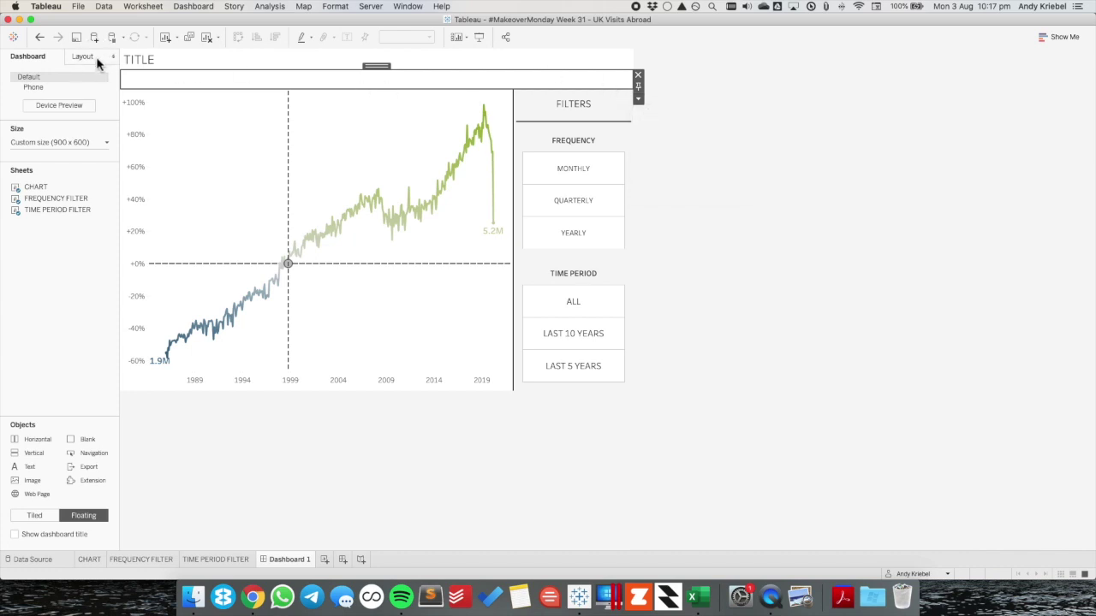
{"action": "left_click", "coordinate": [96, 58]}
{"action": "left_click", "coordinate": [95, 250]}
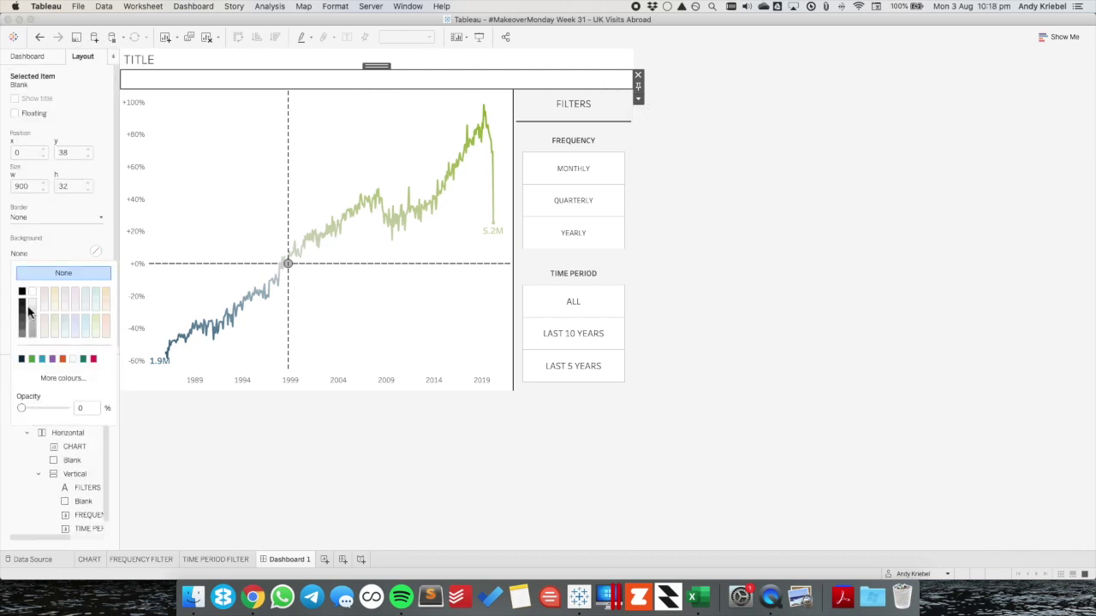
{"action": "left_click", "coordinate": [22, 292]}
Set the outer padding of the blank object below the title to 0 on all sides.
{"action": "left_click", "coordinate": [39, 299]}
{"action": "left_click", "coordinate": [82, 343]}
{"action": "left_click", "coordinate": [82, 343]}
{"action": "left_click", "coordinate": [82, 344]}
{"action": "left_click", "coordinate": [82, 343]}
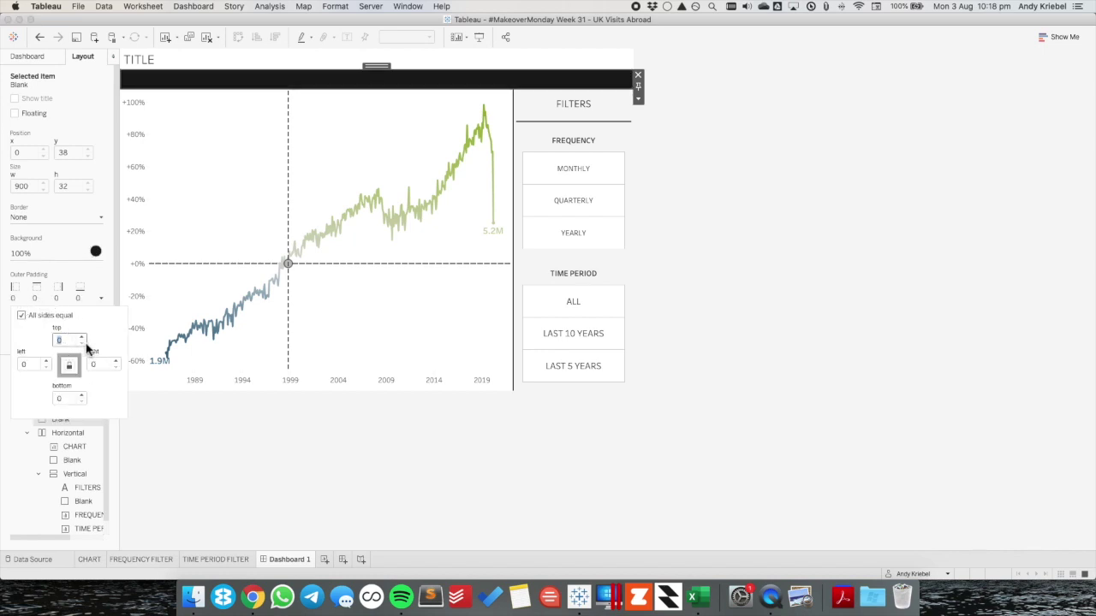
Set the height of the black blank object to 2 pixels so it forms a thin line under the title.
{"action": "left_click", "coordinate": [637, 96]}
{"action": "left_click", "coordinate": [637, 95]}
{"action": "left_click", "coordinate": [656, 131]}
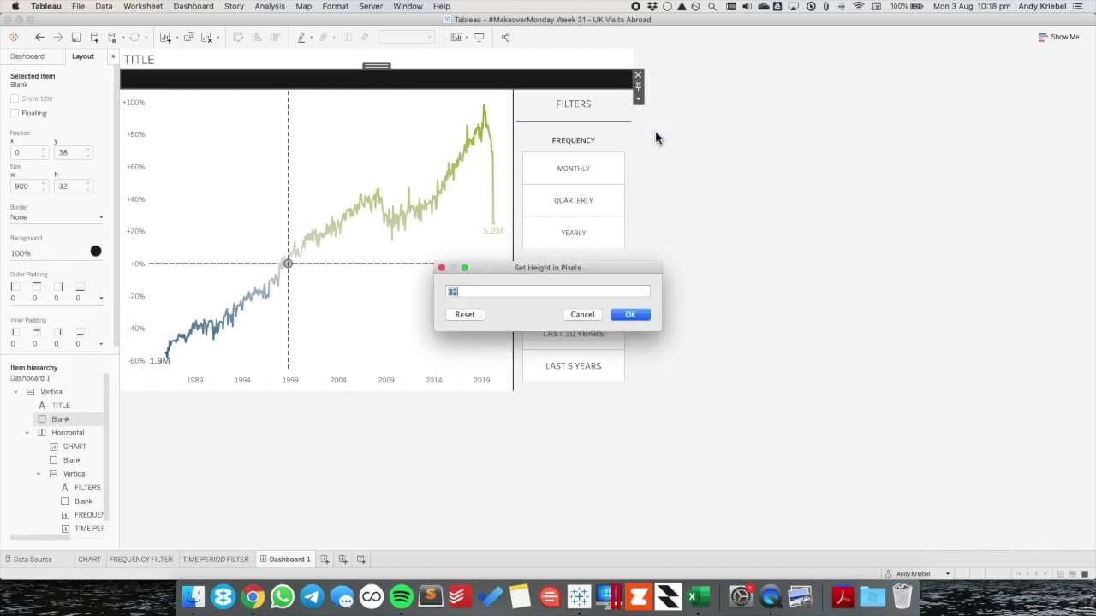
{"action": "type", "text": "2"}
{"action": "key", "text": "Return"}
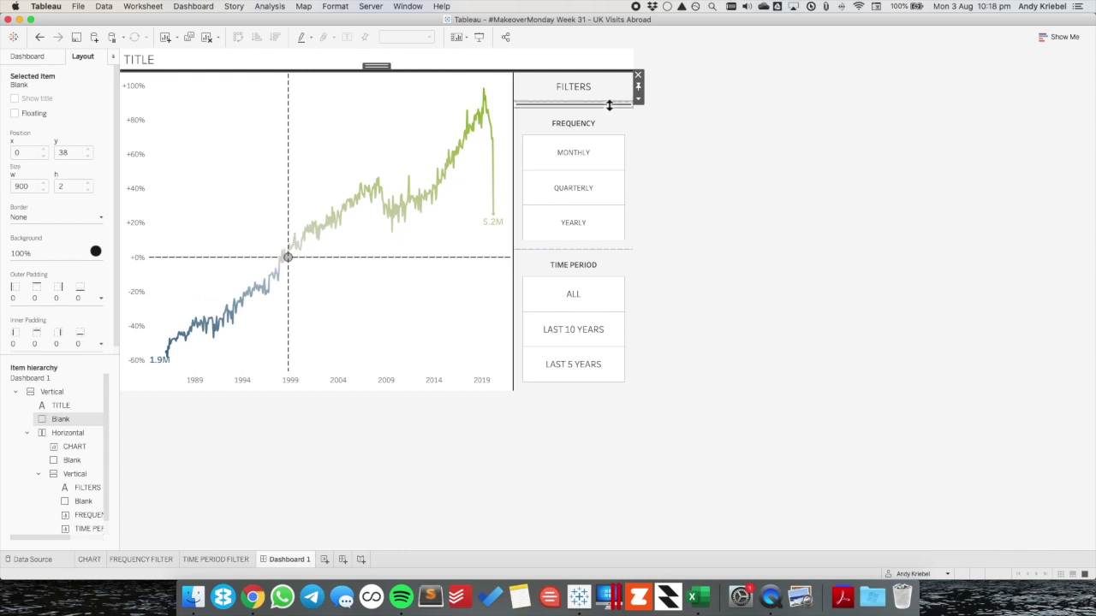
Set the outer padding of the blank divider line under the FILTERS heading to 10 on all sides.
{"action": "left_click", "coordinate": [609, 104]}
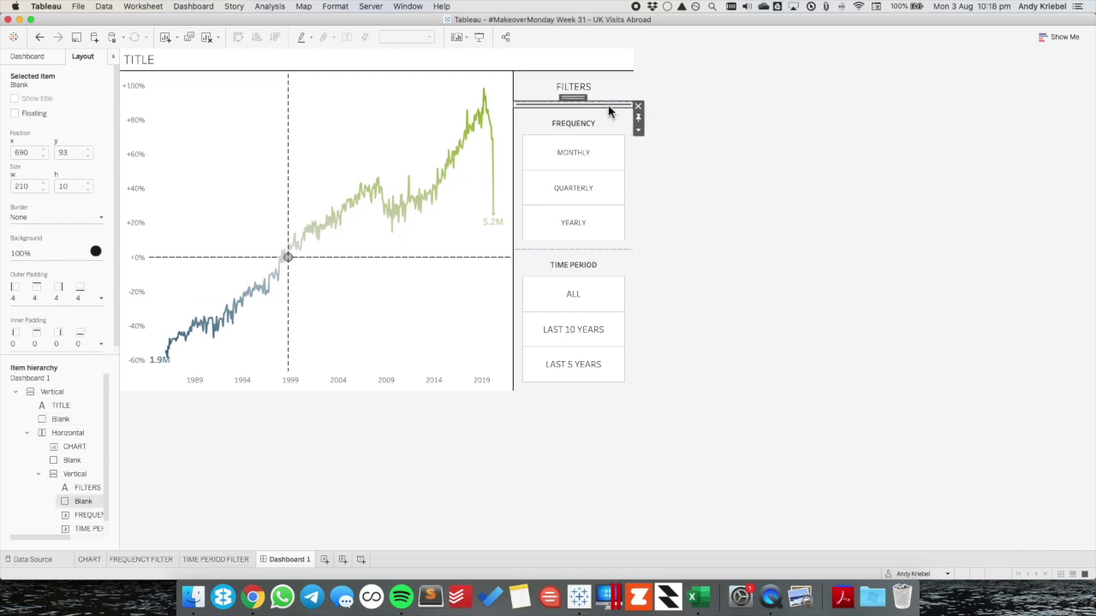
{"action": "left_click", "coordinate": [34, 57]}
{"action": "left_click", "coordinate": [82, 55]}
{"action": "left_click", "coordinate": [57, 300]}
{"action": "type", "text": "10"}
{"action": "key", "text": "Return"}
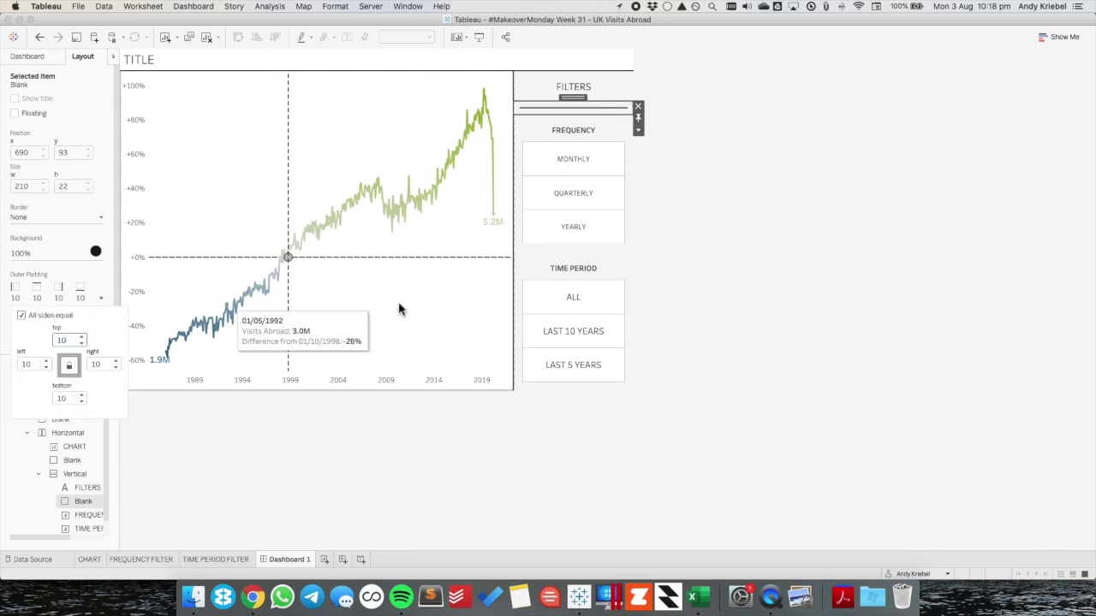
{"action": "left_click", "coordinate": [685, 293]}
Widen the chart area so that the FILTERS column narrows to about 167 pixels.
{"action": "left_click", "coordinate": [603, 86]}
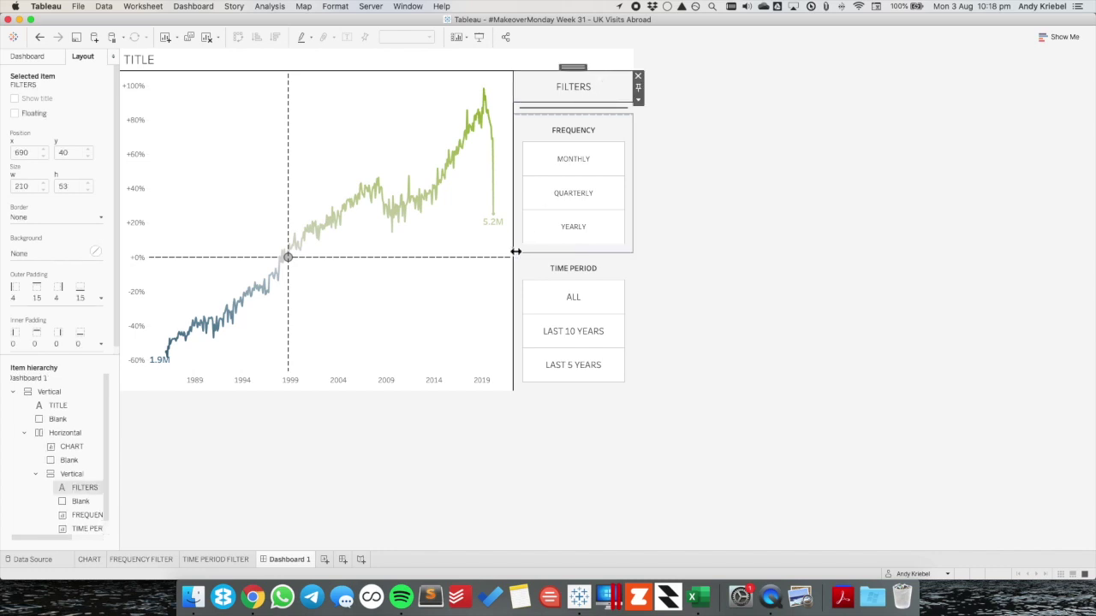
{"action": "left_click_drag", "start_coordinate": [513, 257], "coordinate": [537, 260]}
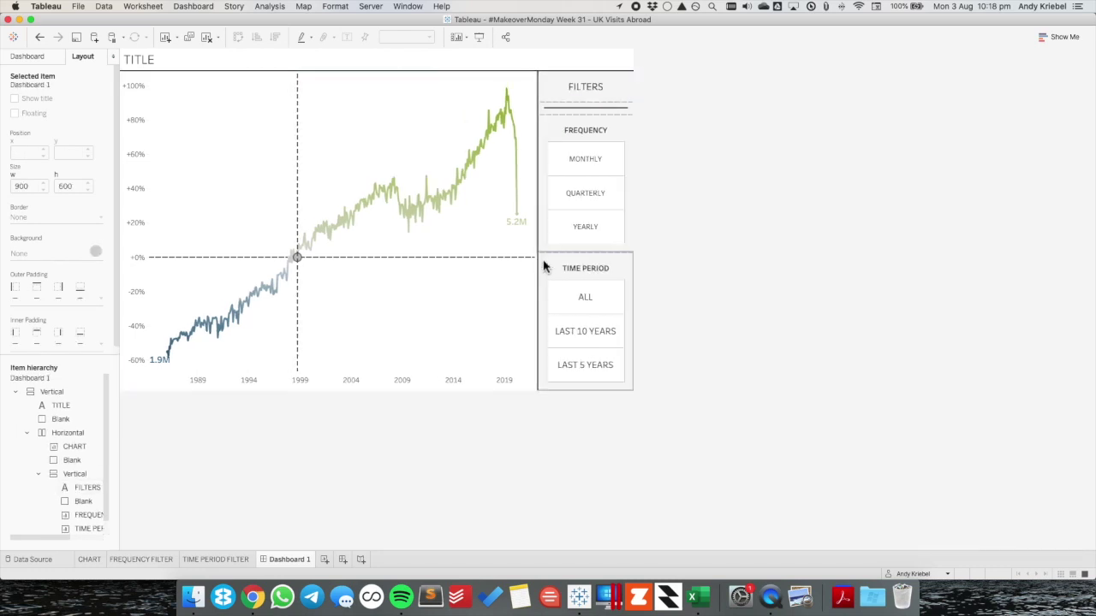
{"action": "left_click", "coordinate": [638, 272]}
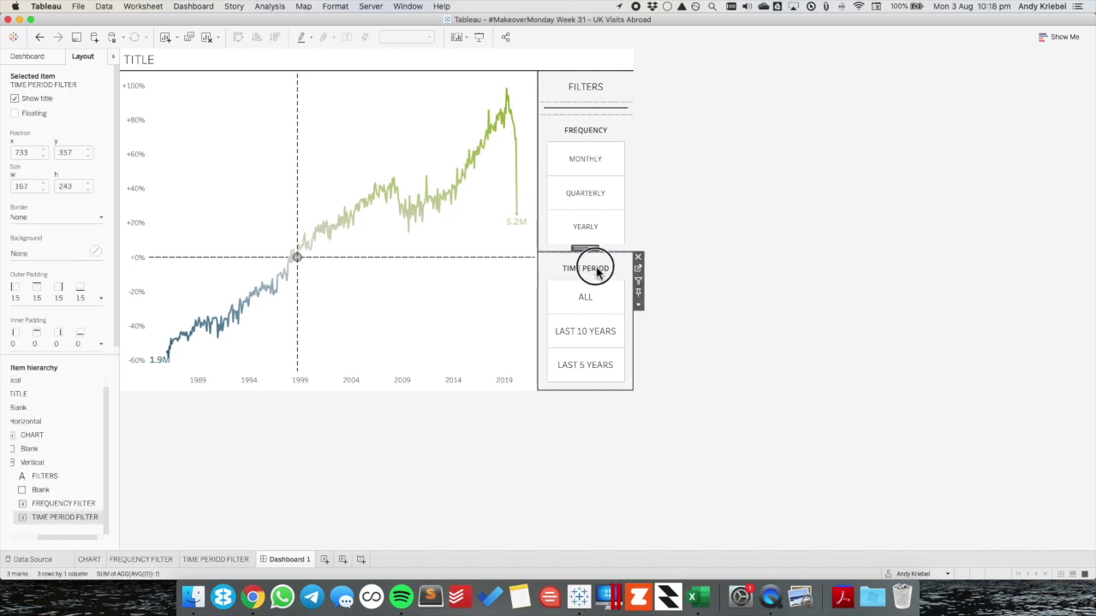
{"action": "left_click", "coordinate": [779, 285]}
Check the font and size of the combined label text on the FREQUENCY FILTER sheet.
{"action": "left_click", "coordinate": [613, 124]}
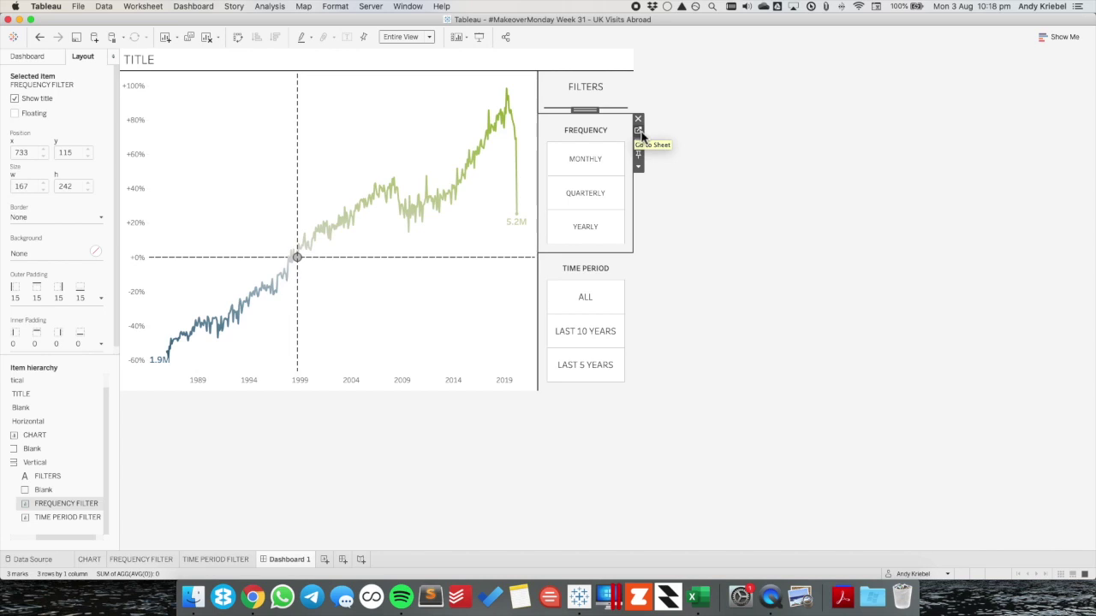
{"action": "left_click", "coordinate": [638, 131]}
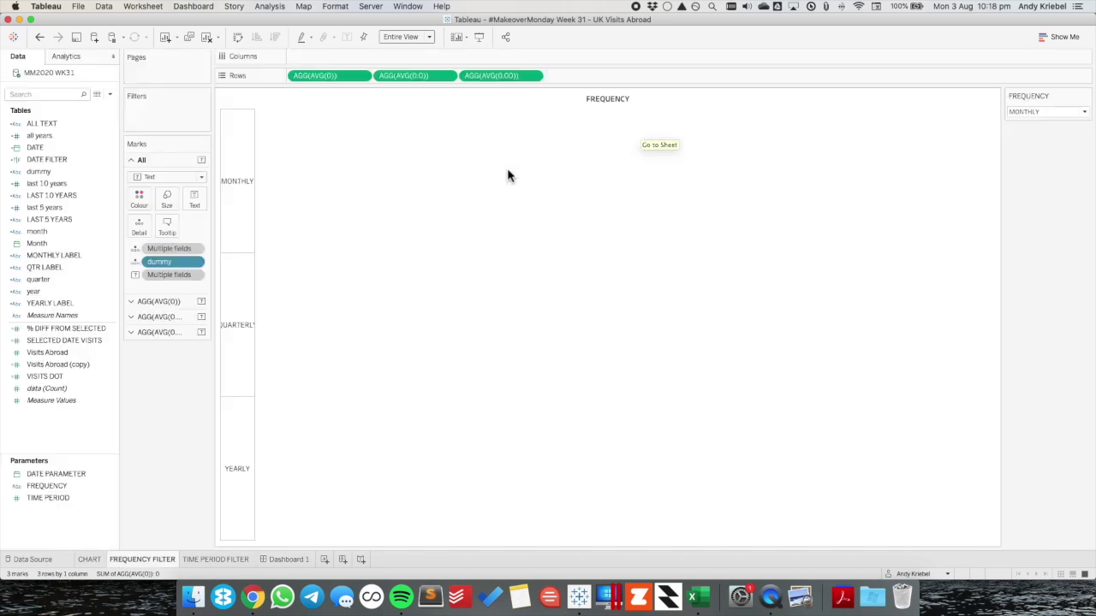
{"action": "left_click", "coordinate": [158, 301]}
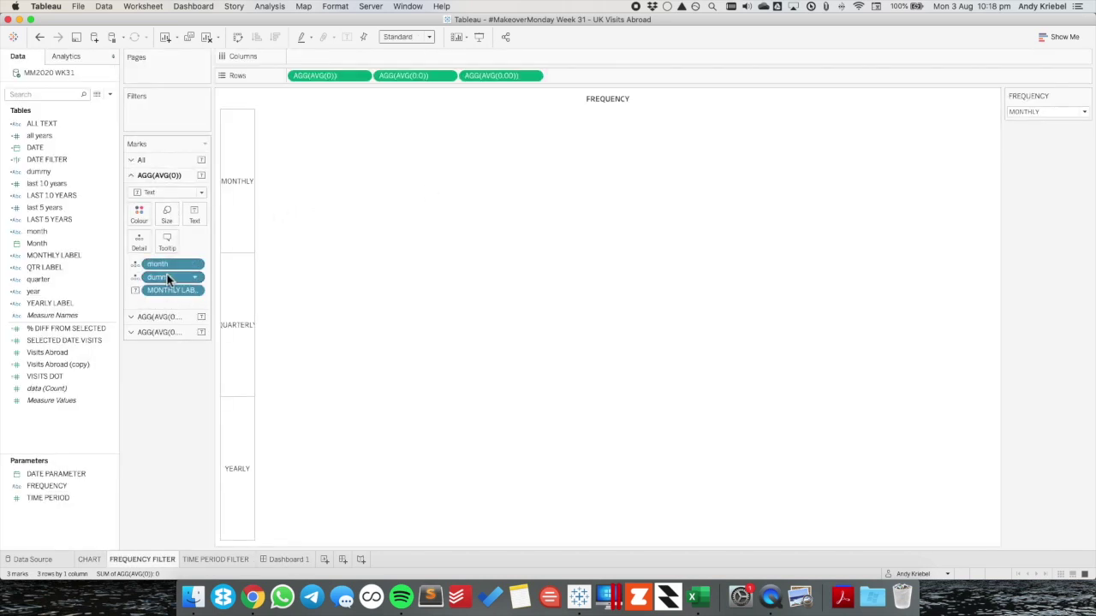
{"action": "left_click", "coordinate": [163, 160]}
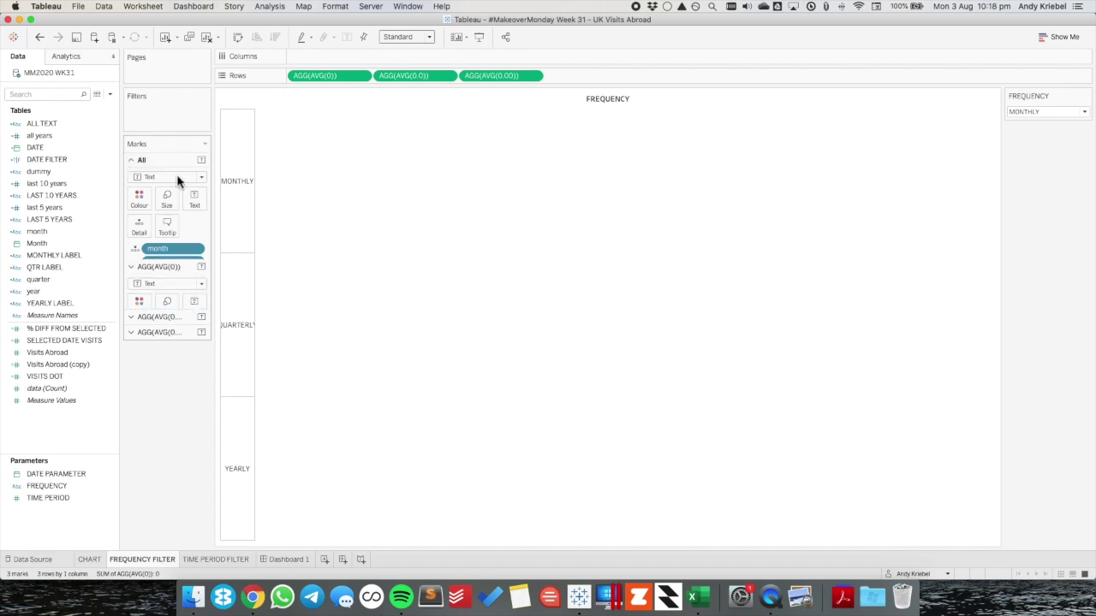
{"action": "left_click", "coordinate": [195, 199]}
{"action": "left_click", "coordinate": [296, 225]}
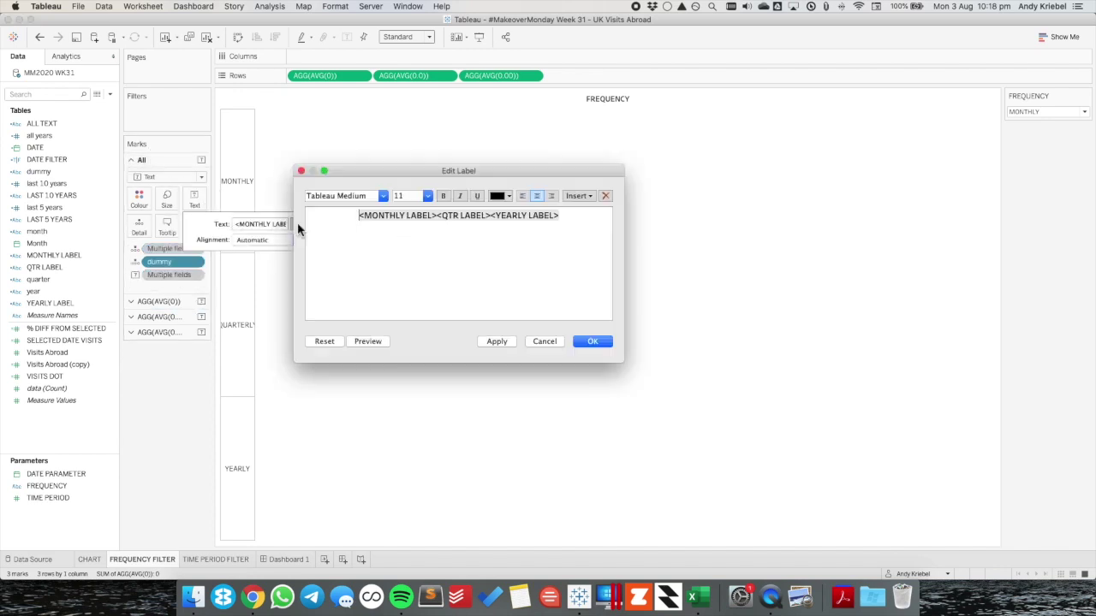
{"action": "left_click", "coordinate": [593, 342]}
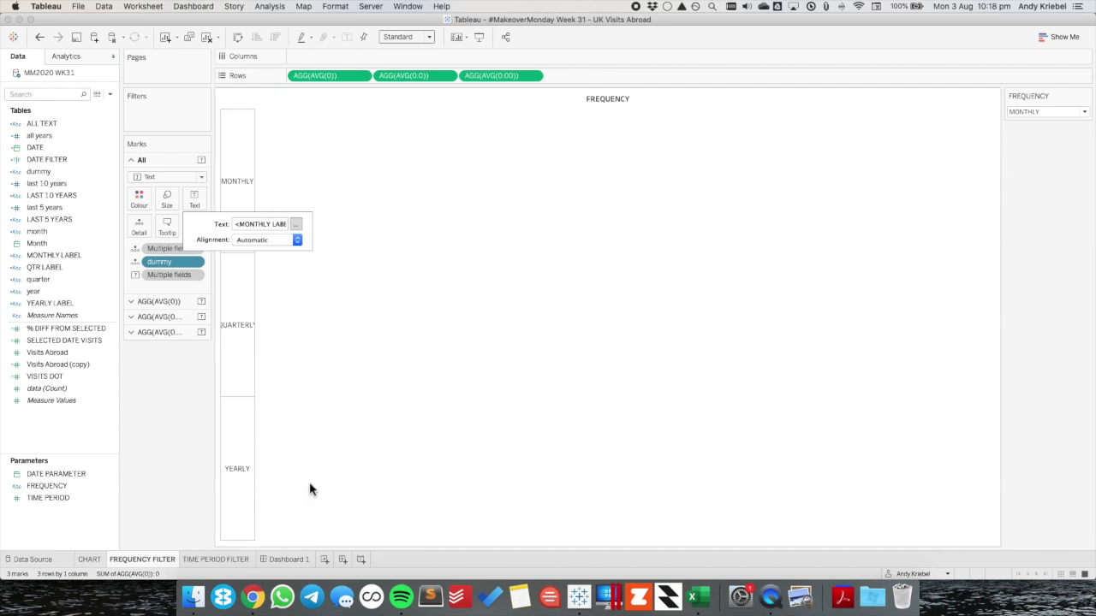
In the all-marks label of the TIME PERIOD FILTER sheet, replace the <LAST 5 YEAR> field with <LAST 5 YEARS>.
{"action": "left_click", "coordinate": [219, 559]}
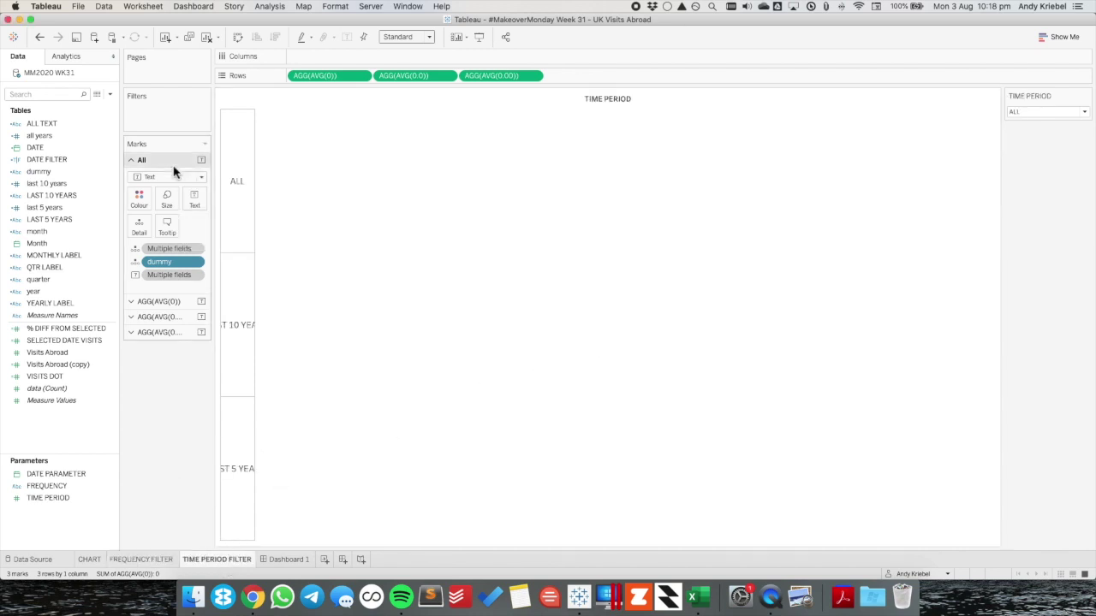
{"action": "left_click", "coordinate": [194, 198]}
{"action": "left_click", "coordinate": [297, 225]}
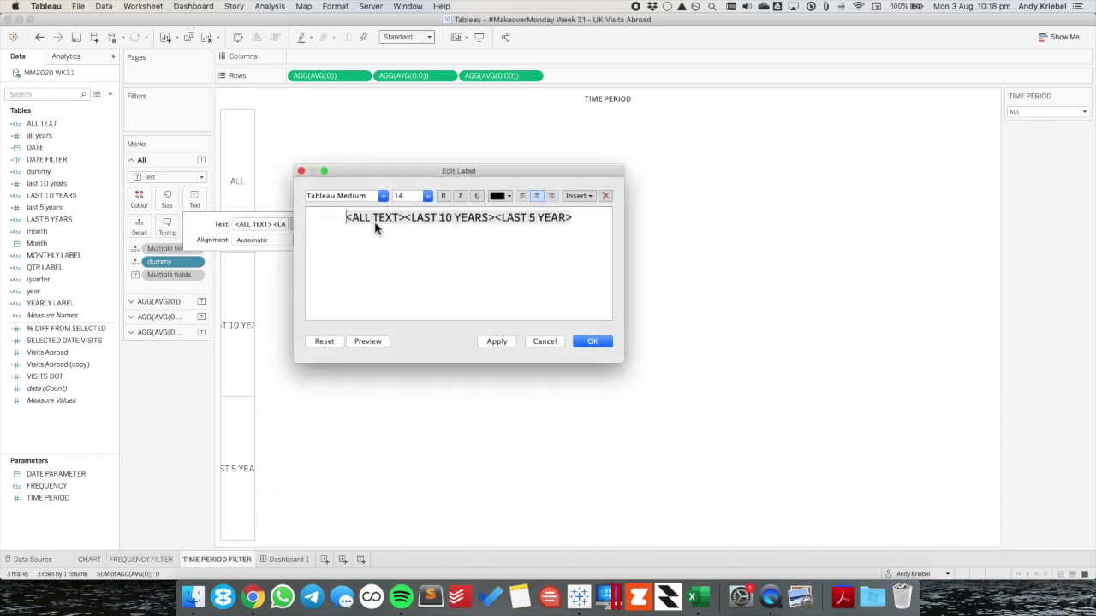
{"action": "double_click", "coordinate": [353, 218]}
{"action": "left_click", "coordinate": [573, 219]}
{"action": "left_click", "coordinate": [579, 196]}
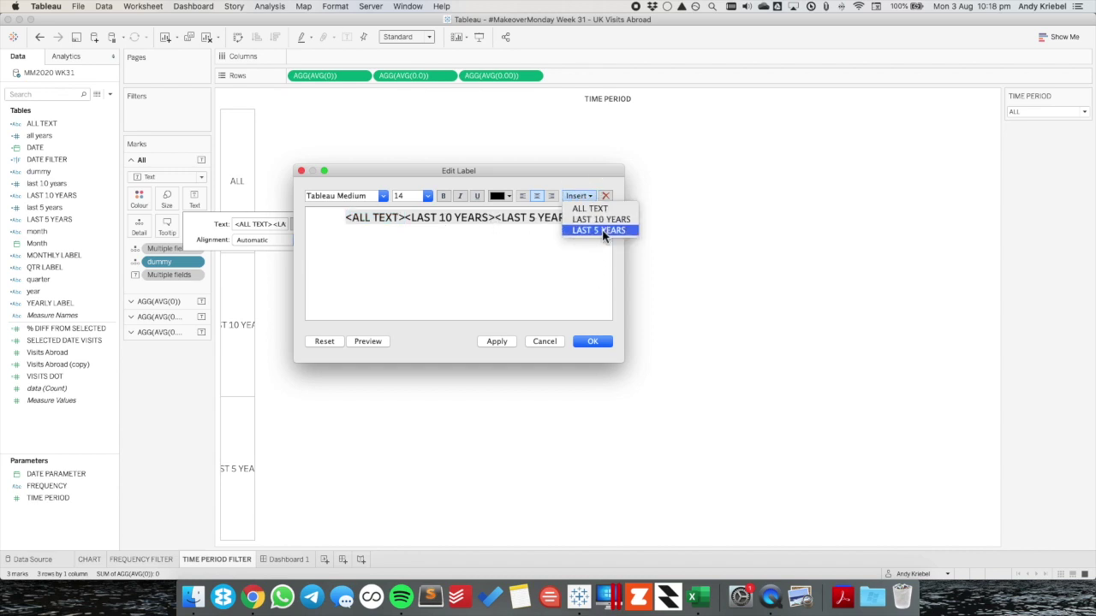
{"action": "left_click", "coordinate": [599, 230]}
{"action": "left_click_drag", "start_coordinate": [476, 221], "coordinate": [550, 217]}
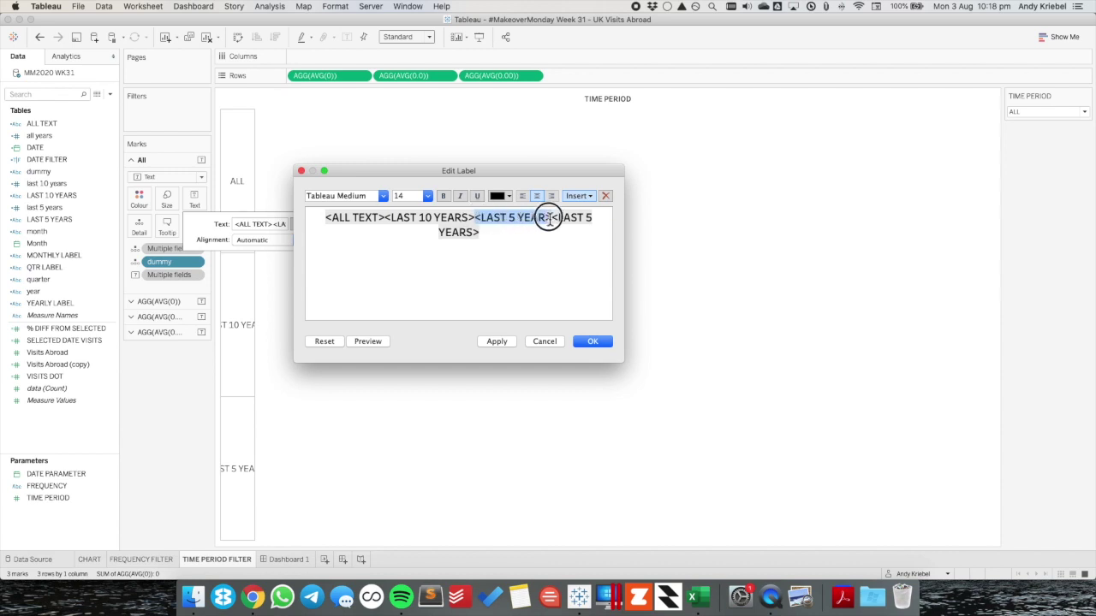
{"action": "key", "text": "BackSpace"}
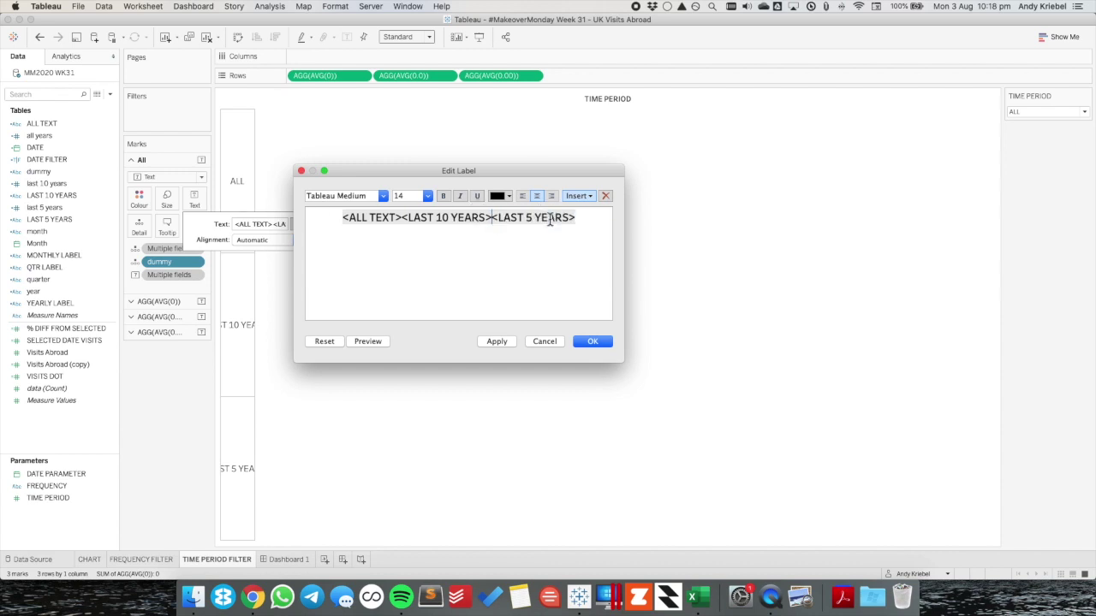
Set the whole TIME PERIOD label text to size 11, apply it and return to Dashboard 1.
{"action": "key", "text": "super+a"}
{"action": "left_click", "coordinate": [428, 196]}
{"action": "left_click", "coordinate": [420, 244]}
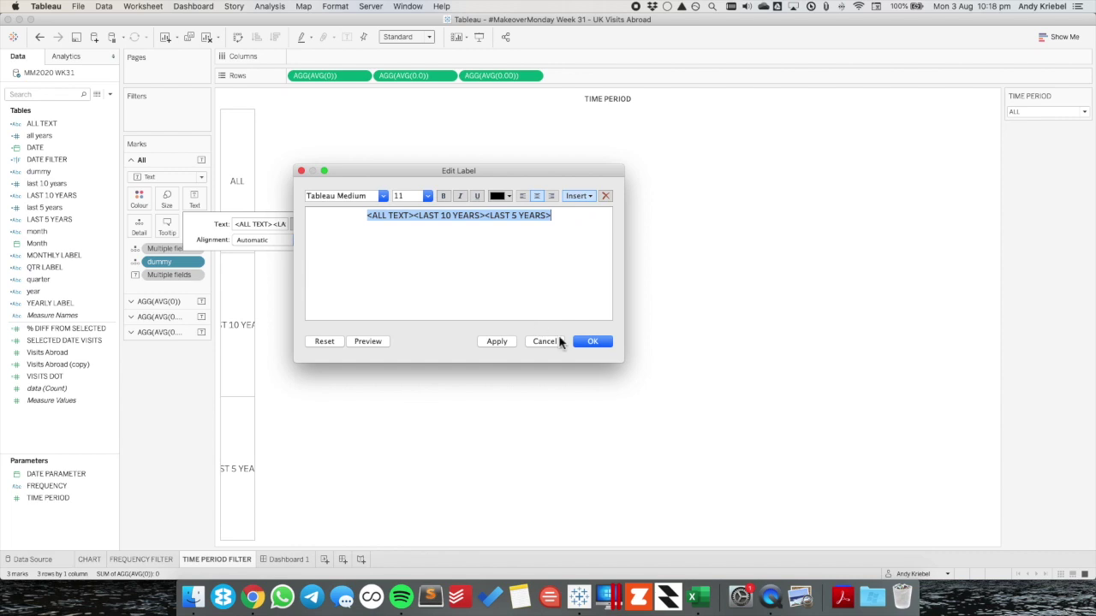
{"action": "left_click", "coordinate": [499, 341]}
{"action": "left_click", "coordinate": [590, 341]}
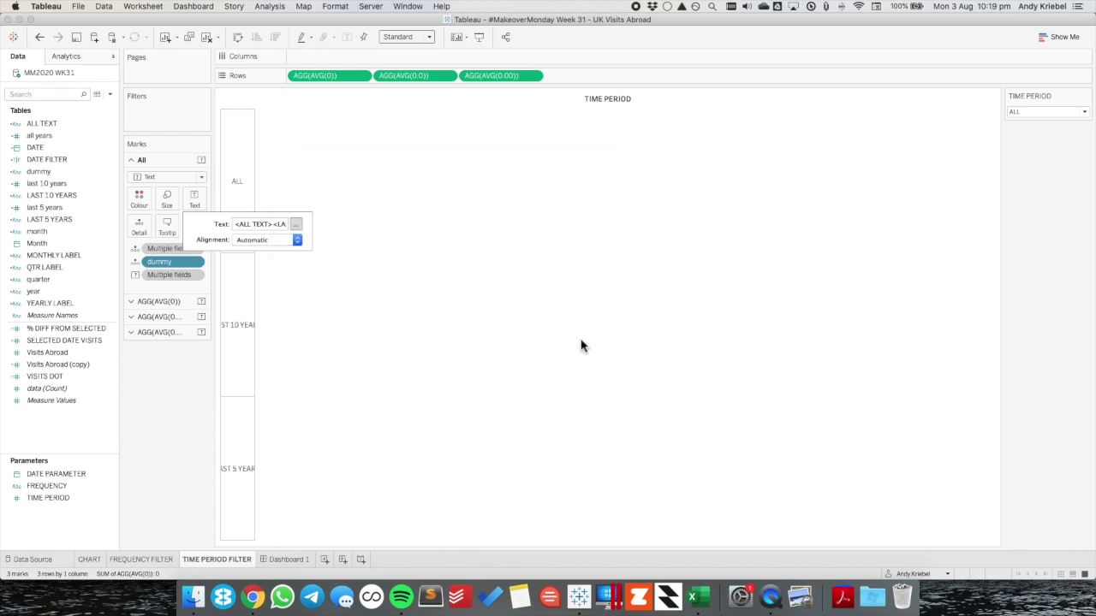
{"action": "left_click", "coordinate": [289, 559]}
{"action": "left_click", "coordinate": [697, 355]}
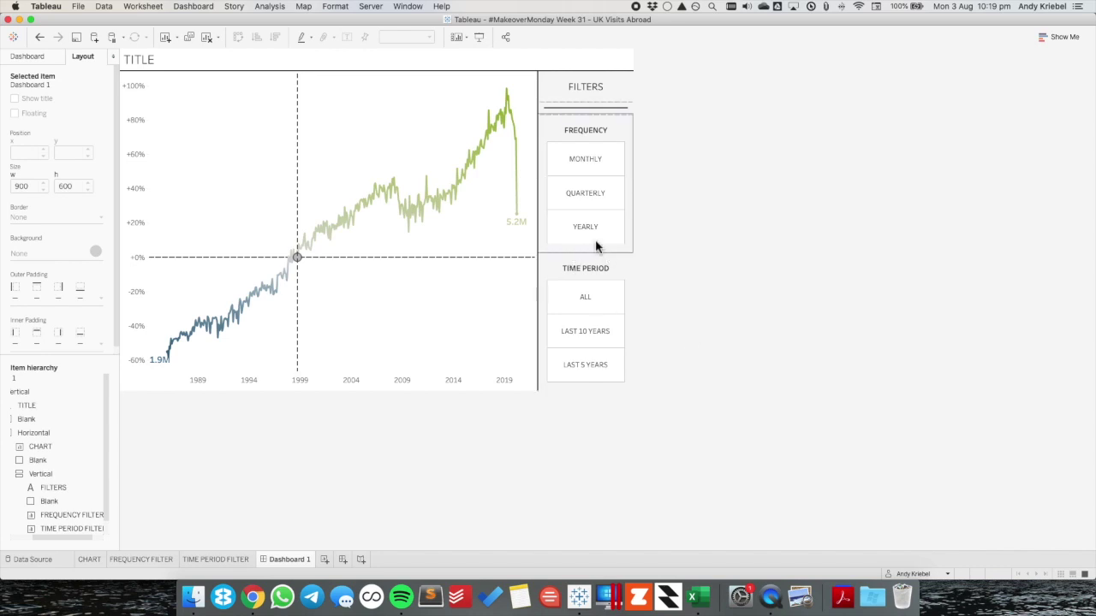
Give the outer vertical container that holds the whole dashboard a thin solid border.
{"action": "left_click", "coordinate": [308, 55]}
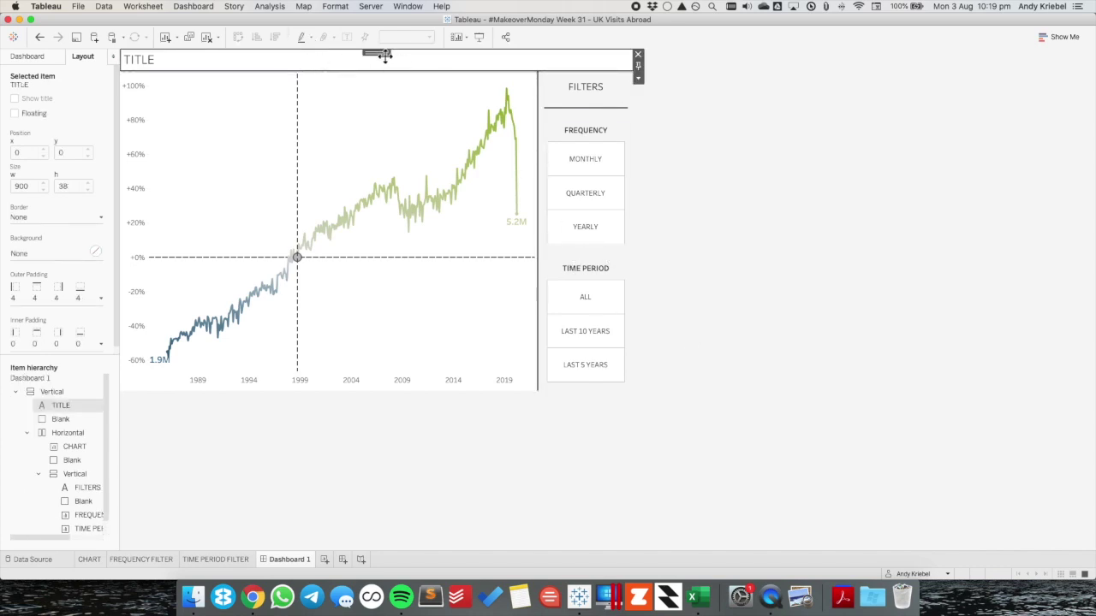
{"action": "double_click", "coordinate": [384, 54]}
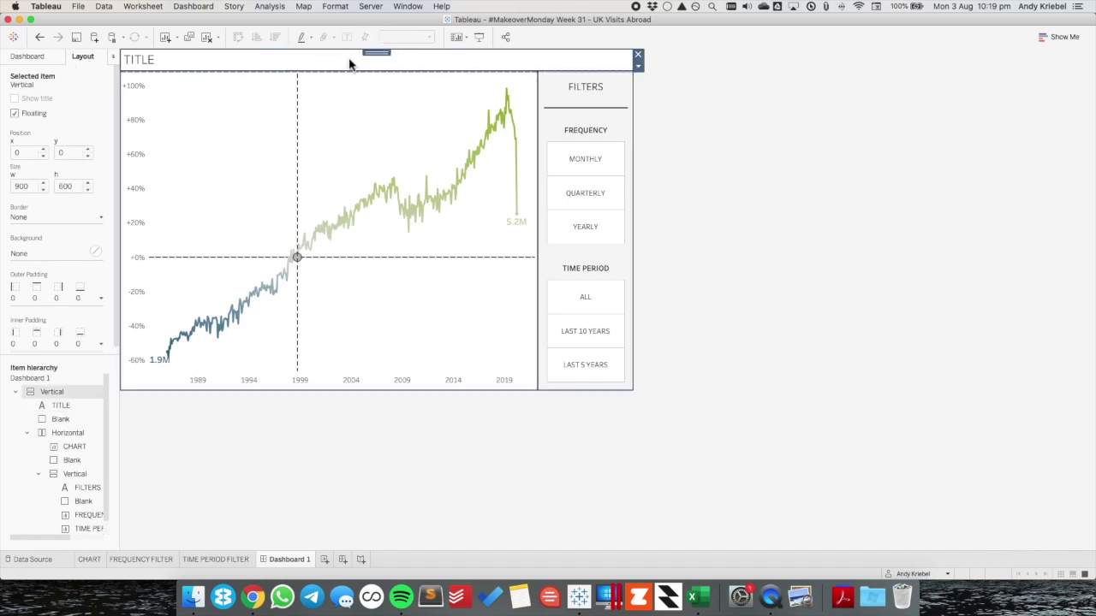
{"action": "left_click", "coordinate": [750, 136]}
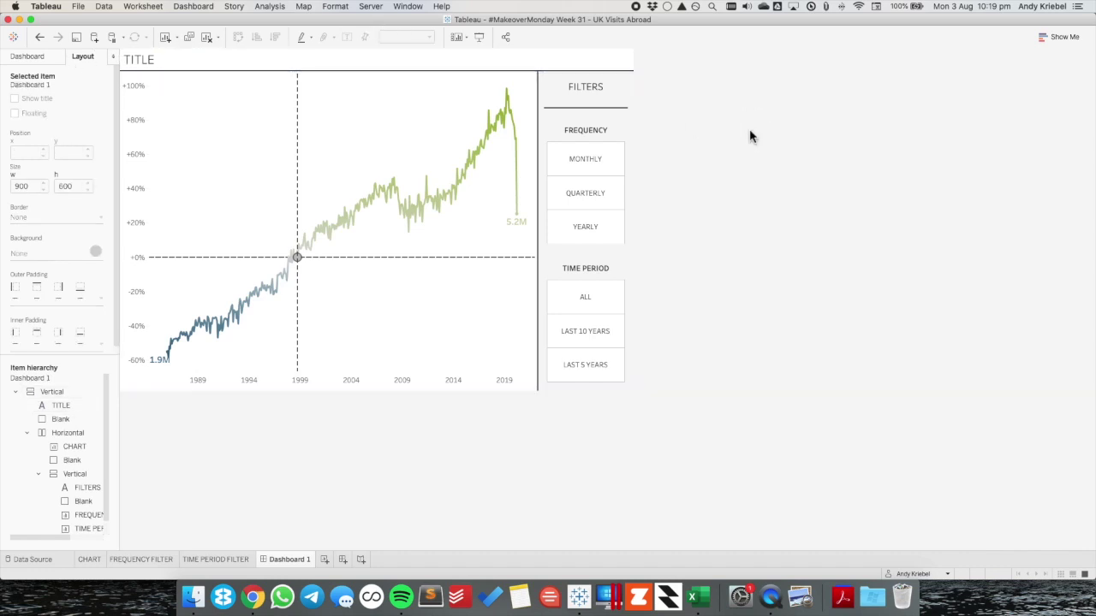
{"action": "left_click", "coordinate": [385, 52]}
{"action": "double_click", "coordinate": [385, 53]}
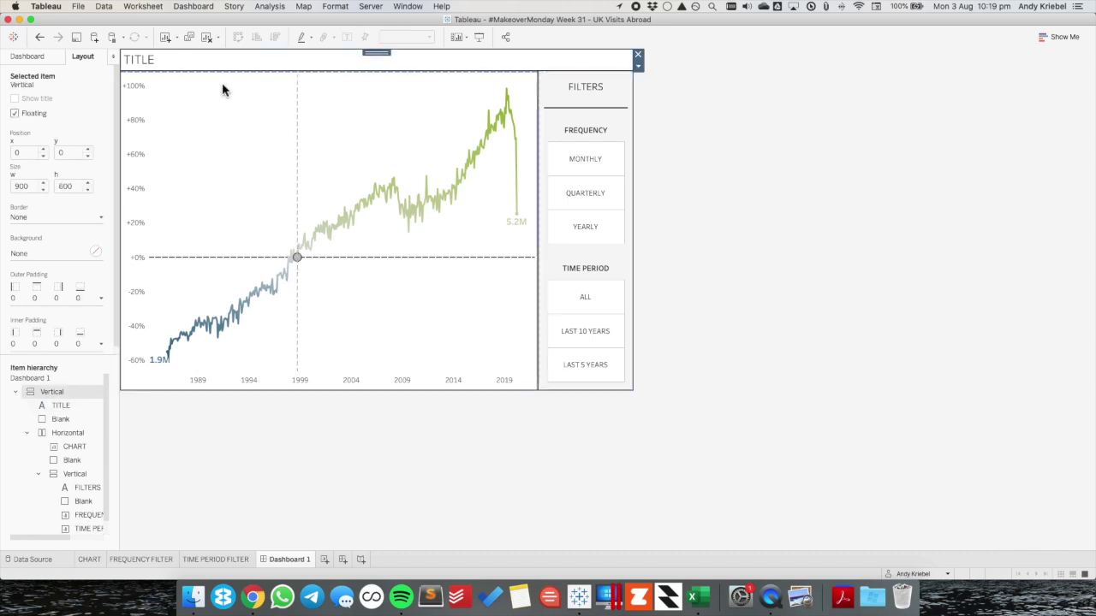
{"action": "left_click", "coordinate": [37, 219]}
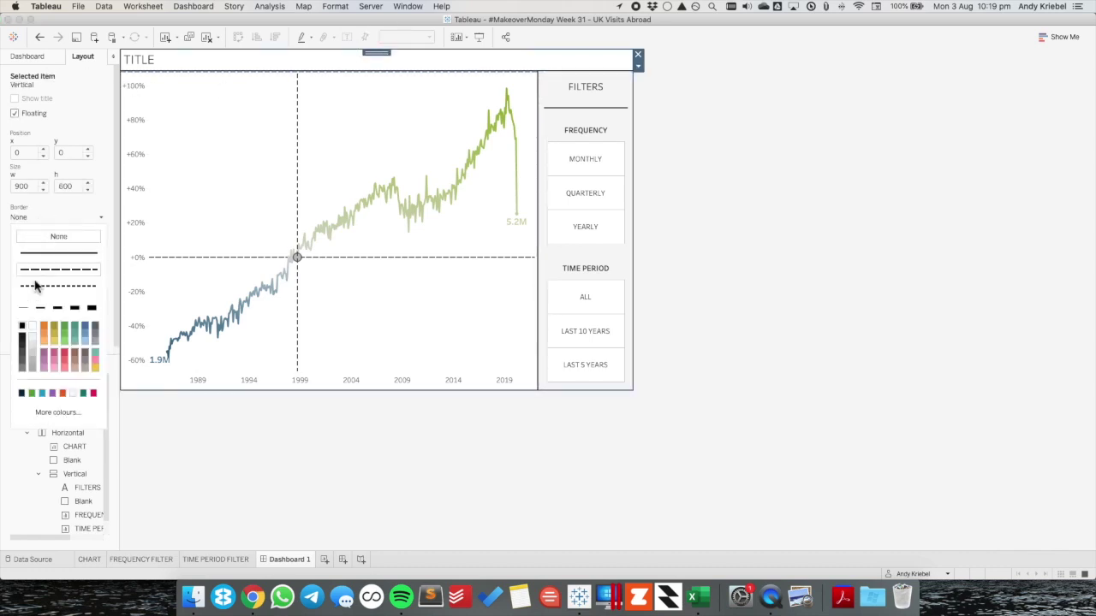
{"action": "left_click", "coordinate": [47, 254]}
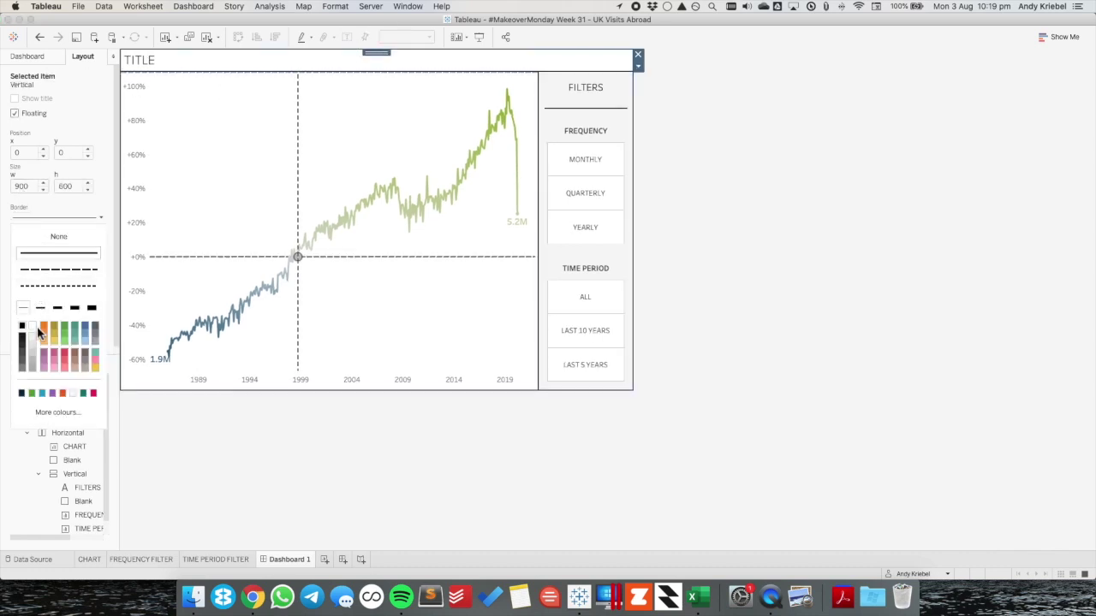
{"action": "left_click", "coordinate": [743, 285]}
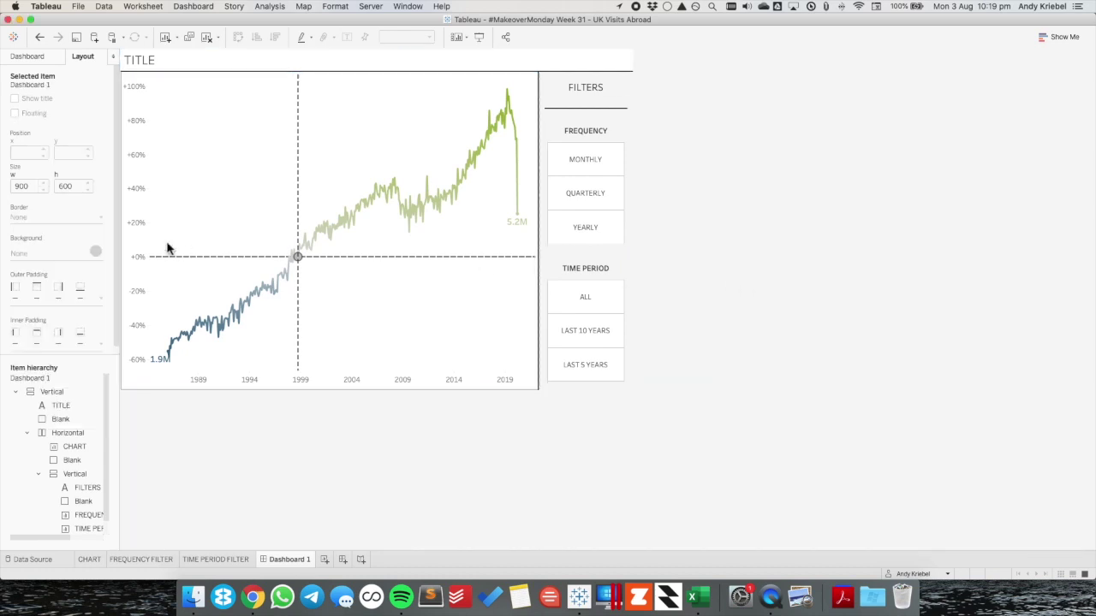
{"action": "left_click", "coordinate": [300, 59]}
{"action": "double_click", "coordinate": [383, 55]}
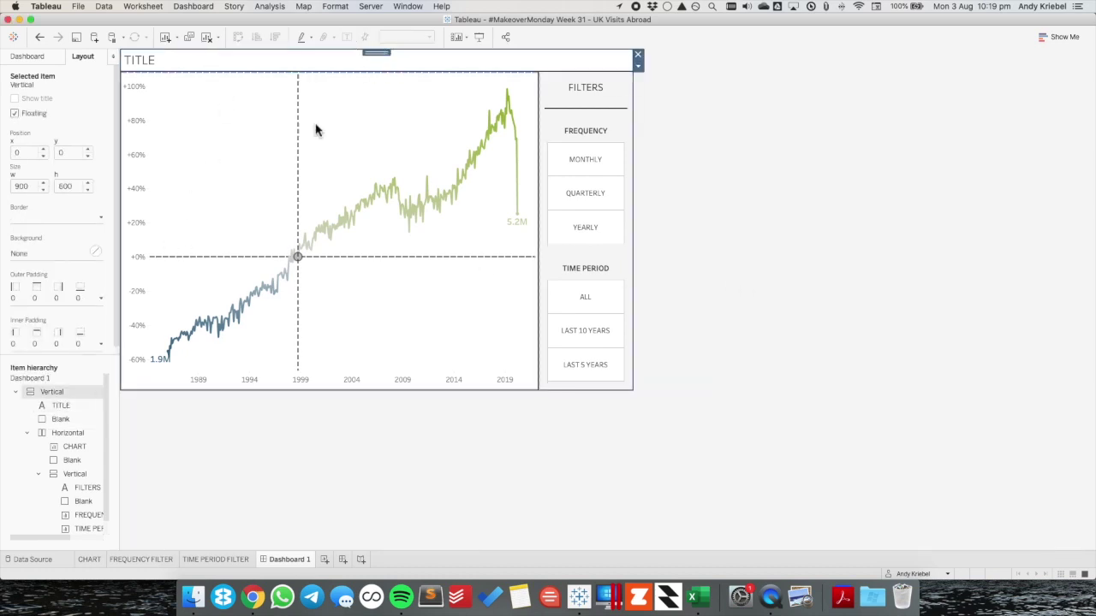
{"action": "left_click", "coordinate": [47, 218]}
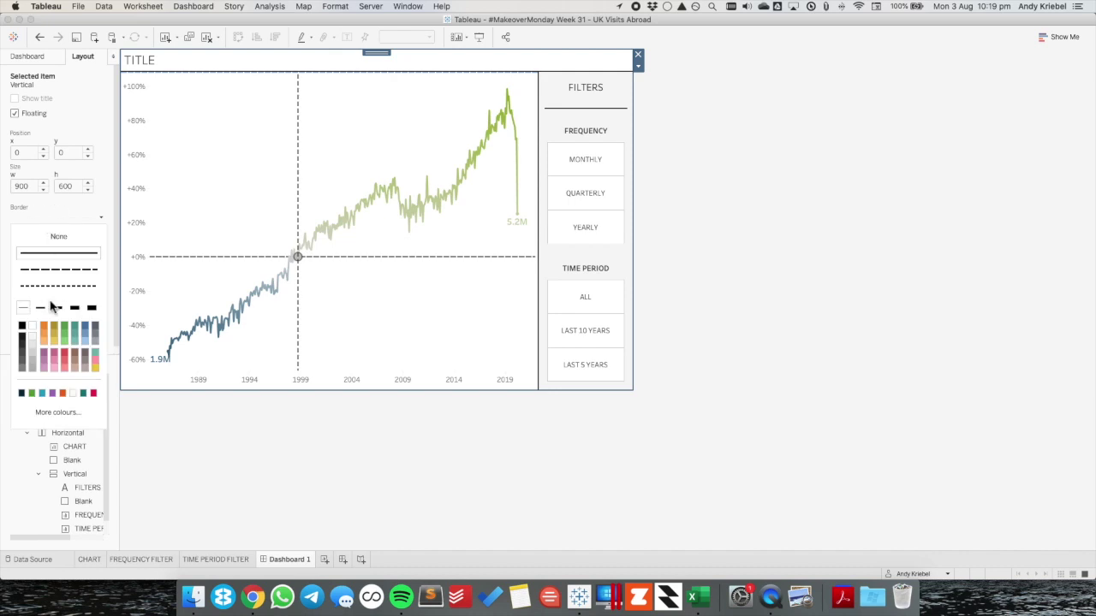
{"action": "left_click", "coordinate": [826, 232]}
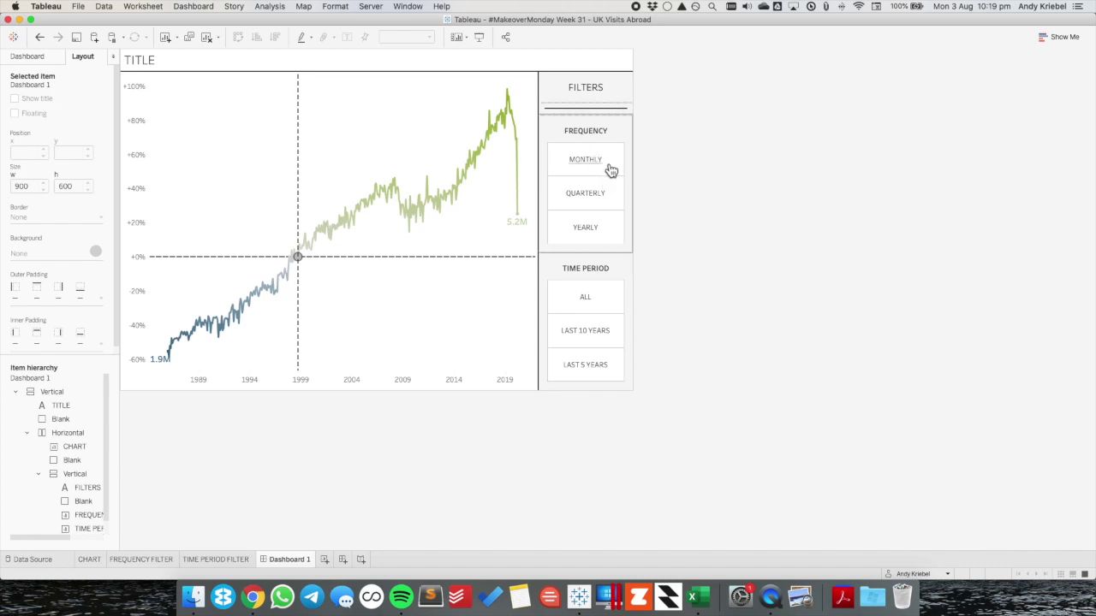
Try the Fit Width and Standard fits on the FREQUENCY filter sheet and restore Entire View.
{"action": "left_click", "coordinate": [599, 133]}
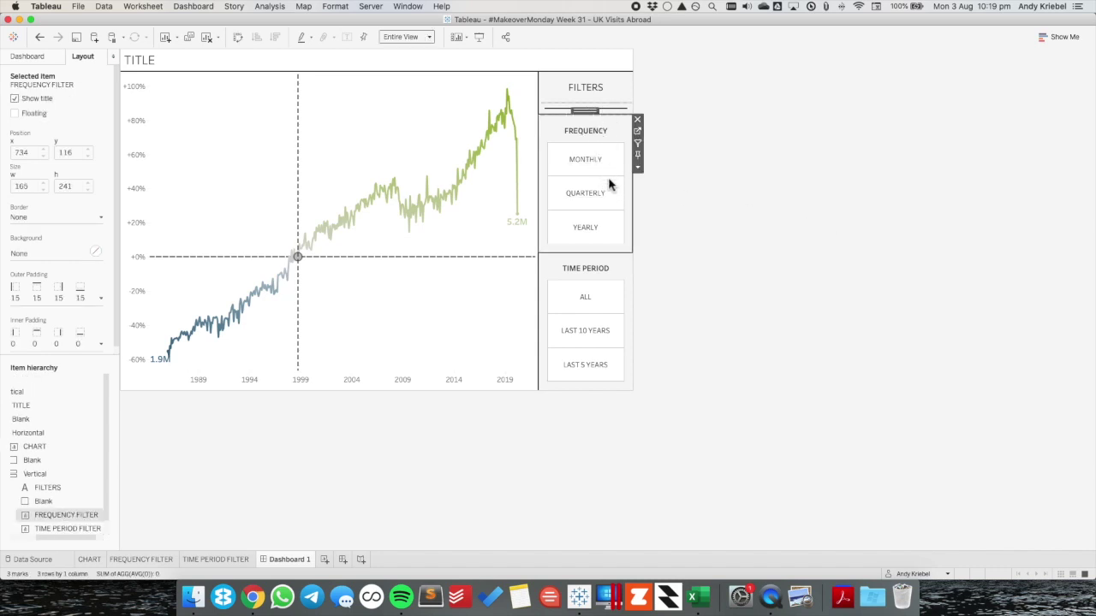
{"action": "left_click", "coordinate": [405, 37]}
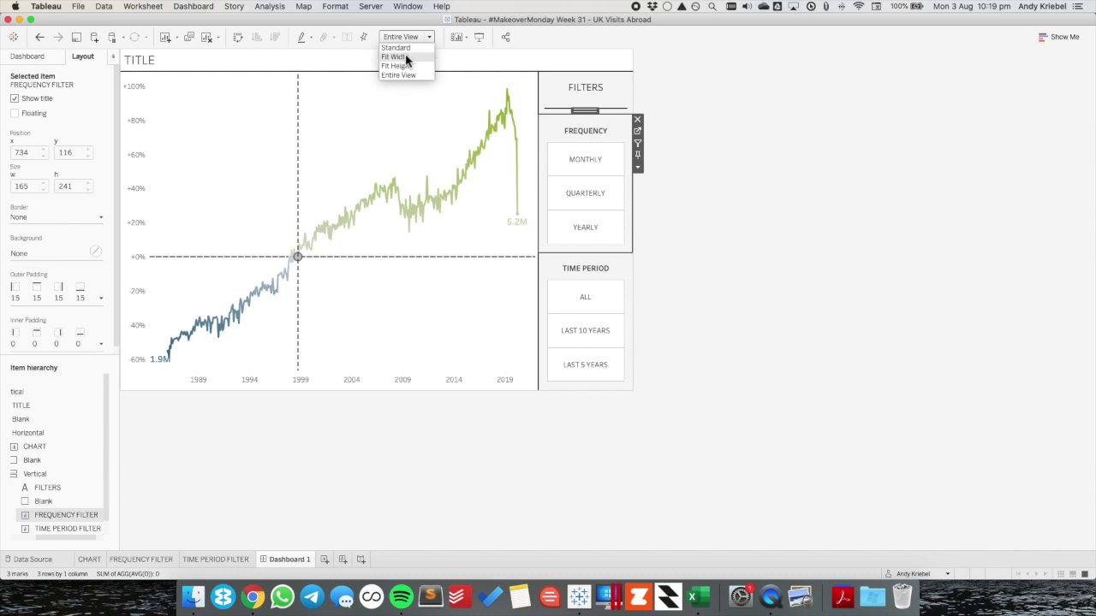
{"action": "left_click", "coordinate": [406, 57]}
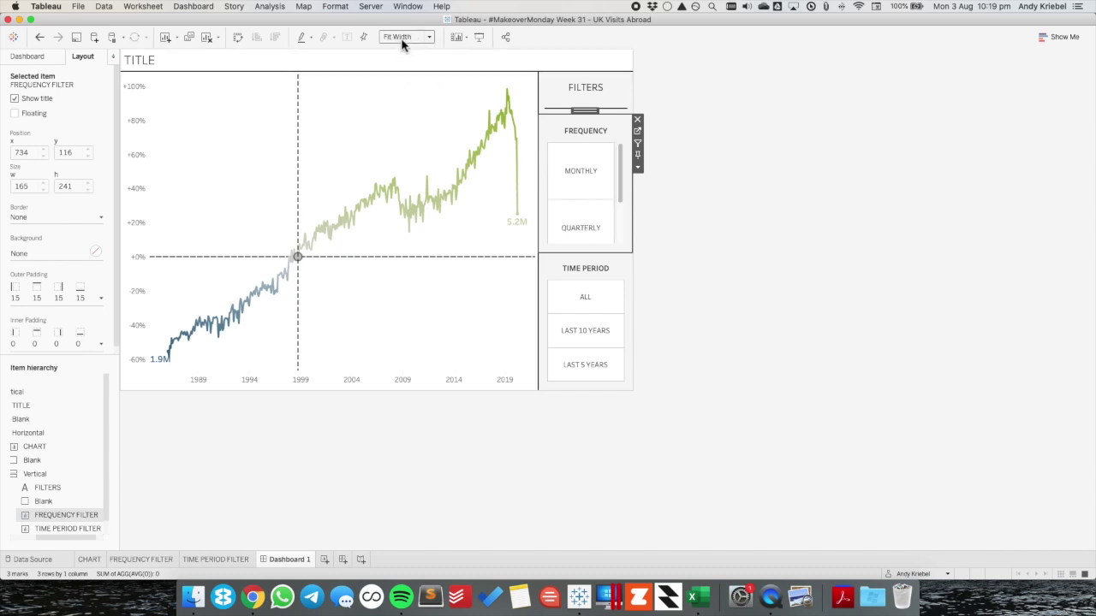
{"action": "left_click", "coordinate": [402, 37]}
{"action": "left_click", "coordinate": [399, 47]}
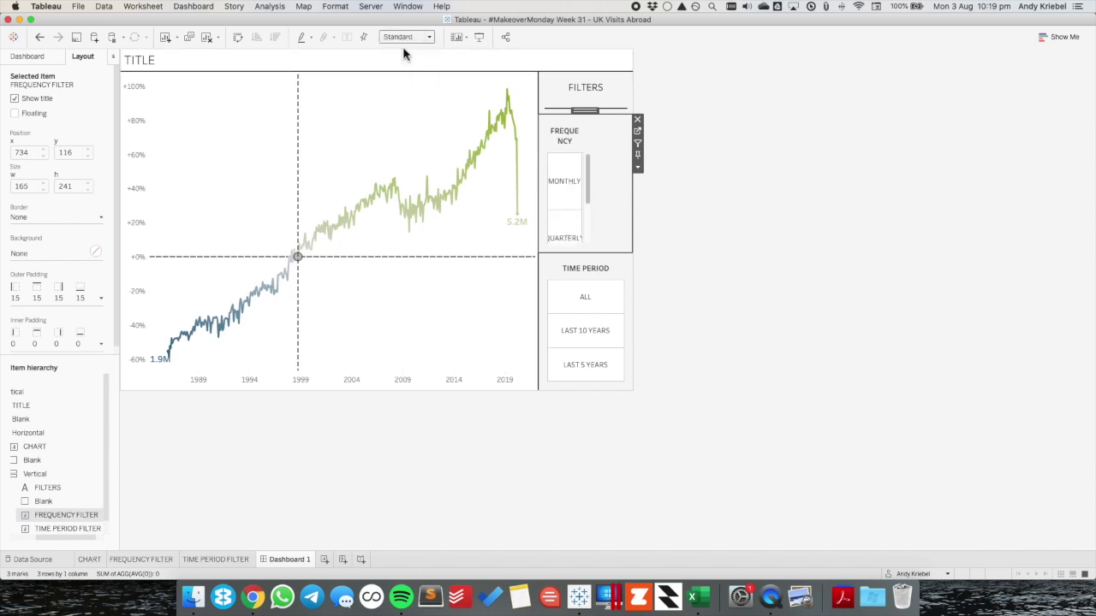
{"action": "left_click", "coordinate": [402, 37]}
{"action": "left_click", "coordinate": [405, 74]}
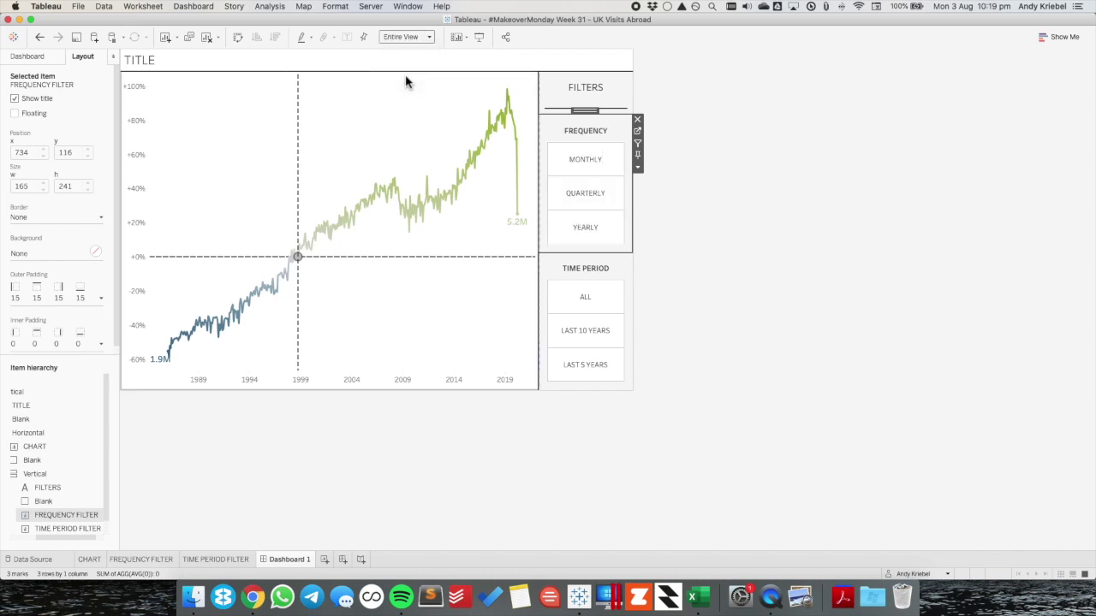
{"action": "left_click", "coordinate": [161, 9]}
{"action": "mouse_move", "coordinate": [163, 60]}
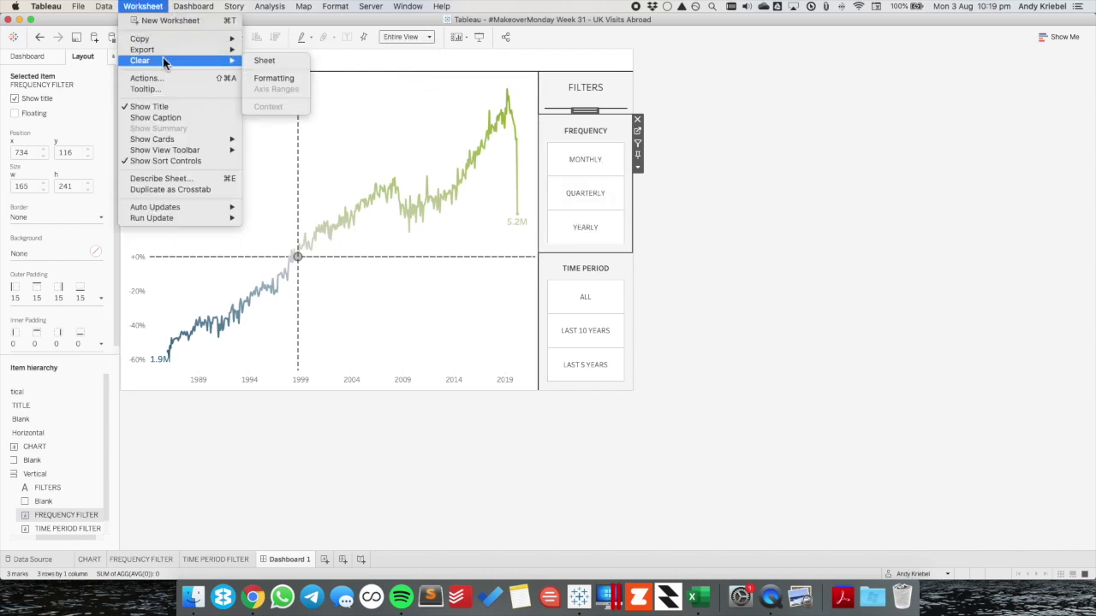
{"action": "left_click", "coordinate": [802, 141]}
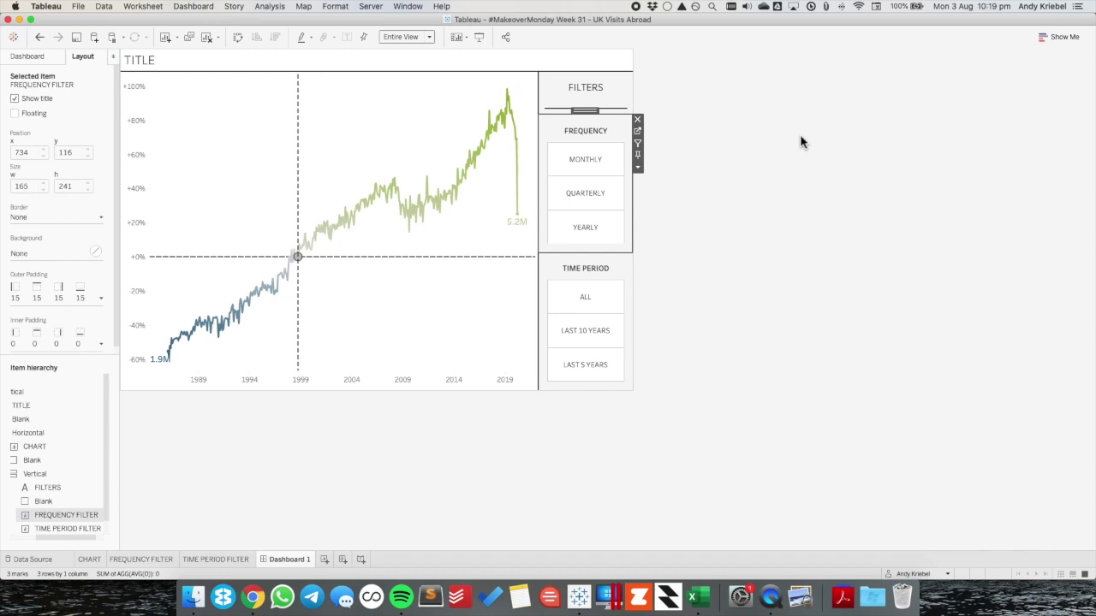
{"action": "left_click", "coordinate": [774, 169]}
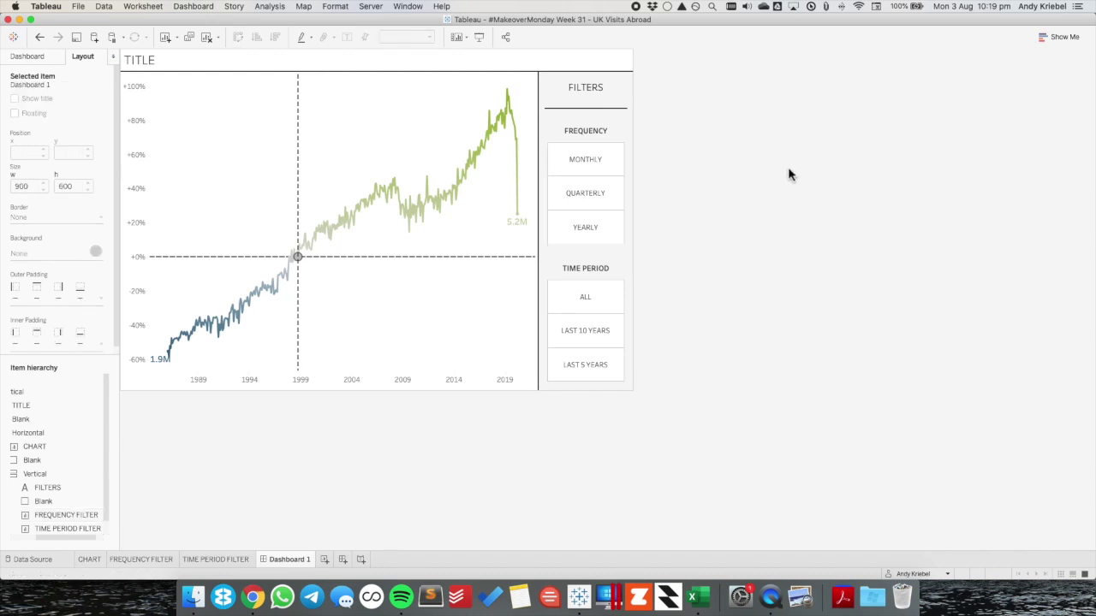
Set the outer padding of the FILTERS heading to 8 on all sides.
{"action": "left_click", "coordinate": [583, 88]}
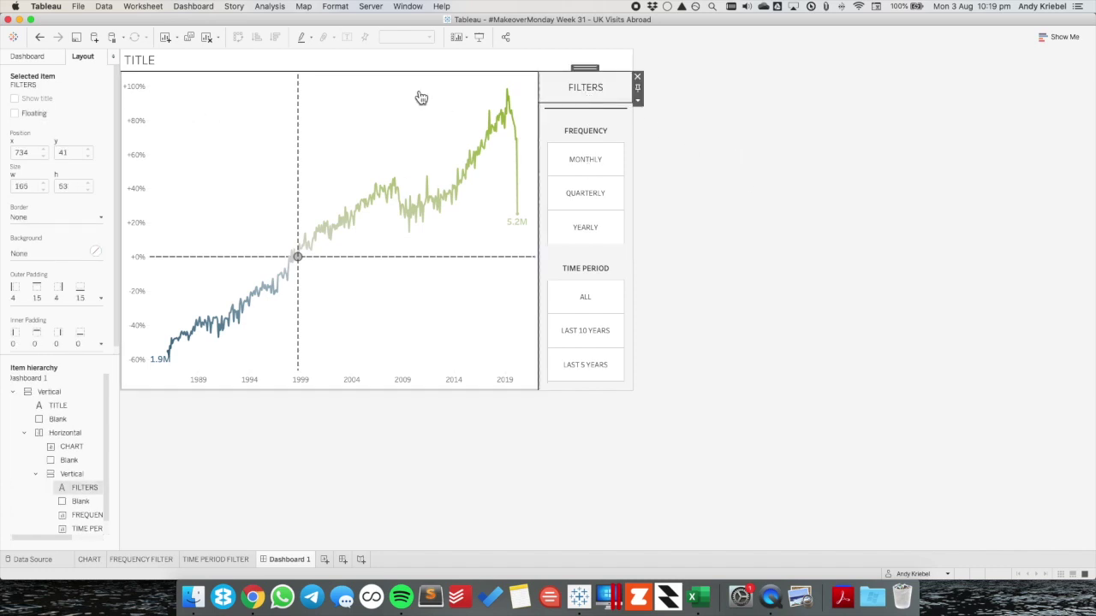
{"action": "left_click", "coordinate": [44, 54]}
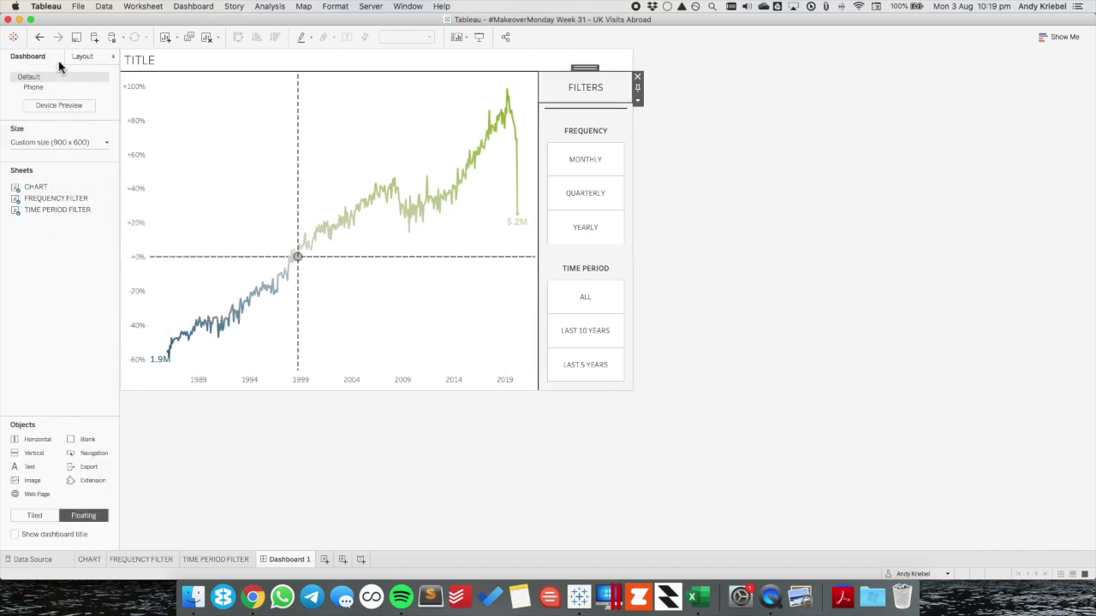
{"action": "left_click", "coordinate": [83, 56]}
{"action": "left_click", "coordinate": [55, 295]}
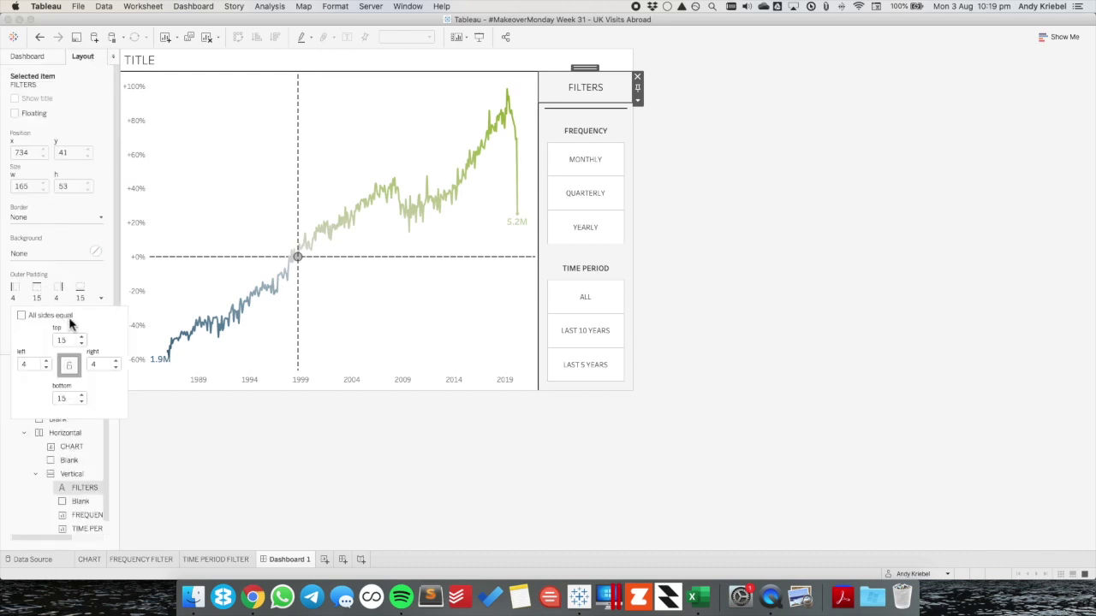
{"action": "left_click", "coordinate": [23, 316]}
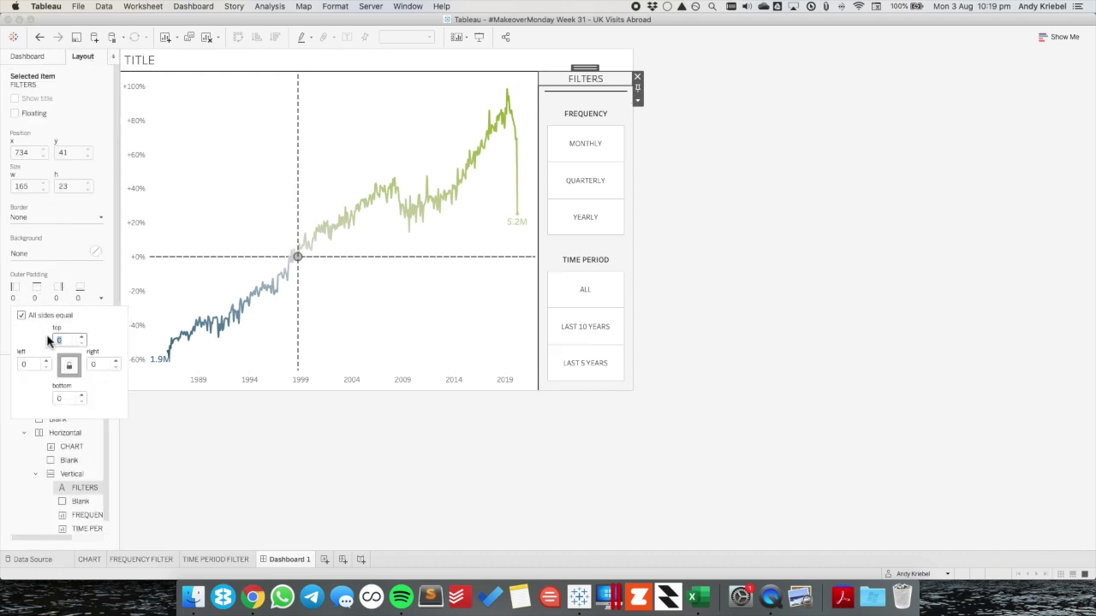
{"action": "type", "text": "44"}
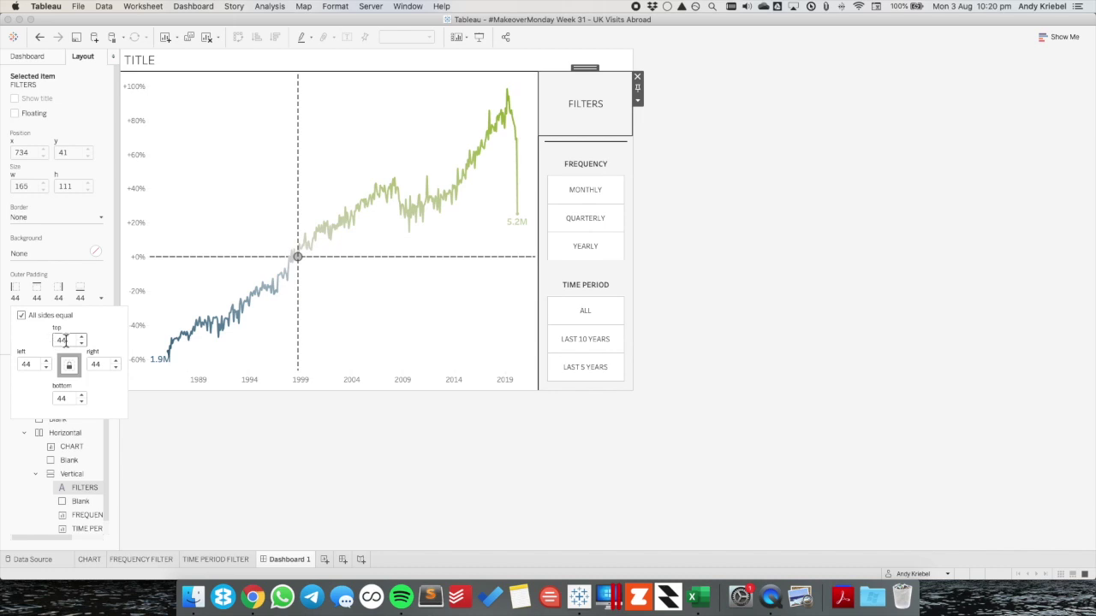
{"action": "key", "text": "BackSpace"}
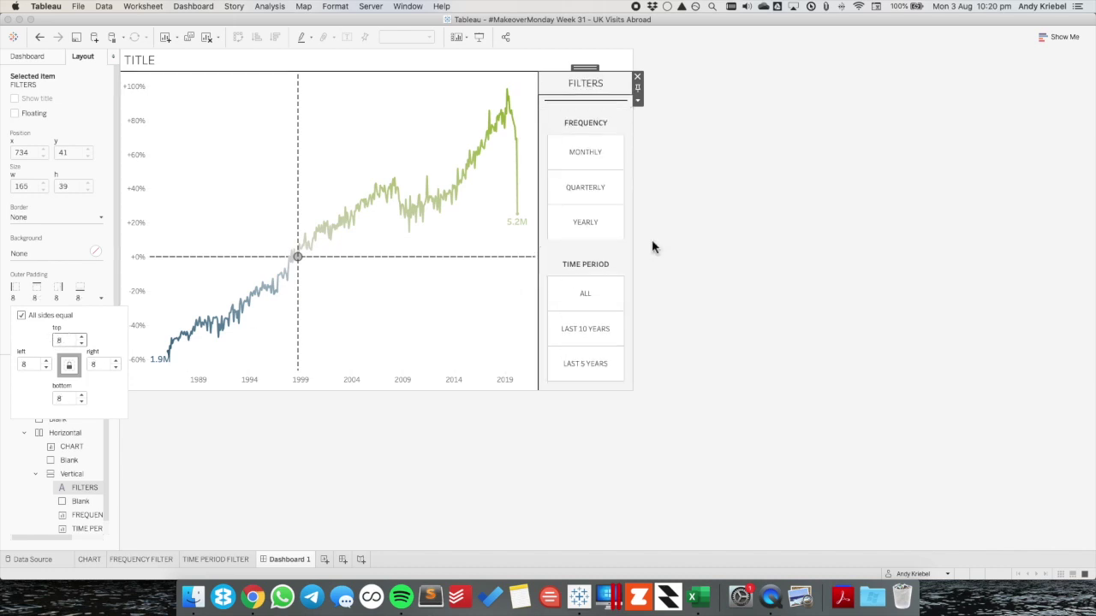
{"action": "left_click", "coordinate": [739, 178]}
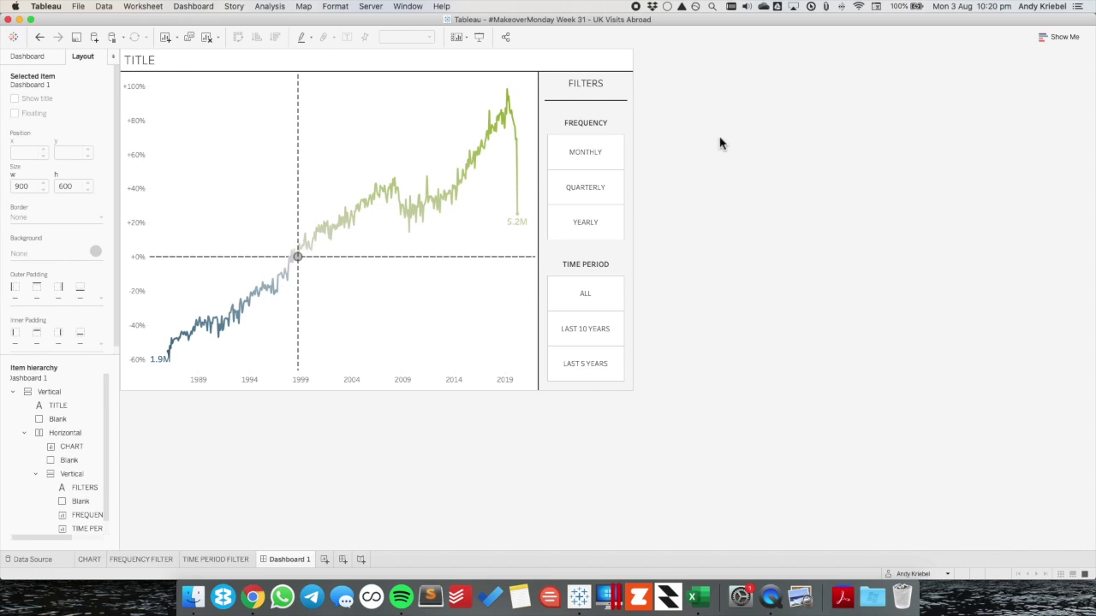